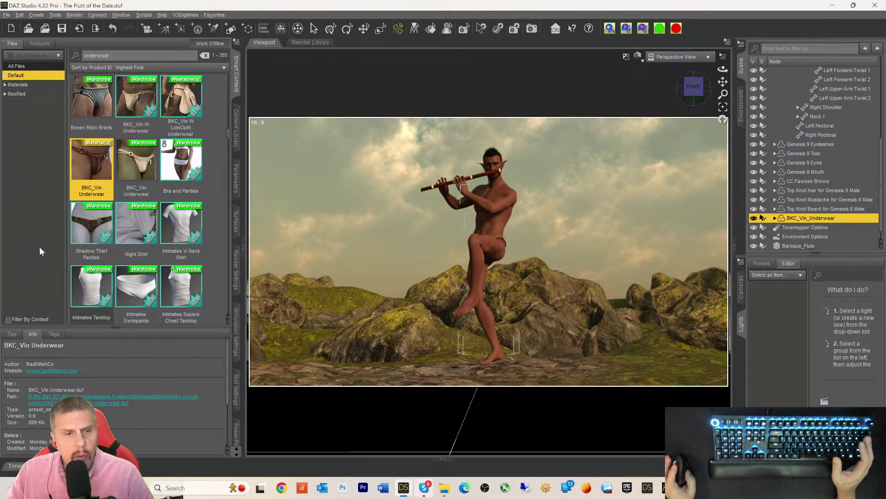
left_click(237, 82)
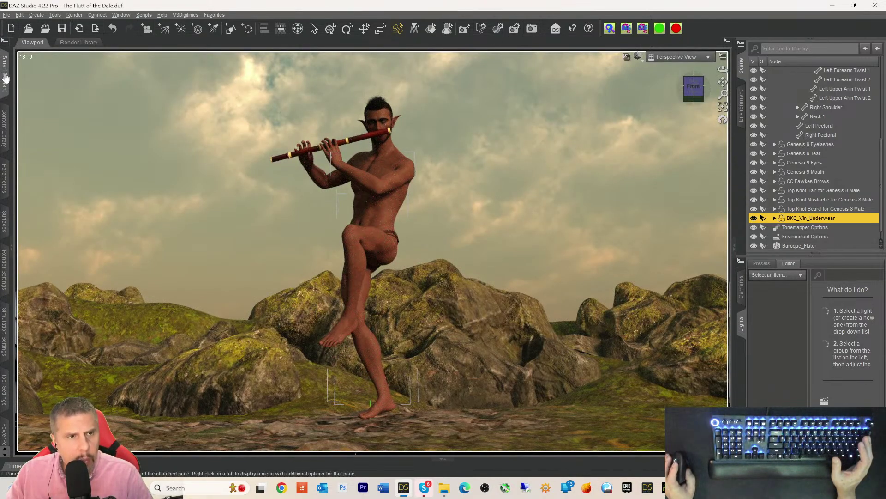
left_click(5, 77)
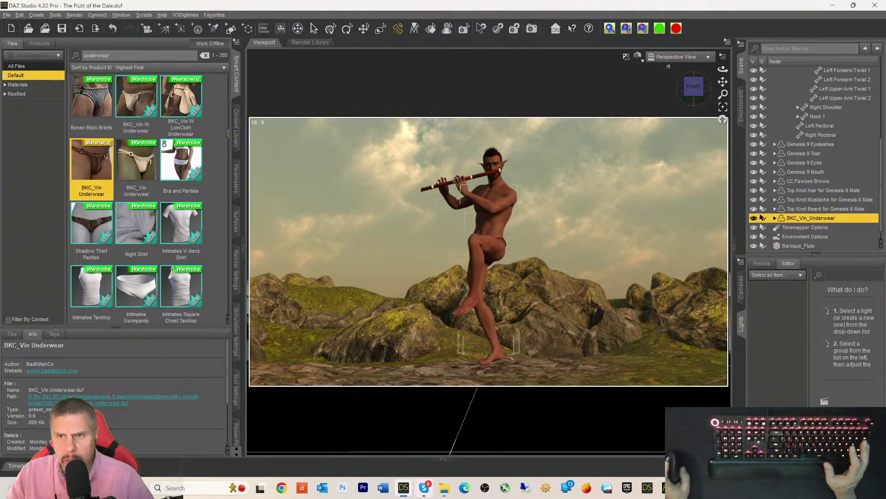
- Create a new camera named Camera that copies the active Perspective View
left_click(37, 15)
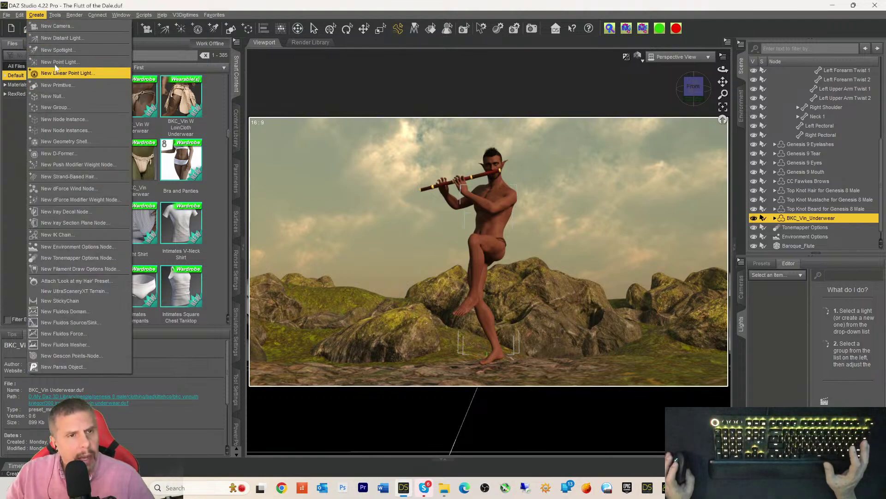
left_click(56, 26)
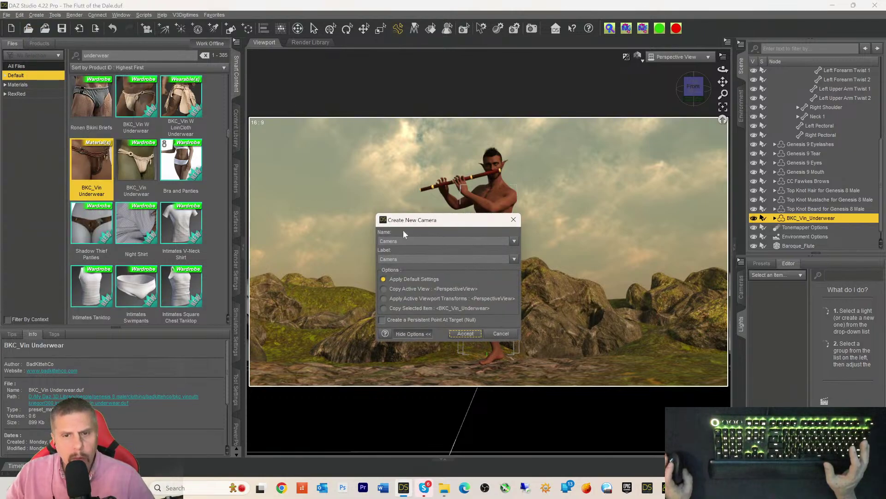
left_click(394, 290)
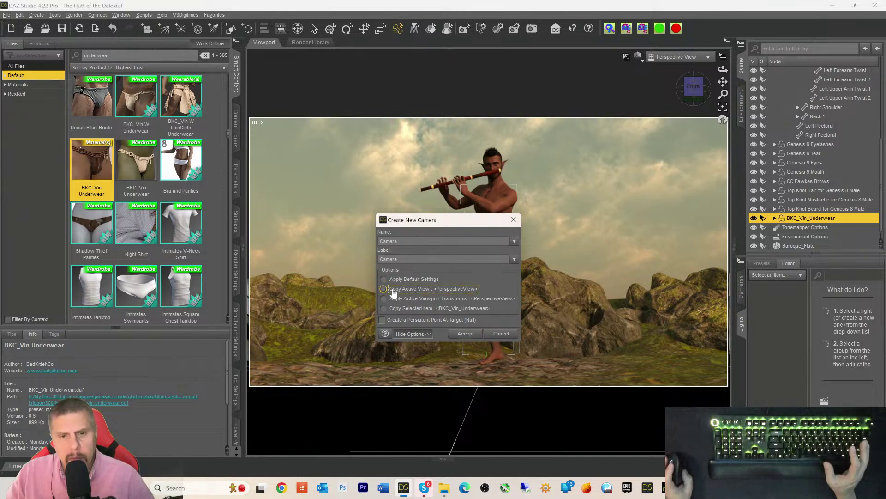
left_click(465, 334)
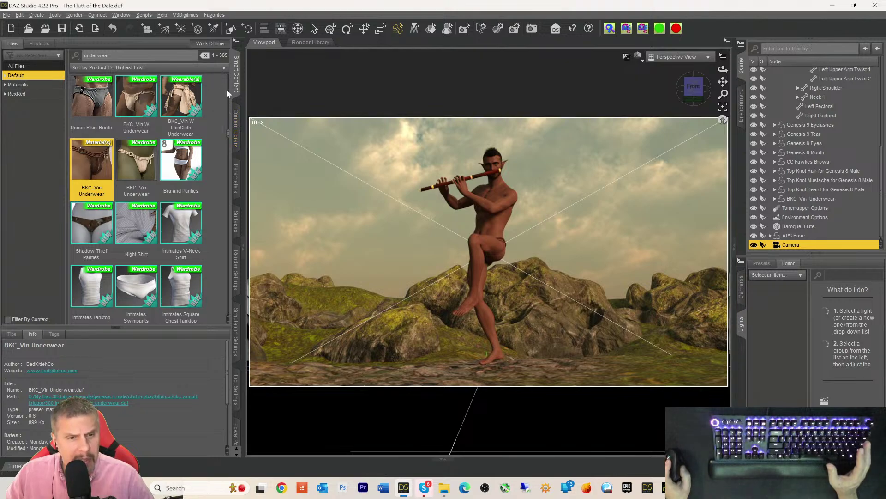
- Clear the "underwear" search filter from the content files
double_click(129, 56)
key("BackSpace")
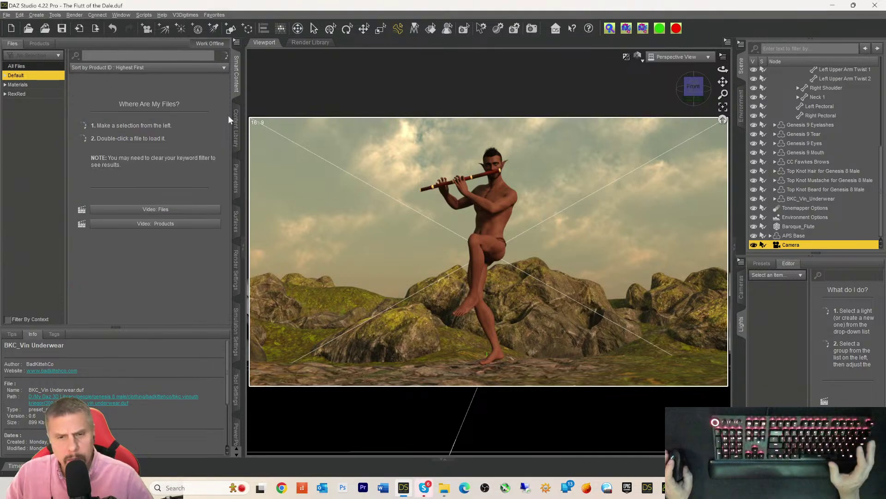
- Collapse the CC Dalton hierarchy in the scene list and select the new camera
left_click(573, 325)
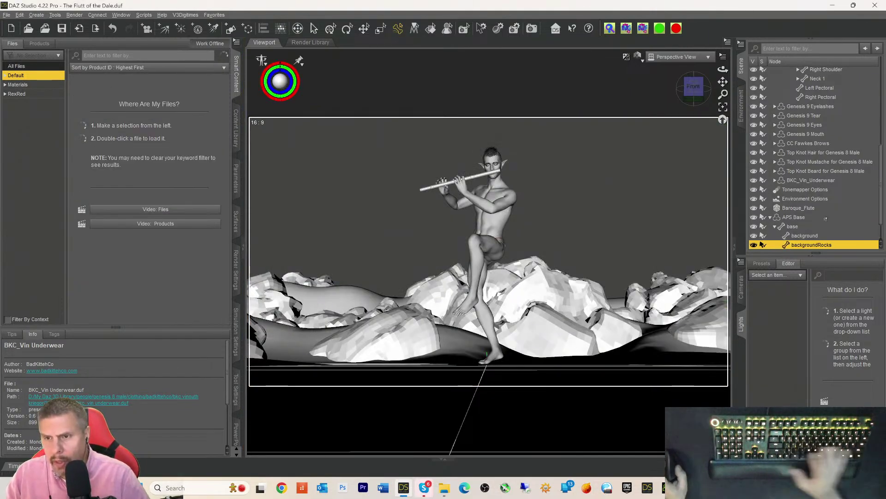
scroll(822, 203, "up", 5)
scroll(833, 121, "up", 3)
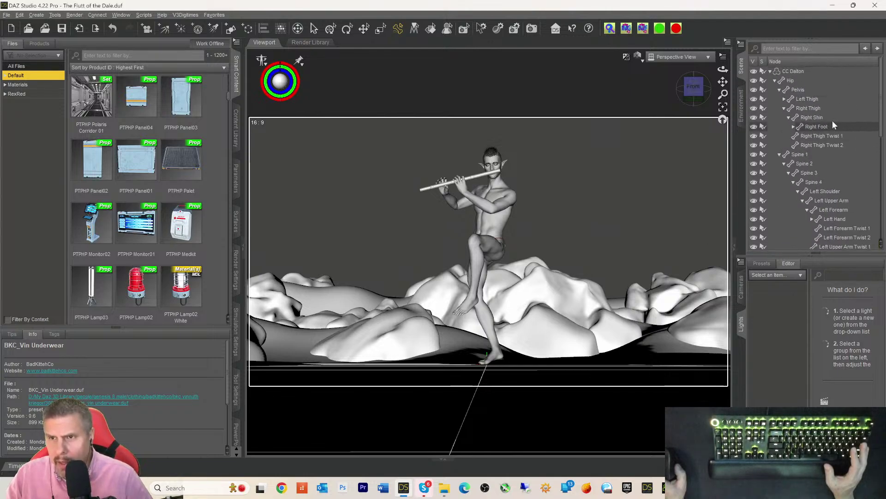
left_click(770, 72)
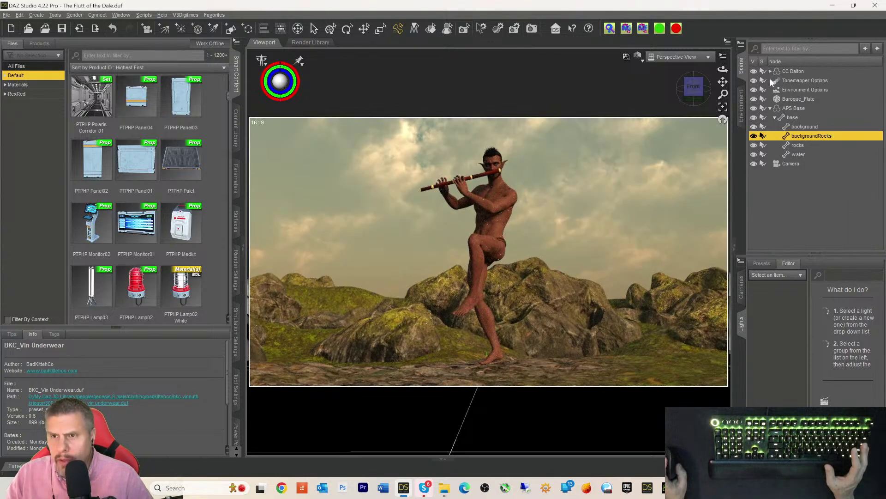
left_click(790, 165)
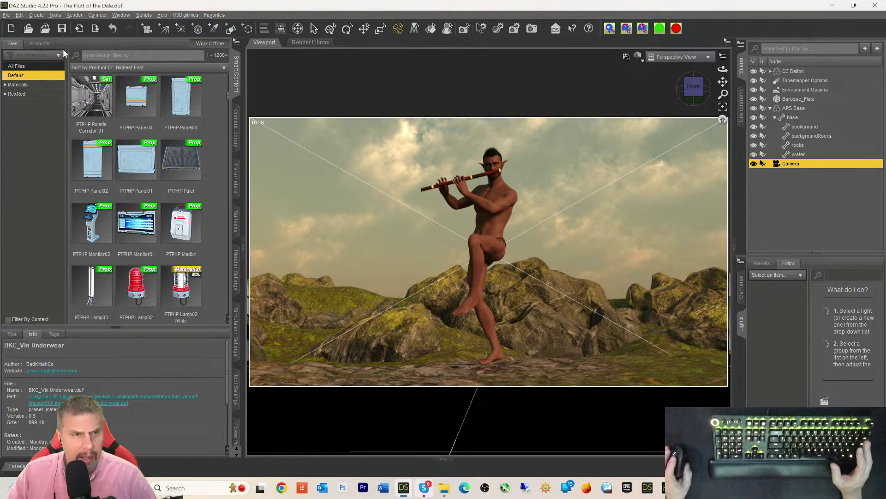
- Delete the APS Base environment from the scene and clear the "ground" filter from the product library
left_click(41, 43)
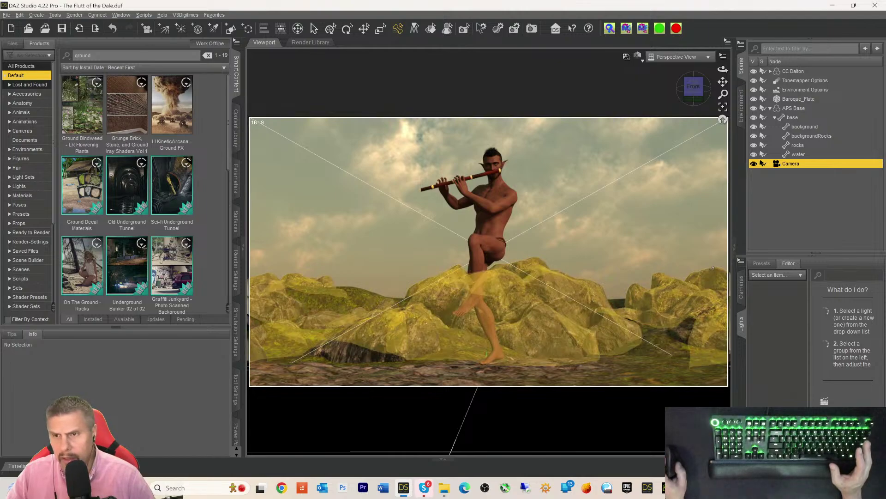
left_click(794, 108)
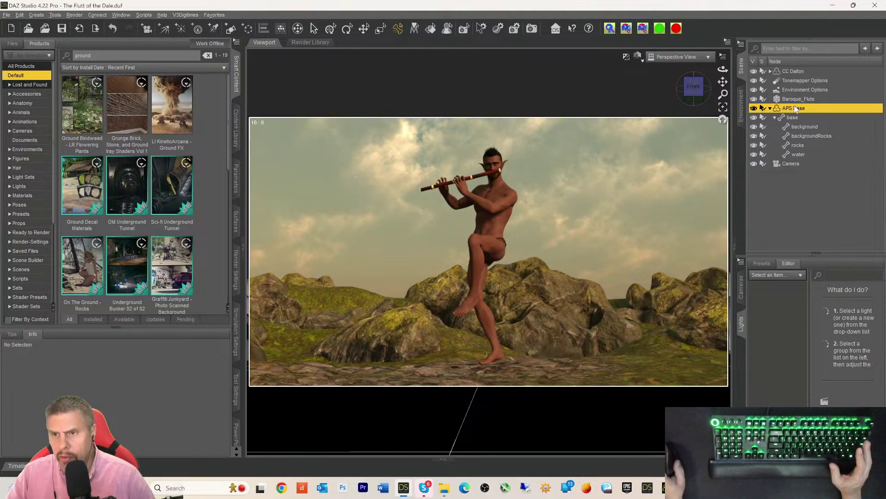
key("Delete")
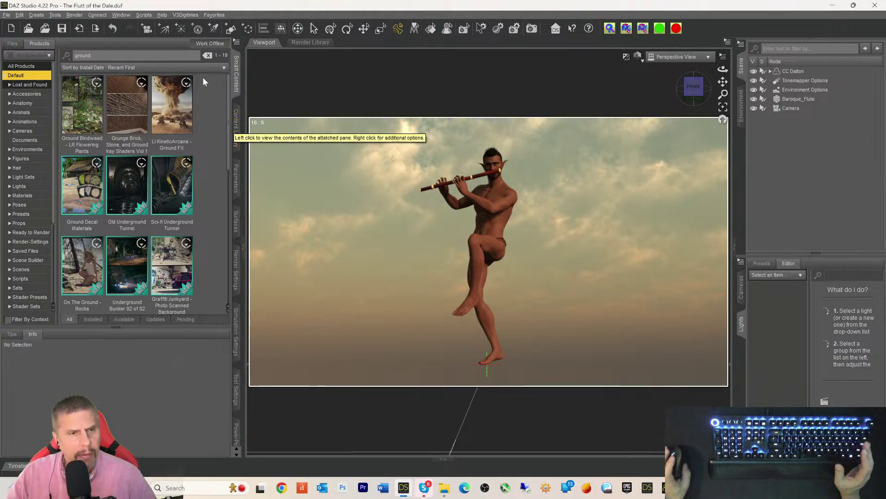
left_click_drag(123, 58, 7, 60)
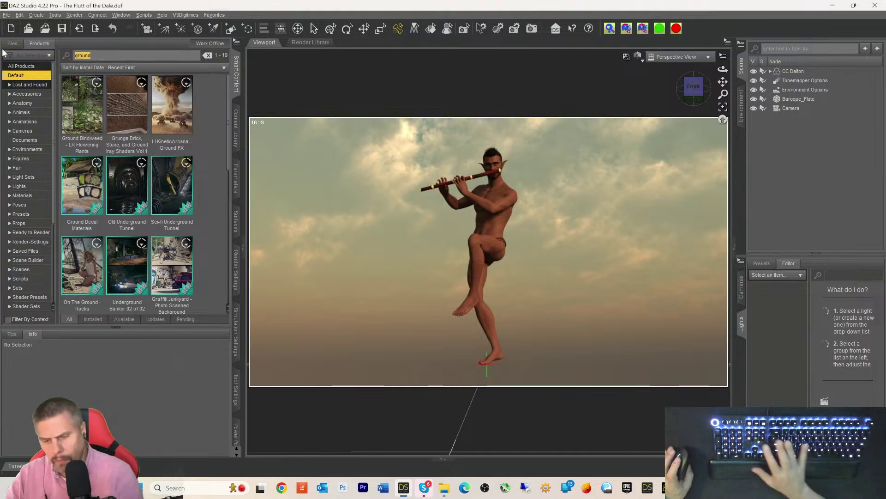
key("BackSpace")
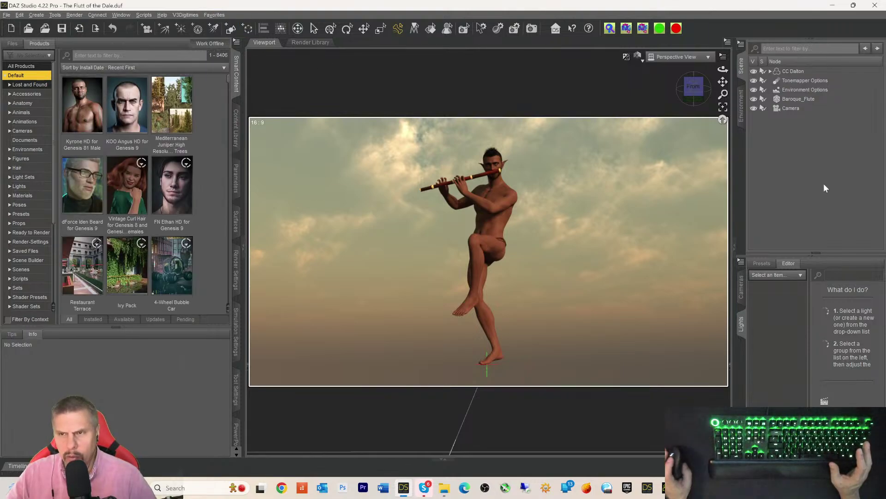
- Lock the new camera with the MDAF Lock - Unlock selected Camera or Light script
left_click(784, 109)
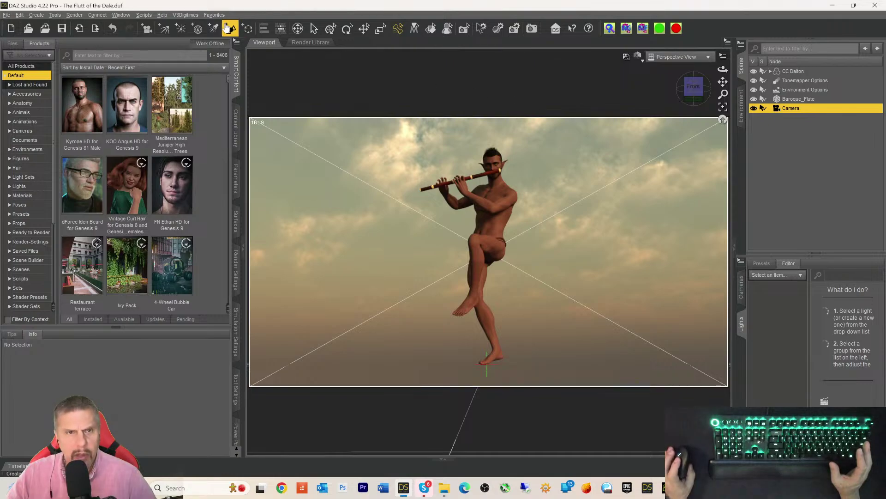
left_click(214, 15)
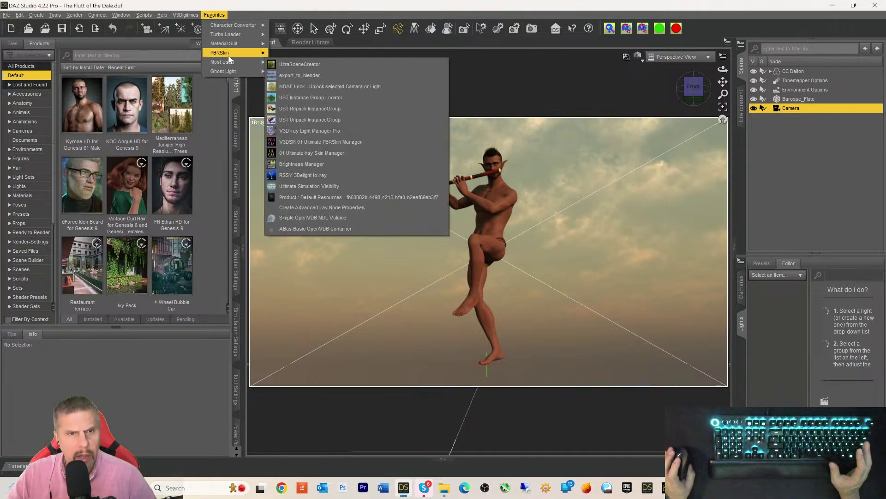
mouse_move(231, 62)
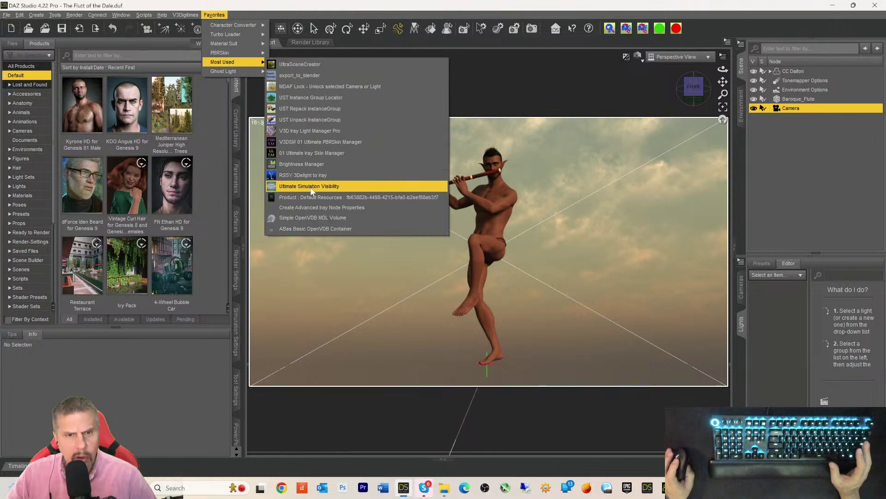
left_click(310, 88)
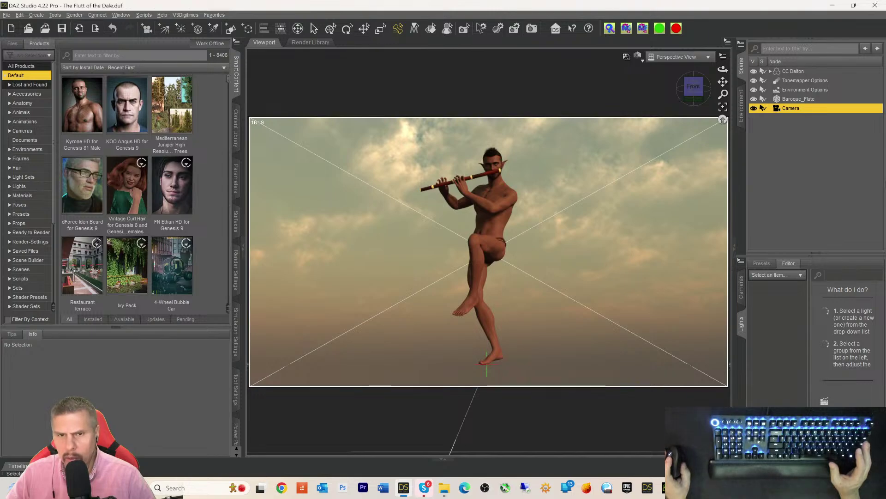
- Select the Baroque_Flute near the figure's face, show its transform parameters and switch the viewport from the rendered preview to textured shading
scroll(603, 255, "down", 1)
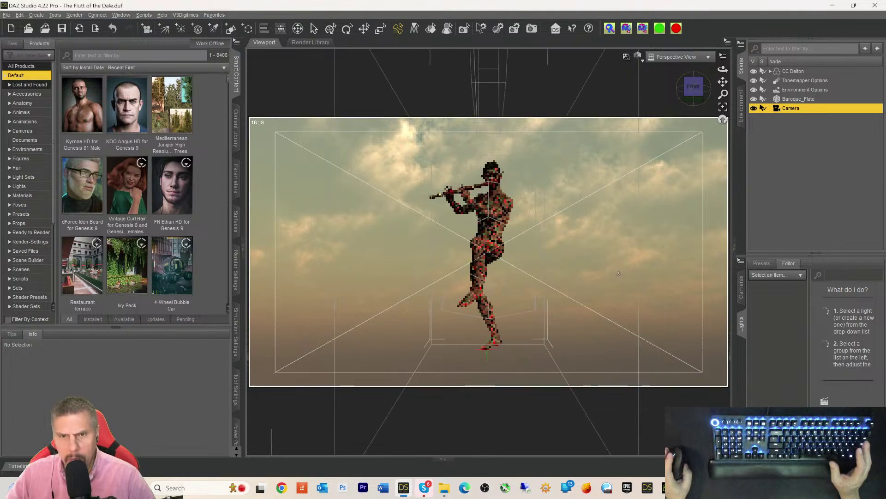
scroll(610, 292, "up", 3)
scroll(611, 292, "up", 5)
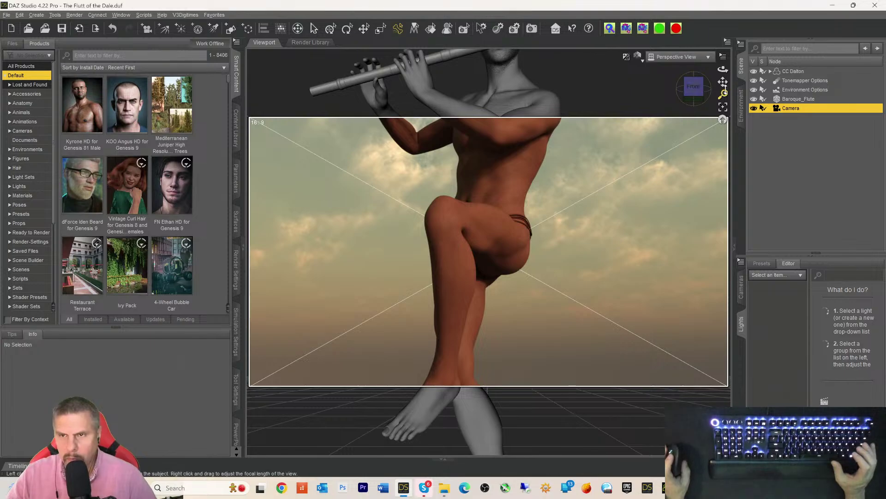
left_click_drag(723, 82, 692, 258)
left_click_drag(661, 122, 651, 160)
scroll(651, 161, "up", 3)
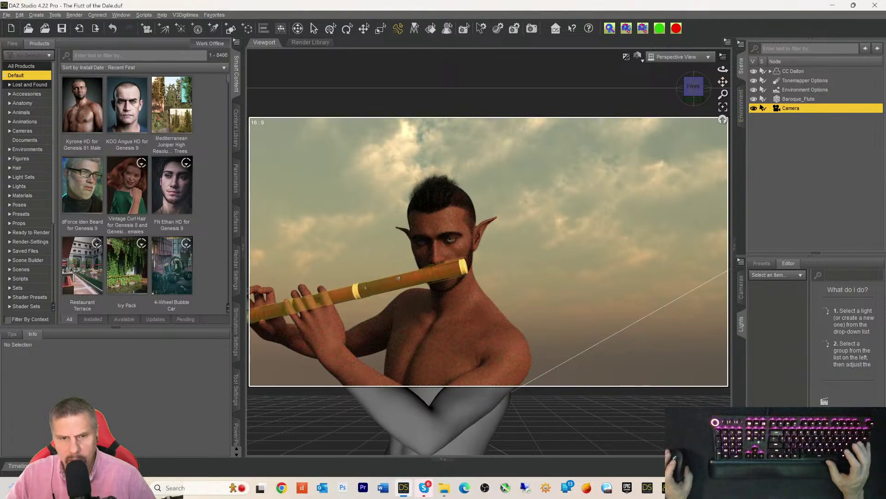
left_click(457, 269)
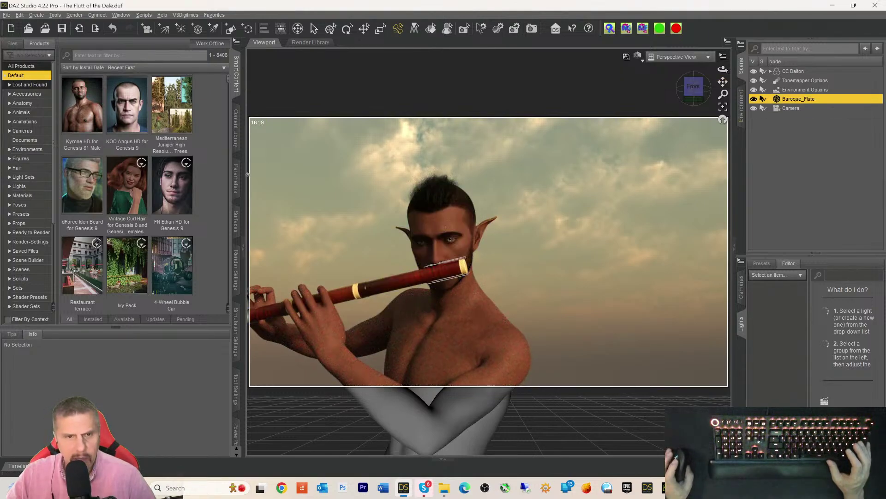
left_click(237, 185)
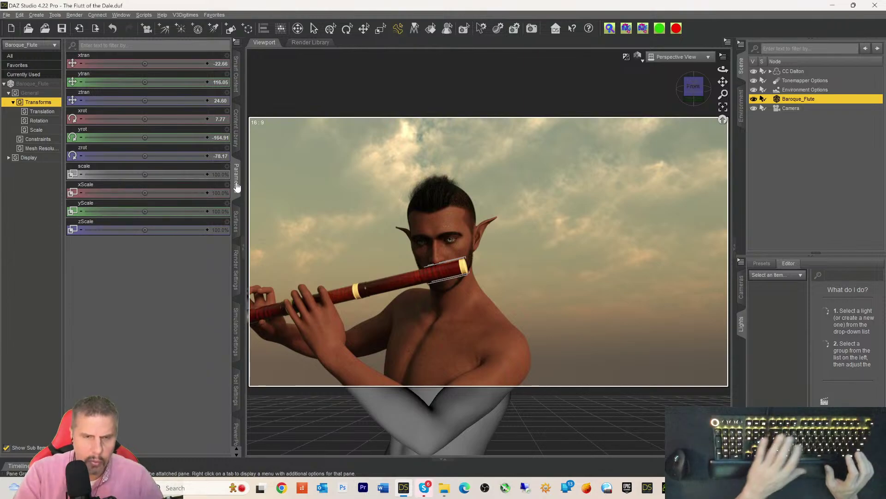
key("ctrl+9")
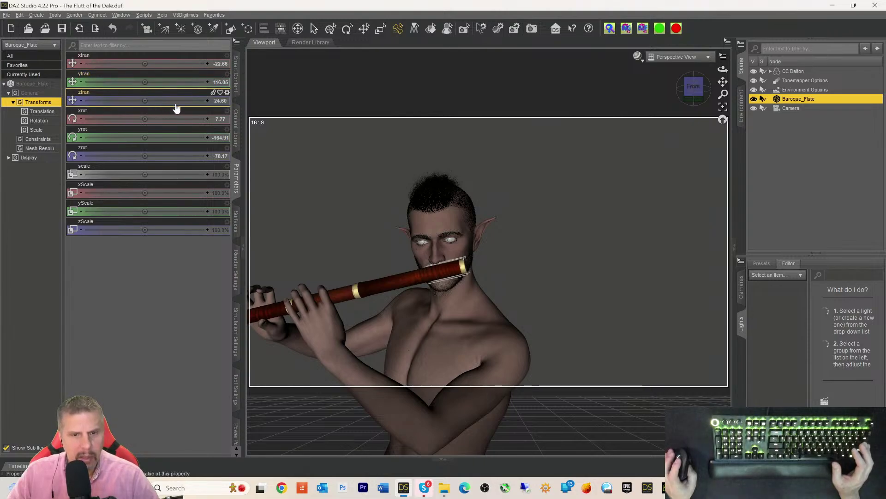
mouse_move(696, 77)
left_mouse_down()
mouse_move(670, 78)
mouse_move(672, 87)
mouse_move(692, 79)
left_mouse_up()
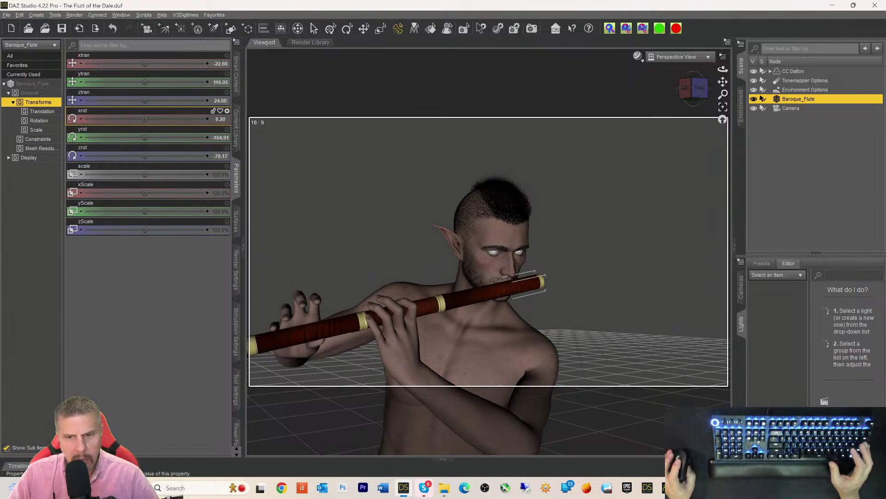
left_click_drag(145, 120, 150, 119)
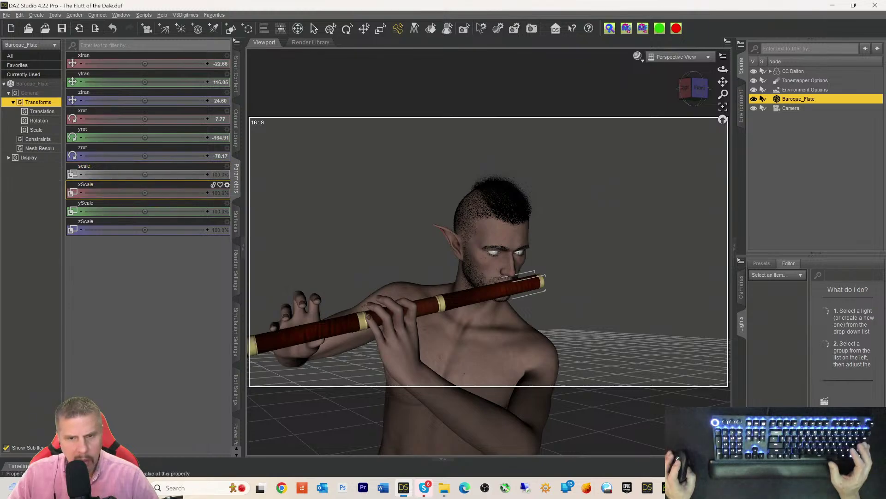
left_click_drag(145, 193, 153, 193)
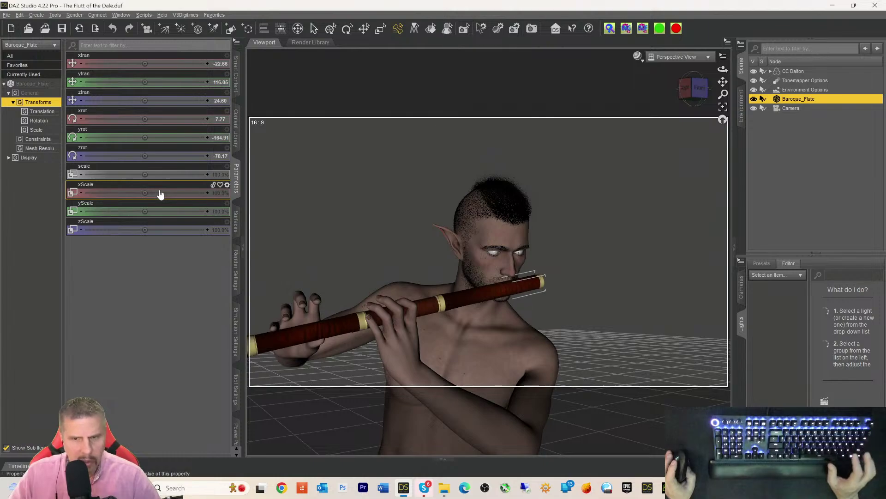
key("ctrl+z")
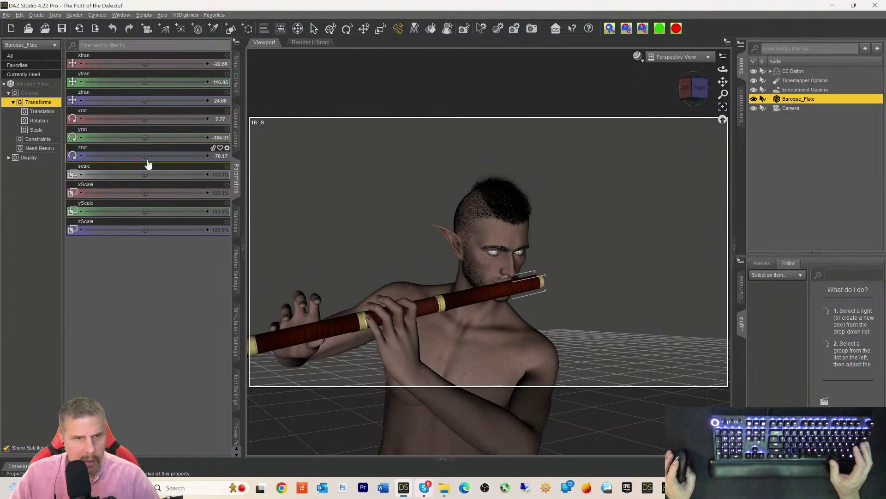
- Set the Baroque_Flute's Z rotation to about -79.40 to align it with the mouth, and deselect it
left_click_drag(145, 157, 140, 157)
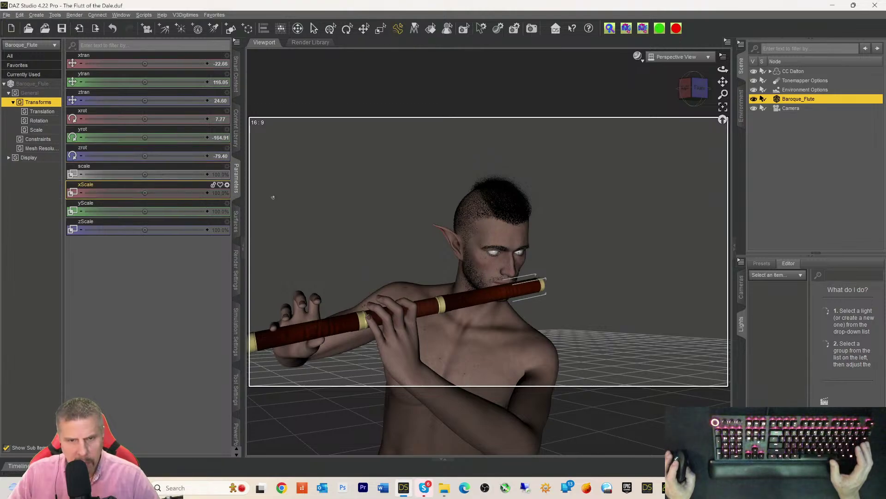
left_click(704, 94)
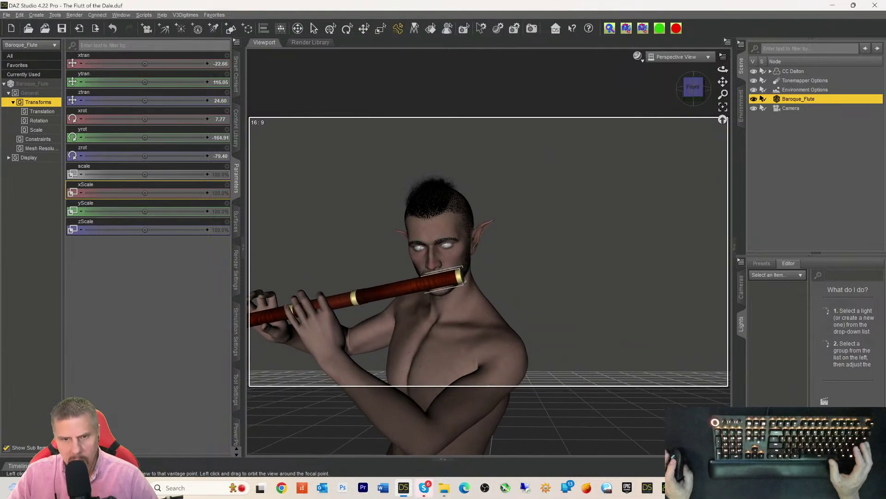
left_click(621, 244)
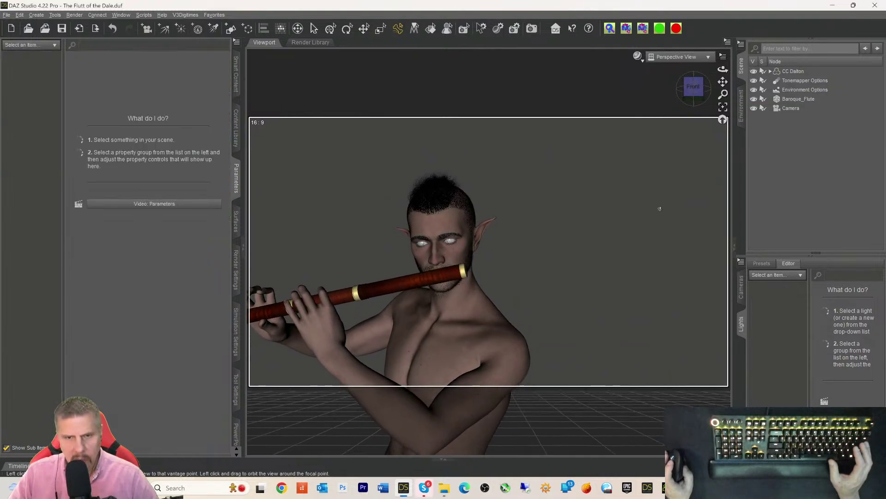
scroll(662, 177, "down", 6)
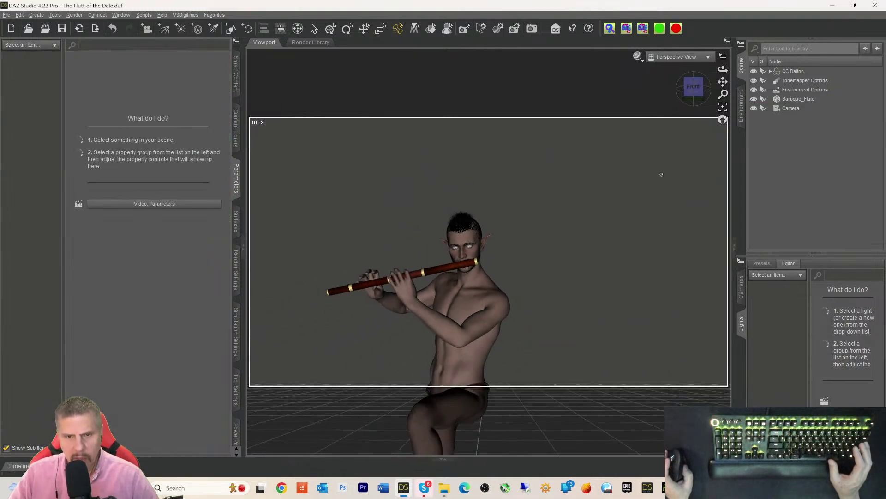
scroll(661, 173, "down", 4)
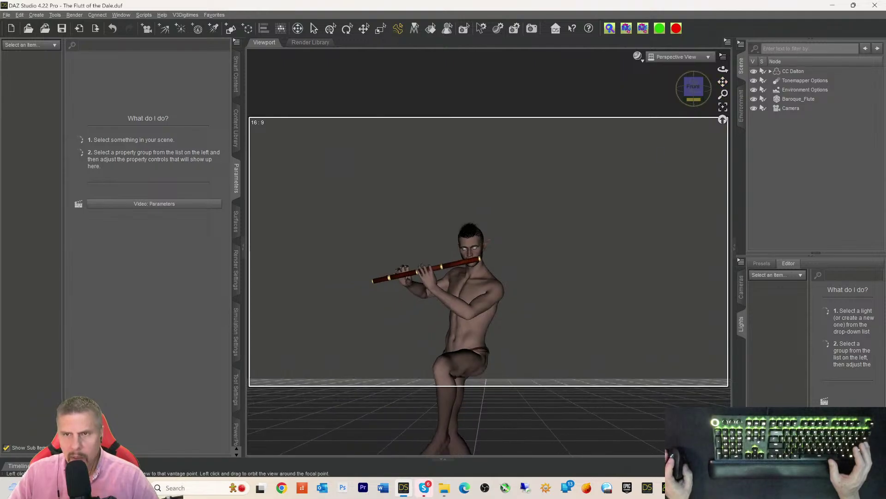
- Save the current scene, and save it again under the corrected name "The Flute of the Dale" with the default scene save options
key("ctrl+s")
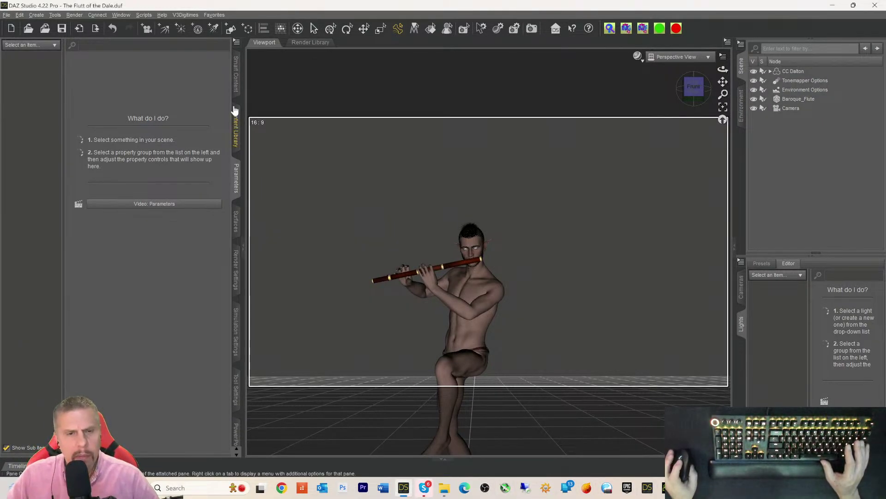
left_click(7, 15)
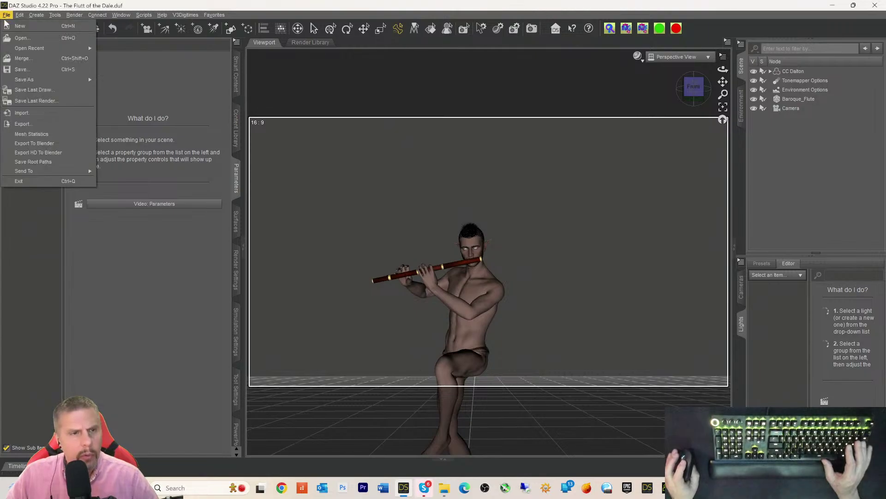
mouse_move(19, 79)
left_click(124, 82)
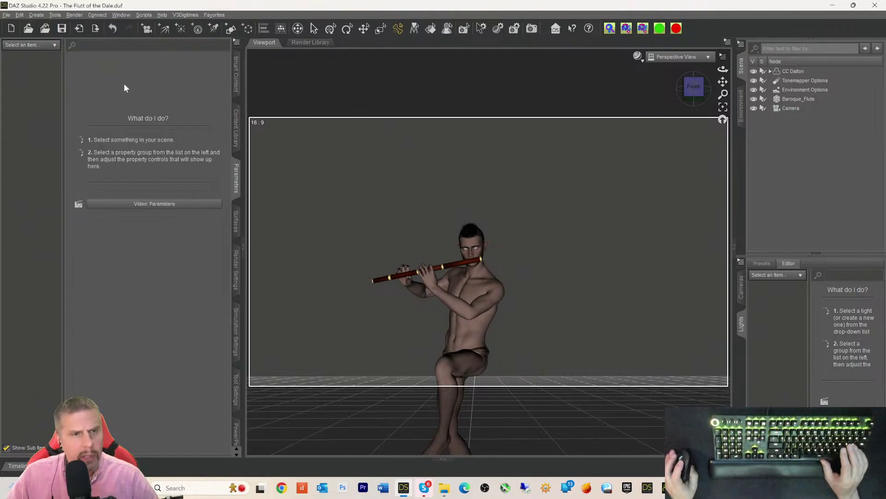
type("The ")
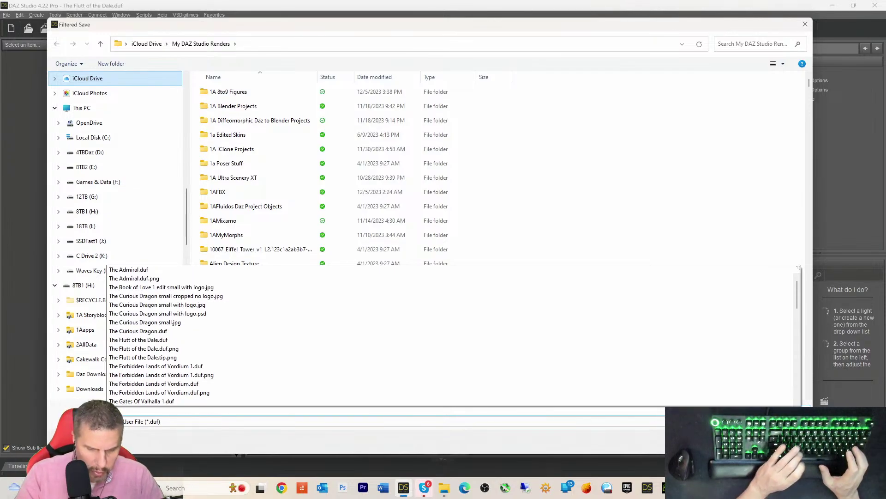
type("Flute")
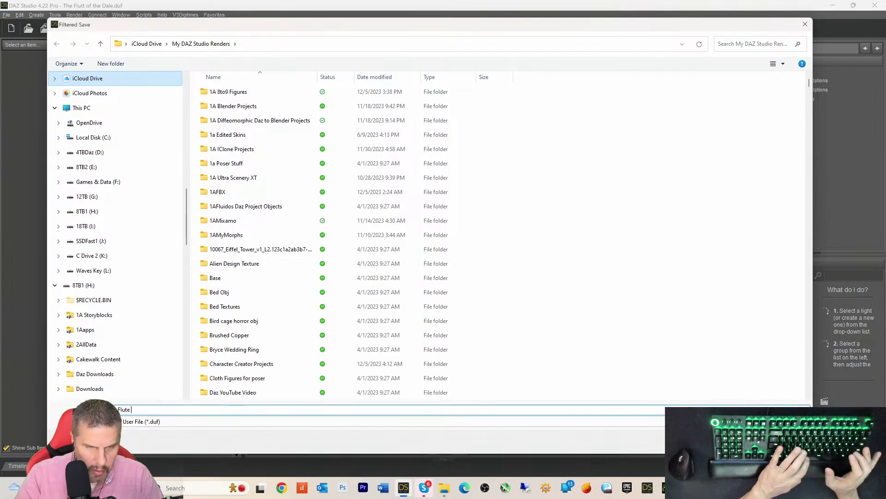
type(" of th")
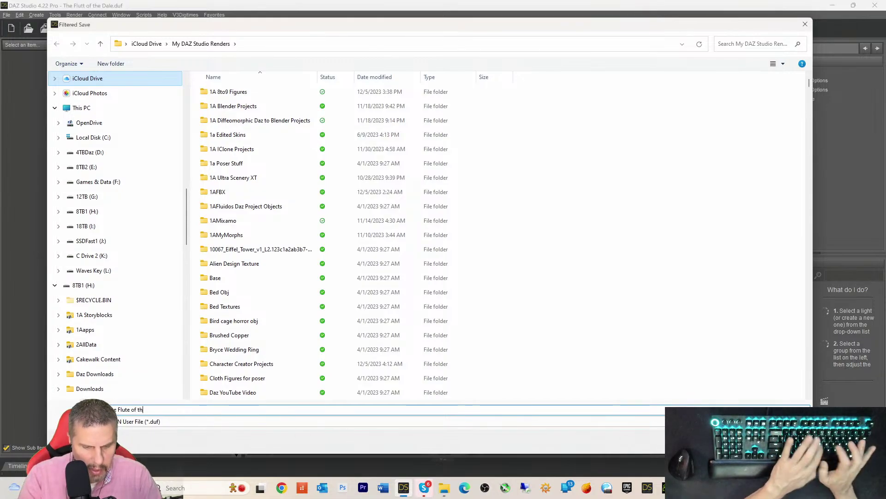
type("e Dale")
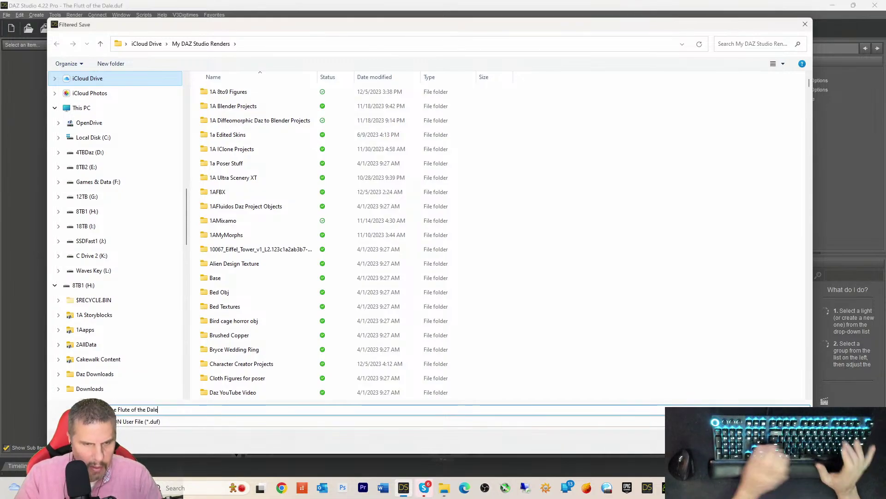
key("Return")
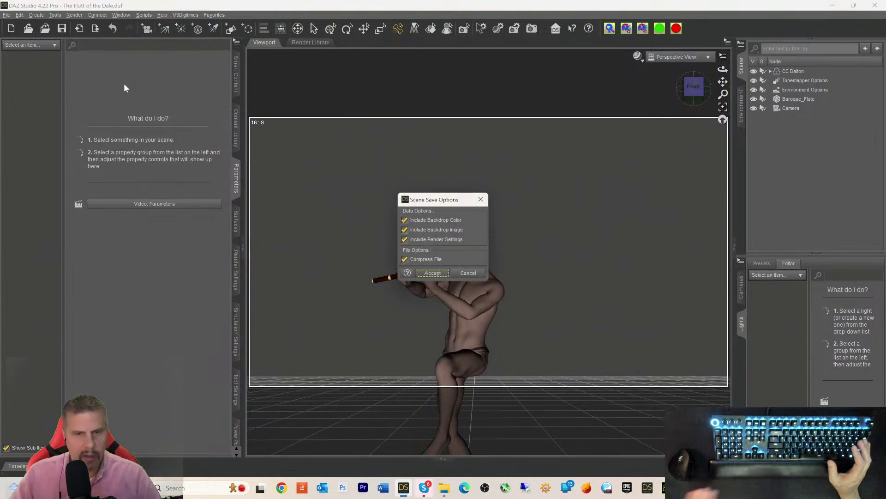
left_click(430, 273)
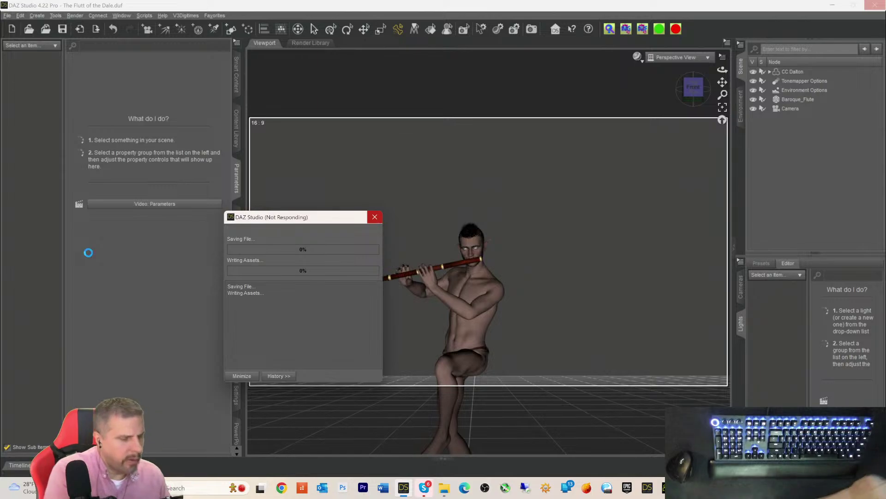
- Launch the UltraSceneCreator script and set the terrain's max altitude to 3 m
left_click(214, 15)
mouse_move(236, 62)
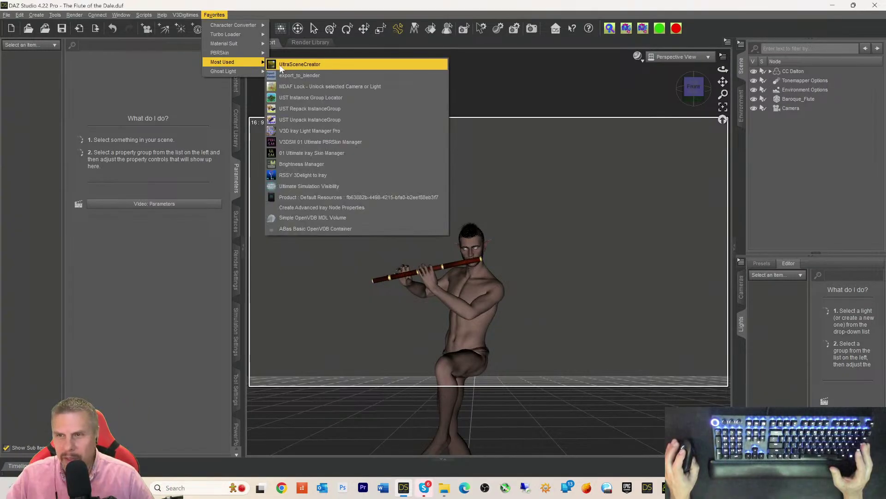
left_click(299, 64)
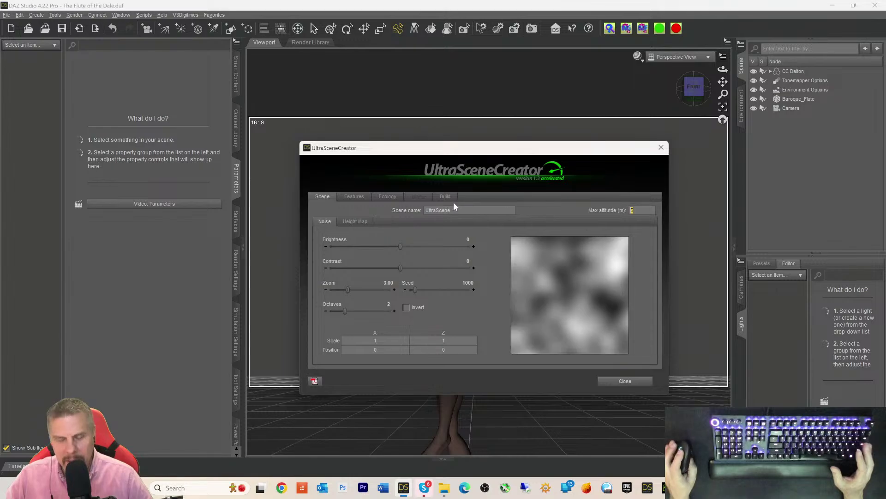
type("3")
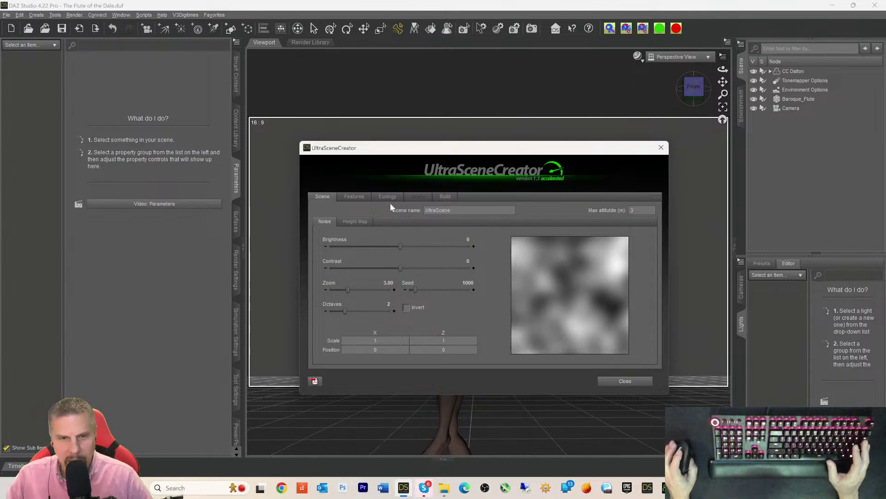
- Choose Bridge 1, the meandering river with footbridge and walking trails, as the terrain feature
left_click(363, 198)
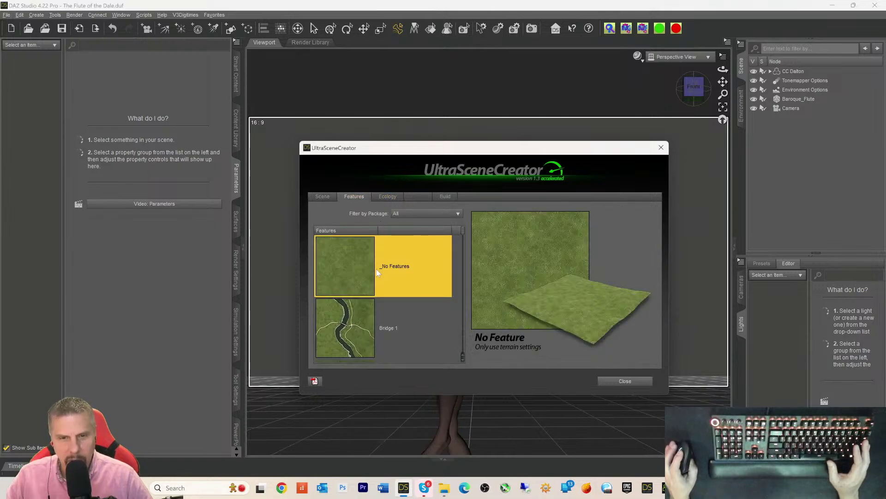
scroll(364, 300, "down", 2)
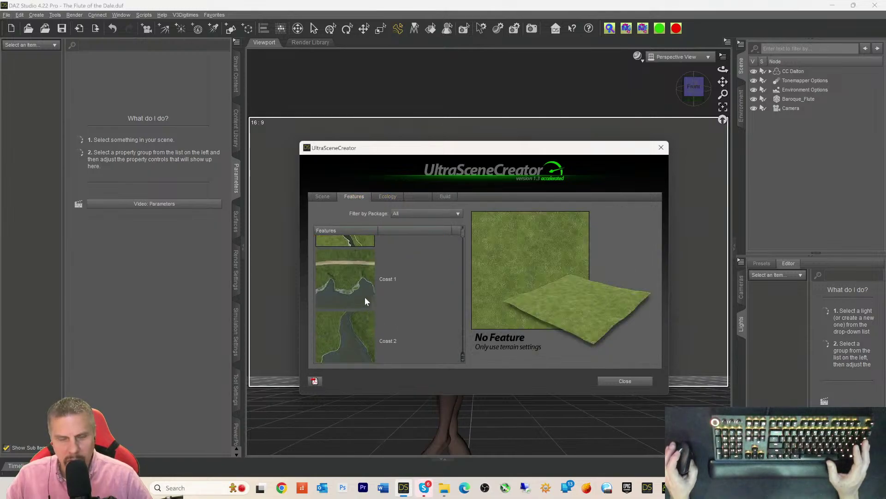
scroll(366, 301, "up", 1)
left_click(379, 291)
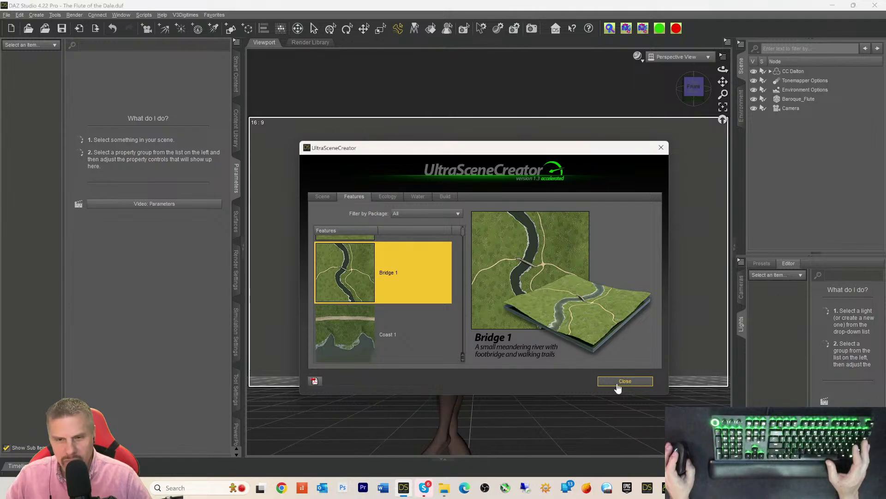
- Exclude the Grassland 1 layers from Base Grass through River Stones from the scene build
left_click(448, 201)
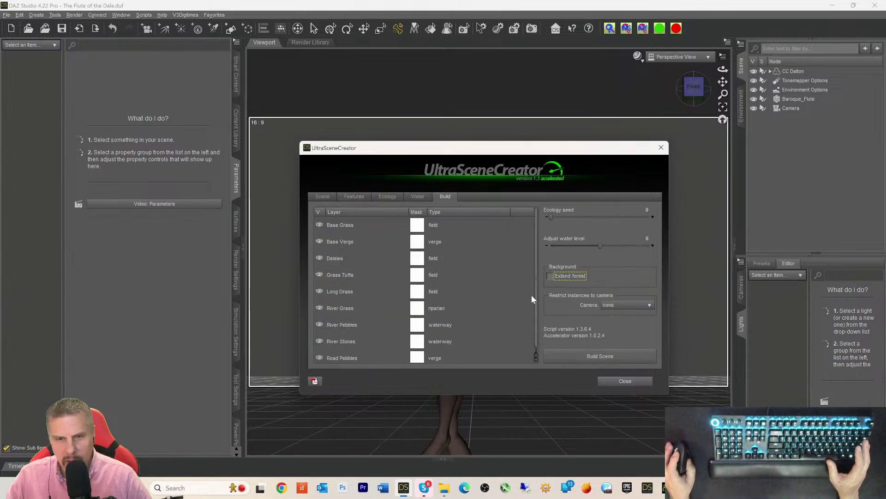
left_click(320, 225)
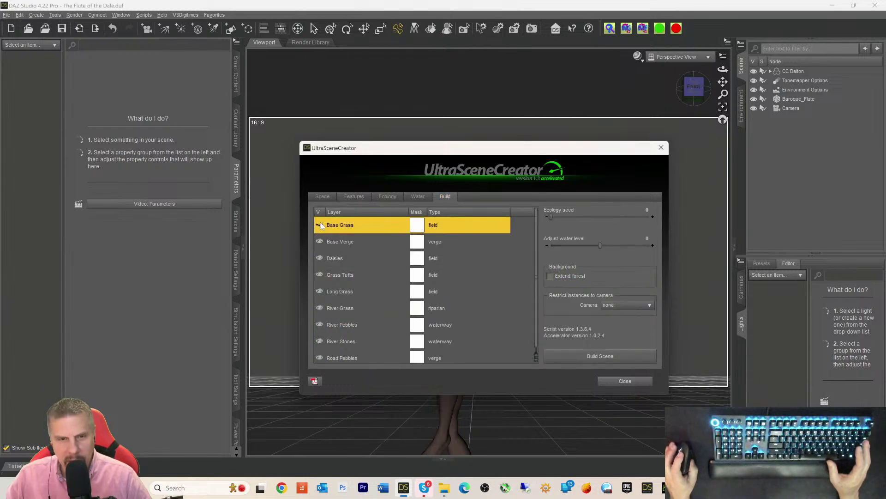
left_click(320, 241)
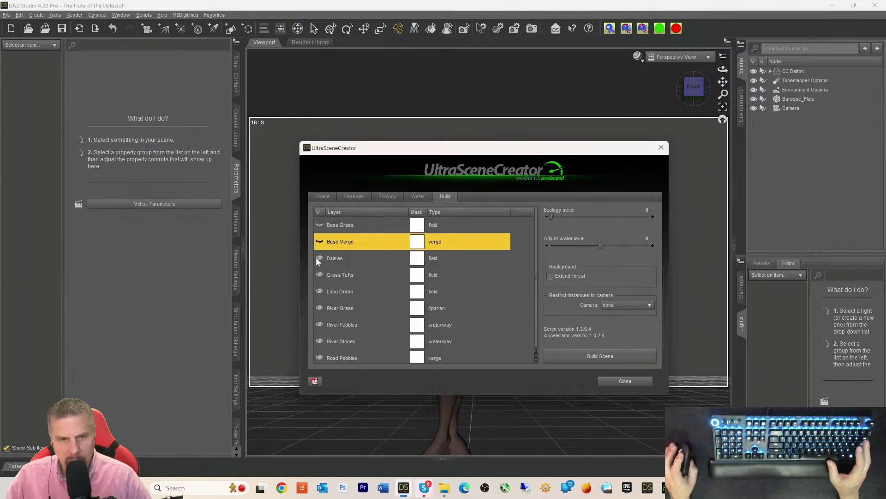
left_click(318, 259)
left_click(320, 275)
left_click(320, 292)
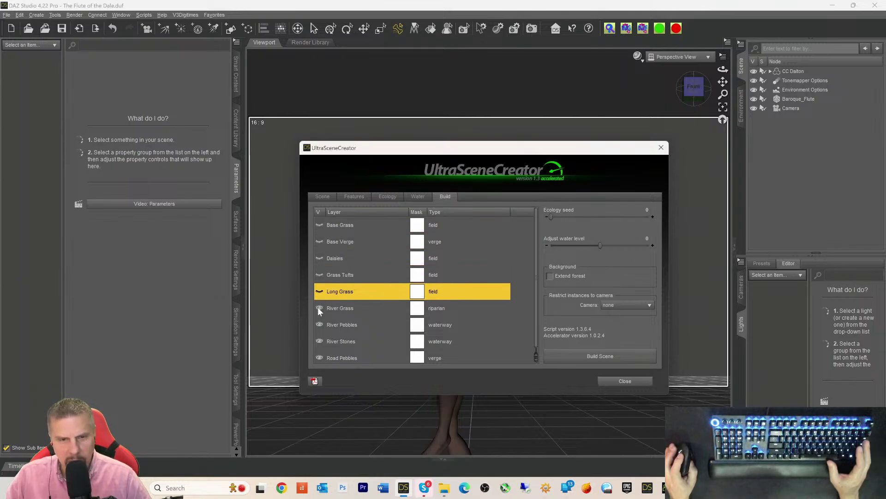
left_click(320, 308)
left_click(320, 325)
left_click(320, 341)
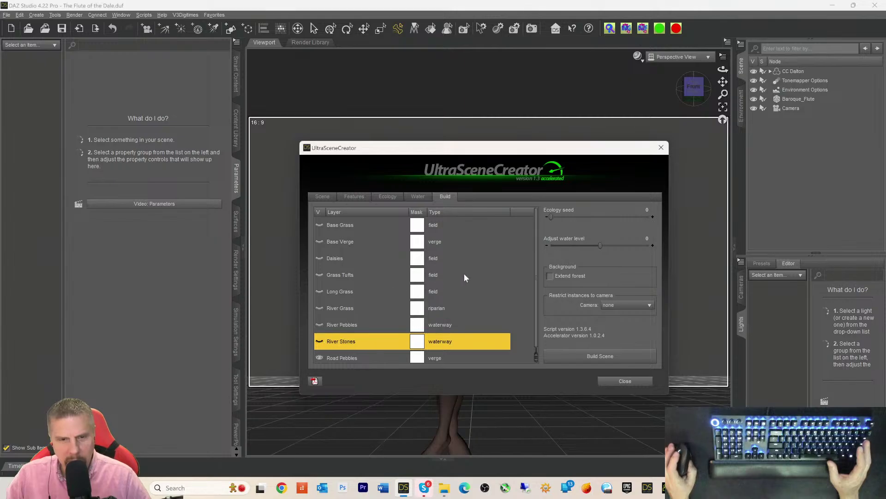
scroll(483, 269, "down", 1)
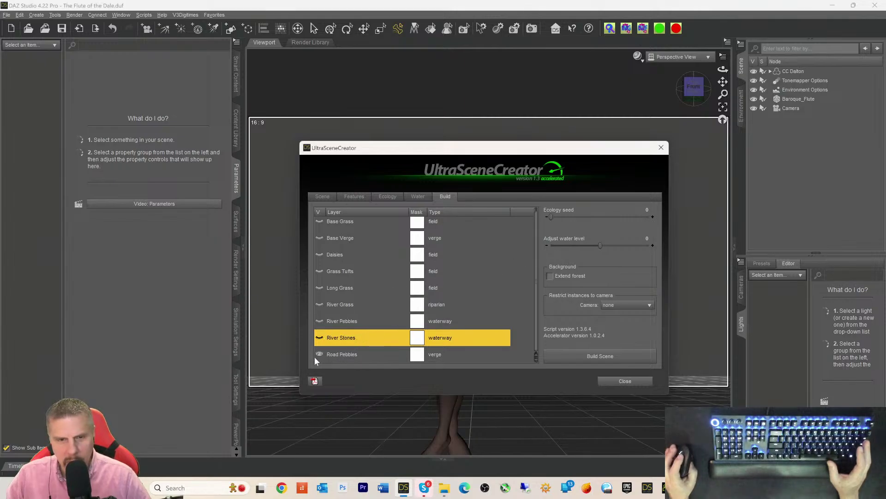
- Browse the available ecologies and choose Oaks 01 for the terrain
left_click(386, 196)
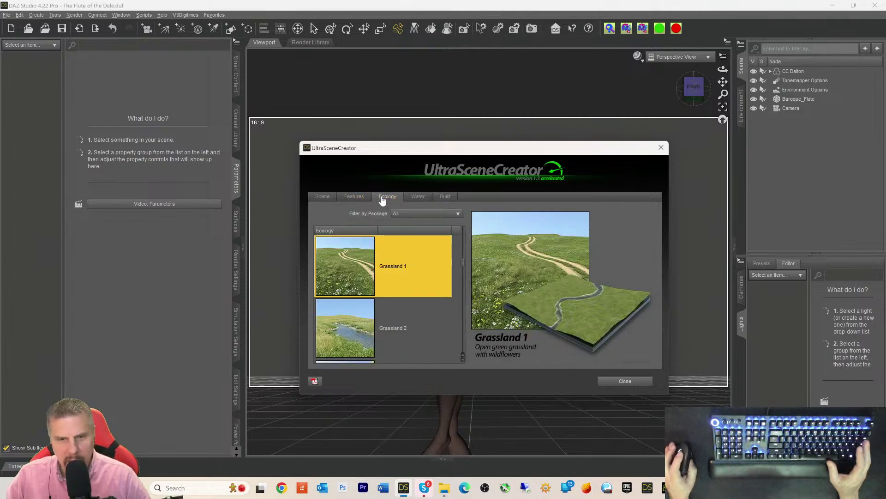
scroll(353, 299, "down", 5)
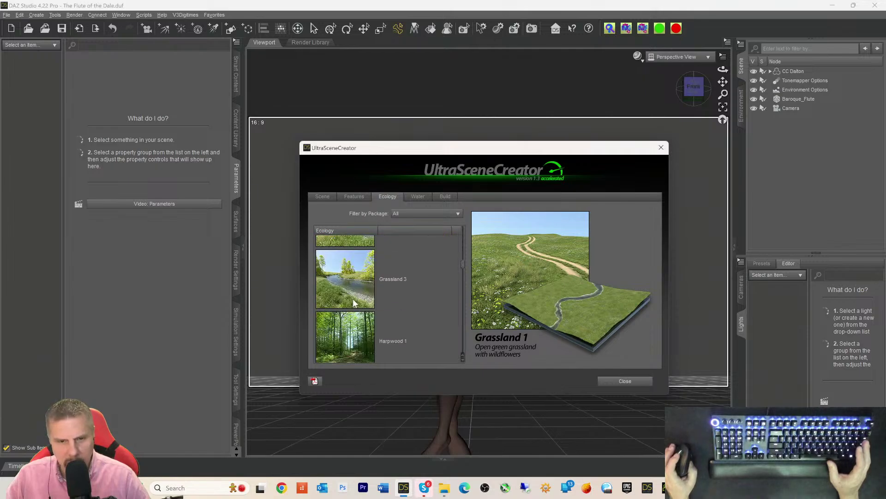
scroll(358, 303, "down", 4)
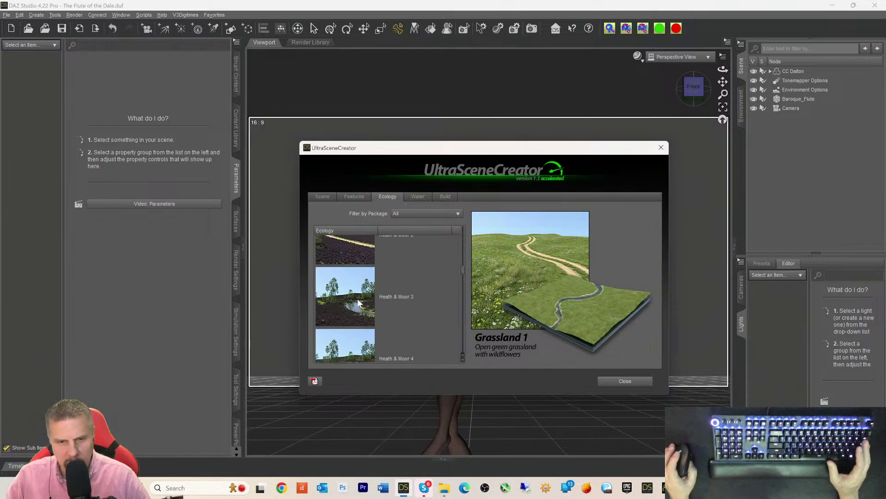
scroll(361, 296, "down", 5)
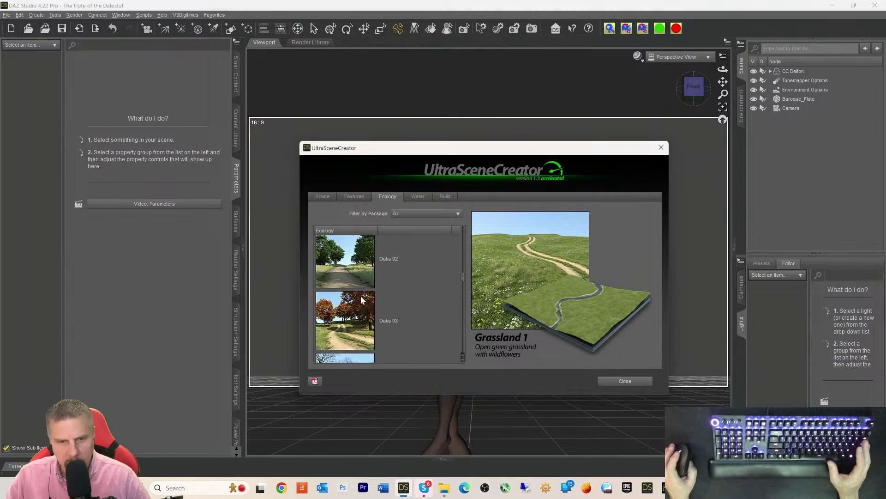
scroll(362, 298, "up", 4)
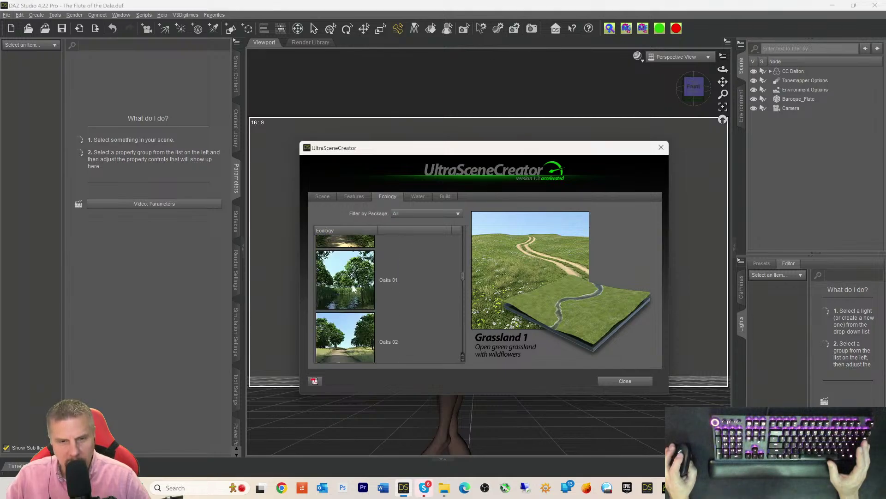
left_click(375, 286)
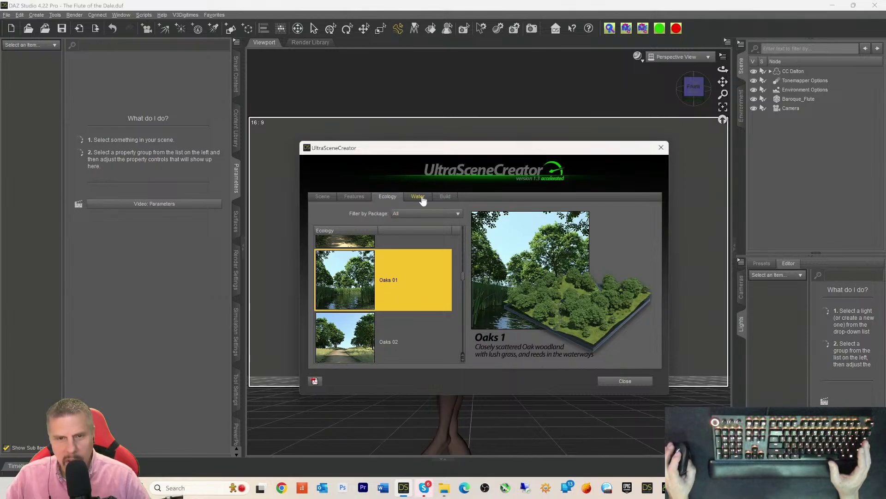
- Exclude the Oaks 01 layers Road Pebbles, River Stones, River Rocks, River Pebbles, River Logs, River Grass and Reeds from the scene build
left_click(445, 197)
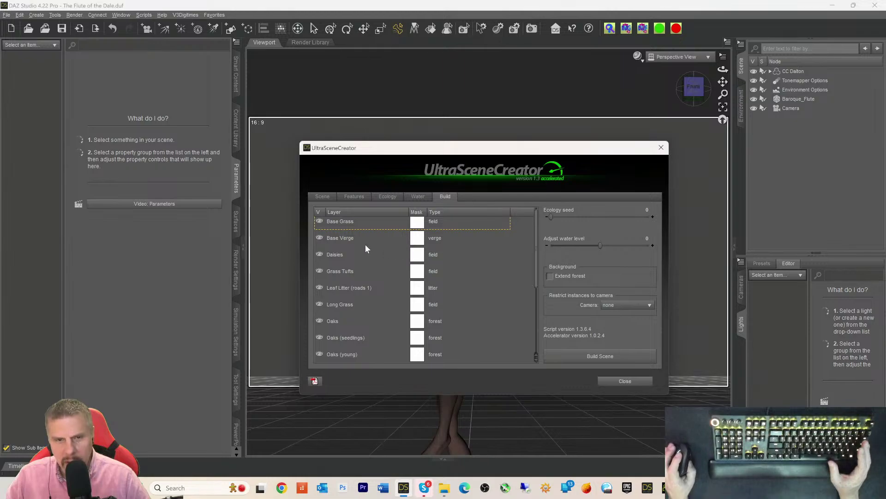
scroll(346, 263, "down", 3)
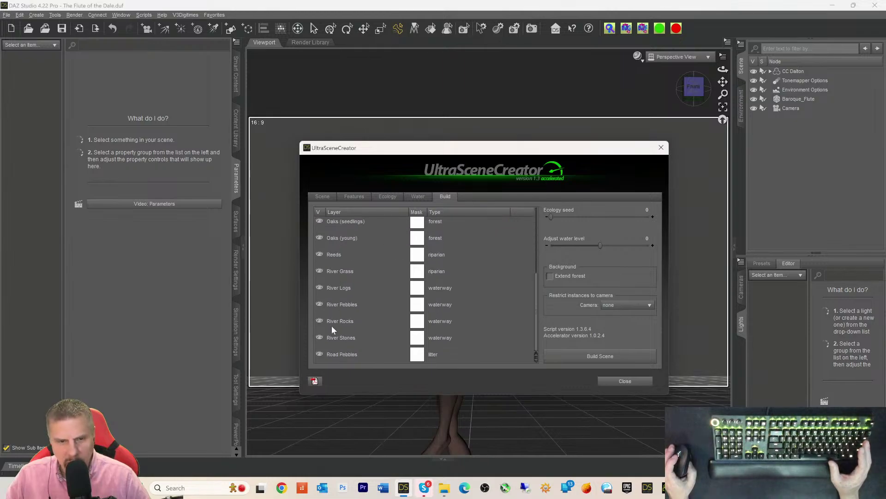
left_click(319, 354)
left_click(320, 339)
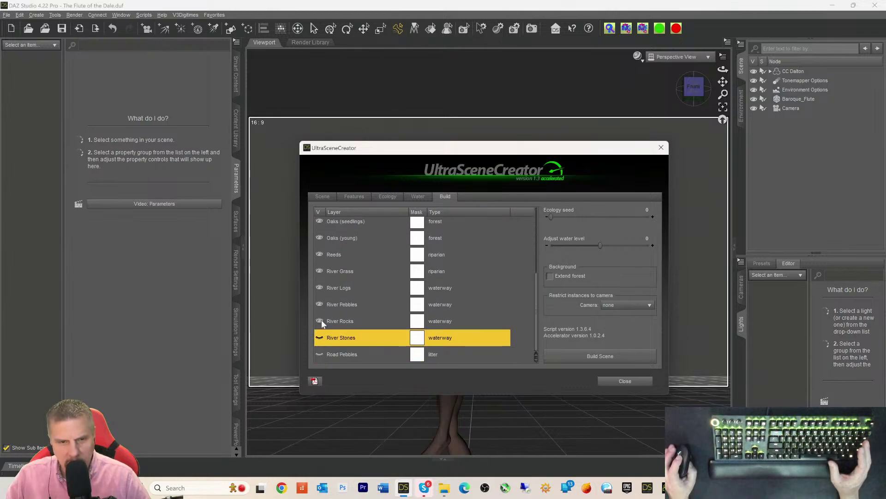
left_click(320, 321)
left_click(320, 305)
left_click(321, 290)
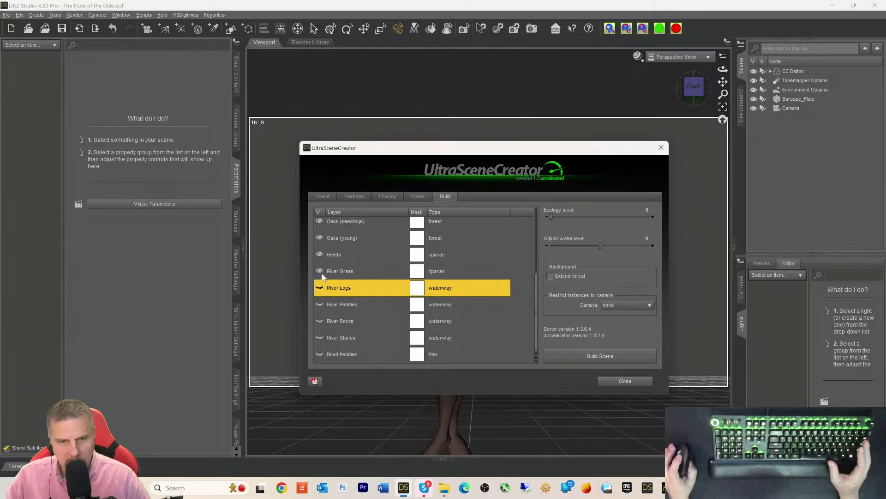
left_click(320, 274)
left_click(320, 259)
left_click(320, 244)
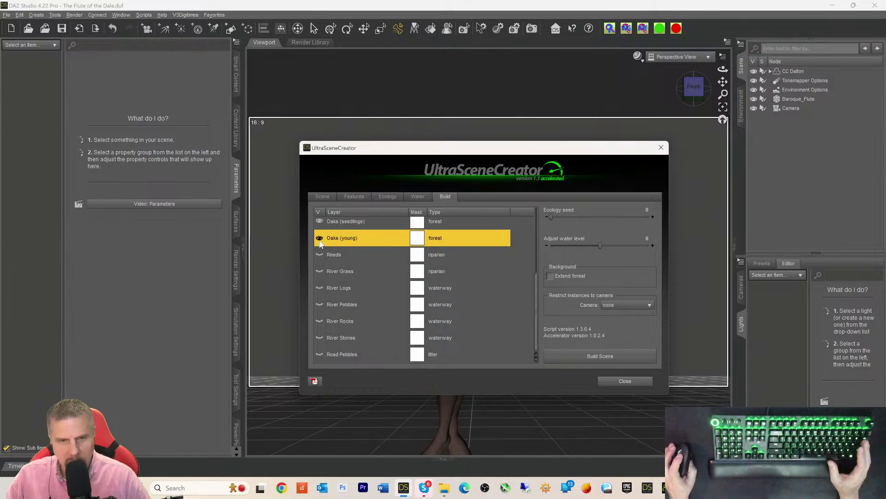
- Exclude the Leaf Litter (roads 1), Grass Tufts, Daisies and Base Verge layers from the scene build
scroll(356, 259, "up", 2)
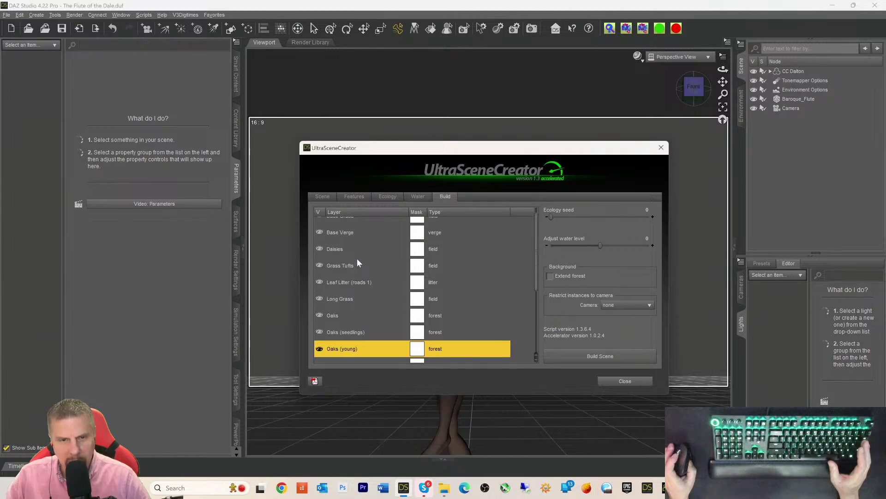
left_click(320, 282)
left_click(319, 265)
left_click(320, 248)
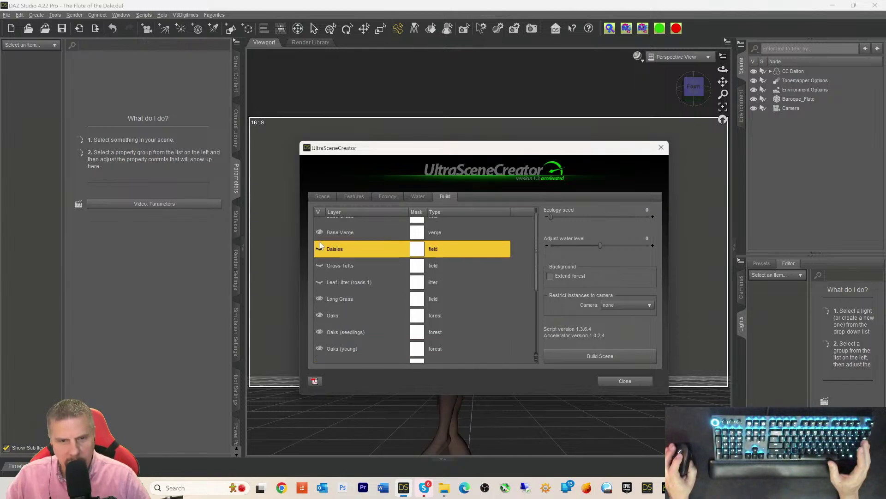
left_click(319, 232)
scroll(345, 246, "up", 1)
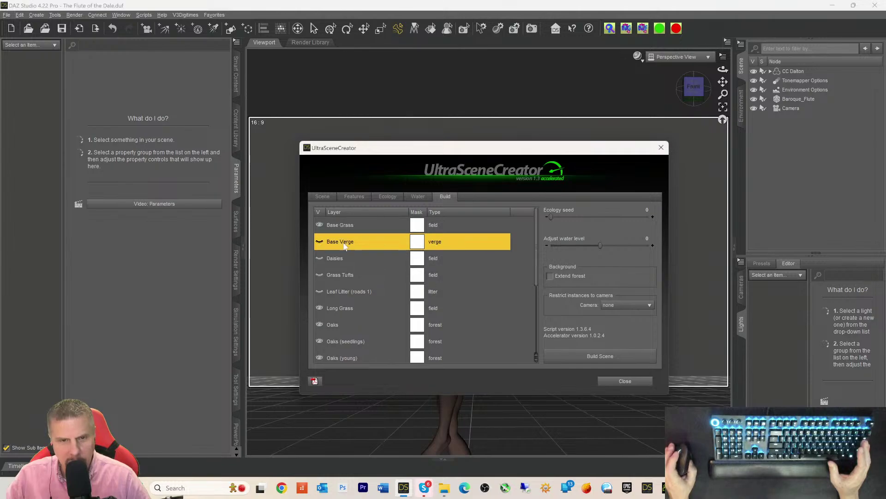
- Exclude the Base Grass layer, restrict the instances to Camera, and build the scene
left_click(320, 226)
left_click(625, 305)
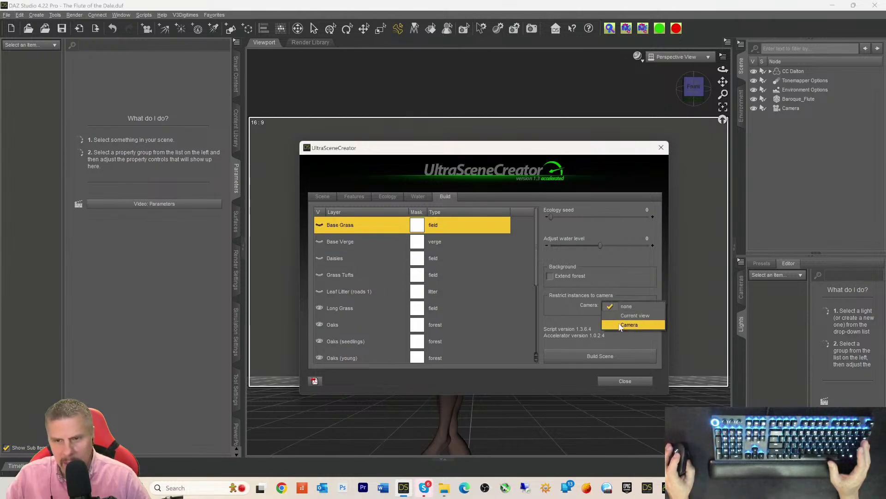
left_click(629, 325)
left_click(609, 354)
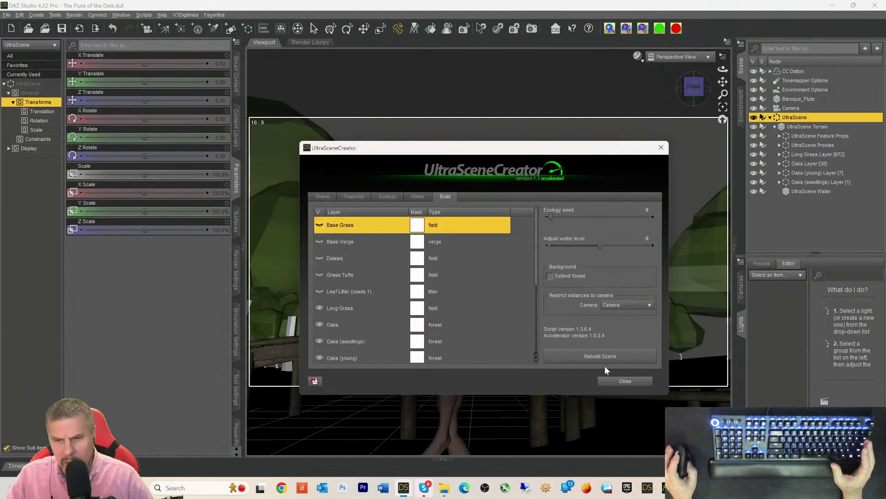
left_click(615, 382)
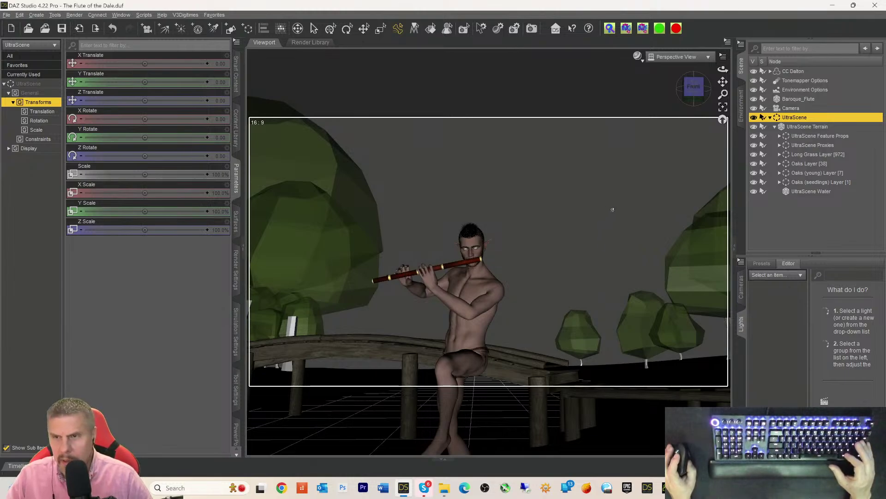
- Look at the generated scene through the scene camera instead of the perspective view
left_click(669, 55)
left_click(654, 134)
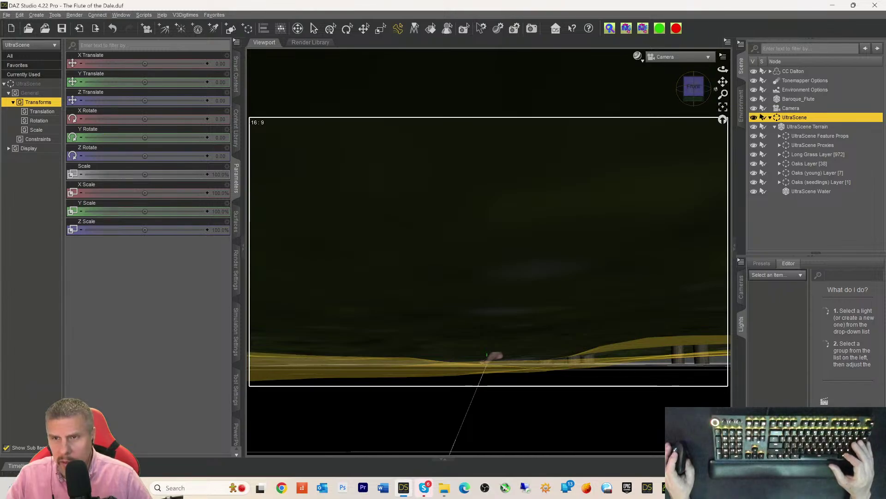
left_click(755, 182)
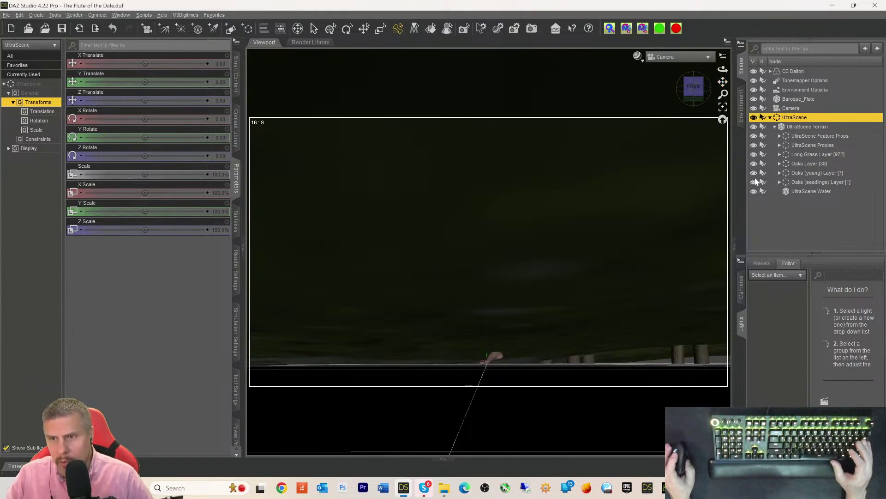
- Unlock the camera's transforms and reframe it so the flute player stands in front of the wooden bridge
left_click(790, 108)
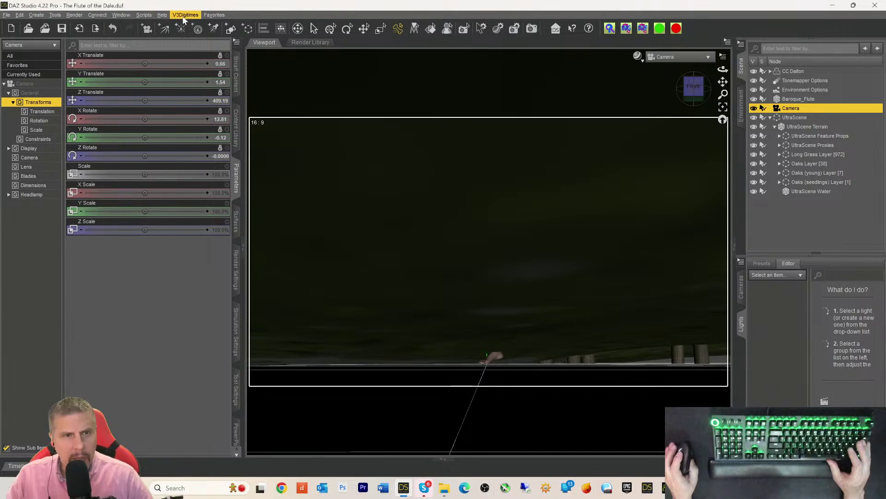
left_click(215, 15)
mouse_move(226, 46)
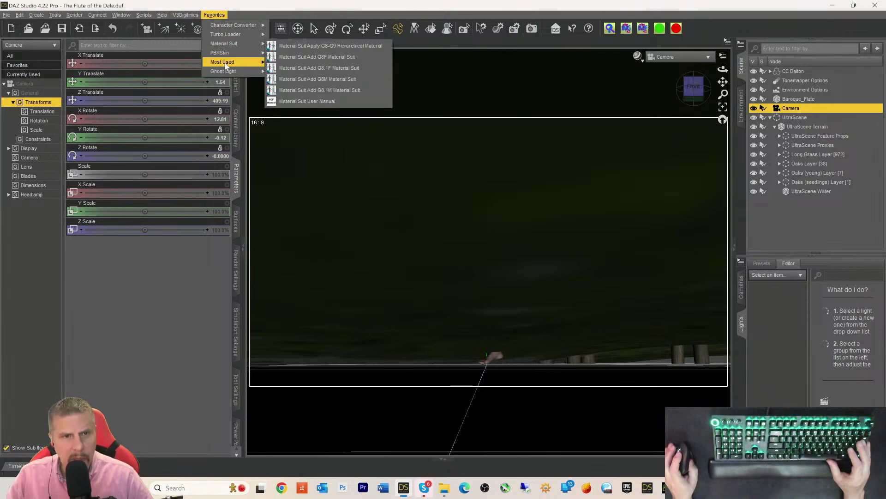
mouse_move(223, 64)
left_click(283, 85)
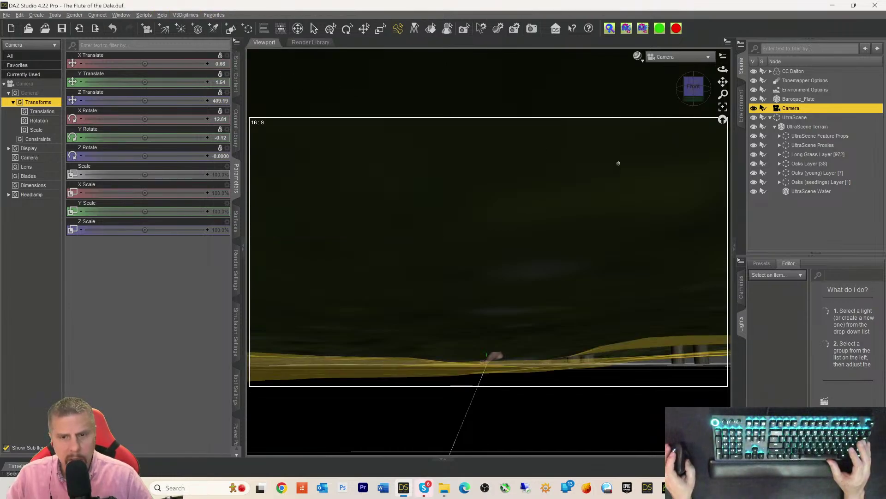
left_click_drag(723, 81, 694, 89)
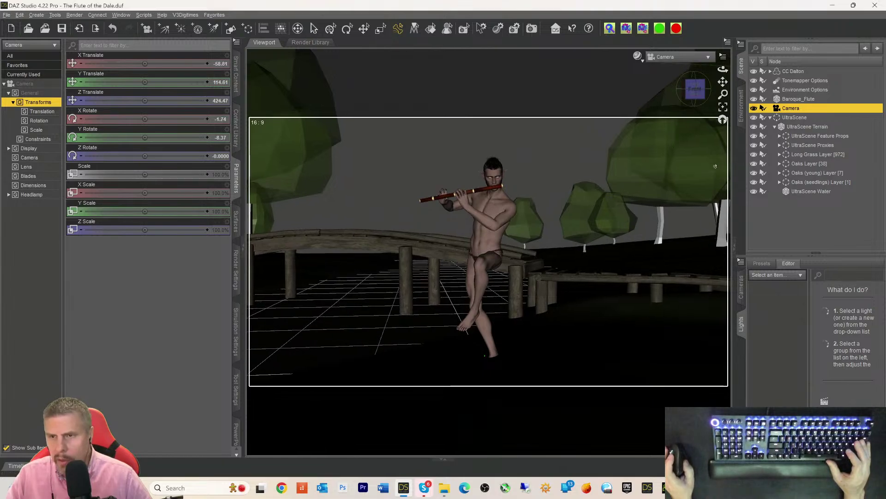
- Parent the Baroque_Flute to the CC Dalton figure
left_click(793, 72)
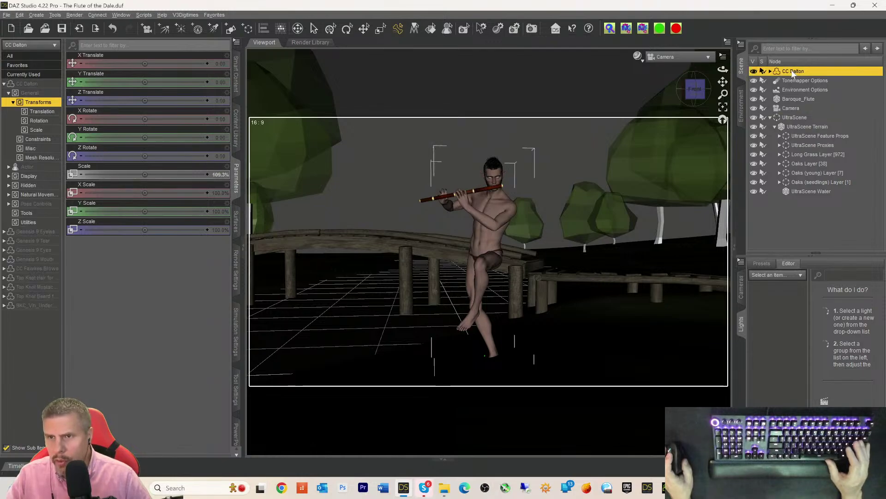
left_click(787, 100)
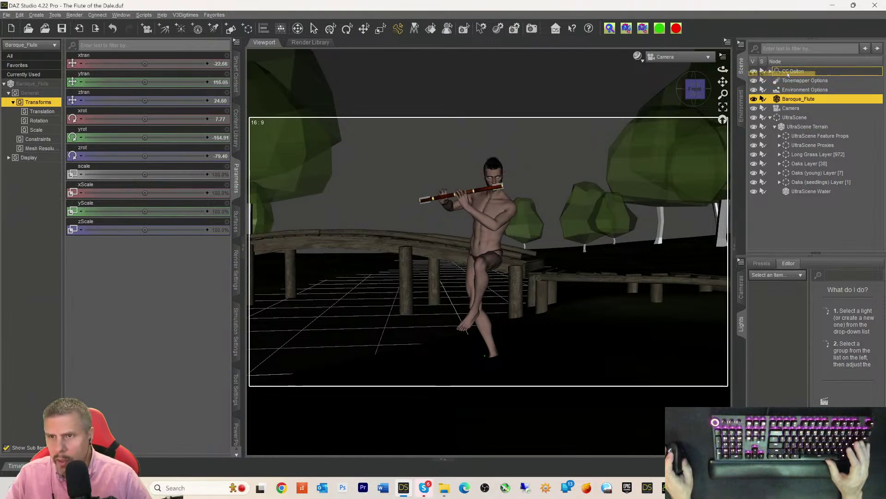
scroll(788, 138, "up", 5)
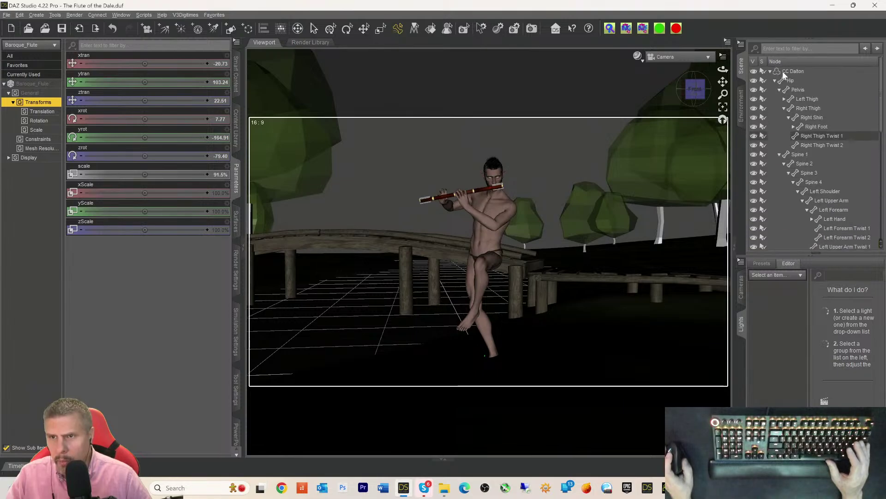
- Move the CC Dalton figure to an X Translate of about 90 and a Y Translate of about 88
left_click(787, 71)
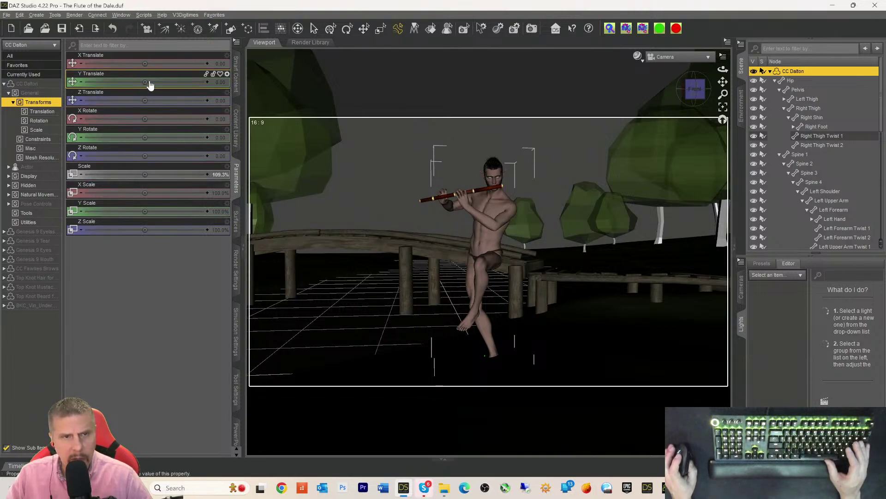
left_click_drag(144, 81, 159, 82)
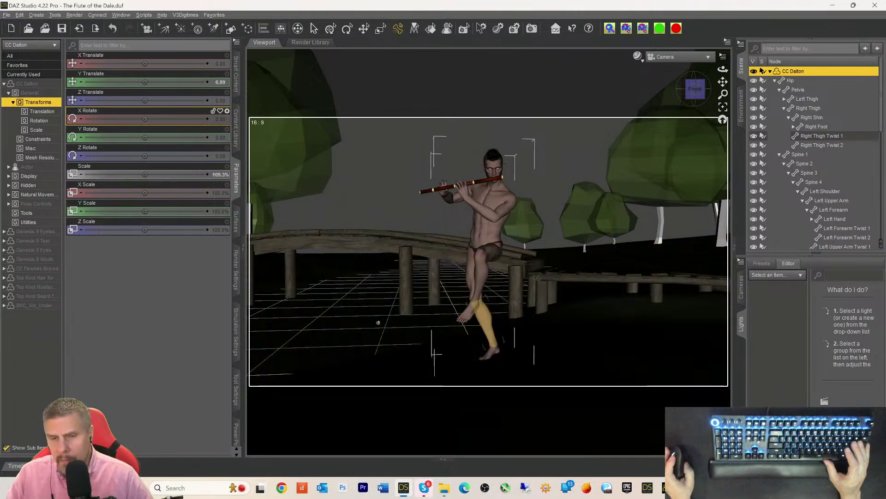
scroll(600, 314, "down", 5)
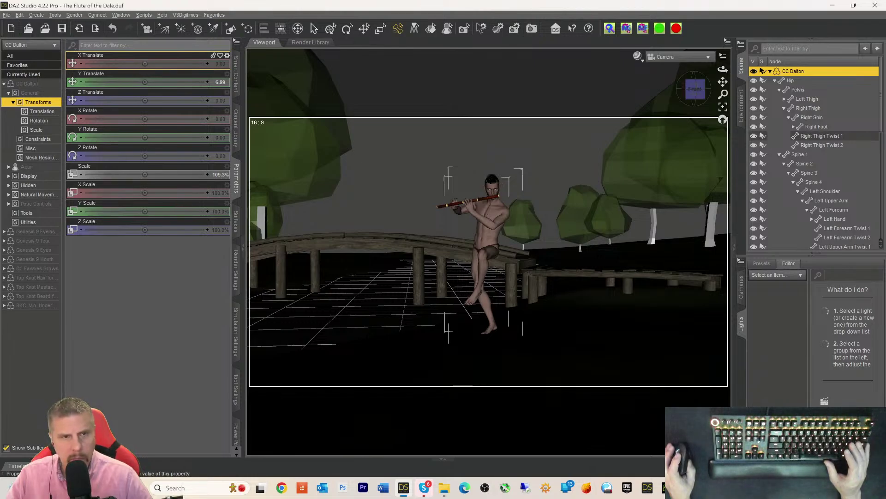
mouse_move(145, 63)
left_mouse_down()
mouse_move(175, 63)
mouse_move(145, 62)
left_mouse_up()
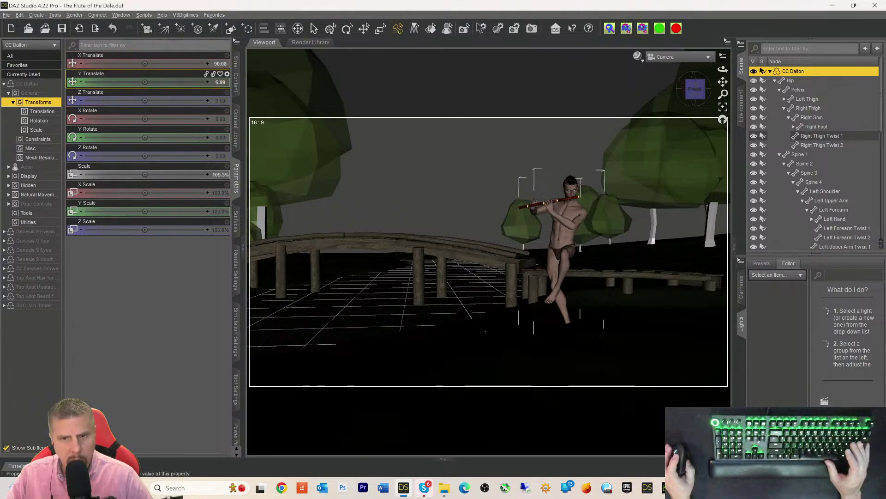
mouse_move(145, 82)
left_mouse_down()
mouse_move(171, 82)
mouse_move(154, 85)
left_mouse_up()
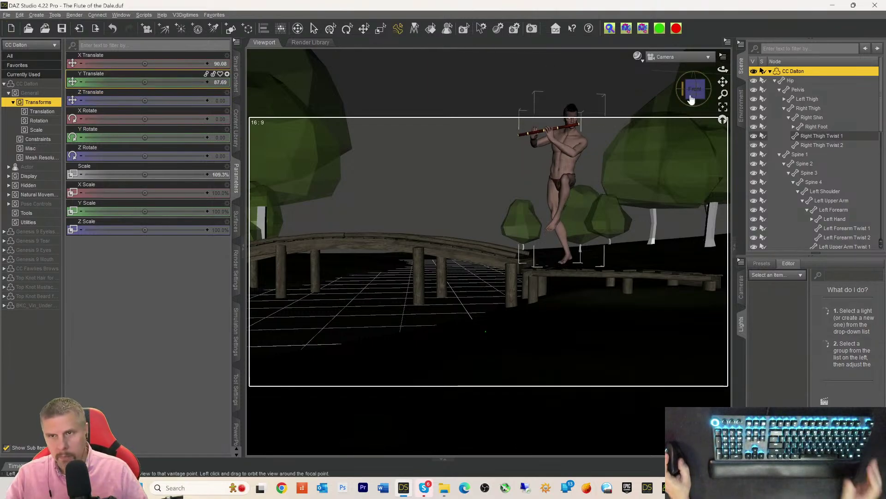
- Set the figure's Z Translate to about -308, reframe the camera closer, and fine-tune the figure's height on the bridge
left_click_drag(723, 81, 742, 81)
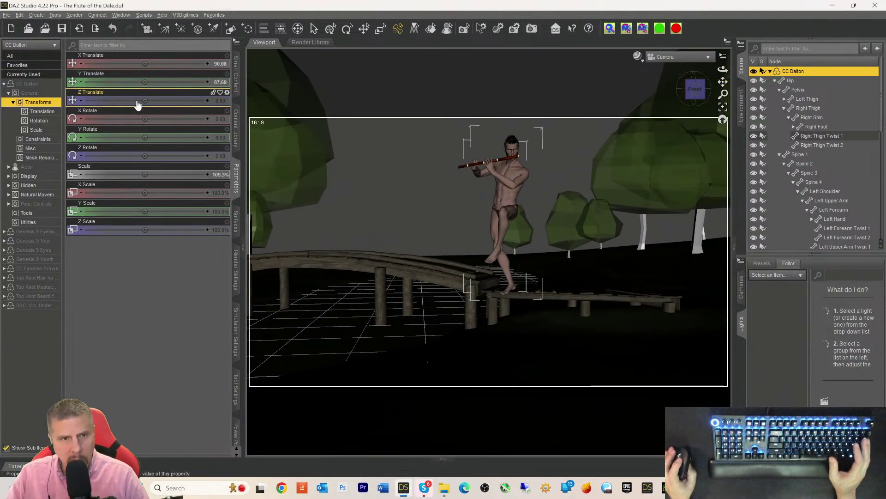
left_click_drag(142, 100, 110, 100)
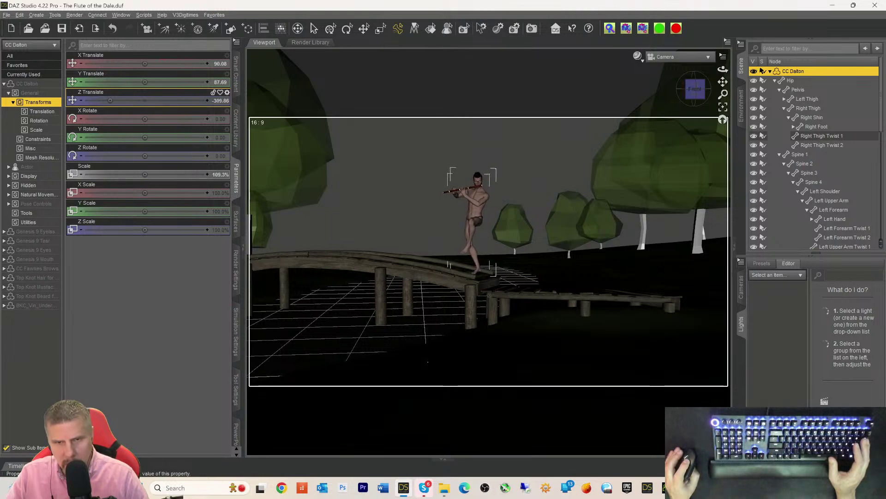
left_click_drag(110, 100, 110, 100)
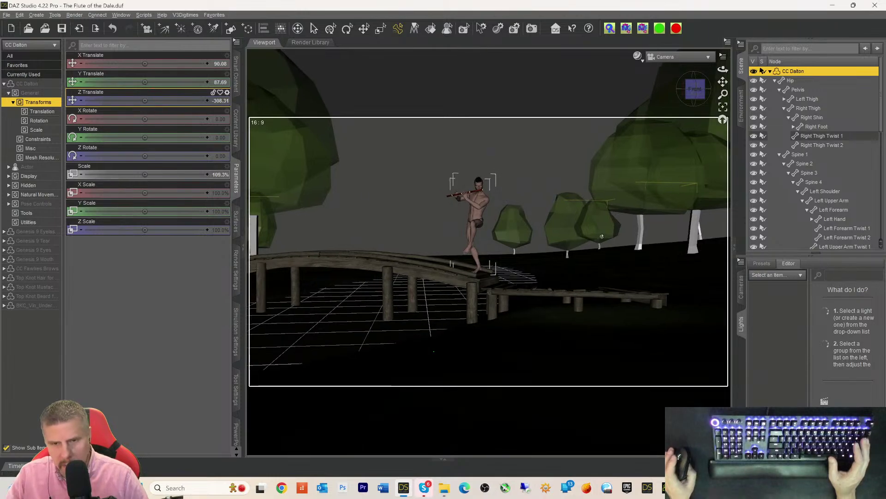
scroll(598, 239, "up", 5)
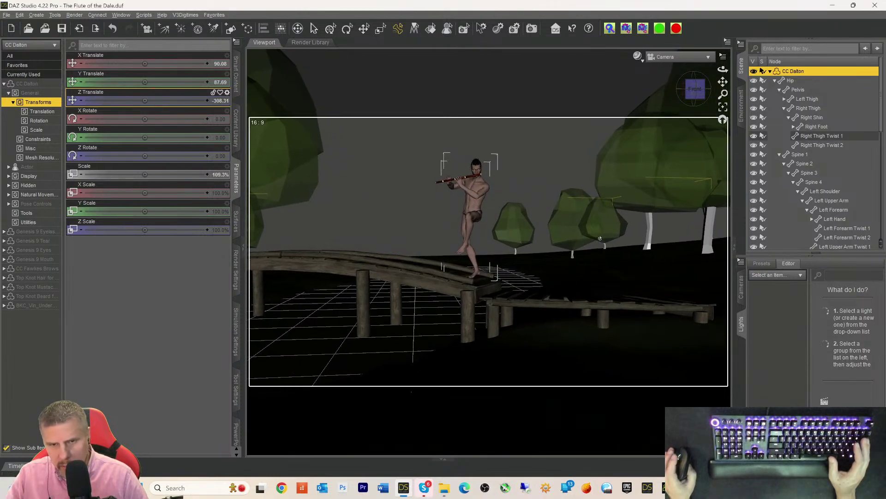
scroll(599, 239, "up", 1)
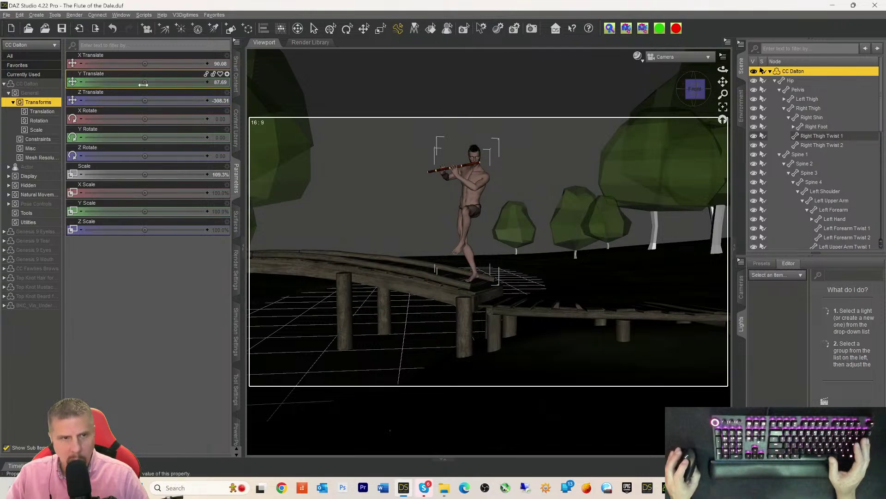
left_click_drag(145, 82, 159, 82)
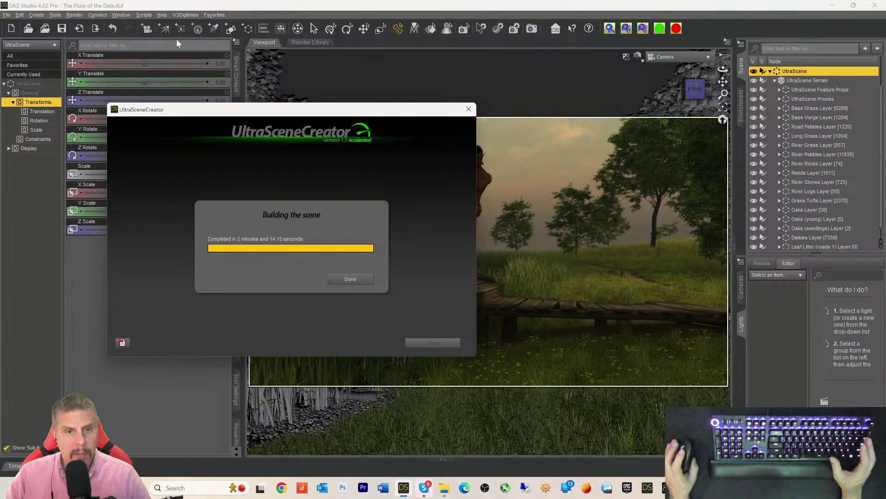
- Close the finished scene build, aim the distant light at about -10.5 X and 46 Y rotation, and return to the camera view
left_click(350, 278)
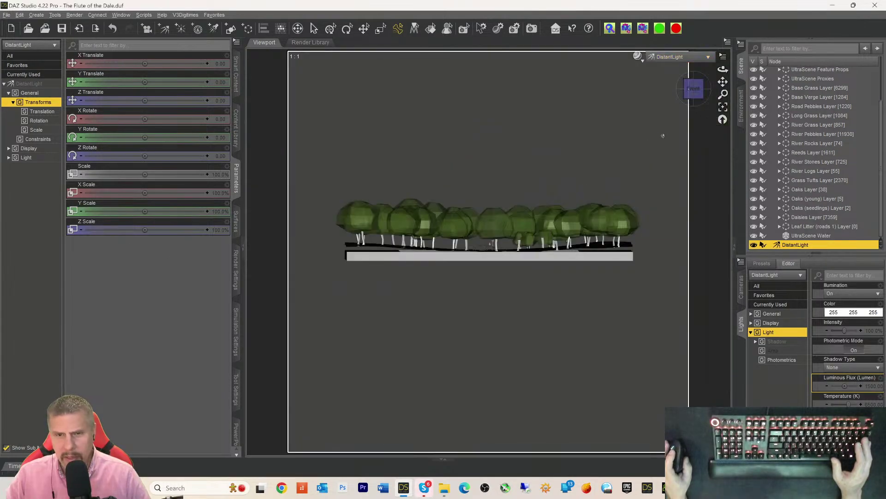
left_click_drag(704, 93, 664, 104)
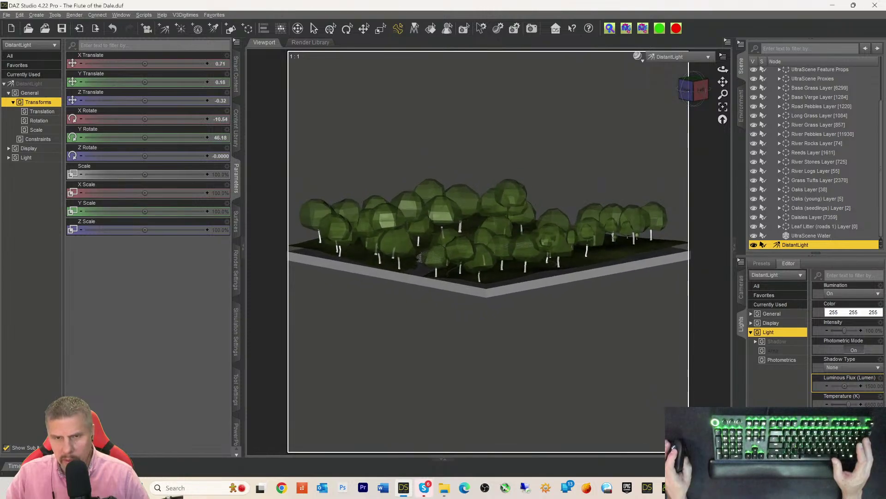
left_click(679, 56)
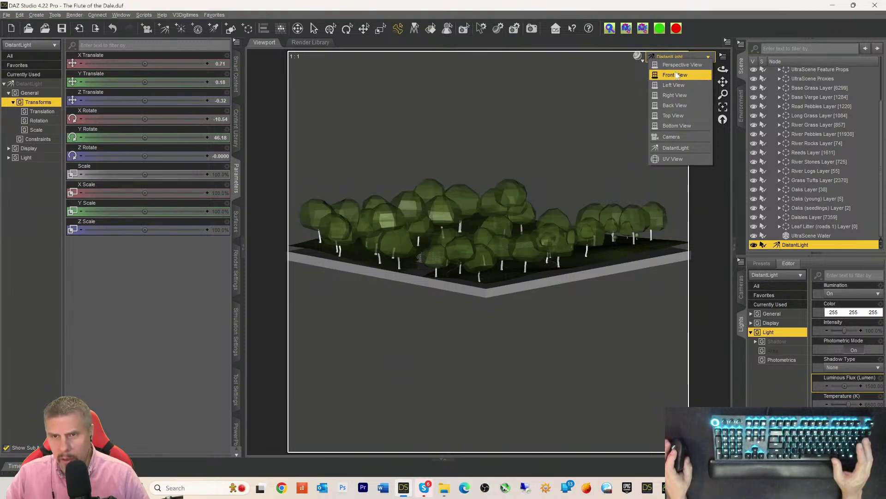
left_click(665, 136)
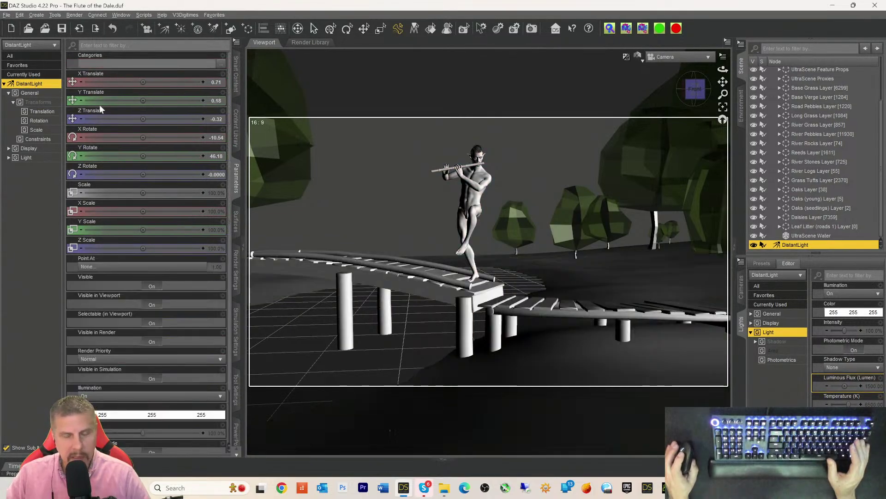
- Set the distant light's Luminous Flux to 51500 lumens
mouse_move(190, 146)
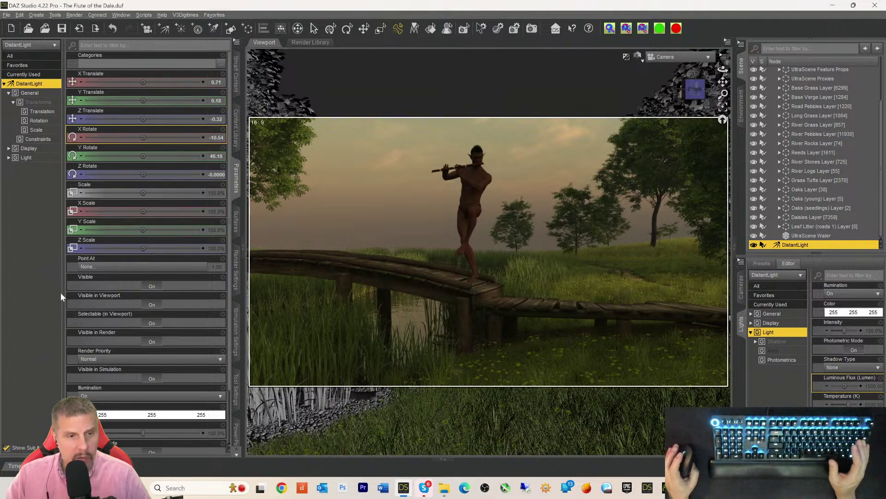
left_click(34, 92)
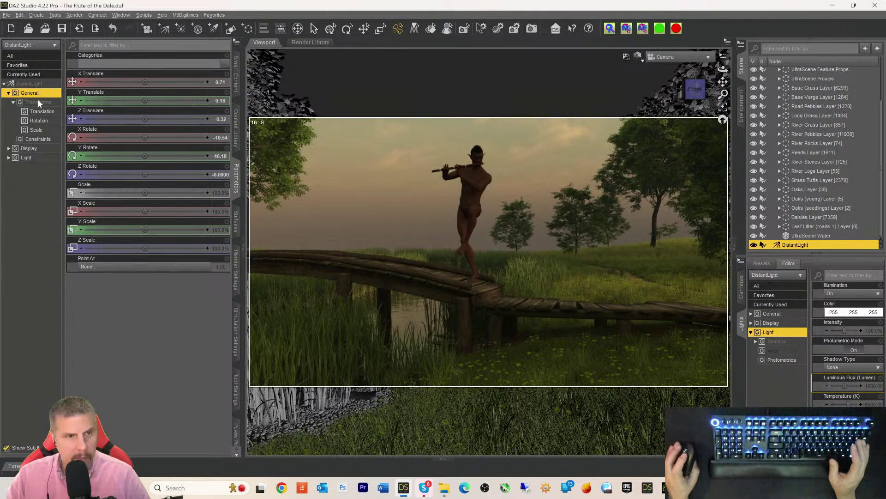
left_click(33, 85)
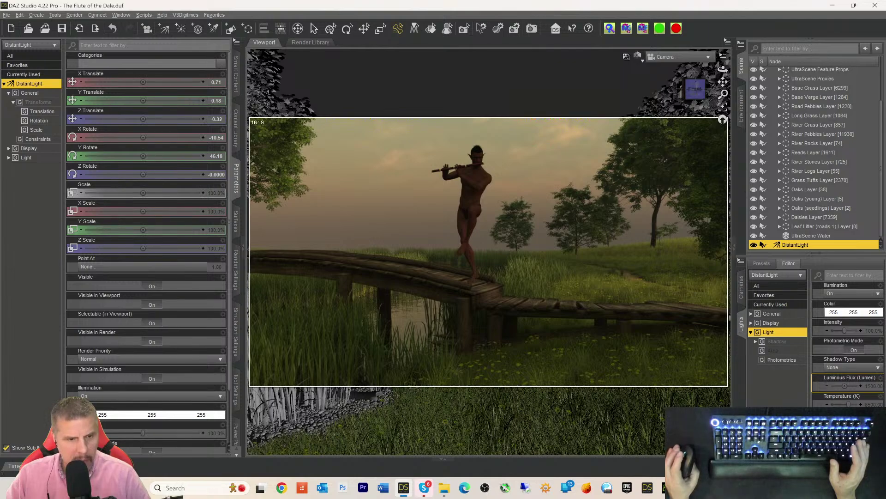
scroll(83, 414, "down", 2)
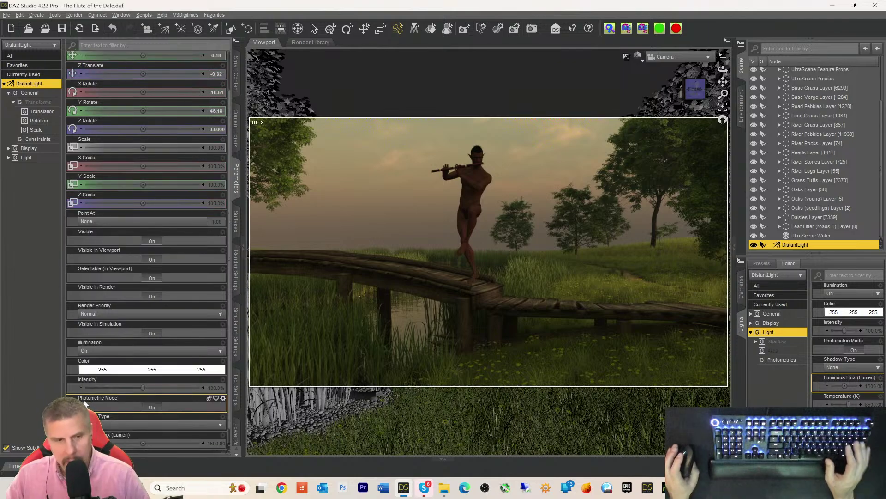
scroll(153, 427, "down", 1)
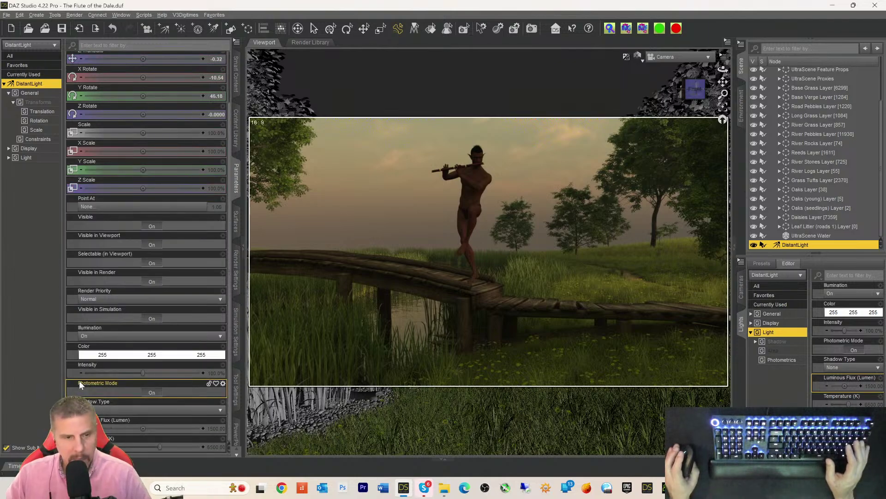
left_click(213, 428)
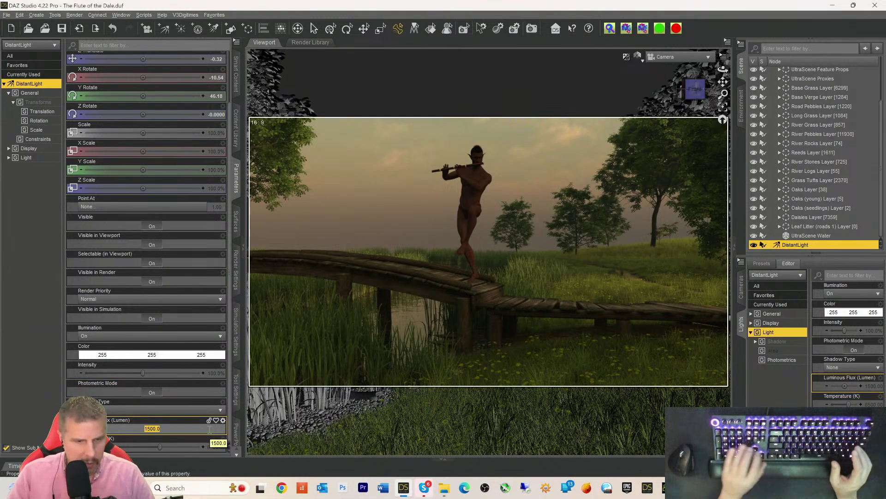
key("Left")
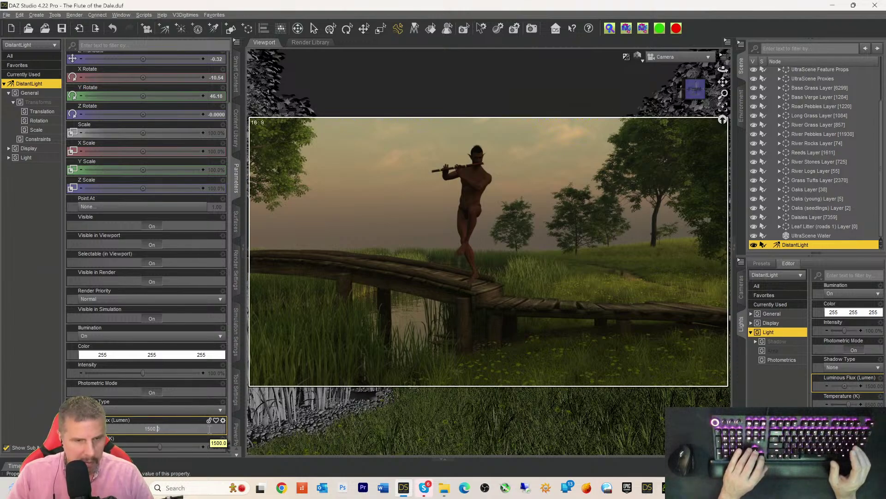
key("Left")
key("Left")
key("Left")
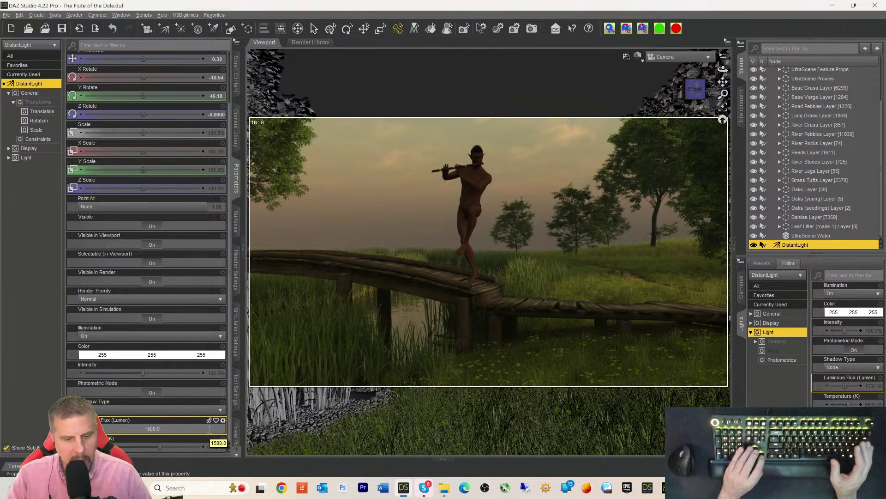
type("5")
key("Return")
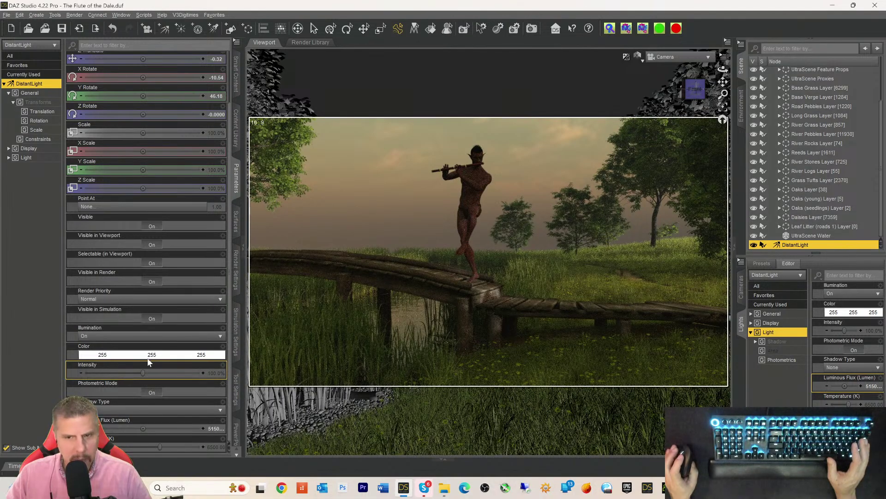
- Raise the distant light's Luminous Flux to 151500 lumens
left_click(212, 428)
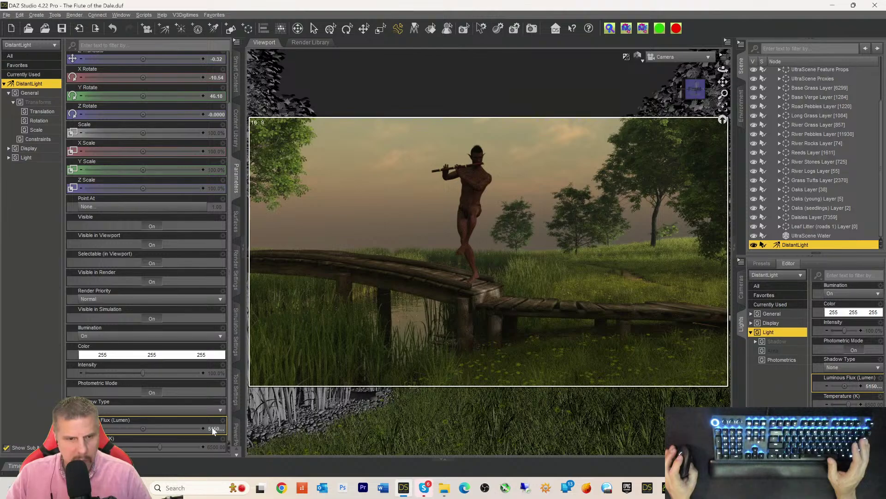
left_click(212, 428)
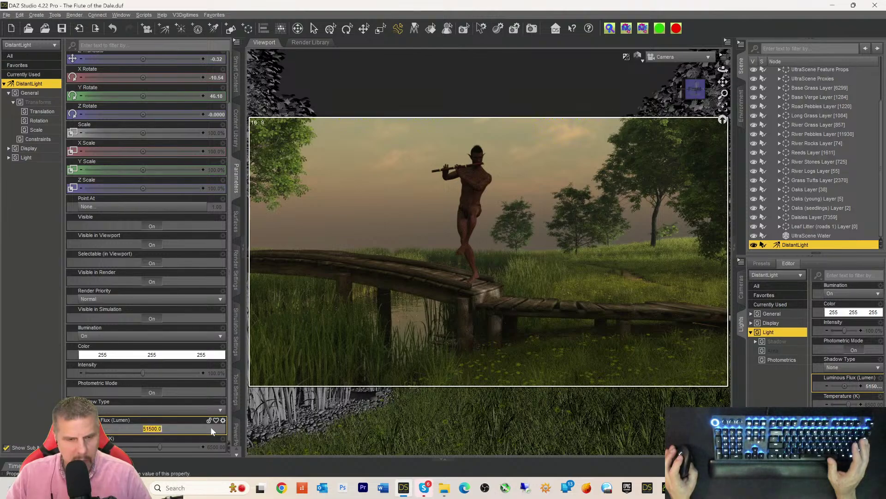
left_click(144, 429)
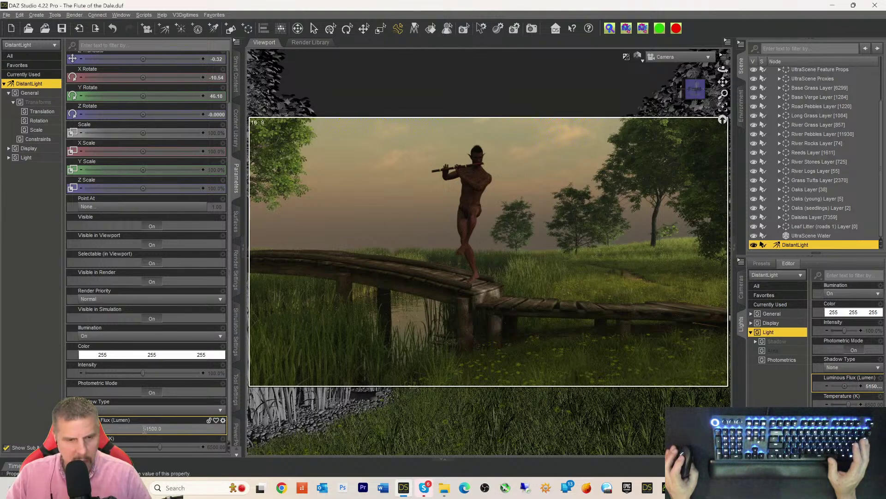
key("Delete")
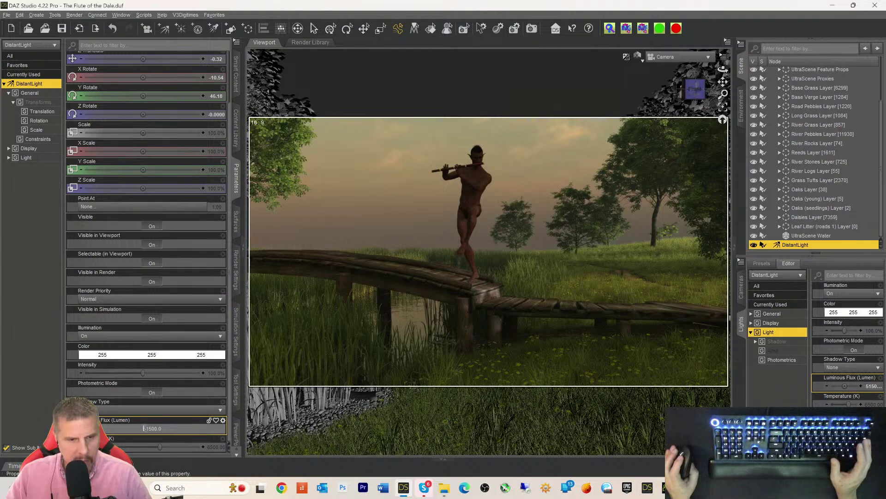
type("6")
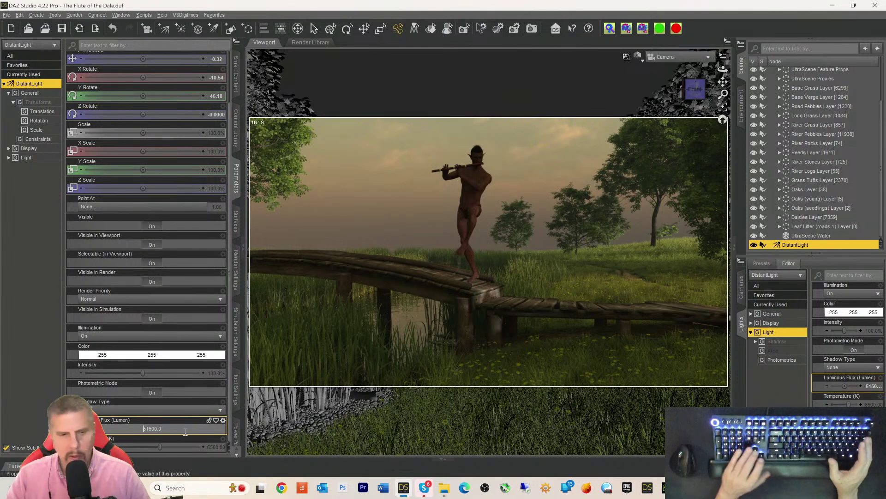
key("Return")
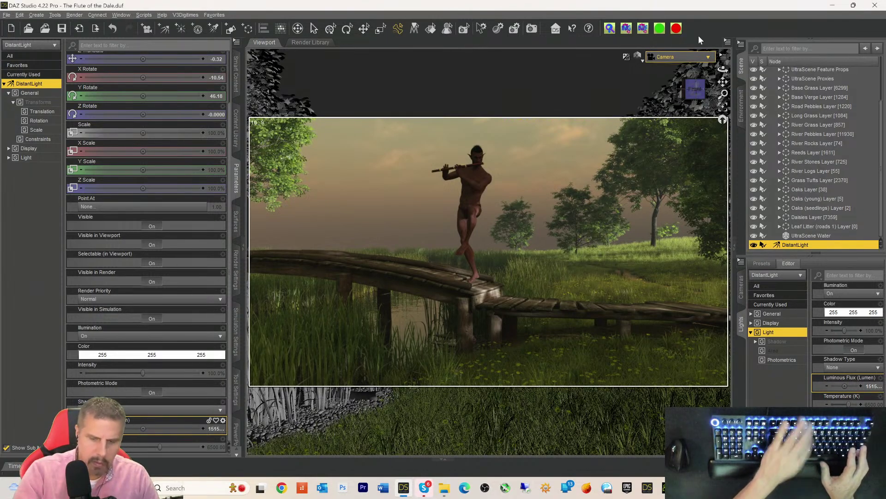
- Leave the Iray preview, aim the distant light at about -2.6 X and 45.4 Y rotation through its own view, and return to the camera view
key("ctrl+9")
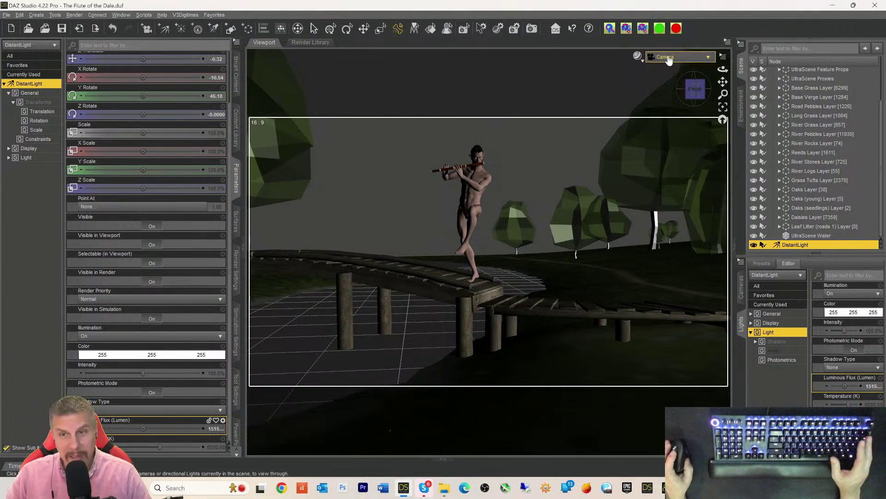
left_click(669, 57)
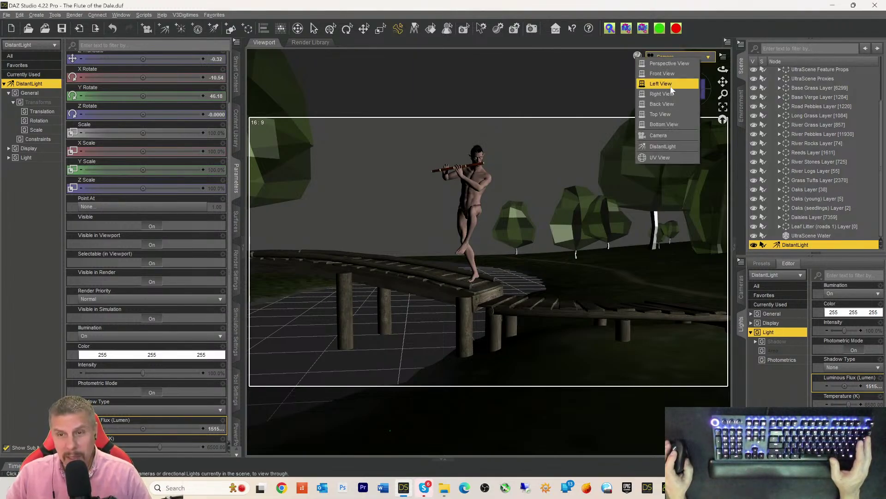
left_click(661, 147)
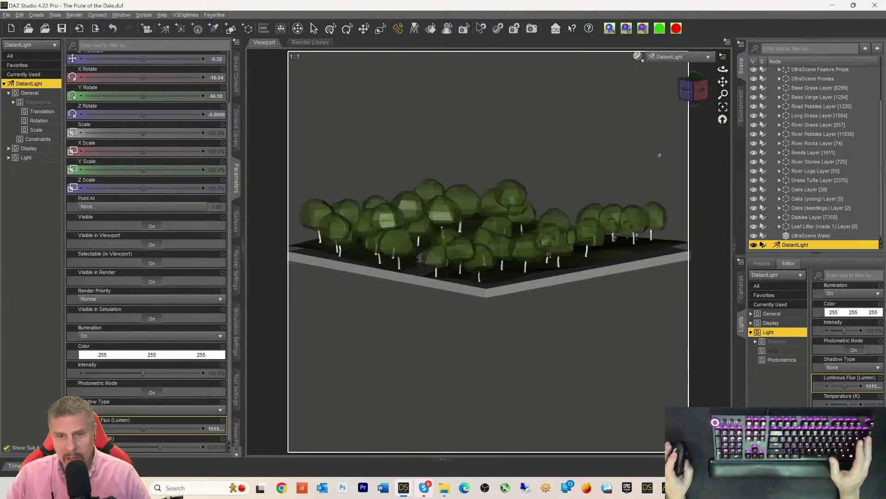
left_click_drag(702, 98, 700, 89)
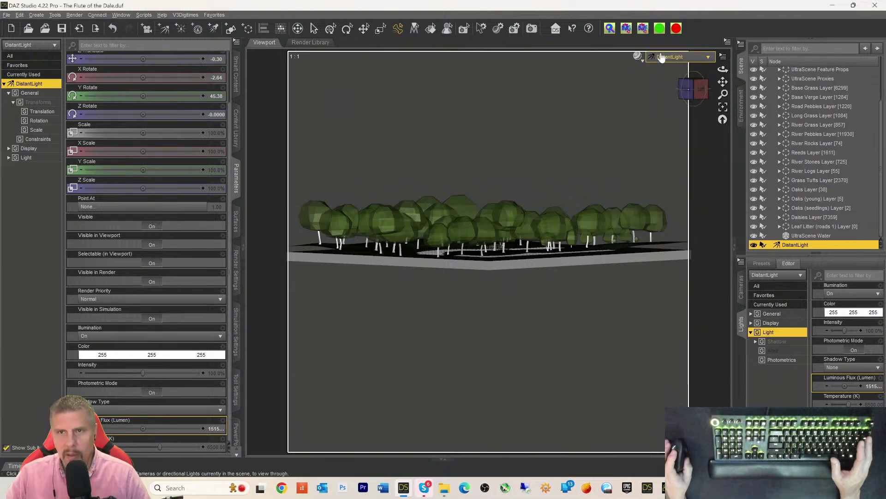
left_click(663, 58)
left_click(648, 133)
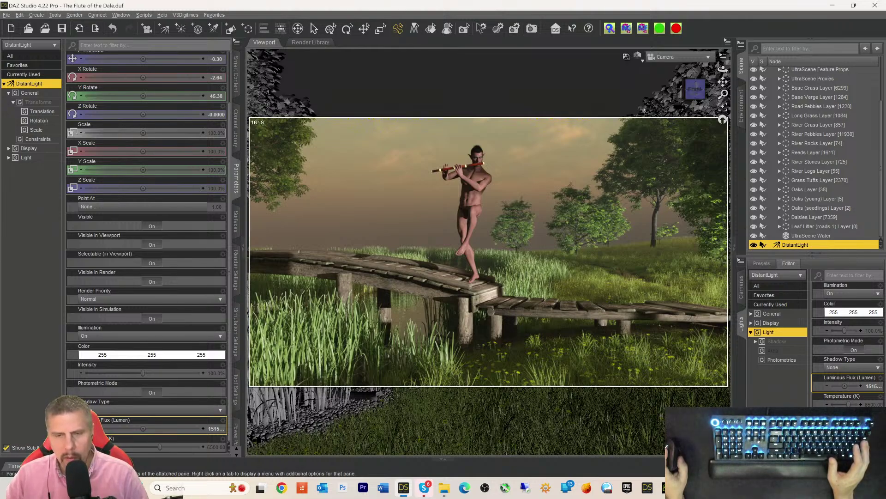
- Return to texture-shaded display, search the products for VDB, and open the props of SY Real Fog VDB 2
key("ctrl+9")
left_click(235, 74)
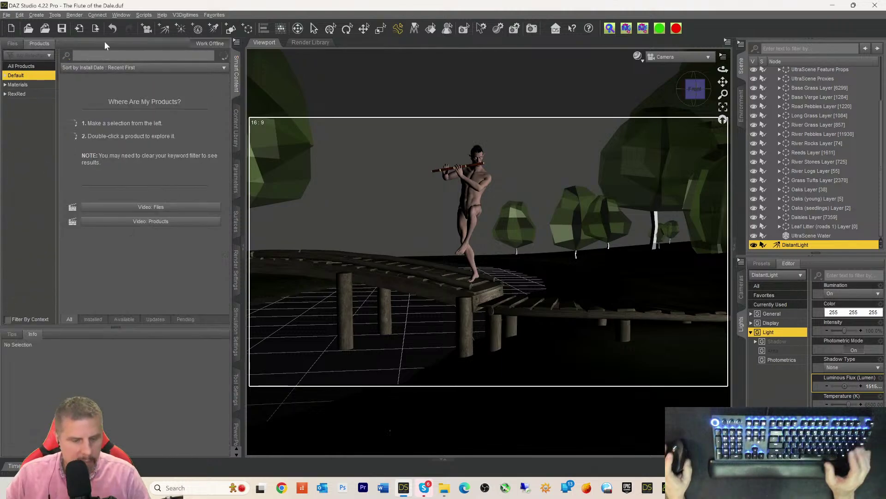
type("VDB")
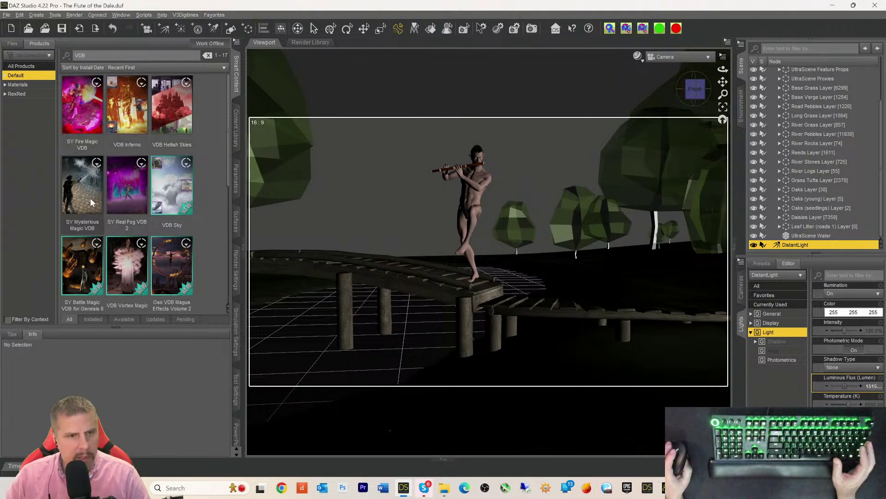
double_click(117, 174)
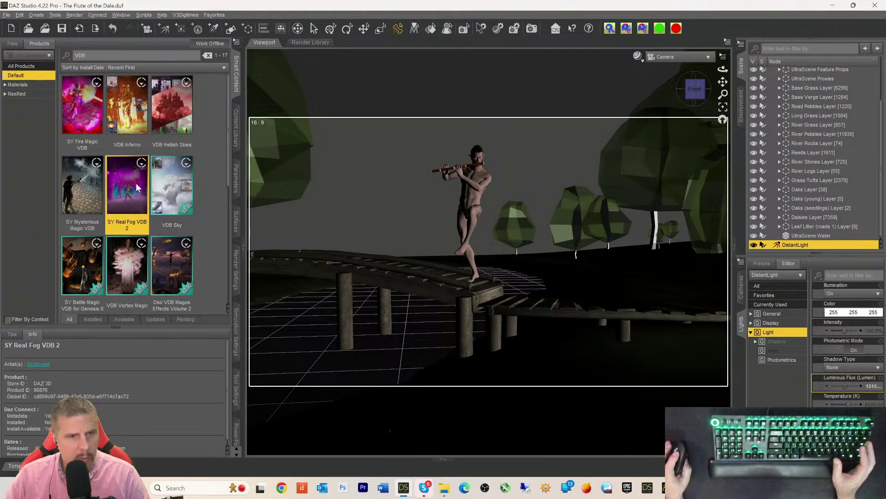
left_click(15, 147)
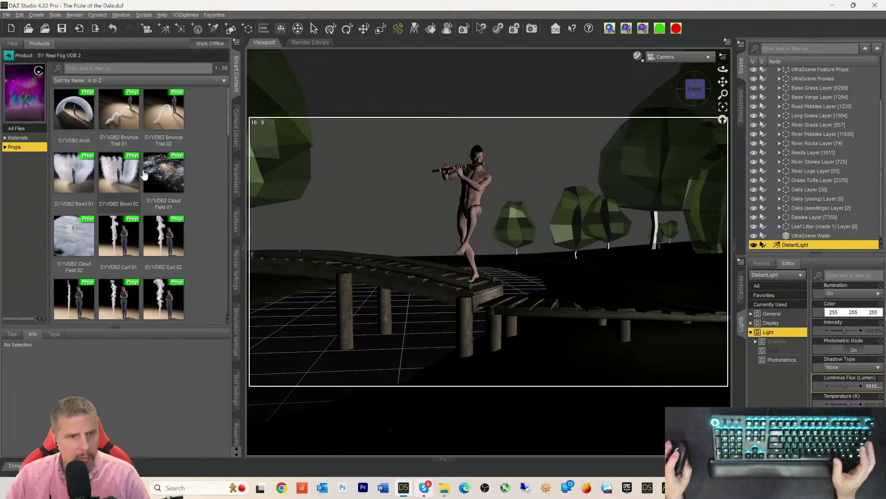
- Add the SYVDB2 Wisp Array 02 fog prop to the scene
scroll(81, 235, "down", 3)
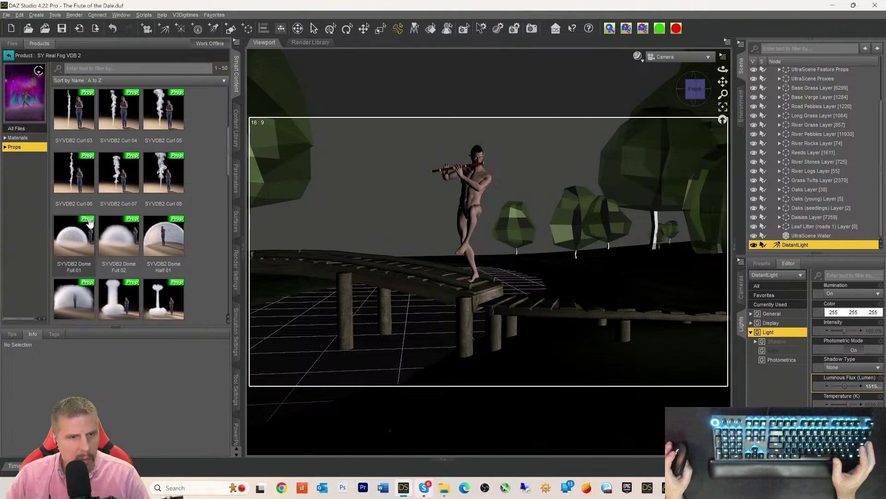
scroll(91, 220, "down", 10)
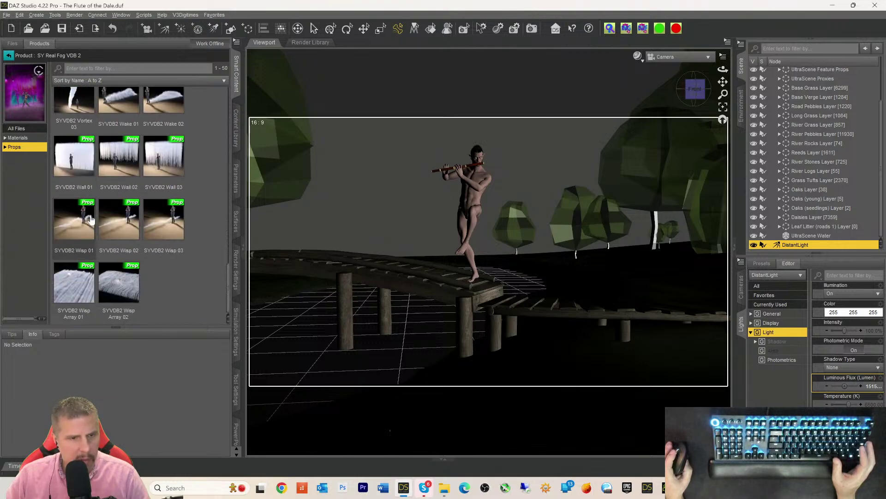
left_click(69, 295)
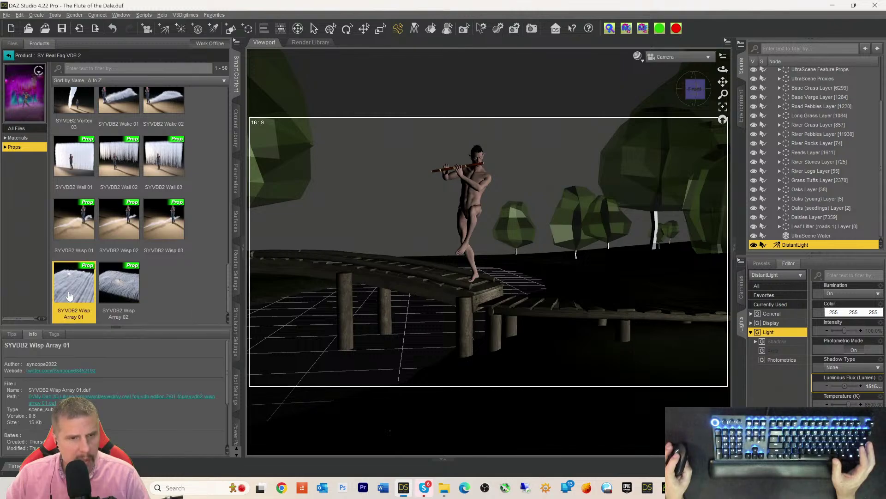
mouse_move(70, 295)
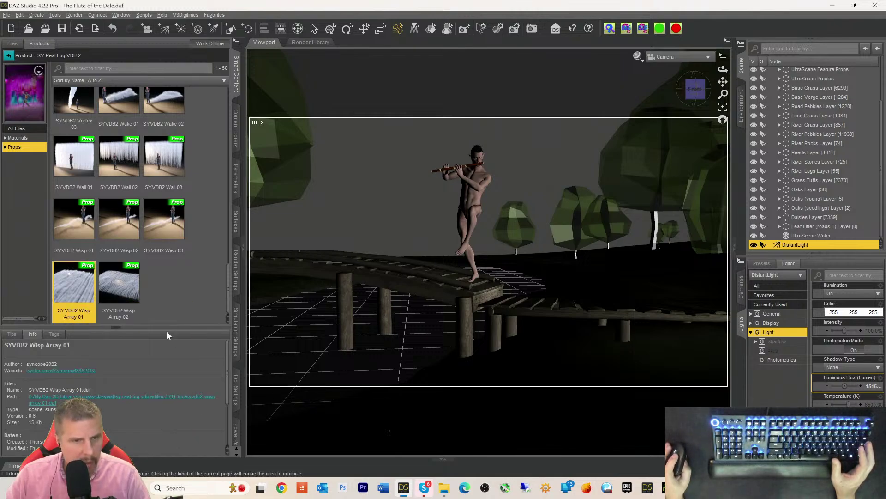
double_click(120, 287)
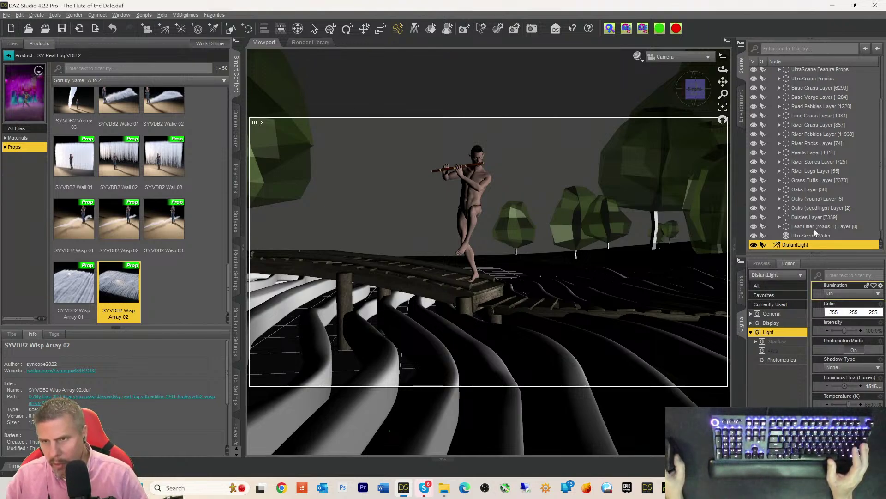
- Raise the SYVDB2 Wisp Array 02 prop to a Y Translate of about 98.5
left_click(795, 242)
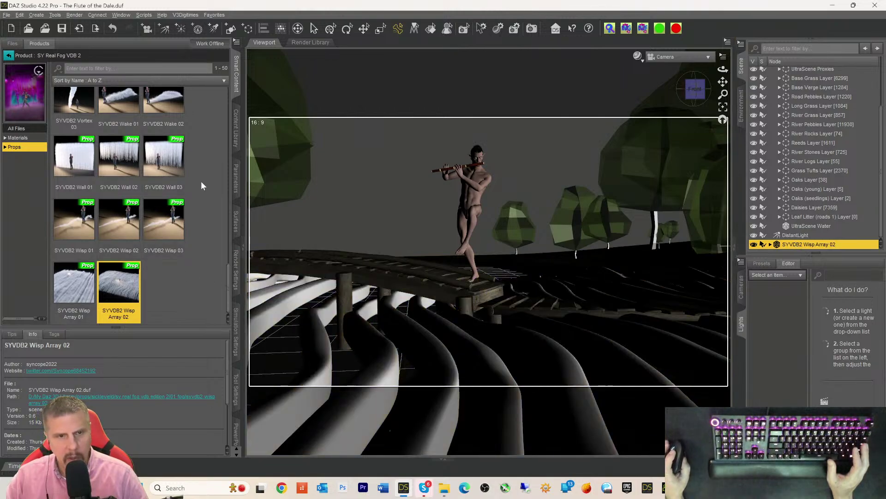
left_click(235, 180)
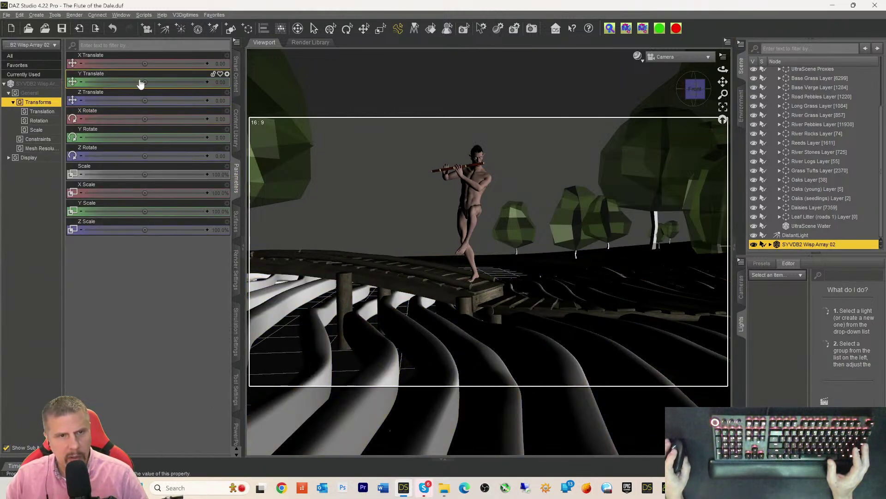
left_click_drag(143, 81, 174, 82)
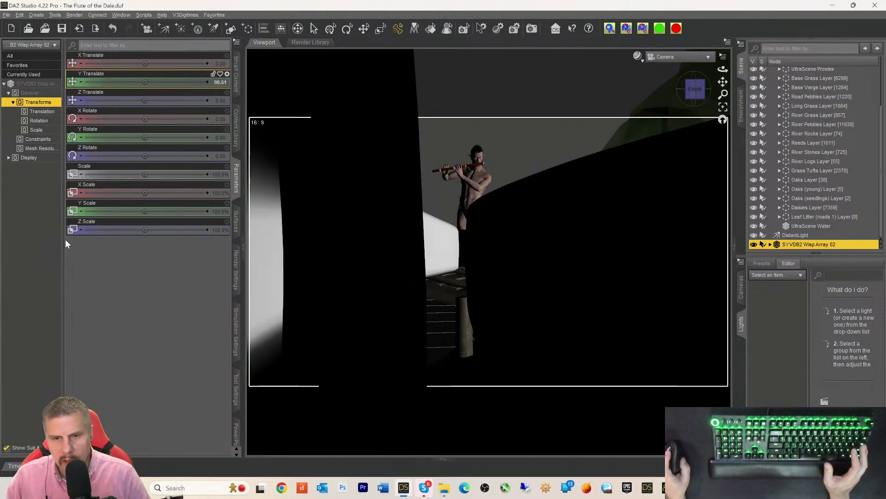
- Set the DistantLight's temperature to 3600 K
left_click(236, 73)
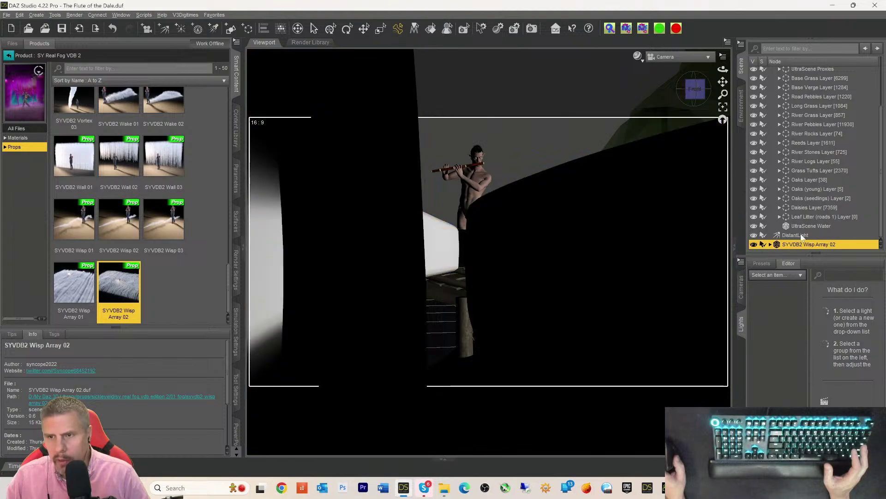
left_click(795, 235)
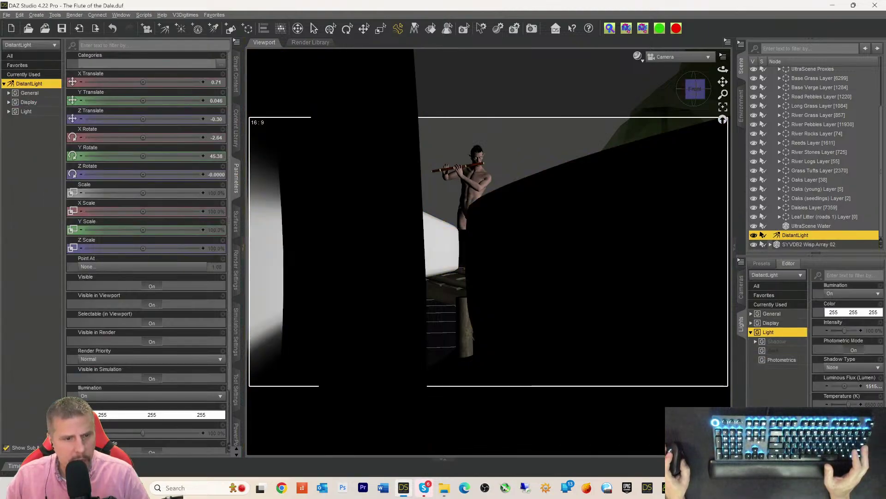
scroll(162, 295, "down", 1)
scroll(119, 394, "down", 3)
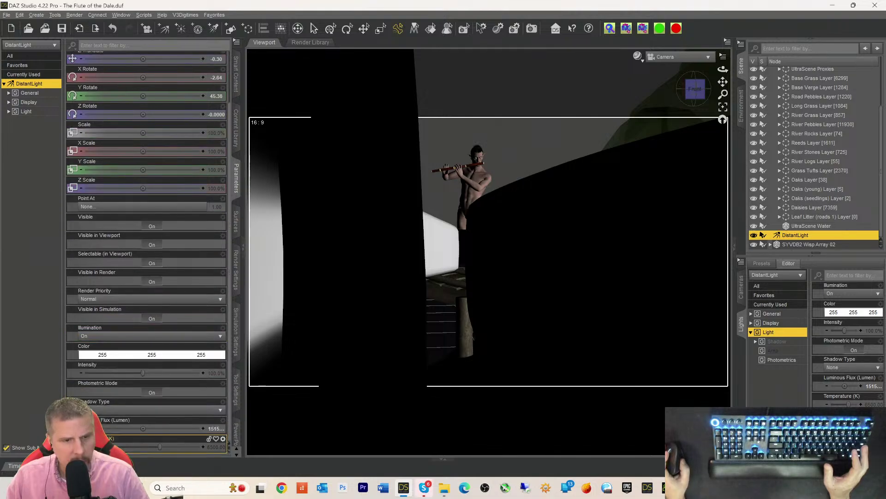
left_click(126, 448)
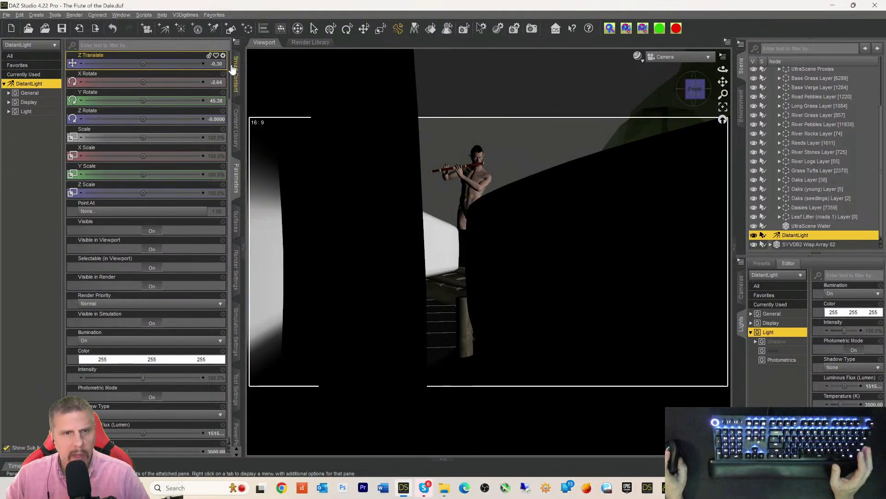
- Expand SYVDB2 Wisp Array 02 and open the volume surface settings of its SYVDB2 Invisible Smoke Cube
left_click(236, 74)
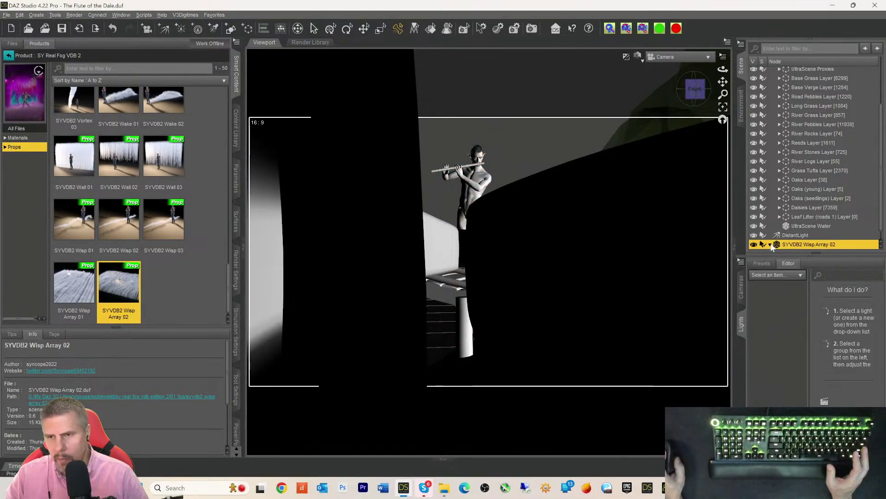
left_click(793, 246)
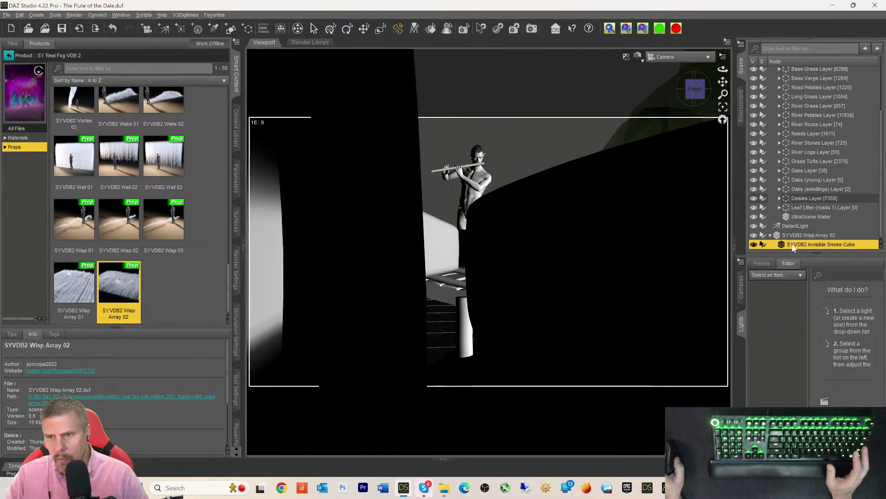
left_click(236, 177)
left_click(235, 223)
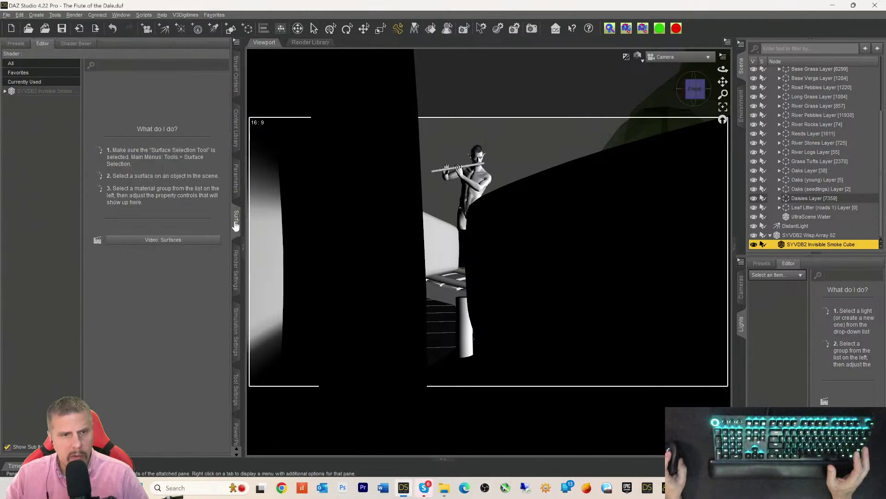
left_click(29, 91)
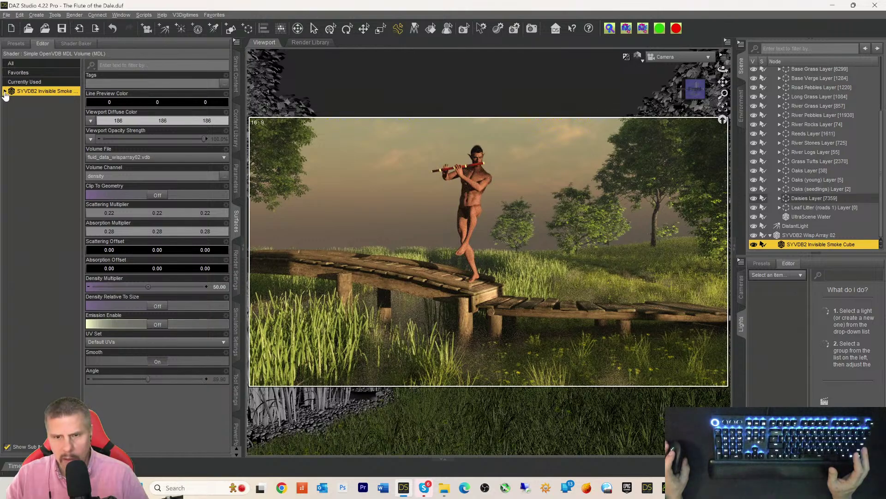
left_click(5, 91)
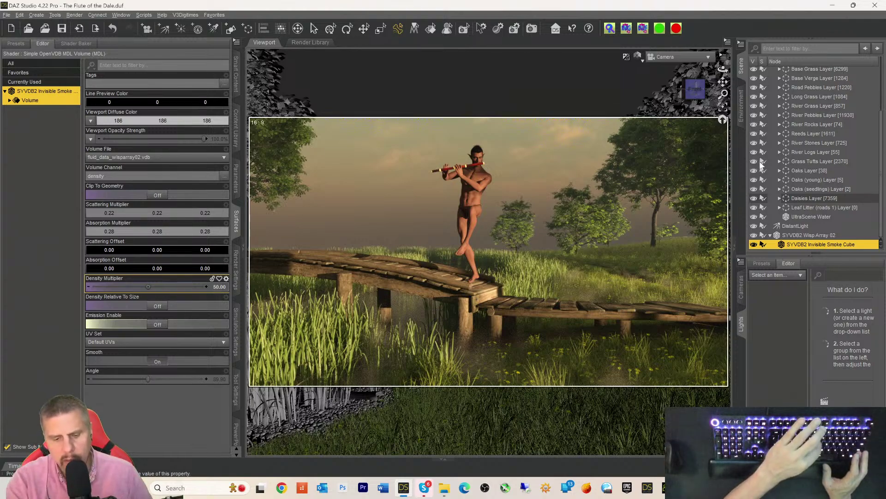
- Return to texture-shaded display, move the SYVDB2 Wisp Array 02 prop to about 122.6 Y and -832.3 Z, and preview it in Iray
key("ctrl+9")
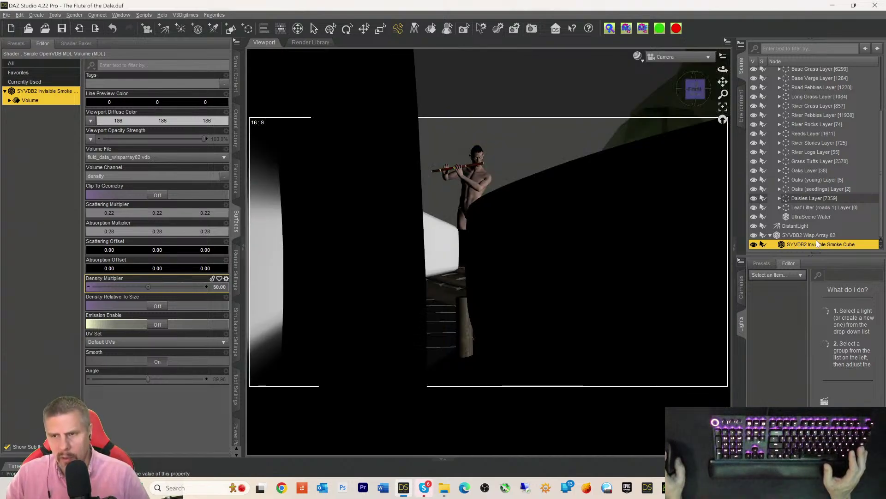
left_click(789, 238)
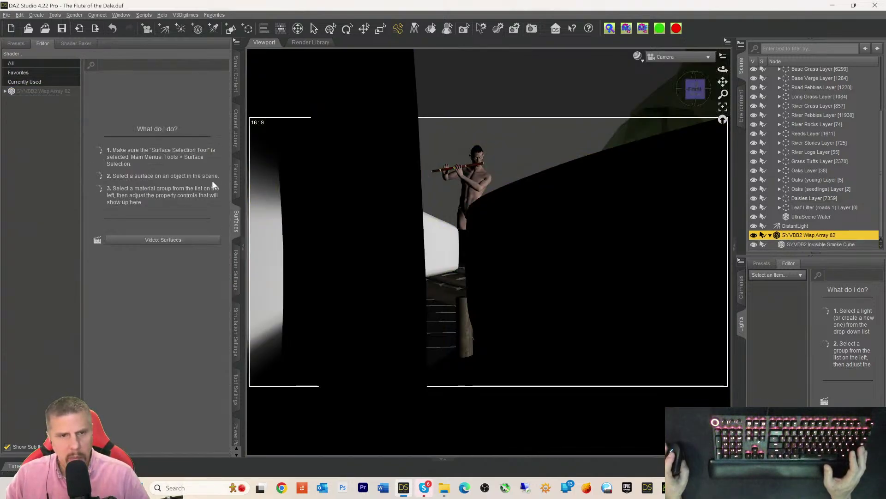
left_click(234, 179)
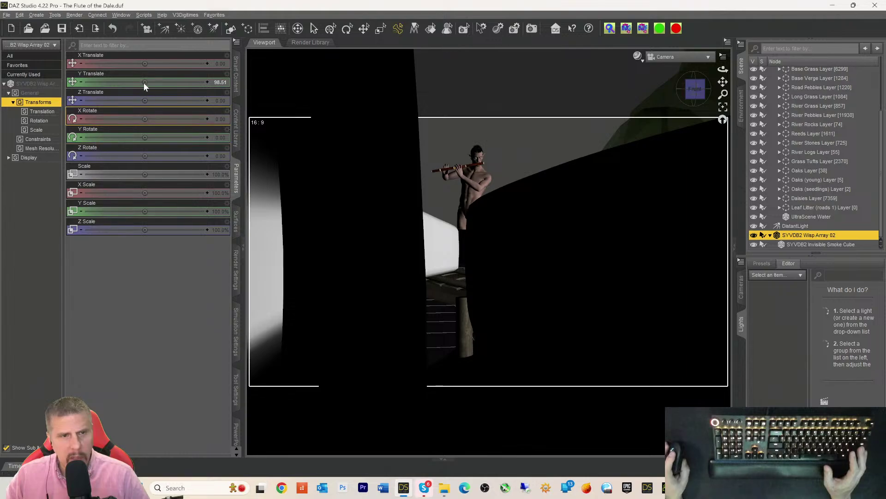
left_click_drag(144, 99, 105, 99)
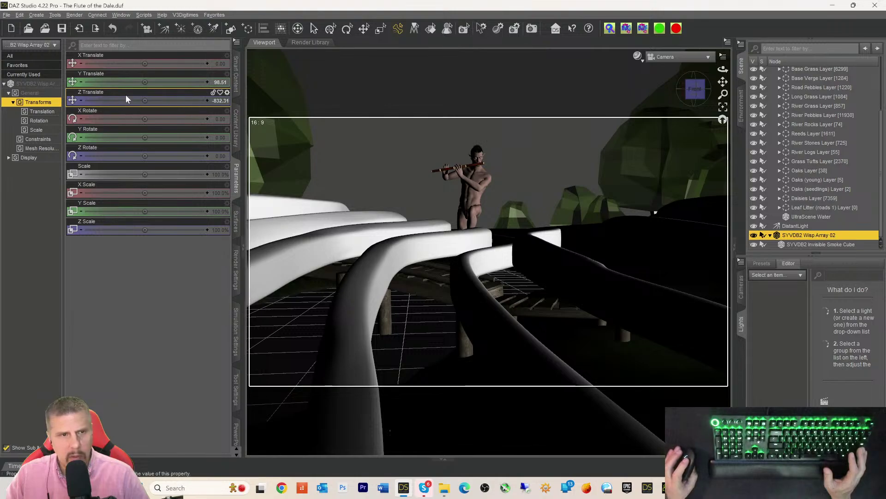
left_click_drag(145, 82, 166, 81)
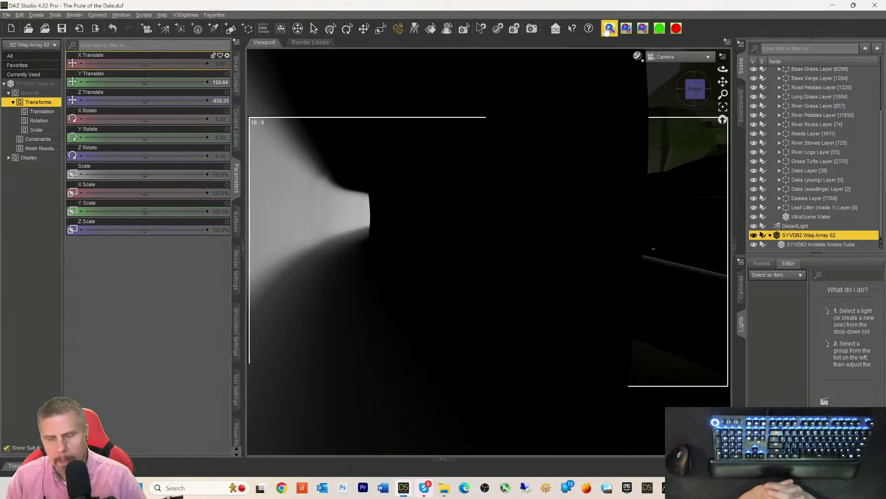
left_click(608, 29)
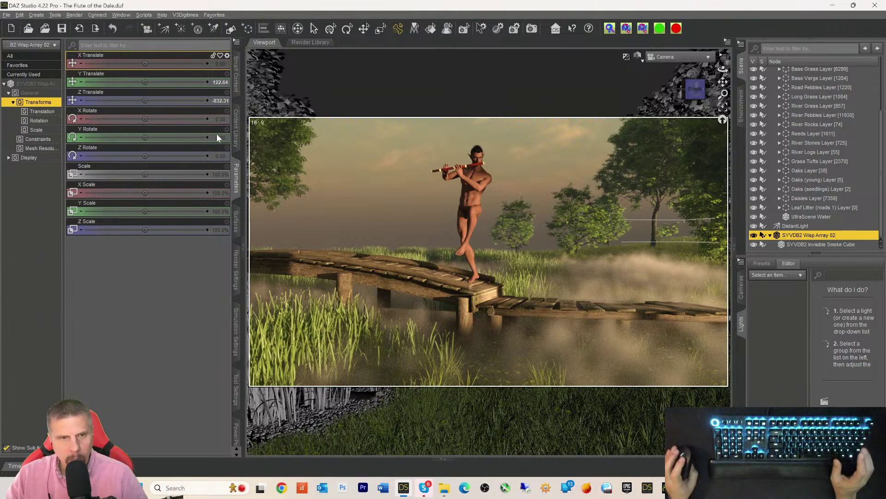
- Try Y Translate values of 200 and 350 on the SYVDB2 Wisp Array 02 prop
double_click(217, 82)
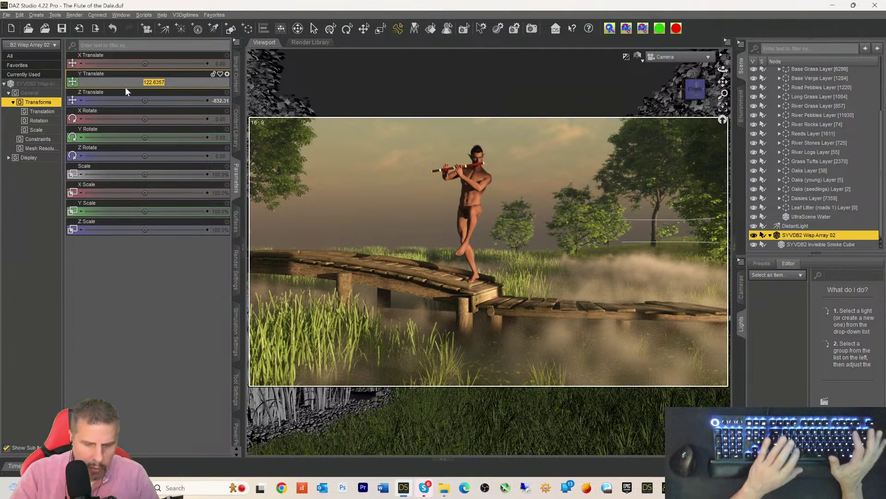
key("Delete")
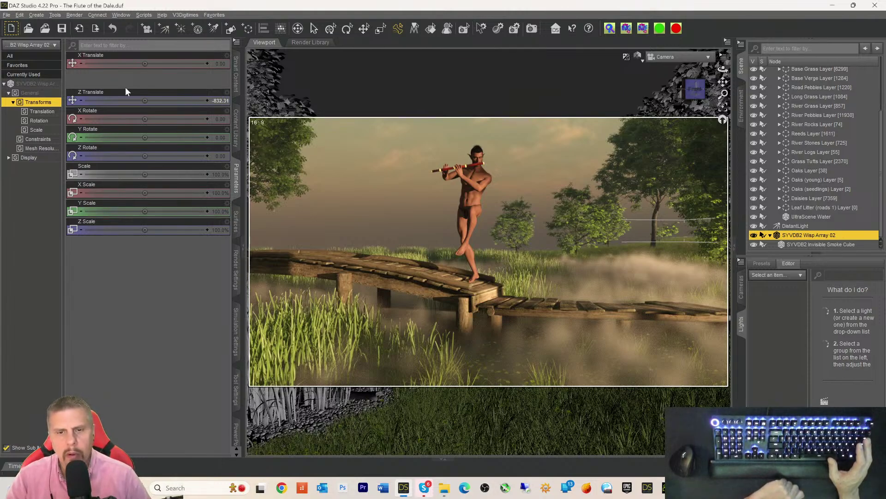
type("200")
key("Return")
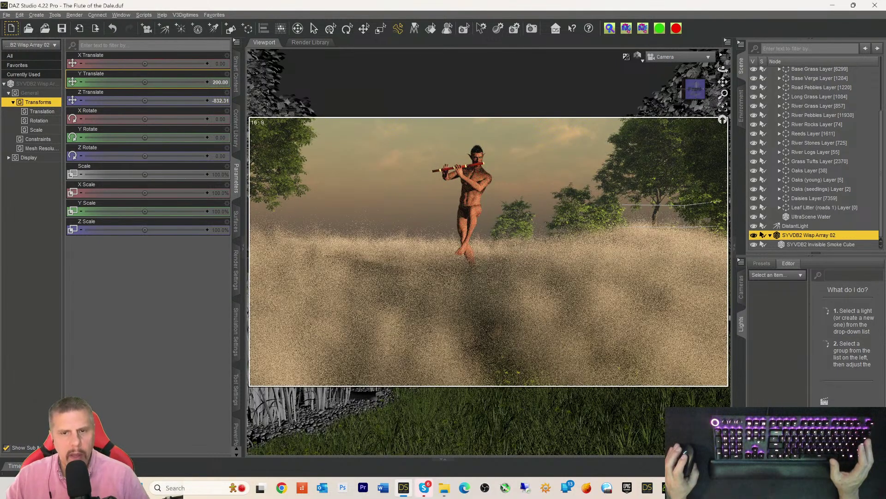
left_click(220, 82)
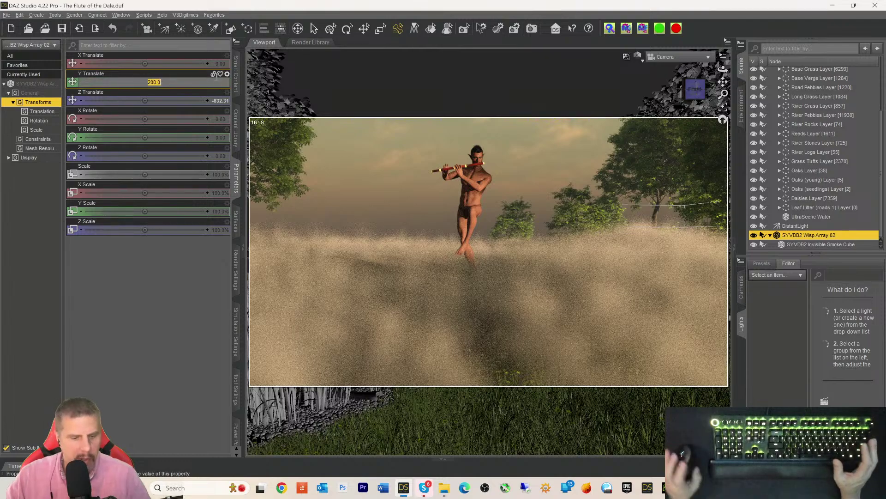
type("350")
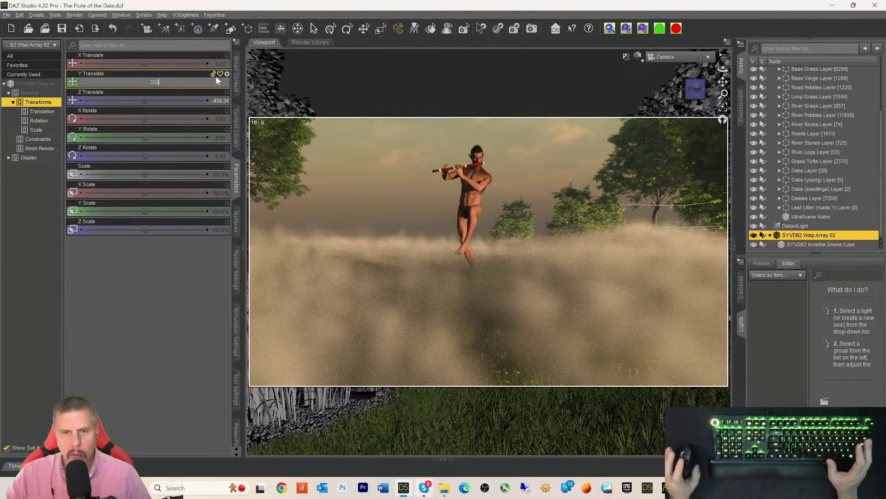
key("Return")
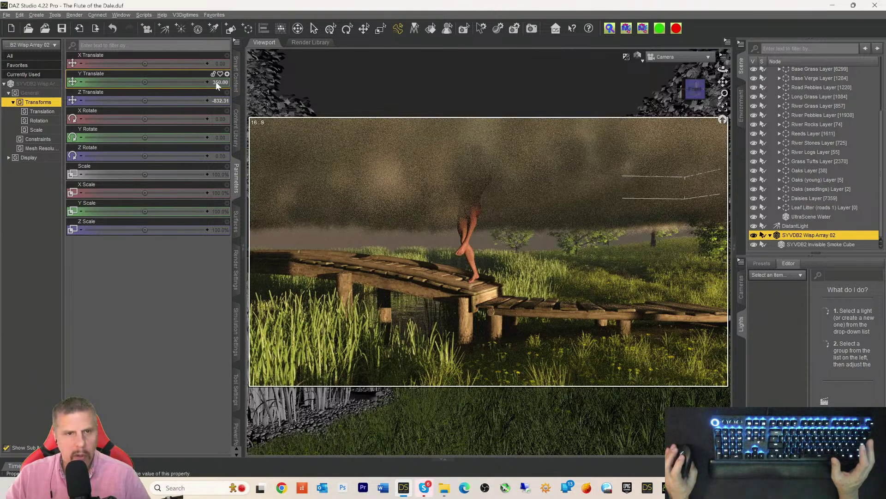
- Set the Y Translate of the SYVDB2 Wisp Array 02 prop to 275
left_click(217, 83)
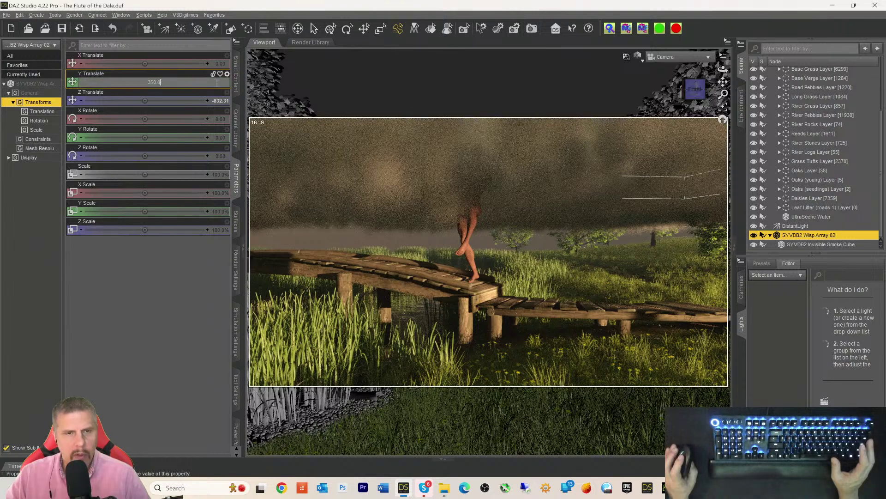
double_click(168, 84)
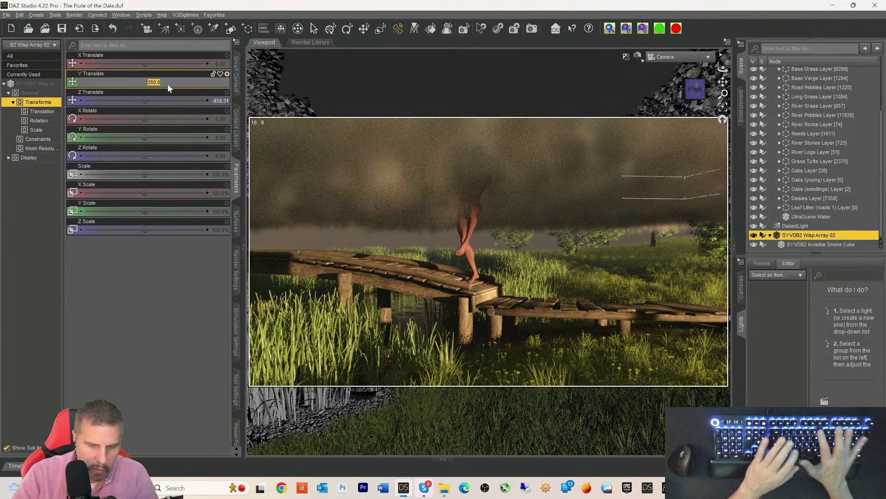
type("275")
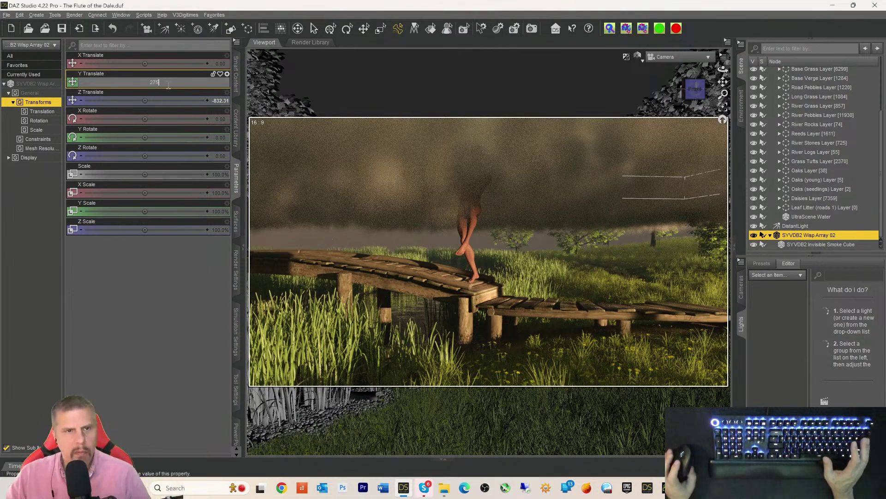
key("Return")
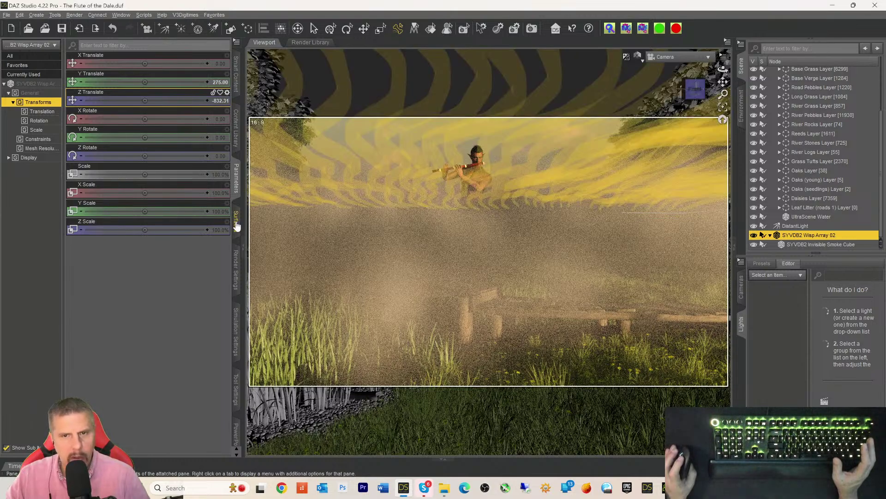
- Try a Density Multiplier of 25 on the SYVDB2 Invisible Smoke Cube's volume surface and settle on a value of 1
left_click(236, 224)
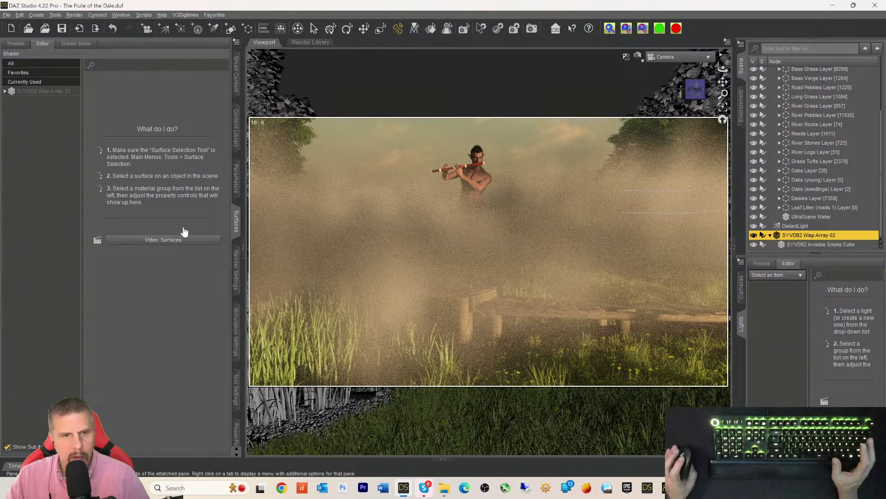
left_click(32, 91)
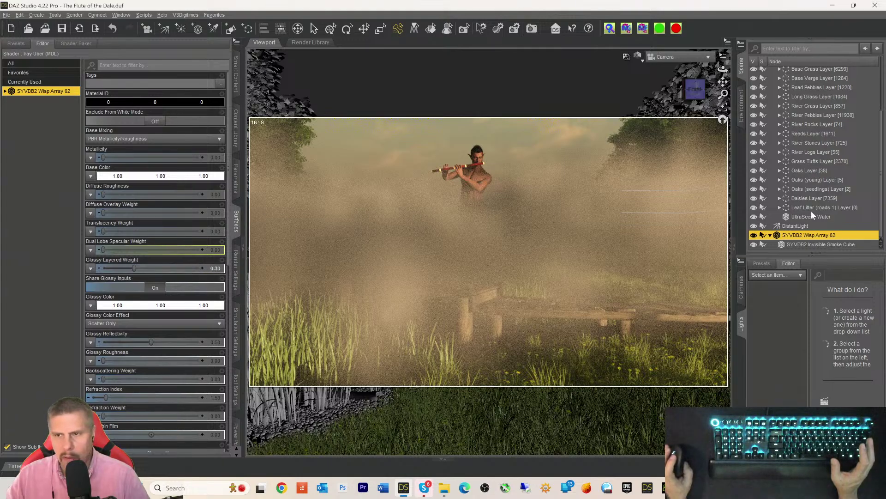
left_click(792, 244)
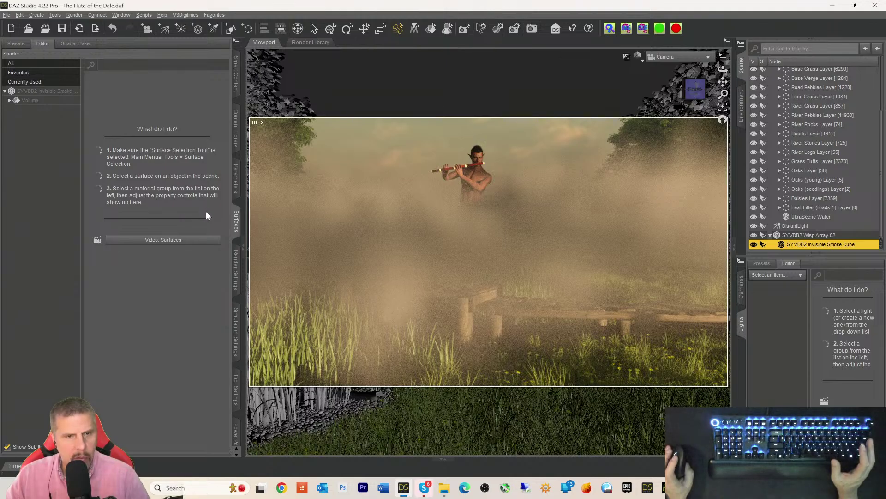
left_click(31, 92)
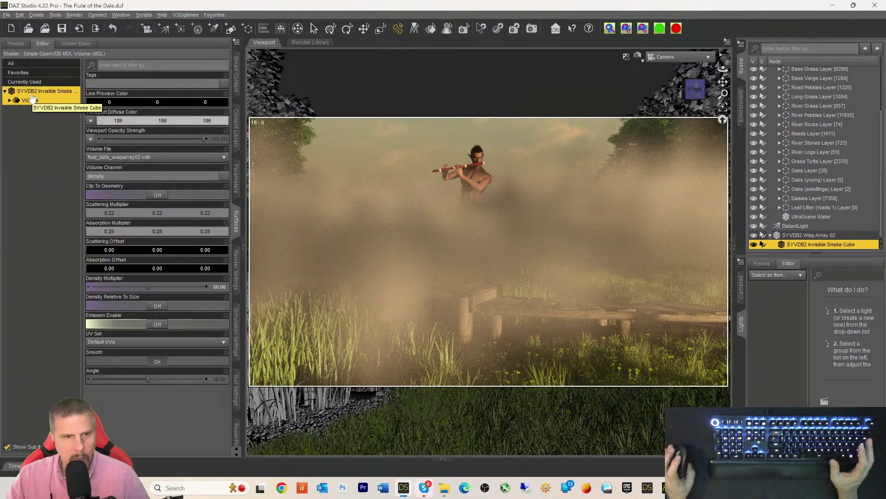
left_click(219, 286)
type("25")
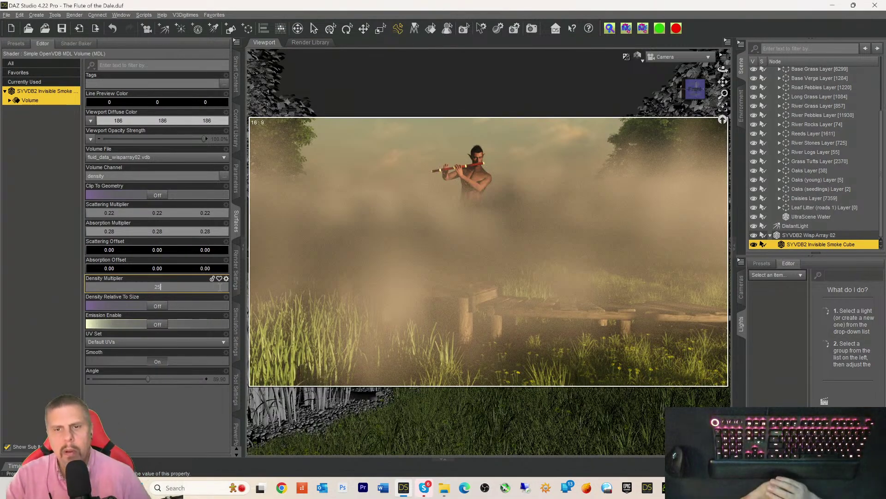
key("Return")
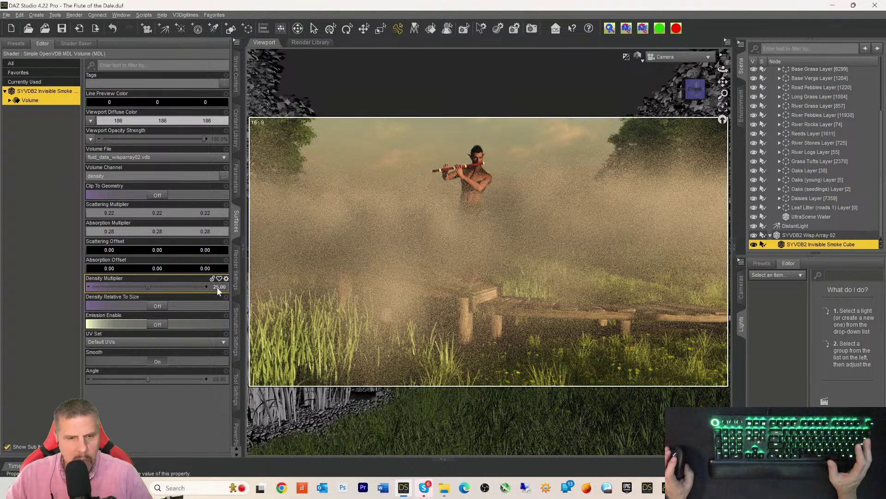
left_click(217, 286)
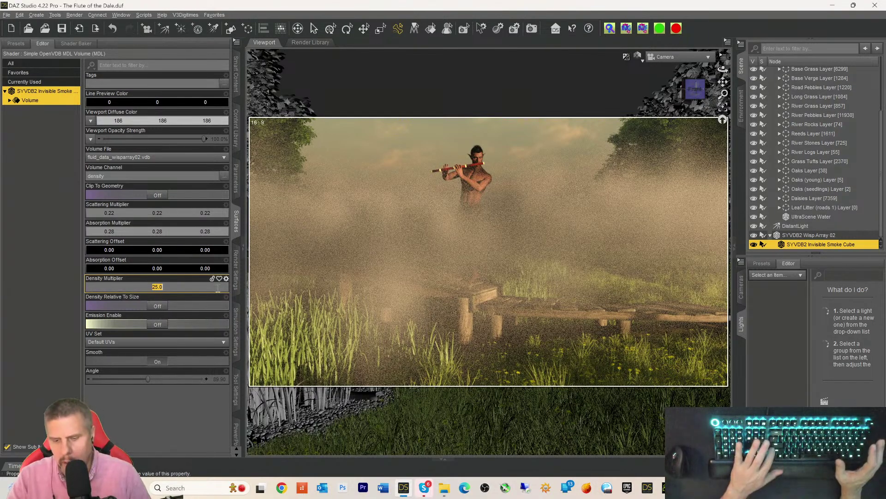
key("Return")
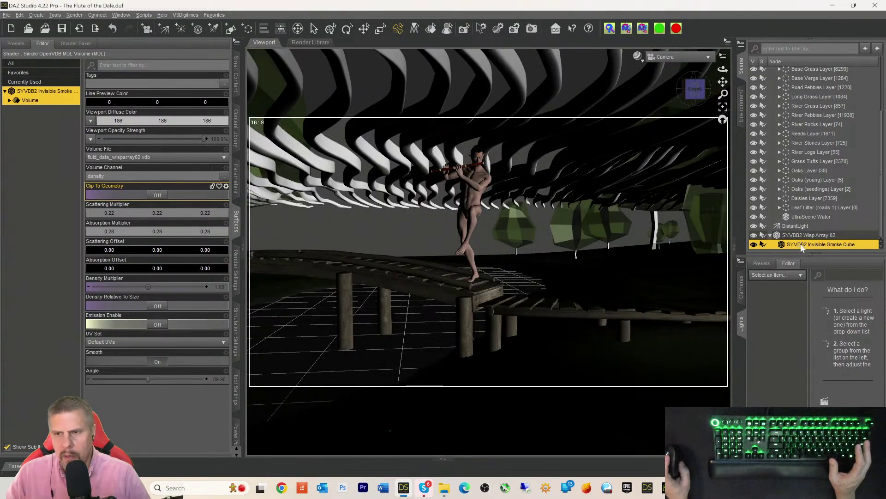
- Set the SYVDB2 Wisp Array 02 prop's Z Translate to 0 and Y Translate to 149.55, previewing in Iray and returning to texture-shaded display
left_click(804, 237)
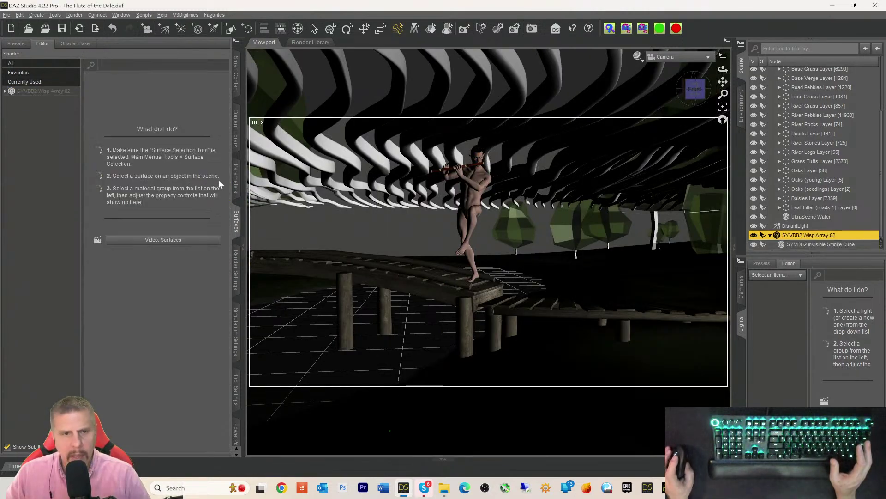
left_click(234, 183)
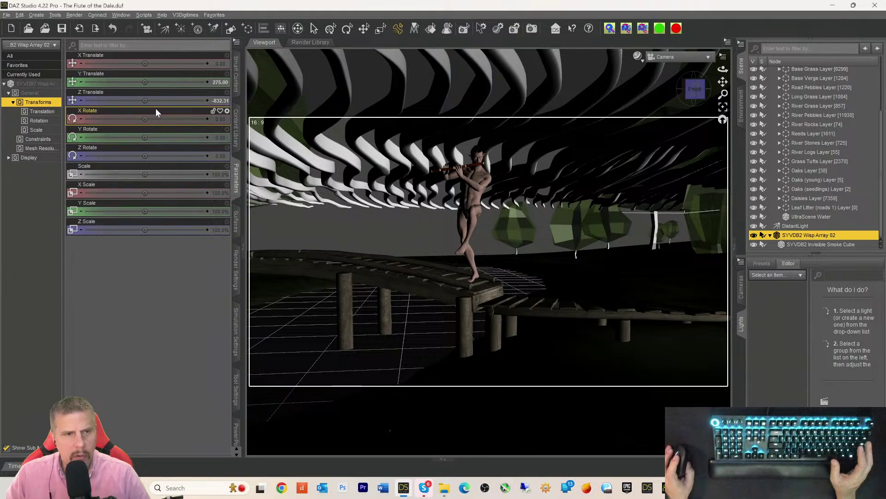
left_click(221, 101)
type("0")
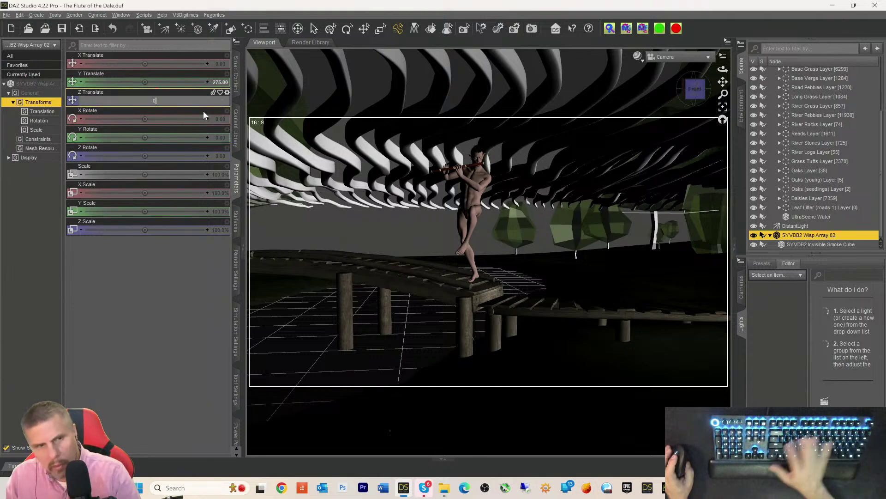
key("Return")
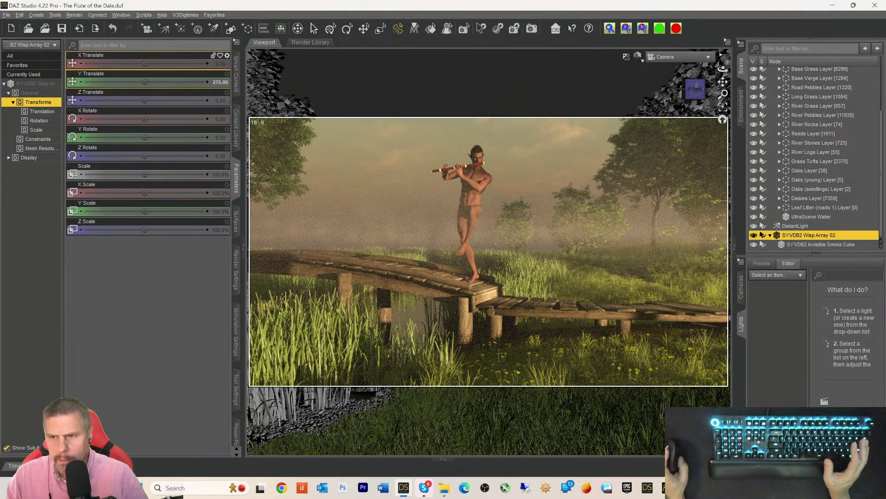
key("ctrl+9")
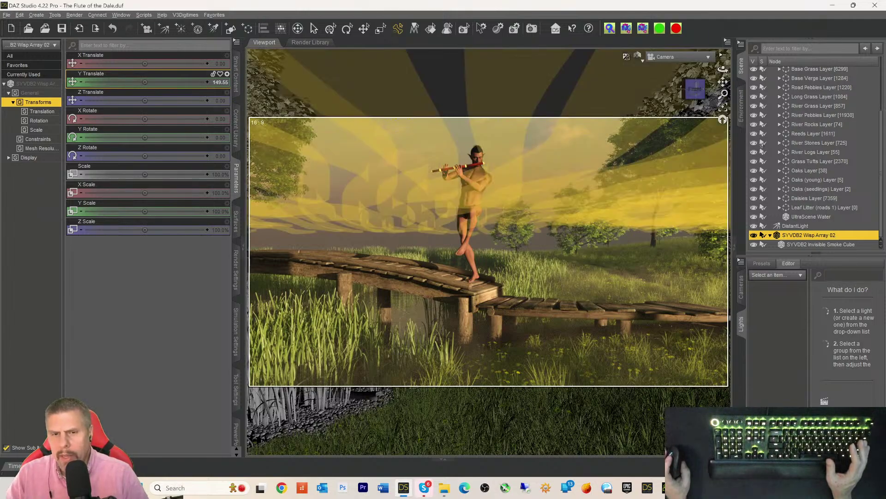
key("ctrl+9")
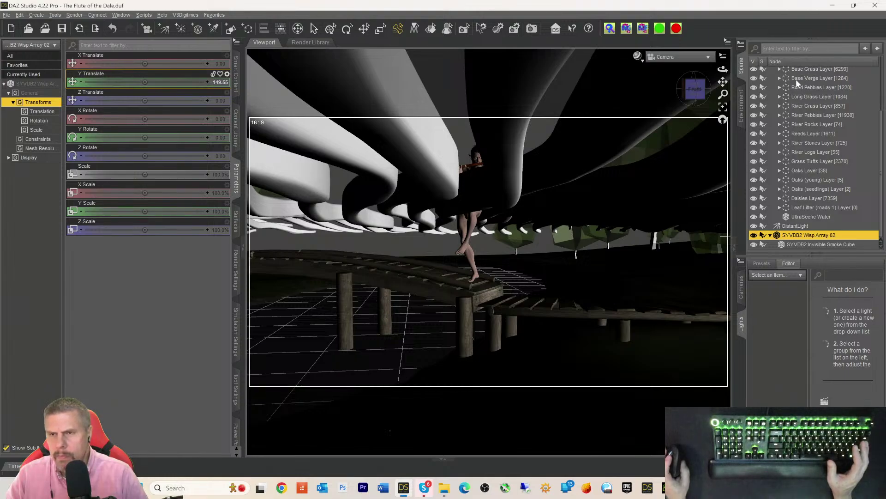
- Select the UltraScene node and open the Build settings of the UltraSceneCreator script
scroll(792, 123, "up", 3)
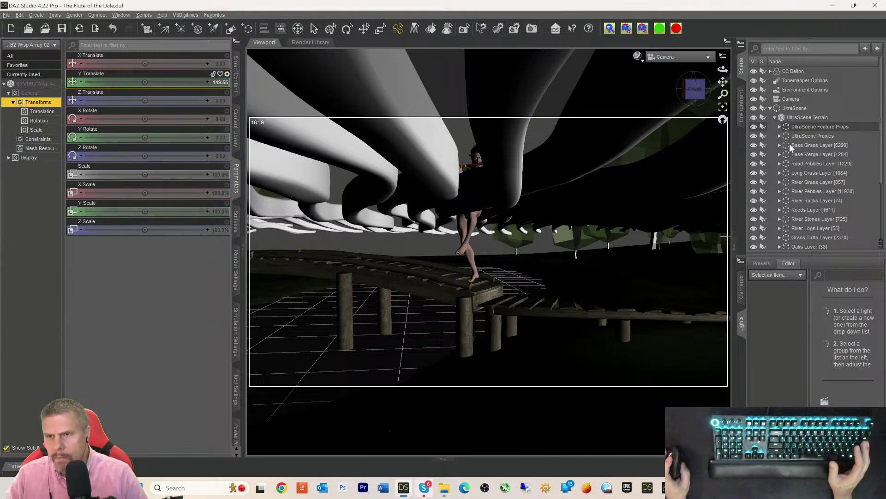
left_click(790, 109)
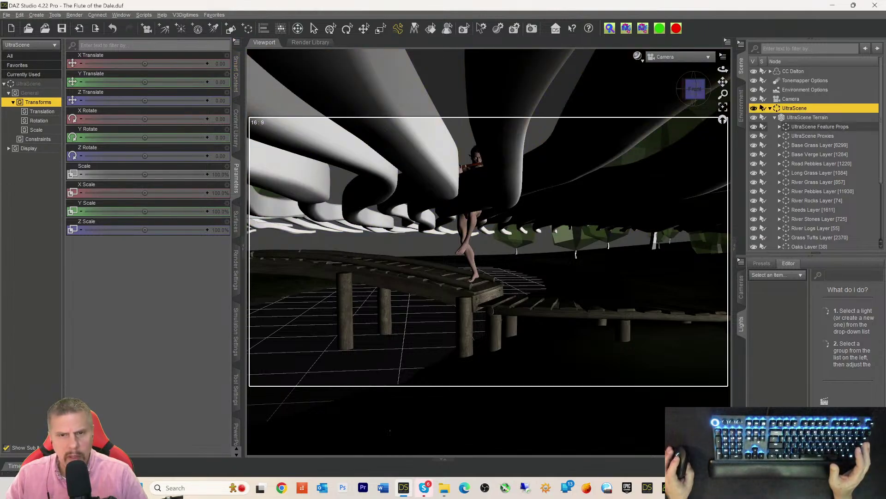
left_click(207, 17)
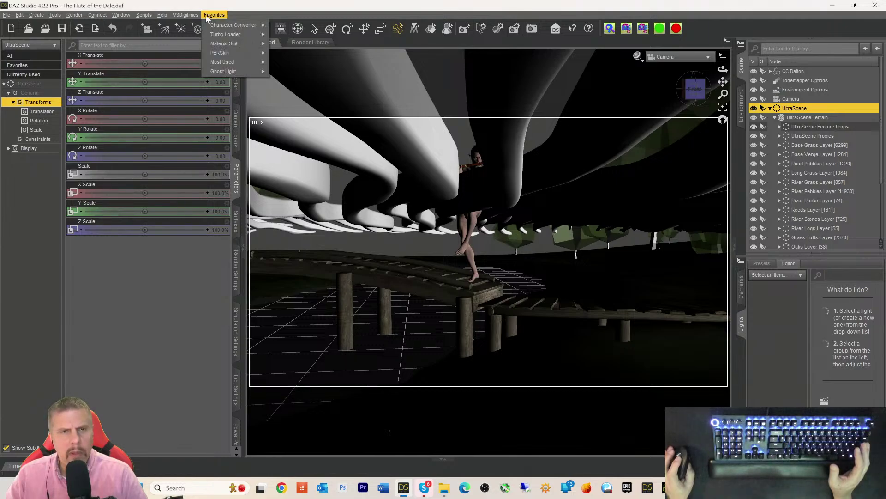
mouse_move(248, 29)
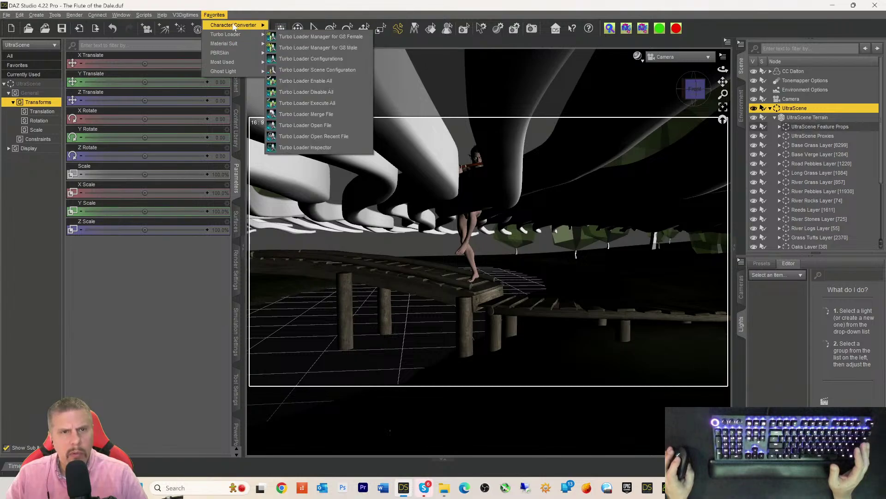
mouse_move(220, 21)
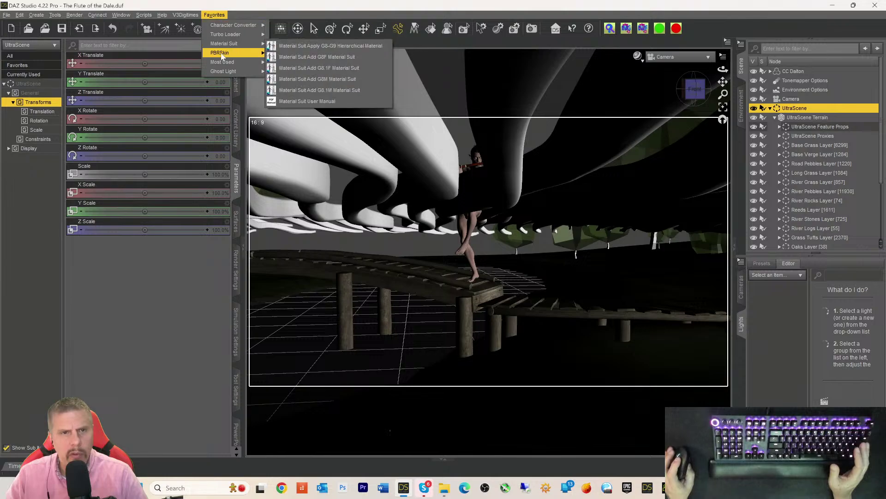
mouse_move(231, 62)
left_click(284, 64)
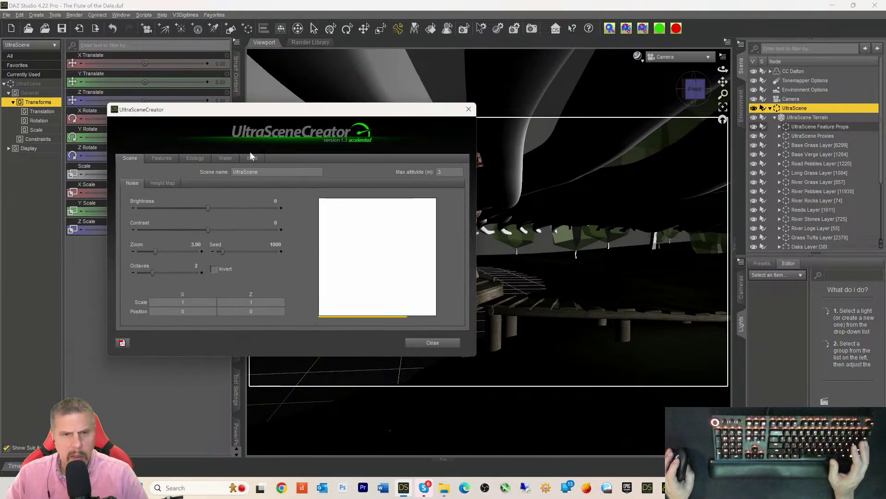
left_click(252, 157)
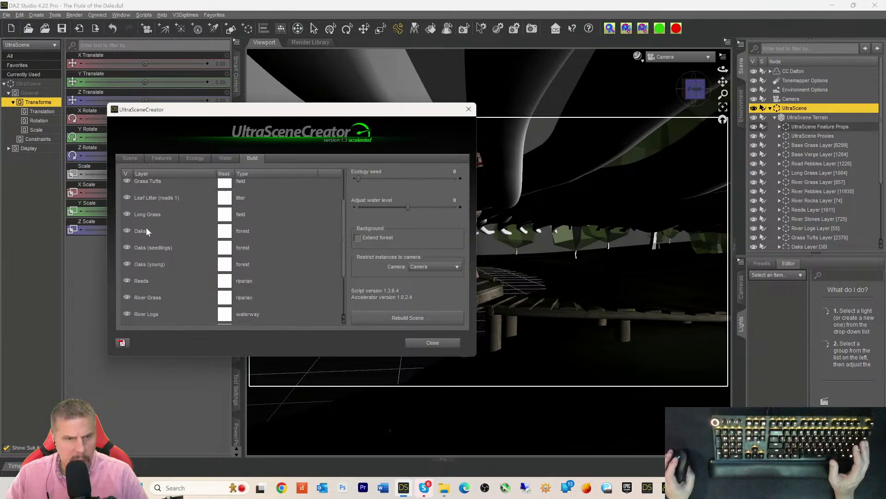
- Switch off the Oaks, Oaks (seedlings) and Oaks (young) forest layers in the UltraSceneCreator build list
left_click(127, 248)
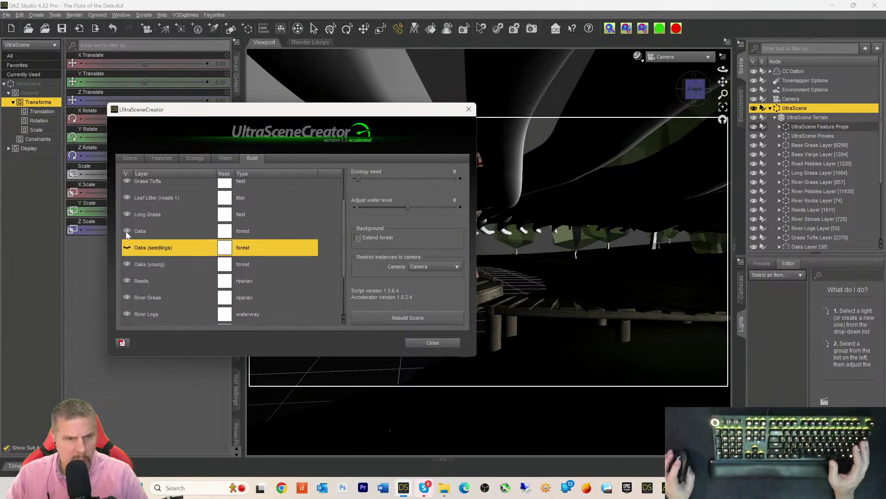
left_click(127, 231)
left_click(126, 265)
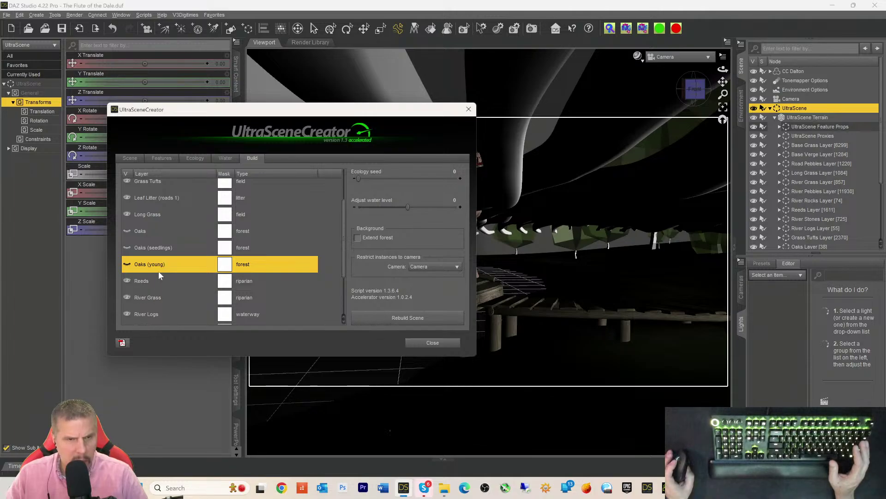
scroll(159, 271, "up", 2)
scroll(162, 267, "down", 3)
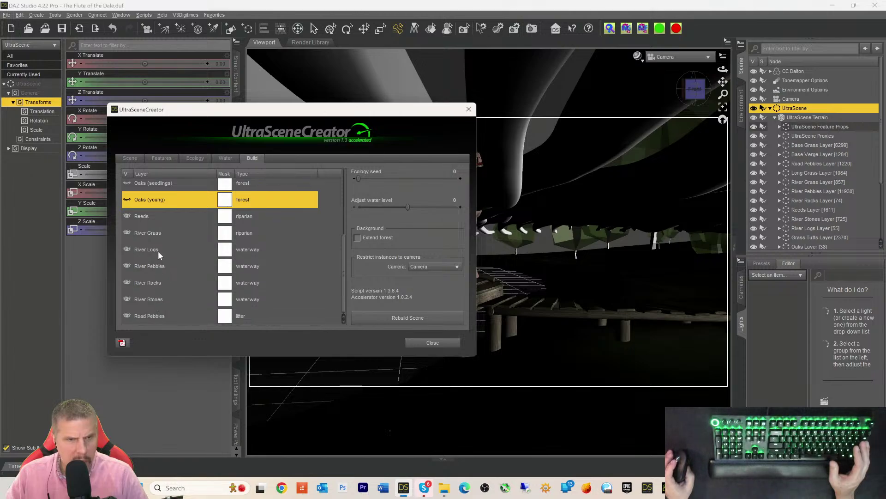
scroll(159, 240, "up", 1)
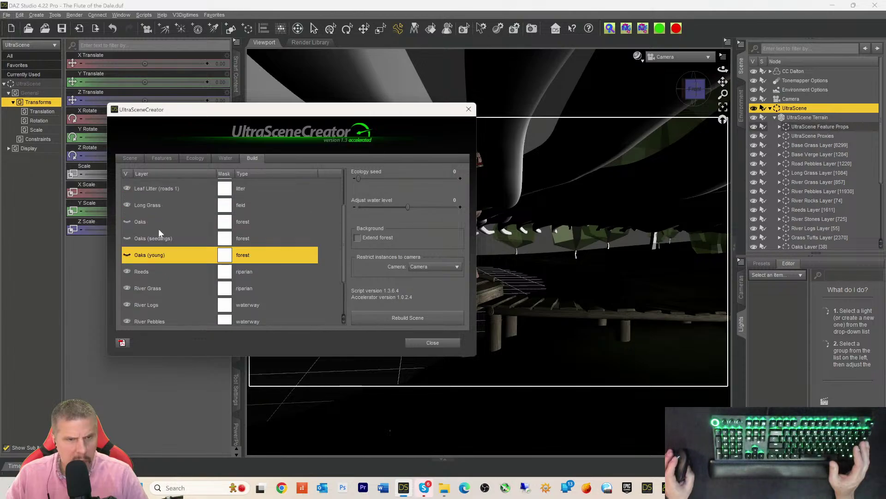
- Rebuild the UltraScene without the oak layers and close UltraSceneCreator
left_click(390, 318)
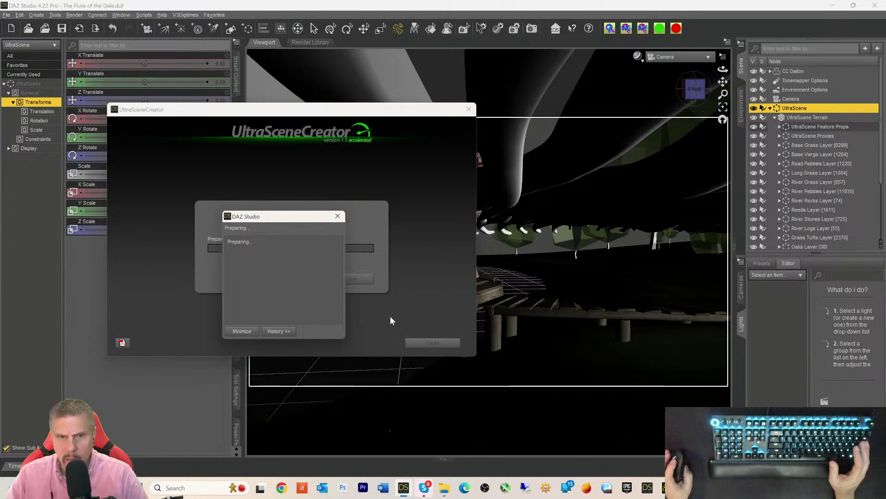
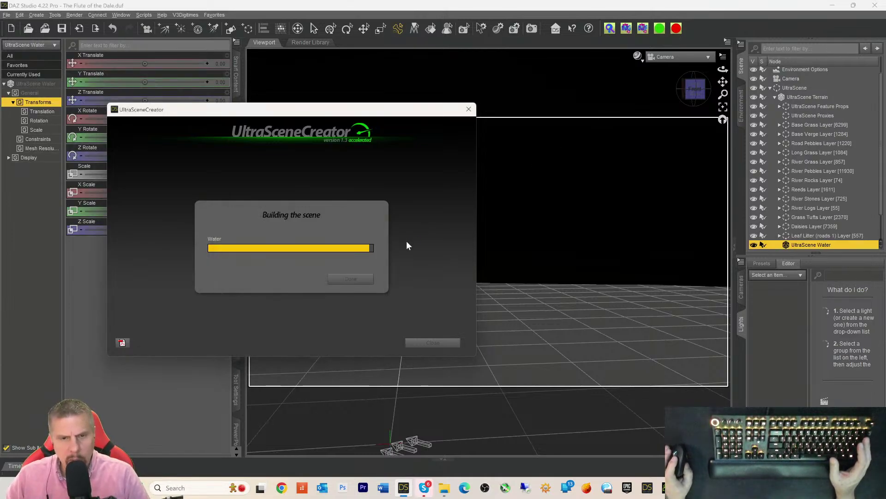
left_click(362, 281)
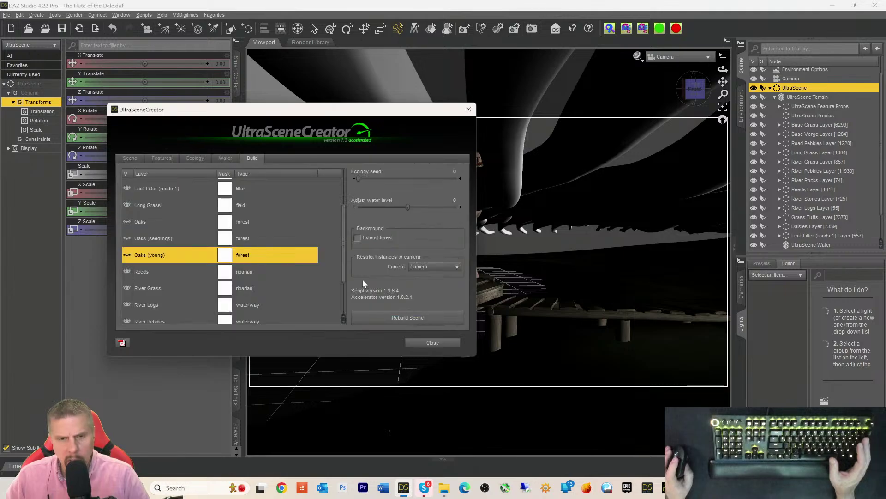
left_click(425, 344)
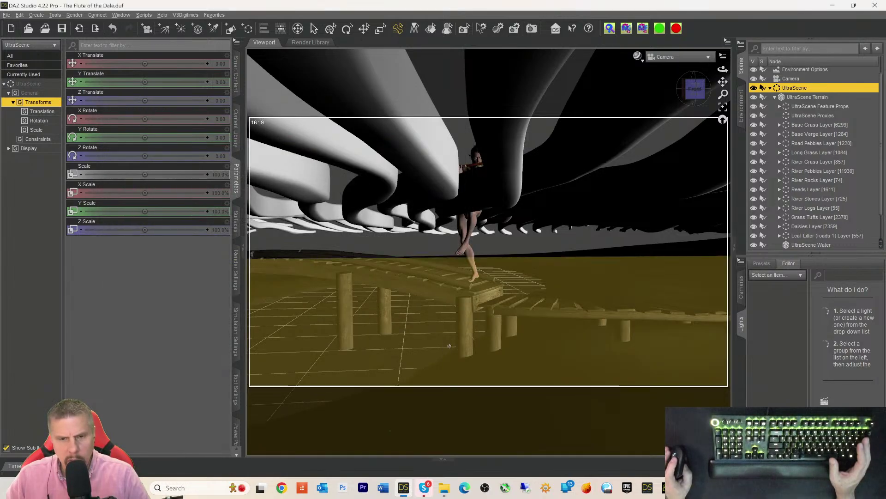
- Move the DistantLight up from the ground to near the elf's feet, at about 79 X, 123 Y and -88 Z
scroll(798, 115, "down", 1)
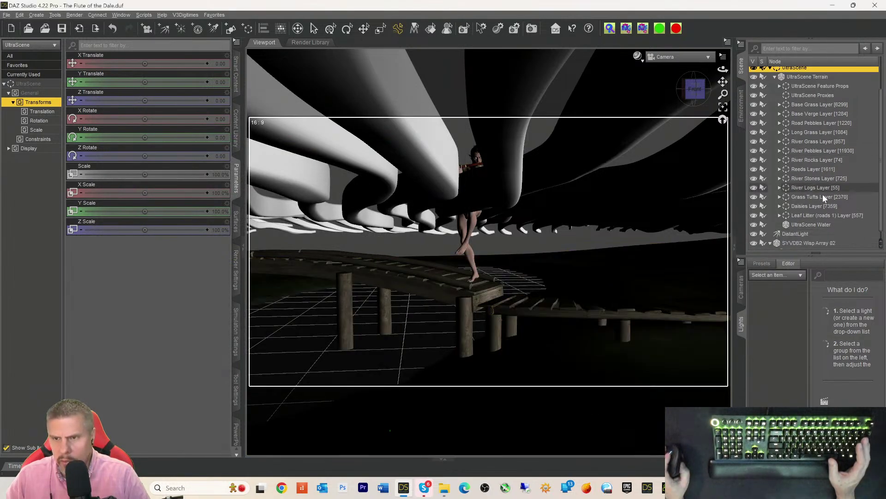
left_click(794, 226)
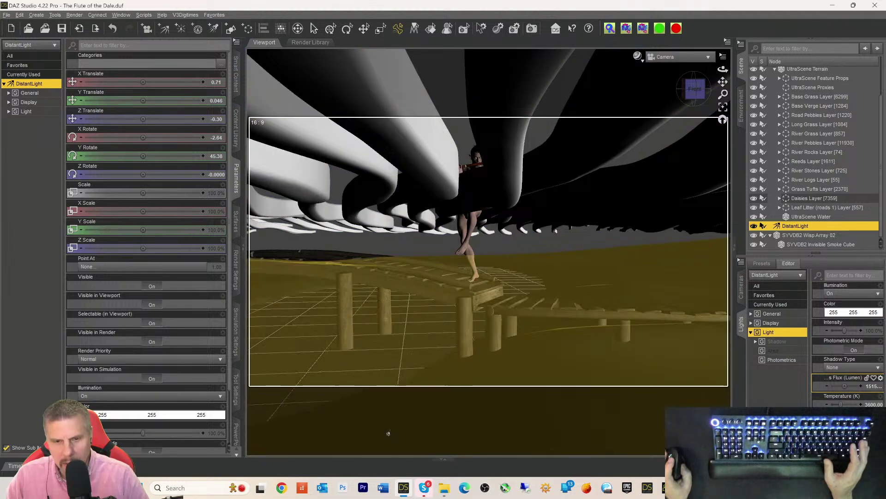
left_click(389, 433)
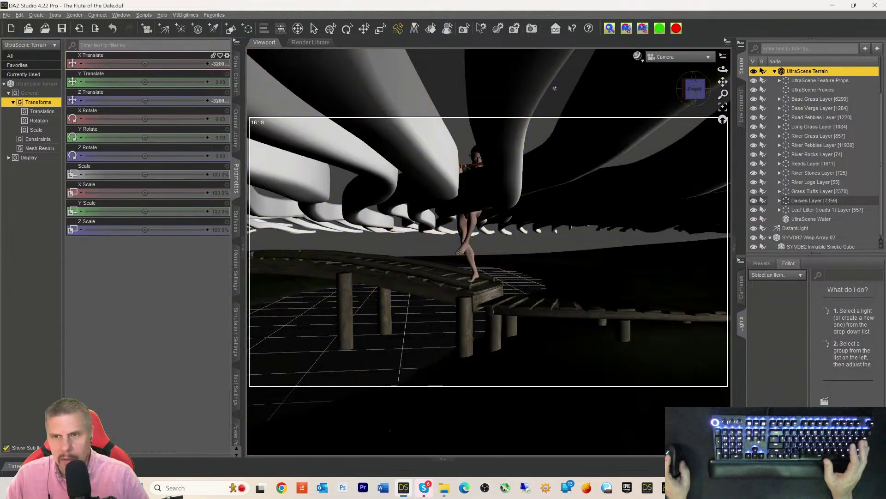
left_click(364, 28)
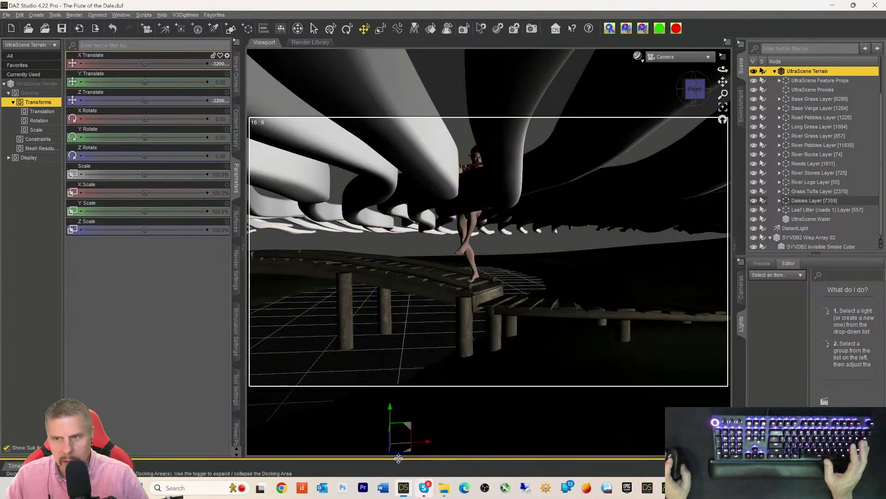
scroll(809, 196, "down", 1)
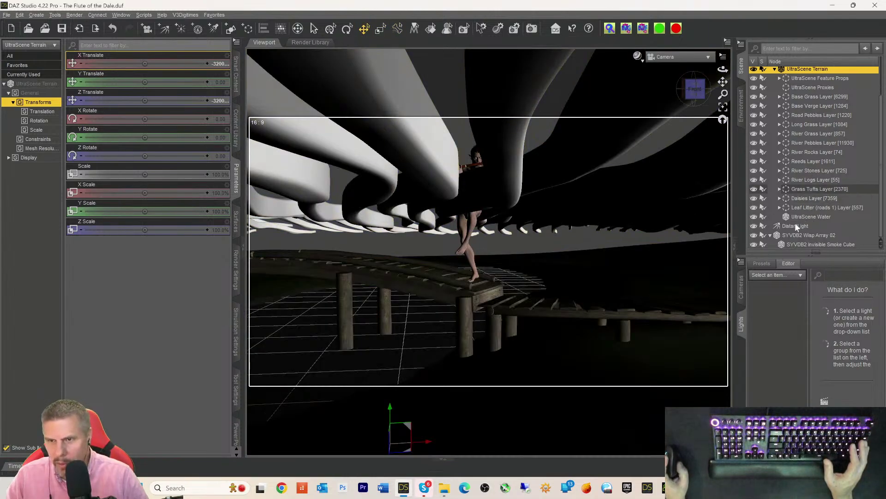
left_click(795, 225)
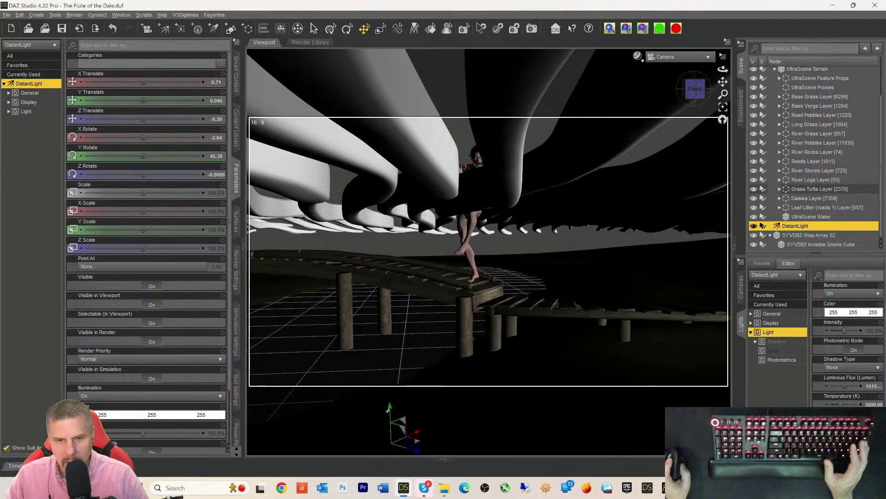
left_click_drag(390, 406, 375, 236)
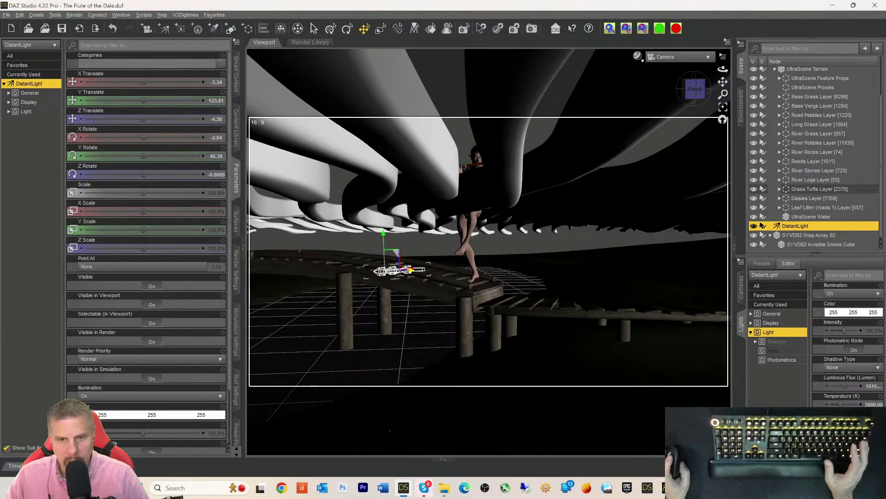
left_click_drag(406, 269, 500, 263)
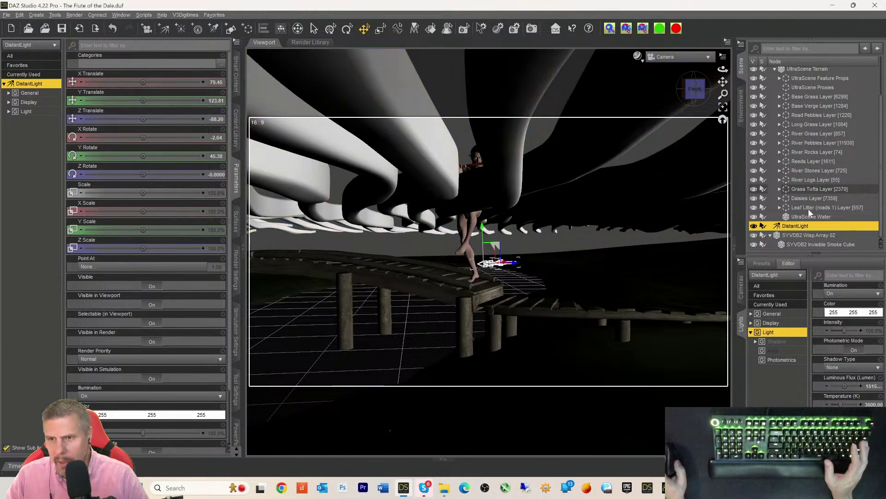
- Lock the scene camera with the Lock - Unlock selected Camera or Light script
scroll(806, 200, "up", 2)
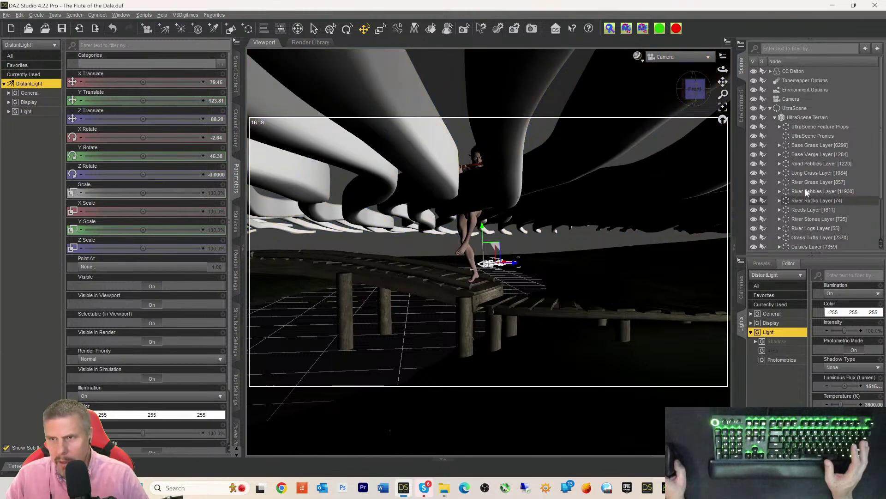
left_click(793, 99)
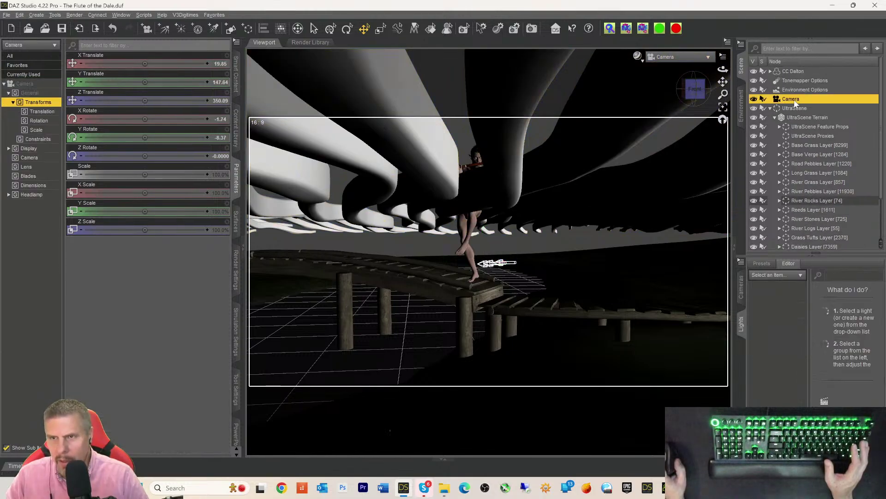
left_click(214, 15)
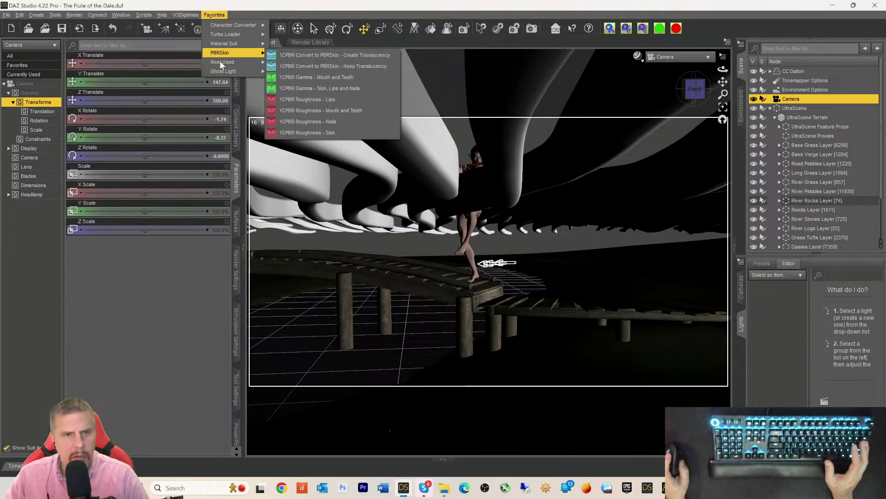
mouse_move(222, 62)
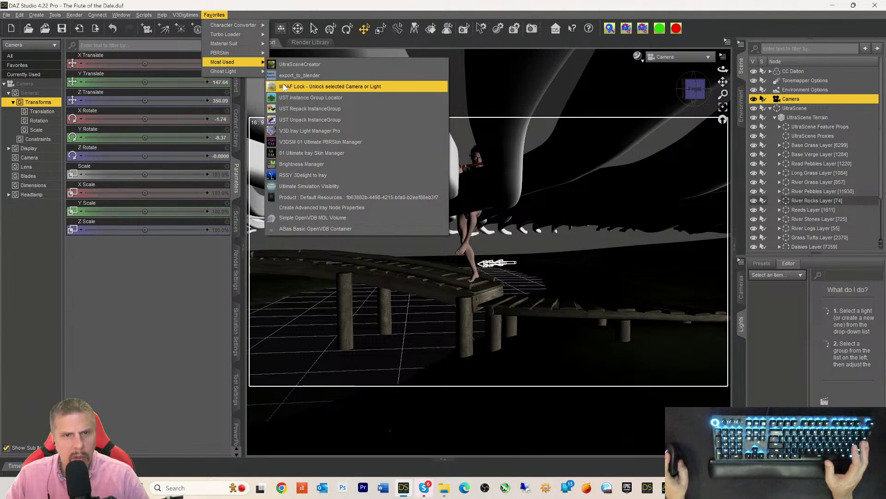
left_click(313, 84)
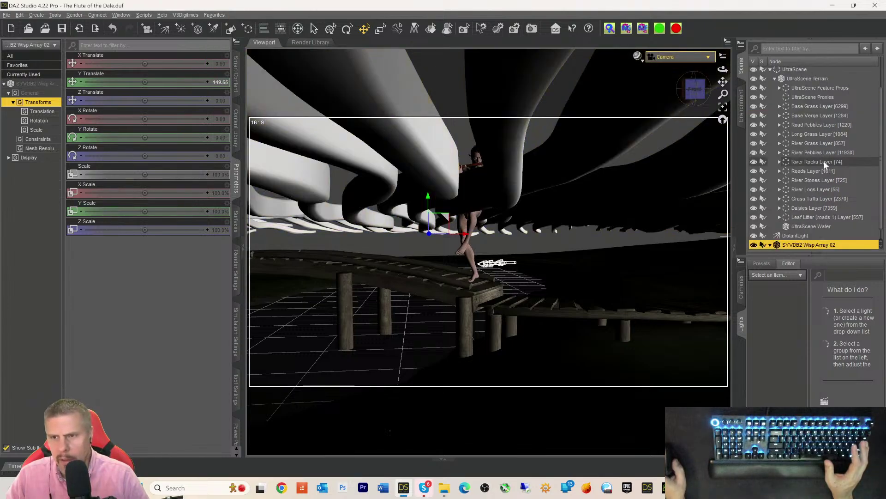
- In the Perspective View, move the DistantLight back past the elf to about 79 X and -303 Z
left_click(797, 236)
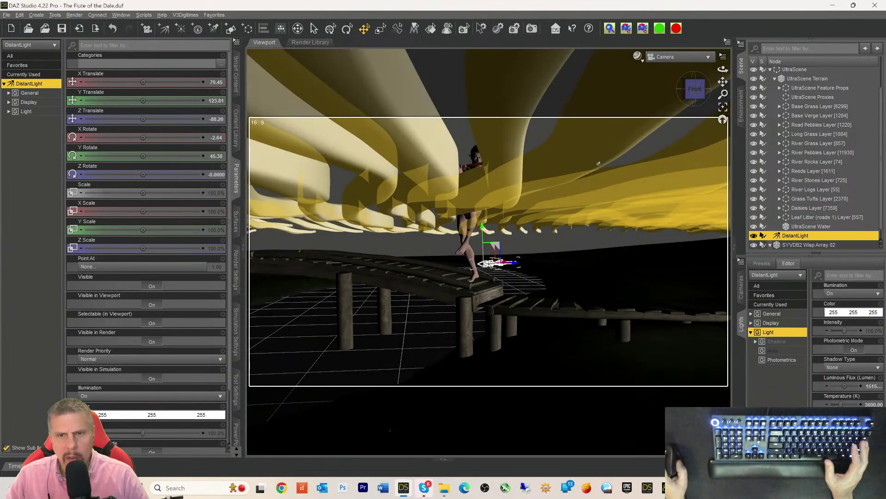
left_click(683, 57)
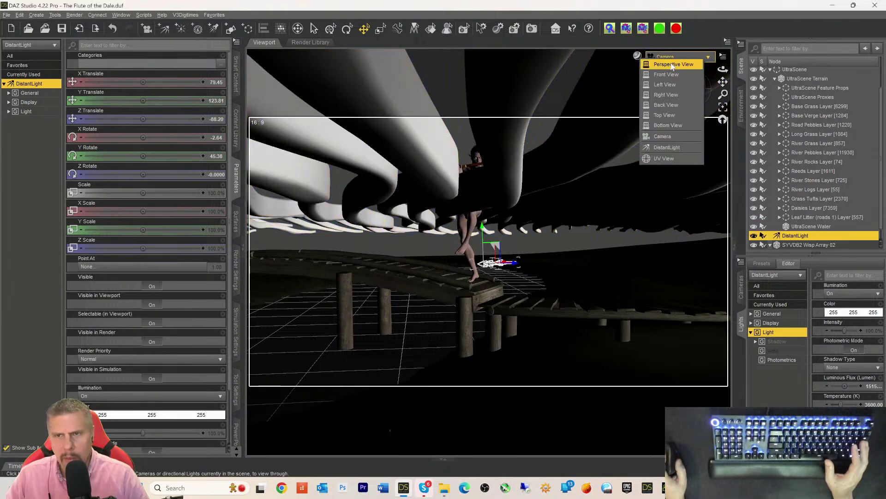
left_click(674, 65)
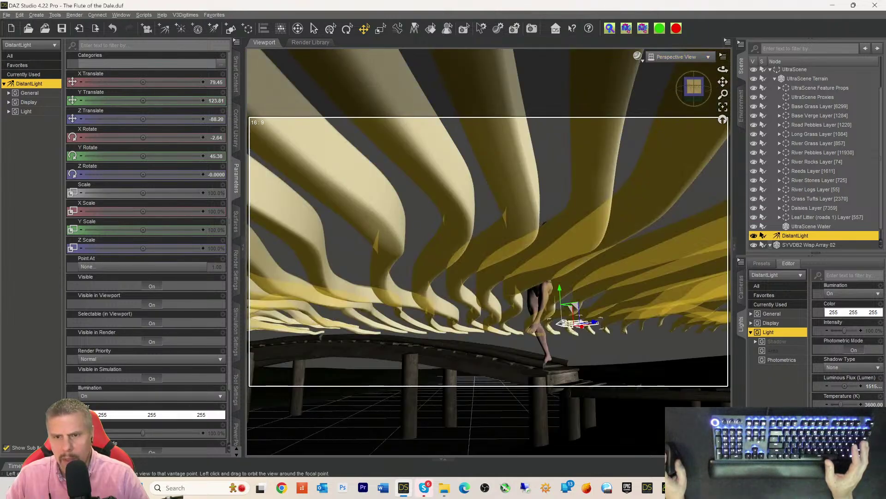
left_click(690, 78)
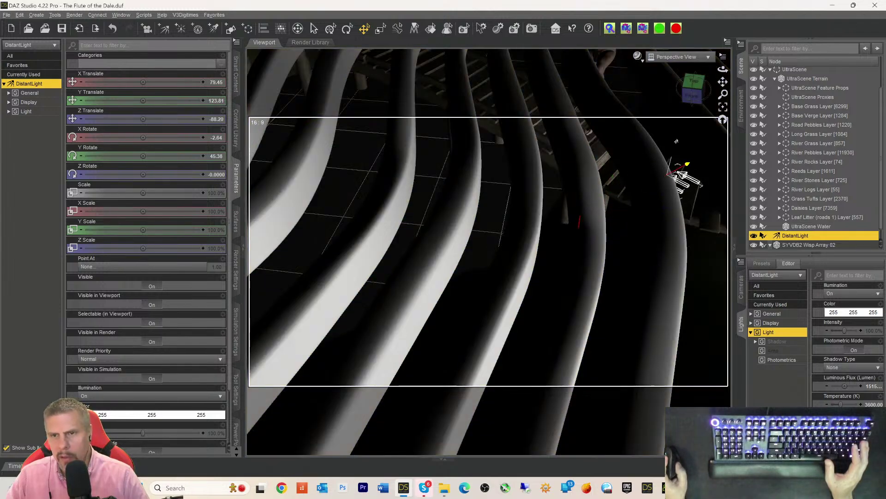
left_click_drag(676, 141, 690, 170)
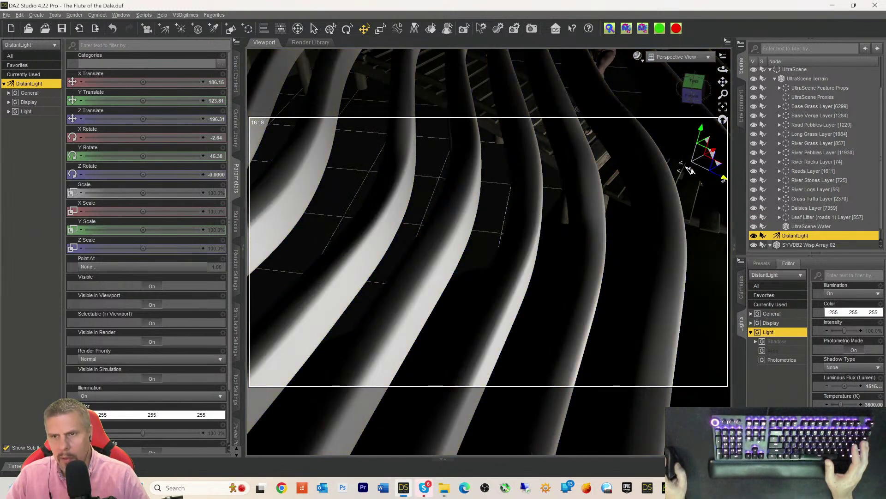
left_click_drag(595, 138, 599, 140)
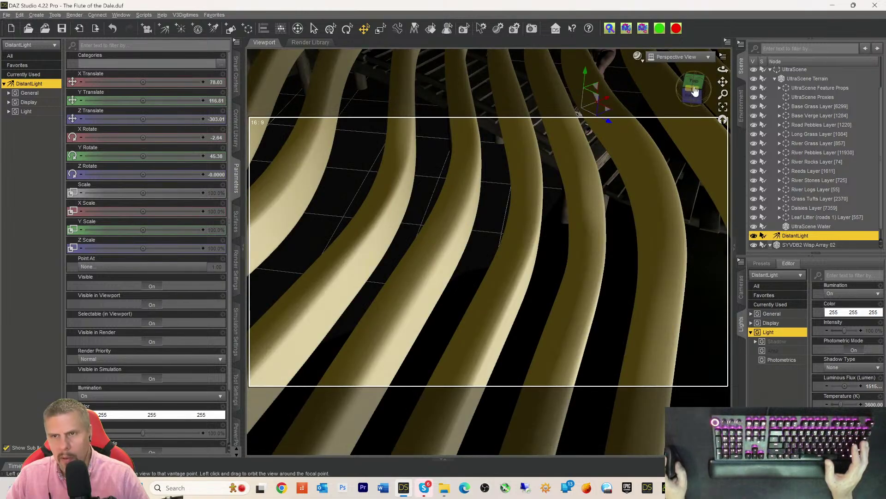
left_click_drag(695, 90, 715, 85)
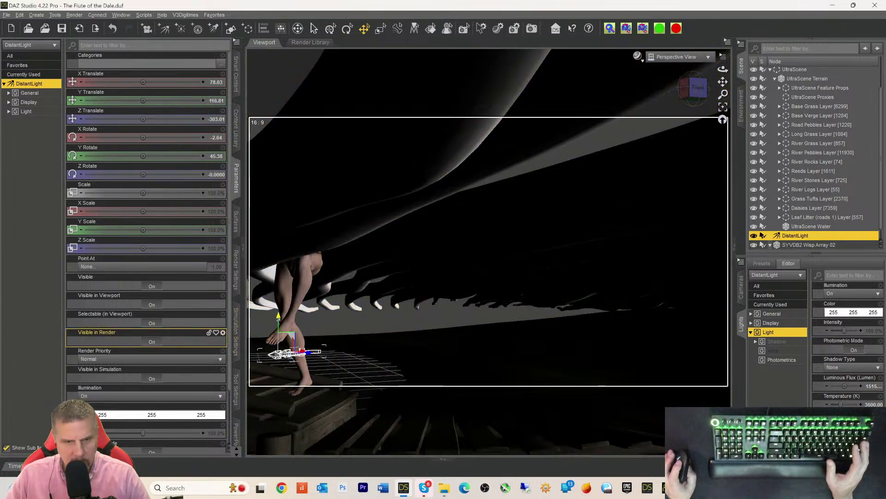
- Lower the DistantLight to about 91 X, 98 Y and -305 Z, and return to the scene camera view
left_click_drag(277, 320, 278, 346)
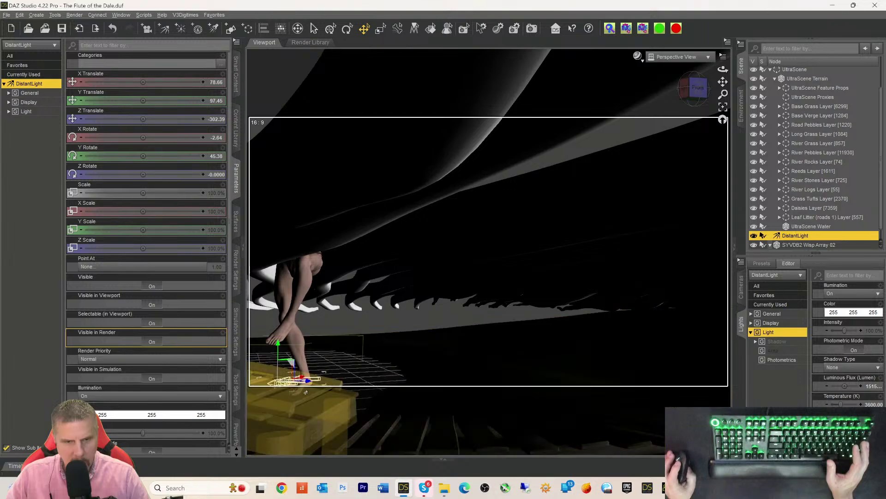
left_click_drag(301, 377, 323, 386)
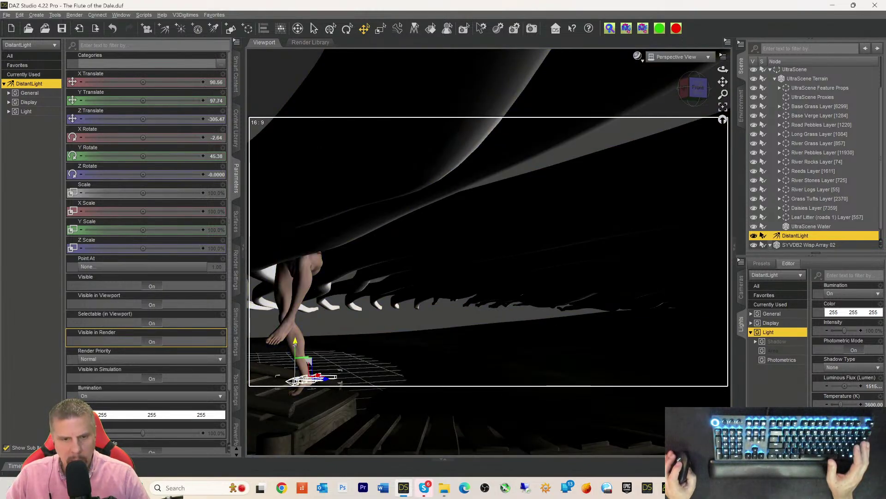
left_click_drag(295, 341, 295, 343)
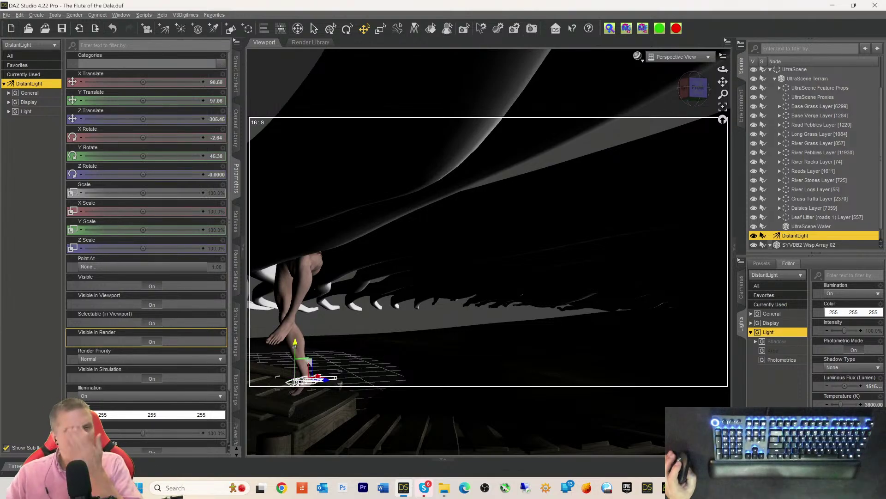
left_click(678, 56)
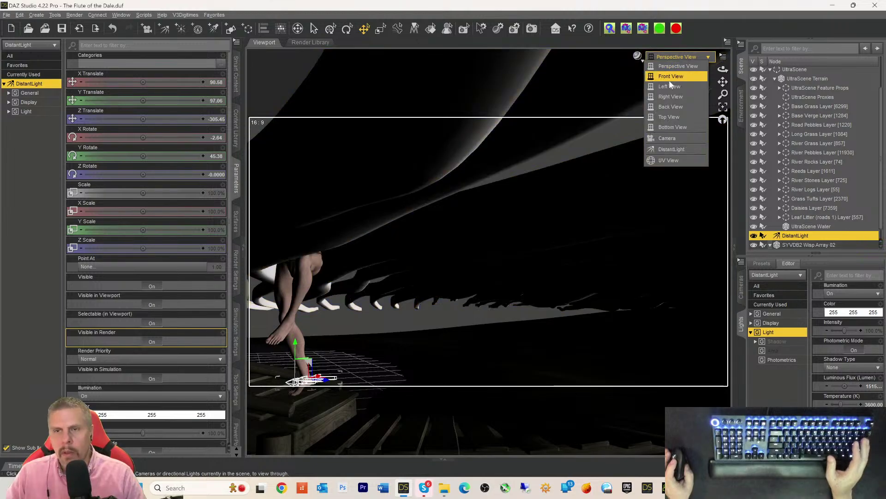
left_click(654, 139)
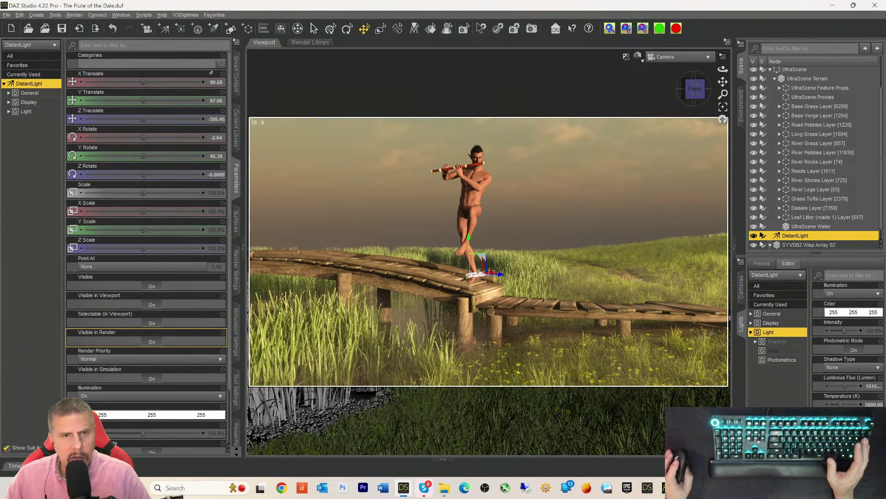
- Clear the VDB filter from the product library and switch the viewport out of the Iray preview
left_click(235, 78)
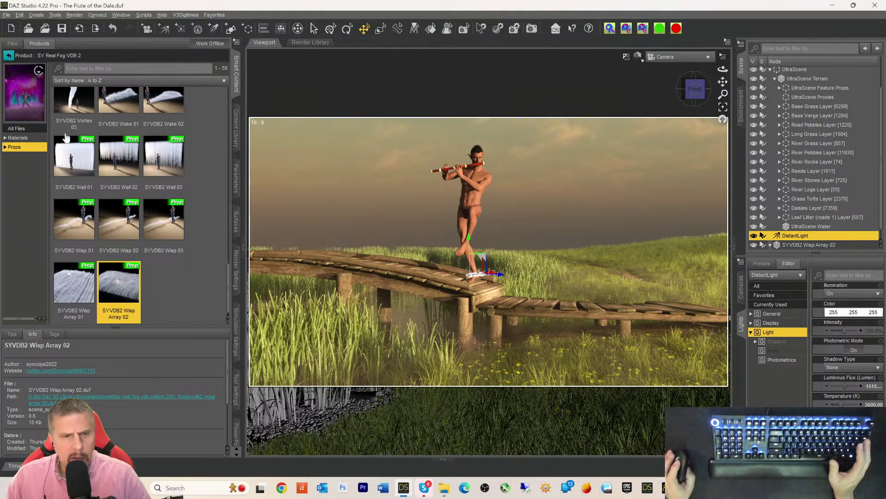
left_click(10, 57)
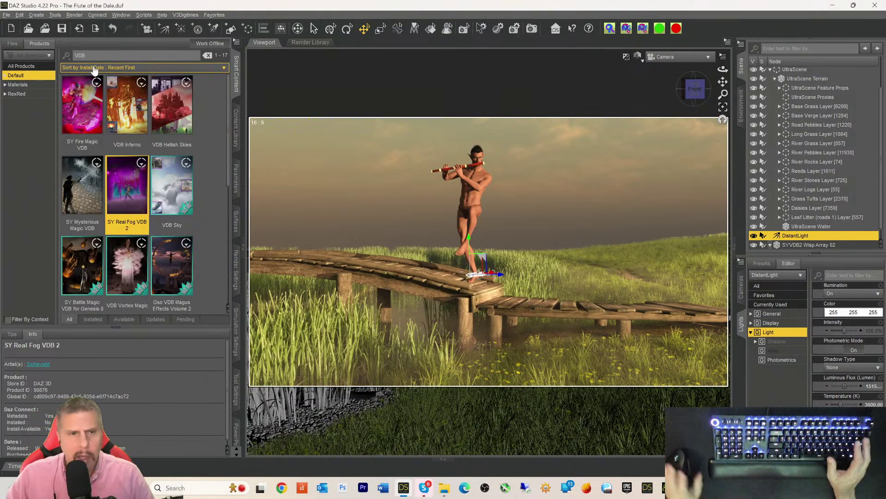
key("ctrl+9")
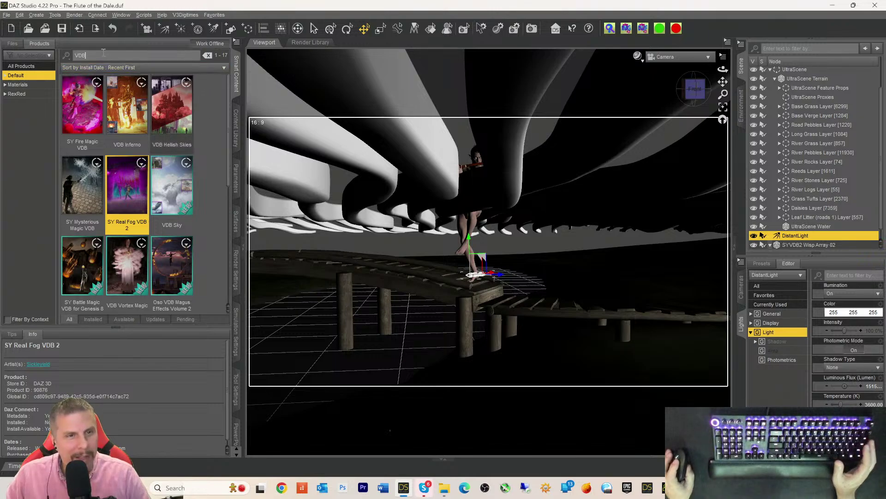
left_click_drag(102, 55, 4, 45)
key("BackSpace")
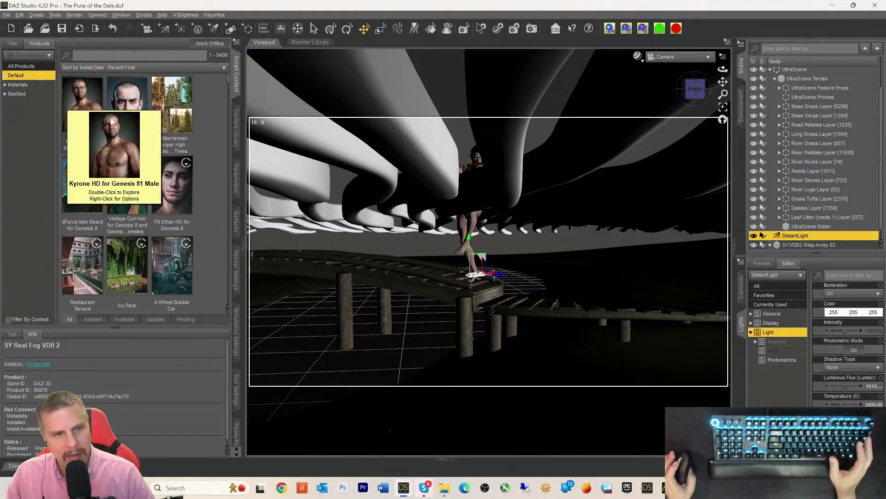
- Load the MJFMP Mediterranean Juniper 01 prop from Mediterranean Juniper High Resolution Plants and Trees
double_click(173, 110)
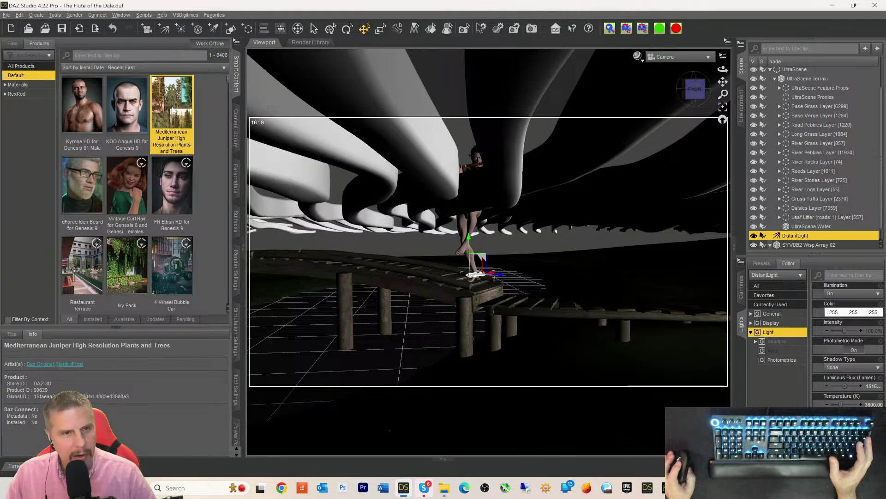
left_click(13, 148)
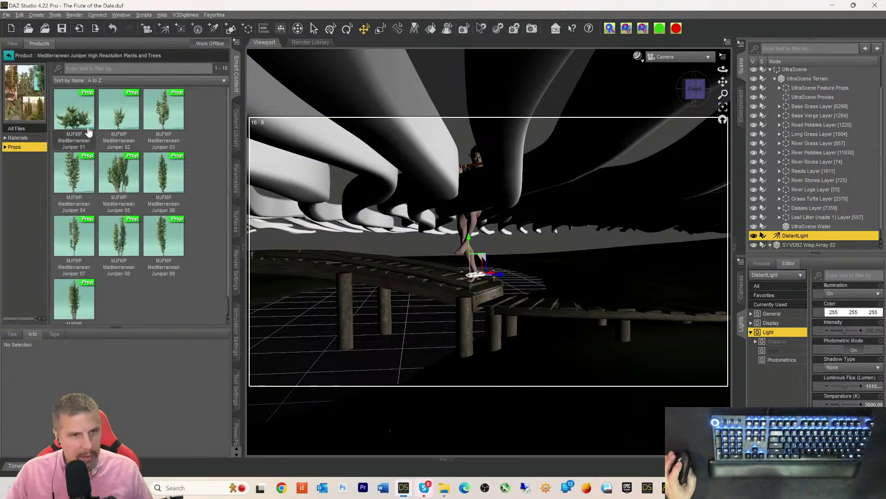
left_click(70, 124)
double_click(70, 124)
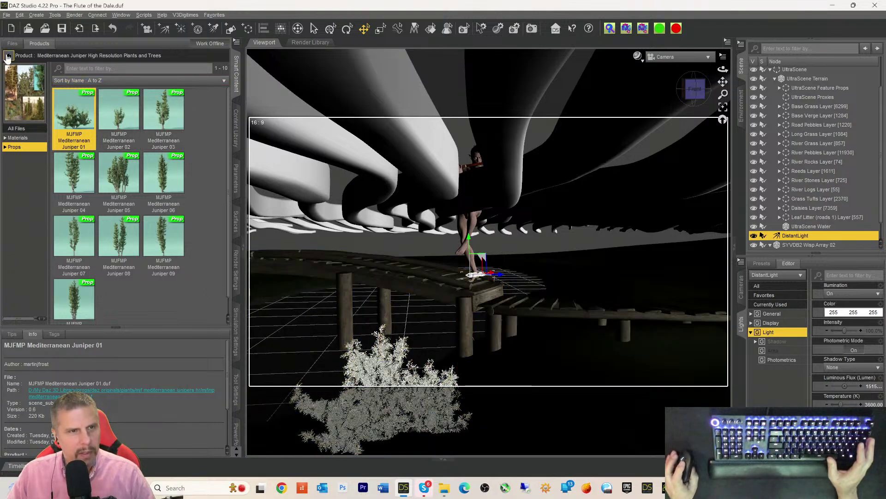
left_click(7, 56)
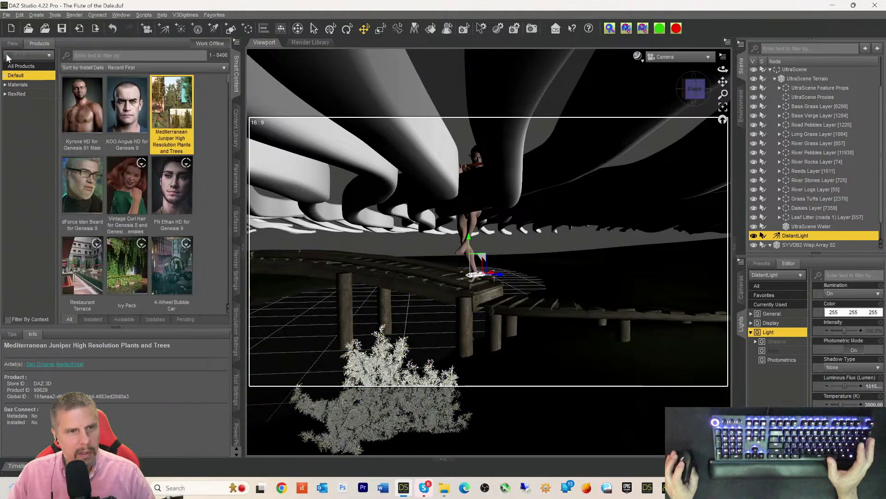
double_click(162, 109)
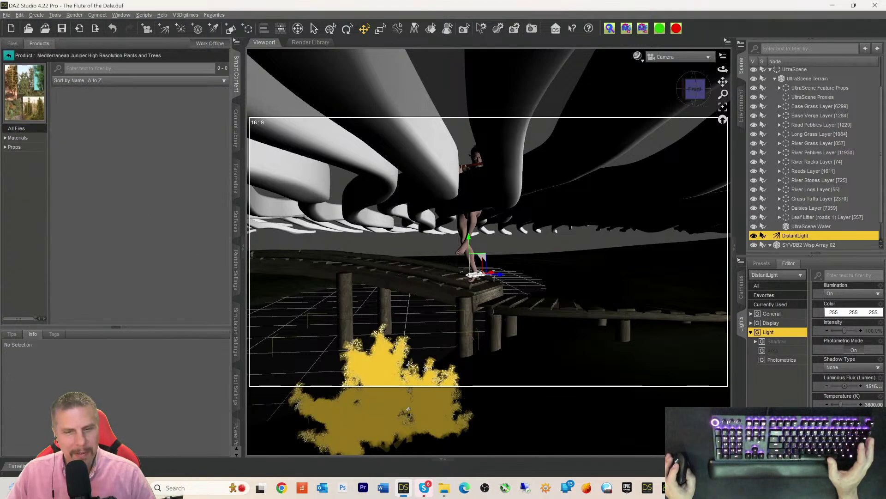
- Move the juniper bush to the right foreground of the shot, before the lower bridge section, and raise it slightly
left_click(394, 399)
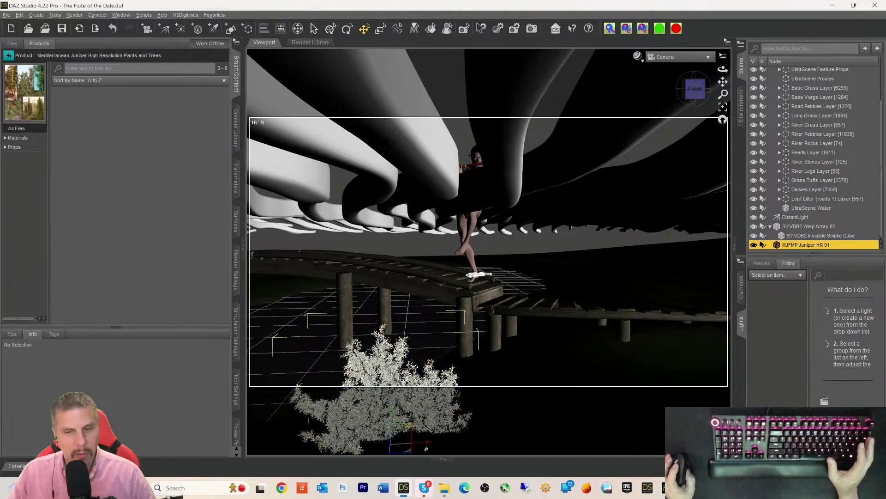
left_click_drag(429, 443, 690, 441)
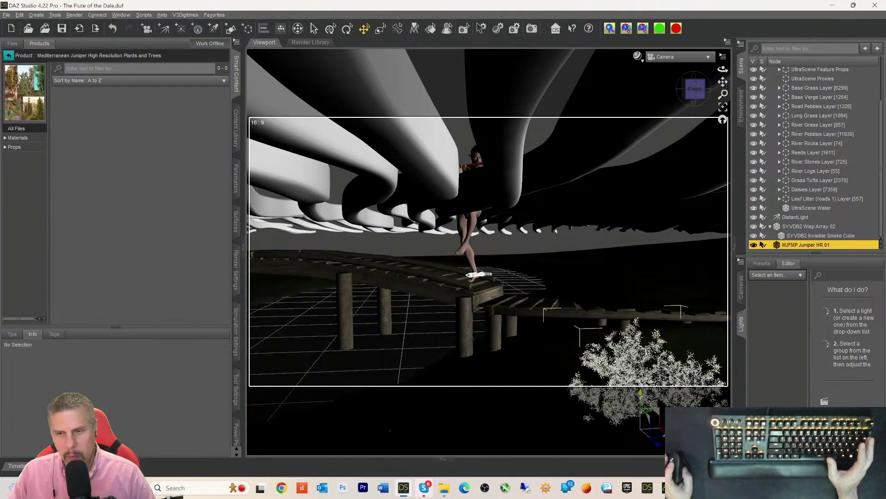
left_click_drag(641, 394, 641, 361)
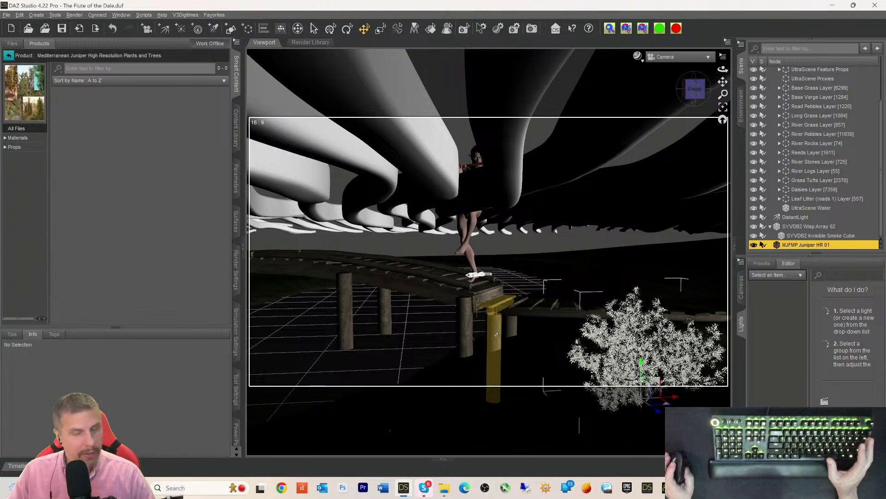
left_click(678, 400)
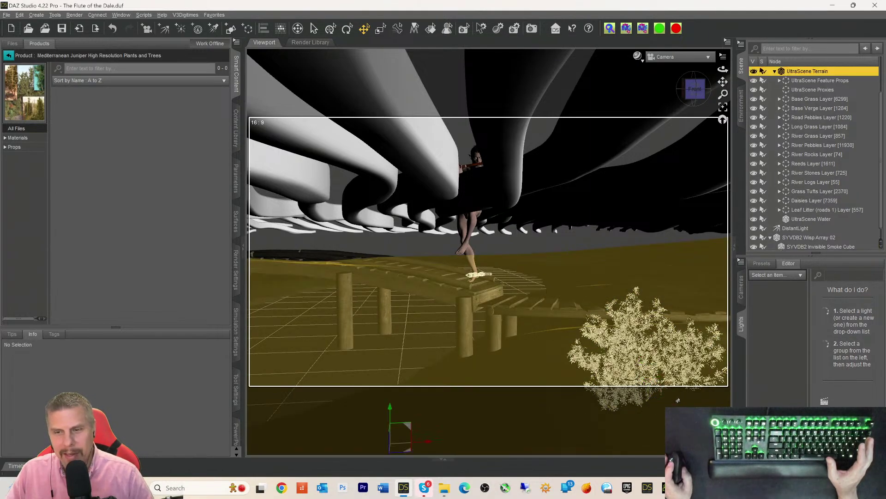
left_click(675, 395)
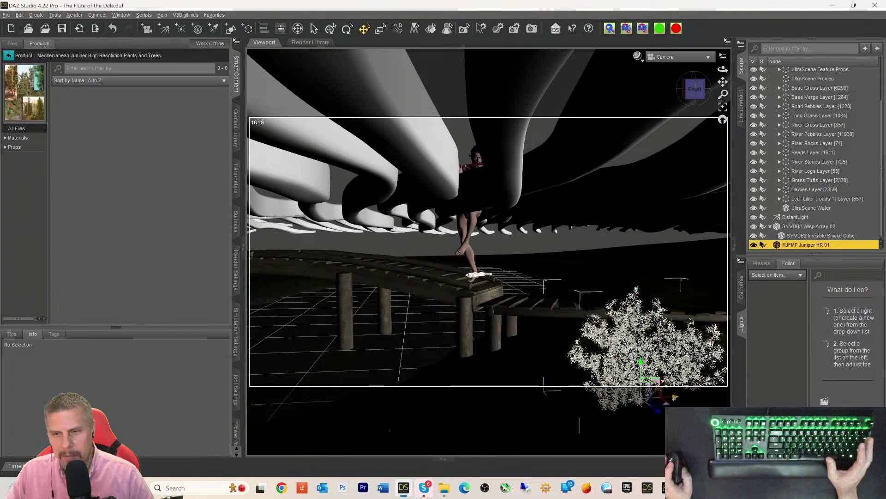
left_click_drag(675, 398, 691, 396)
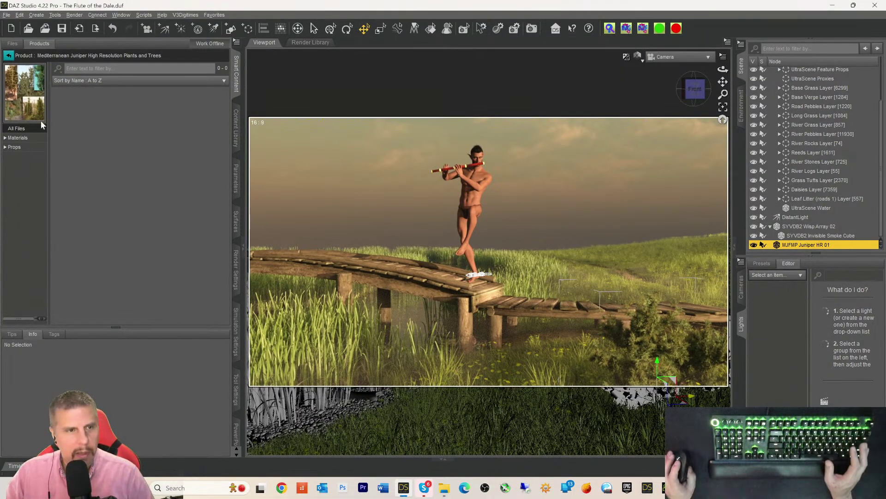
- Load the MJFMP Mediterranean Juniper 05 prop and hide the SYVDB2 Wisp Array 02 fog
left_click(17, 148)
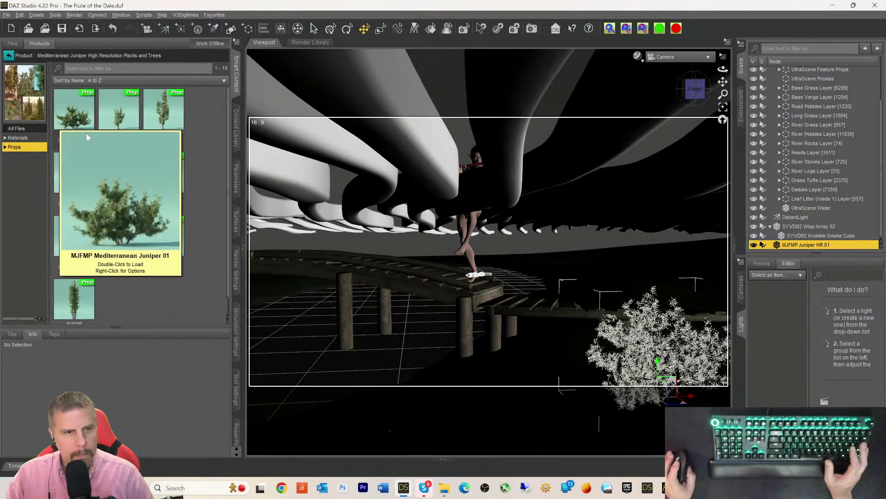
mouse_move(124, 178)
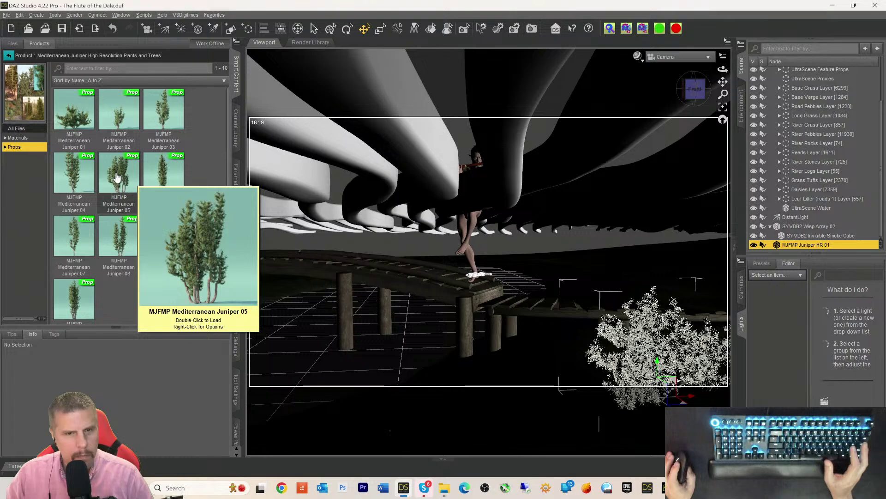
double_click(117, 177)
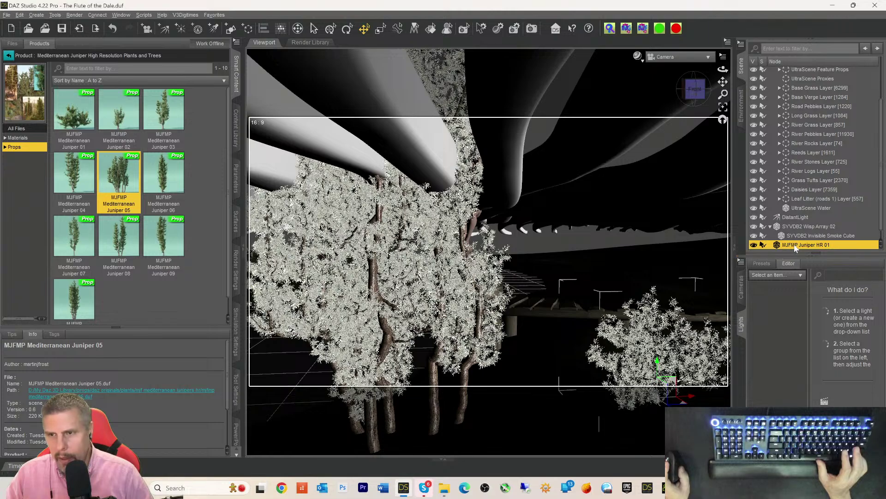
left_click(798, 227)
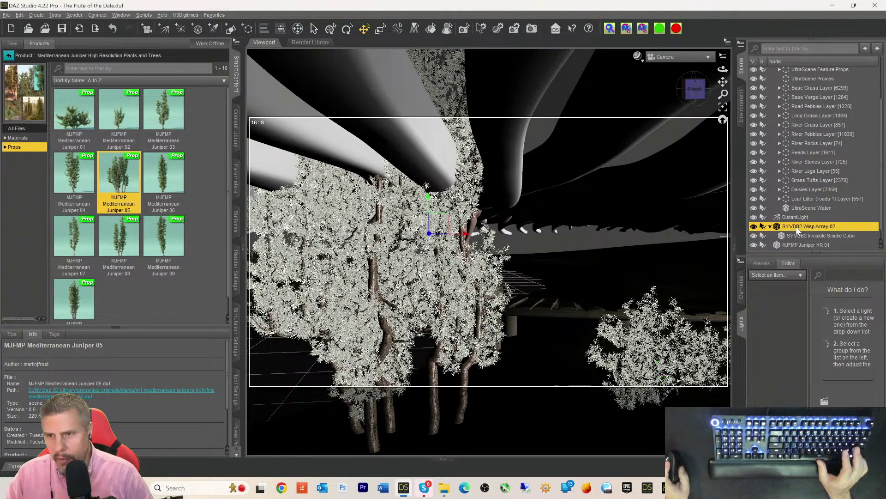
left_click(754, 226)
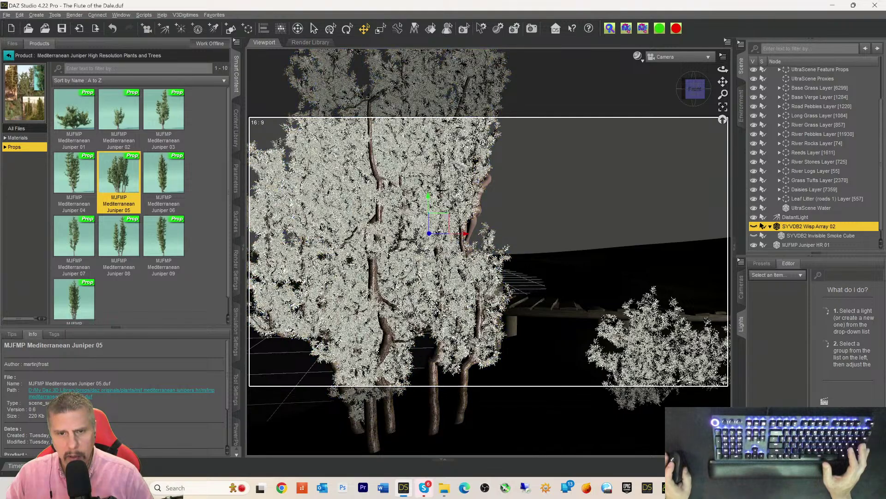
left_click(236, 181)
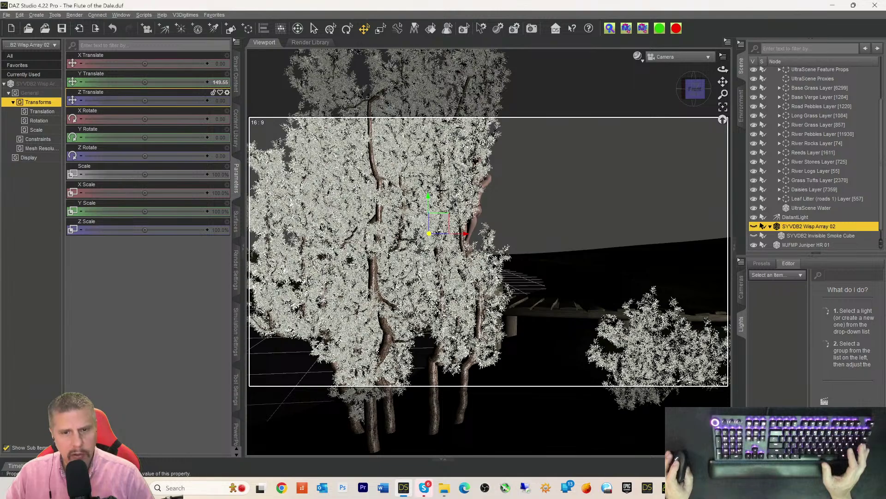
left_click_drag(145, 101, 142, 101)
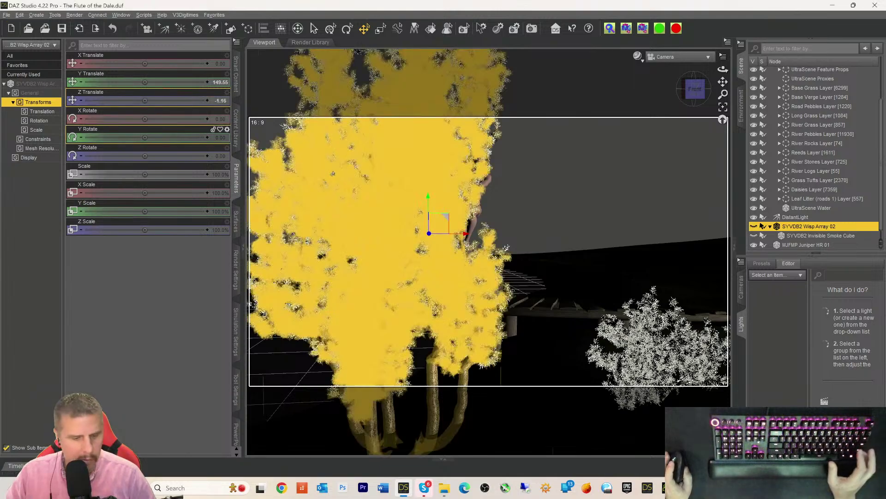
key("ctrl+z")
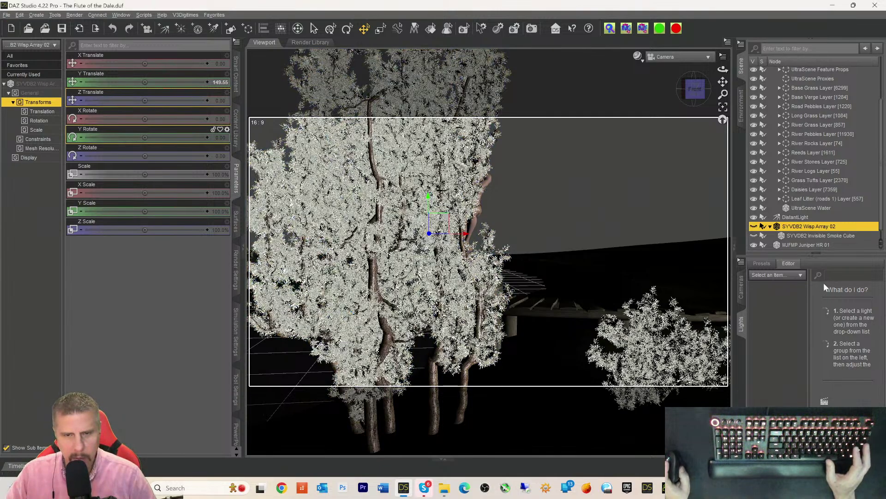
- Place the MJFMP Juniper HR 05 tree behind the bridge's left end at about X -422, Z -1520, scaled to about 207%
left_click(791, 246)
scroll(805, 236, "down", 1)
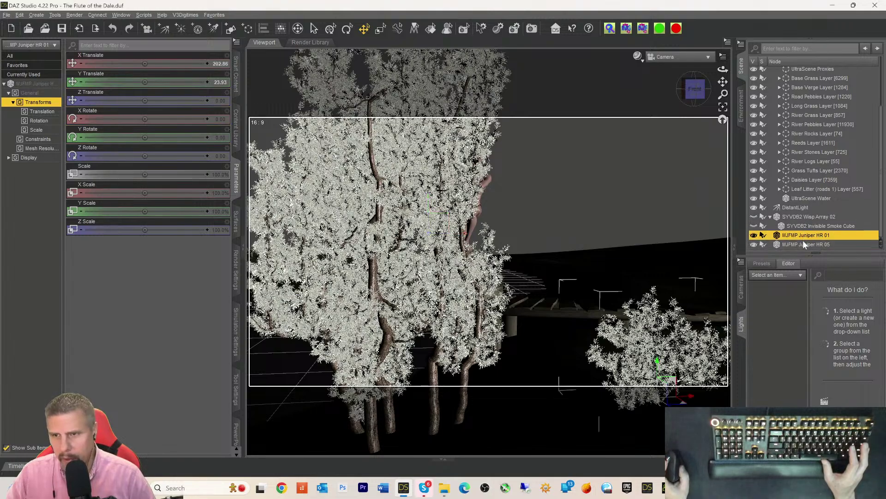
left_click(803, 243)
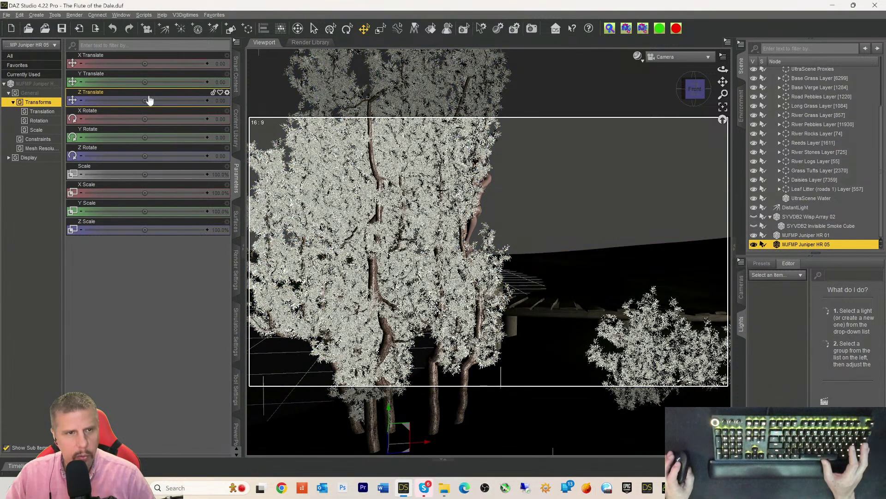
left_click_drag(145, 101, 61, 101)
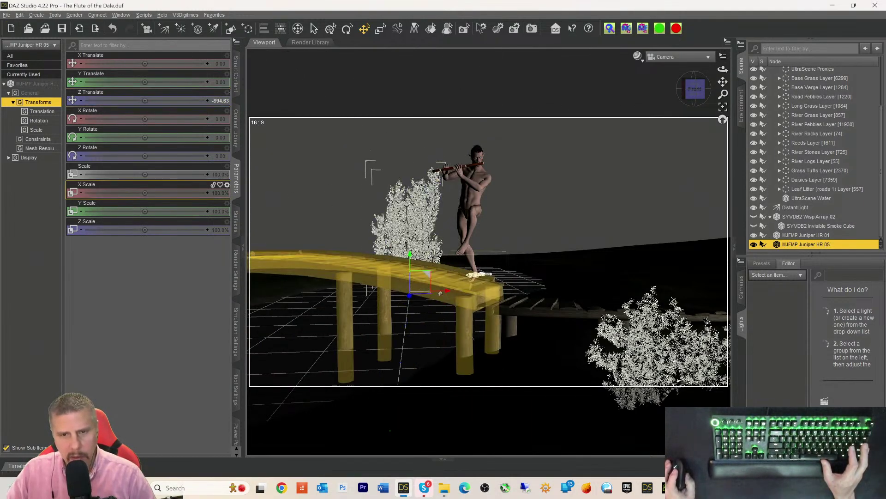
left_click_drag(439, 293, 297, 278)
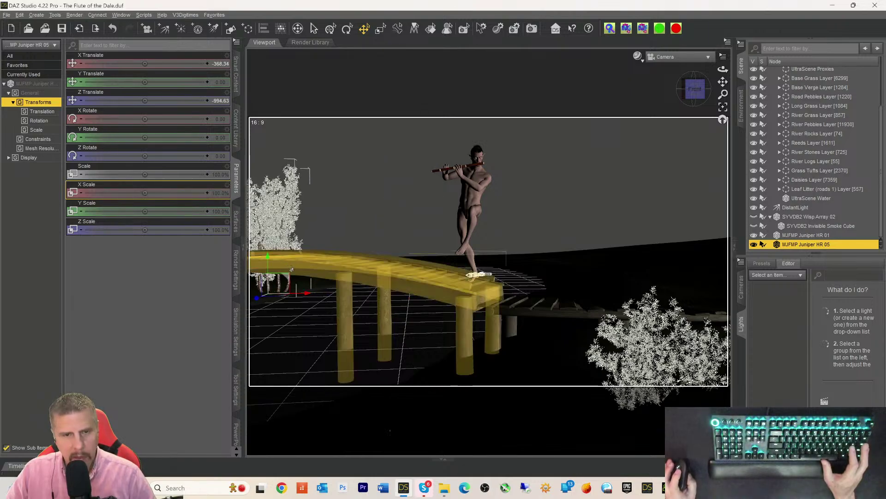
left_click_drag(256, 301, 305, 274)
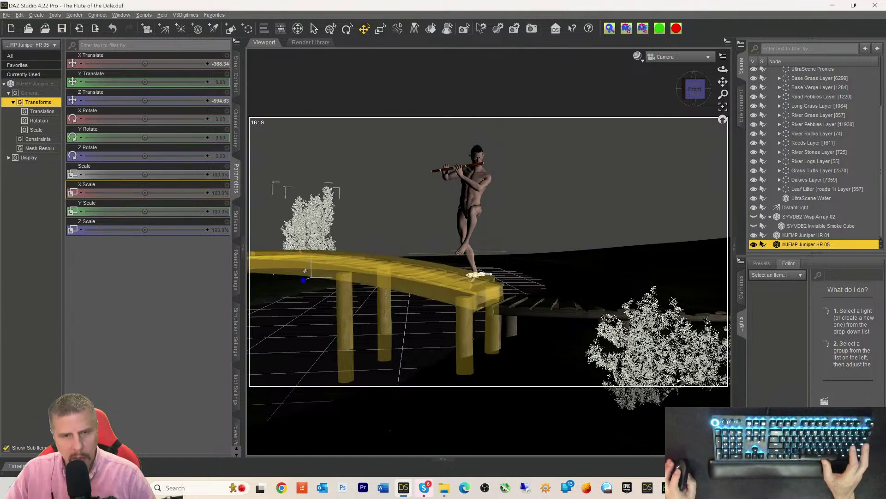
left_click_drag(144, 174, 177, 174)
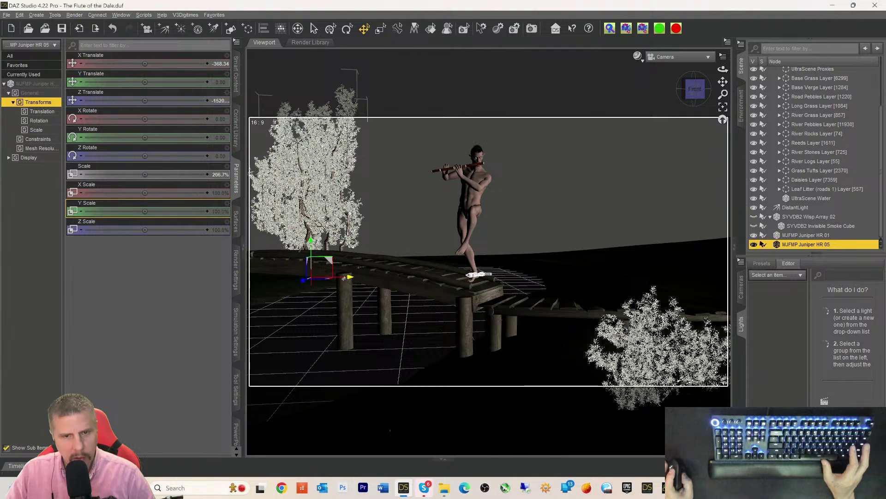
left_click_drag(344, 278, 329, 277)
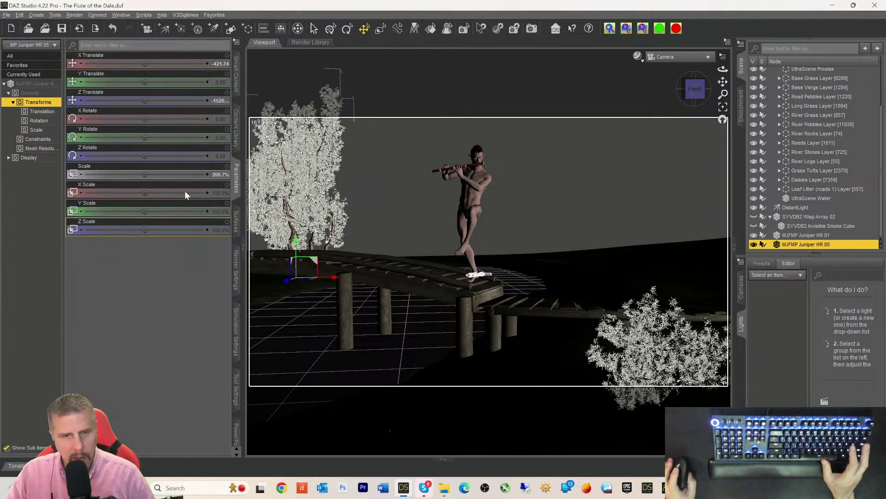
- Load the MJFMP Mediterranean Juniper 10 prop and move it to the right background at about X 743, Y 30, Z -911
left_click(236, 88)
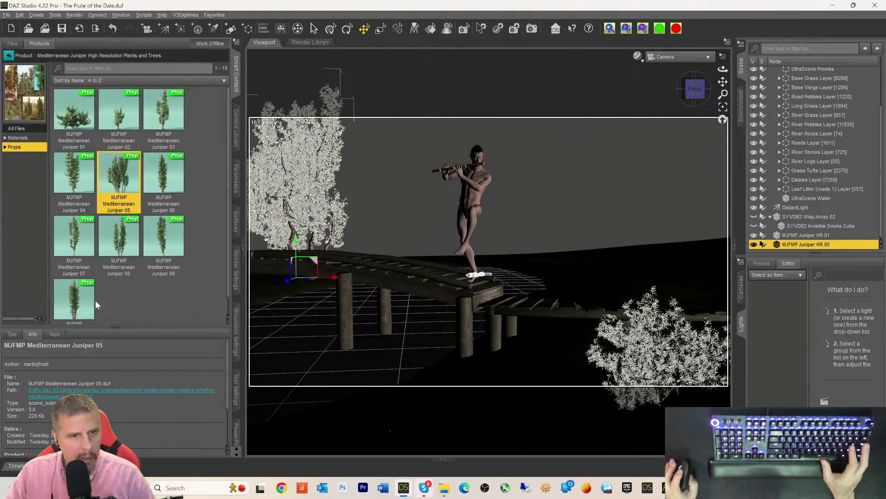
double_click(79, 310)
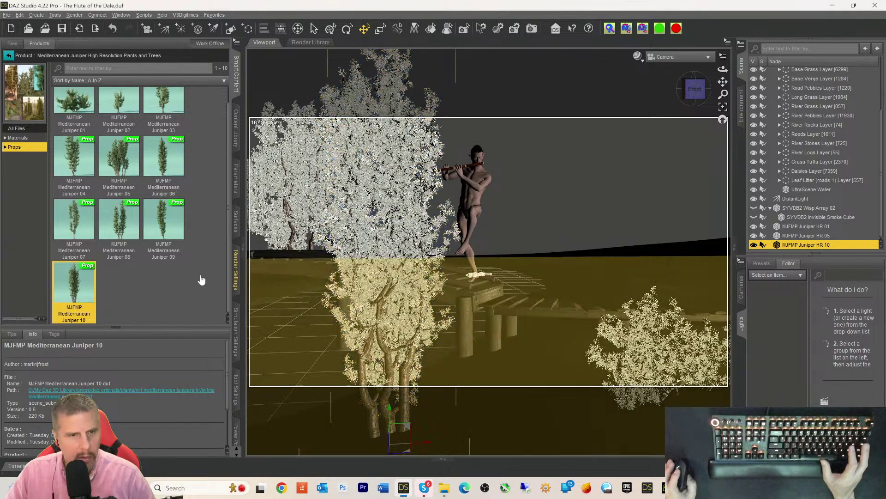
left_click(236, 178)
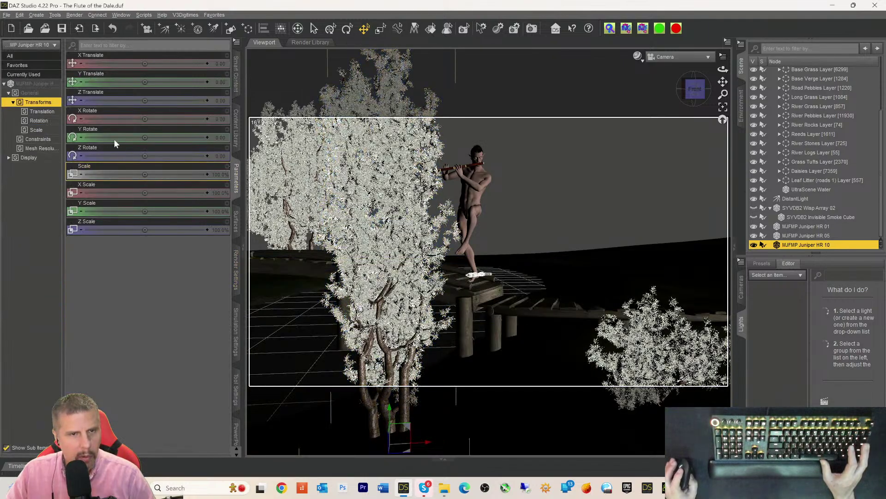
left_click_drag(143, 100, 67, 100)
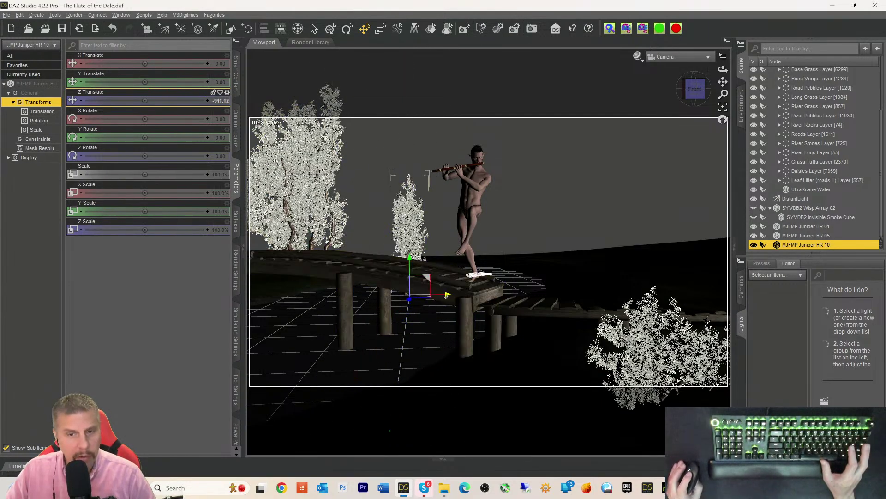
left_click_drag(447, 294, 711, 289)
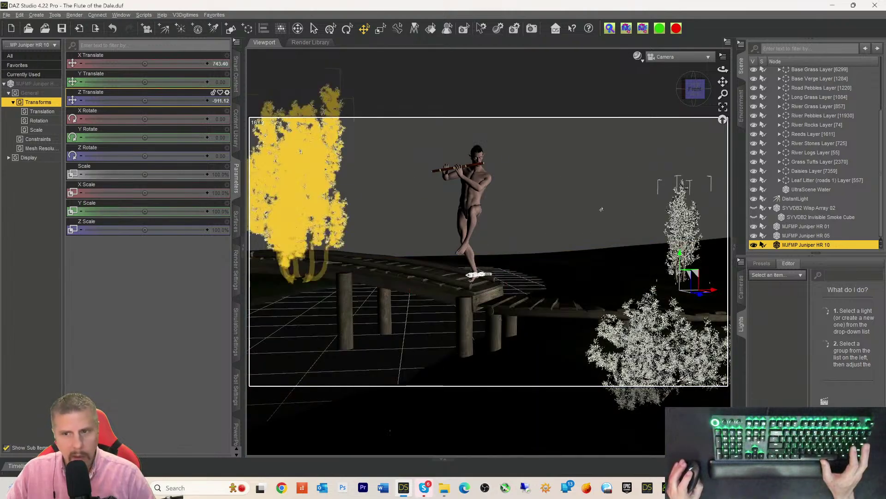
mouse_move(678, 256)
left_mouse_down()
mouse_move(680, 234)
mouse_move(680, 243)
left_mouse_up()
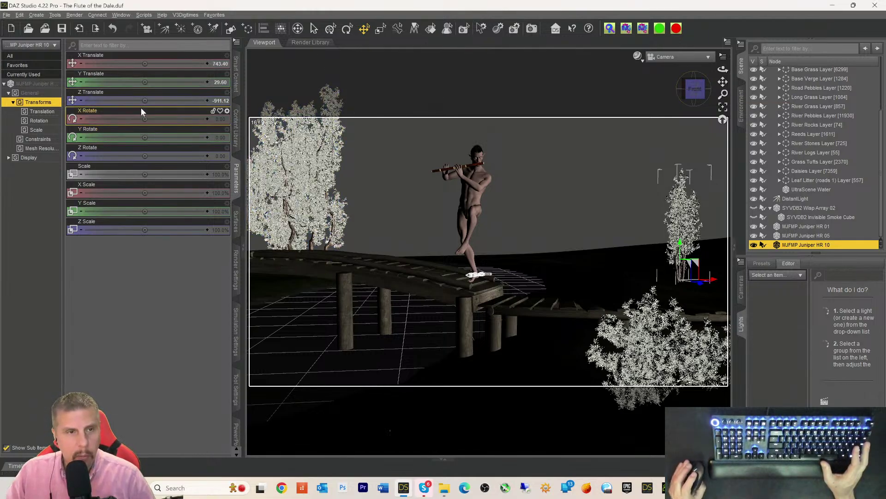
- Scale the MJFMP Juniper HR 10 tree to about 192% and shift it slightly toward the elf, to about X 735
mouse_move(157, 98)
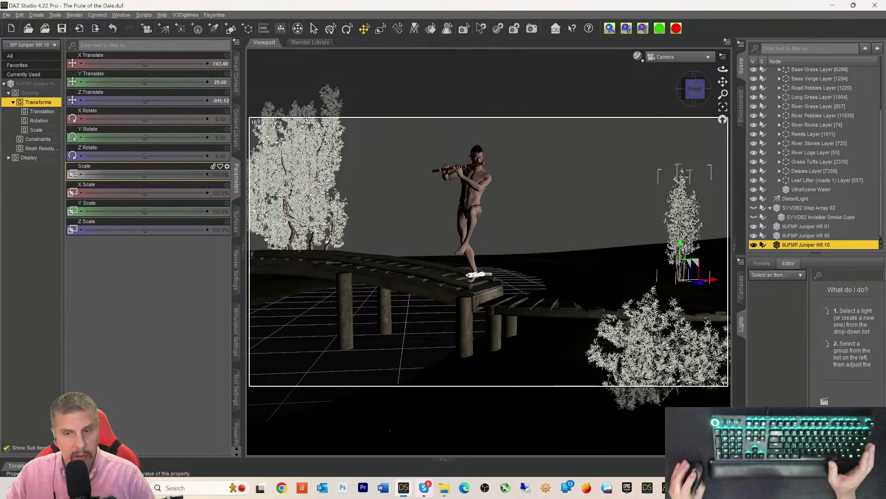
left_click_drag(145, 175, 175, 174)
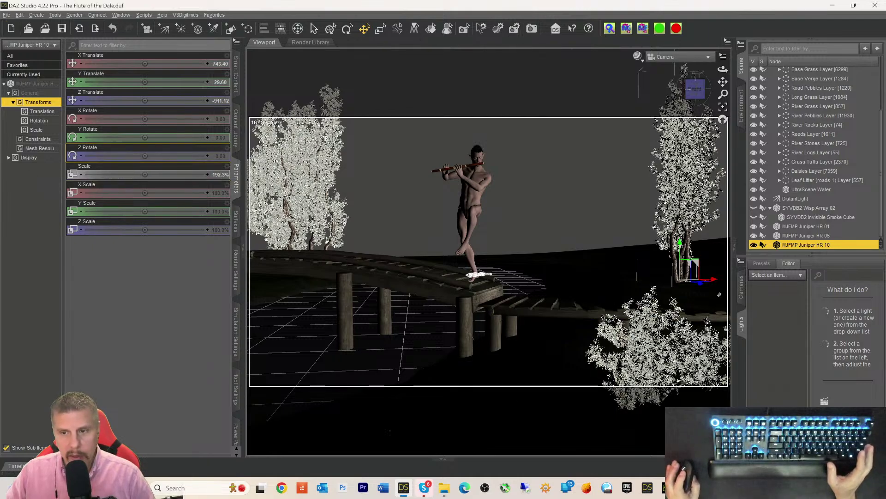
left_click_drag(722, 282, 713, 288)
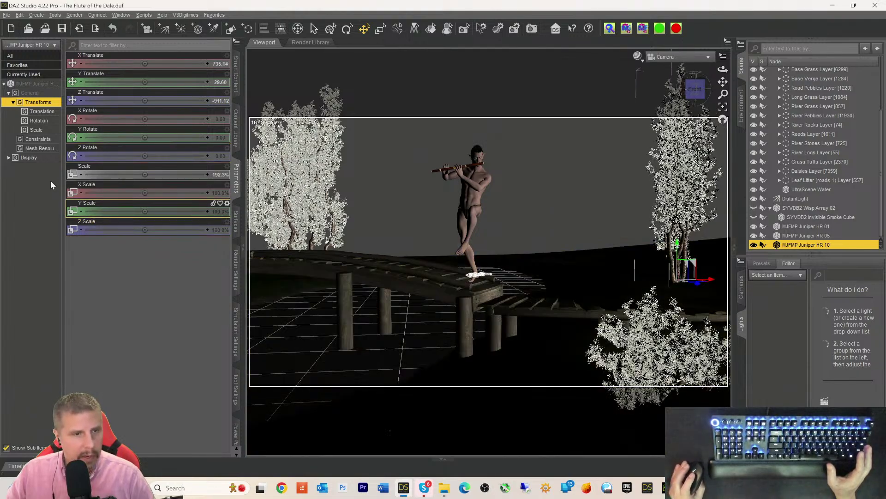
- Load the MJFMP Mediterranean Juniper 08 prop and move it to the background right of the elf, about X 555, Z -1522
left_click(236, 74)
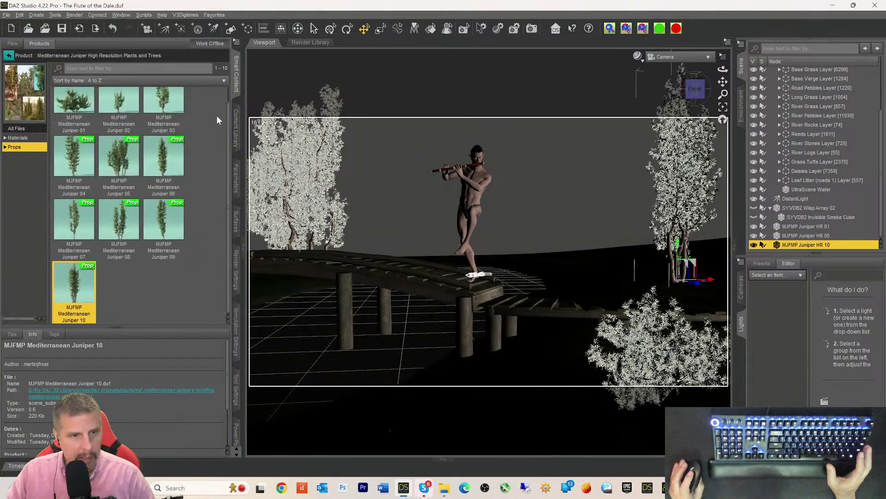
double_click(128, 216)
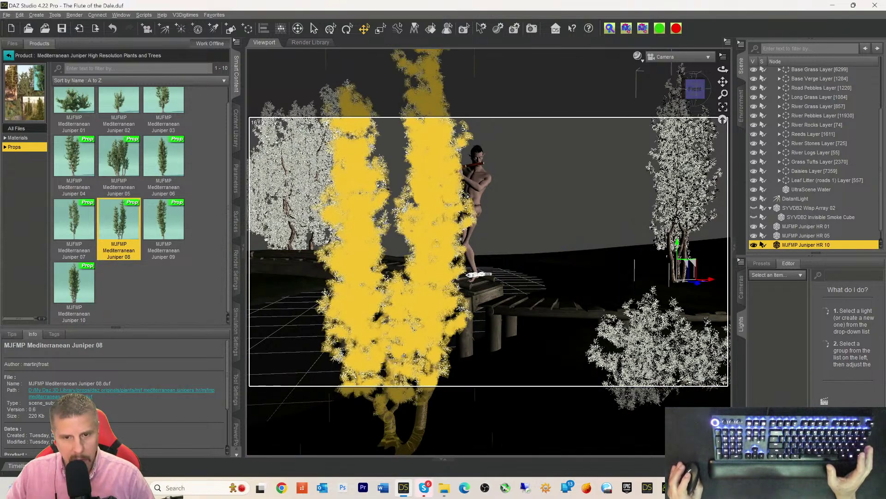
scroll(812, 226, "down", 2)
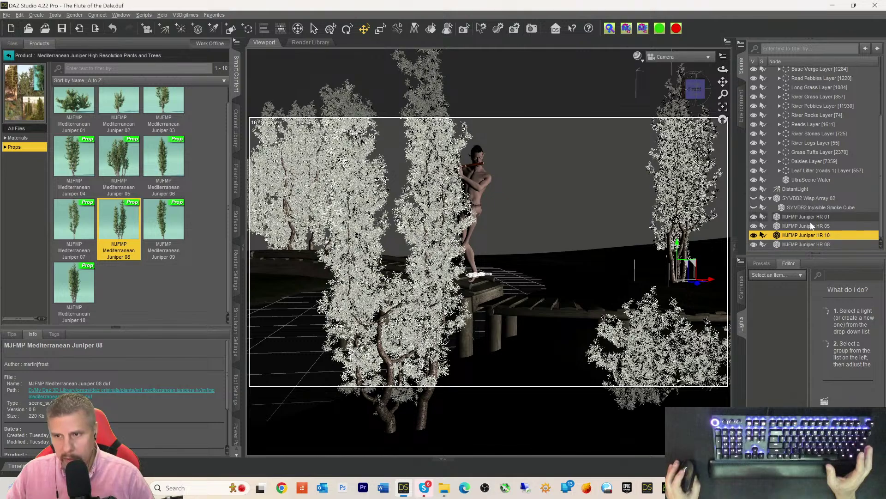
left_click(796, 244)
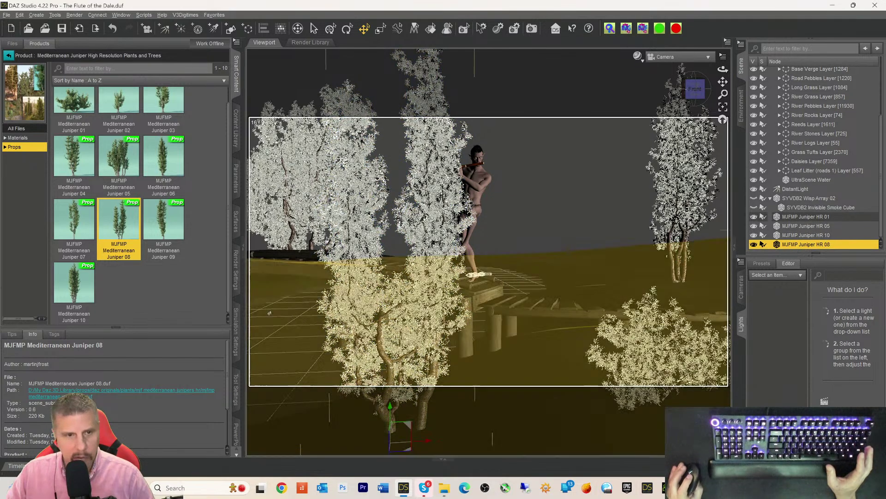
left_click(234, 180)
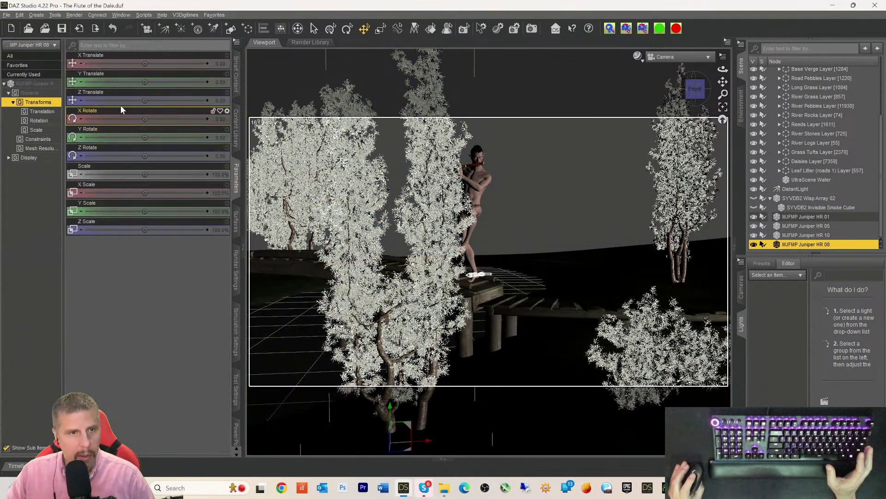
left_click_drag(144, 100, 102, 101)
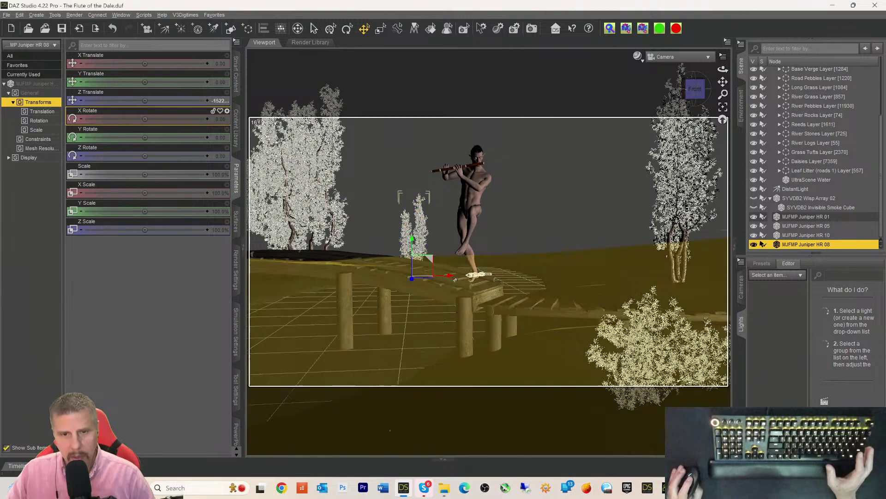
left_click_drag(449, 276, 623, 274)
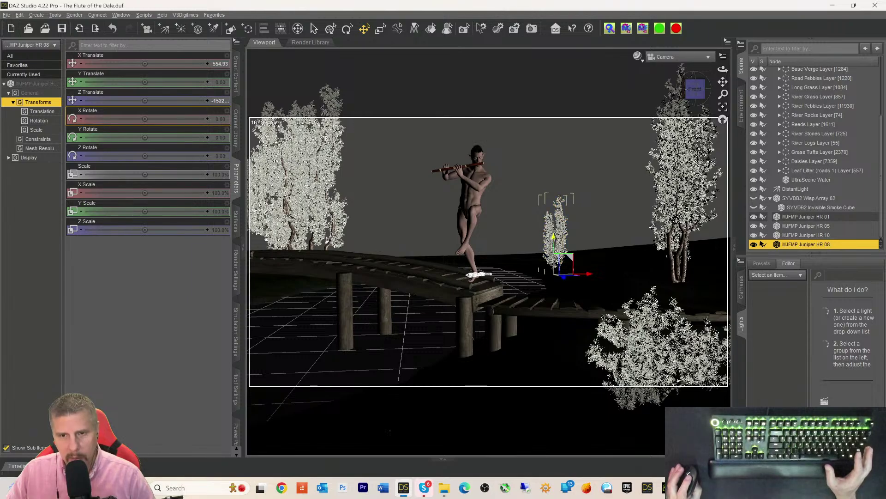
- Raise the MJFMP Juniper HR 08 tree slightly and enlarge it to roughly match the height of the neighbouring junipers
left_click_drag(554, 236, 554, 233)
mouse_move(145, 174)
left_mouse_down()
mouse_move(180, 174)
mouse_move(148, 174)
left_mouse_up()
mouse_move(149, 174)
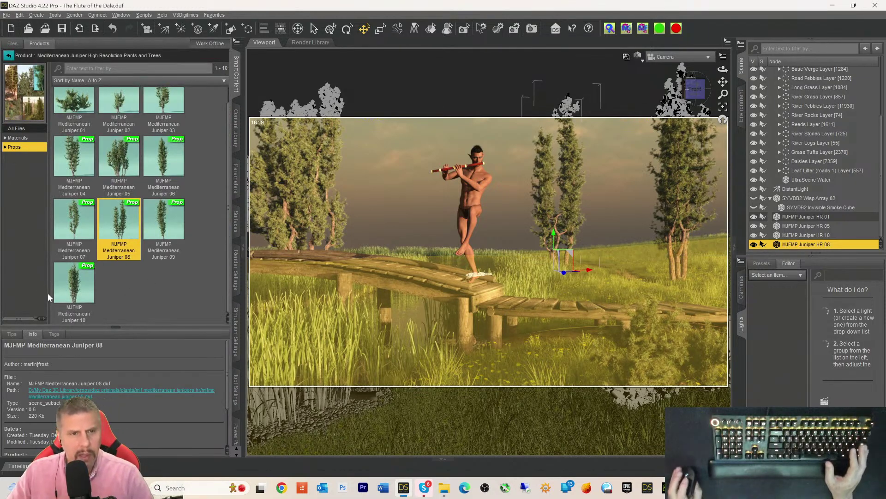
- Switch the viewport out of the Iray preview and load the MJFMP Mediterranean Juniper 03 prop
key("ctrl+9")
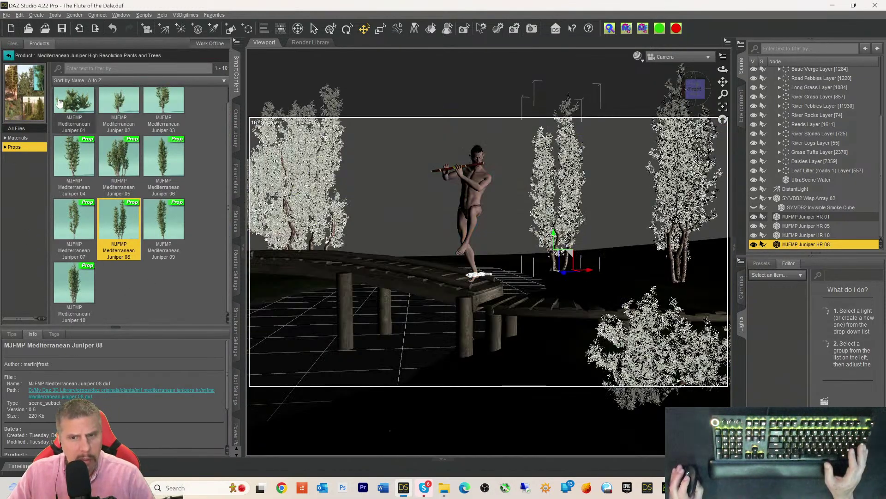
mouse_move(72, 102)
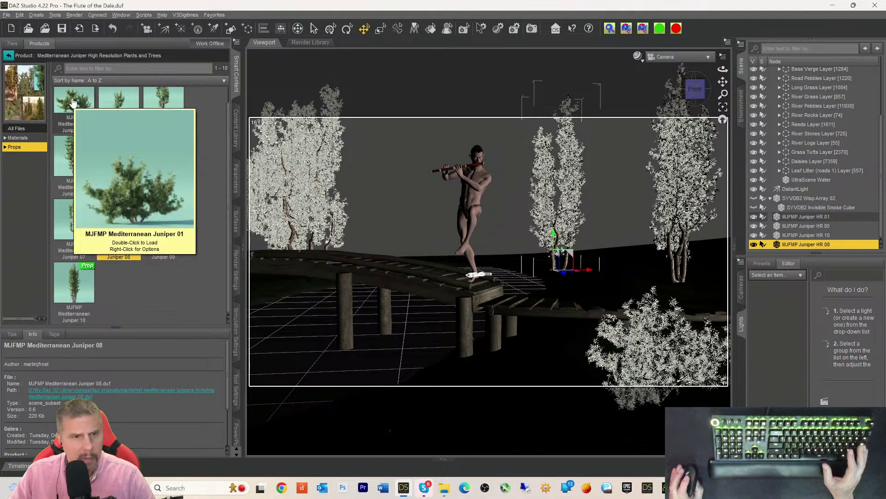
scroll(169, 112, "up", 1)
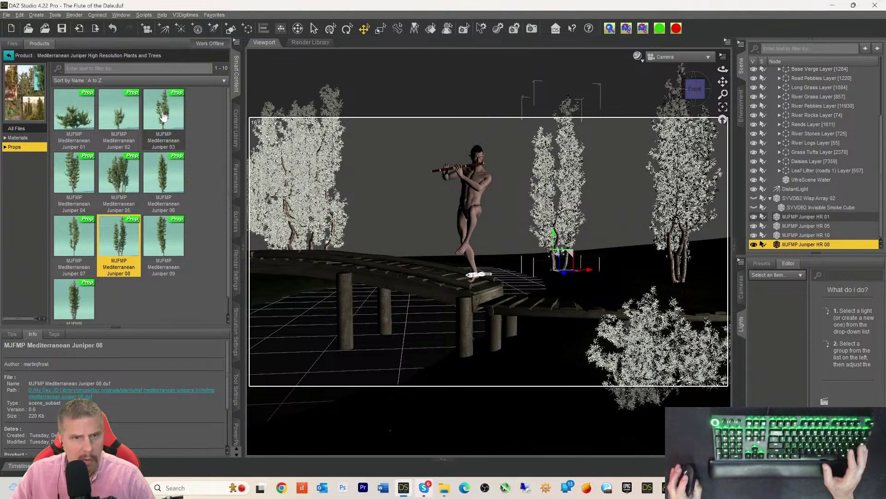
mouse_move(164, 117)
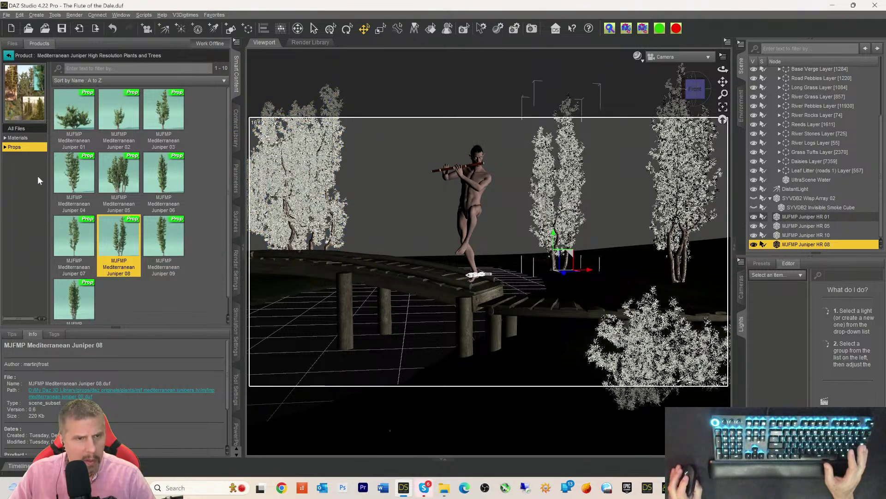
left_click(19, 139)
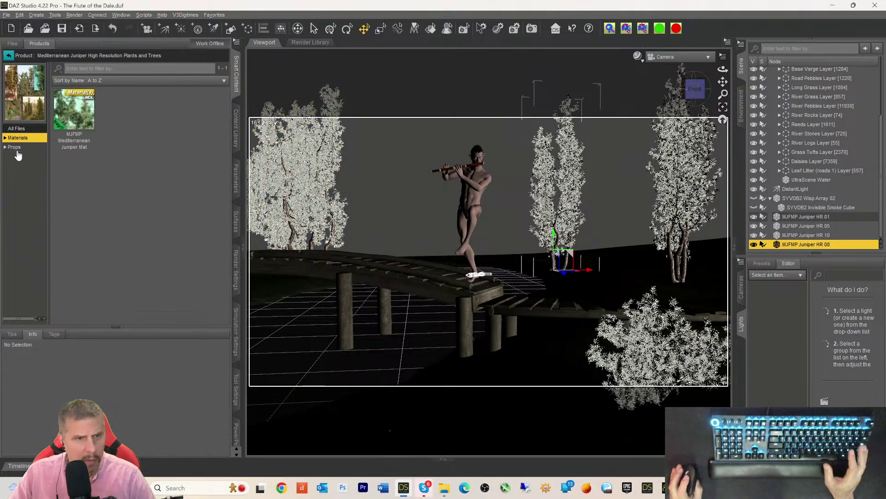
left_click(15, 148)
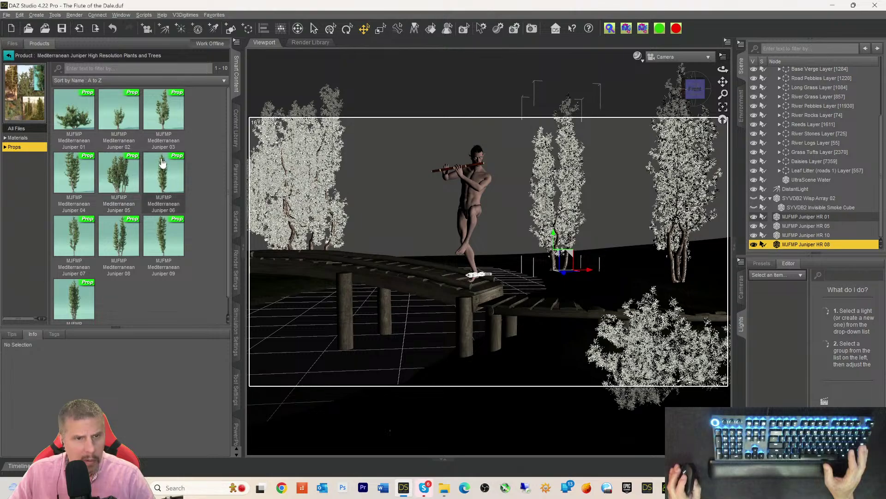
double_click(162, 117)
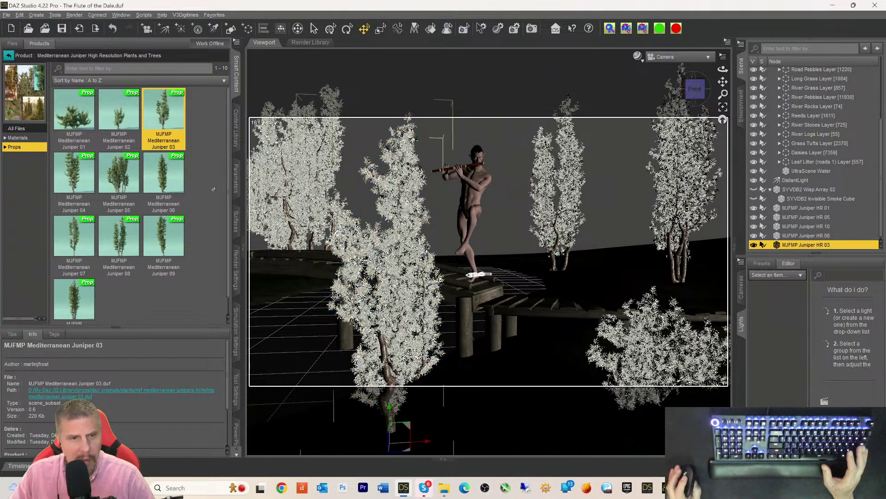
- Move the MJFMP Juniper HR 03 tree between the two right background trees, at about X 1025, Y 5, Z -2123
left_click(235, 178)
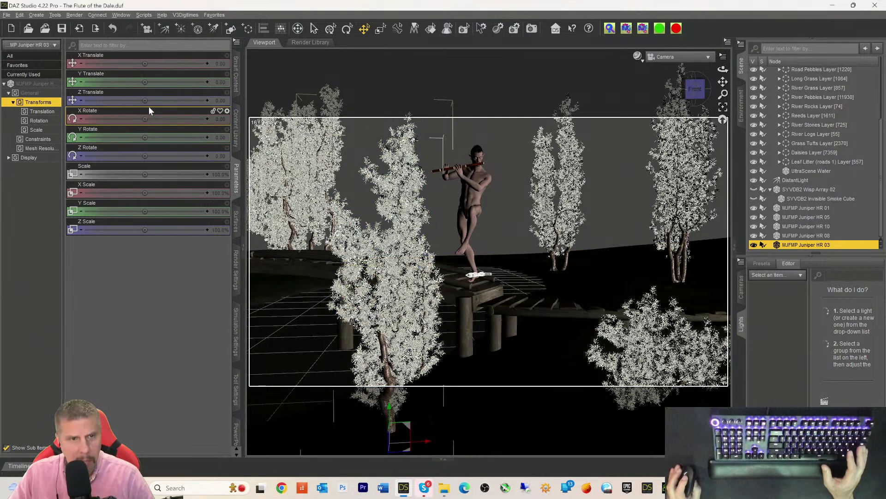
left_click_drag(164, 101, 101, 100)
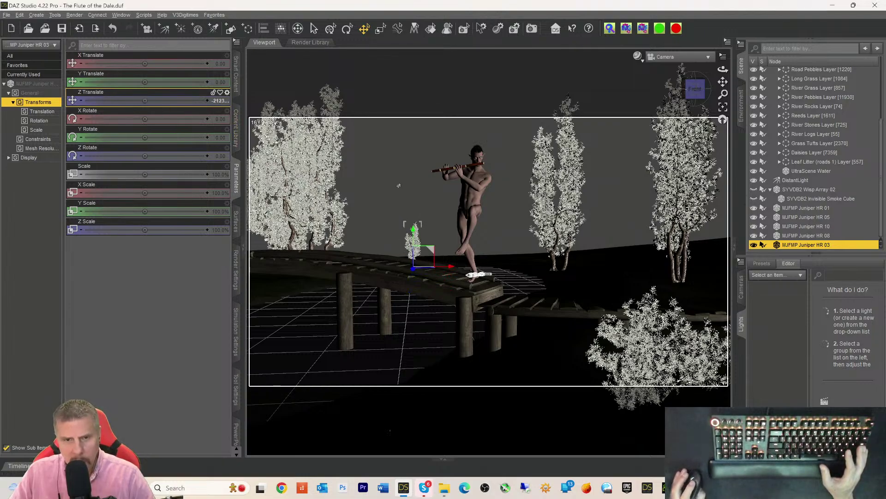
left_click_drag(448, 266, 639, 259)
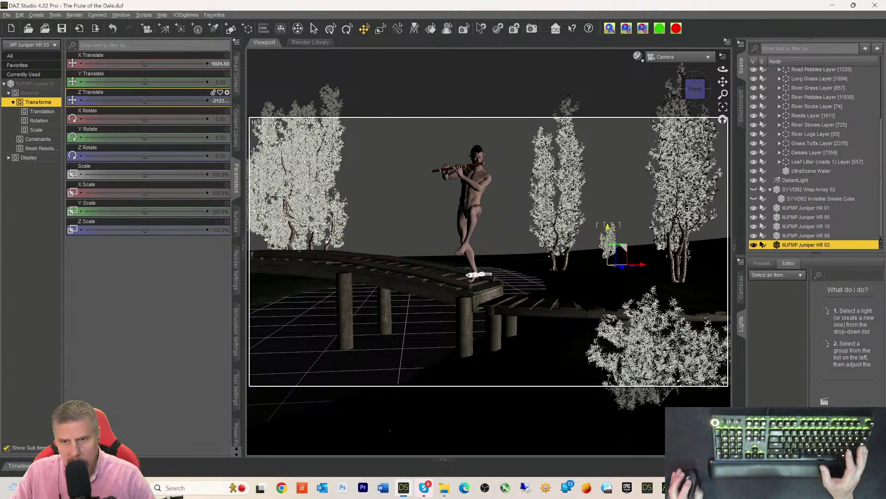
left_click_drag(607, 226, 608, 214)
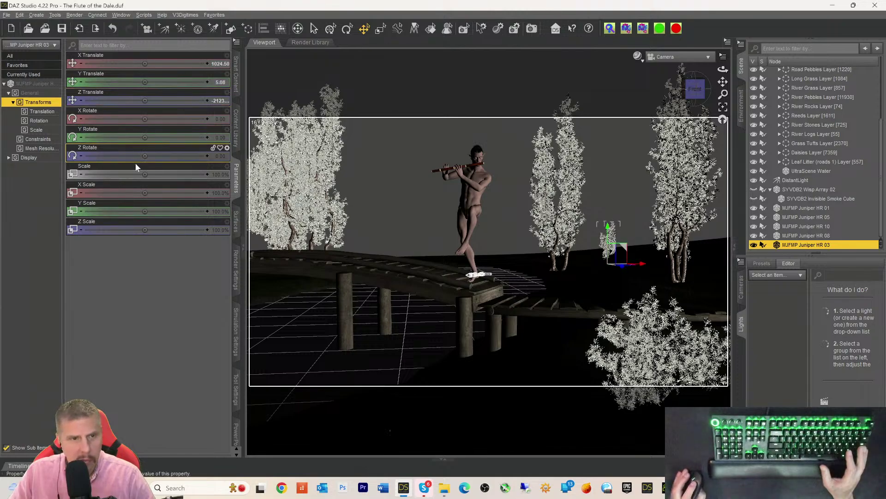
- Scale the MJFMP Juniper HR 03 tree to about 484% and load the MJFMP Mediterranean Juniper 04 prop
left_click_drag(145, 174, 185, 174)
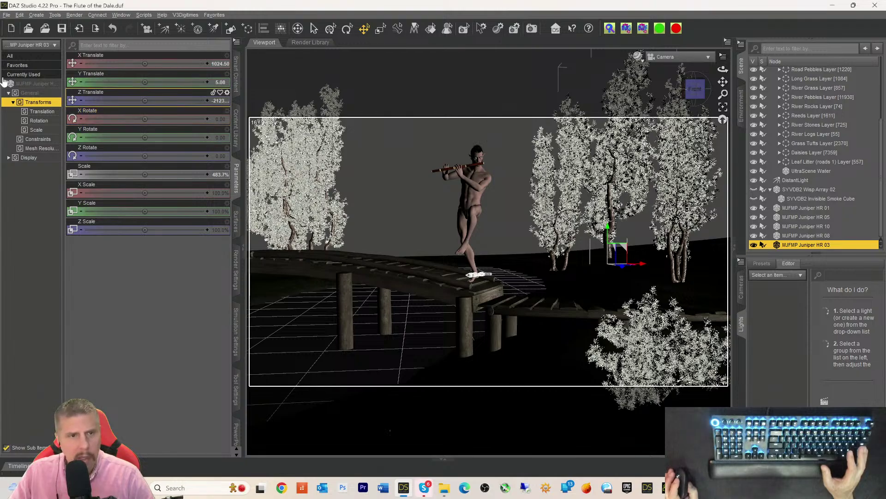
left_click(237, 77)
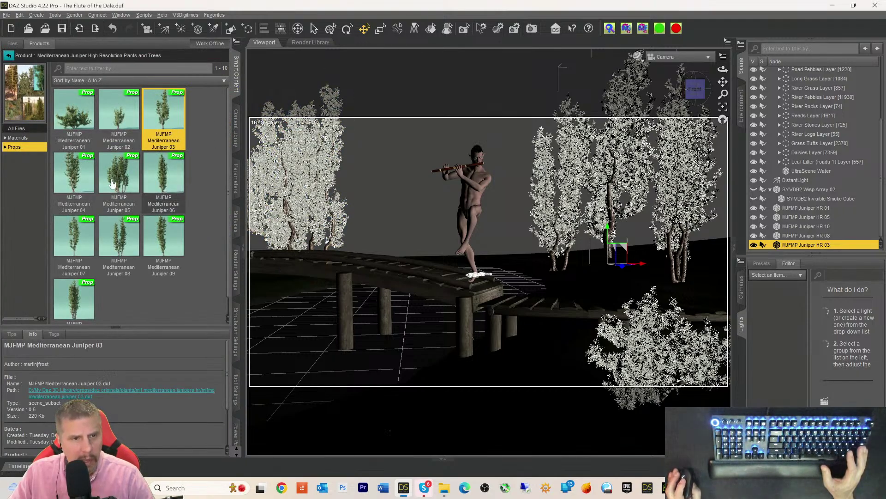
double_click(83, 175)
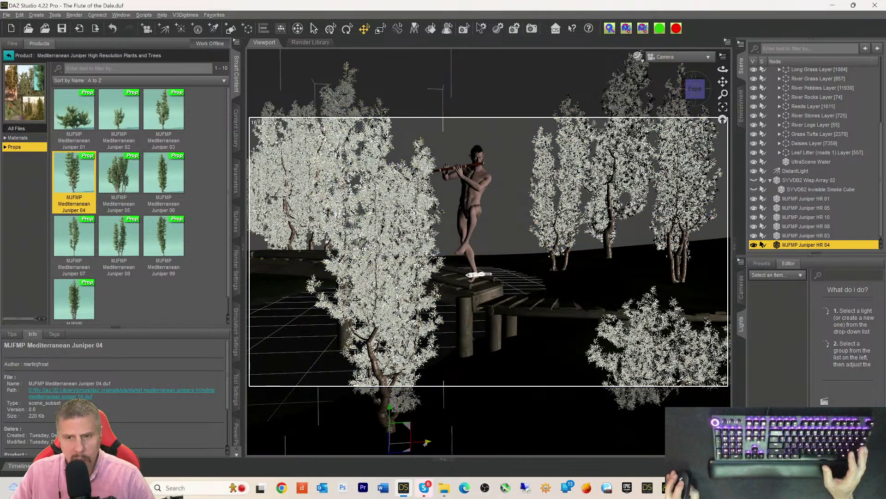
- Move the MJFMP Juniper HR 04 tree sideways out of the camera frame and switch to a perspective view from the left
left_click_drag(426, 444, 837, 439)
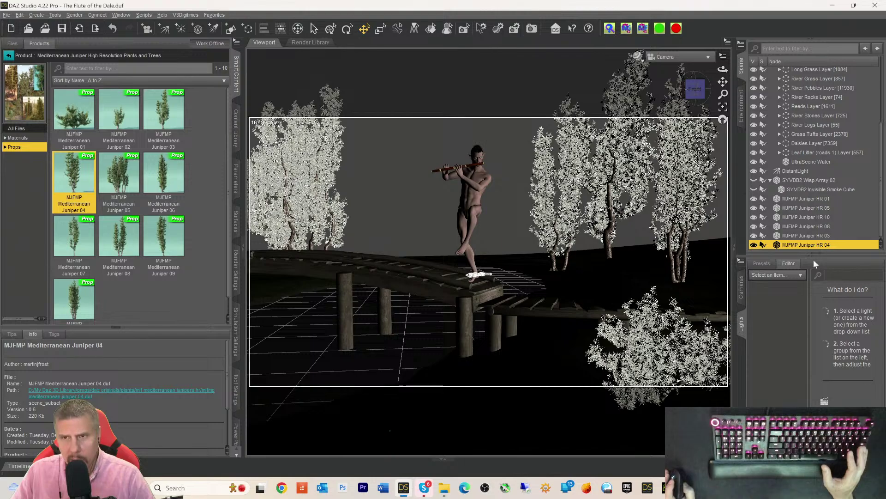
left_click(708, 57)
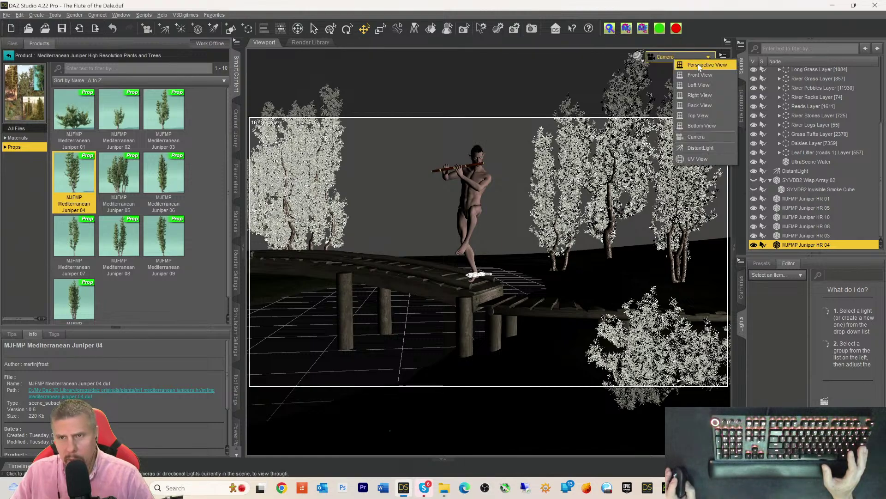
left_click(697, 64)
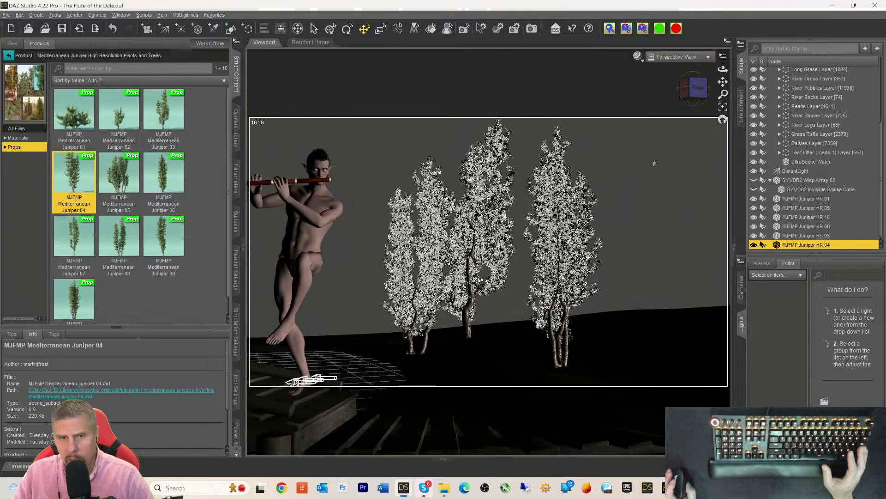
left_click(698, 90)
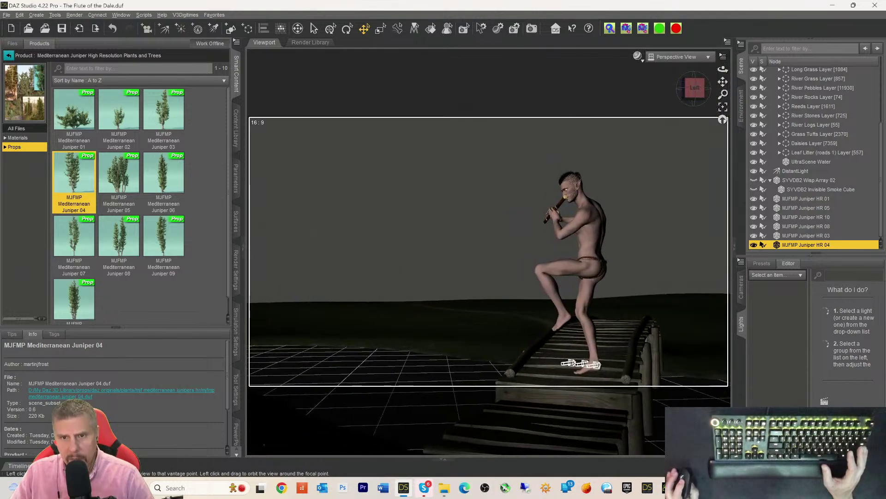
scroll(673, 154, "down", 5)
scroll(678, 104, "down", 6)
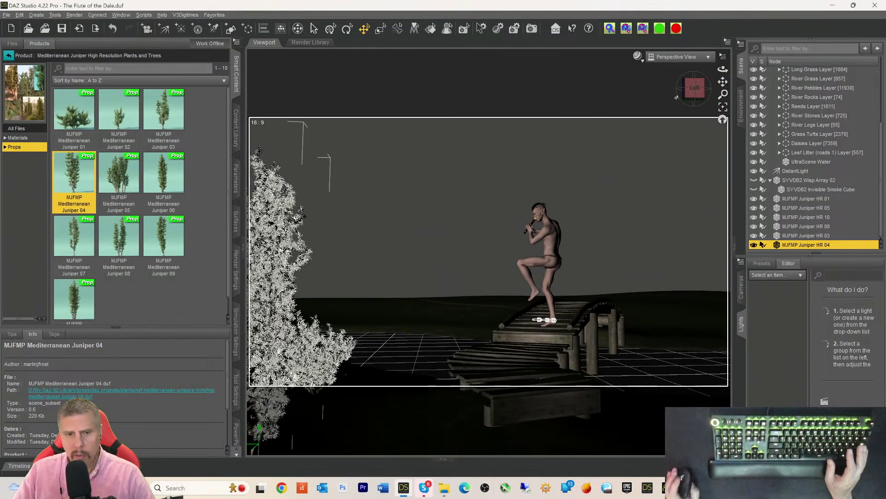
scroll(677, 92, "down", 6)
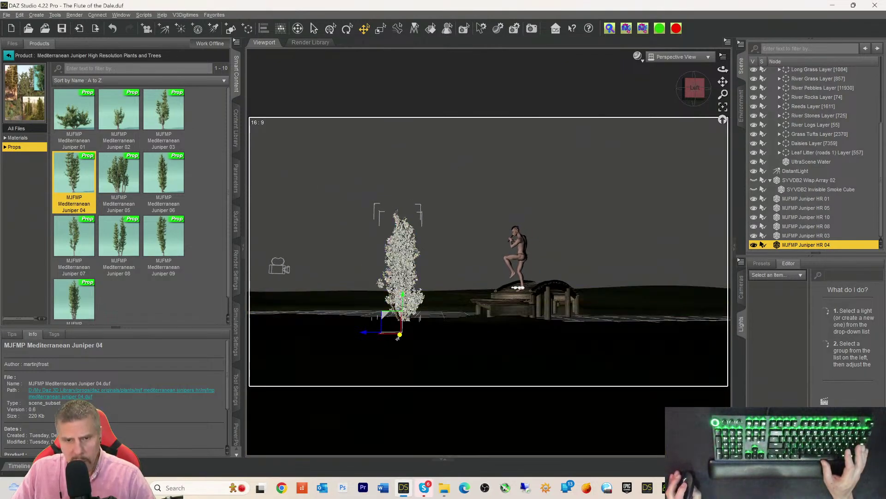
- Place the MJFMP Juniper HR 04 tree beside the scene near the camera, at about X 971, Y 44, Z 161
left_click_drag(398, 339, 318, 390)
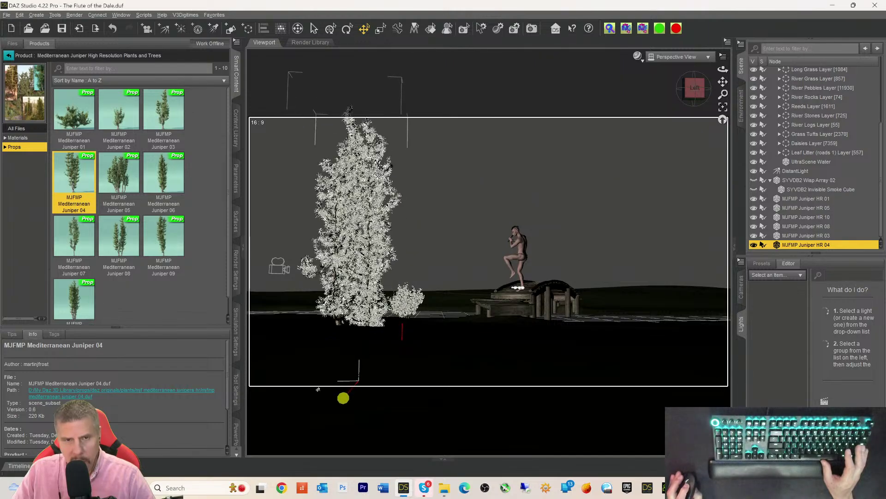
scroll(443, 204, "down", 6)
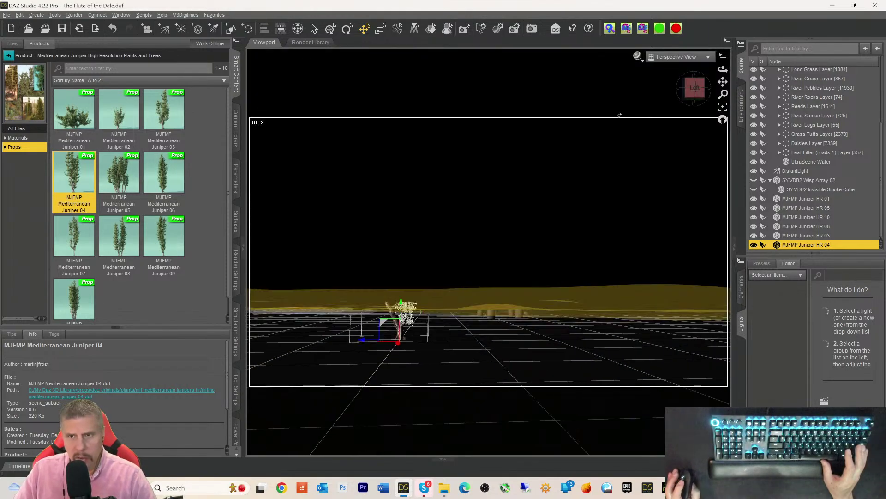
left_click_drag(723, 82, 723, 123)
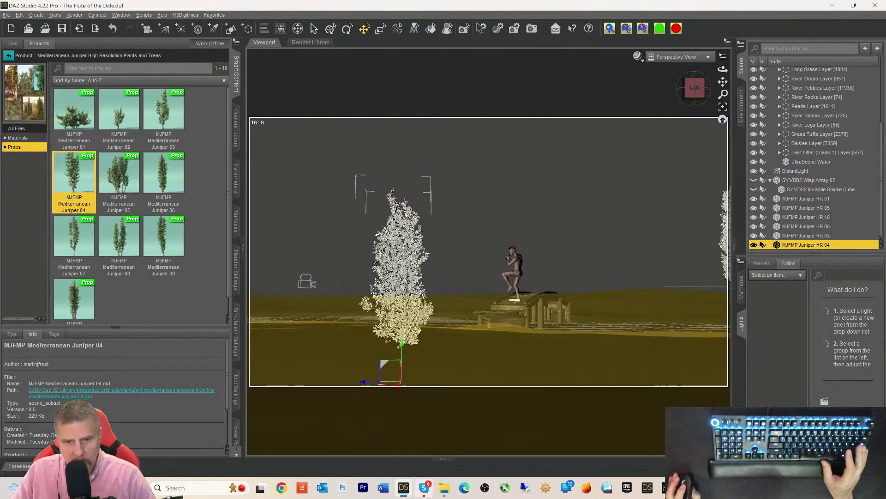
left_click(403, 347)
left_click(395, 280)
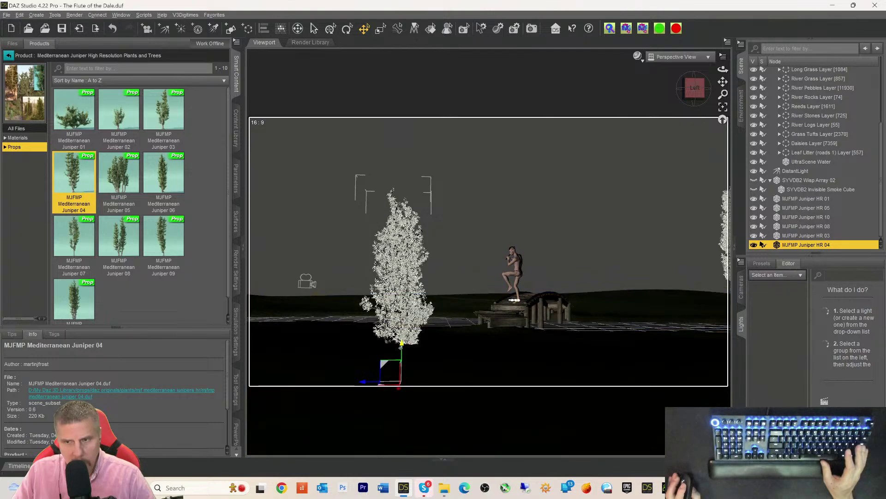
left_click_drag(402, 342, 402, 309)
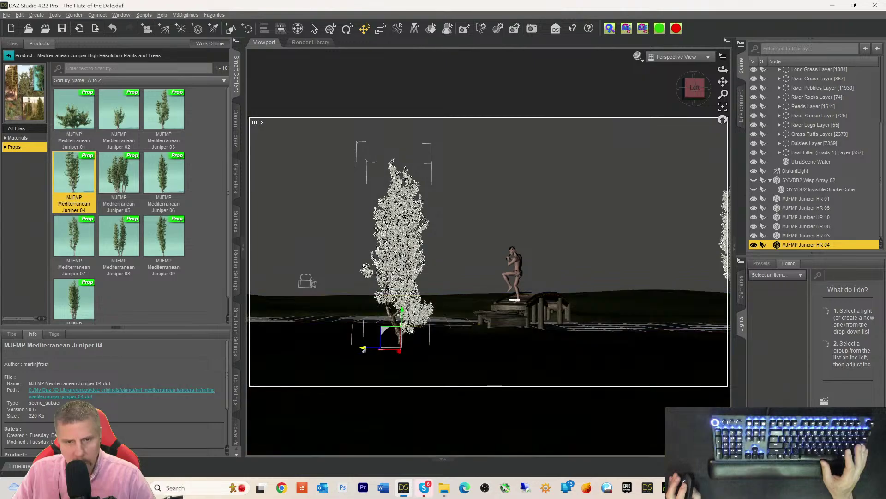
left_click_drag(363, 349, 234, 349)
- Duplicate the MJFMP Juniper HR 04 node hierarchy and shift the original tree along the row to about Z 44
left_click(20, 17)
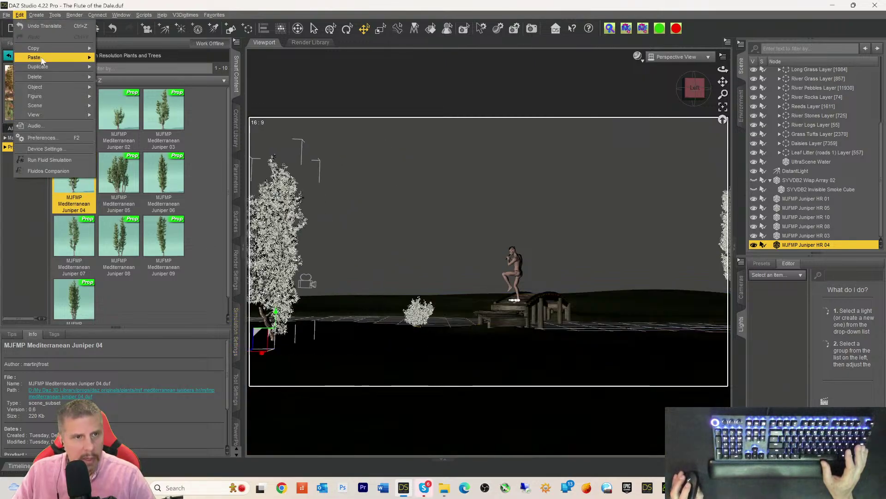
mouse_move(46, 67)
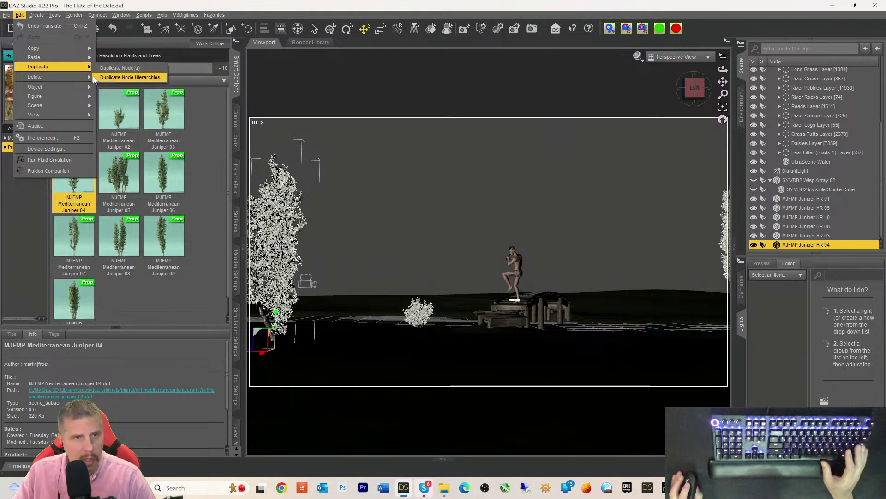
left_click(96, 77)
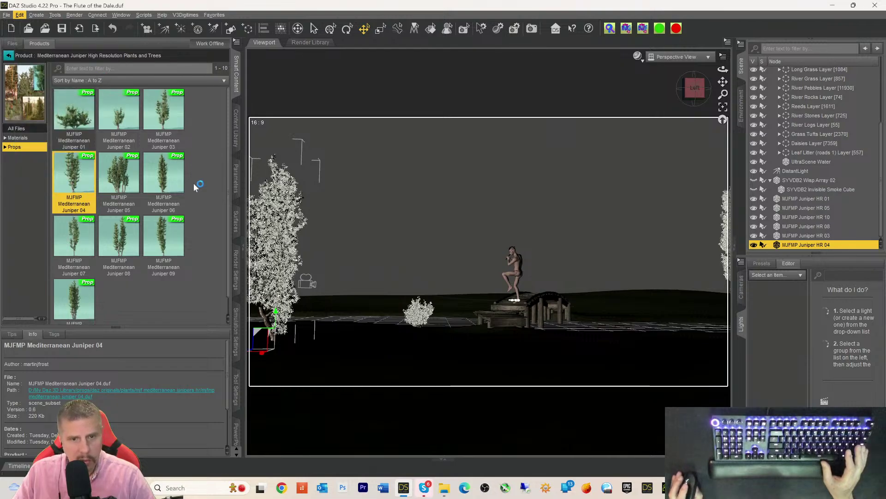
left_click(236, 178)
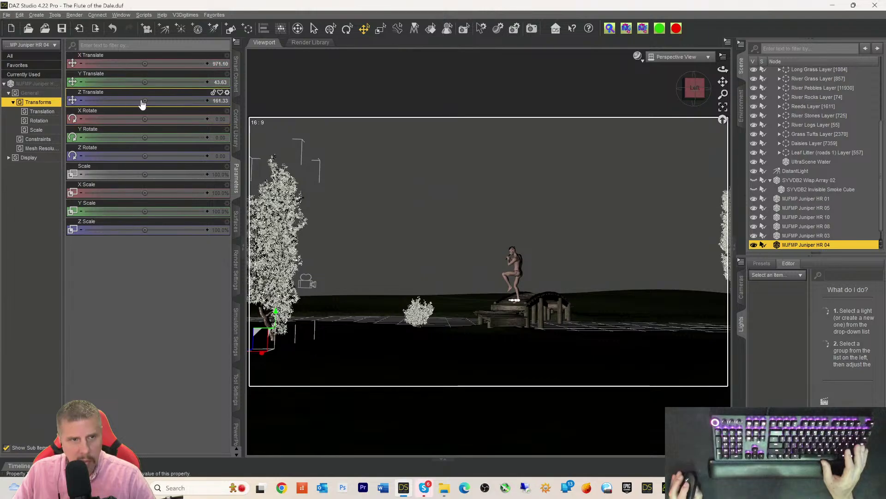
left_click_drag(144, 100, 115, 100)
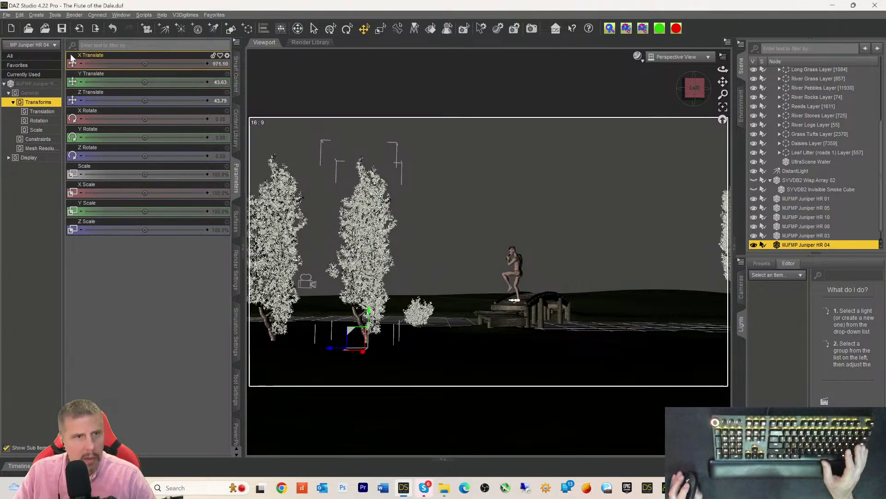
- Duplicate the MJFMP Juniper HR 04 hierarchy again and move the original tree to about Z -86
left_click(19, 15)
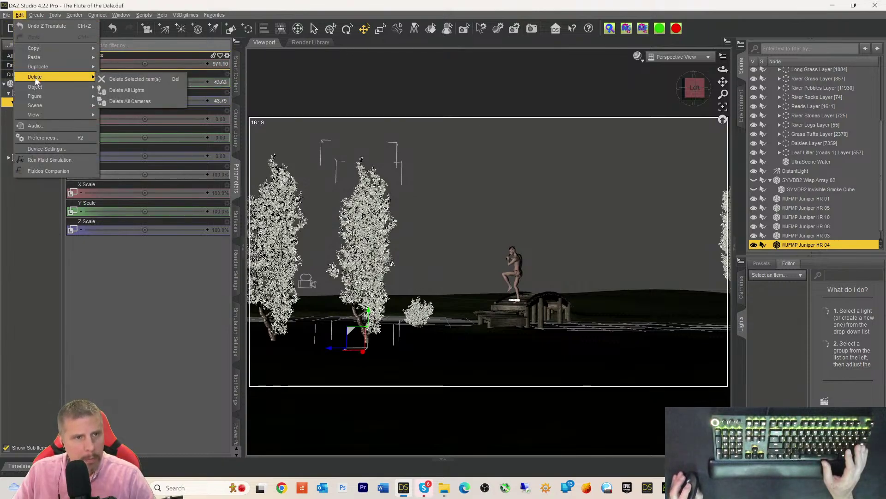
mouse_move(46, 69)
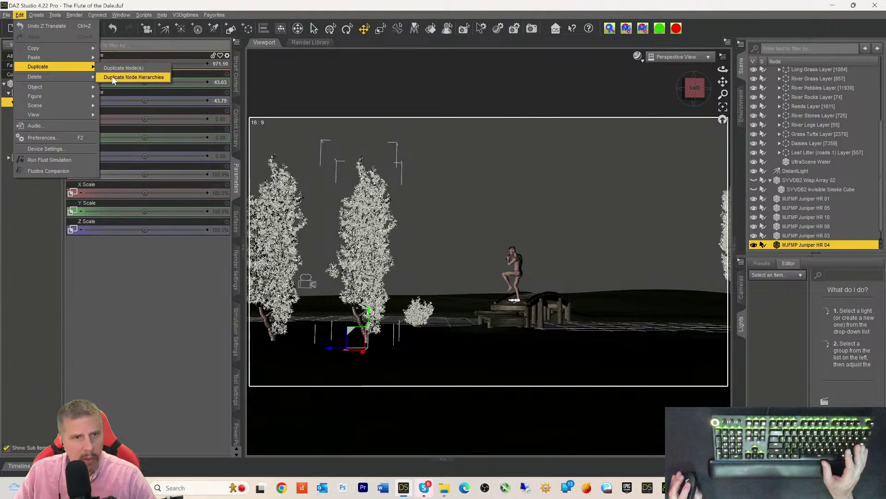
left_click(116, 78)
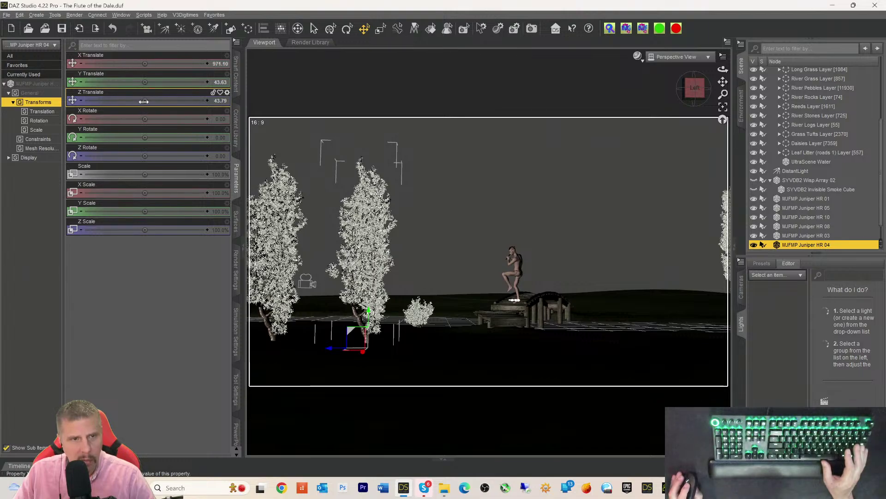
left_click_drag(144, 101, 95, 101)
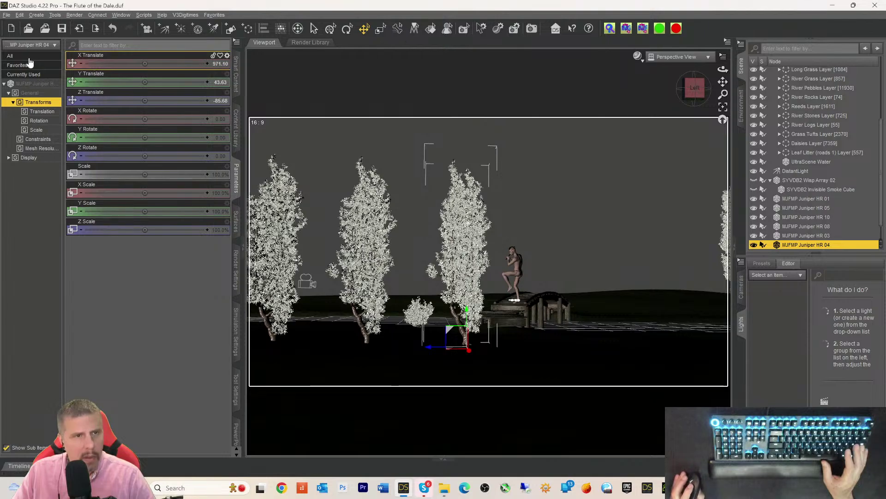
- Make another hierarchy duplicate of MJFMP Juniper HR 04 and move the original tree to about Z -225
left_click(19, 15)
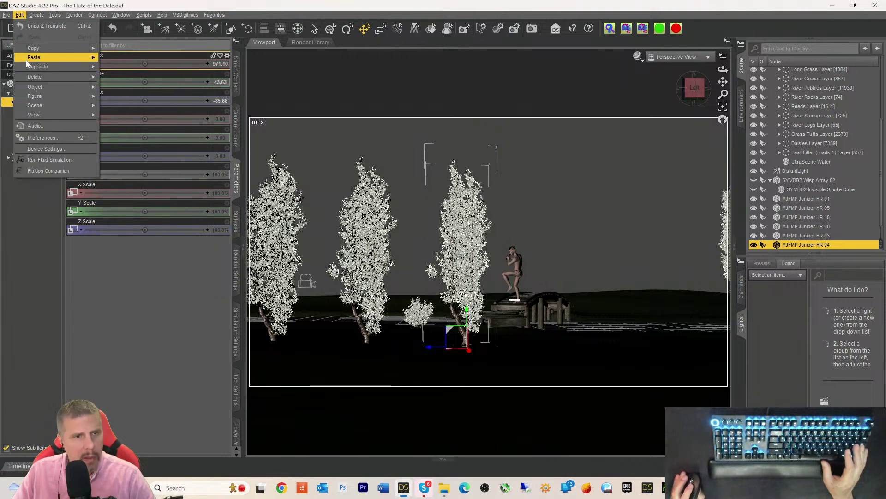
left_click(111, 77)
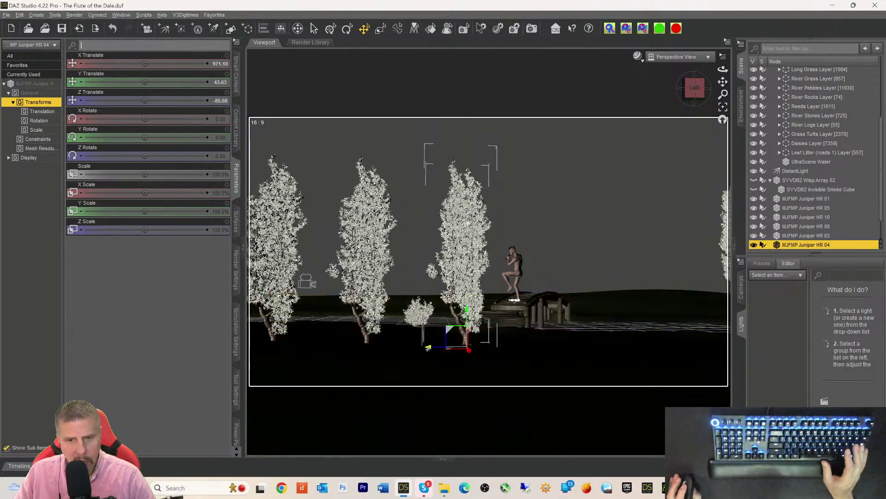
left_click_drag(429, 347, 492, 347)
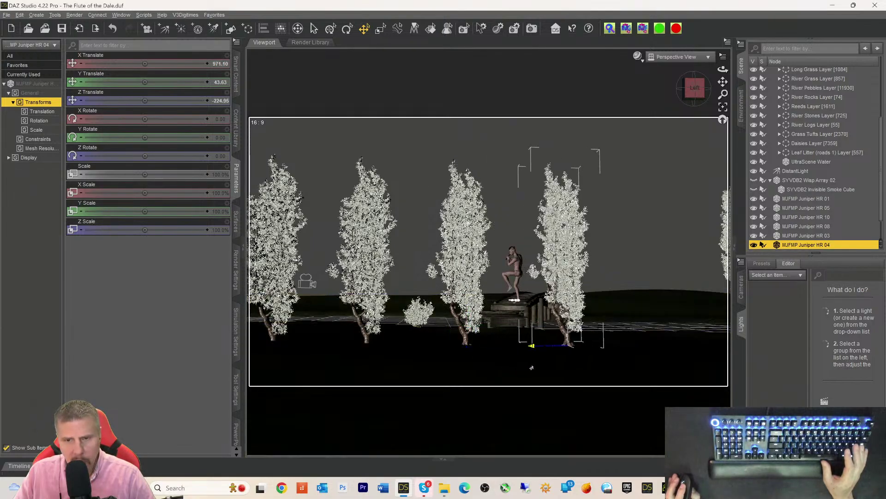
- Create a fourth hierarchy duplicate of MJFMP Juniper HR 04 and move the original tree to about Z -386
left_click(24, 15)
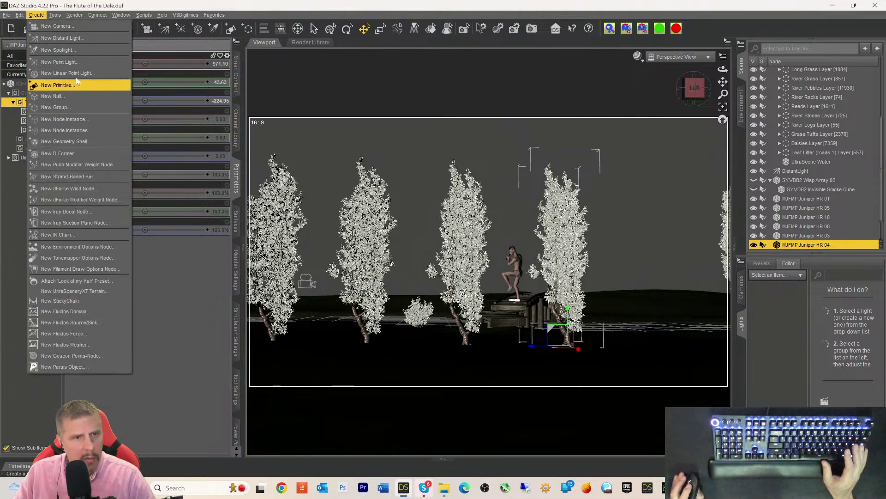
mouse_move(19, 14)
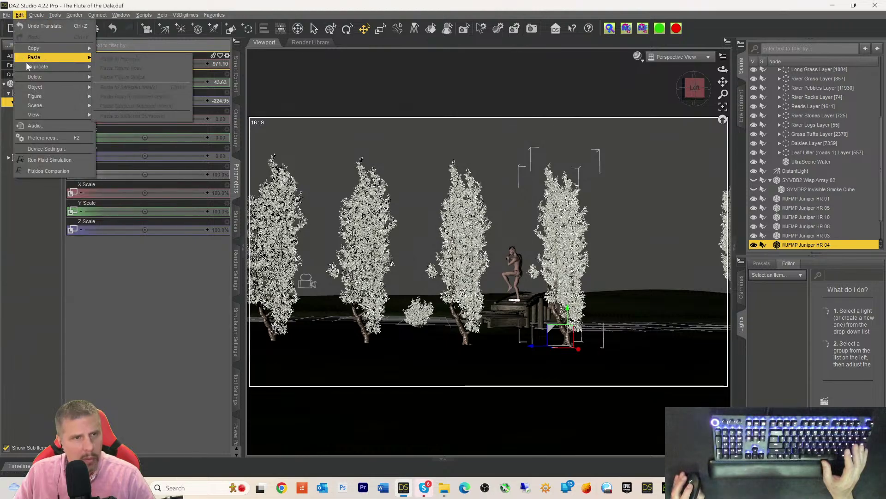
mouse_move(63, 72)
left_click(125, 77)
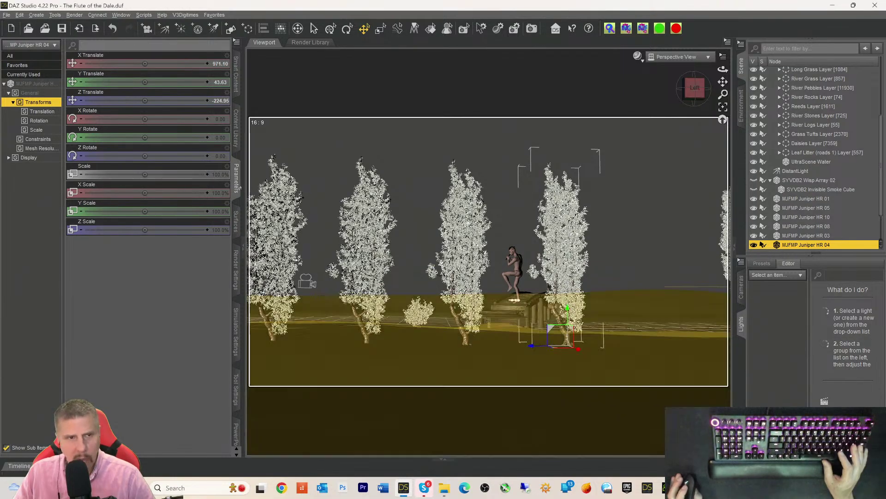
left_click_drag(145, 100, 114, 100)
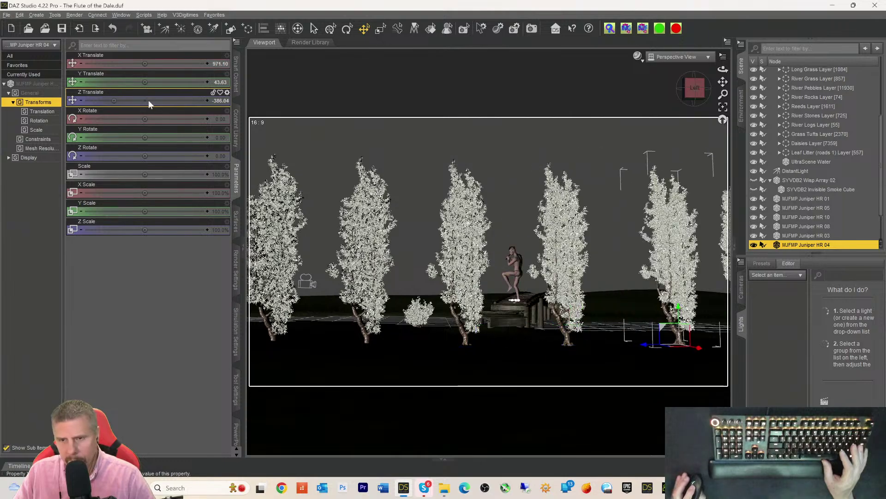
- Group MJFMP Juniper HR 04 and its four duplicates (2) to (5) into a new group labelled Juniper GR1
scroll(557, 240, "down", 2)
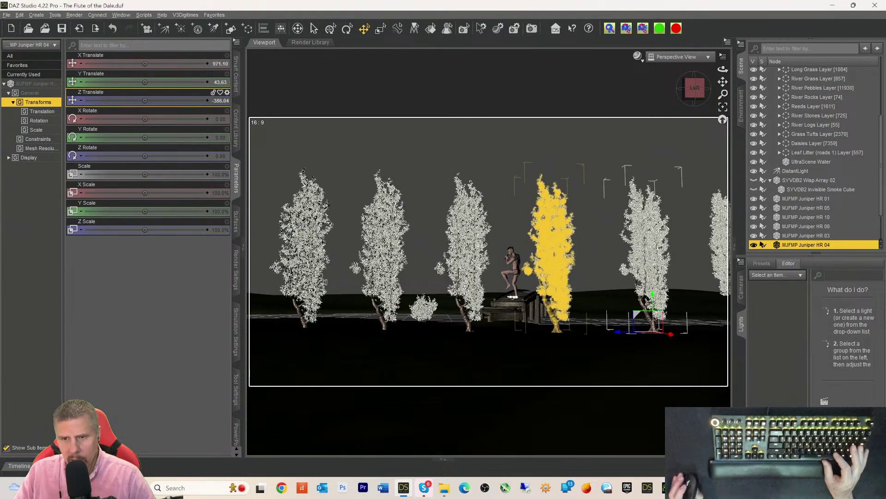
scroll(542, 212, "down", 4)
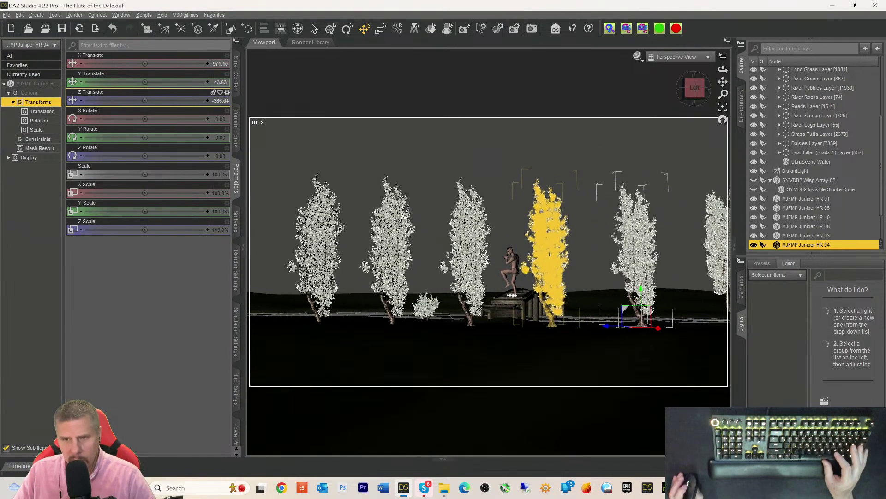
left_click_drag(542, 211, 653, 145, "alt")
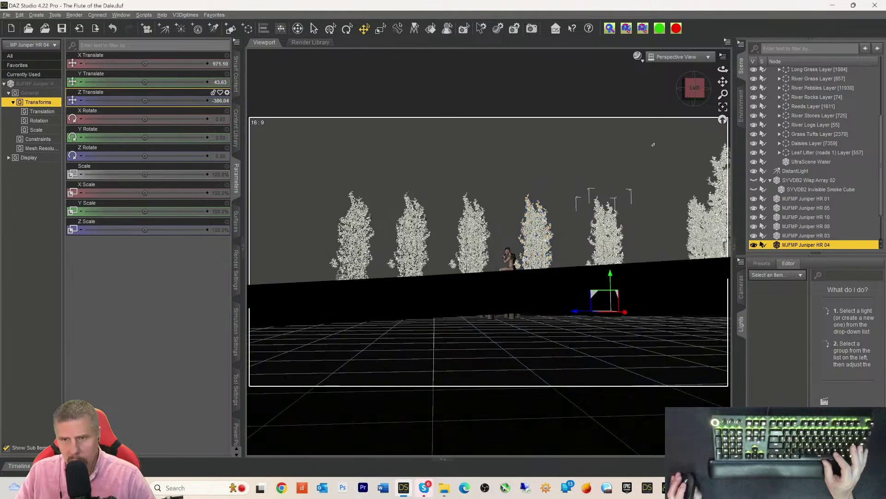
left_click_drag(697, 96, 644, 133)
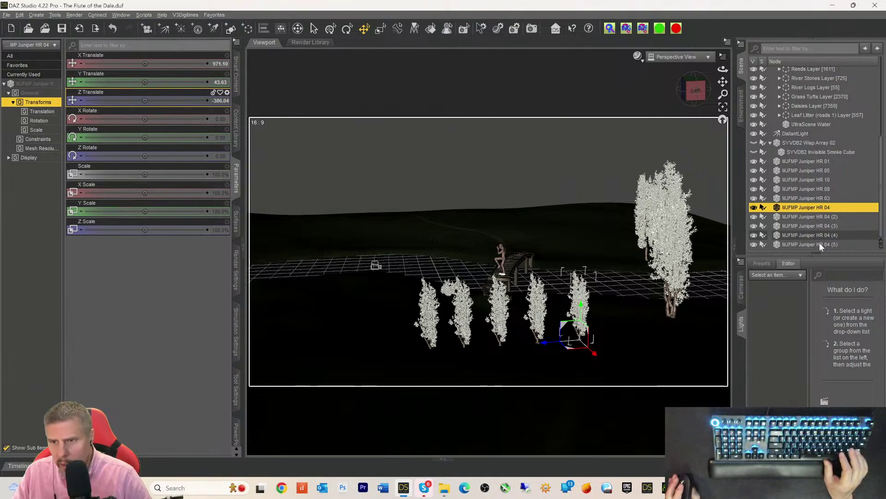
left_click(810, 244)
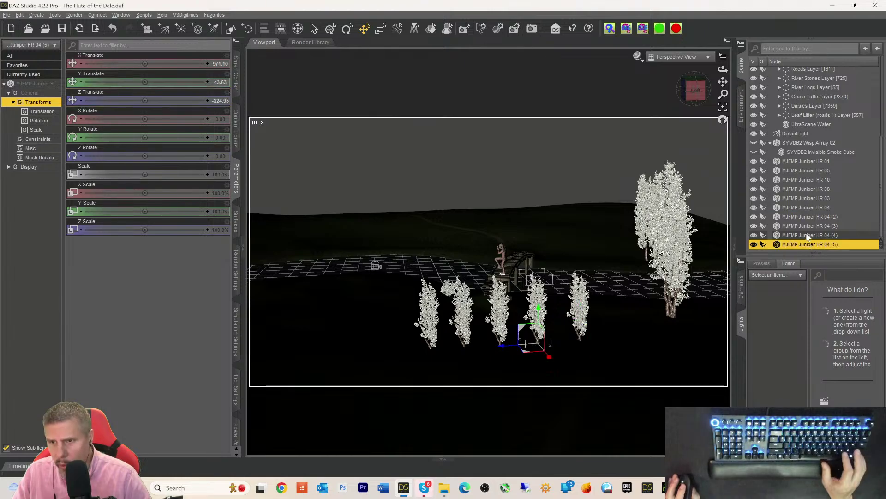
left_click(809, 235, "ctrl")
left_click(809, 225, "ctrl")
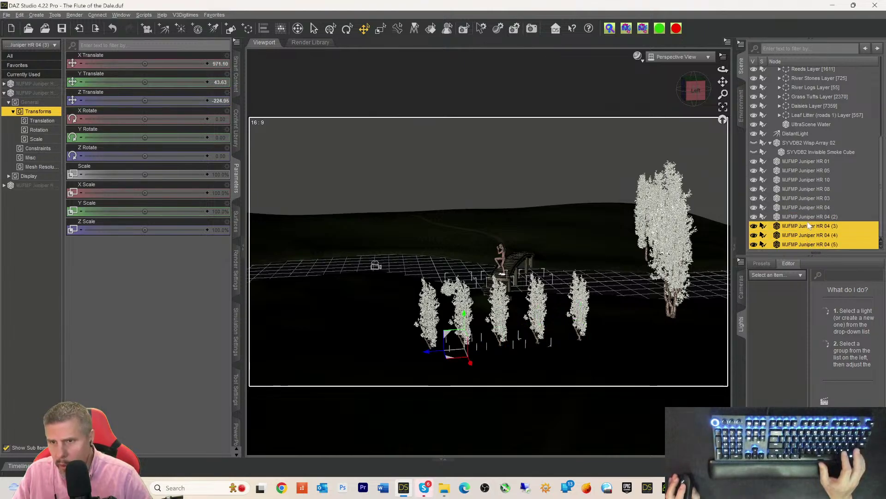
left_click(809, 219, "ctrl")
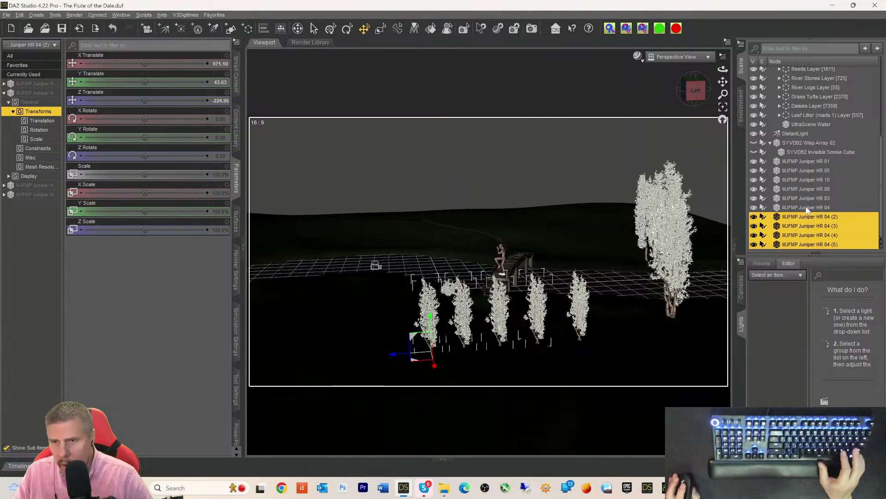
left_click(807, 209, "ctrl")
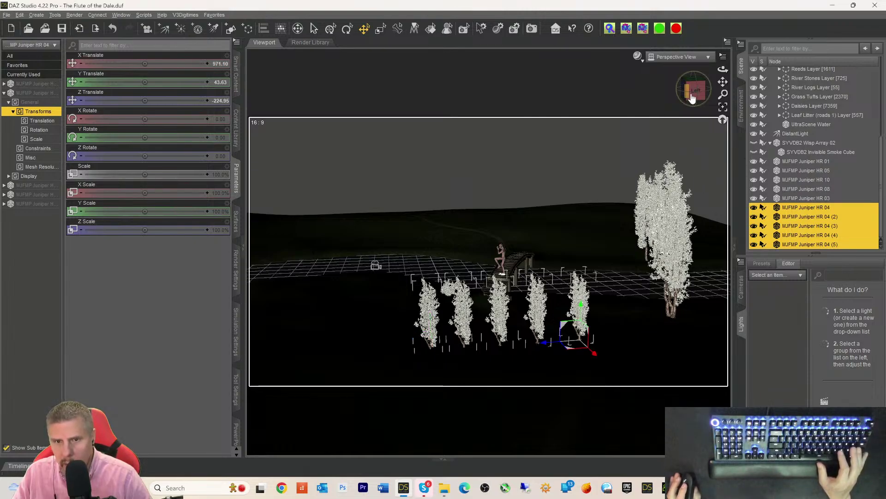
mouse_move(694, 97)
left_mouse_down()
mouse_move(692, 115)
mouse_move(694, 90)
left_mouse_up()
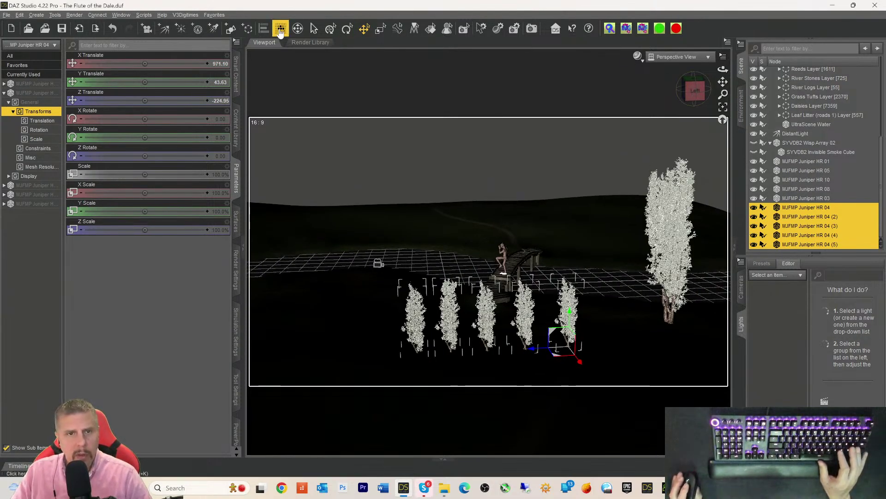
left_click(247, 28)
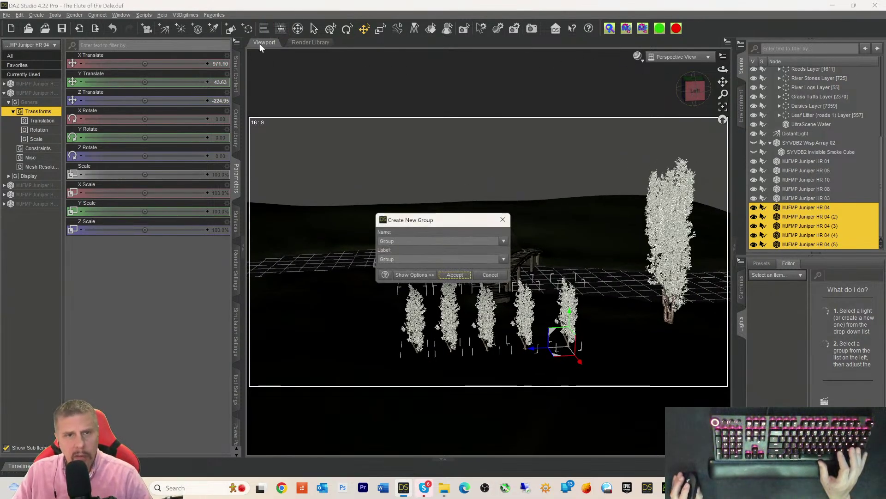
left_click_drag(407, 256, 294, 262)
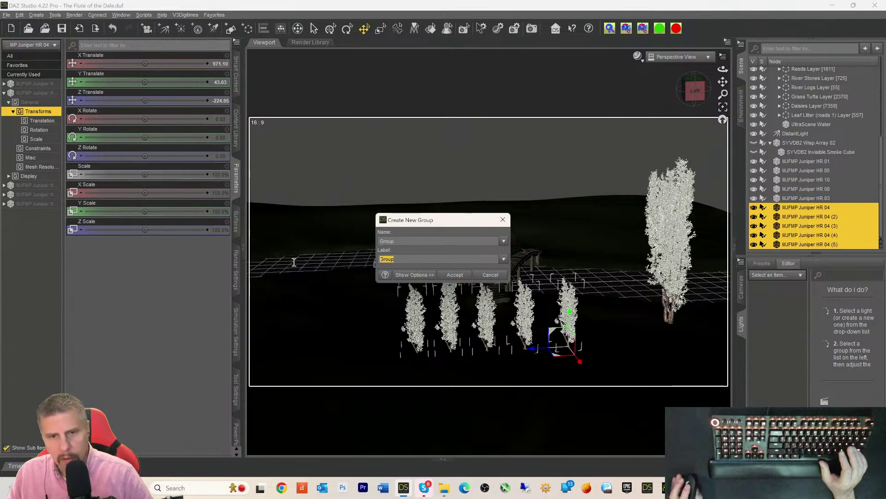
type("J")
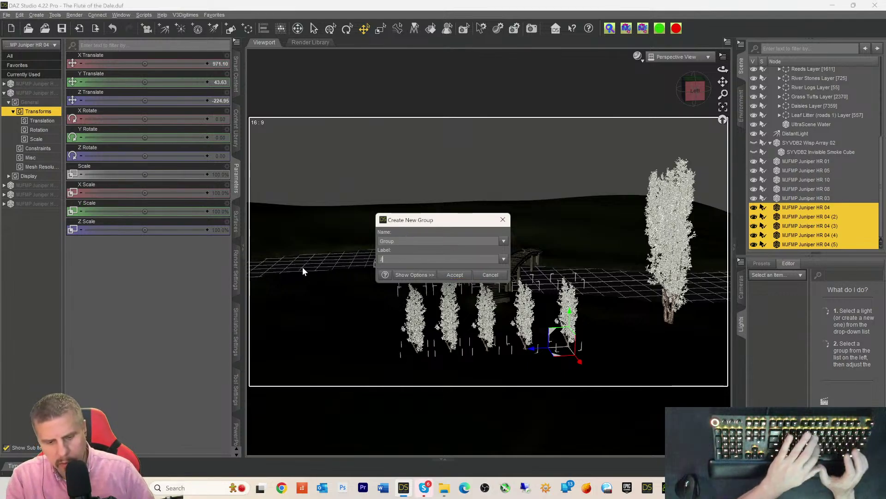
type("uniper")
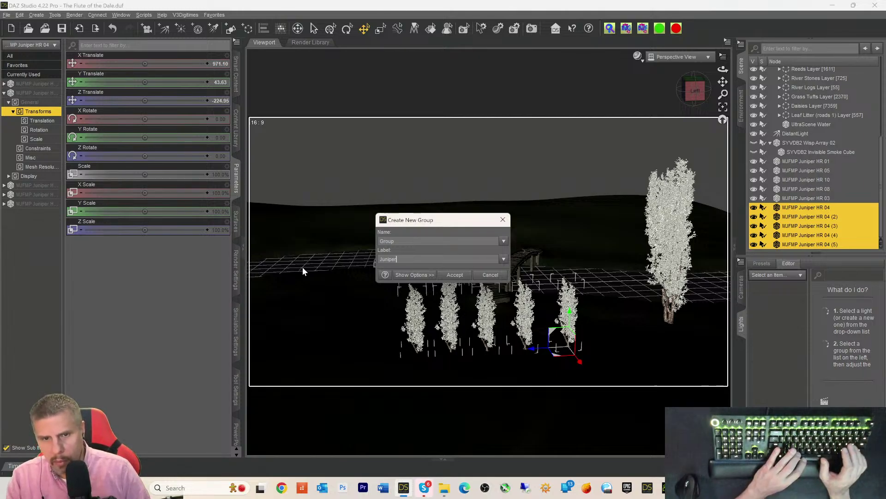
type(" GR")
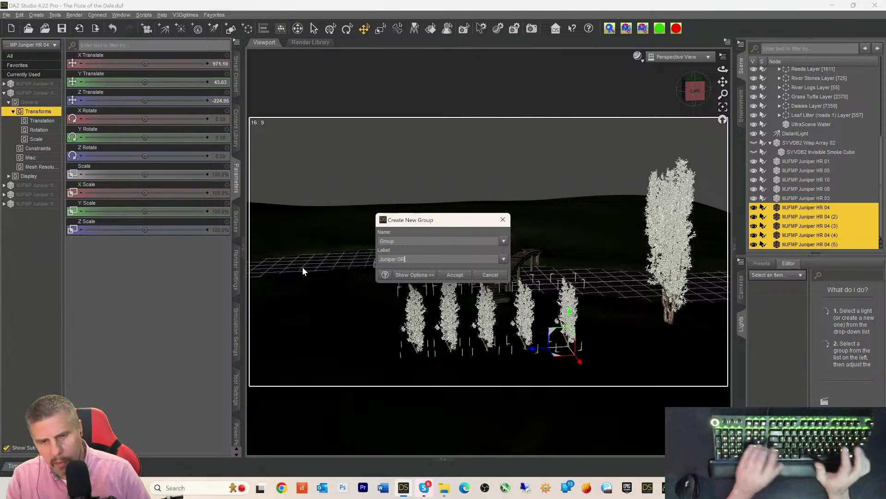
type("1")
key("Return")
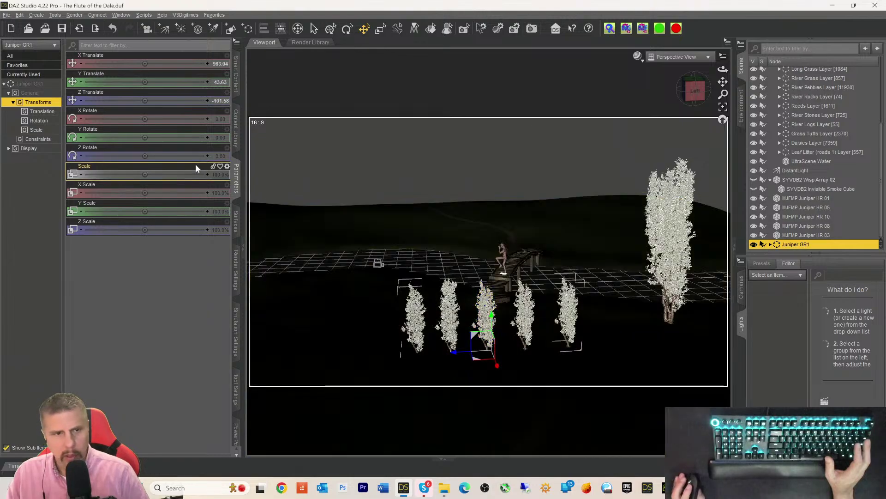
- Scale the Juniper GR1 group to about 186% and shift it along the row to about Z 1
left_click_drag(144, 174, 167, 180)
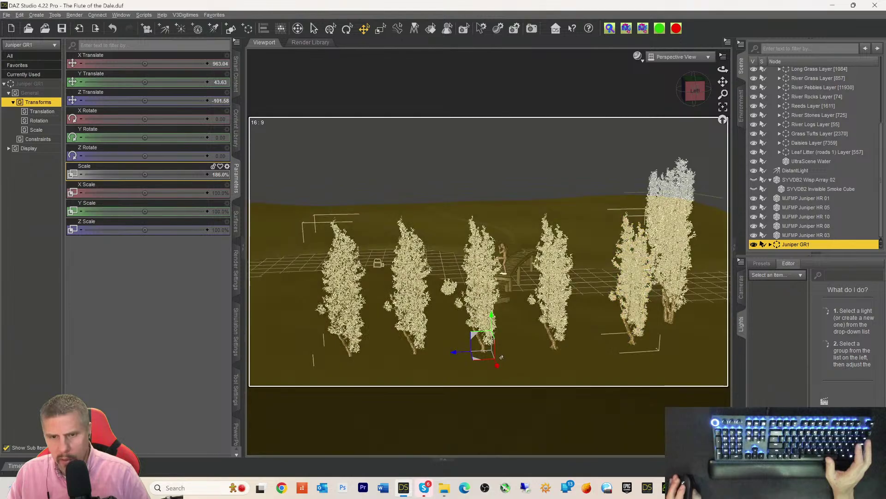
left_click_drag(453, 353, 424, 353)
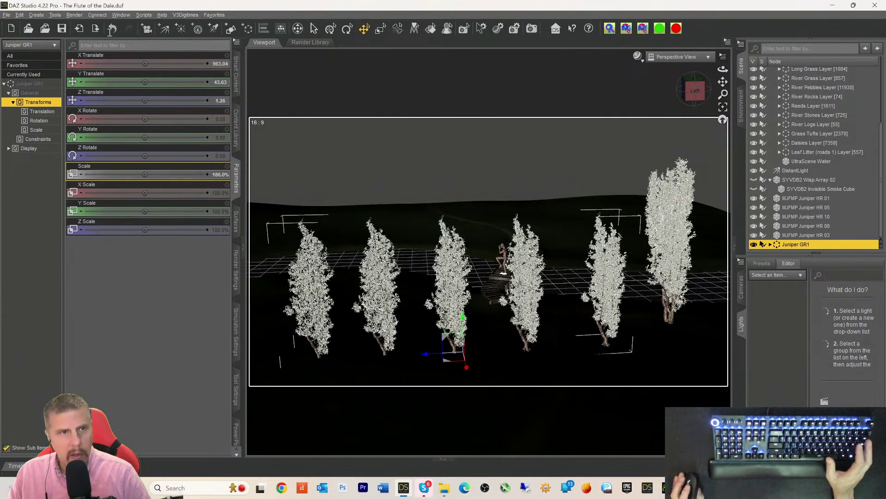
- Duplicate the Juniper GR1 group with its hierarchy and move the original group to about X 1116
left_click(20, 15)
mouse_move(28, 68)
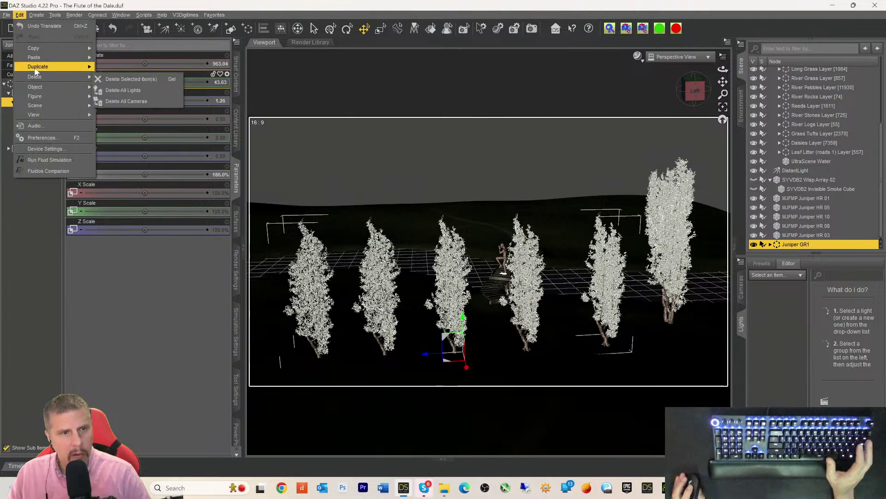
left_click(104, 77)
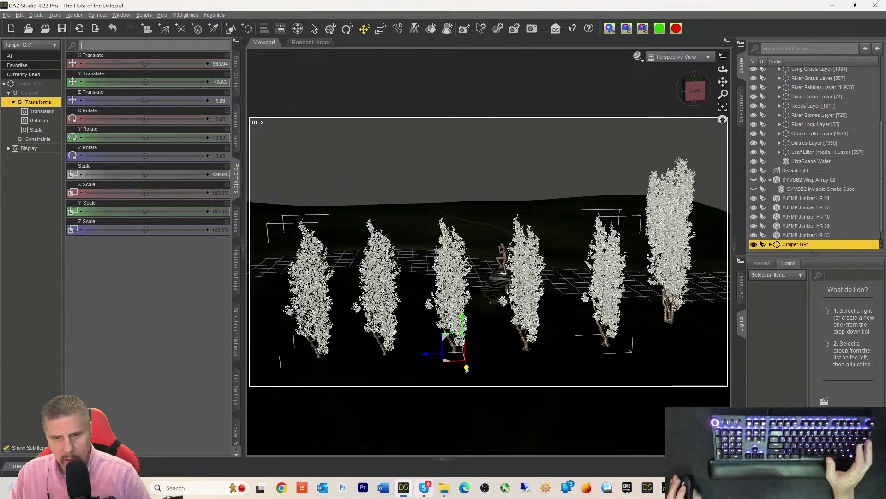
left_click_drag(467, 378, 466, 393)
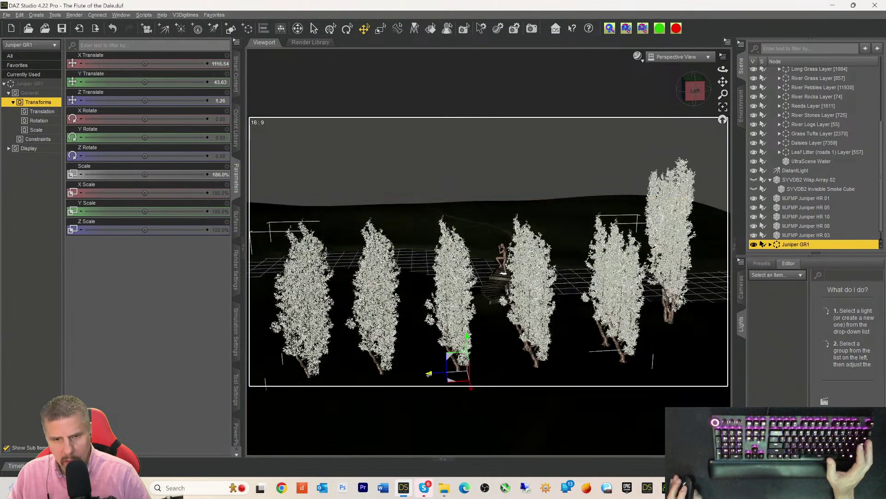
- Move the duplicate group Juniper GR1 (2) to about X 1211 and Z -1235, and check the scene through the Camera view
left_click(430, 374)
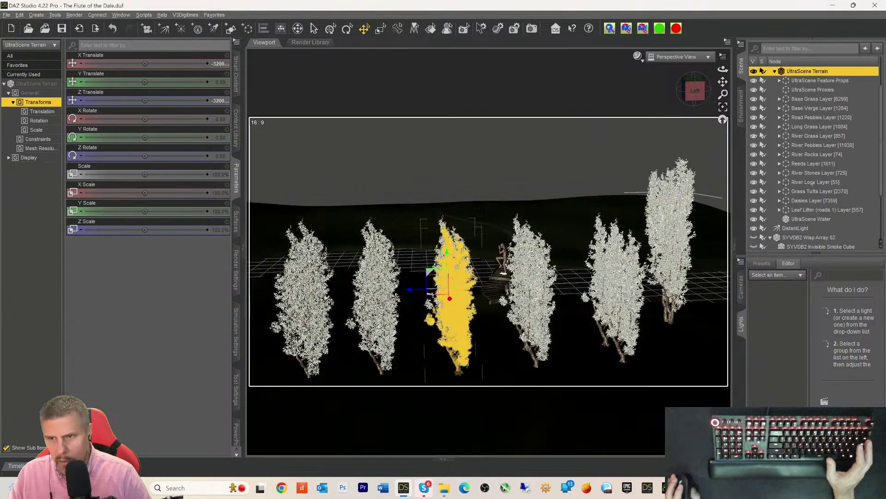
scroll(817, 206, "down", 2)
left_click(791, 243)
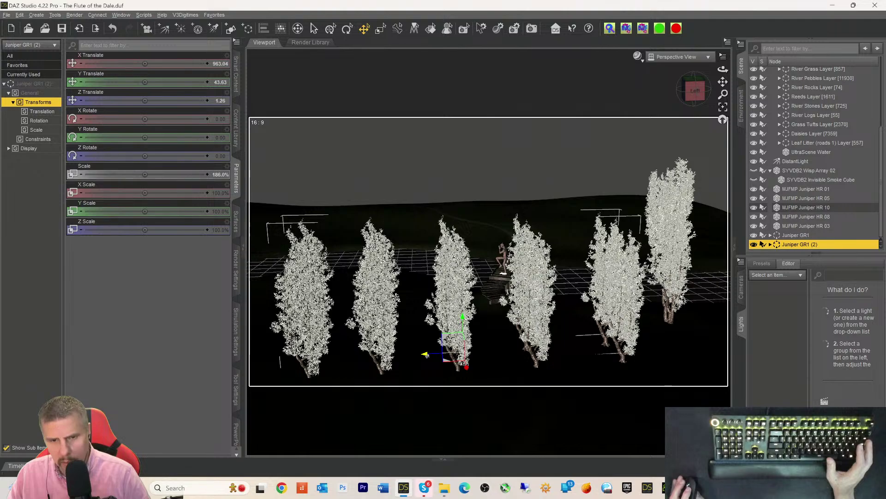
left_click_drag(426, 355, 783, 410)
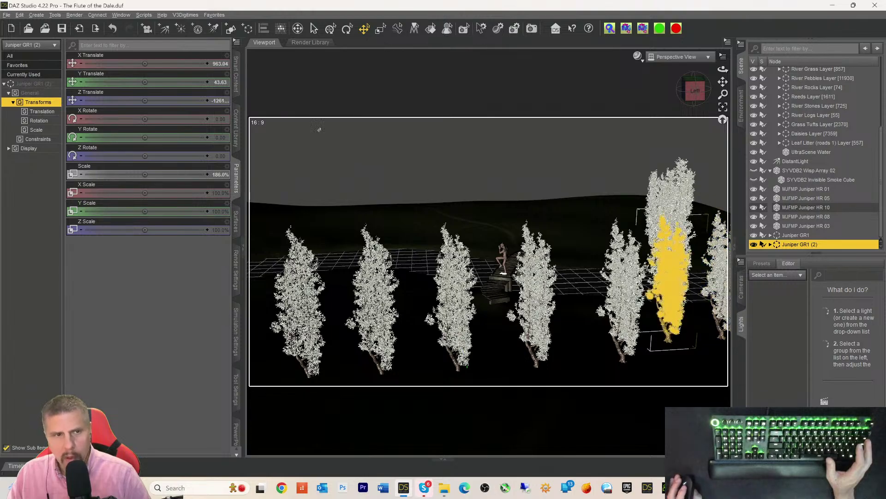
left_click_drag(145, 100, 179, 63)
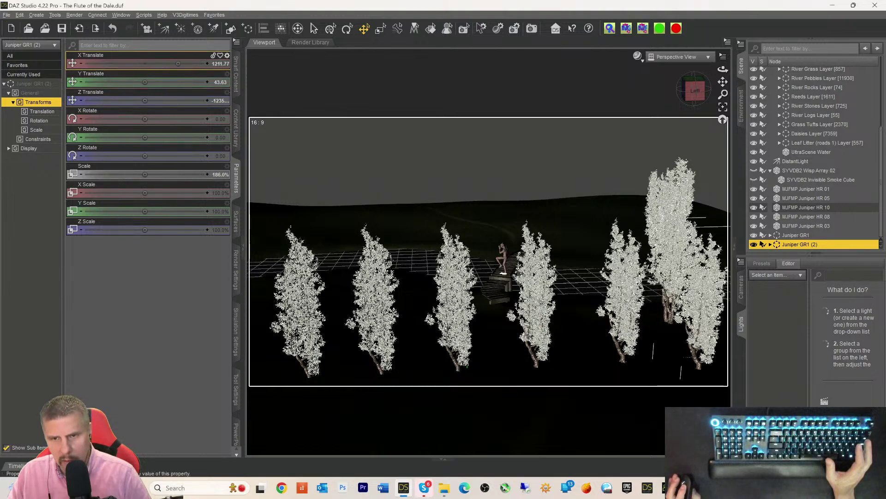
left_click(665, 56)
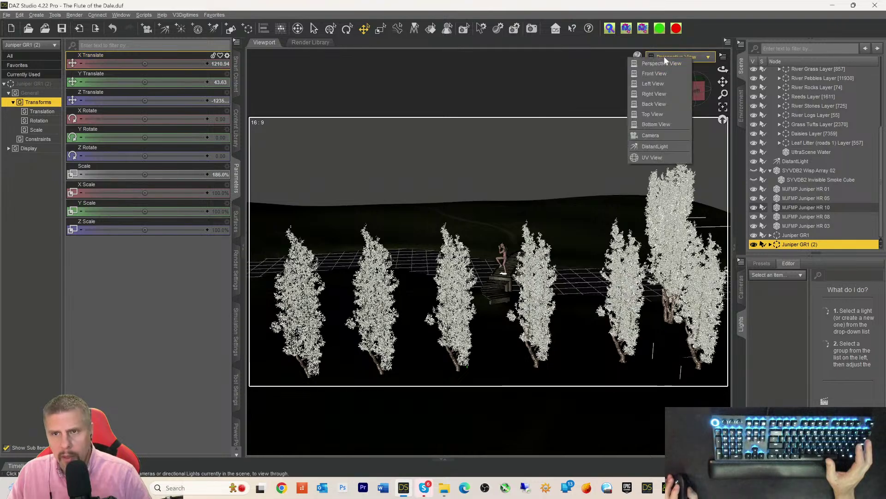
left_click(650, 135)
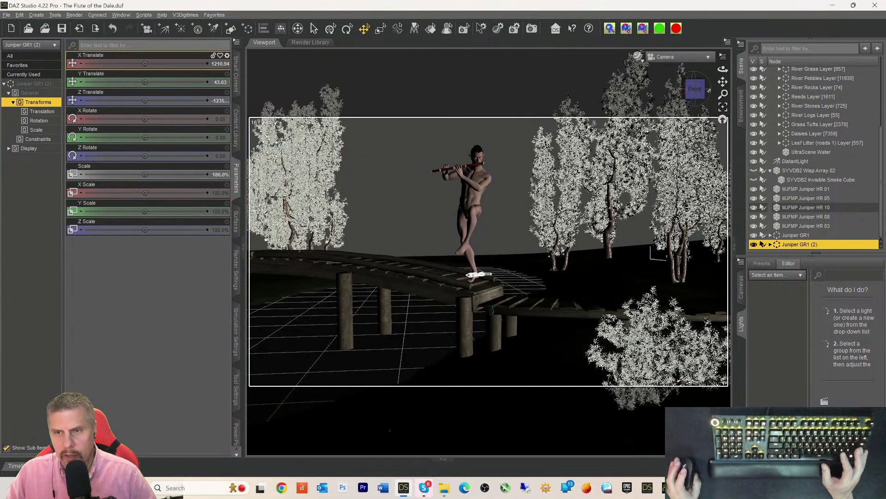
- In the Perspective View, move Juniper GR1 (2) farther out to about X 2162 and raise it to about Y 136
left_click(692, 57)
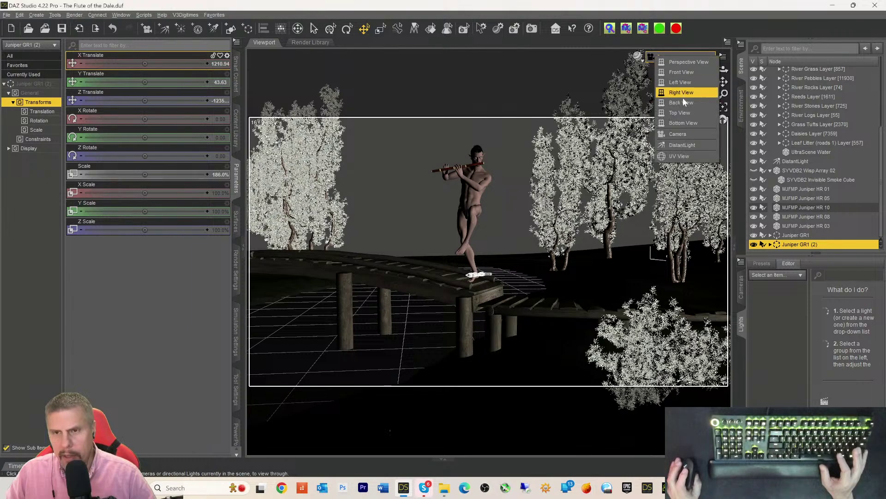
left_click(688, 62)
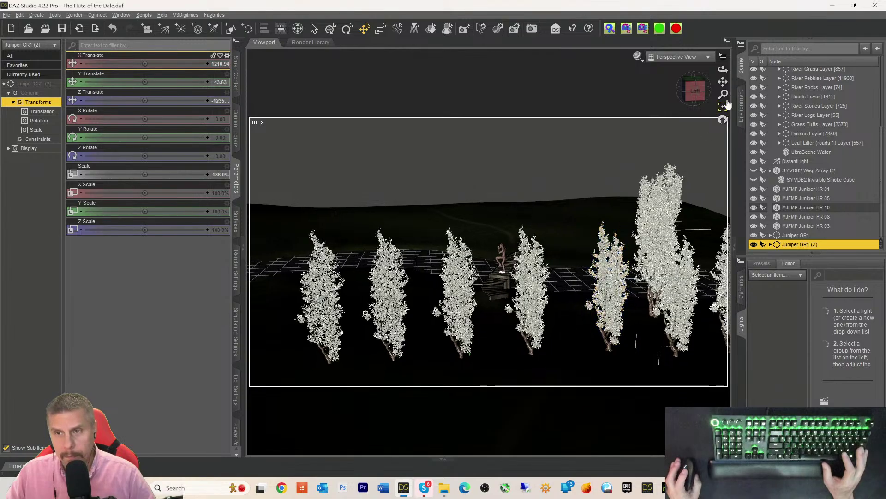
left_click_drag(723, 94, 723, 94)
left_click_drag(723, 94, 723, 122)
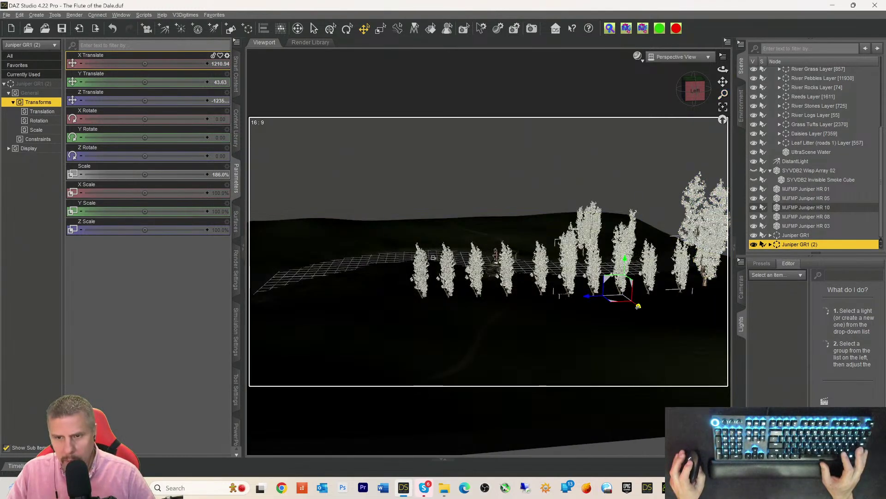
left_click_drag(644, 328, 653, 352)
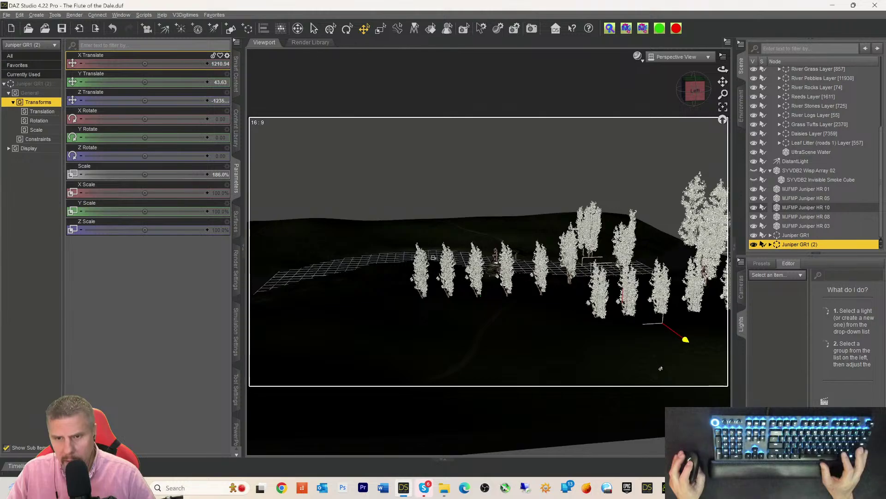
left_click_drag(667, 382, 669, 389)
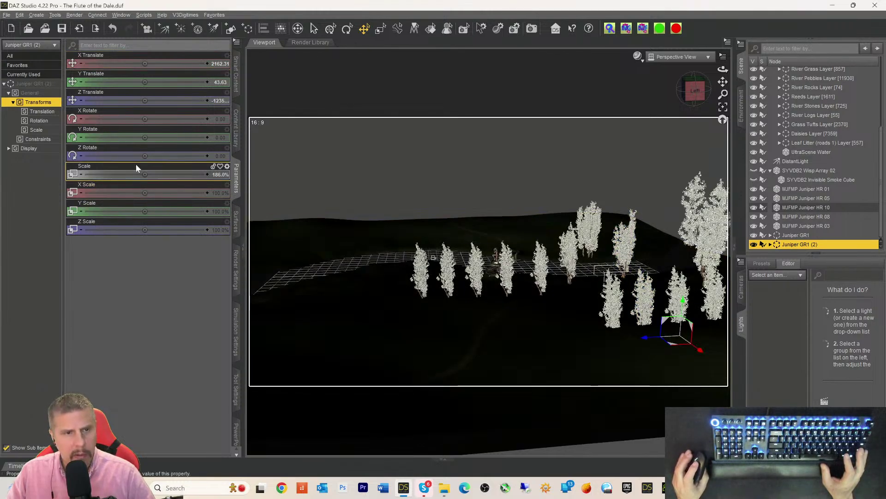
left_click_drag(144, 85, 172, 86)
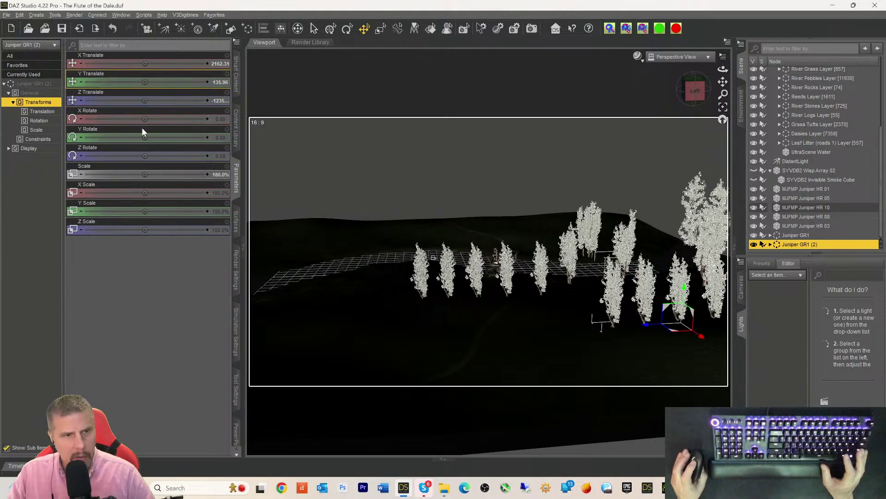
- Scale Juniper GR1 (2) to about 235%, and move Juniper GR1 to about X 2064.70, Y 91.10, Z 6.71 with its scale at about 290.6%
left_click_drag(145, 174, 173, 175)
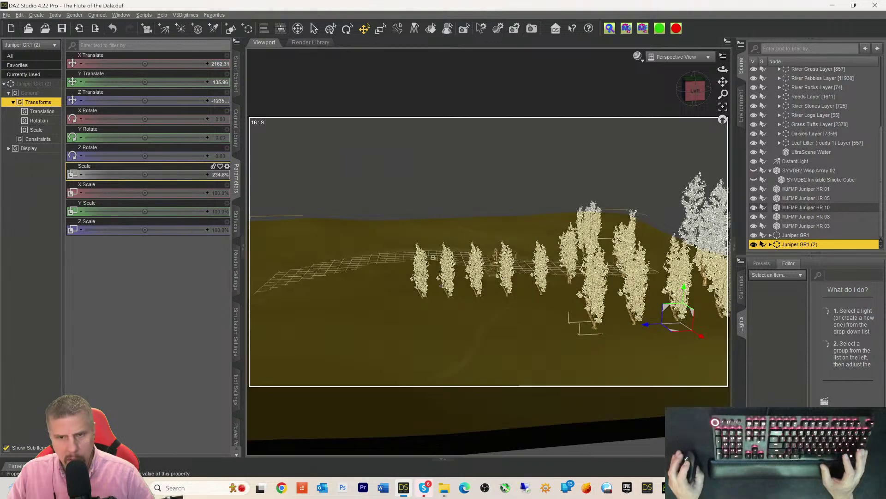
left_click(795, 235)
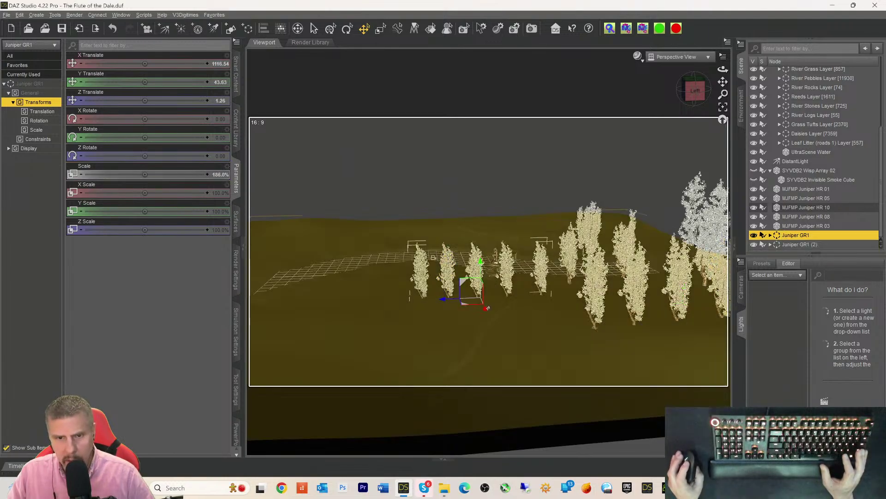
left_click_drag(486, 309, 485, 366)
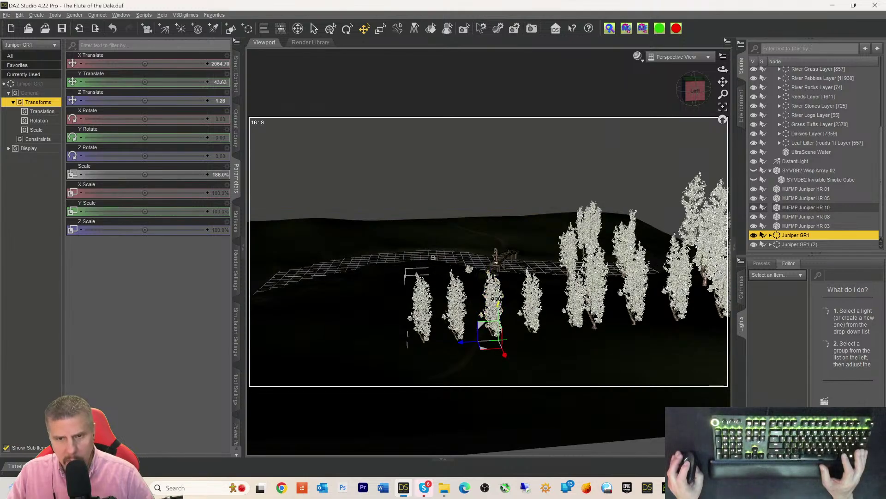
left_click_drag(498, 303, 498, 290)
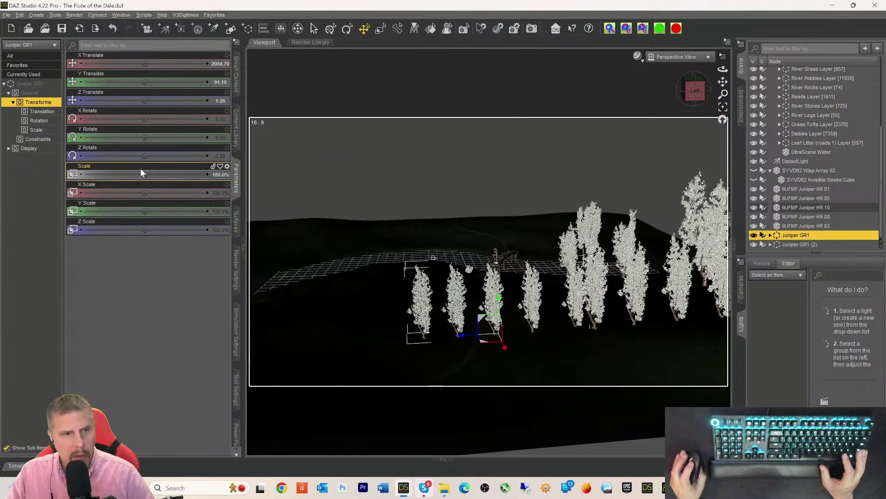
left_click_drag(145, 174, 177, 174)
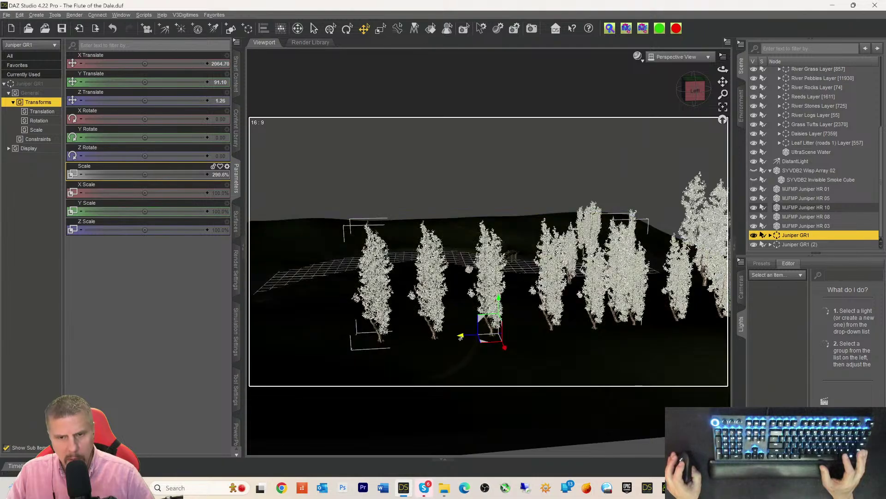
mouse_move(468, 338)
left_mouse_down()
mouse_move(483, 344)
mouse_move(455, 343)
left_mouse_up()
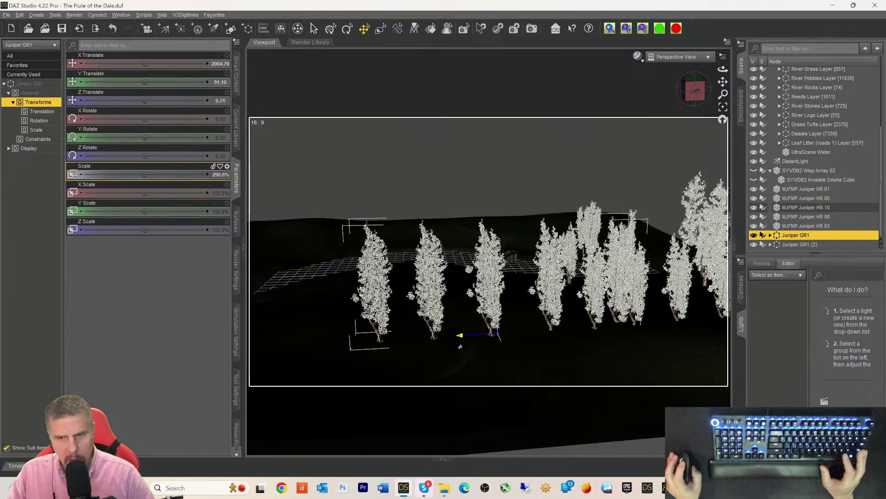
- Duplicate the Juniper GR1 node hierarchy, offset one row to about X 2813.11, Z 247.93, and view the result through the Camera
left_click(675, 56)
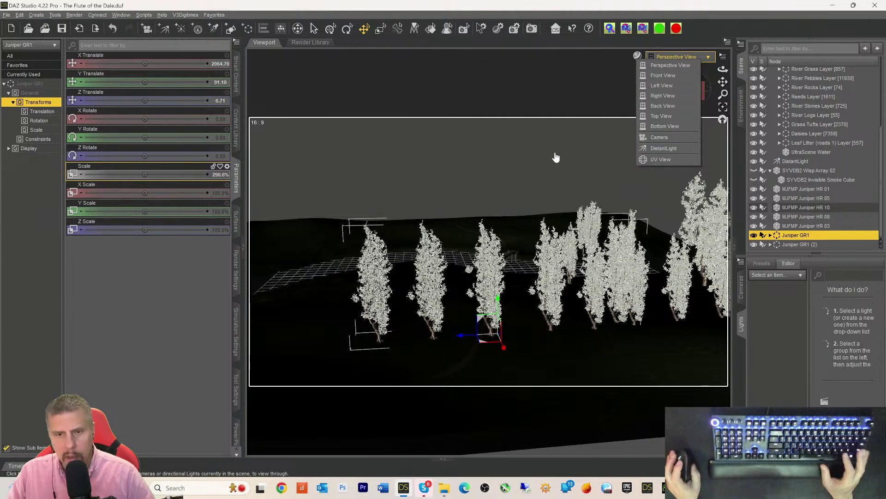
left_click(20, 15)
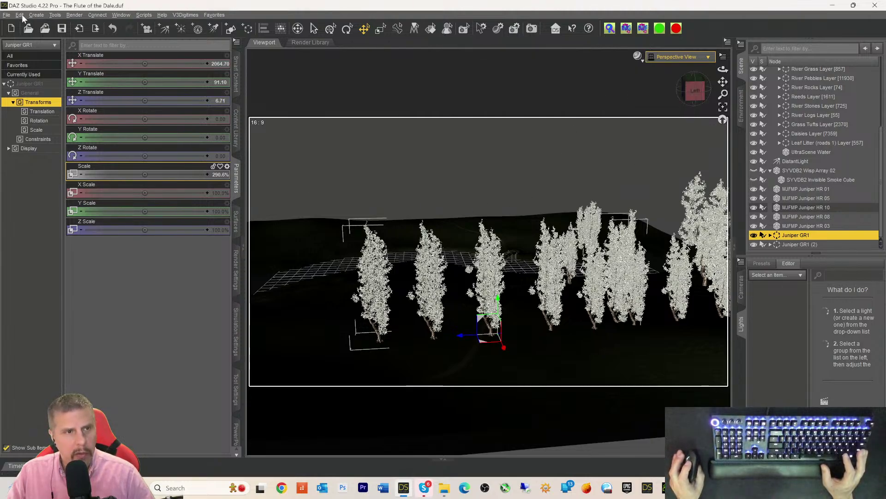
left_click(20, 15)
mouse_move(31, 68)
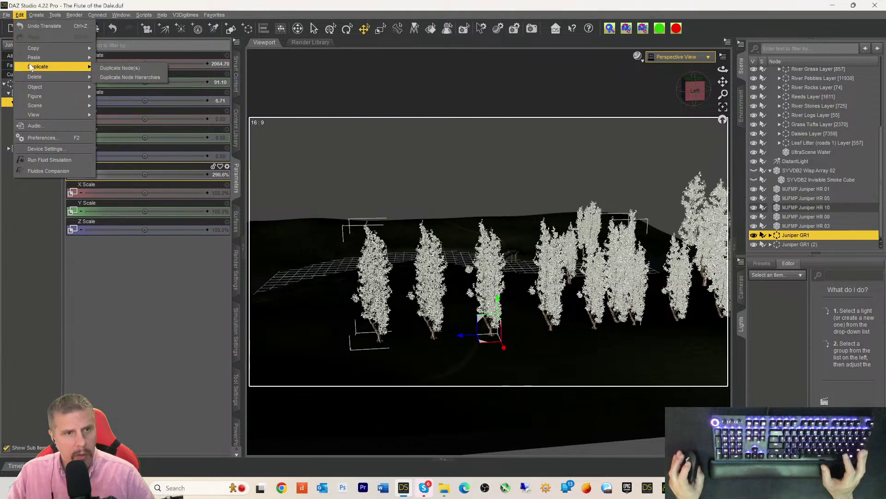
left_click(130, 77)
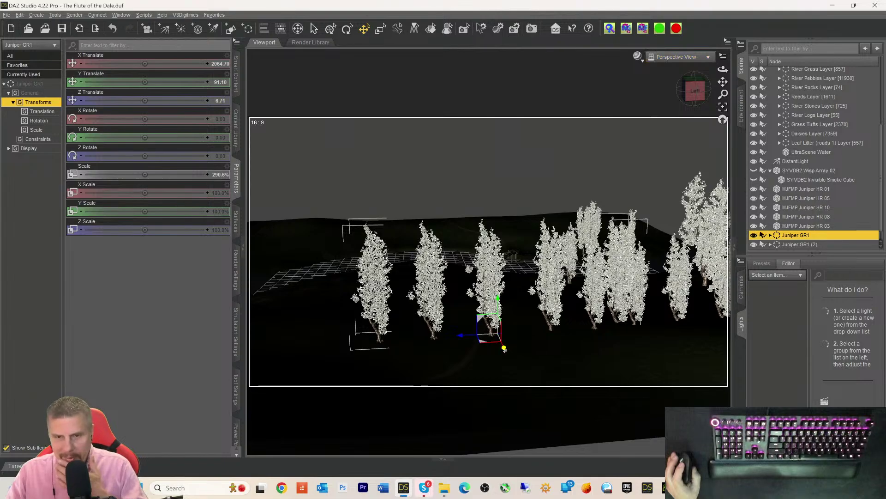
mouse_move(504, 358)
left_mouse_down()
mouse_move(526, 411)
mouse_move(518, 392)
mouse_move(434, 395)
left_mouse_up()
left_click(486, 393)
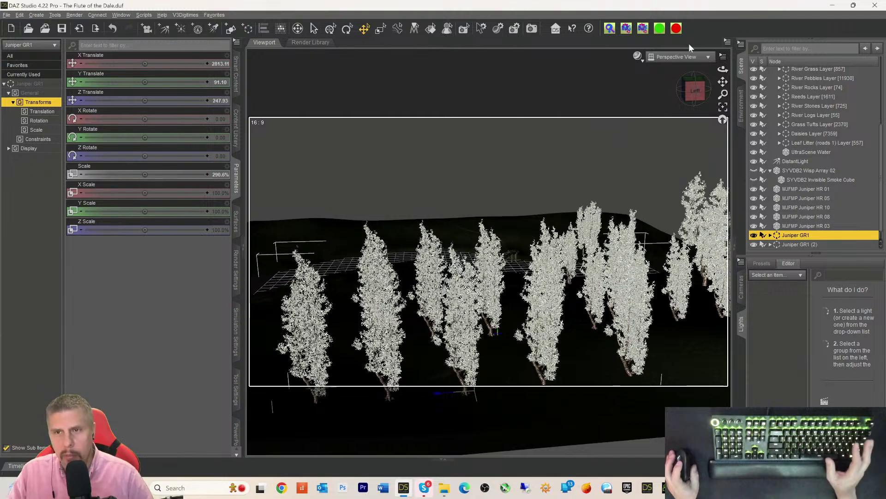
left_click(679, 58)
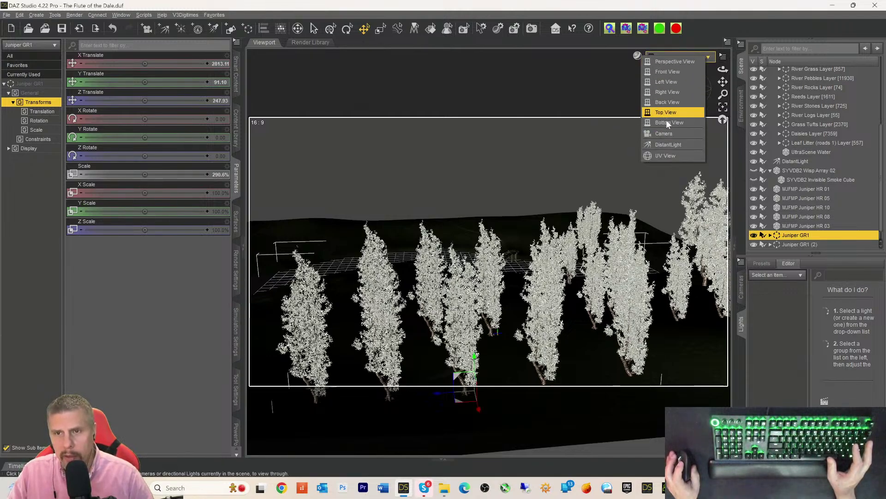
left_click(664, 133)
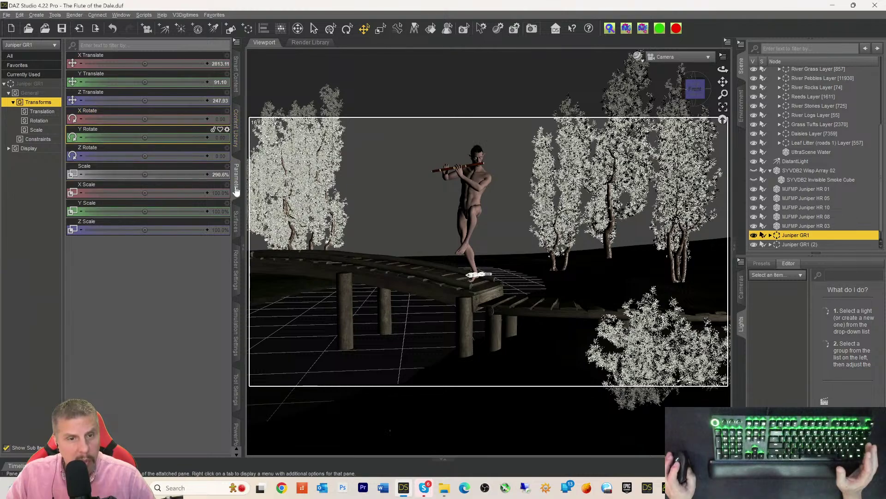
- Set Instancing Optimization to Memory in the Iray render settings and save the scene
left_click(236, 259)
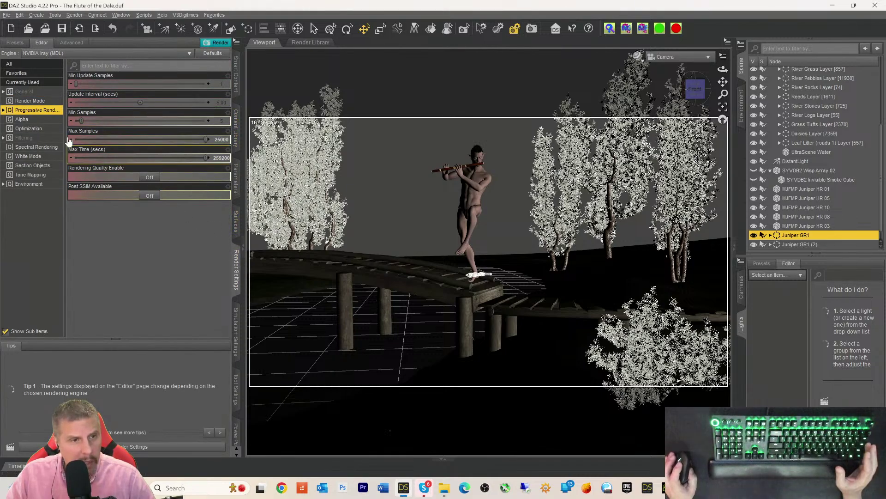
left_click(32, 131)
left_click(84, 139)
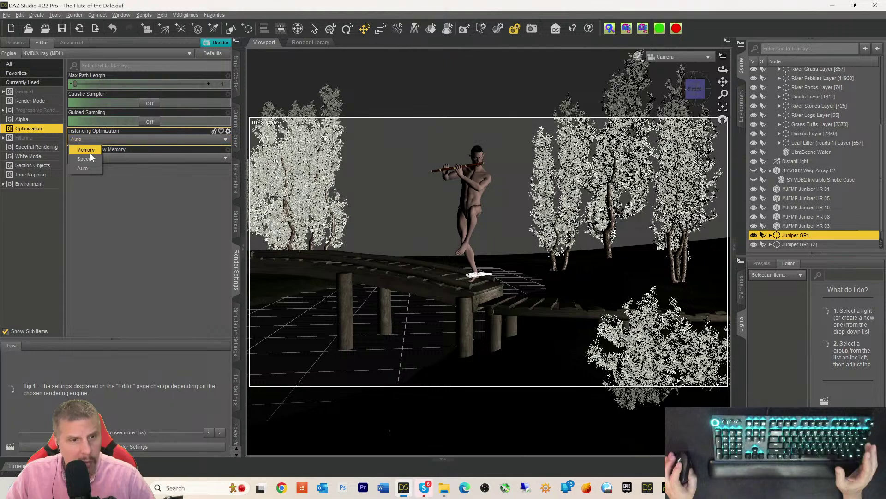
left_click(91, 153)
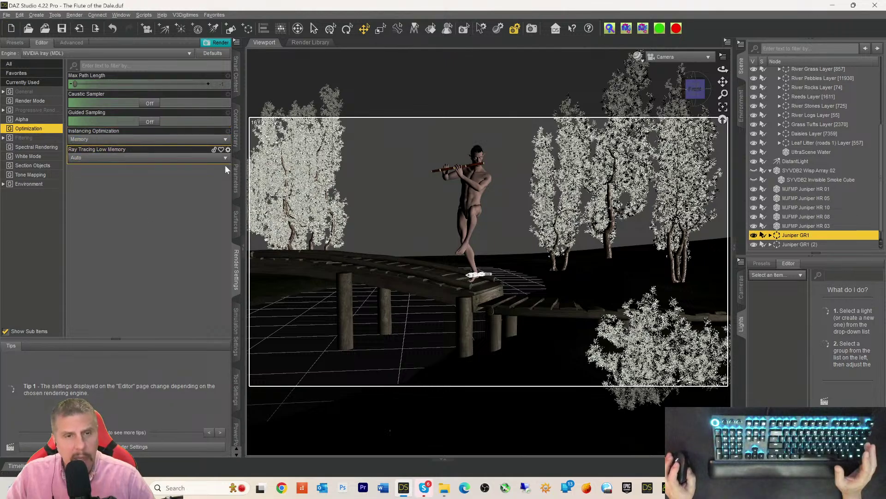
left_click(252, 269)
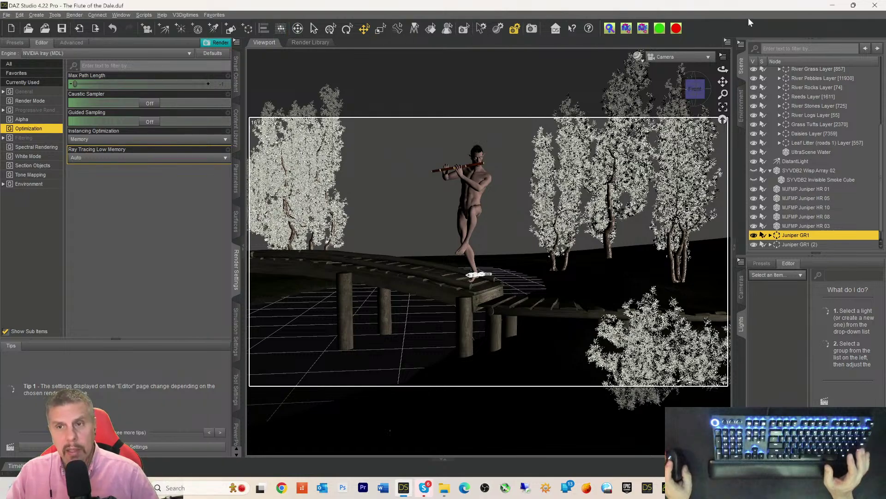
key("ctrl+s")
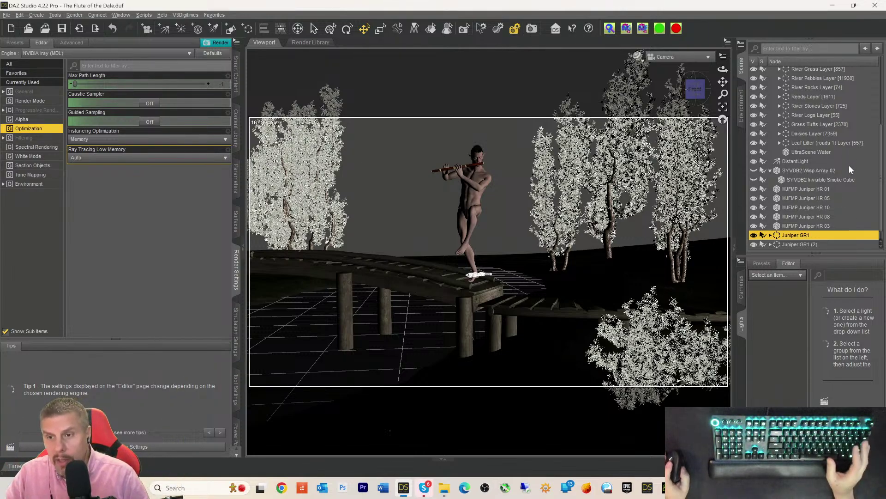
- Delete the Juniper GR1, Juniper GR1 (2) and Juniper GR1 (3) groups from the scene
key("ctrl+d")
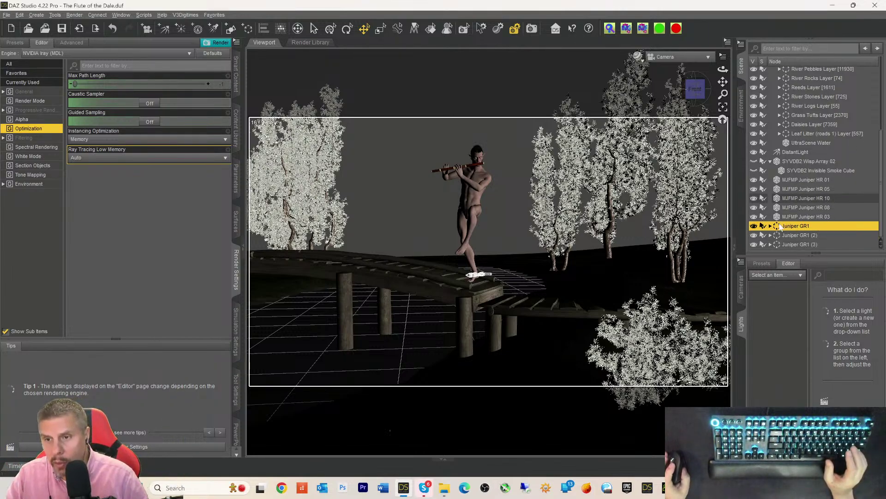
left_click(779, 245, "shift")
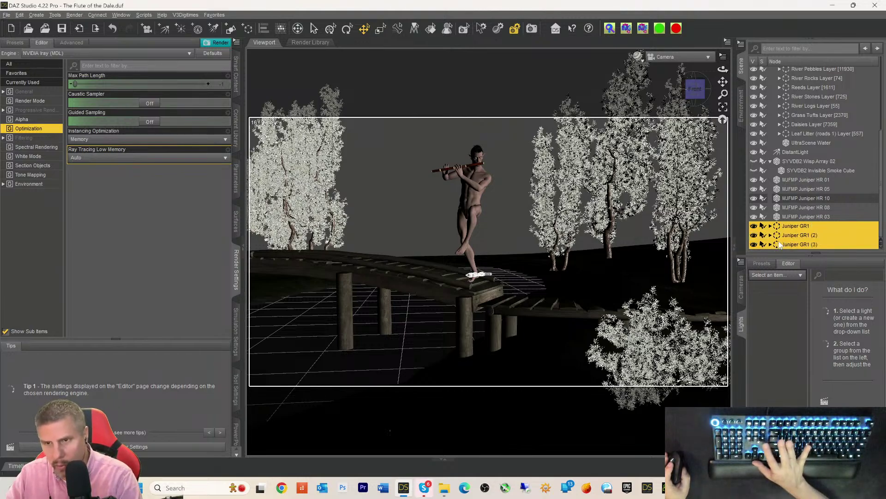
key("Delete")
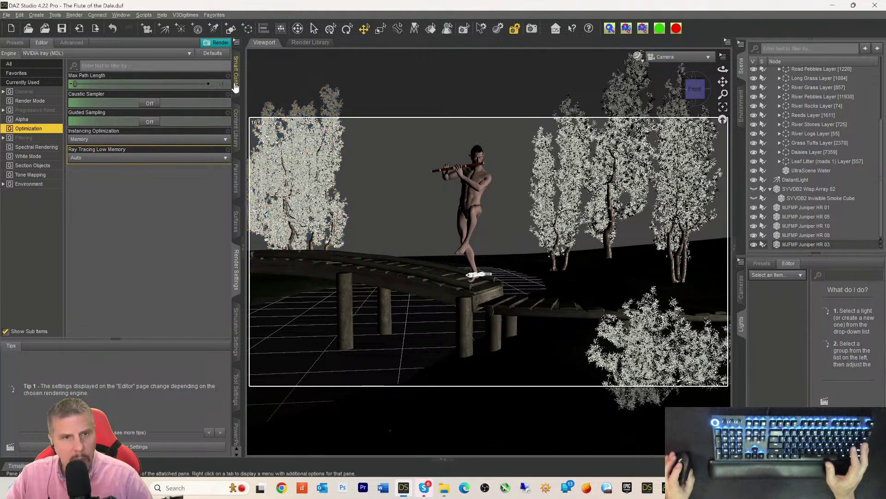
- Add the MJFMP Mediterranean Juniper 04 prop and, in Perspective View, move it far in front of the bridge and raise it slightly
left_click(236, 76)
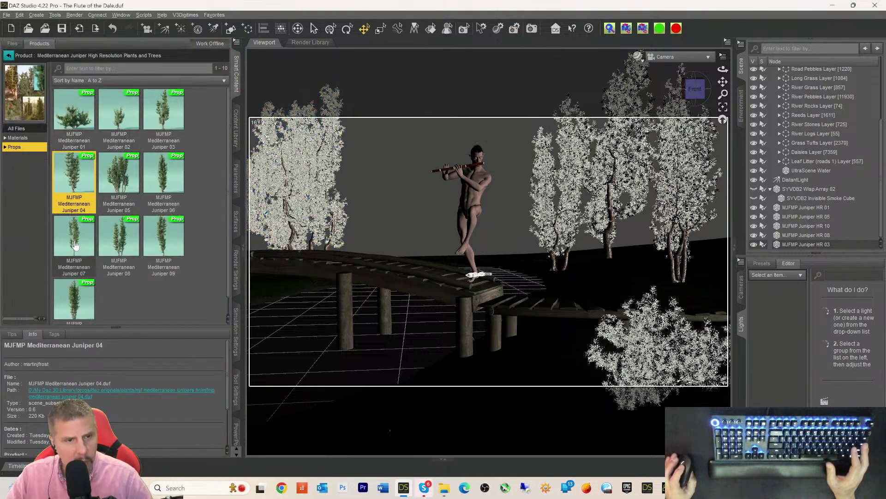
double_click(72, 179)
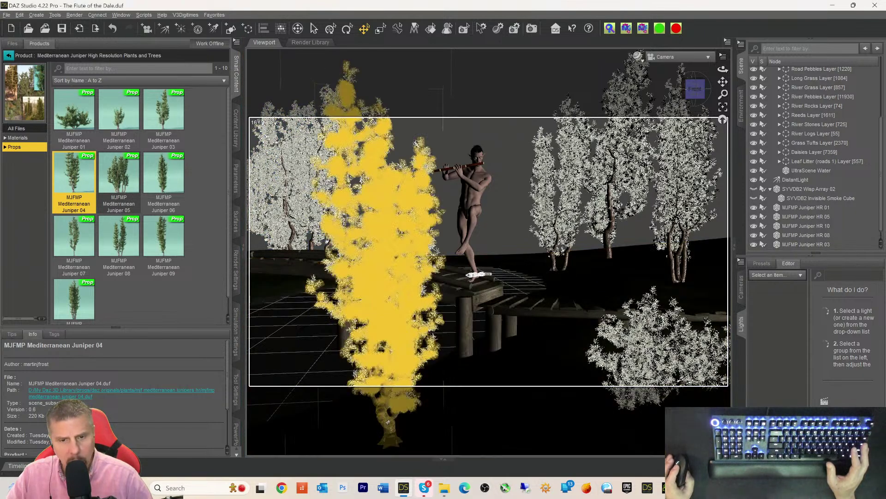
left_click(388, 421)
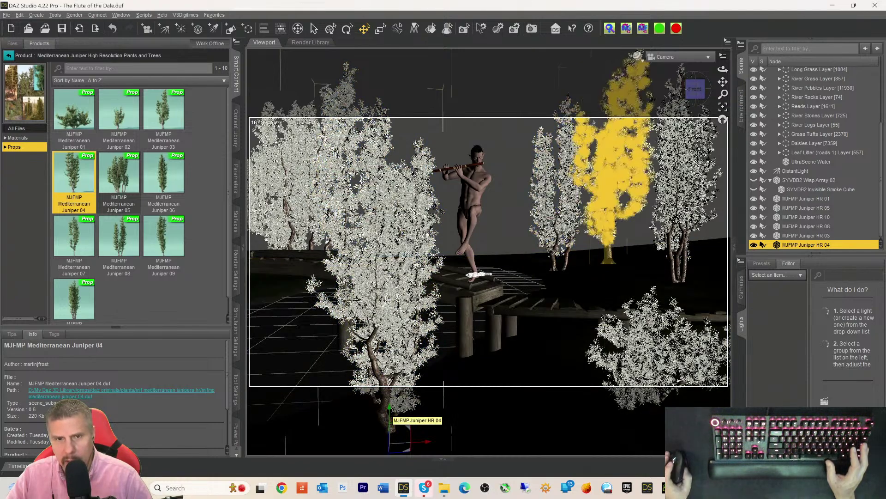
left_click(668, 58)
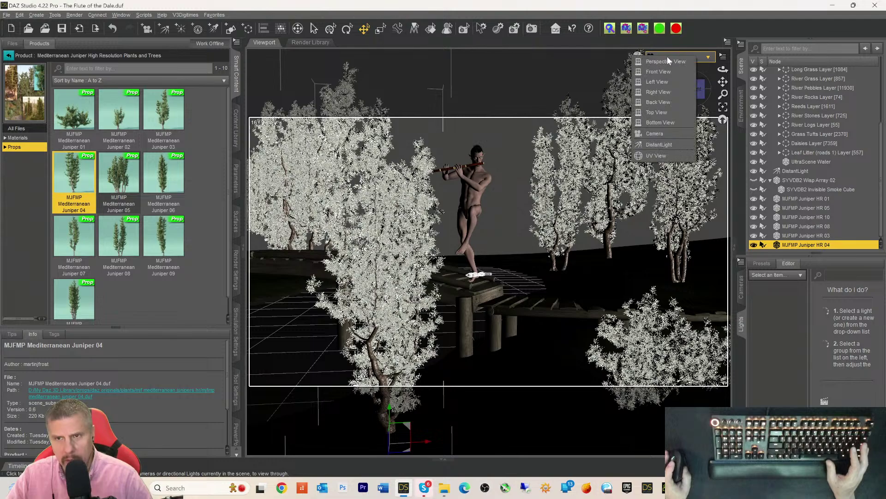
left_click(663, 63)
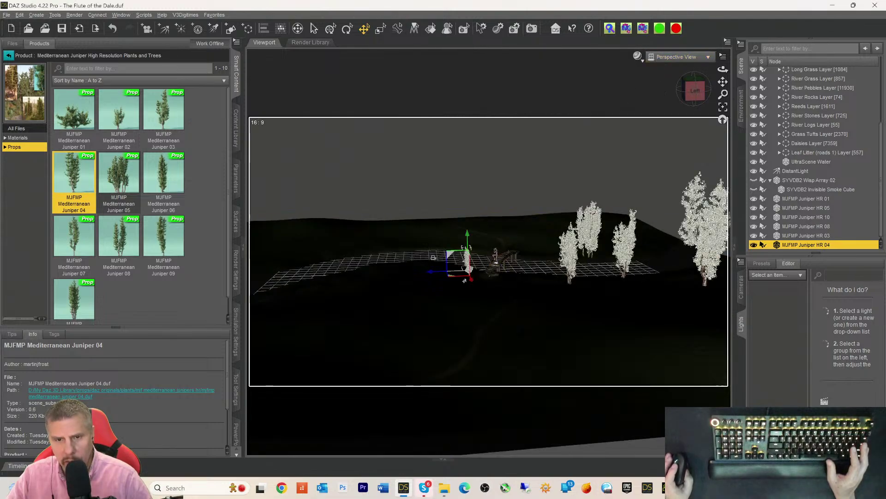
left_click_drag(471, 284, 510, 432)
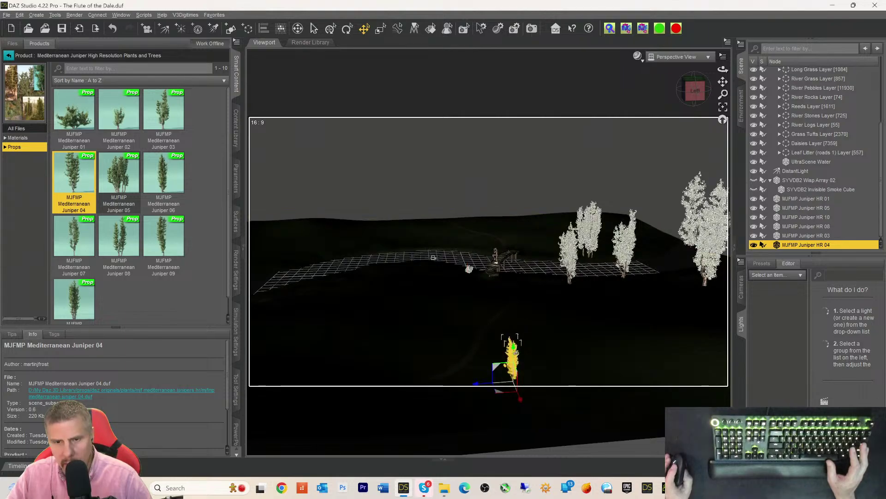
mouse_move(514, 346)
left_mouse_down()
mouse_move(512, 311)
mouse_move(513, 340)
mouse_move(514, 333)
left_mouse_up()
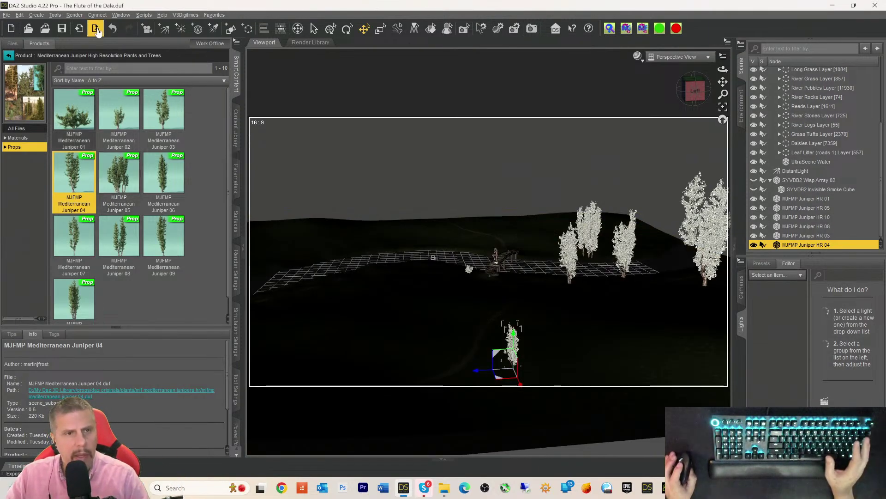
- Create 30 node instances of MJFMP Juniper HR 04 with the Apply Default Settings option
left_click(36, 15)
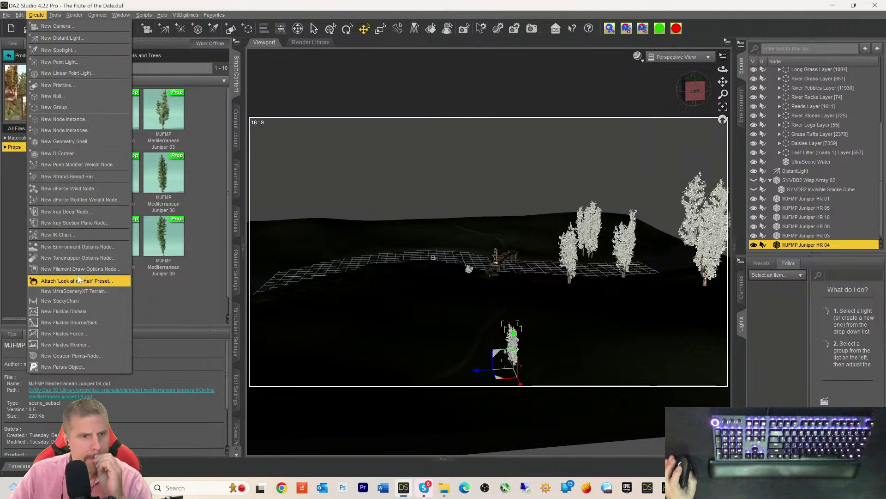
left_click(79, 130)
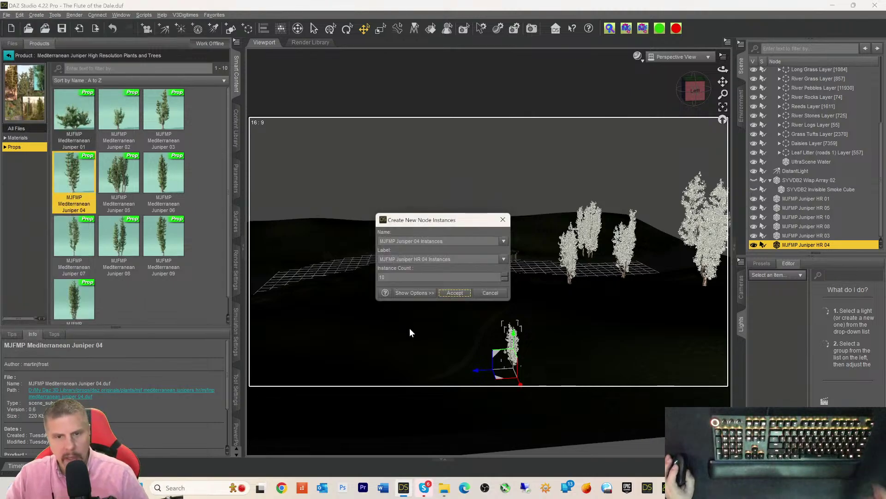
double_click(404, 275)
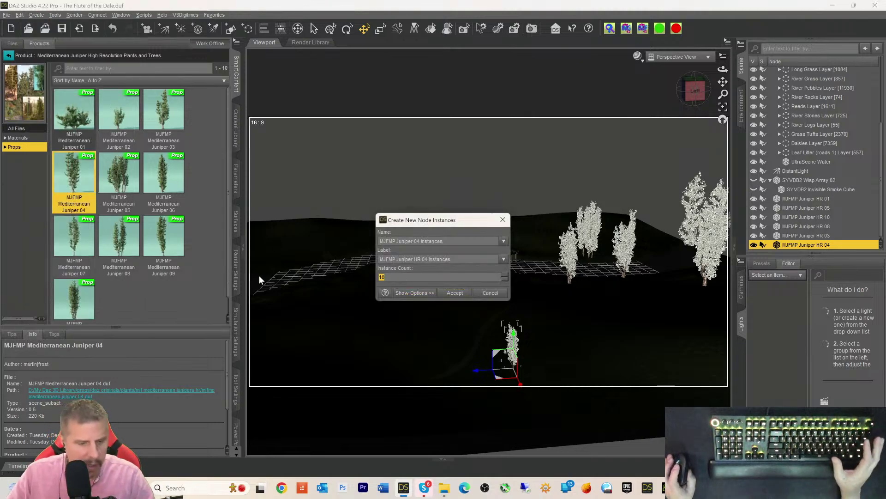
type("25")
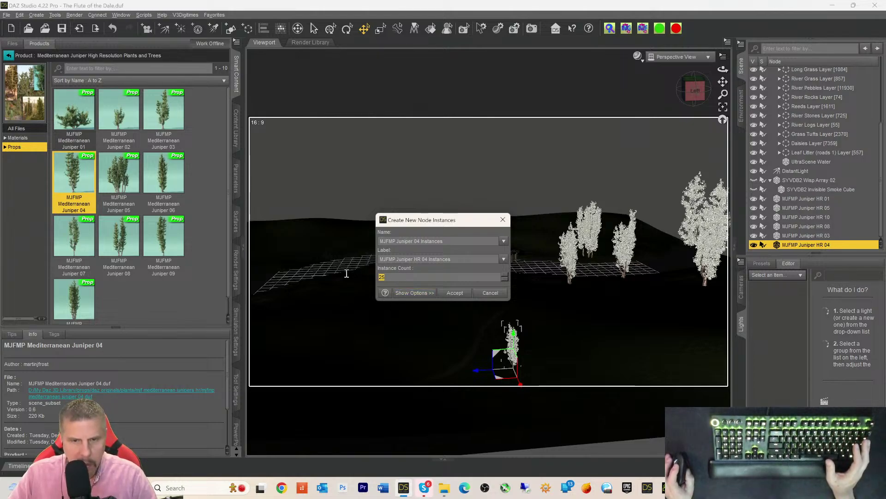
type("30")
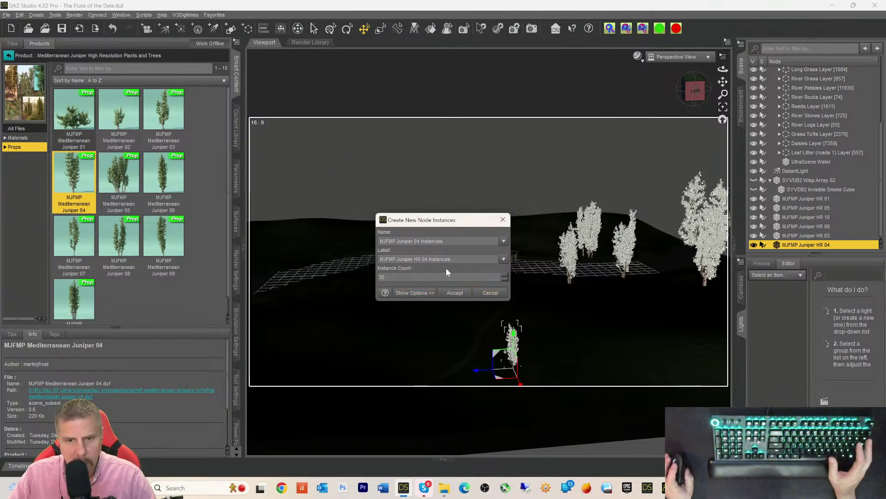
left_click(418, 293)
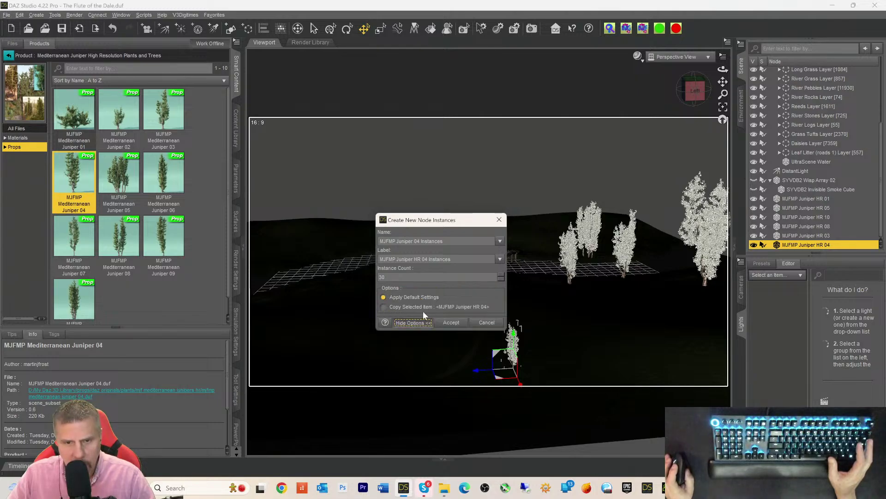
left_click(452, 323)
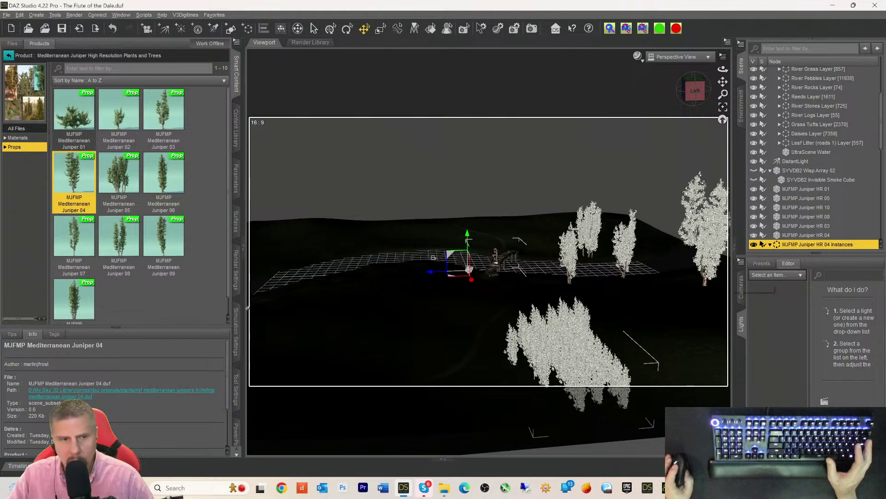
- Scale the MJFMP Juniper HR 04 Instances group up uniformly to about 180.8%
left_click_drag(160, 272, 258, 266)
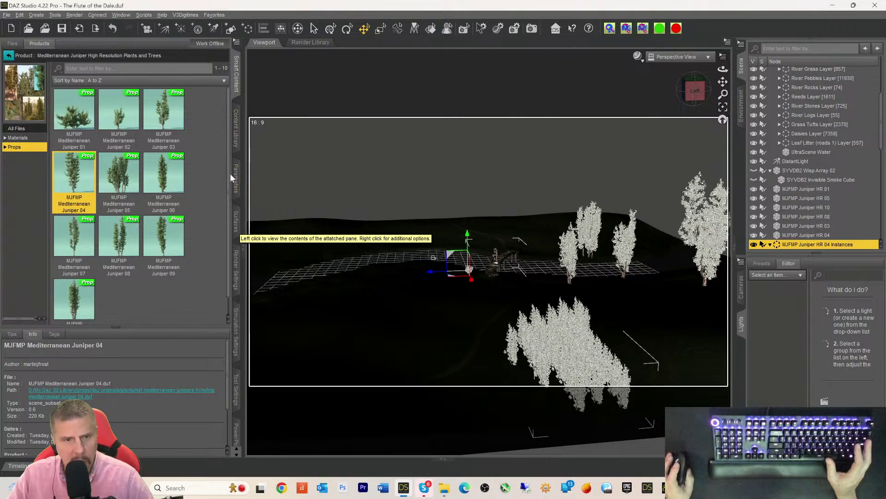
left_click(234, 219)
left_click(235, 183)
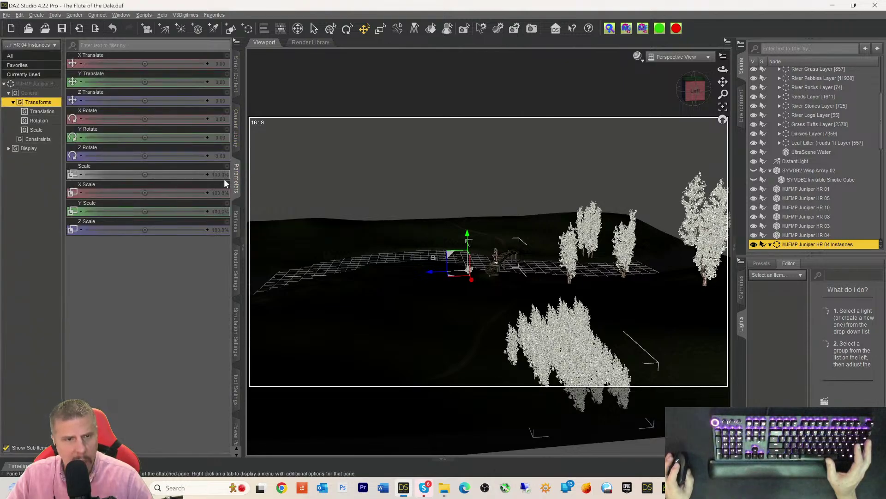
left_click_drag(145, 174, 176, 174)
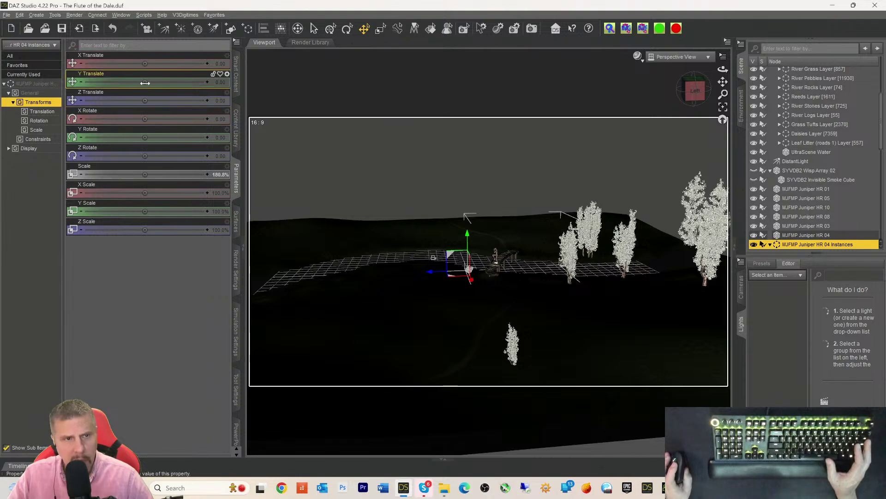
- Move the juniper instances group along X back onto the terrain, with Y Translate about 220.42 and Z Translate about -25.79
left_click_drag(145, 100, 141, 100)
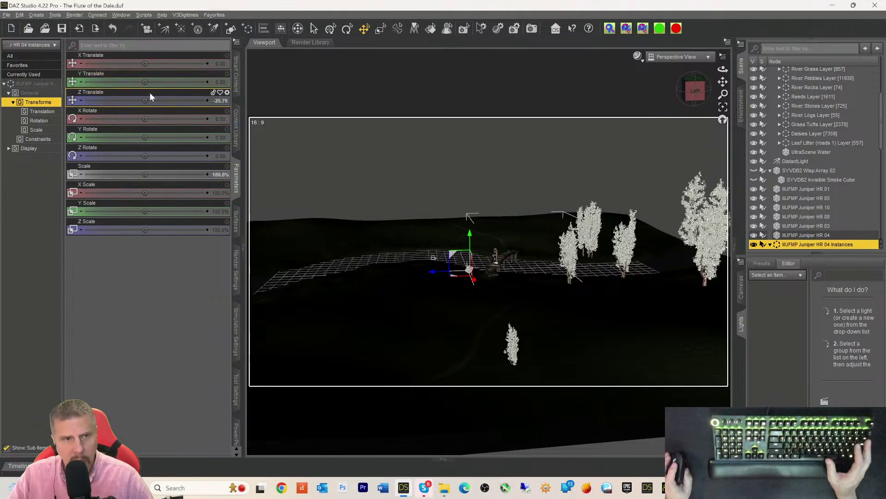
left_click_drag(148, 63, 87, 64)
key("ctrl+z")
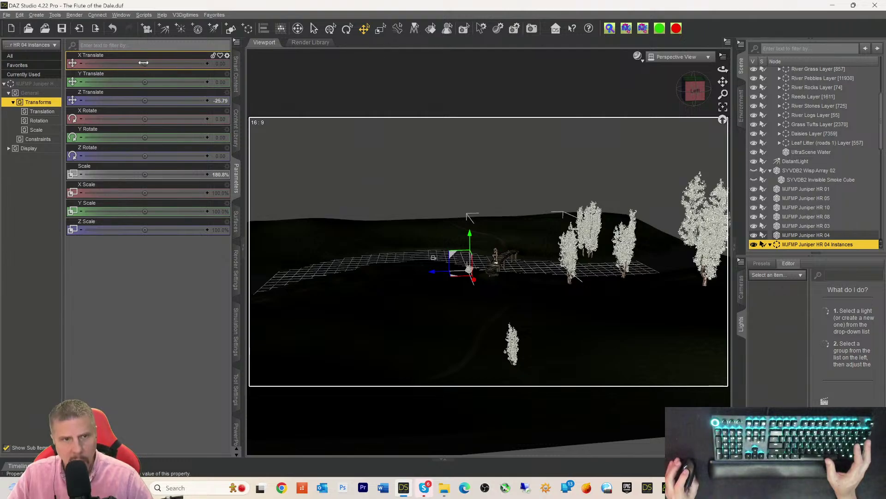
left_click_drag(144, 63, 180, 63)
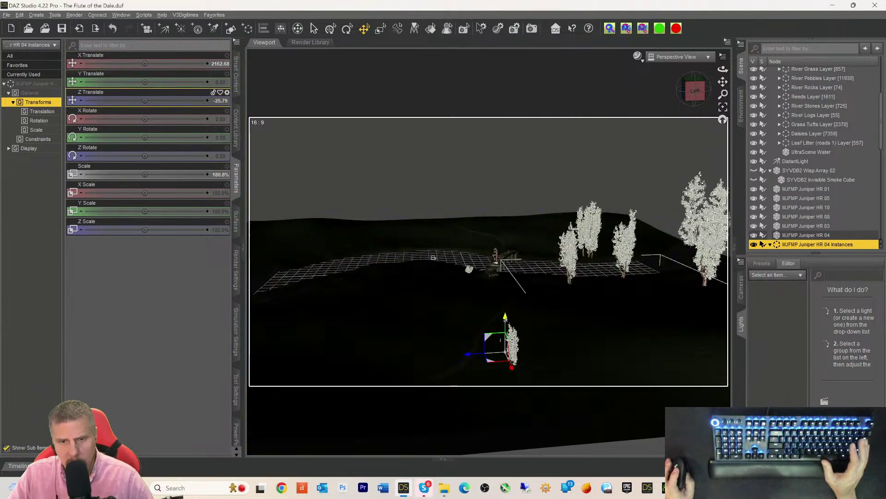
left_click_drag(506, 316, 505, 284)
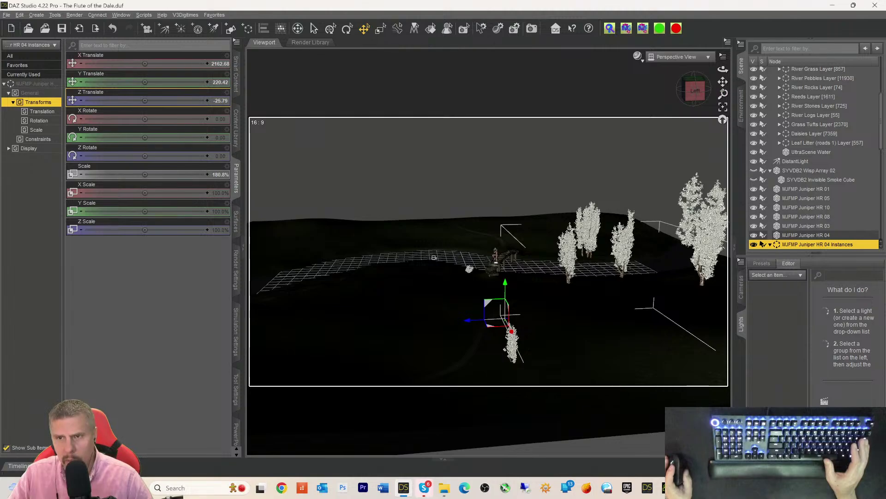
left_click(723, 109)
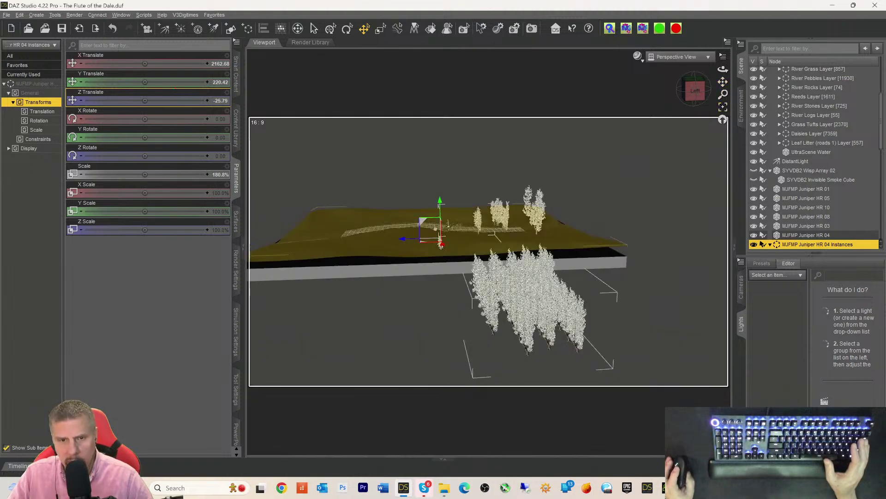
left_click_drag(441, 245, 436, 218)
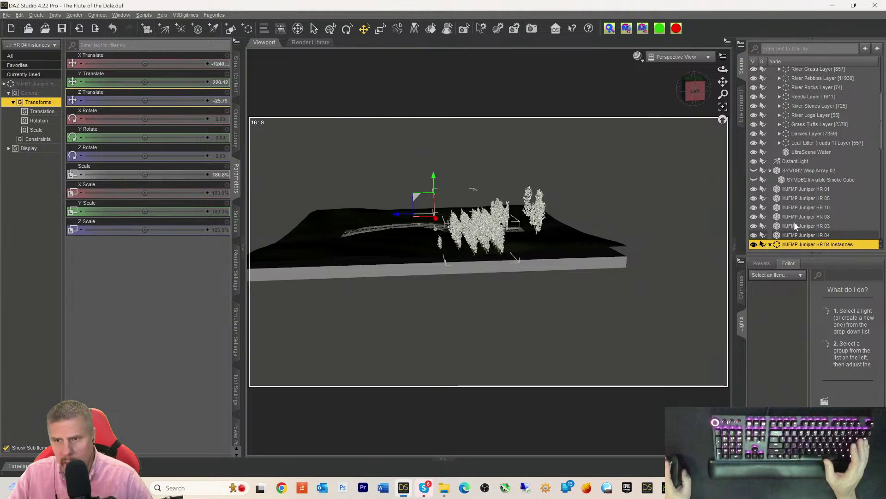
- Move MJFMP Juniper HR 04 Instance (2) away from the cluster along Z to about 225.28
left_click(770, 244)
scroll(785, 208, "down", 5)
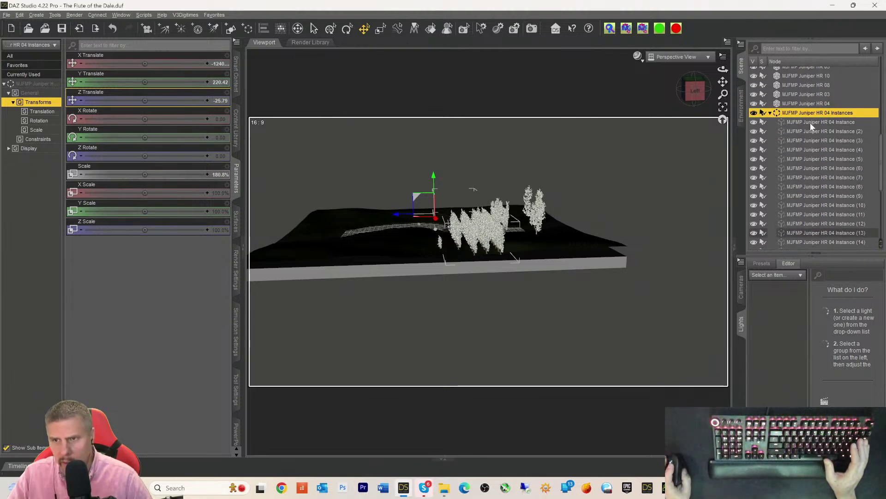
left_click(808, 131)
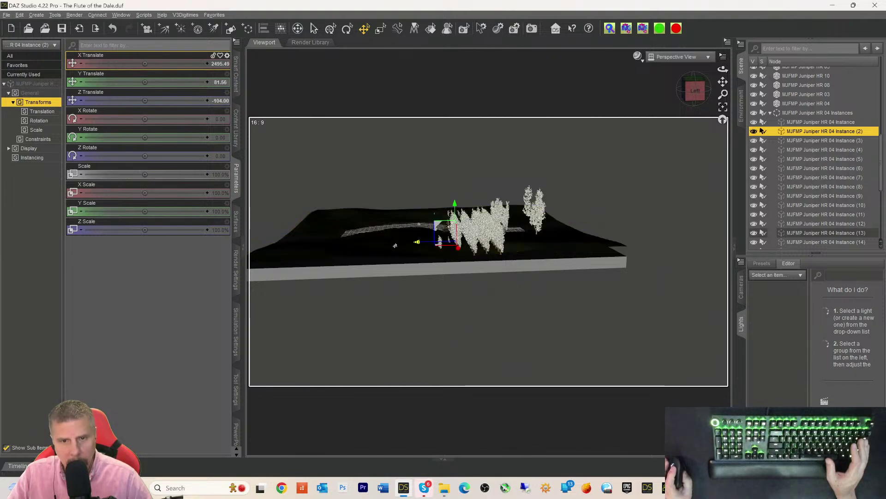
left_click_drag(417, 241, 380, 243)
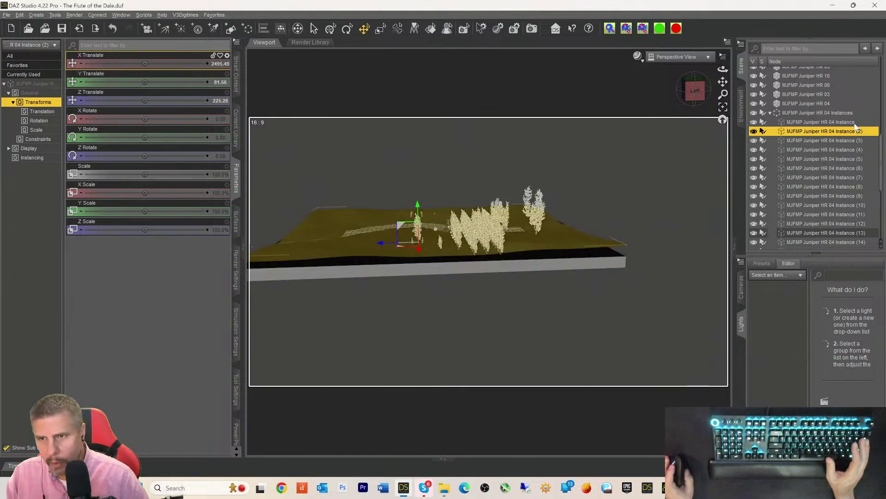
- Scale the whole juniper instances group to about 302% and shift it along X toward the terrain
left_click(784, 113)
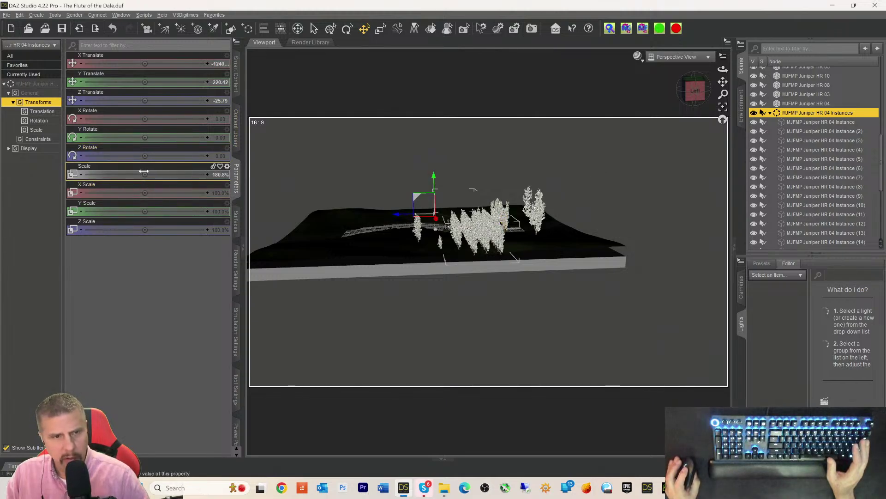
left_click_drag(145, 174, 175, 174)
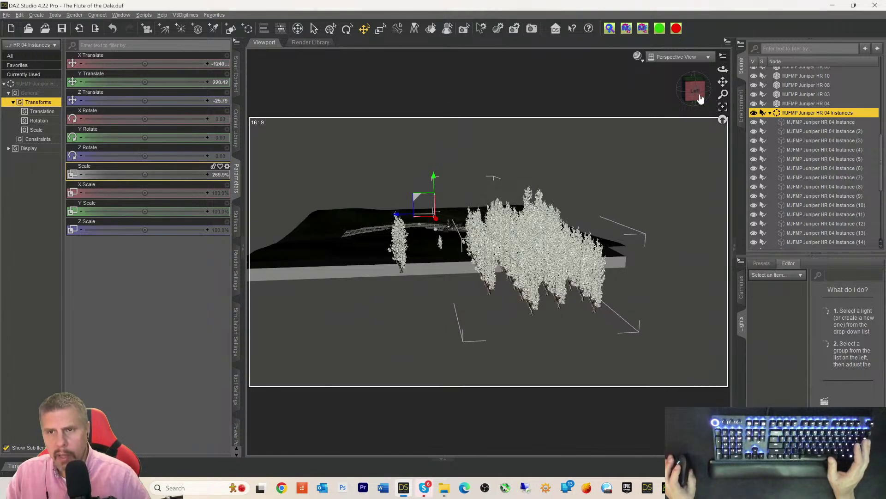
left_click_drag(694, 90, 687, 103)
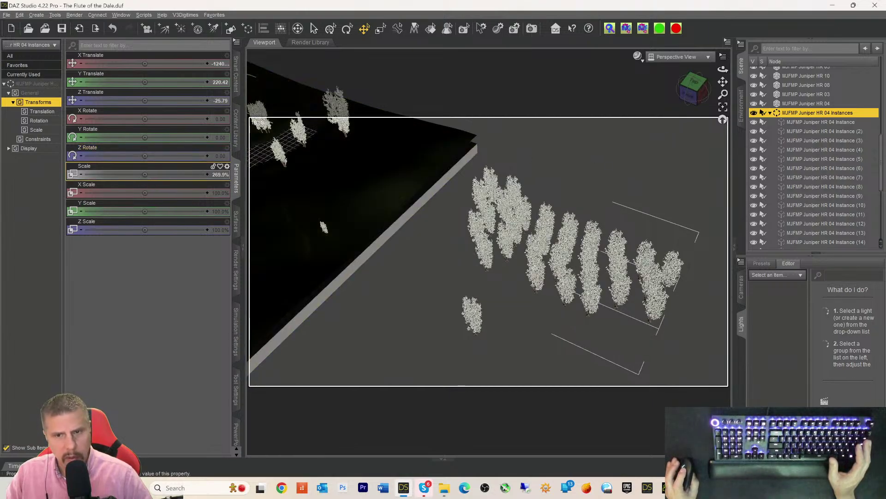
left_click_drag(145, 175, 160, 174)
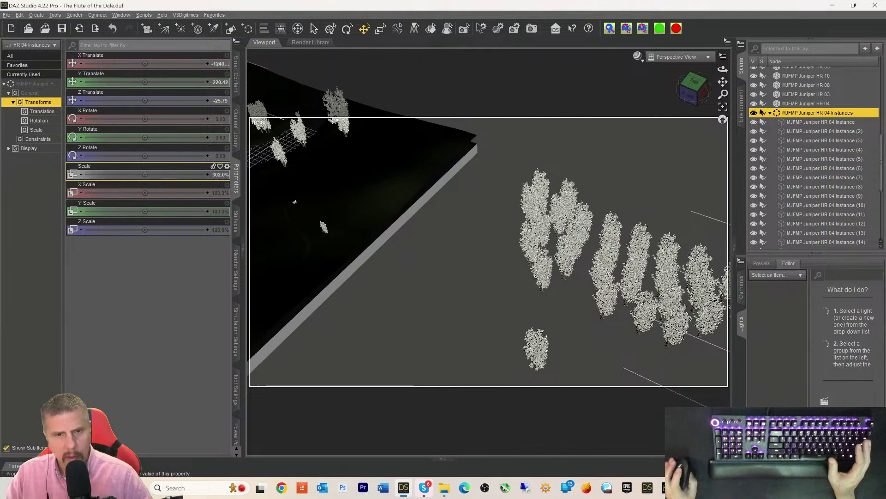
left_click_drag(144, 62, 97, 62)
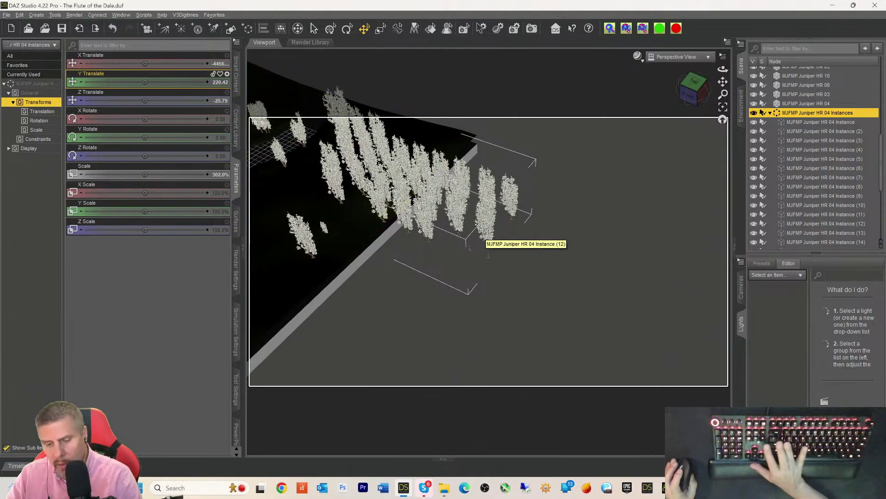
- Delete the MJFMP Juniper HR 04 Instances group and the source MJFMP Juniper HR 04 tree from the scene
key("Delete")
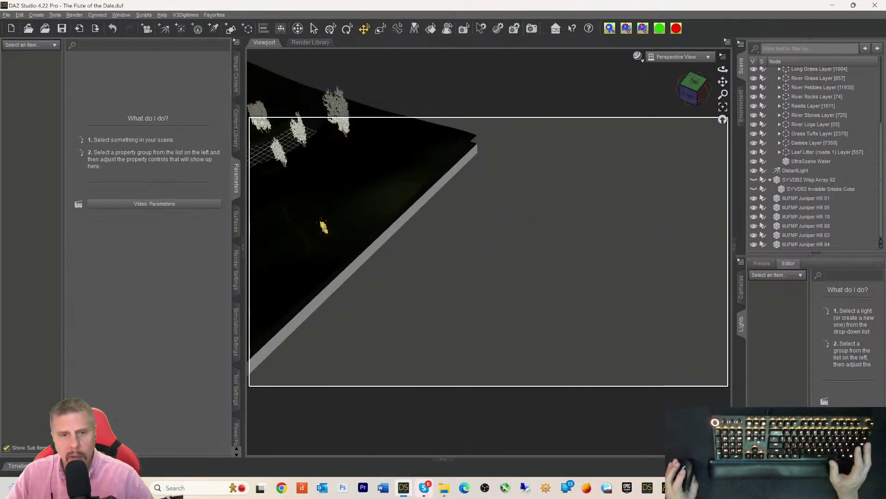
left_click(323, 228)
key("Delete")
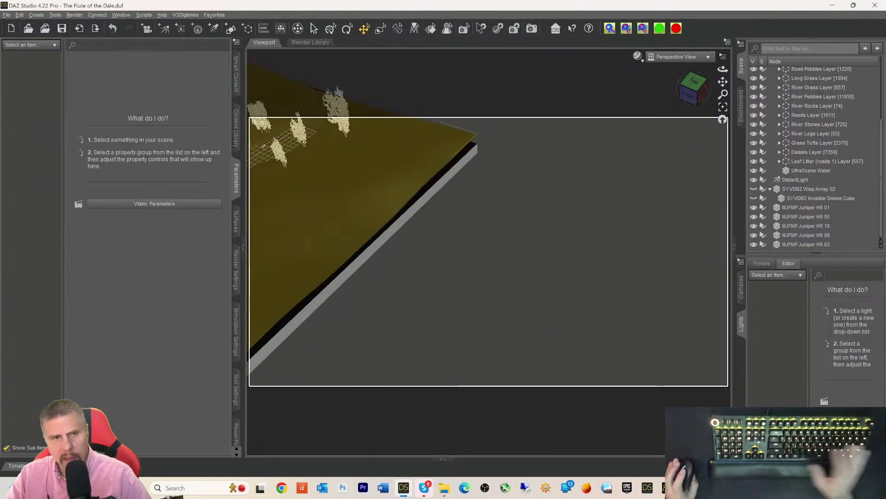
- Leave the Mediterranean Juniper product and search the Smart Content files for "tree"
left_click(8, 15)
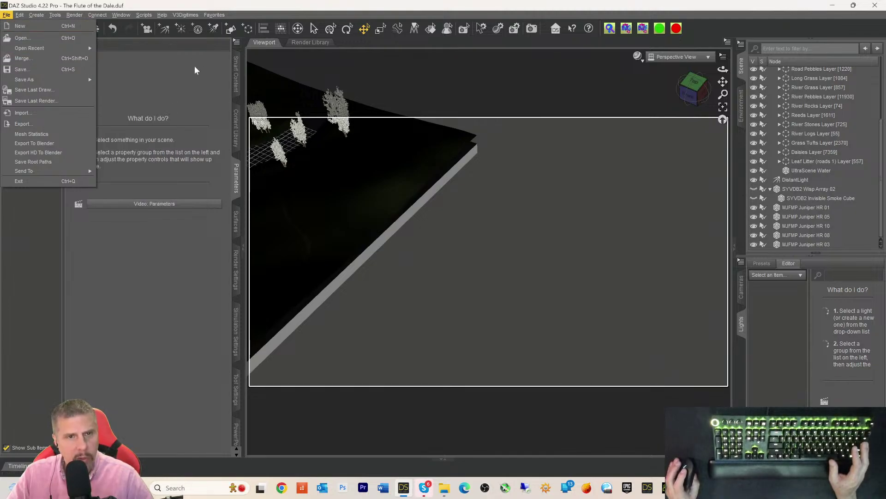
left_click(230, 73)
left_click(236, 74)
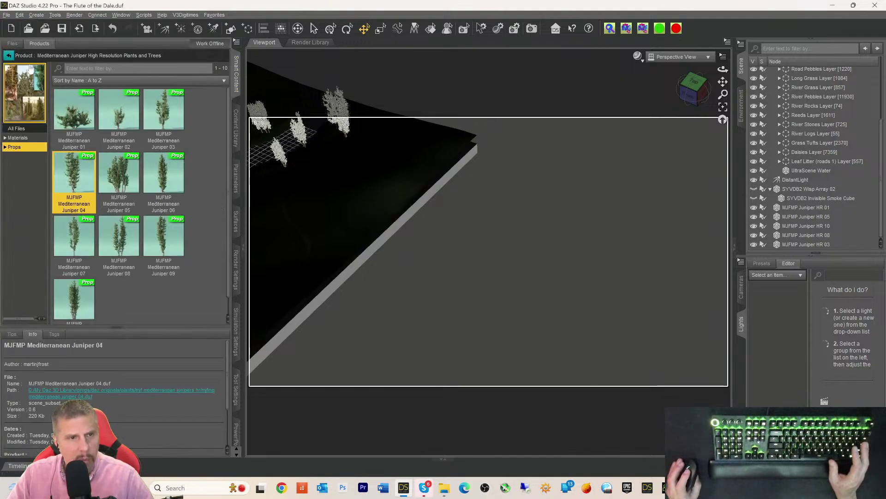
left_click(11, 55)
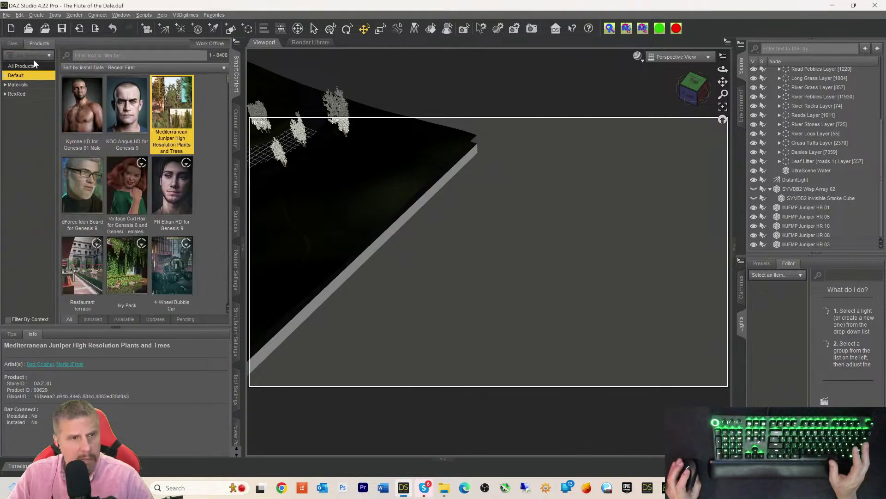
left_click(12, 45)
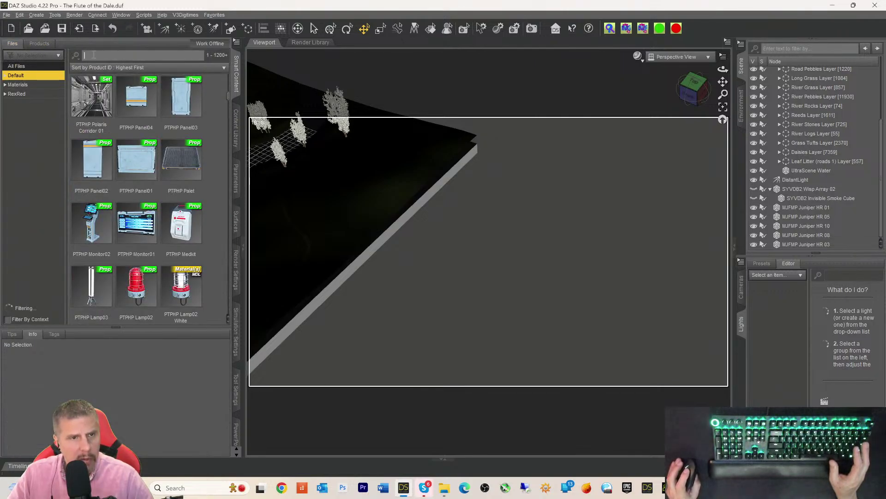
type("tree")
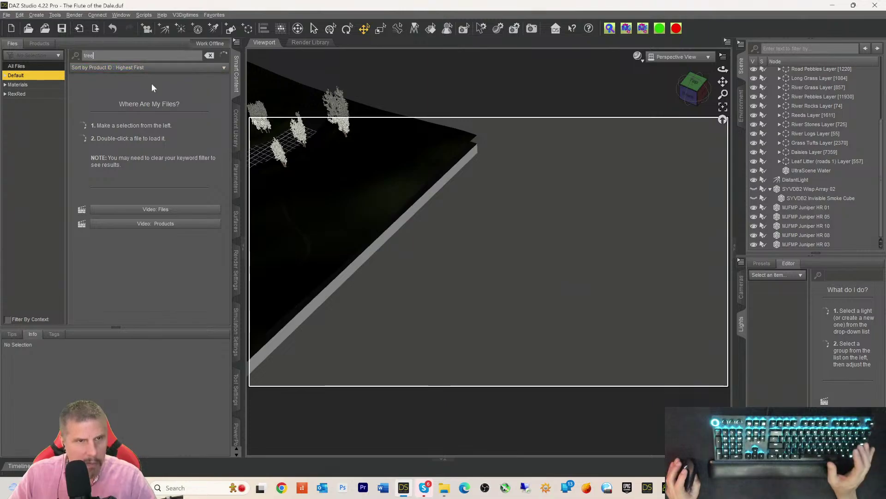
key("Return")
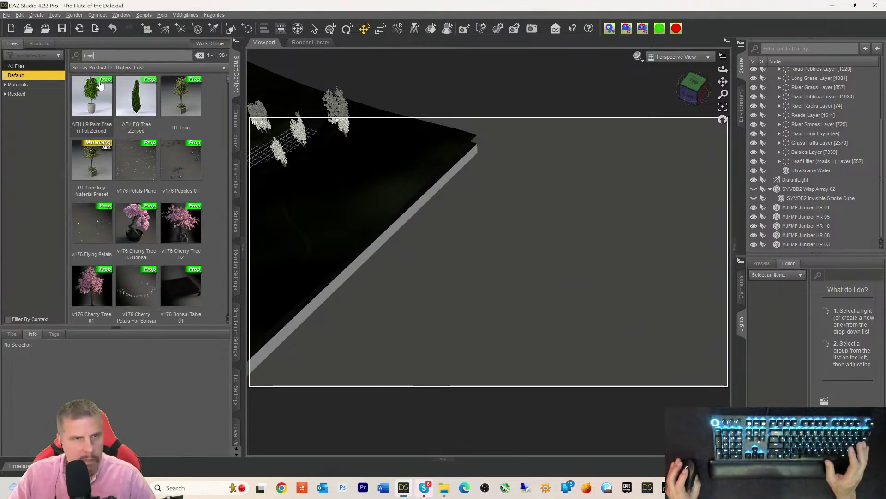
- Browse the tree search results for a suitable background tree, examining the cypress, pine, oak and other tree props
scroll(143, 166, "down", 5)
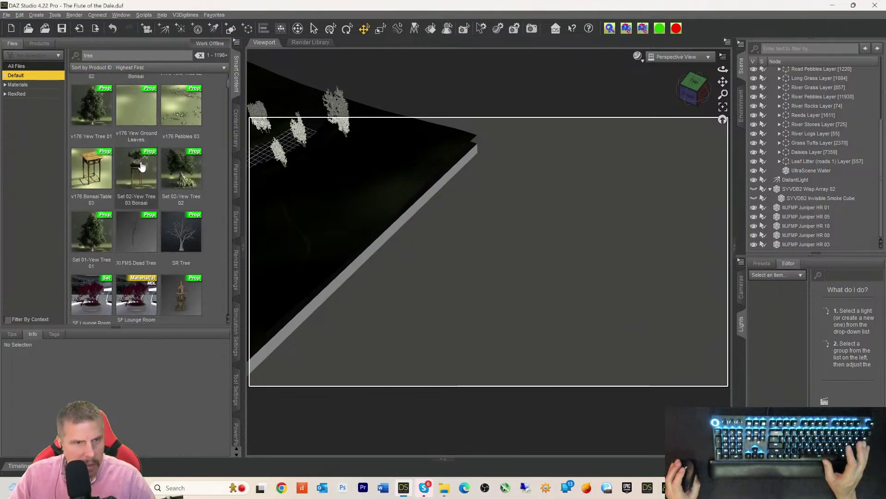
scroll(142, 166, "down", 5)
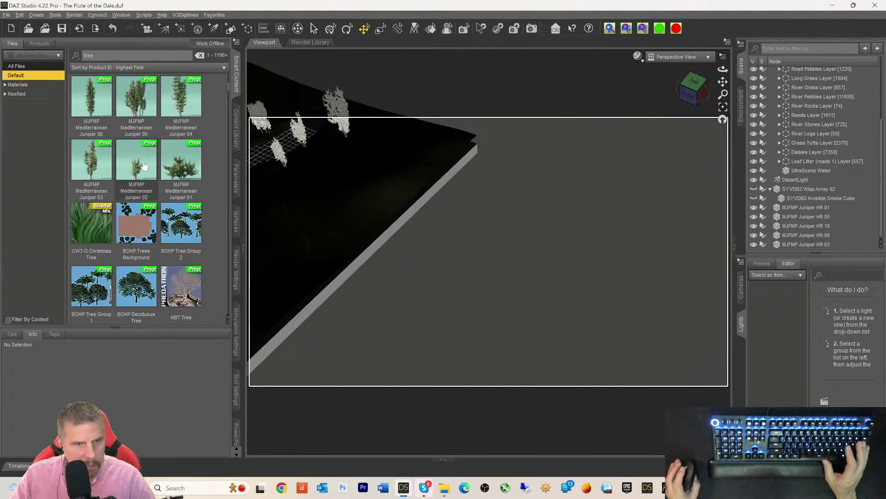
scroll(143, 165, "down", 6)
scroll(137, 169, "down", 4)
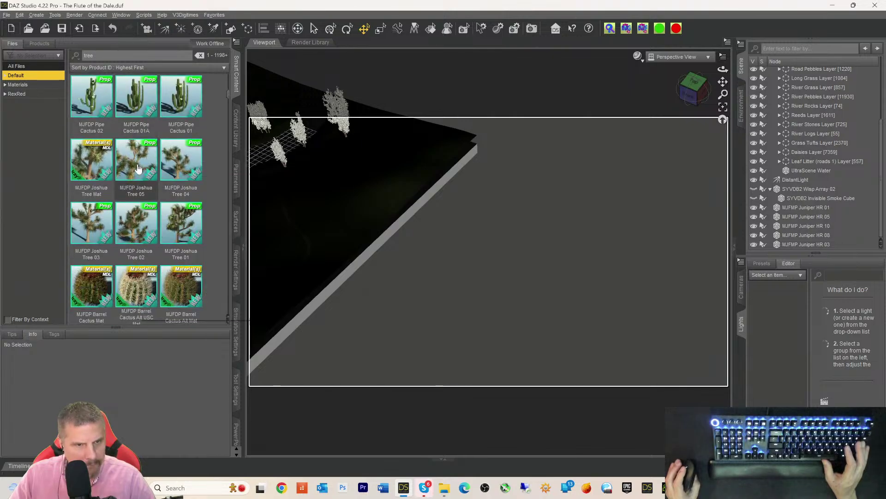
scroll(138, 169, "down", 4)
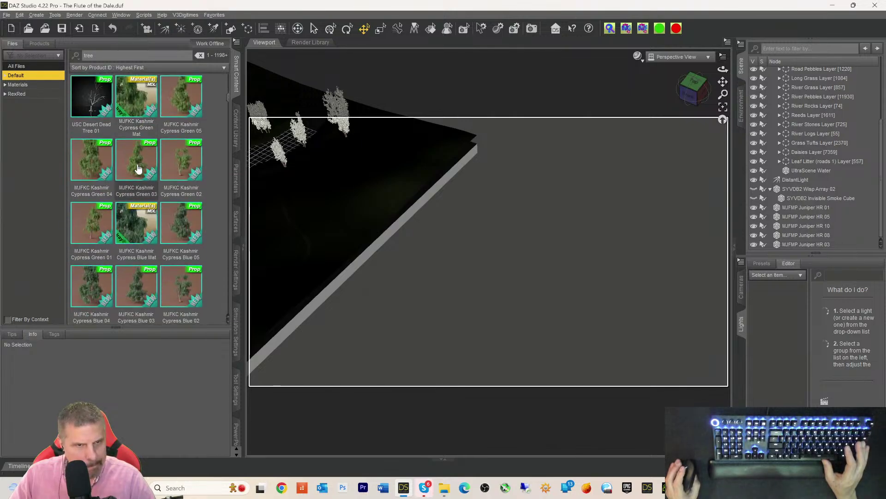
mouse_move(139, 167)
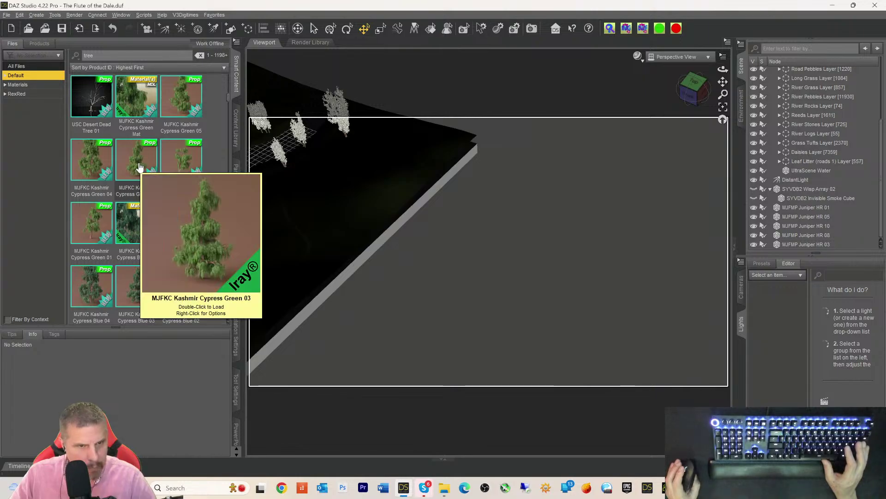
scroll(138, 167, "down", 5)
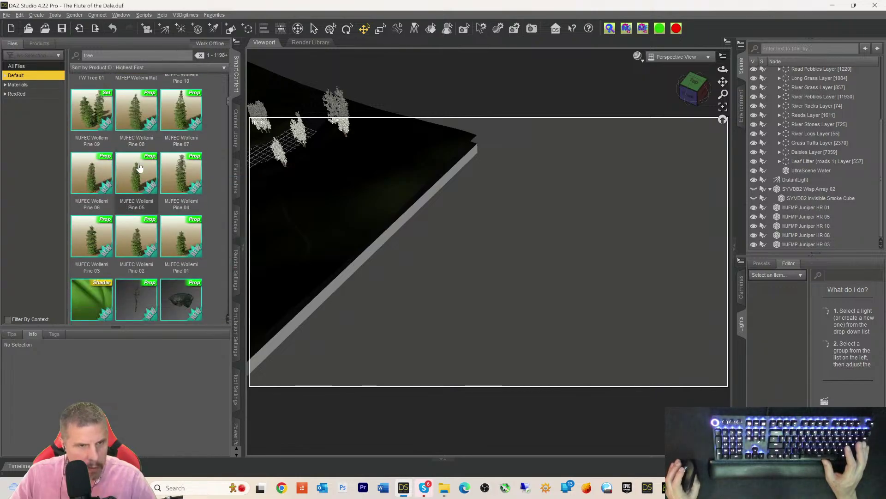
scroll(139, 167, "down", 8)
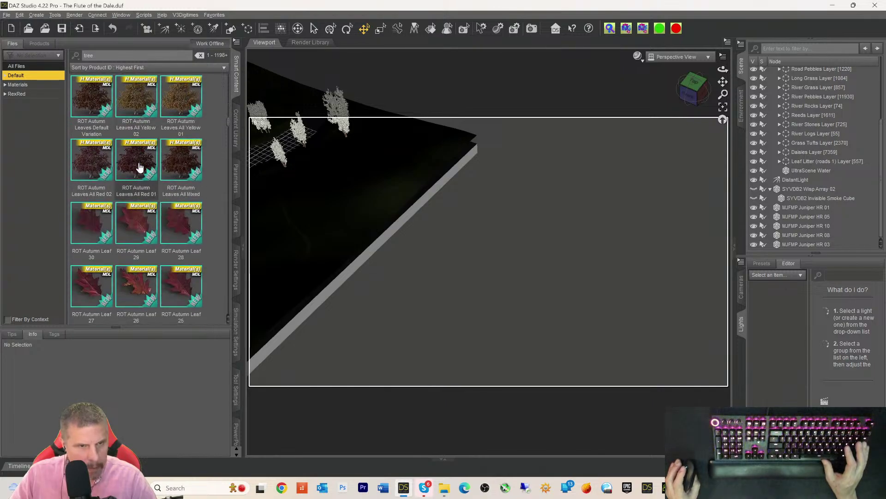
scroll(139, 167, "down", 3)
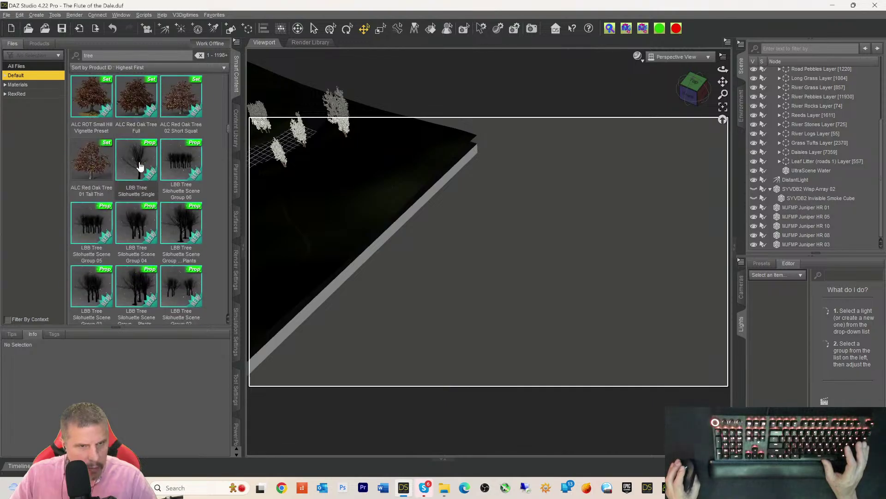
scroll(139, 167, "down", 1)
scroll(139, 167, "up", 4)
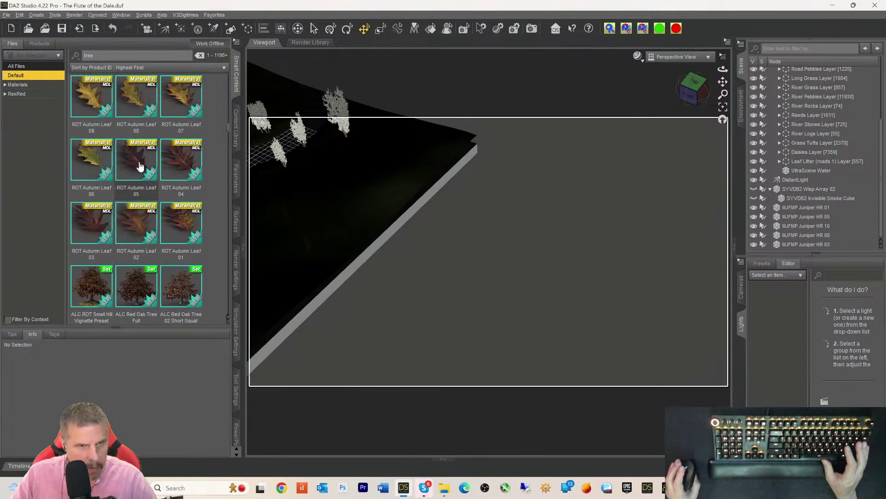
scroll(139, 167, "down", 10)
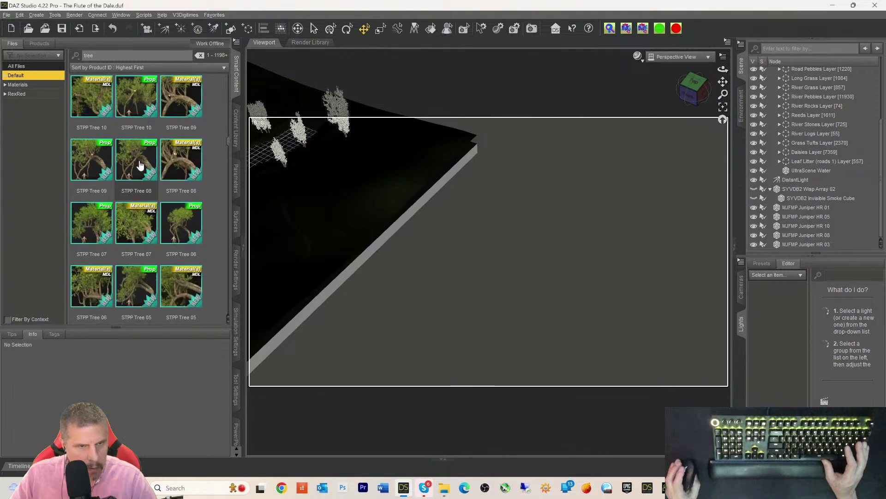
scroll(141, 165, "down", 3)
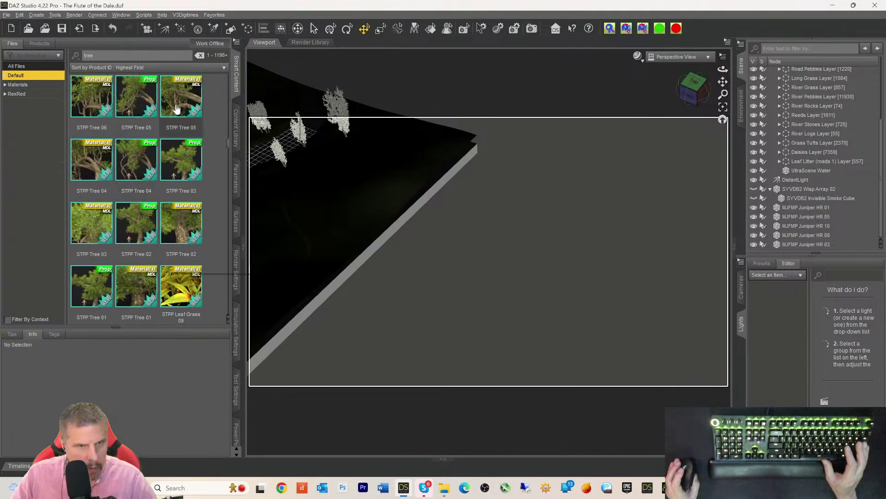
scroll(141, 144, "down", 12)
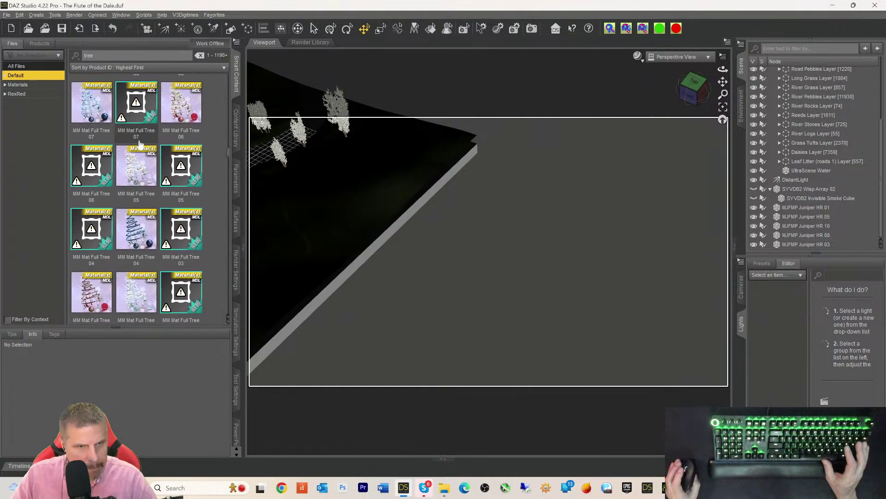
scroll(140, 144, "down", 10)
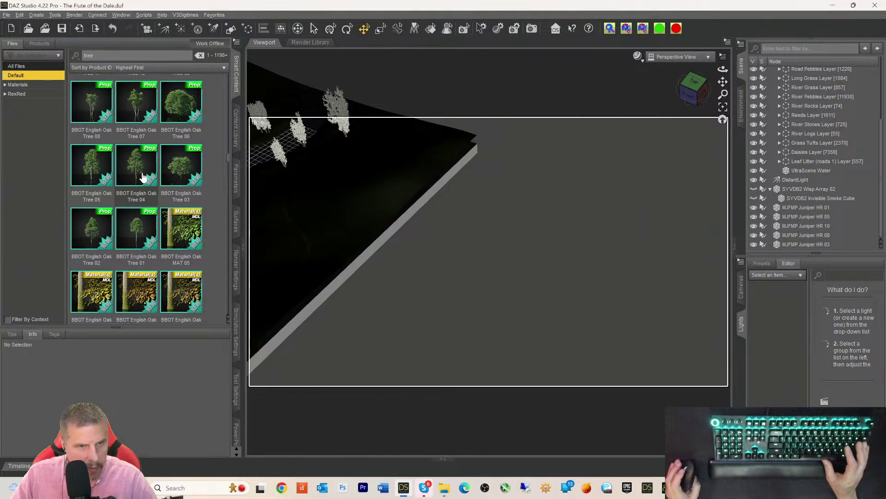
- Load the BBOT English Oak Tree 05 prop into the scene and select it
mouse_move(94, 175)
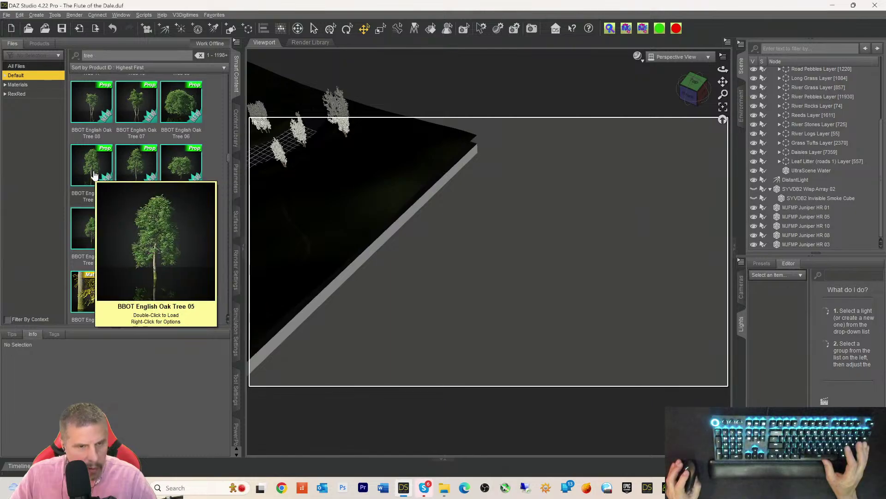
left_click(102, 174)
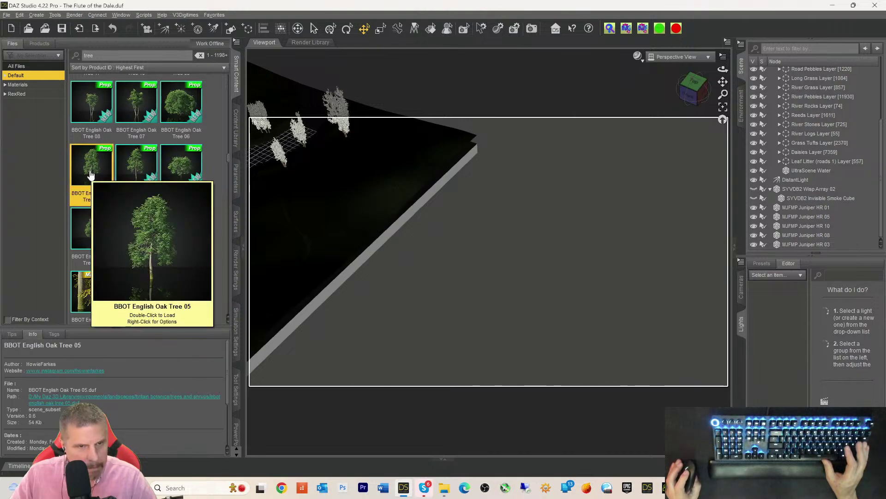
double_click(90, 174)
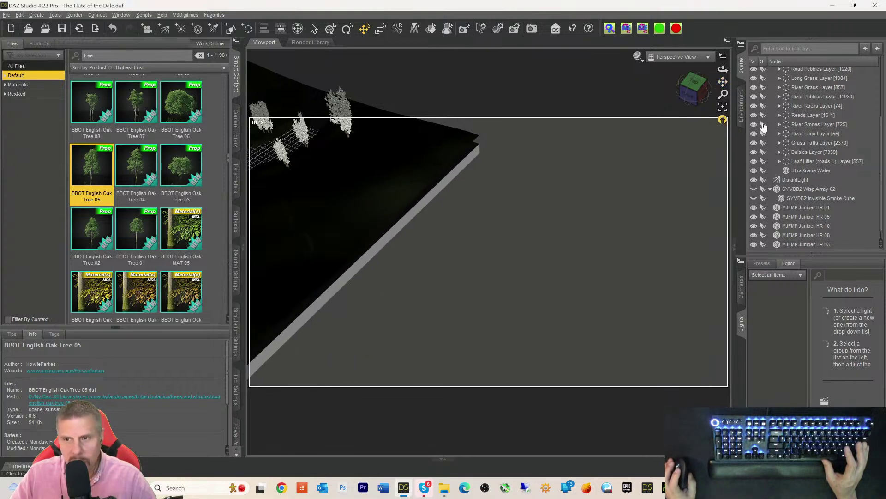
left_click(799, 243)
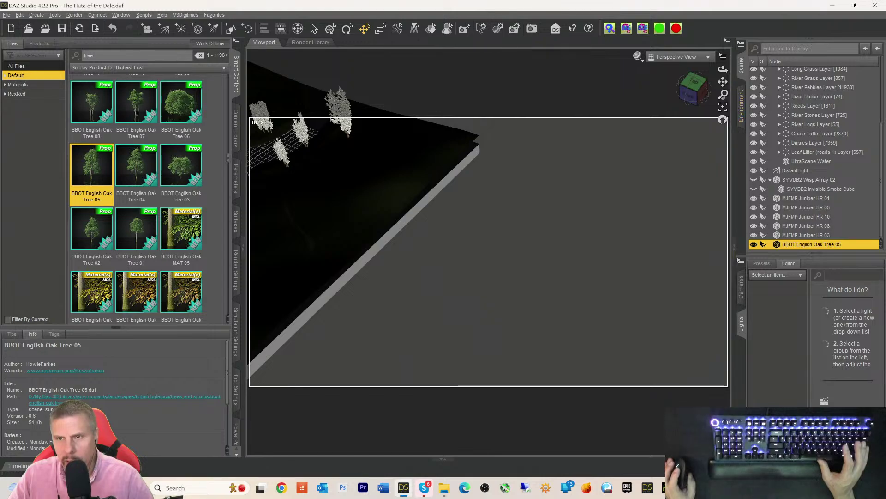
- Move the English oak away from the bridge to the outer part of the terrain and lower it slightly onto the ground
left_click(723, 108)
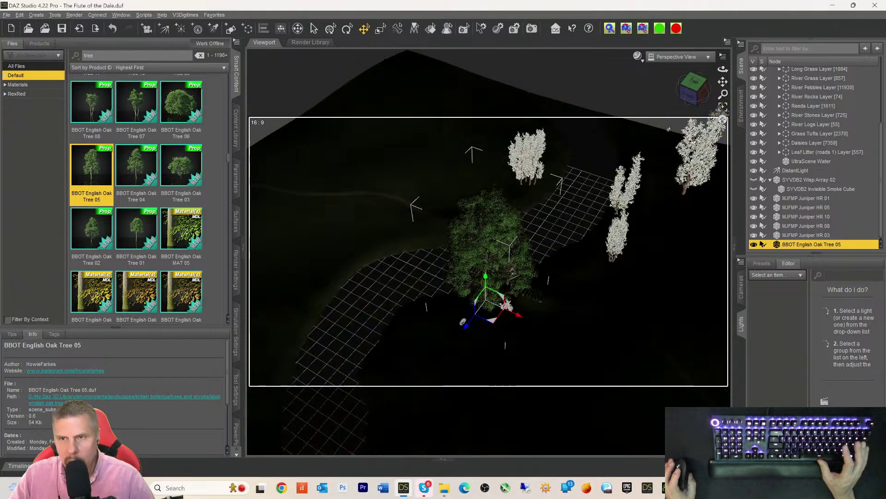
left_click_drag(693, 90, 724, 81)
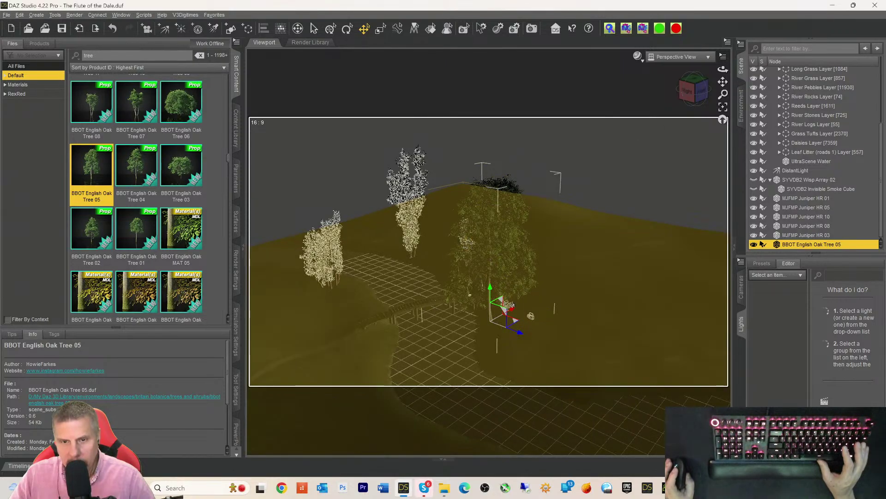
left_click_drag(512, 309, 674, 260)
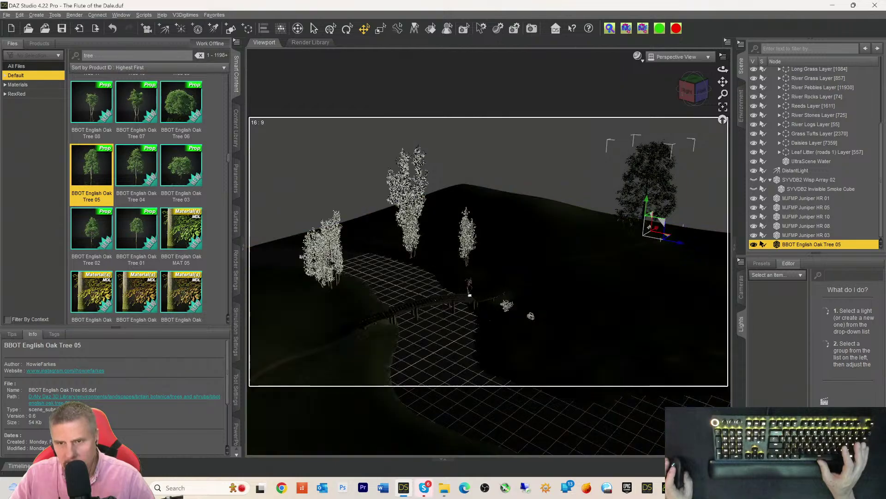
left_click_drag(645, 206, 645, 207)
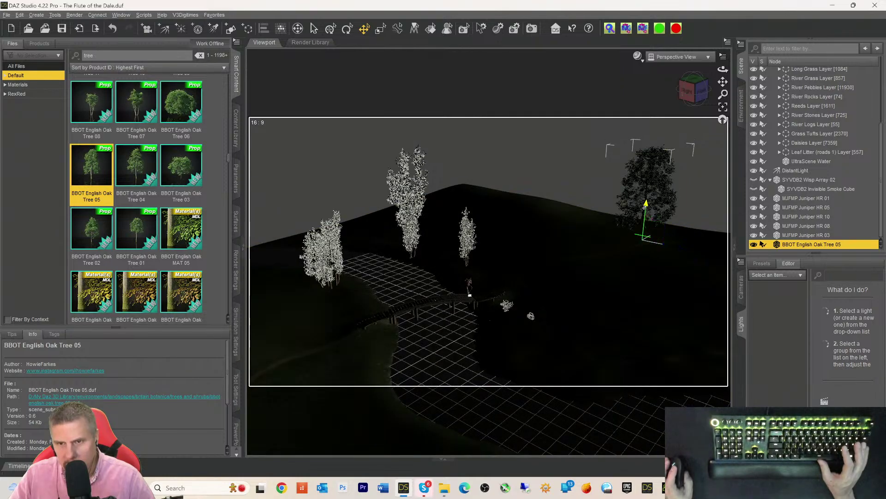
- Create 15 node instances of BBOT English Oak Tree 05 with the default settings
left_click_drag(699, 104, 618, 200)
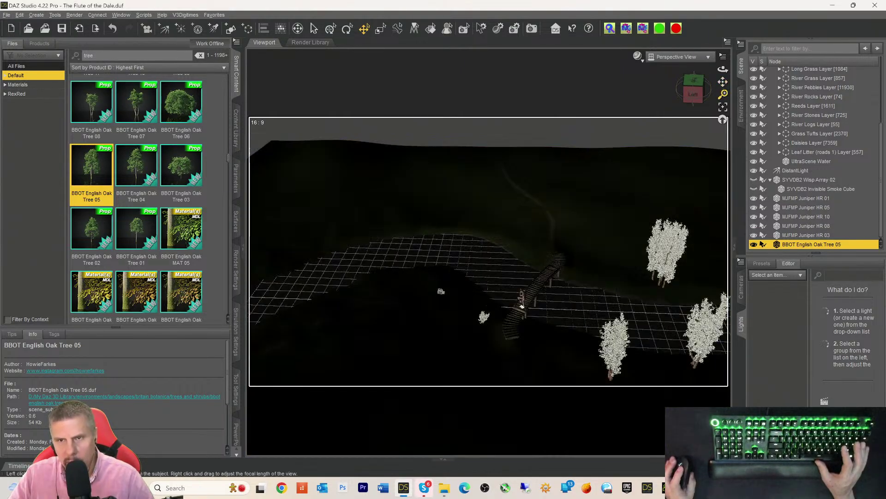
left_click_drag(723, 94, 739, 24)
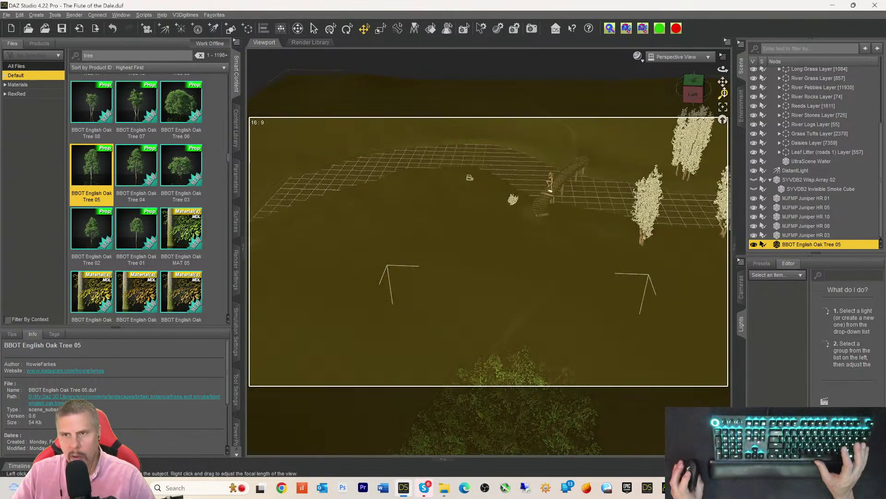
left_click_drag(724, 94, 723, 153)
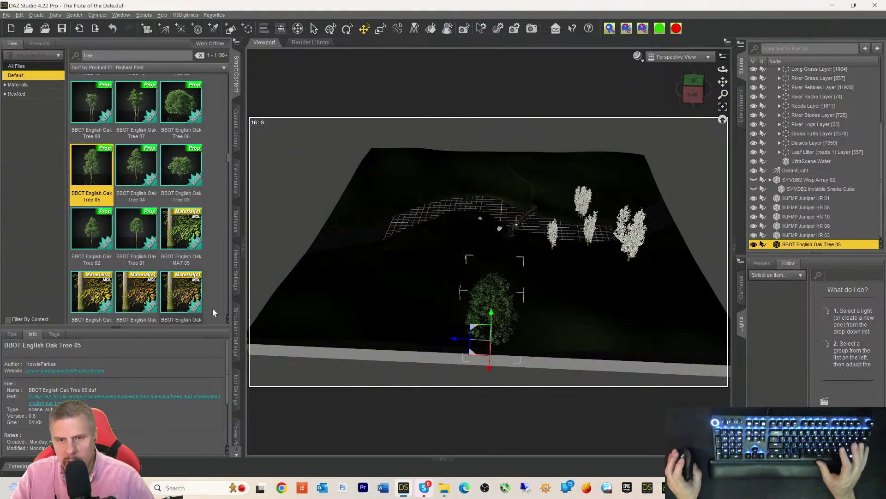
left_click(36, 15)
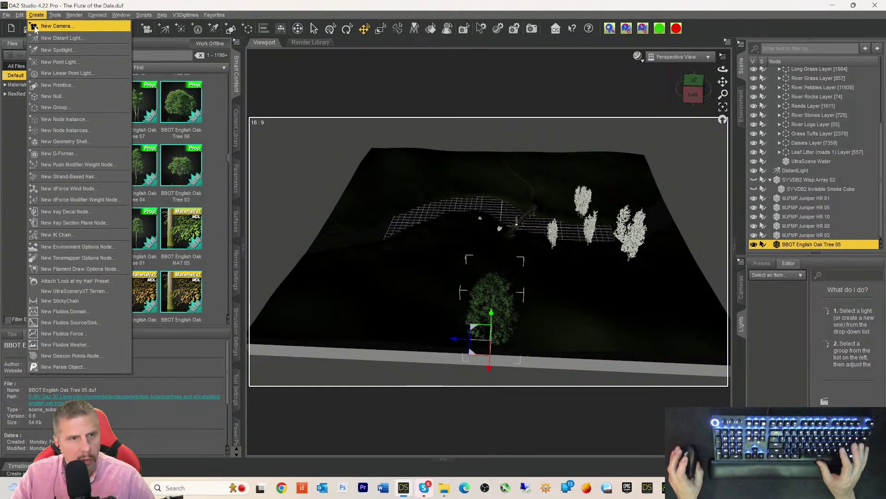
left_click(54, 130)
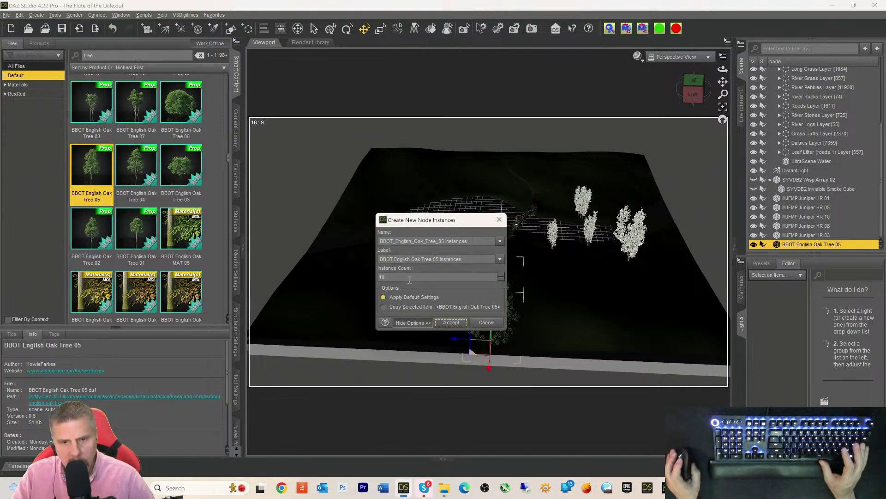
left_click_drag(382, 273, 263, 266)
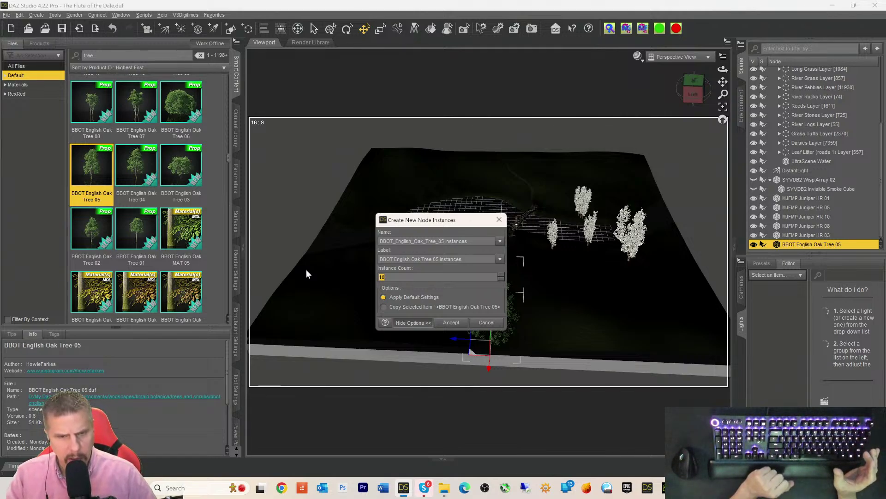
type("15")
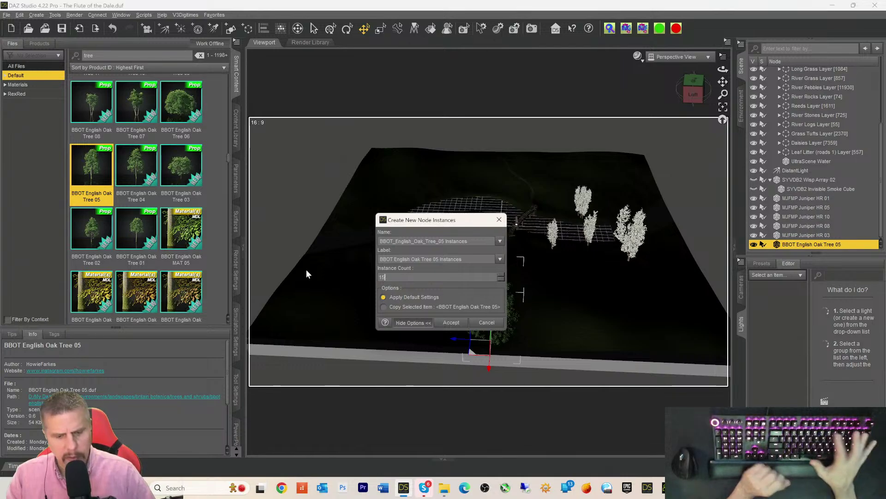
key("Return")
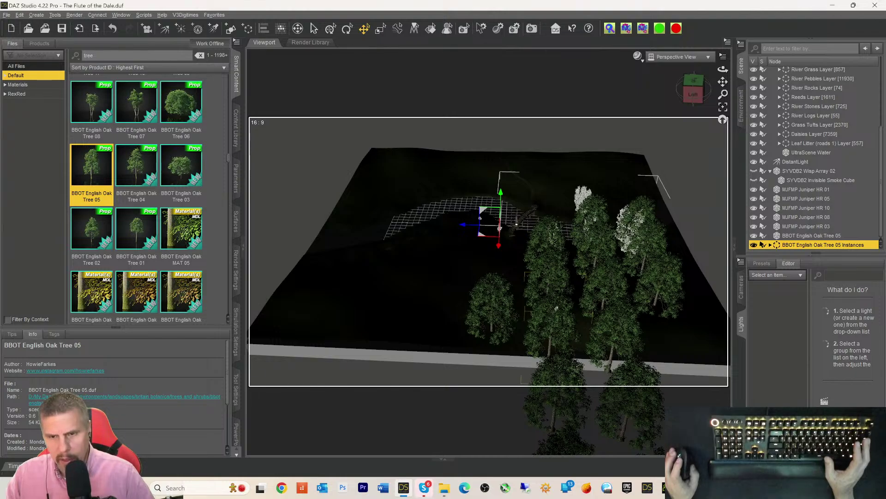
- Move oak Instance (3) and Instance (4) out of the cluster onto the terrain, spaced in a row beside the source oak
left_click(545, 339)
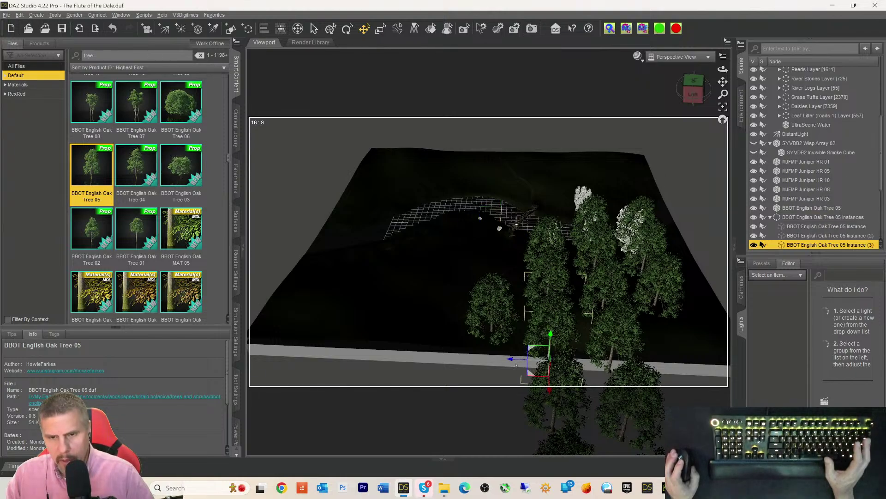
left_click_drag(516, 366, 407, 345)
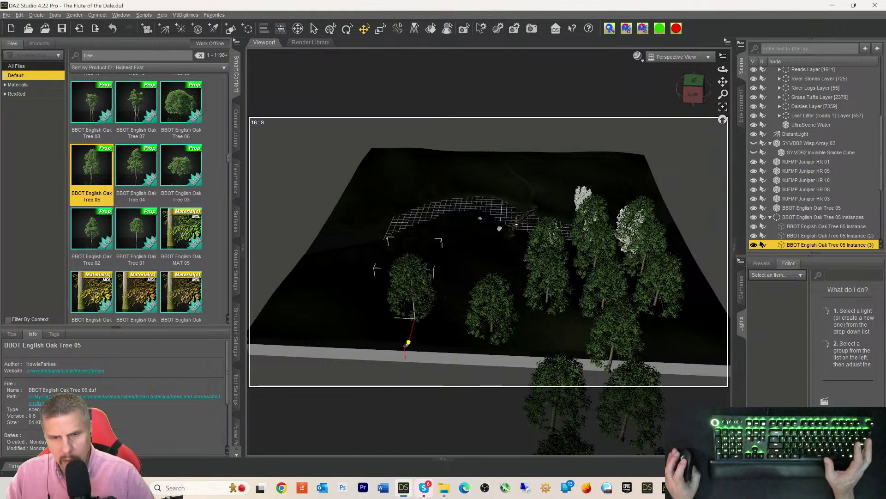
key("ctrl+d")
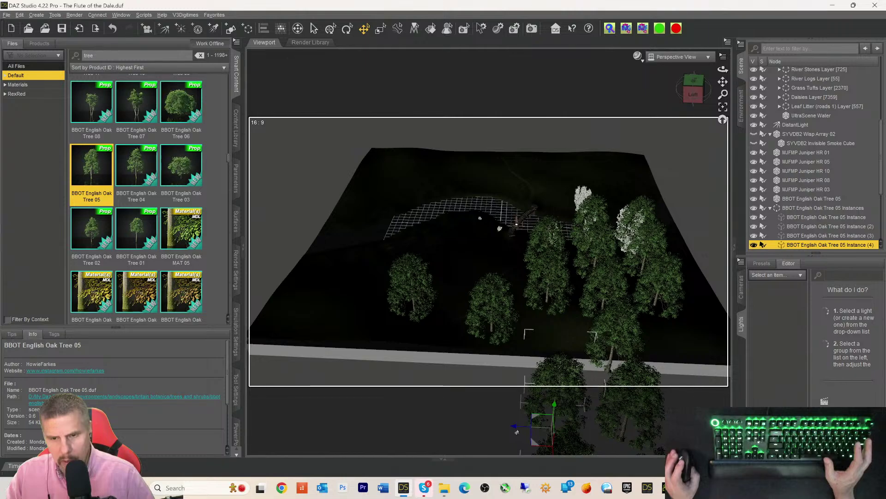
left_click_drag(513, 427, 337, 331)
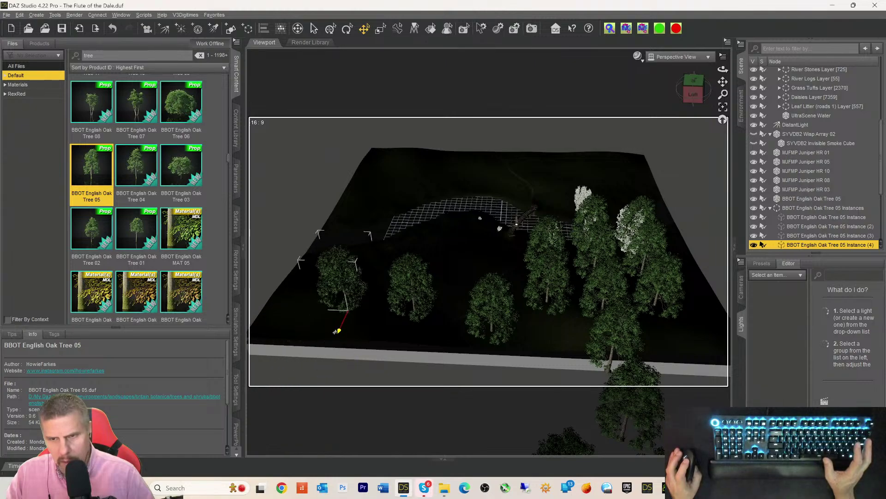
- Move BBOT English Oak Tree 05 Instance (9) along Z to the terrain's near edge, in front of Instance (4)
key("ctrl+d")
key("ctrl+d")
key("ctrl+d")
key("ctrl+d")
key("ctrl+d")
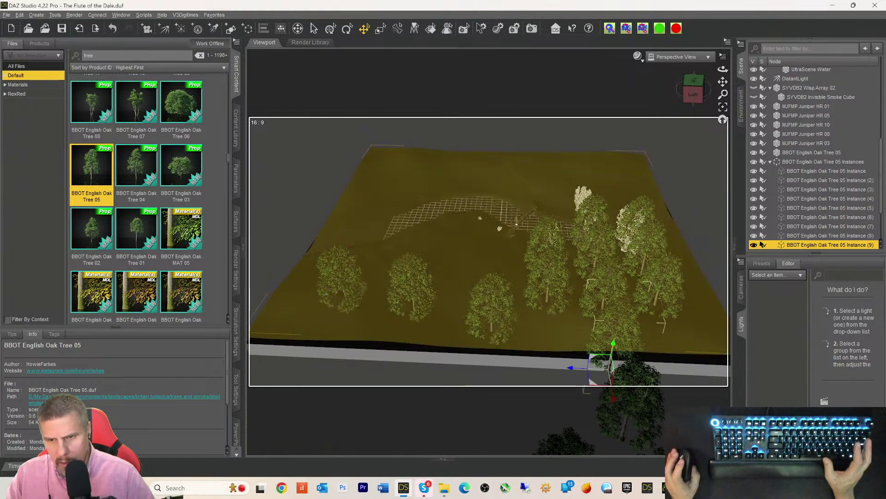
left_click_drag(560, 370, 287, 358)
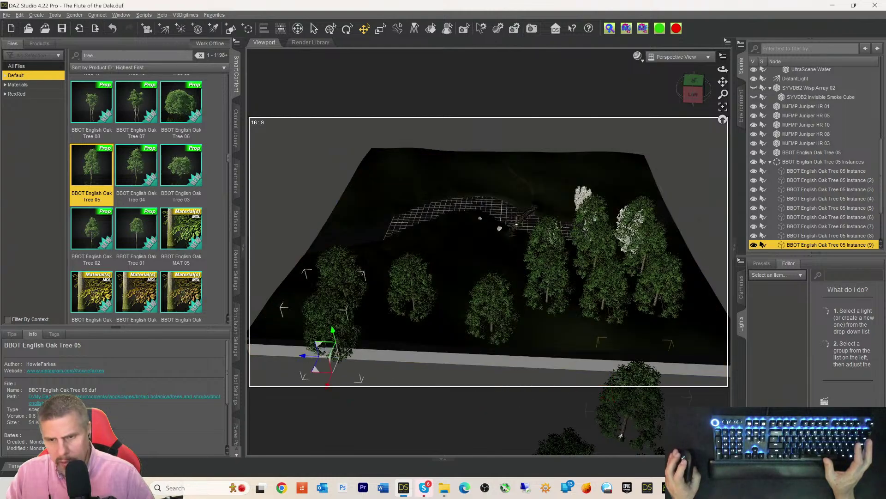
- Move oak Instance (10) from outside the terrain onto the ground beside the end of the bridge, behind Instance (4)
key("ctrl+d")
left_click_drag(584, 437, 318, 421)
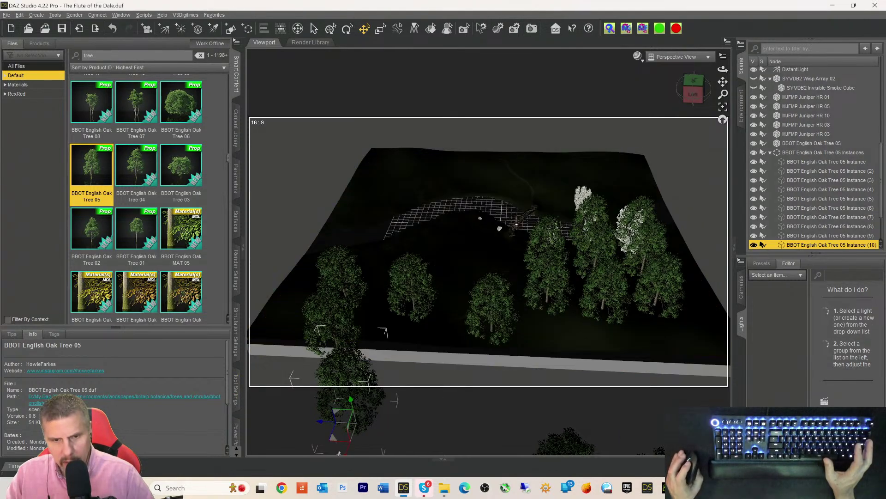
left_click_drag(346, 454, 439, 267)
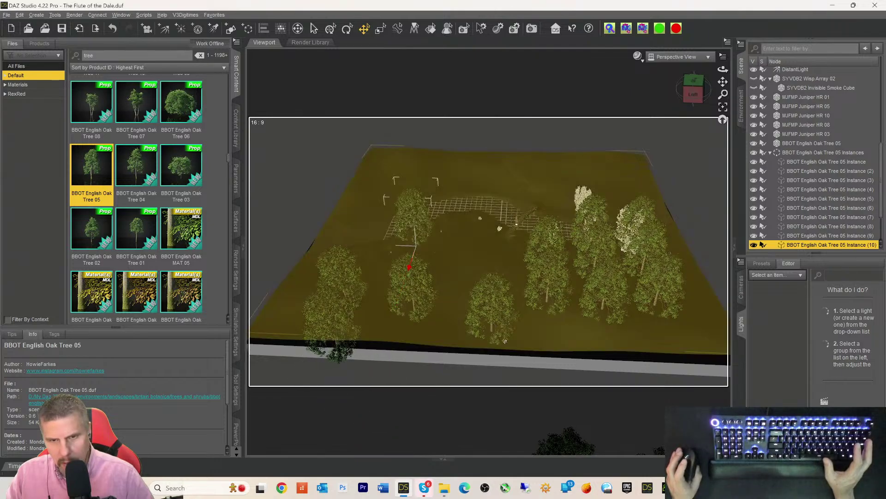
- Move oak Instance (15) along Z to the terrain's outer side beyond the juniper trees, and raise oak Instance (8) to ground level
left_click(566, 445)
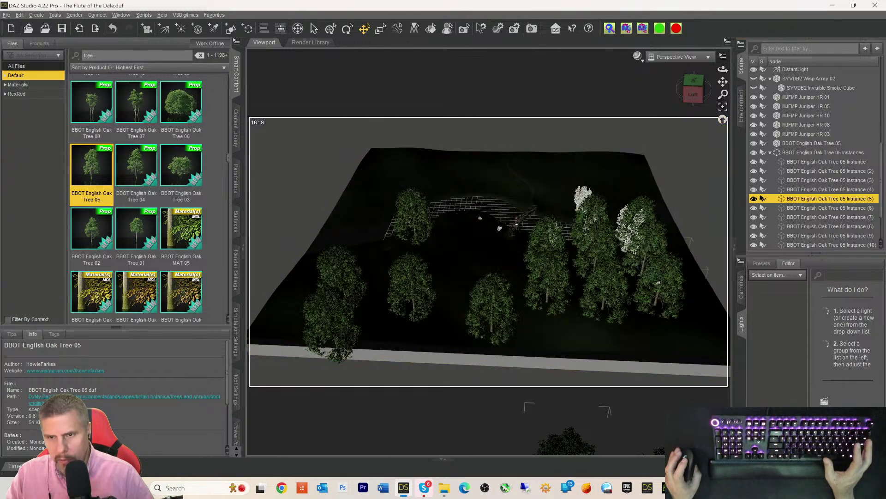
left_click(658, 289)
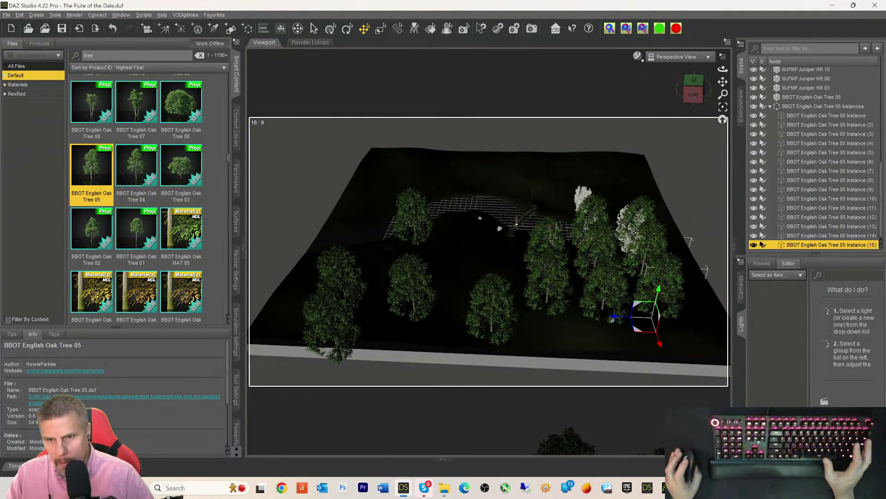
left_click_drag(613, 317, 656, 318)
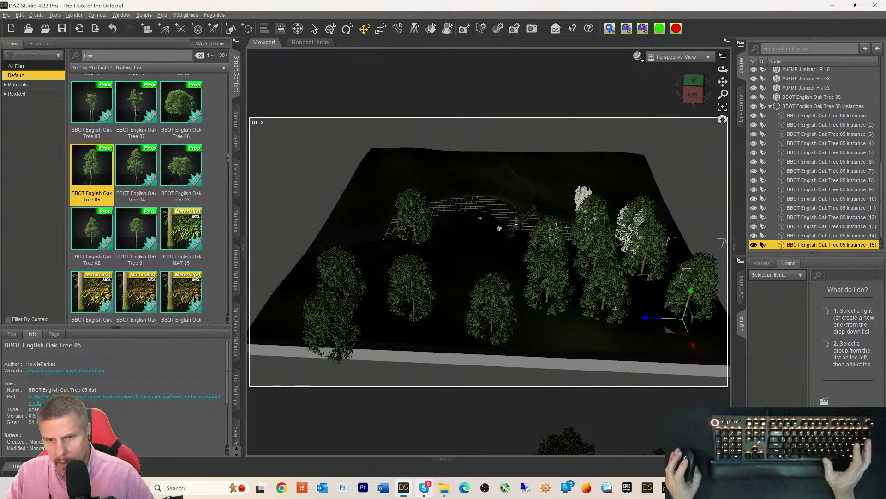
left_click(603, 300)
left_click_drag(603, 294, 608, 270)
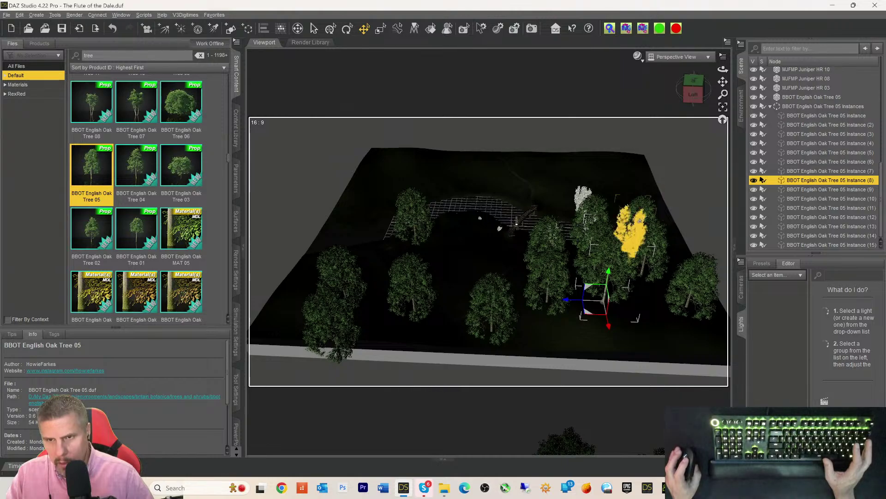
- Move oak Instance (13) along X to the terrain's near corner beside Instance (15) and raise it onto the ground
left_click(633, 221)
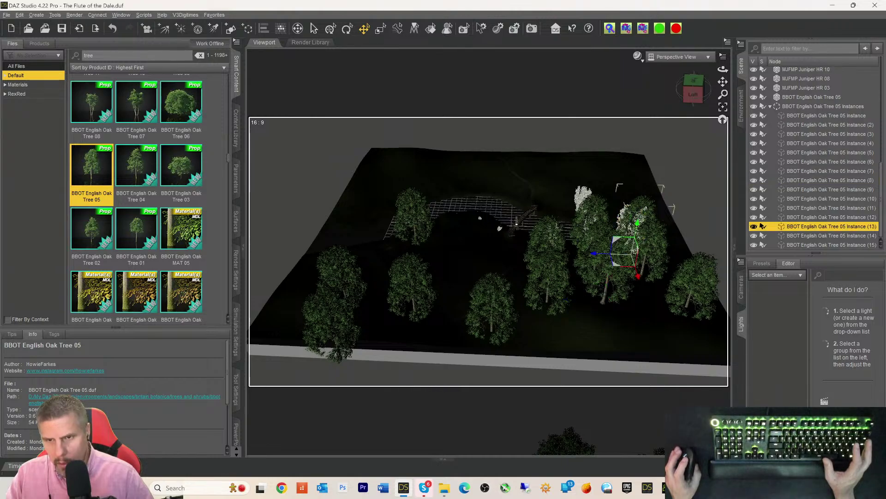
left_click_drag(638, 276, 652, 388)
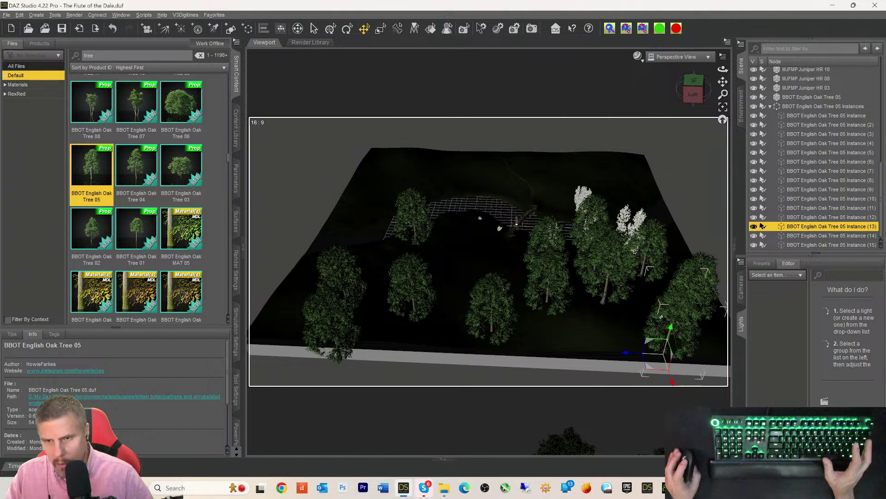
left_click_drag(670, 327, 676, 309)
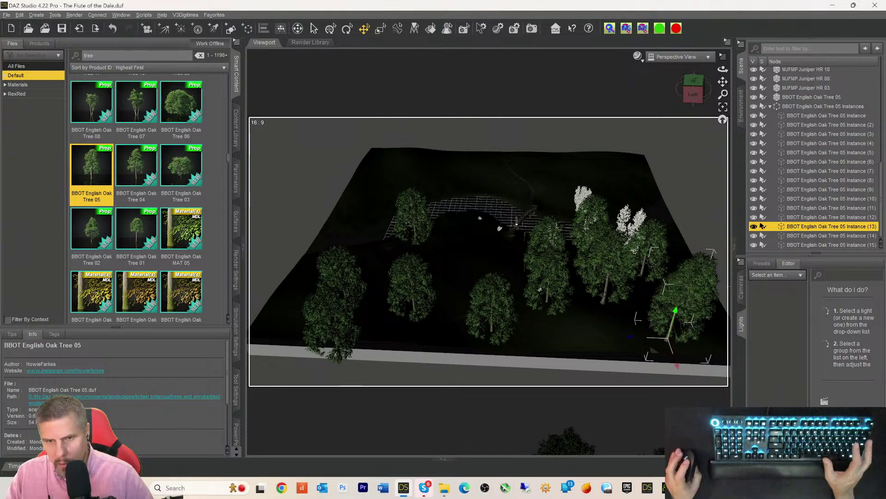
- Raise oak Instance (2) slightly and move it along X toward the terrain's near edge
left_click(544, 290)
left_click_drag(548, 283, 549, 273)
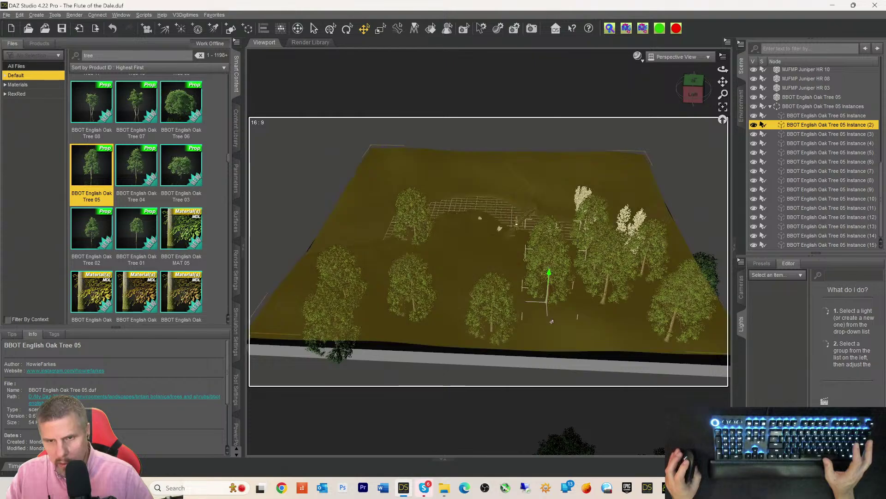
left_click_drag(548, 335, 550, 375)
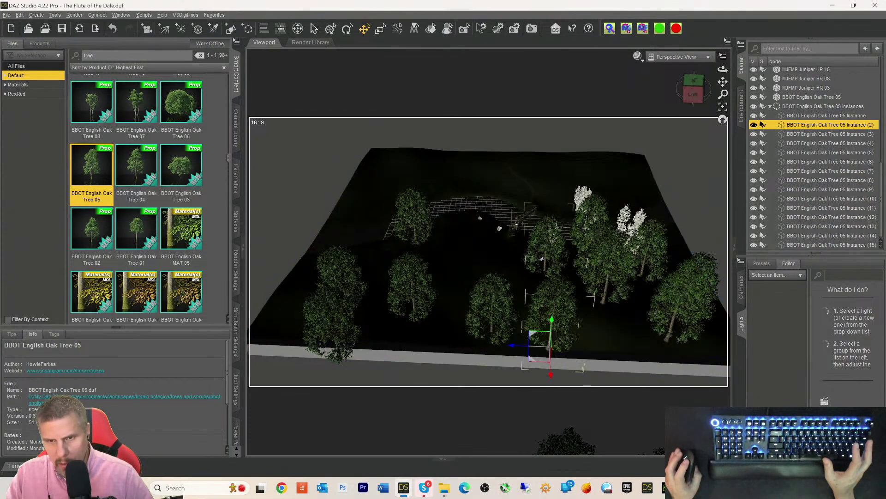
- Reposition the first, unnumbered oak instance along Z, behind the gap beside Instance (2), and adjust its height to the ground
left_click(546, 256)
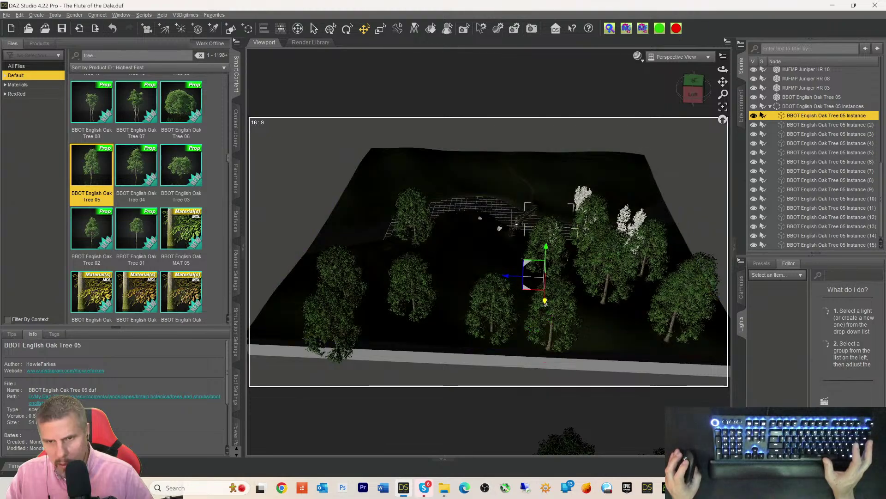
left_click_drag(545, 301, 546, 327)
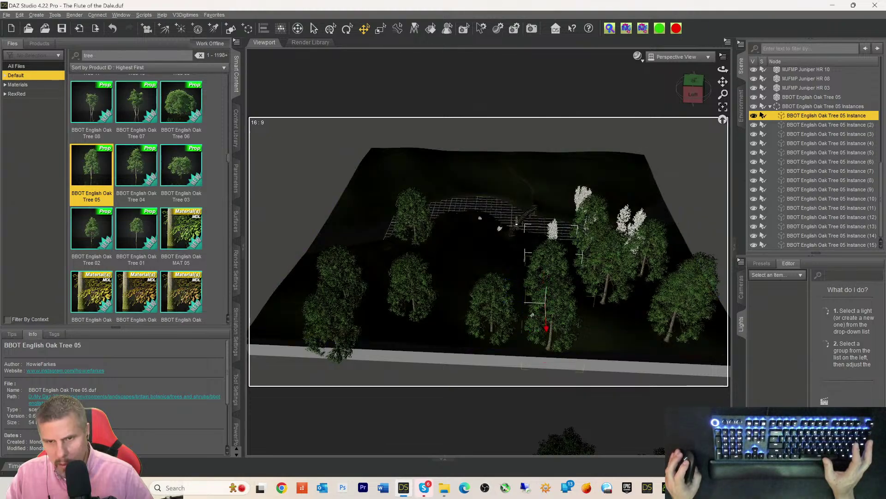
left_click_drag(545, 274, 546, 255)
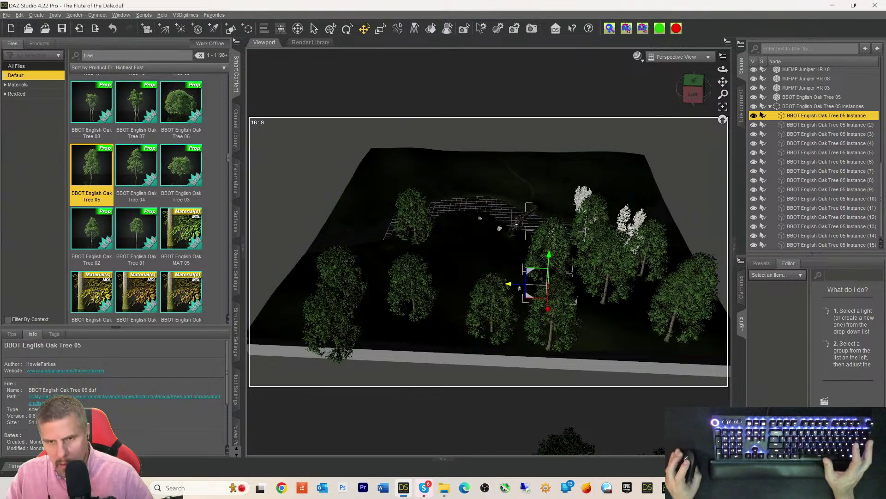
left_click_drag(513, 285, 484, 285)
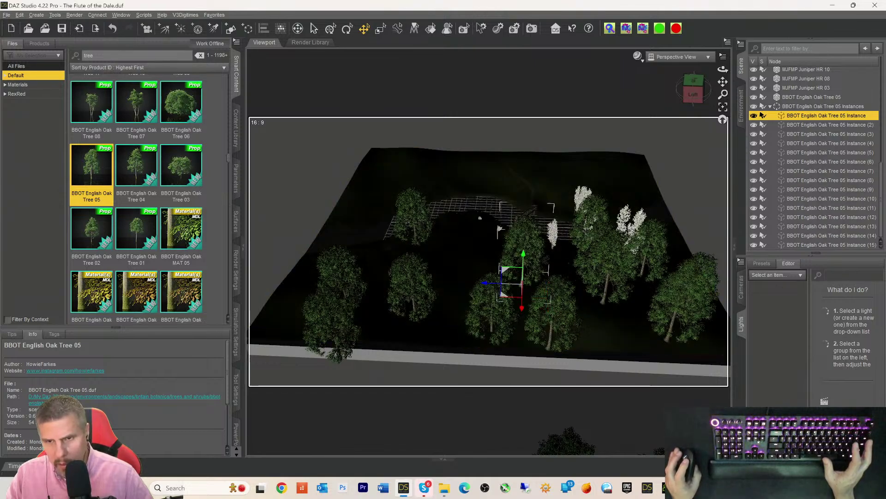
- Move oak Instance (6) out of the junipers to the open ground in front of the bridge and raise it slightly
left_click(592, 220)
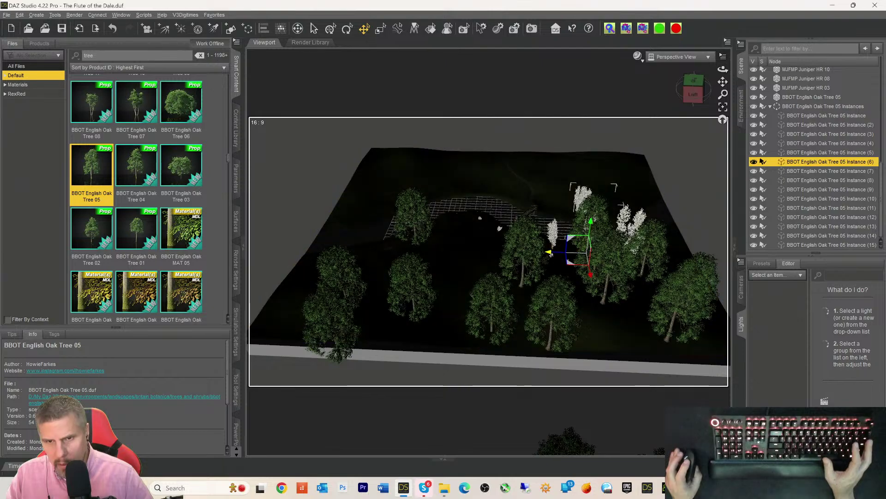
left_click_drag(549, 252, 448, 314)
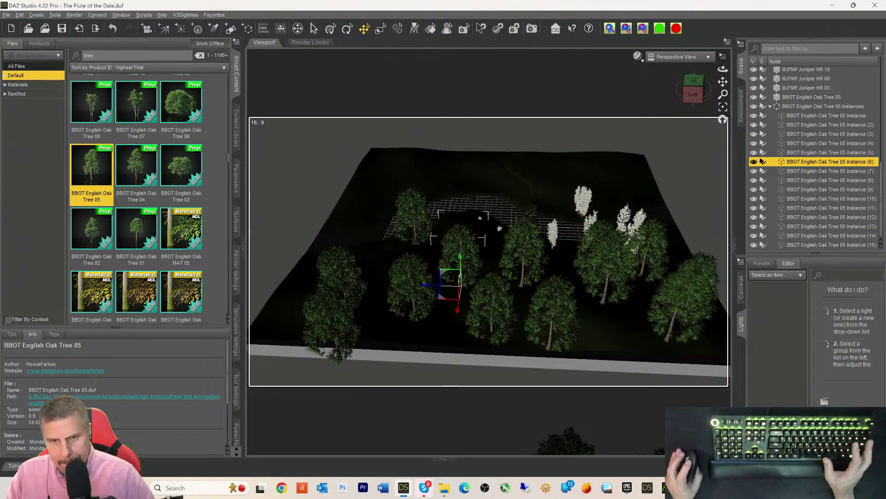
left_click_drag(460, 256, 460, 247)
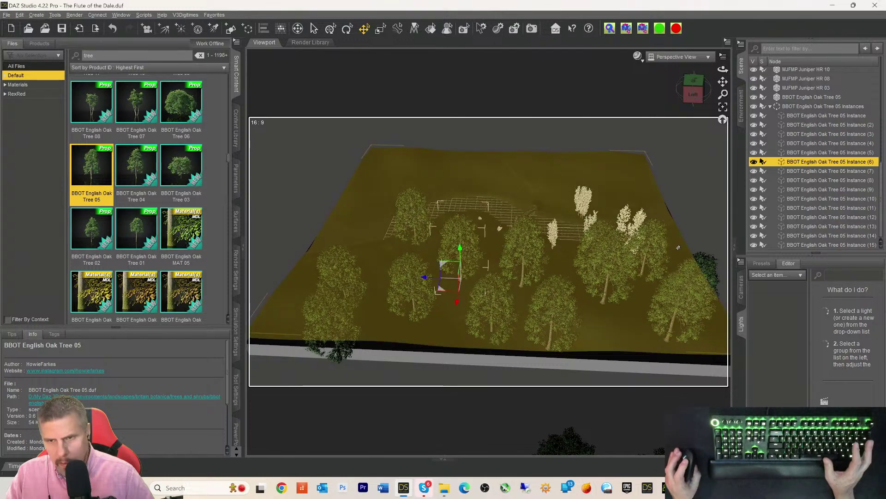
- Move oak Instance (14) along Z and X to the terrain's outer side, close to Instances (13) and (15)
left_click(648, 266)
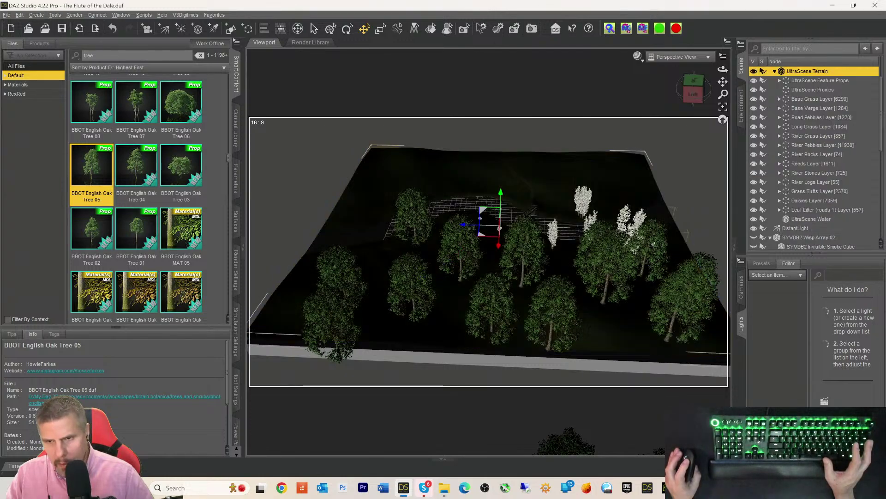
left_click(649, 268)
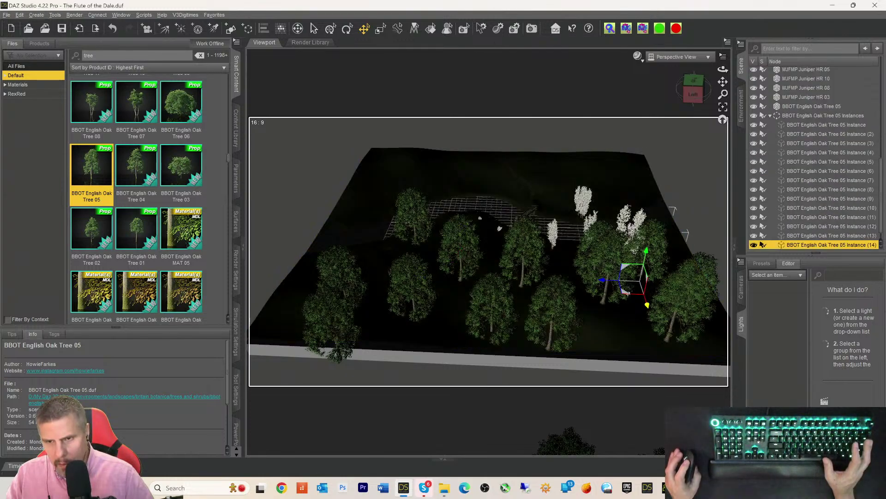
left_click_drag(603, 282, 695, 340)
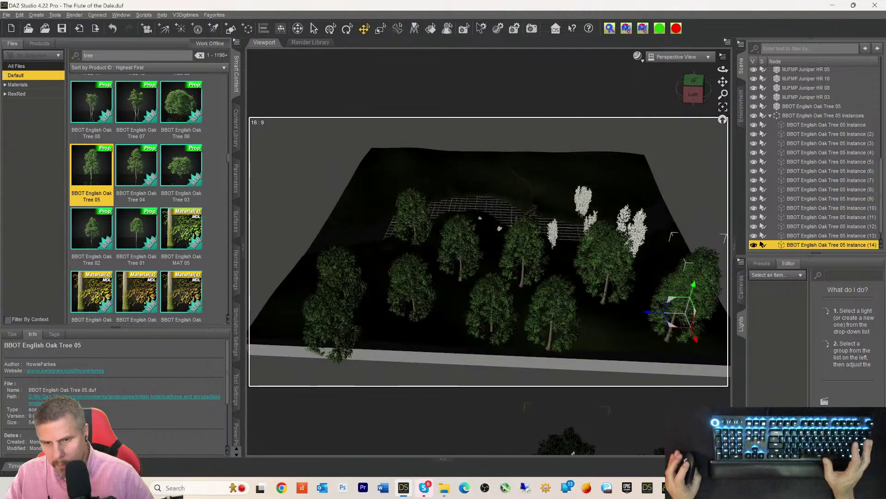
- Bring oak Instance (5) from outside the terrain to its far side edge, beside Instance (10)
left_click(568, 448)
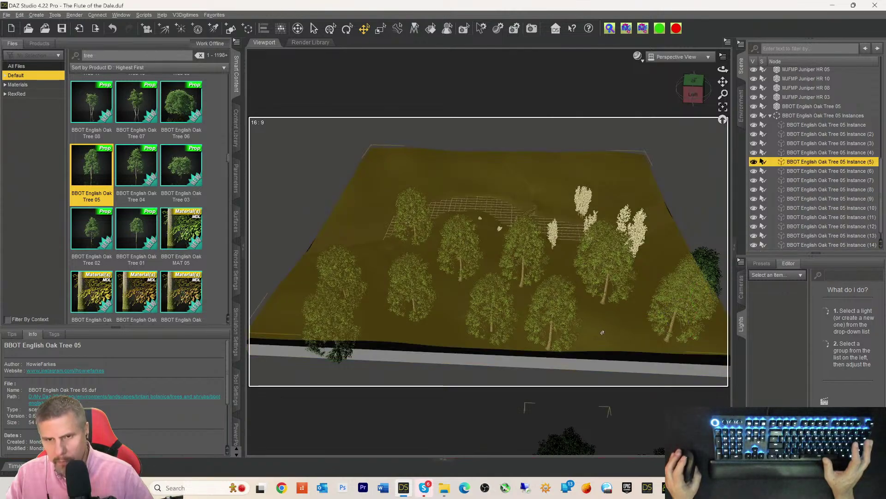
left_click_drag(723, 94, 723, 108)
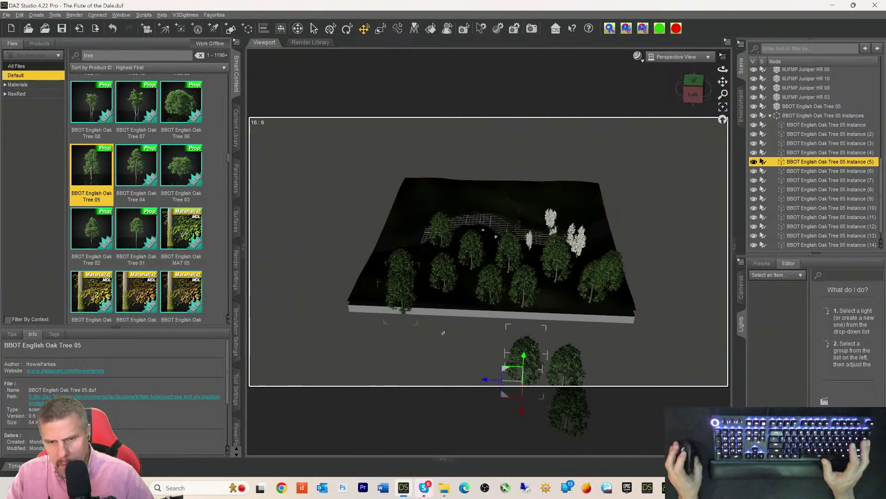
left_click_drag(484, 381, 388, 263)
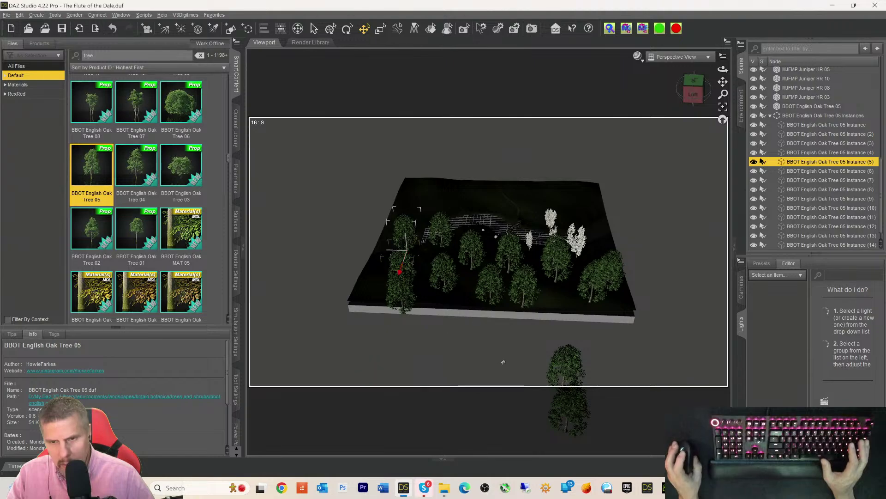
- Bring oak Instance (11) from outside onto the terrain's near edge, spaced along Z from Instance (9)
left_click(570, 378)
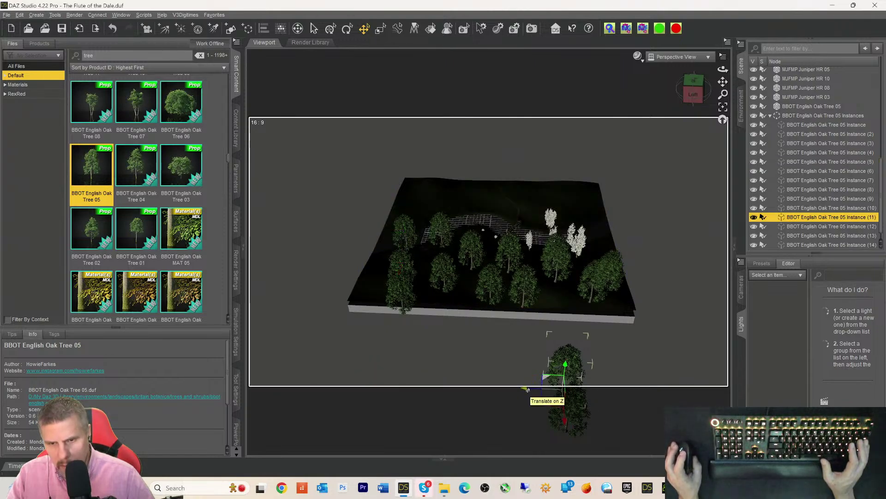
left_click_drag(524, 392, 437, 336)
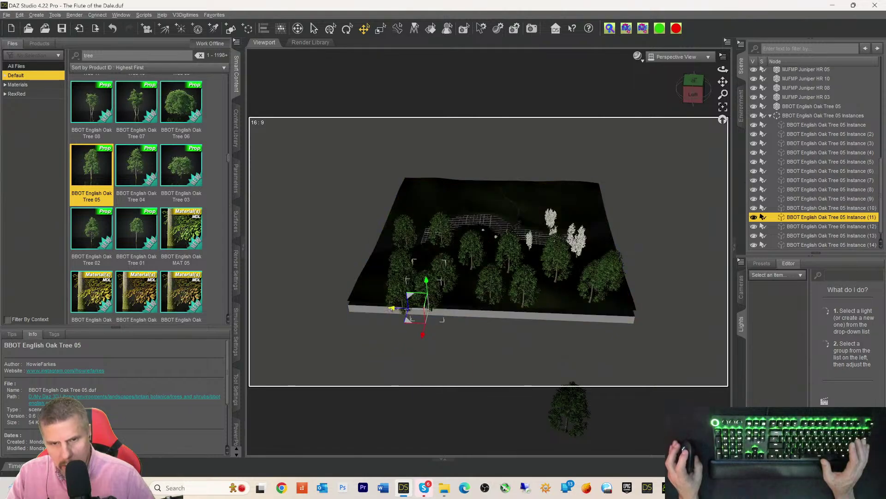
left_click_drag(391, 307, 414, 316)
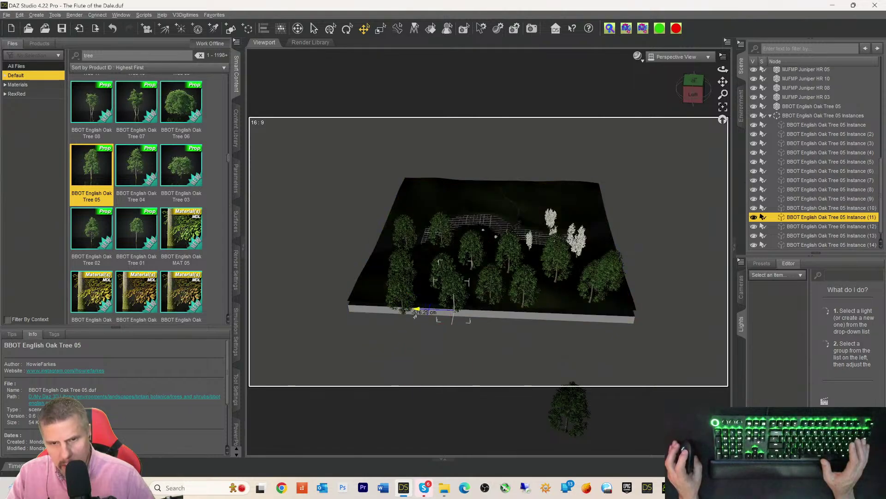
- Move oak Instance (12) onto the terrain's empty near corner beyond Instance (9) and raise it slightly
left_click(571, 407)
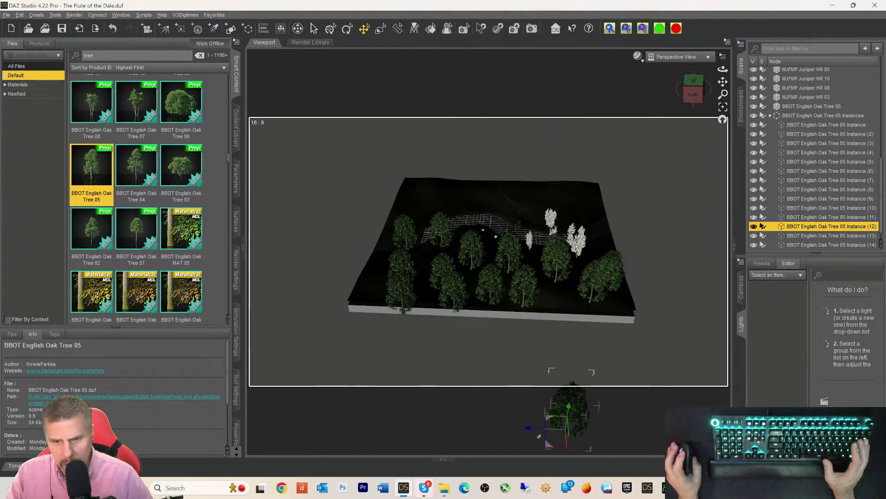
left_click_drag(528, 428, 337, 289)
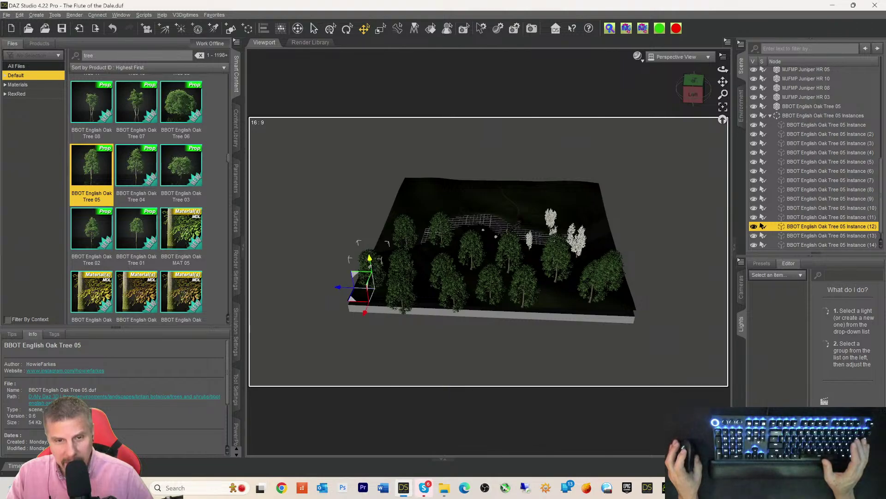
left_click_drag(368, 259, 368, 254)
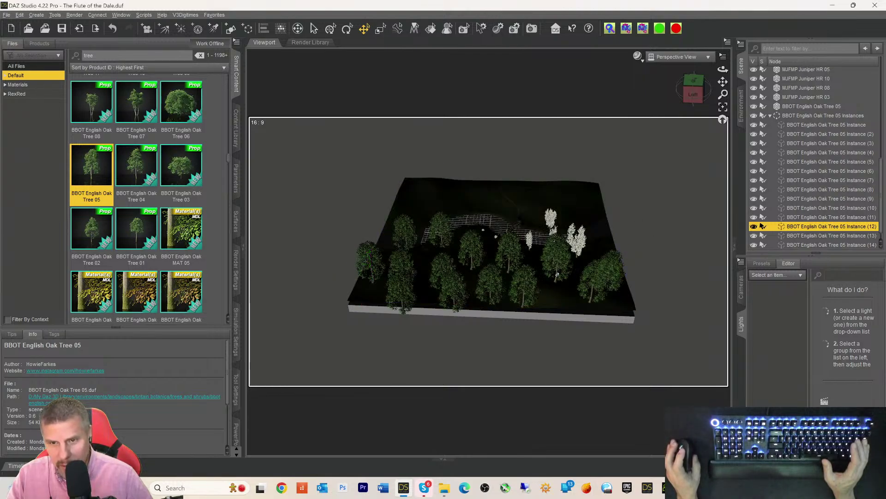
- Move oak Instance (8) along X, away from the junipers, into the row near the terrain's front edge
left_click(558, 275)
left_click_drag(557, 309, 560, 328)
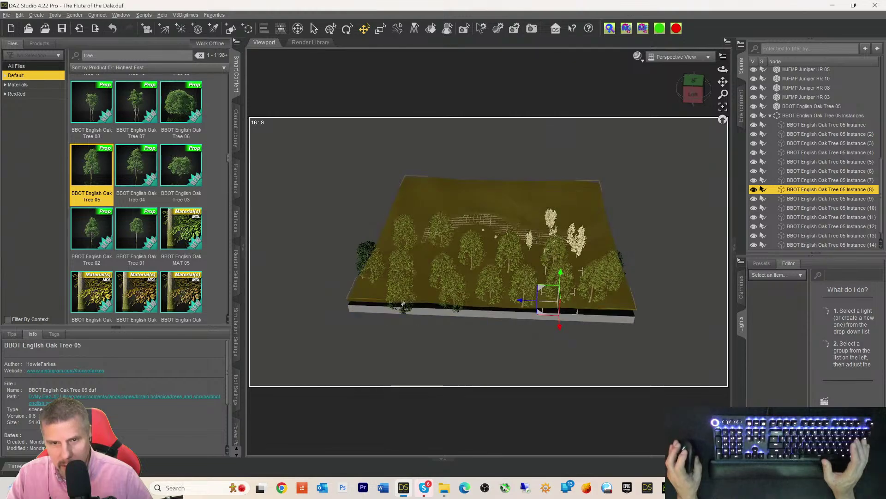
left_click(425, 317)
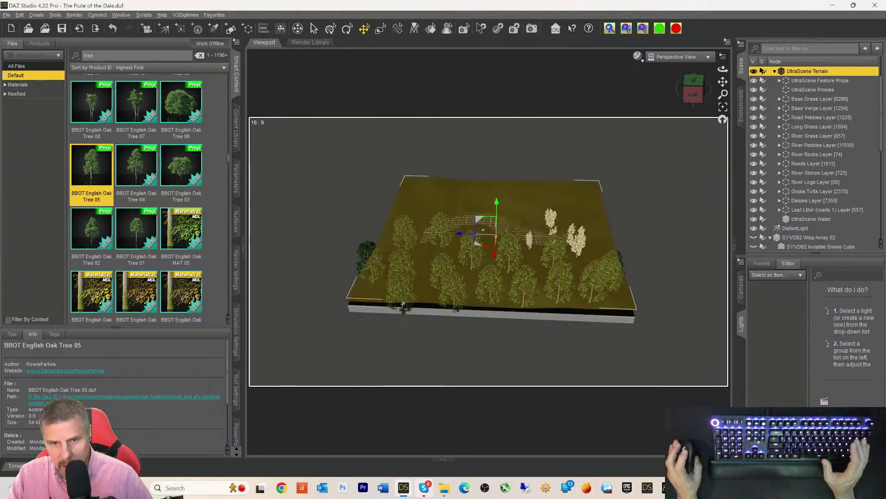
- Switch the viewport to the scene's Camera view and collapse the Smart Content pane, with oak Instance (7) selected
left_click(678, 57)
left_click(668, 138)
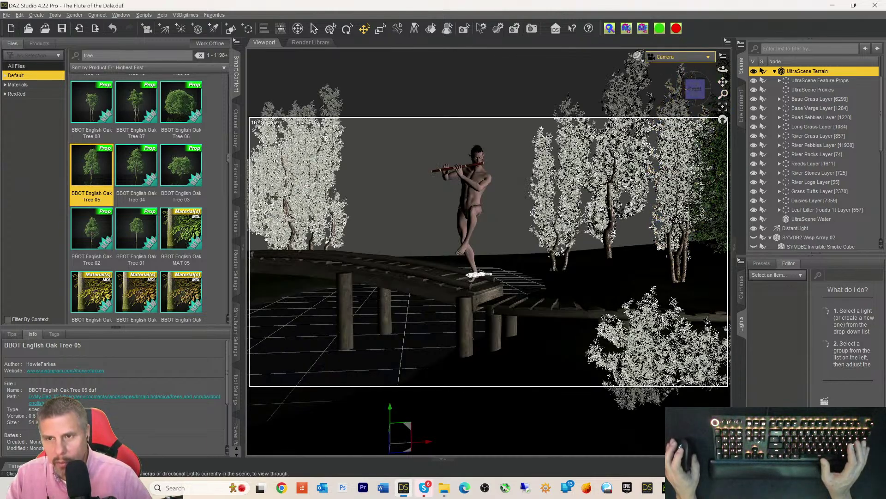
left_click(682, 190)
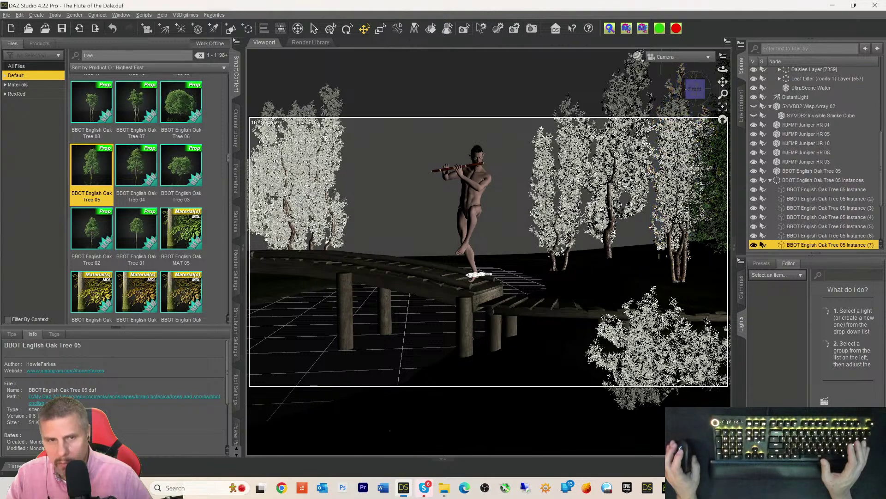
left_click(236, 74)
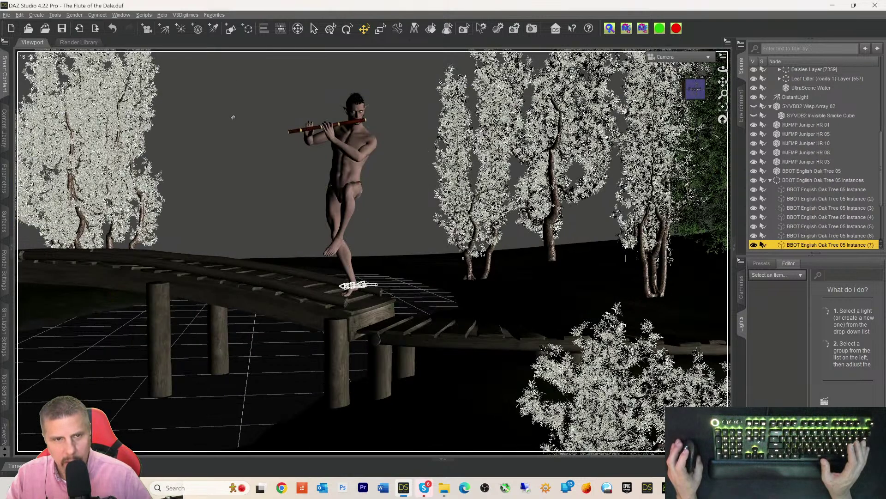
- Move oak Instance (7) along X to about 1777 so it shifts out of the light's path
left_click(4, 80)
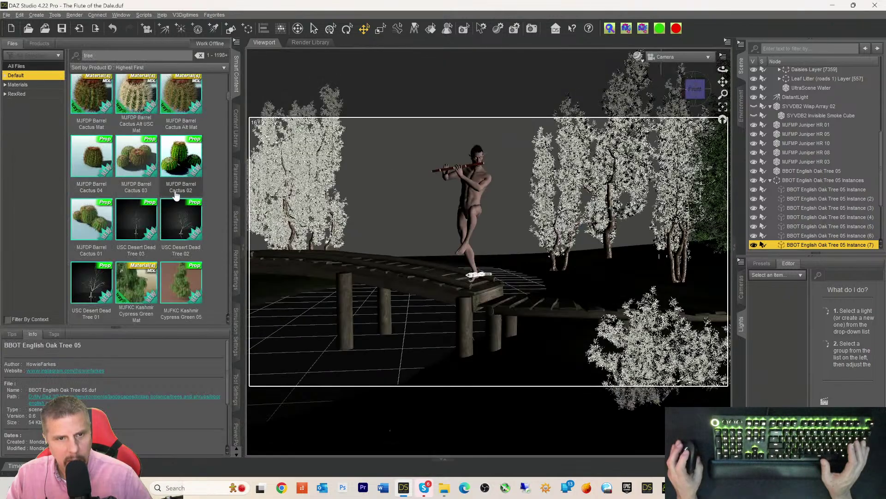
left_click(236, 178)
left_click(143, 63)
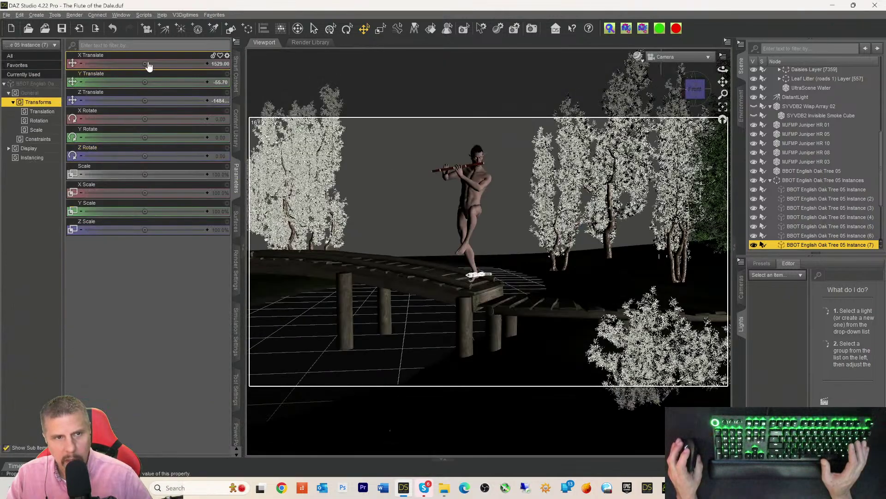
left_click_drag(143, 63, 179, 64)
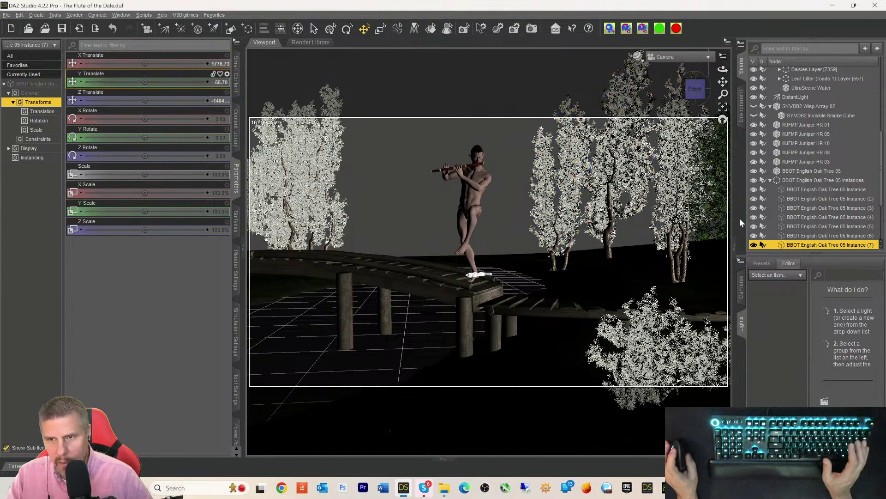
- Move oak Instance (15) along X to about 2632 and oak Instance (14) to about 2627
left_click(566, 194)
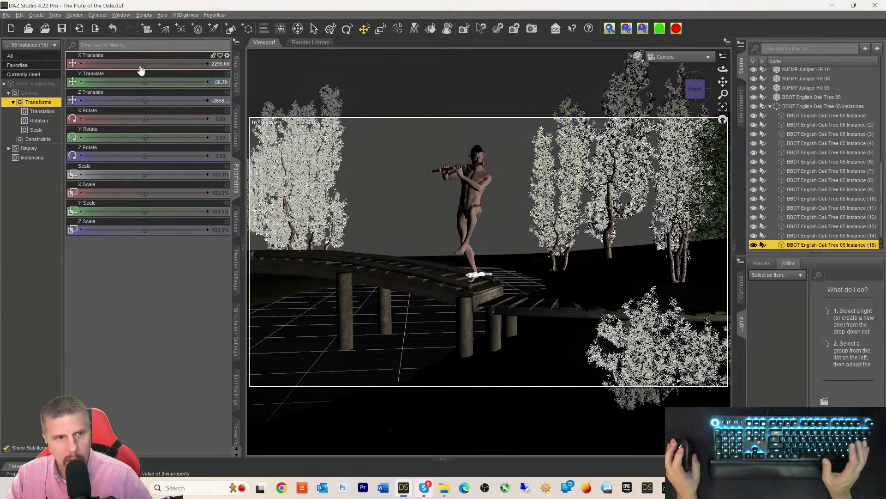
left_click_drag(145, 63, 179, 63)
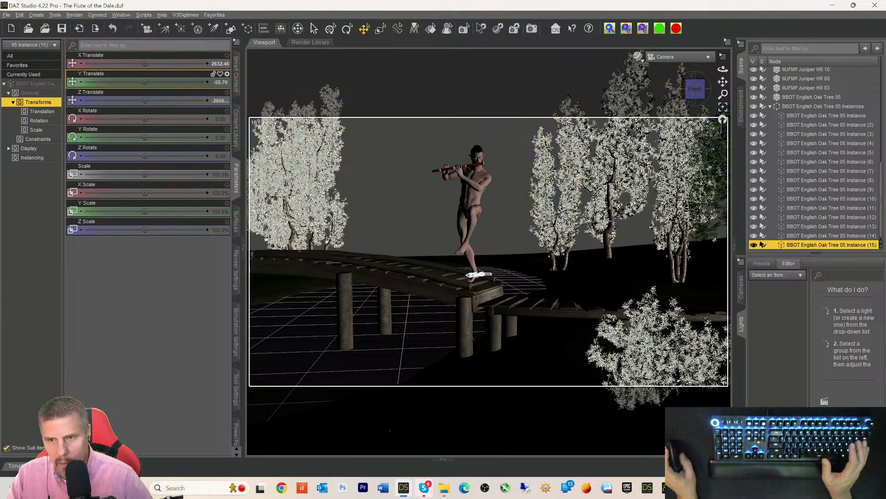
left_click(557, 198)
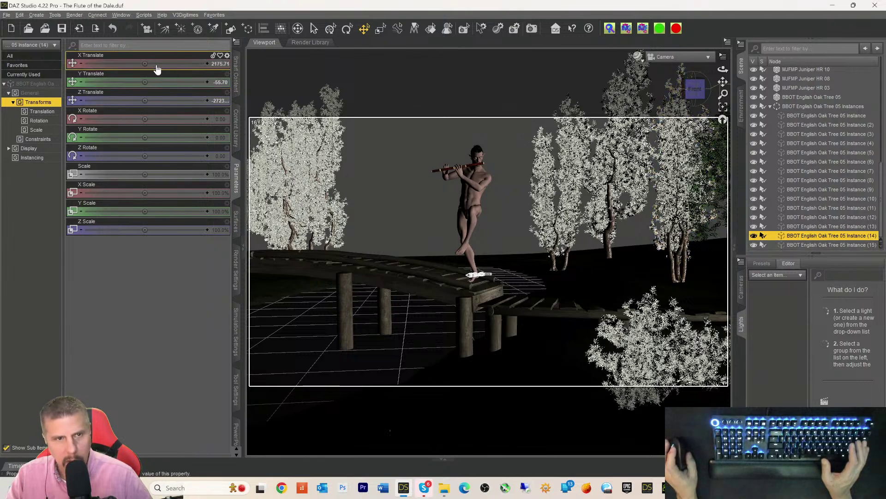
left_click_drag(145, 63, 192, 66)
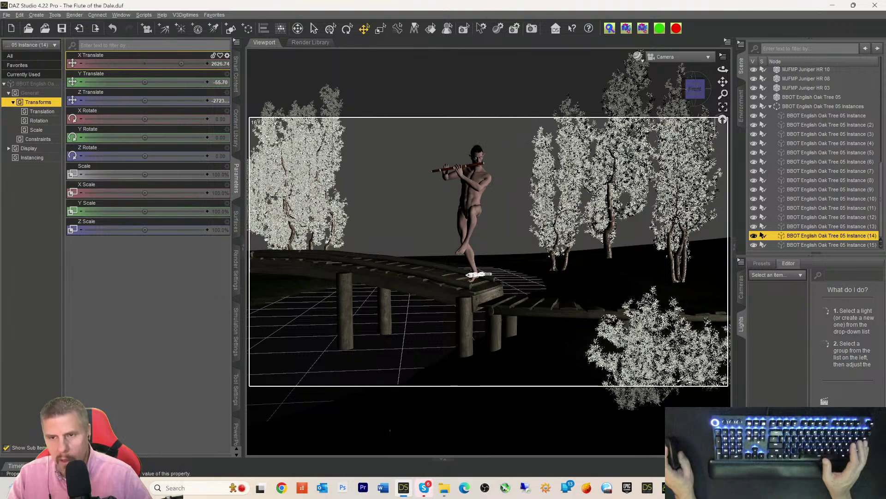
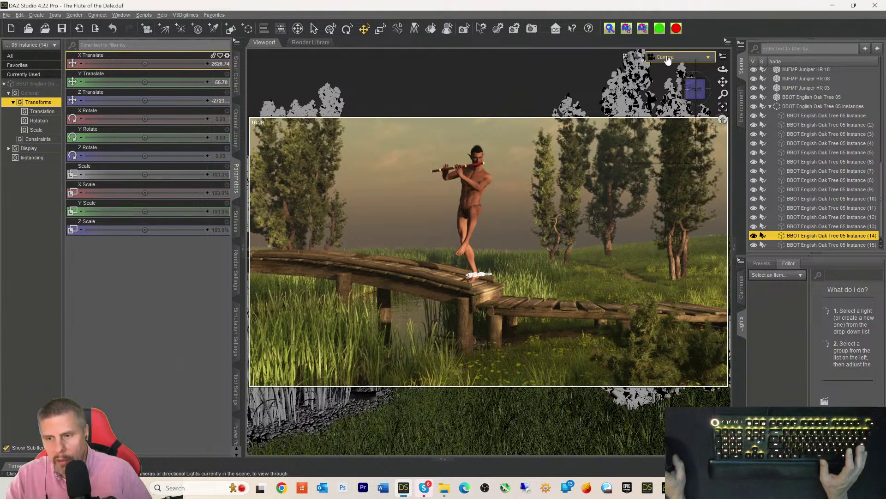
- Looking through the DistantLight, move oak Instance (4) along X to about 2908, and return to the Camera view
left_click(667, 57)
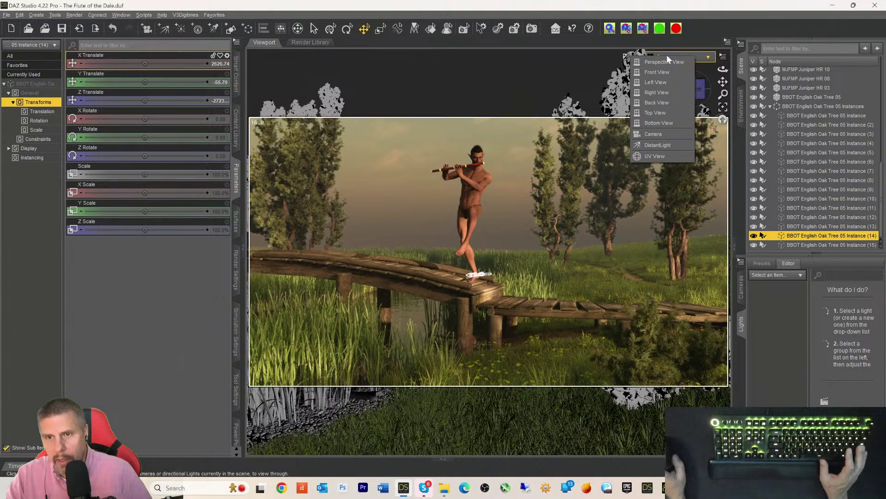
left_click(649, 144)
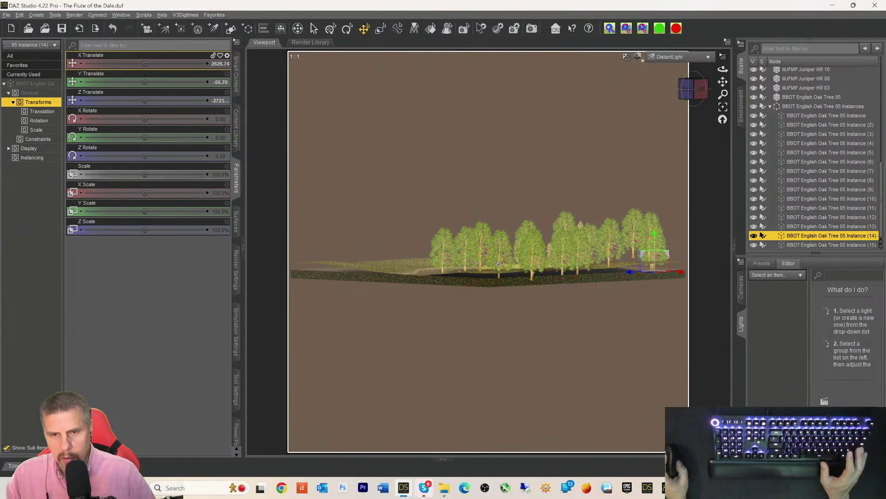
left_click(497, 264)
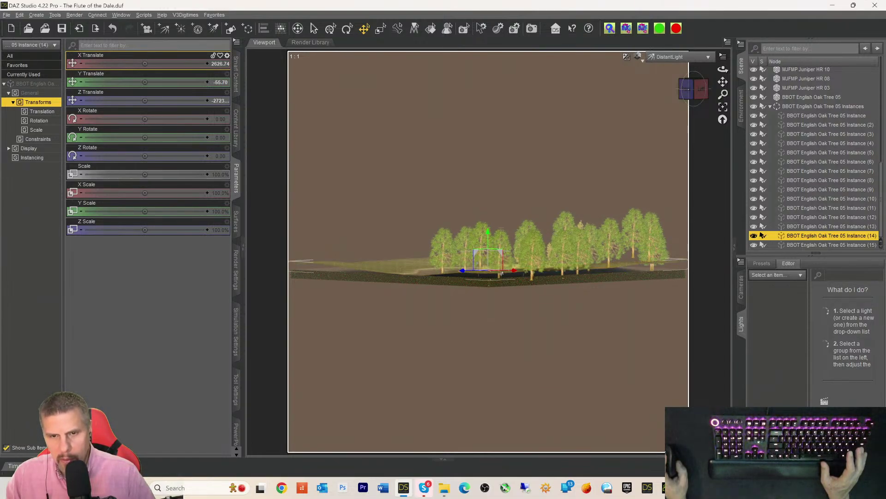
left_click(510, 270)
left_click(499, 256)
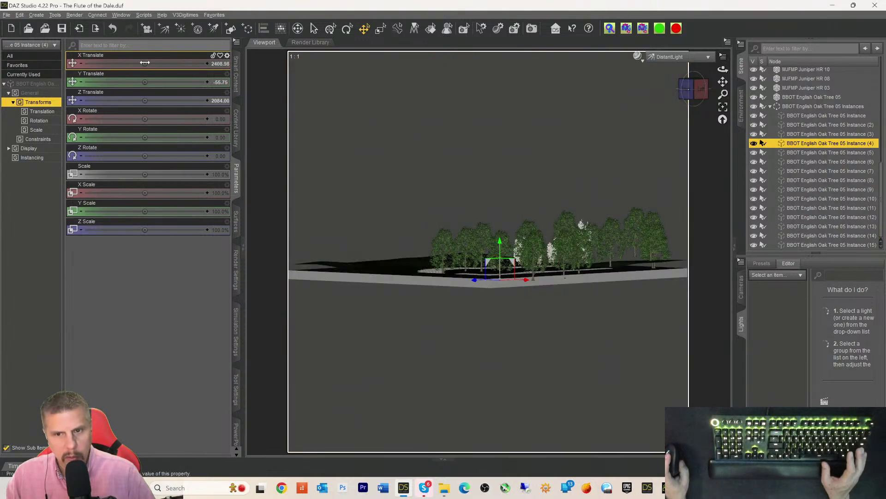
left_click_drag(145, 62, 183, 64)
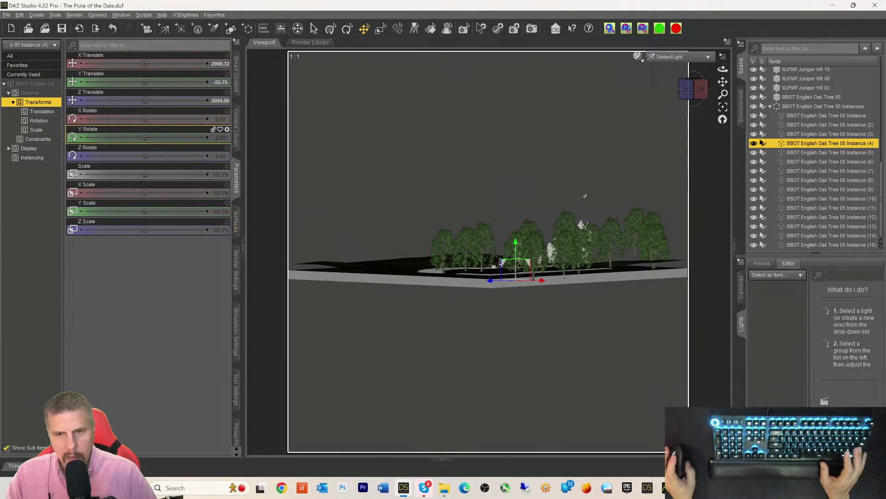
left_click(677, 57)
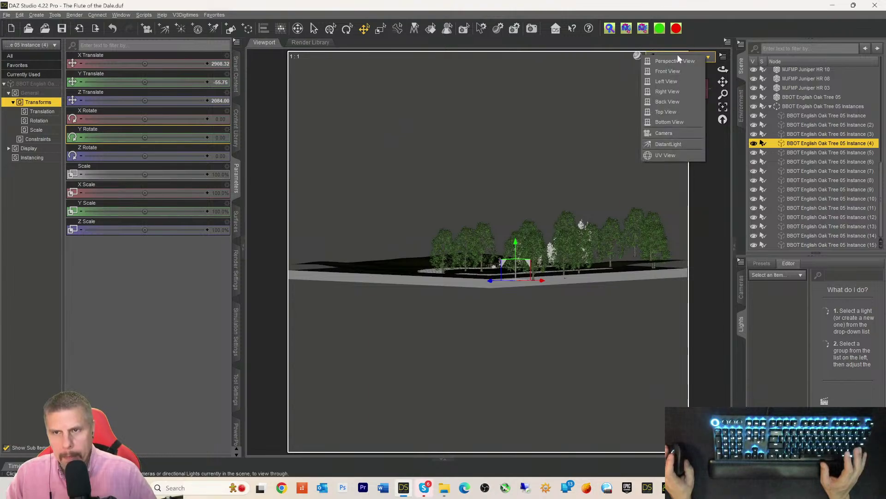
left_click(664, 133)
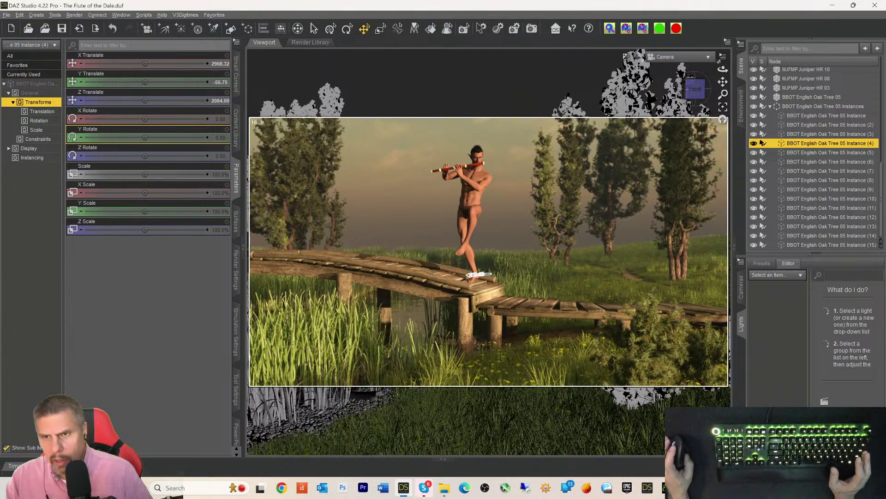
- Collapse the English oak instances group and the UltraScene node in the scene hierarchy
left_click(771, 107)
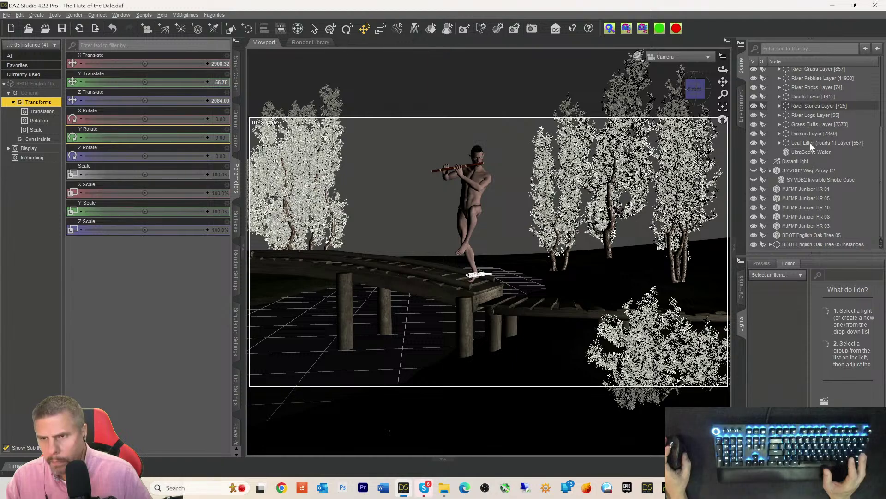
scroll(794, 167, "up", 4)
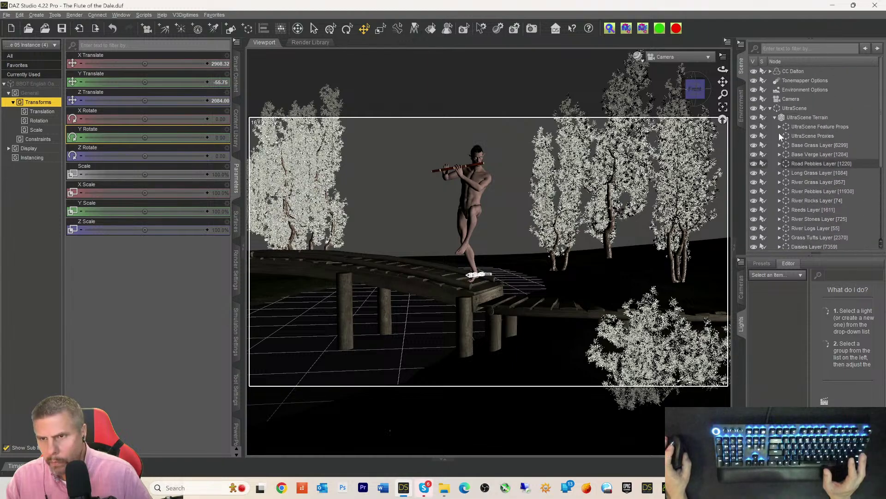
left_click(770, 109)
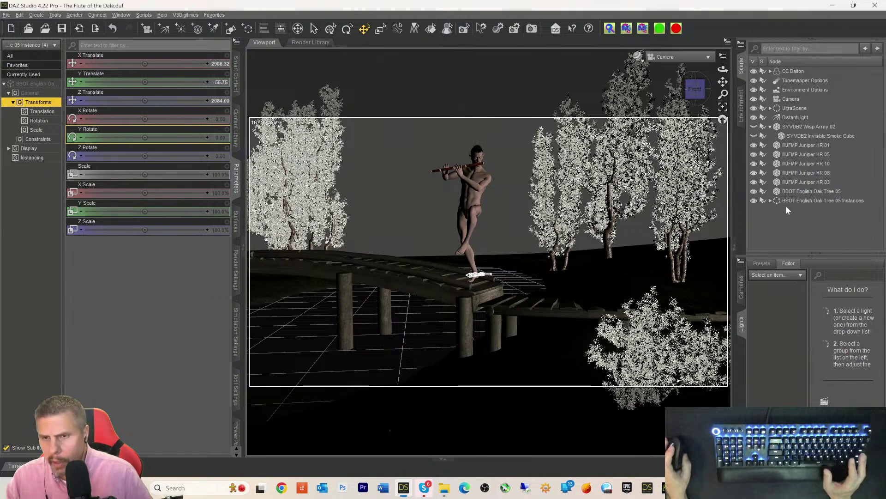
- Set the DistantLight's temperature to 2640 K, raise the light to the flute player's upper body, and deselect it
left_click(788, 117)
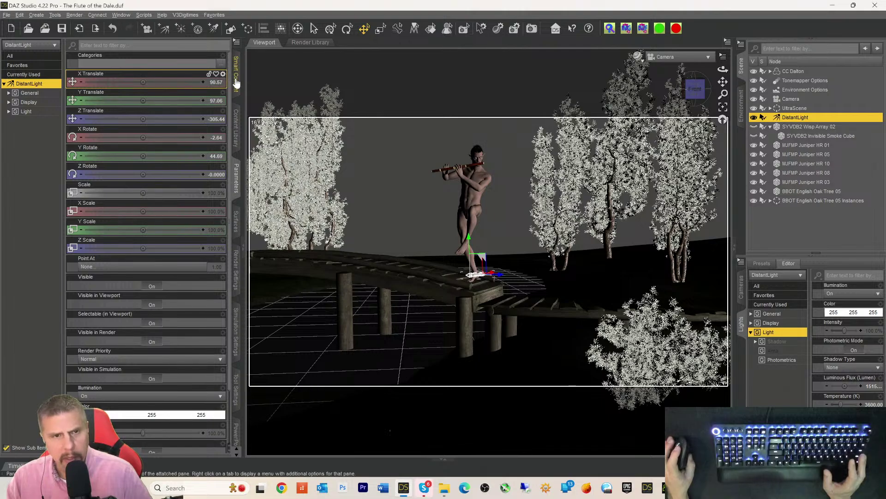
scroll(100, 376, "down", 3)
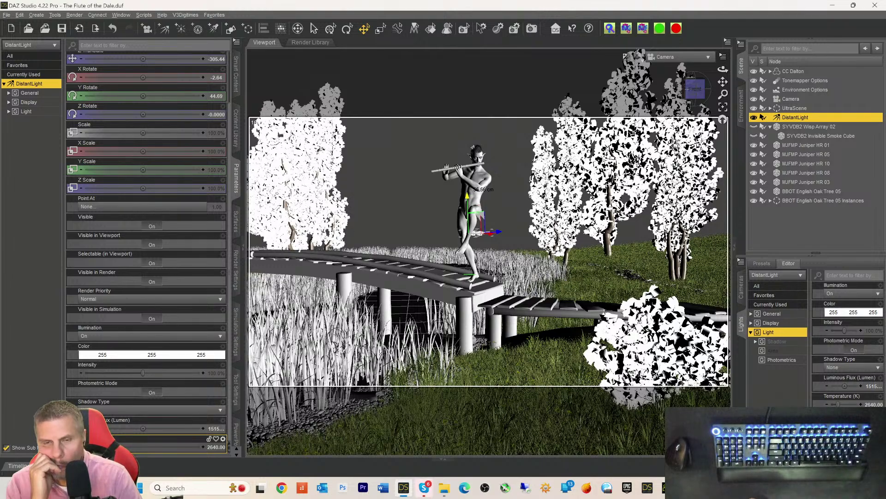
left_click_drag(467, 197, 465, 135)
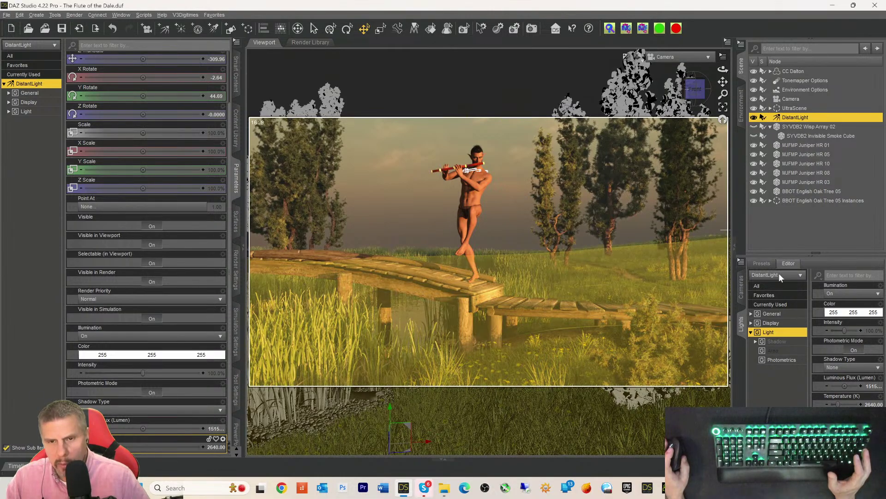
left_click(748, 235)
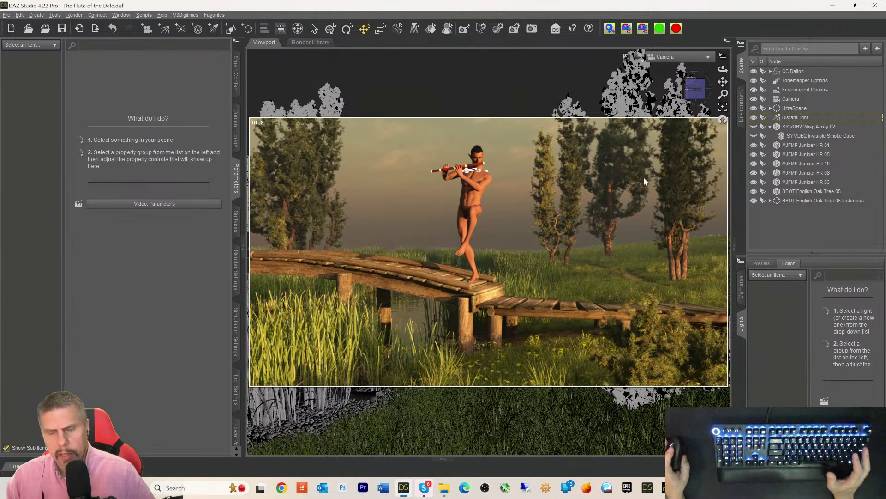
- Hide the UltraScene environment and the English oak instances group
left_click(788, 107)
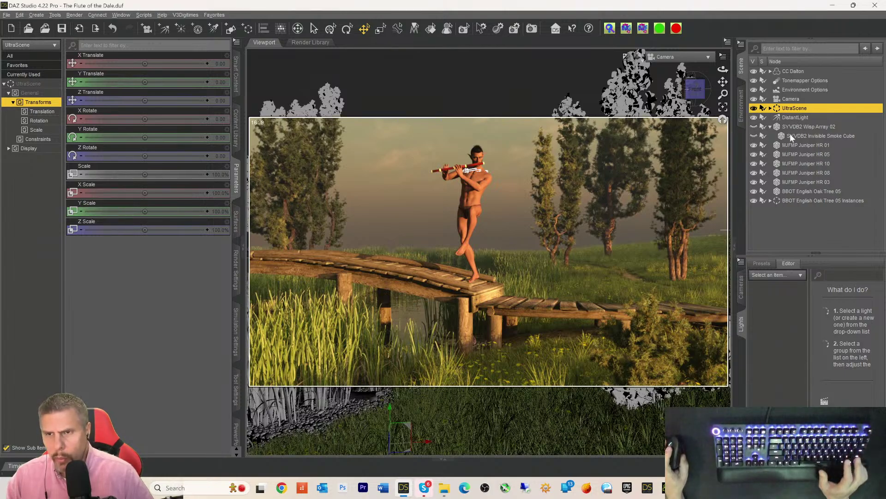
key("ctrl+h")
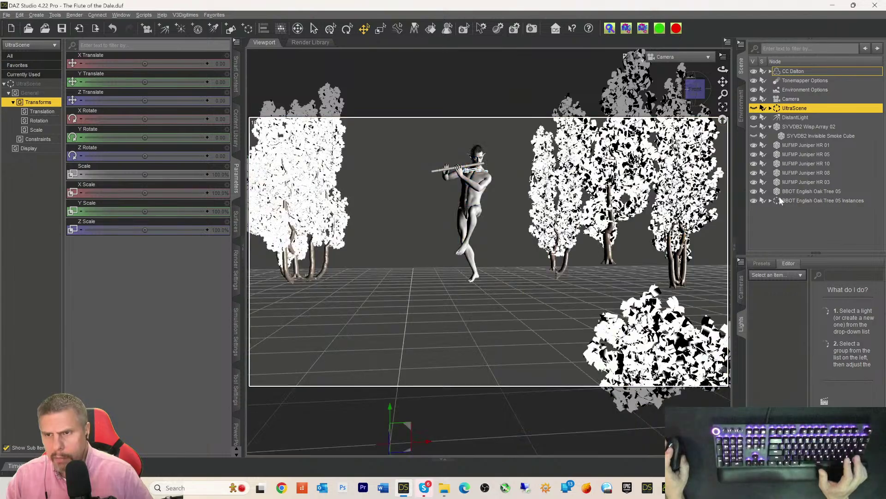
left_click(755, 200)
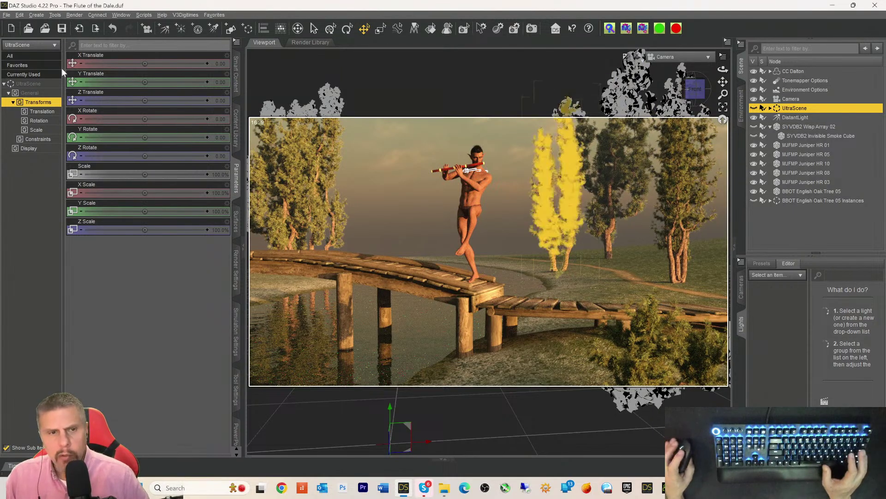
- Create a 5 yd plane primitive with 20 divisions at the world center and move it back along Z to about -2886
left_click(231, 29)
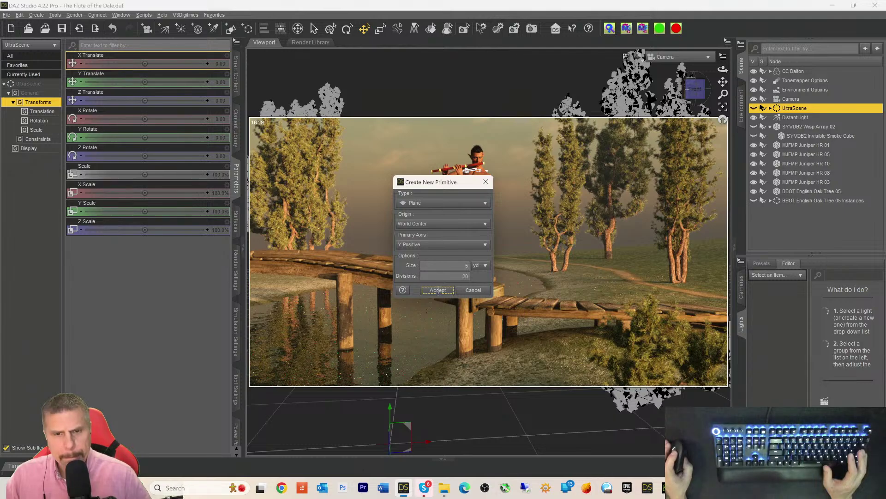
left_click(438, 289)
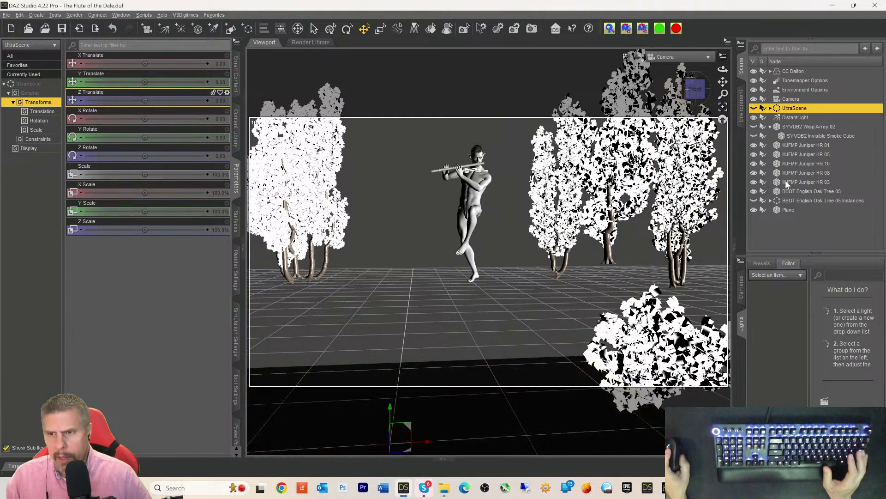
left_click(780, 210)
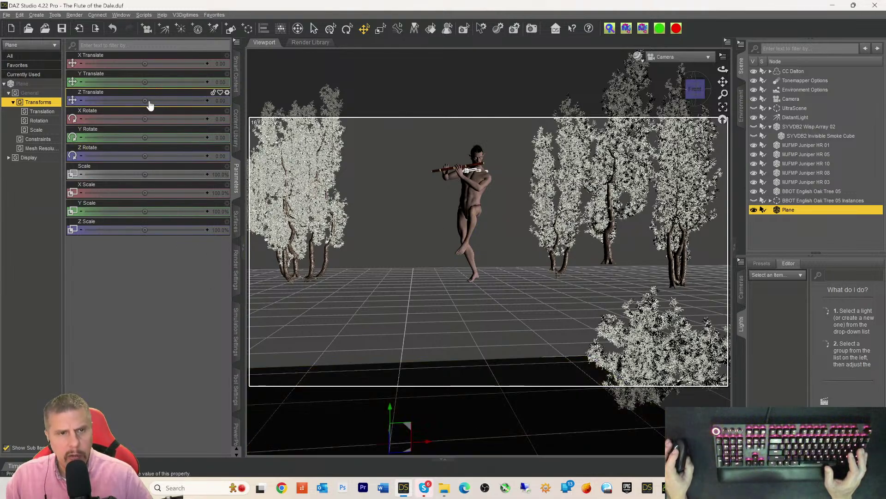
left_click_drag(166, 100, 97, 100)
- Stand the plane upright facing the camera by setting its X rotation to 90
left_click(347, 30)
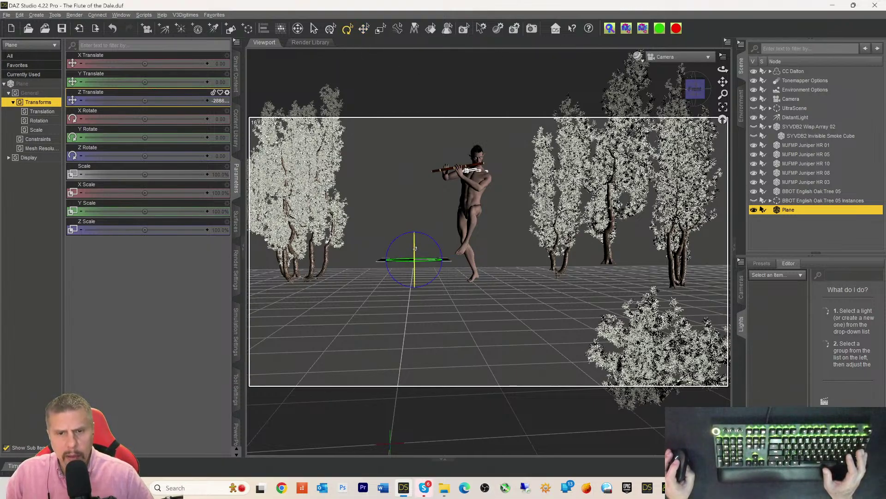
left_click_drag(415, 249, 409, 275)
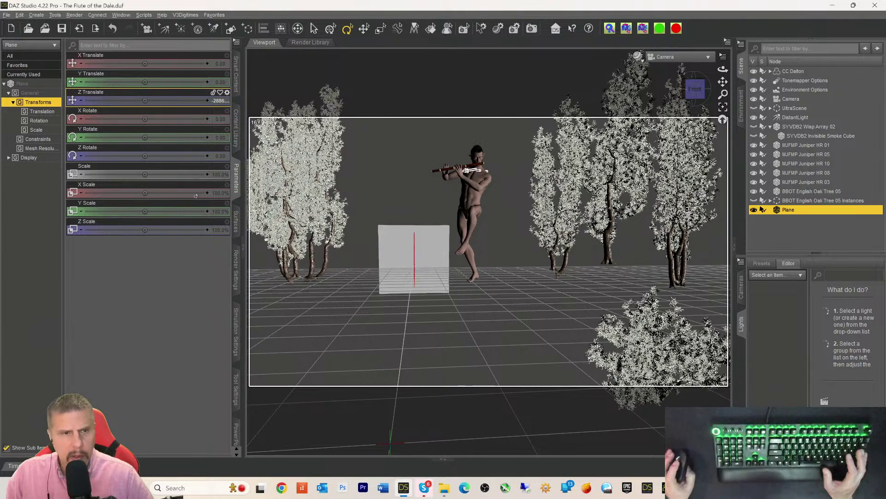
left_click(219, 118)
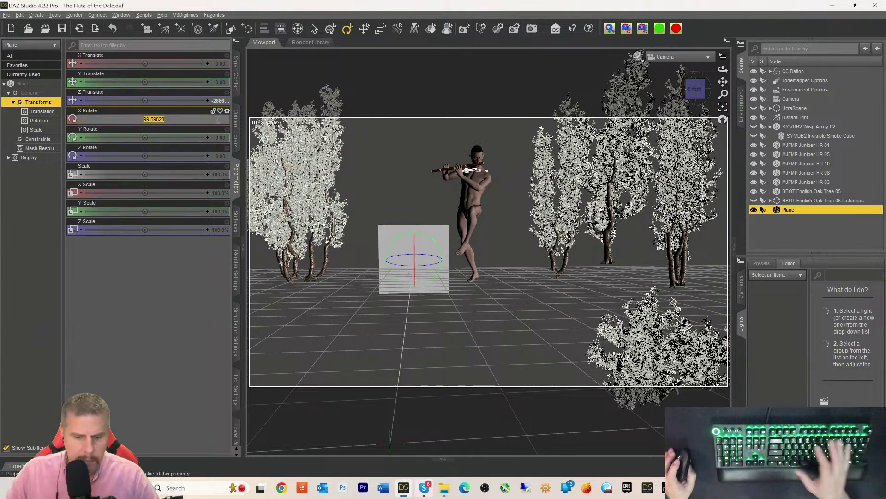
type("90")
key("Return")
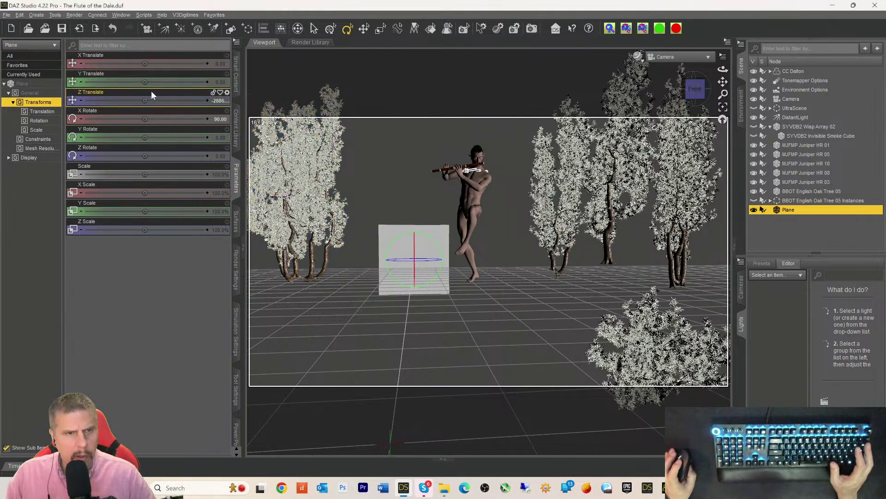
- Raise the plane to about 155 on Y, scale it to 325%, and widen its X scale to about 239%
left_click_drag(146, 85, 174, 81)
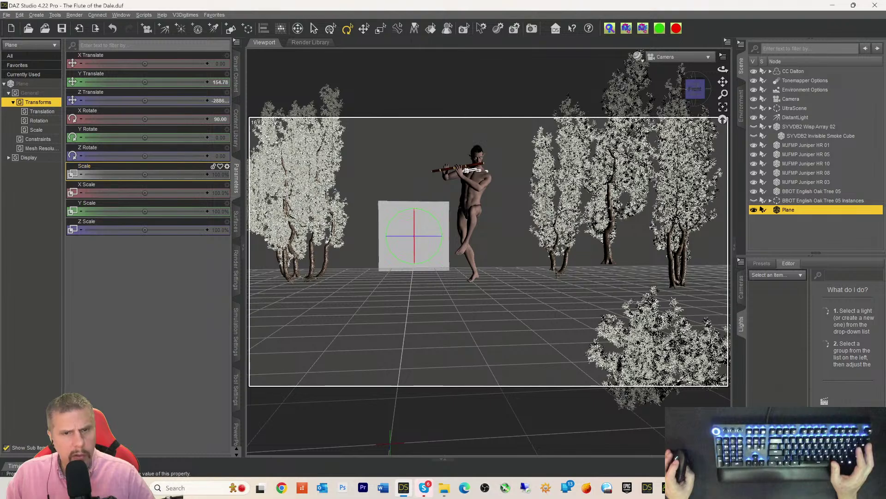
left_click_drag(145, 174, 181, 174)
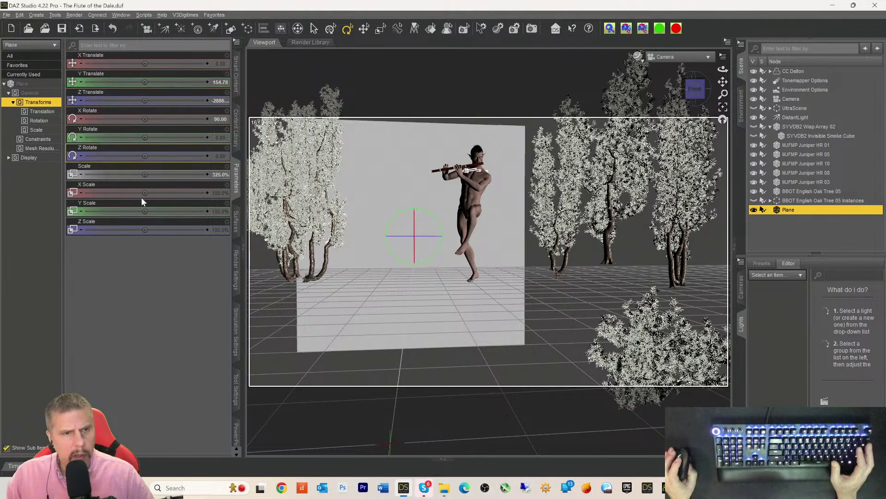
left_click_drag(144, 193, 187, 192)
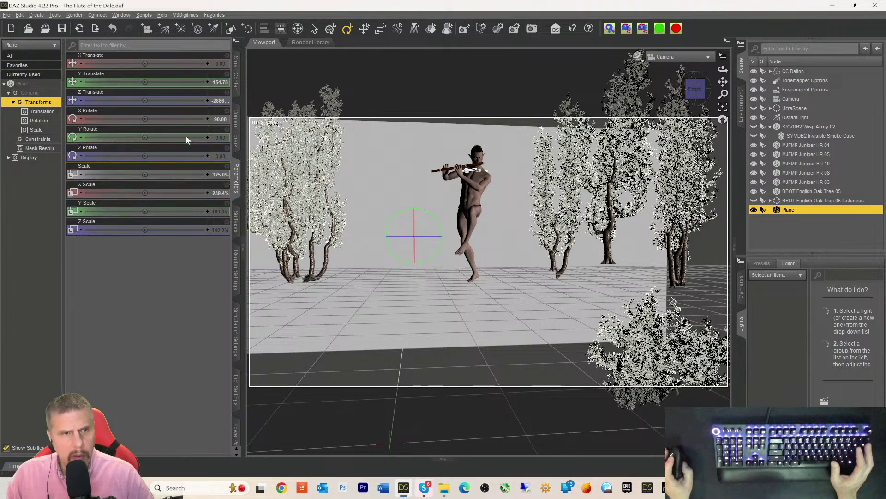
- Shift the plane to about 595 on X, push it back to about -11070 on Z, and scale it to about 833%
left_click_drag(144, 63, 184, 63)
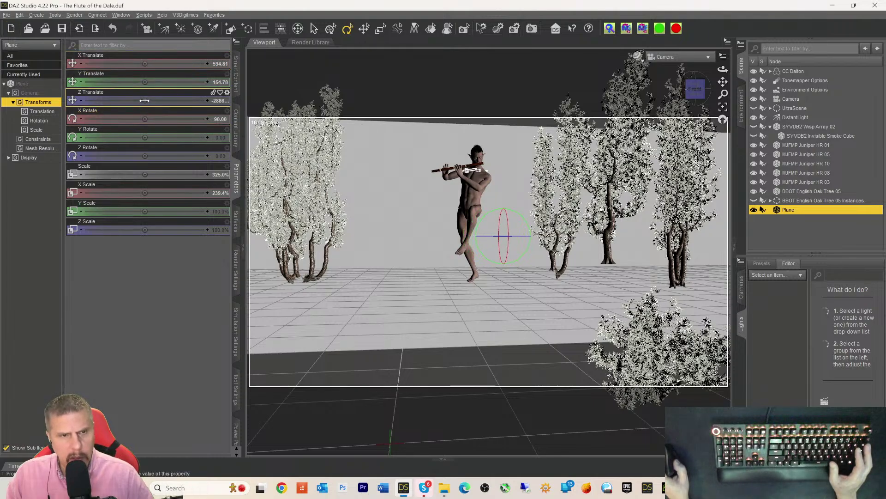
left_click_drag(145, 100, 93, 100)
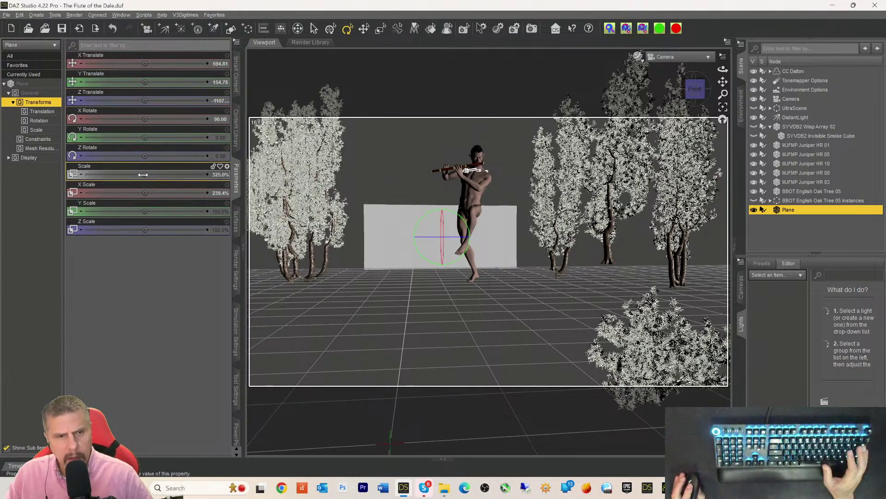
left_click_drag(168, 174, 186, 174)
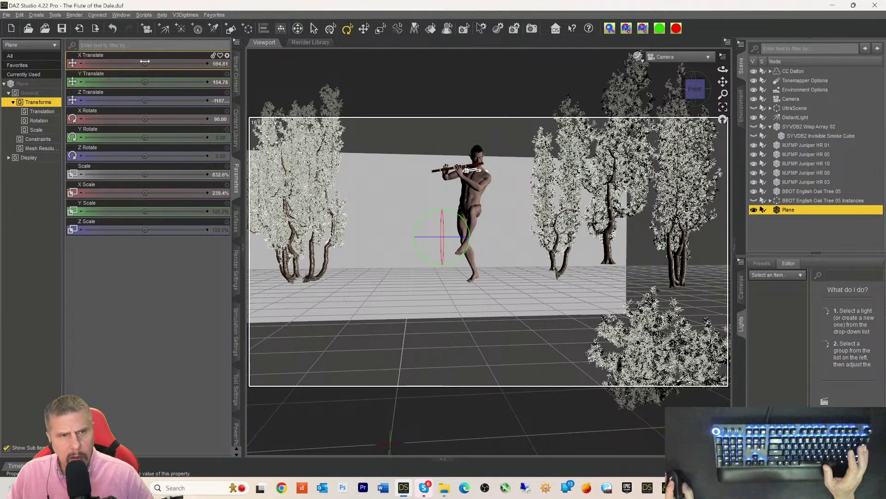
- Move the plane to about 2158 on X and 968 on Y, then enlarge it to about 1013% with X scale at 283.5%
left_click_drag(164, 63, 185, 63)
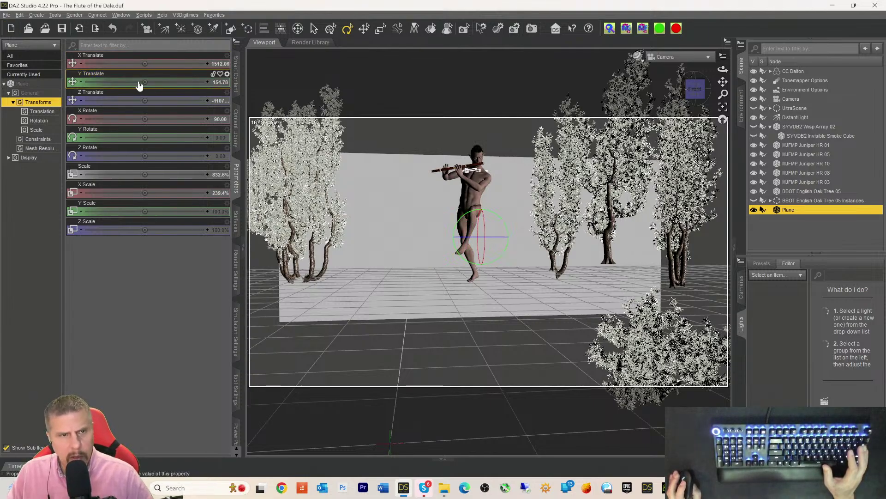
left_click_drag(145, 81, 184, 82)
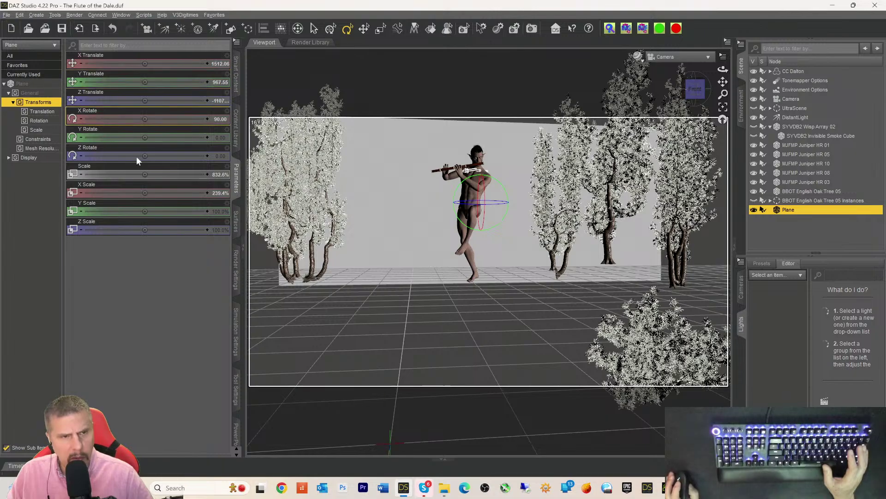
left_click_drag(168, 174, 185, 174)
left_click_drag(144, 63, 180, 64)
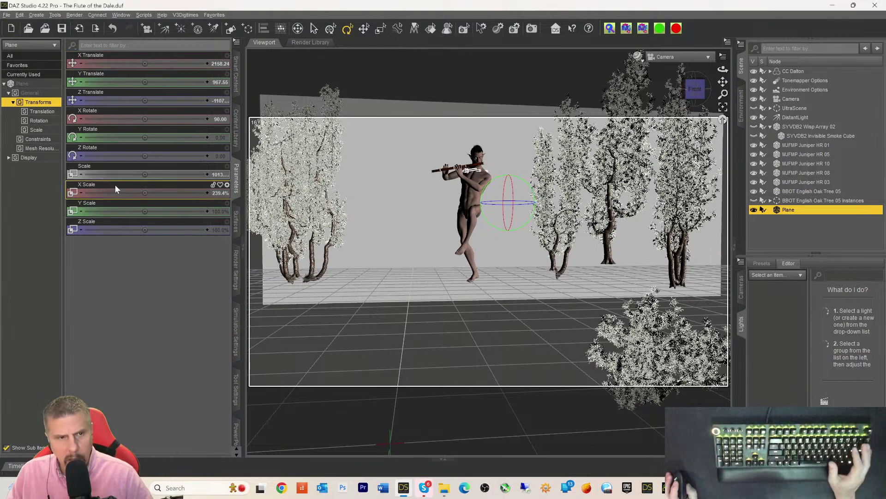
left_click_drag(169, 192, 173, 193)
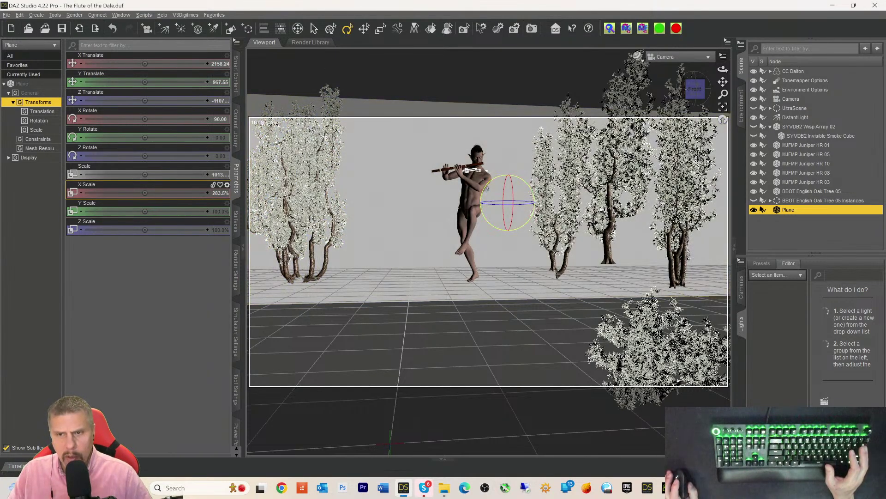
- Tilt the plane in the viewport to about 1.12 on both Y and Z rotation, and save the scene
left_click_drag(487, 188, 488, 189)
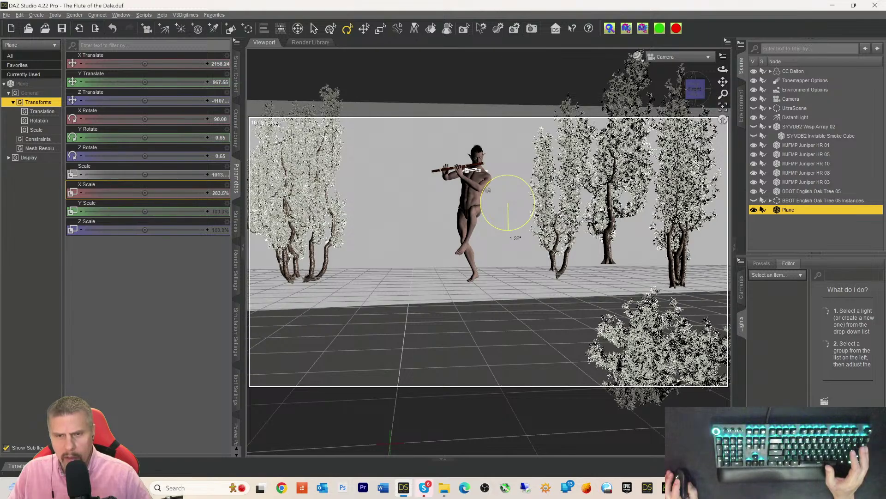
left_click_drag(488, 189, 482, 193)
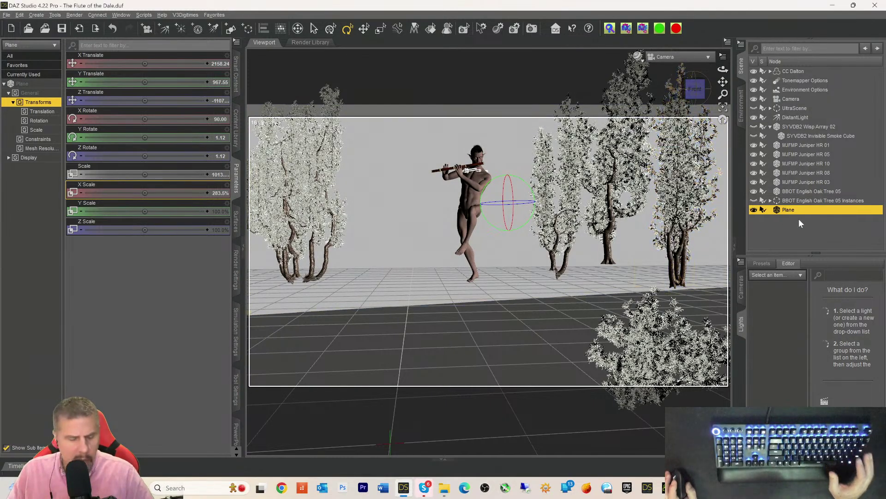
key("ctrl+s")
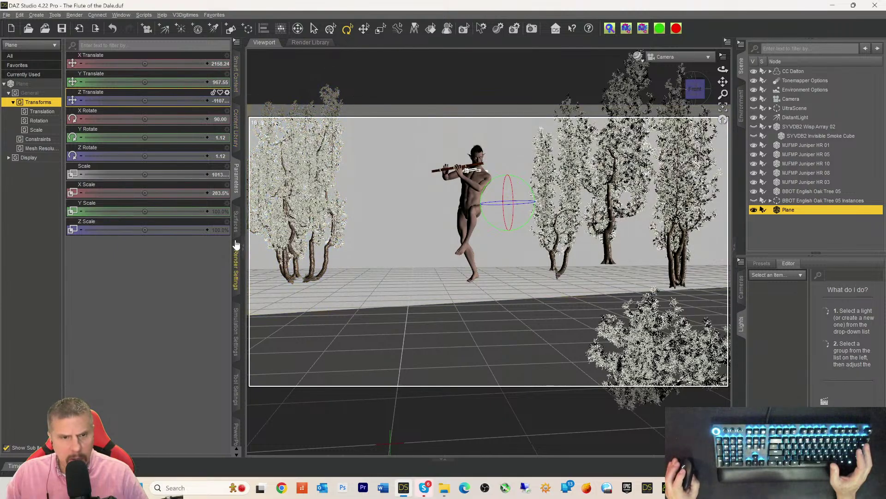
- Browse for an image file for the Base Color of the plane's surface and open the HDRI All folder
left_click(236, 221)
left_click(36, 95)
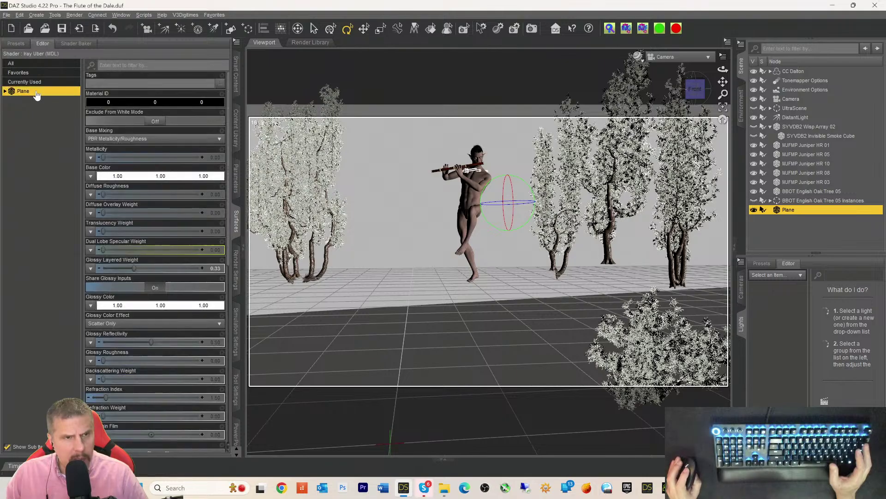
left_click(107, 174)
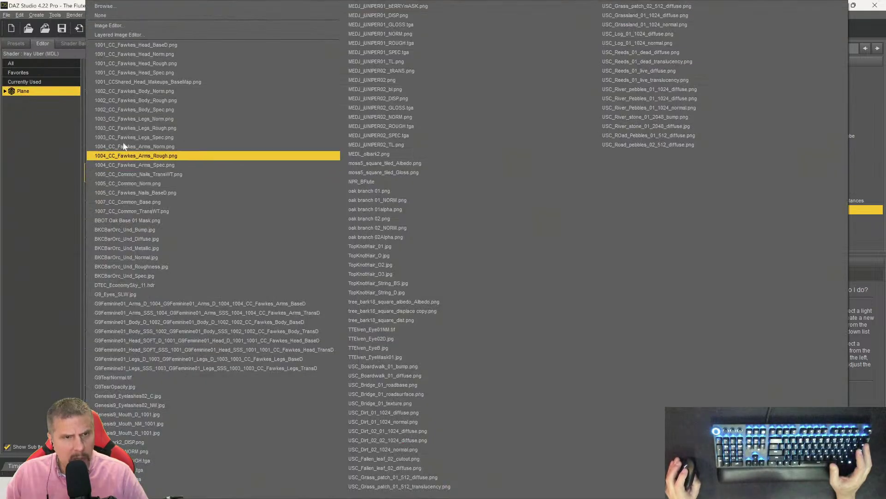
left_click(105, 6)
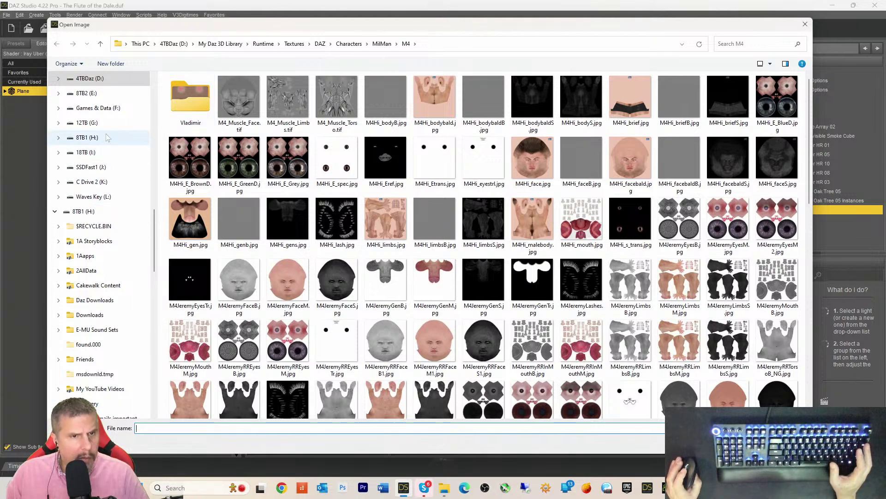
scroll(95, 138, "up", 5)
scroll(95, 138, "up", 7)
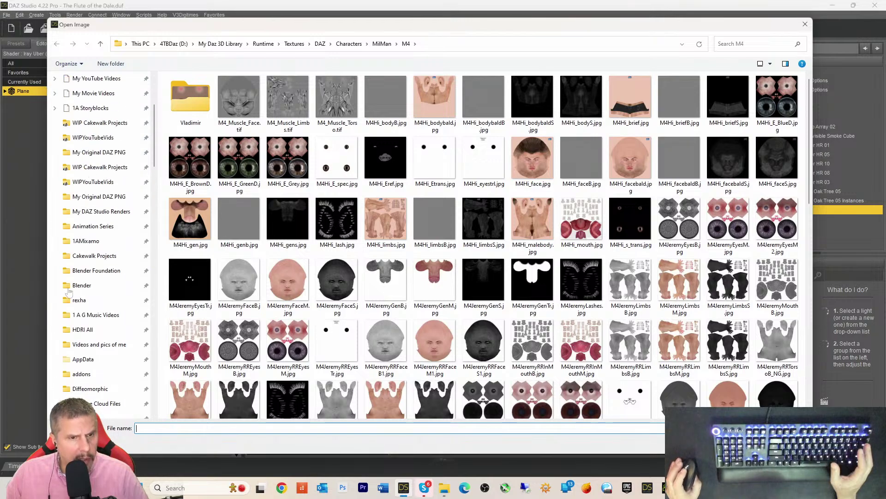
scroll(90, 201, "up", 4)
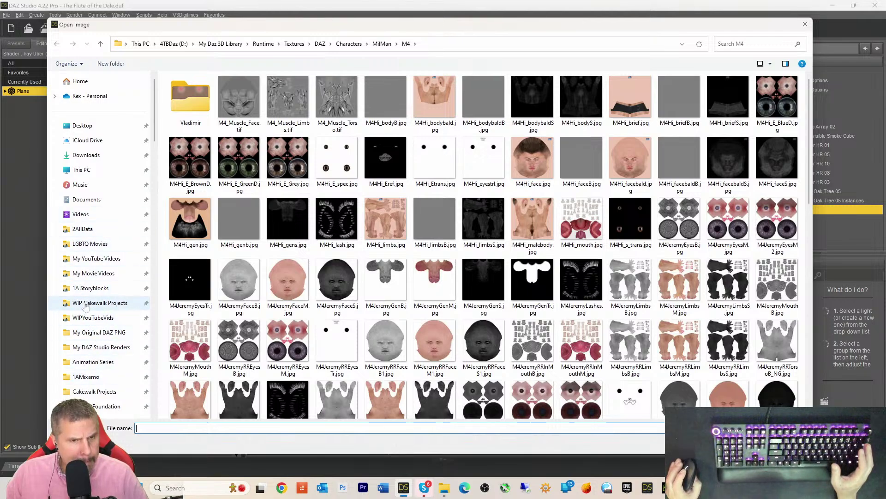
scroll(85, 247, "down", 1)
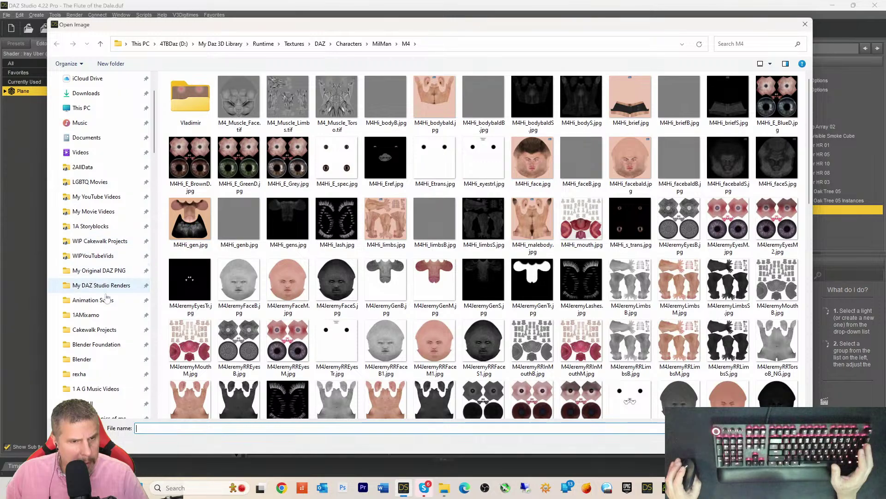
scroll(88, 318, "down", 2)
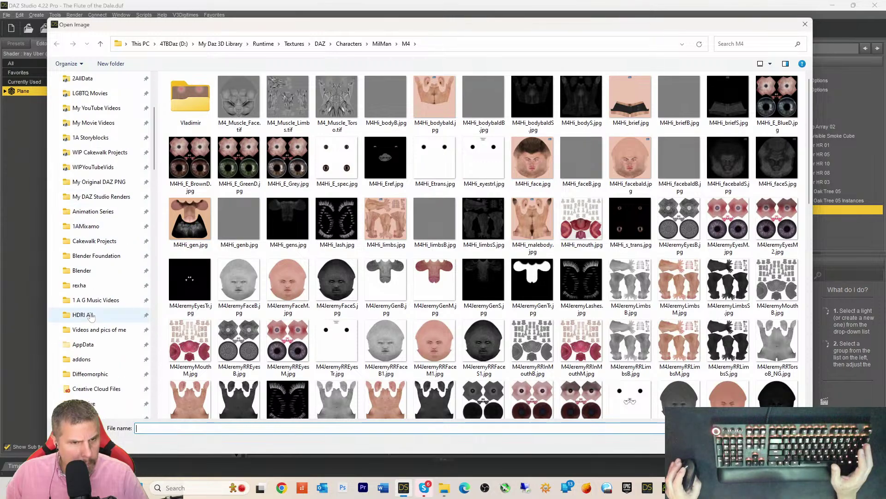
left_click(85, 315)
- Look through the HDRI All folder for a background sky and preview Cam1_21_00_NoCity_Final.jpg at full size
scroll(458, 236, "down", 5)
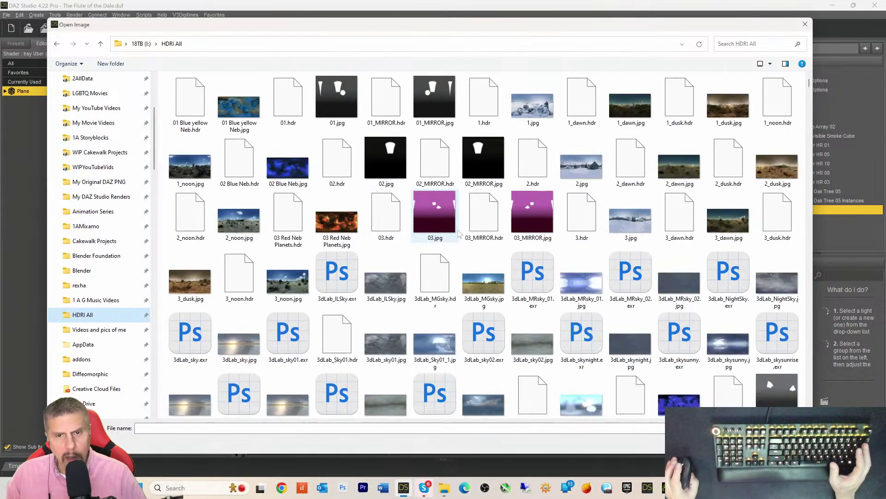
scroll(458, 235, "down", 15)
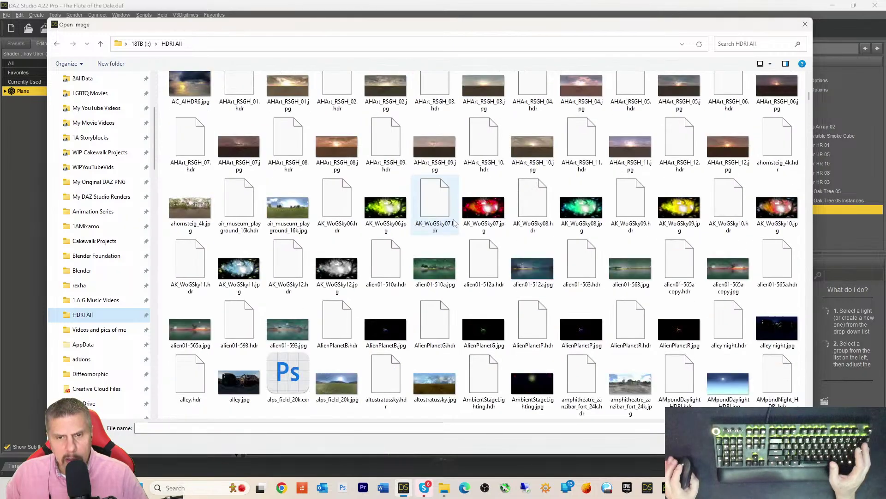
scroll(454, 226, "down", 10)
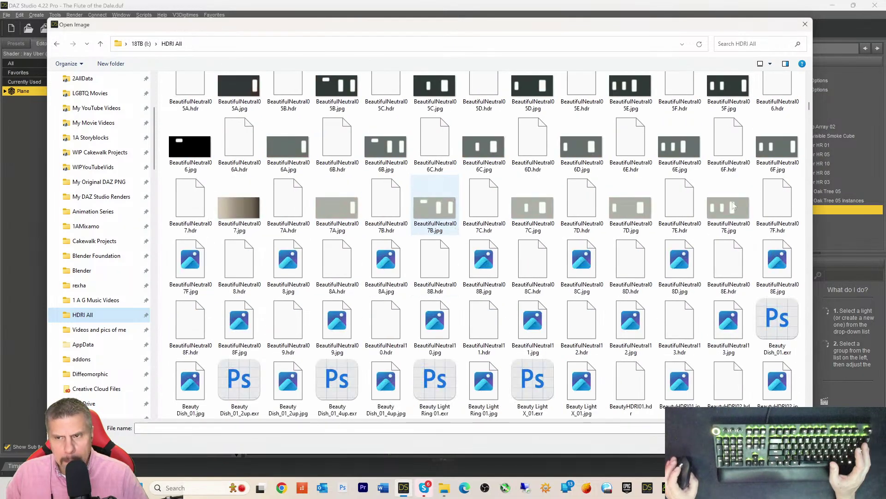
left_click_drag(809, 109, 810, 115)
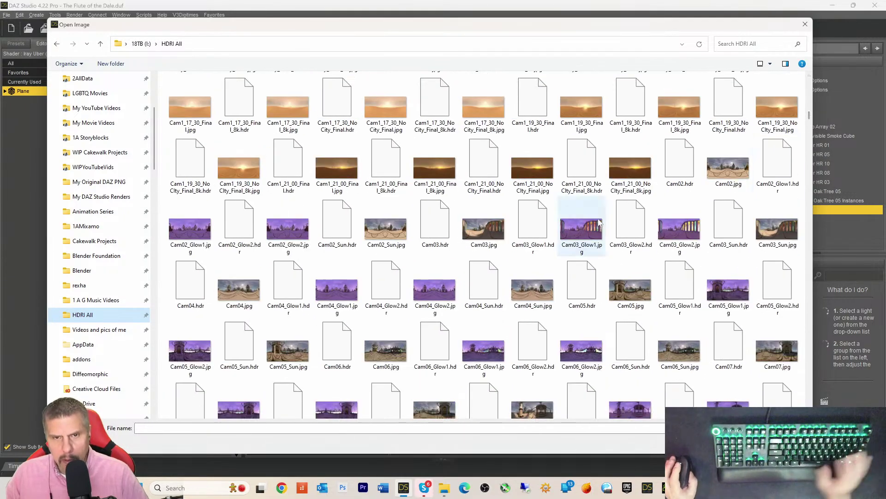
scroll(600, 221, "down", 5)
scroll(599, 217, "up", 5)
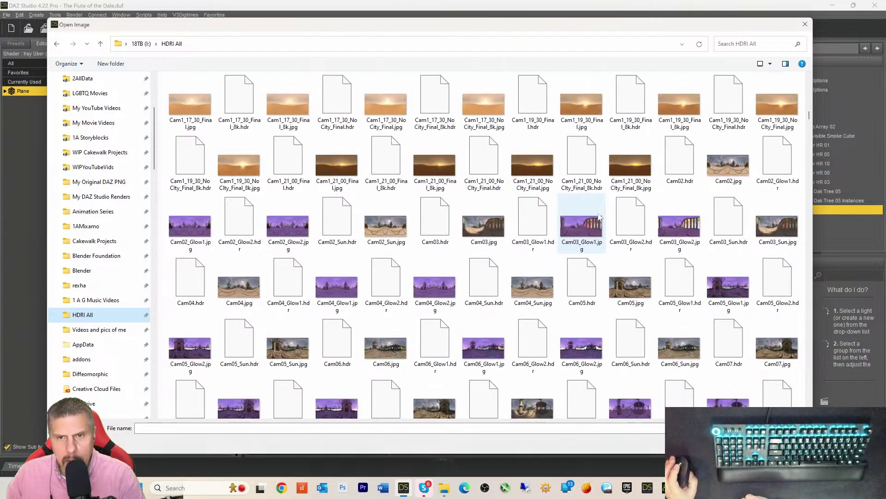
left_click(532, 172)
right_click(533, 173)
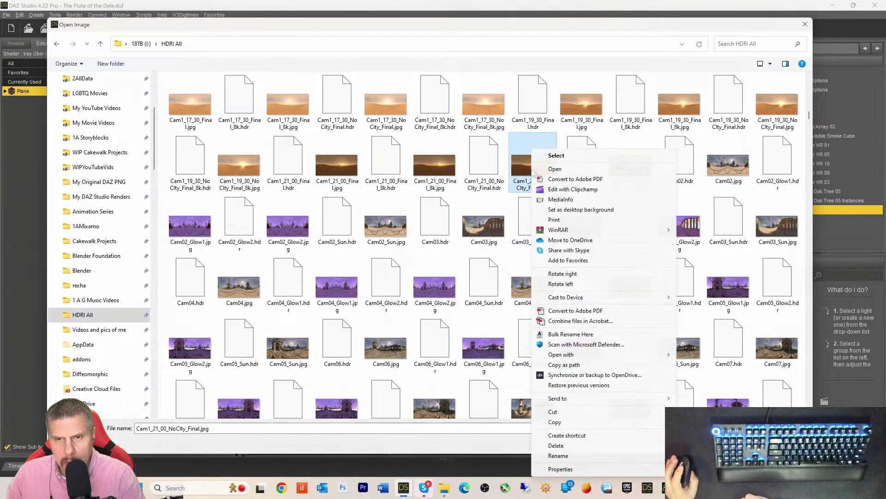
left_click(553, 169)
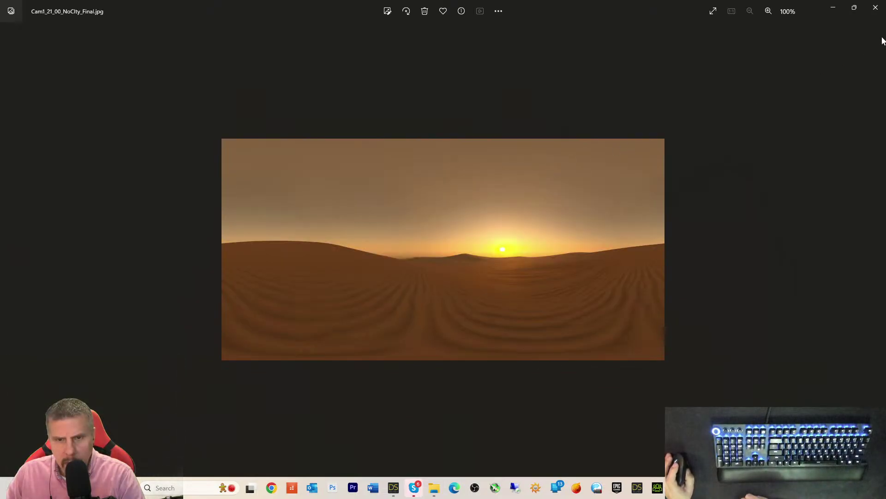
left_click(875, 9)
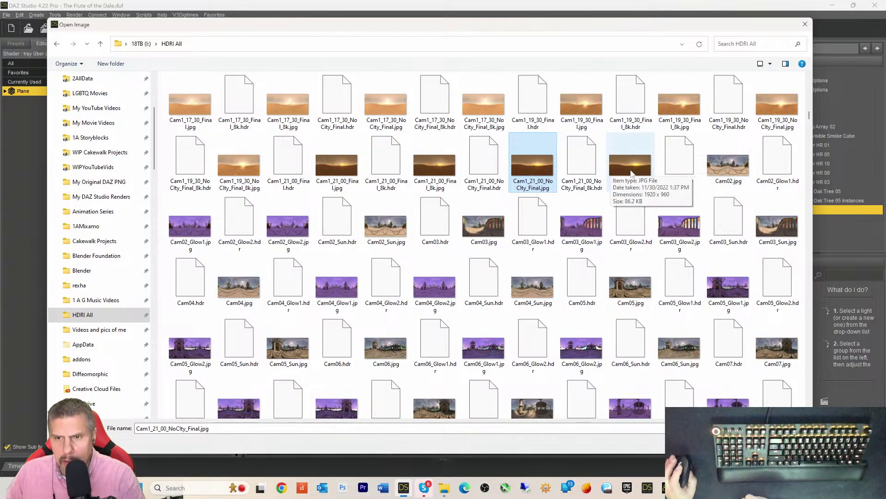
- Compare the neighbouring Cam1_21_00 files and apply Cam1_21_00_Final_8k.jpg as the plane's Base Color image
left_click(631, 166)
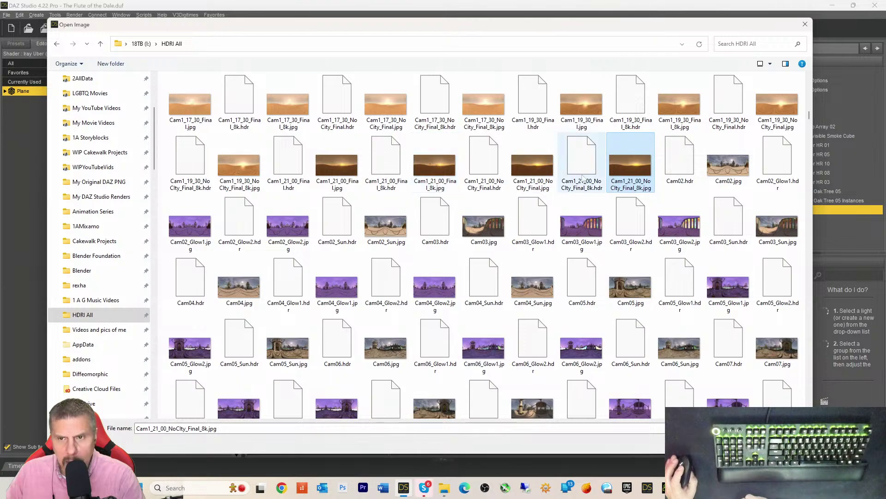
left_click(586, 180)
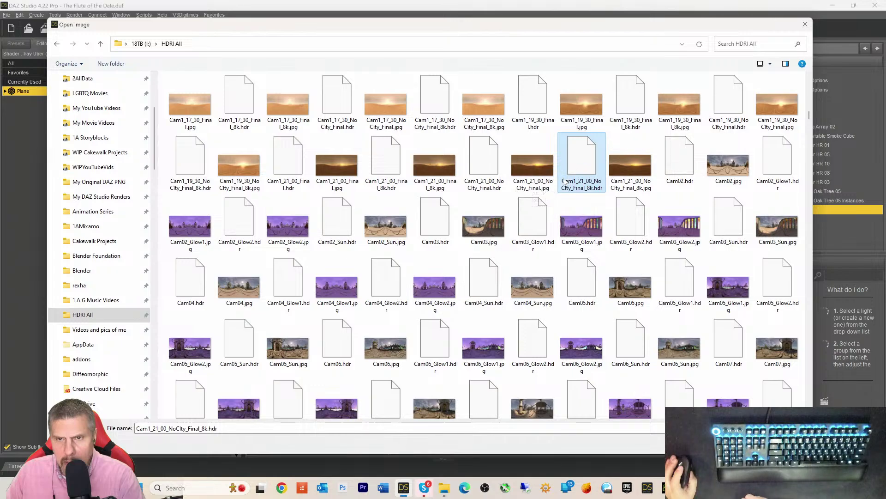
left_click(480, 173)
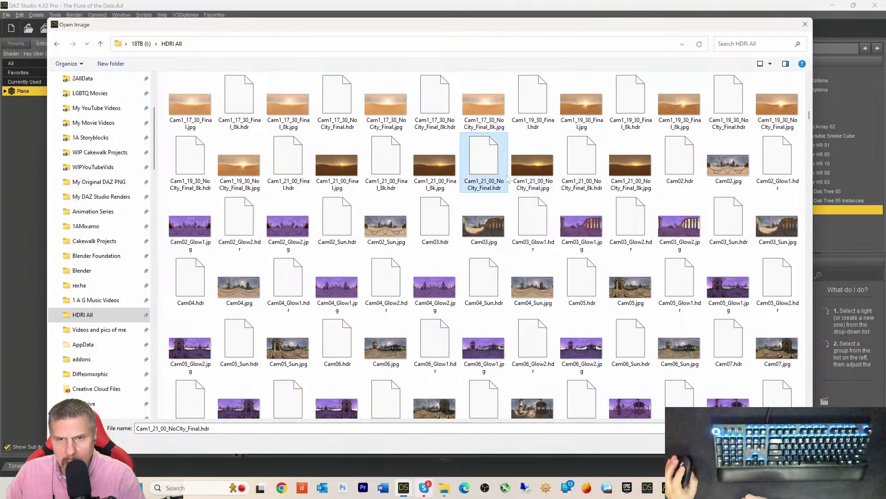
left_click(423, 176)
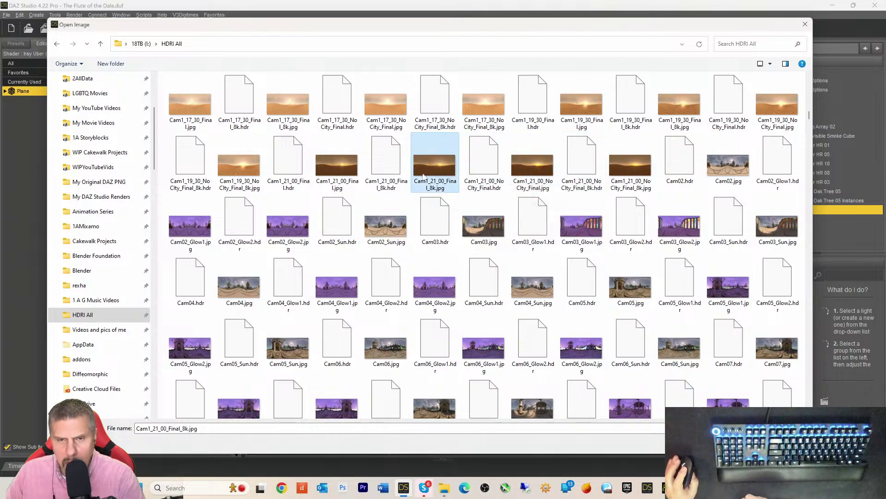
double_click(434, 175)
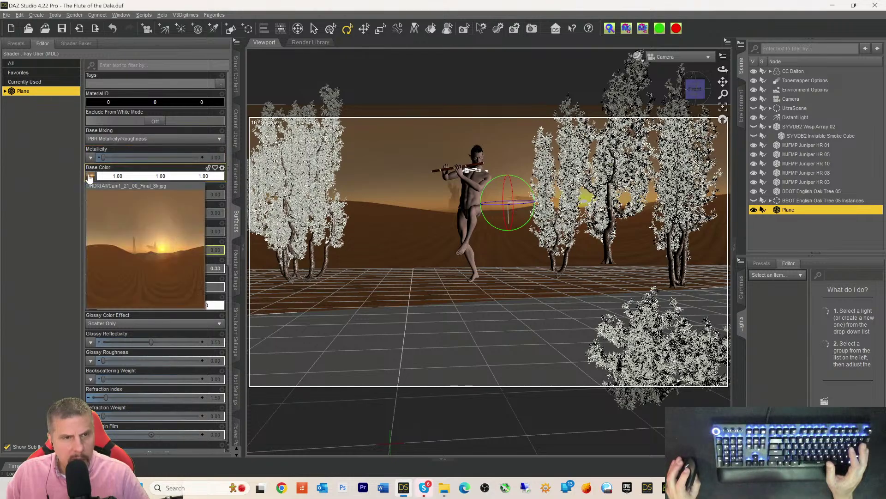
- Browse for a replacement Base Color image for the plane and look through the HDRI All folder for another sky
left_click(90, 176)
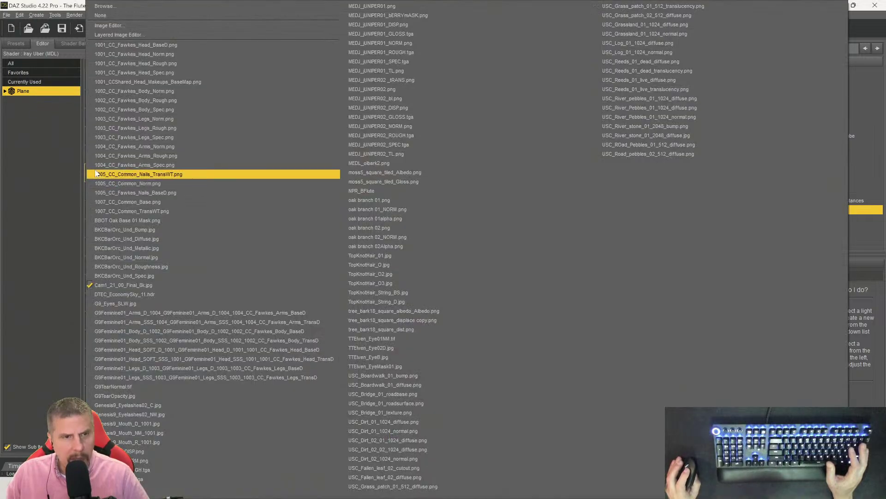
left_click(120, 9)
scroll(513, 231, "down", 10)
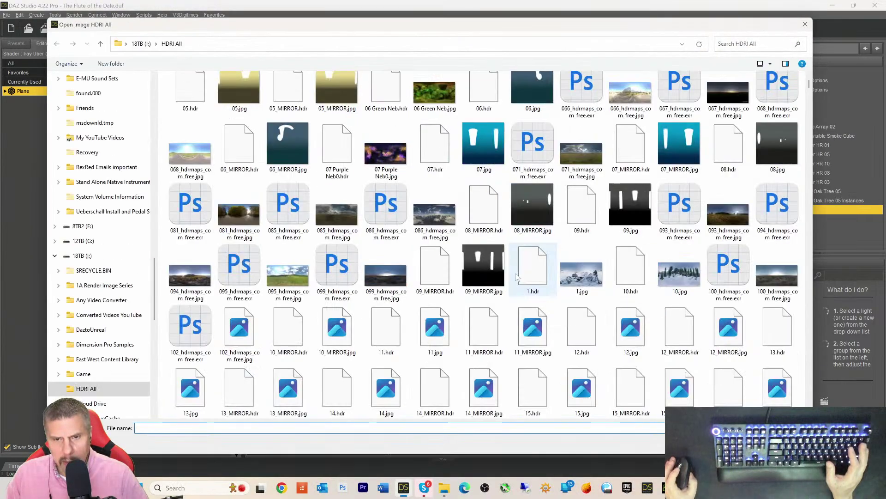
scroll(525, 286, "up", 5)
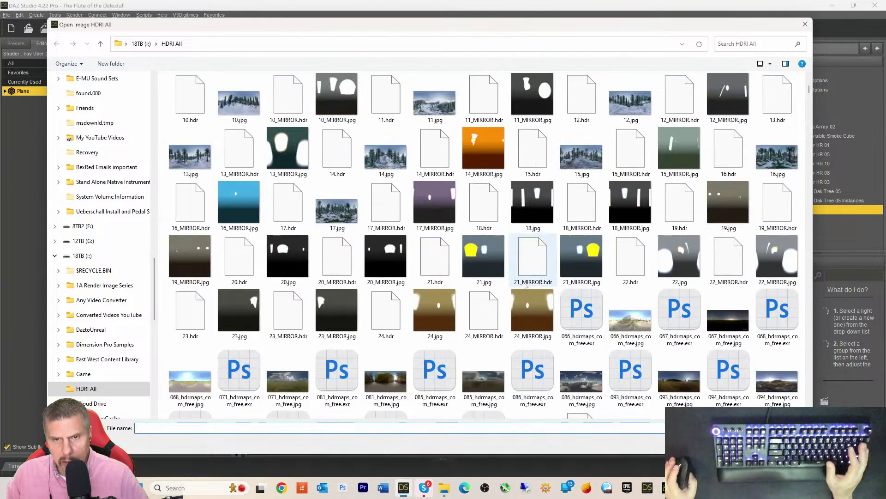
scroll(525, 286, "down", 15)
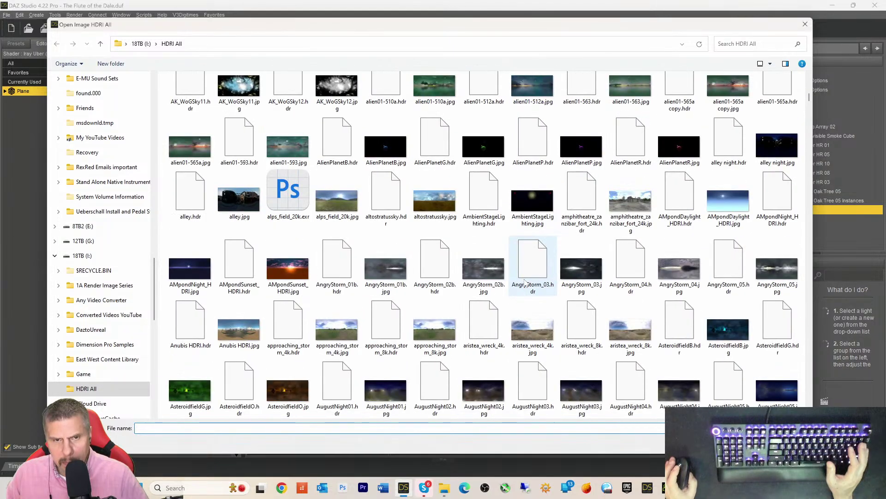
scroll(525, 283, "down", 15)
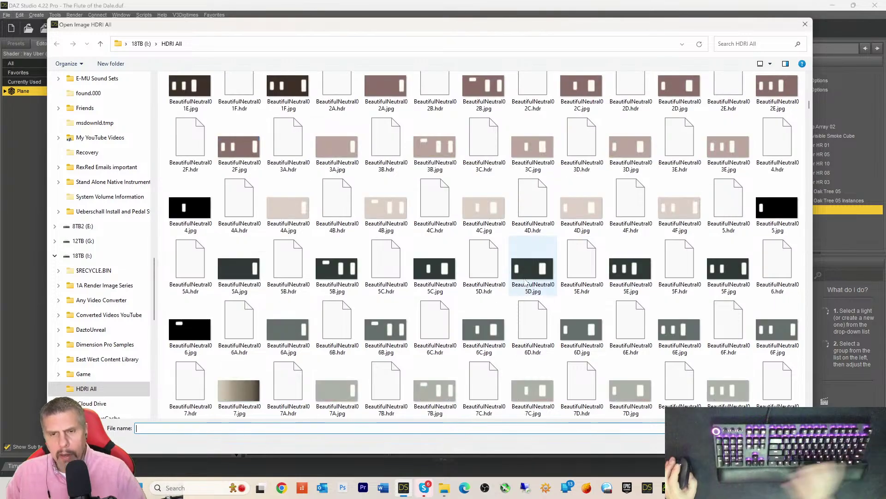
scroll(527, 283, "down", 5)
scroll(525, 283, "down", 4)
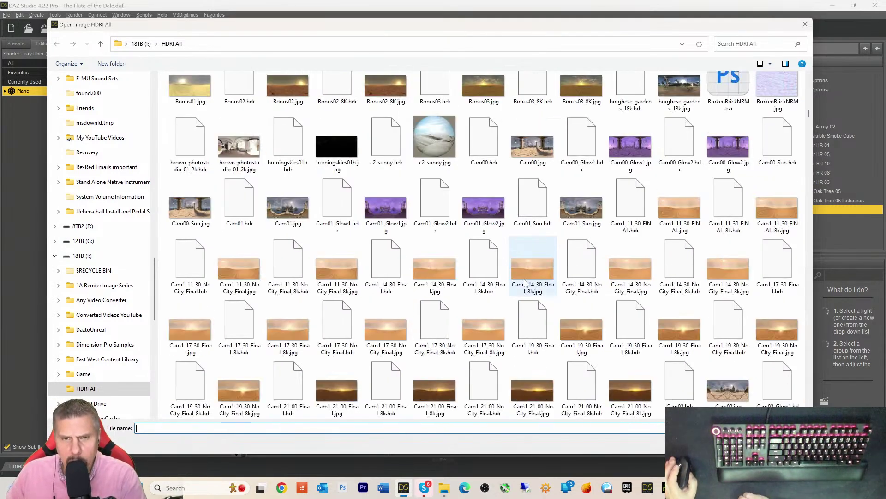
scroll(525, 283, "up", 3)
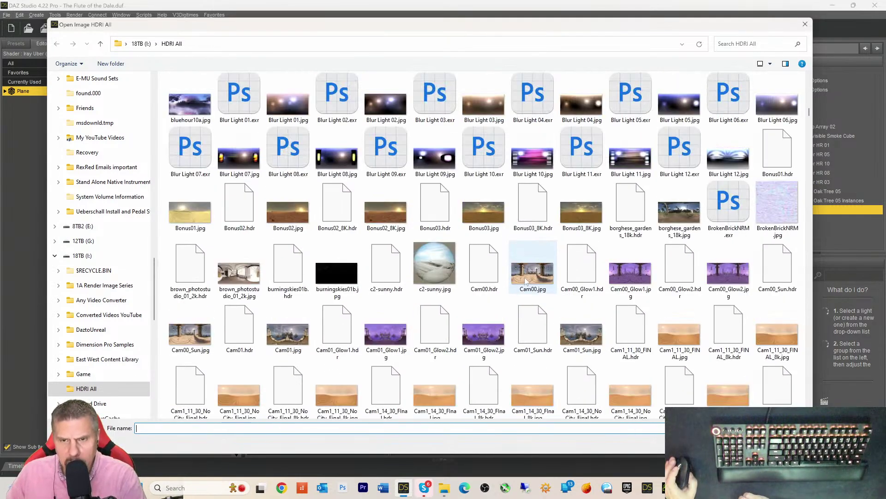
- Preview Bonus03_8K.jpg at full size and apply Bonus03_8K.hdr as the plane's Base Color image
left_click(578, 217)
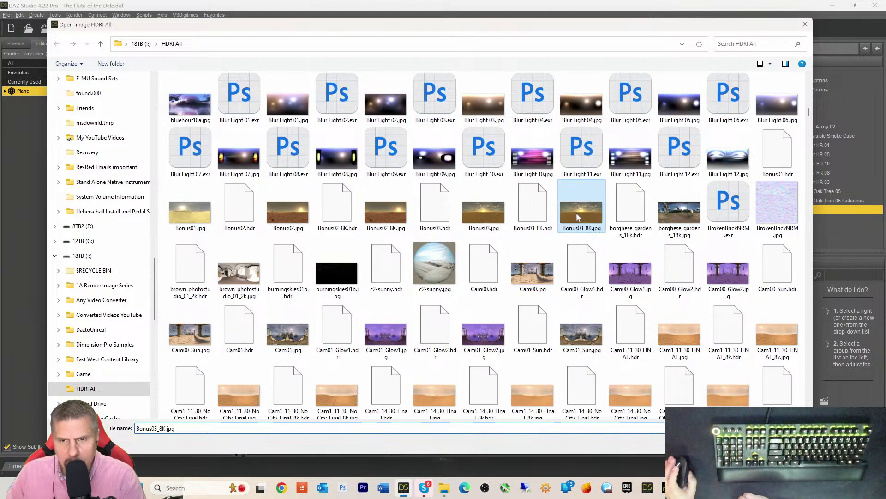
right_click(578, 217)
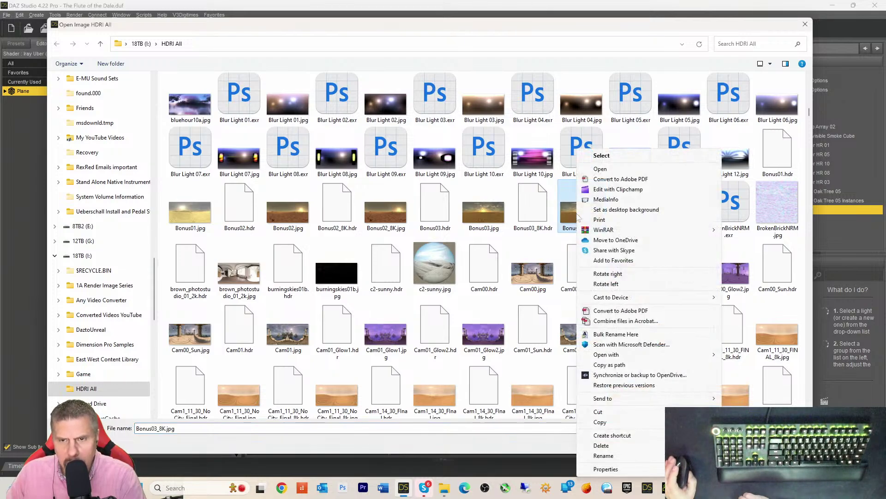
left_click(598, 172)
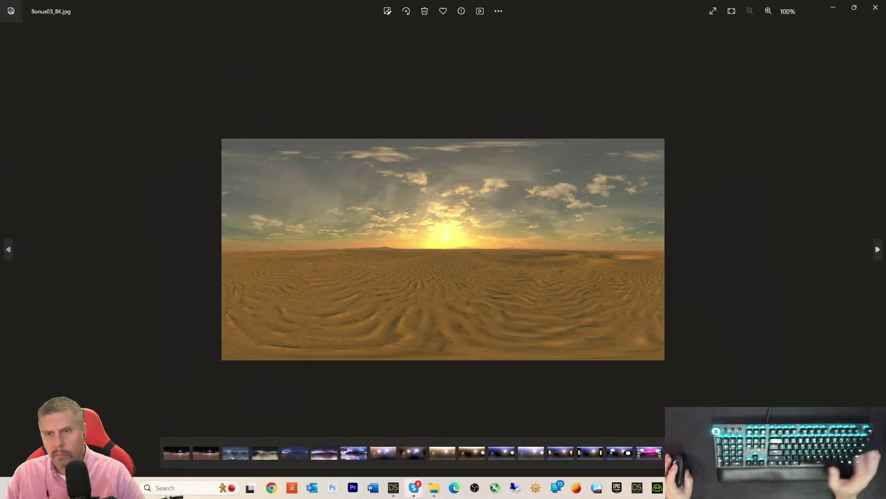
left_click(876, 8)
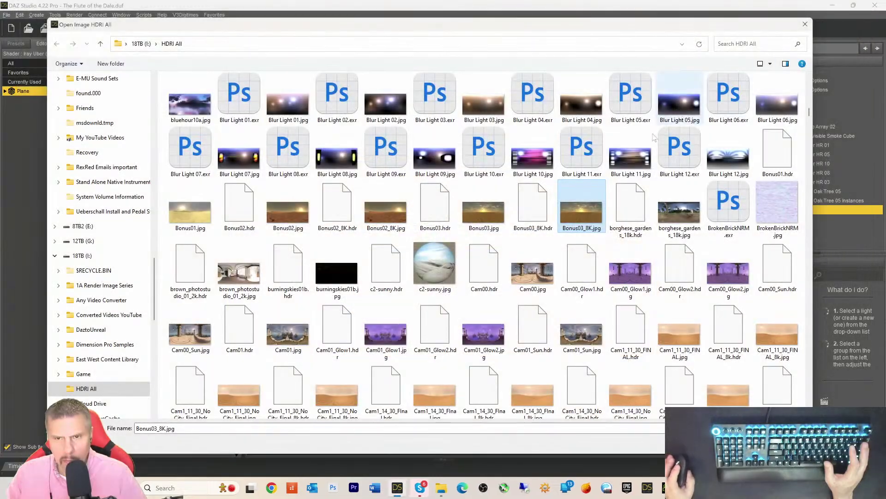
left_click(534, 220)
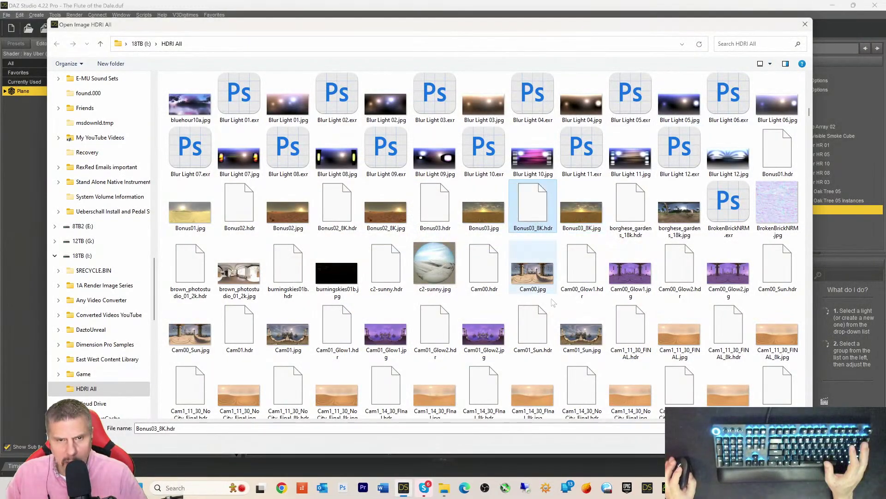
key("Return")
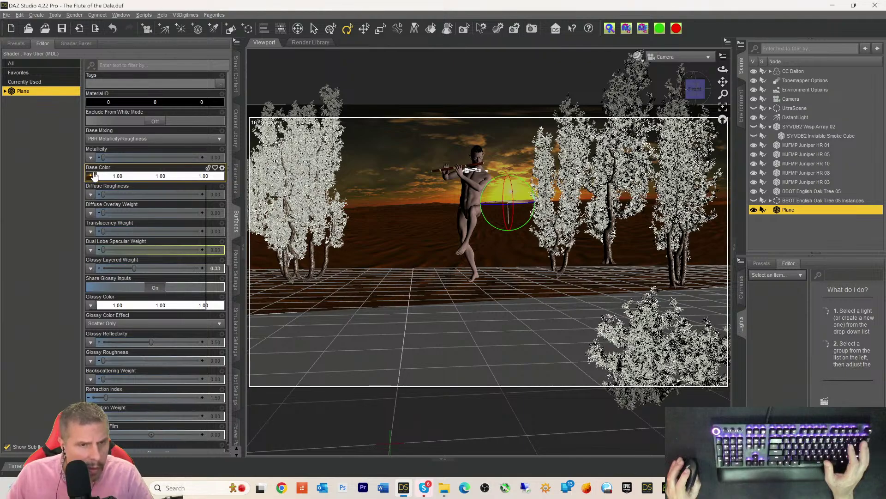
mouse_move(91, 178)
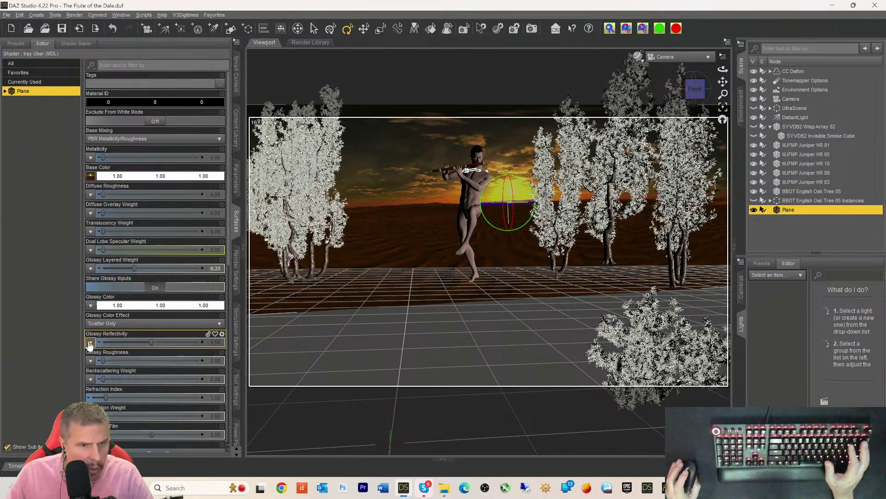
- Assign Bonus03_8K.hdr as the image map for the plane's Emission Color
scroll(96, 353, "down", 3)
scroll(95, 354, "down", 2)
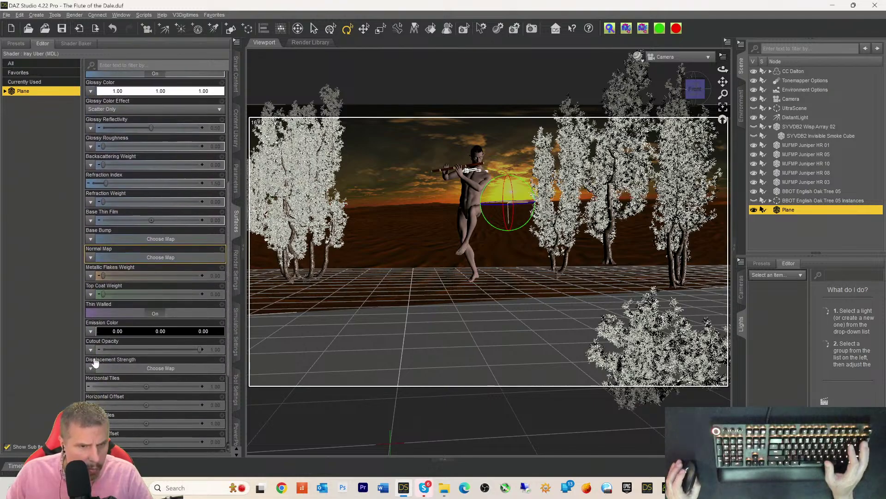
left_click(90, 326)
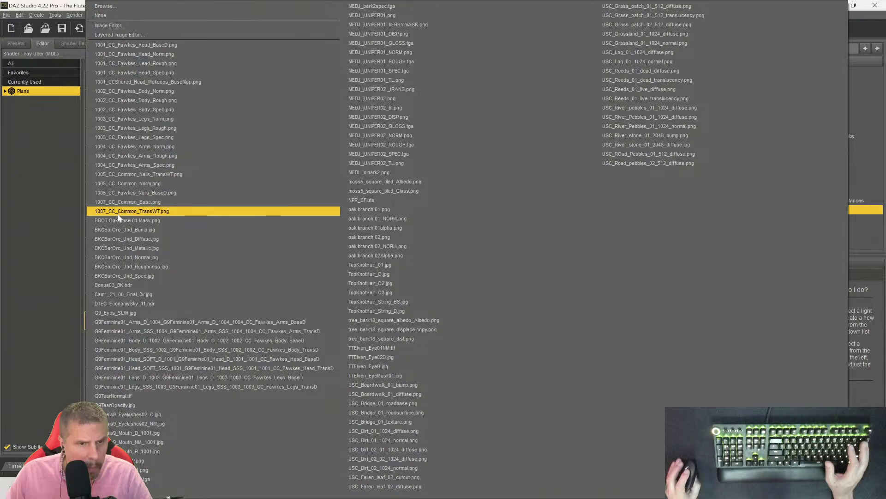
left_click(116, 285)
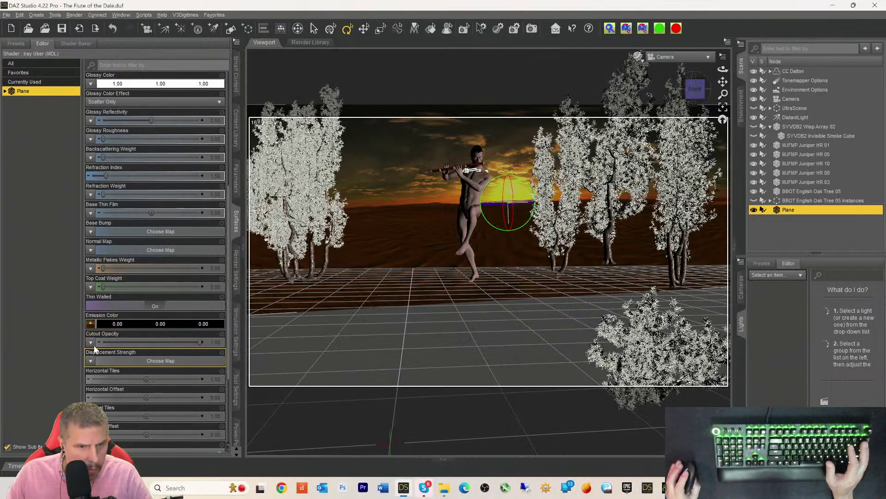
- Set the plane's Emission Color to white so the surface emits light
scroll(92, 353, "down", 3)
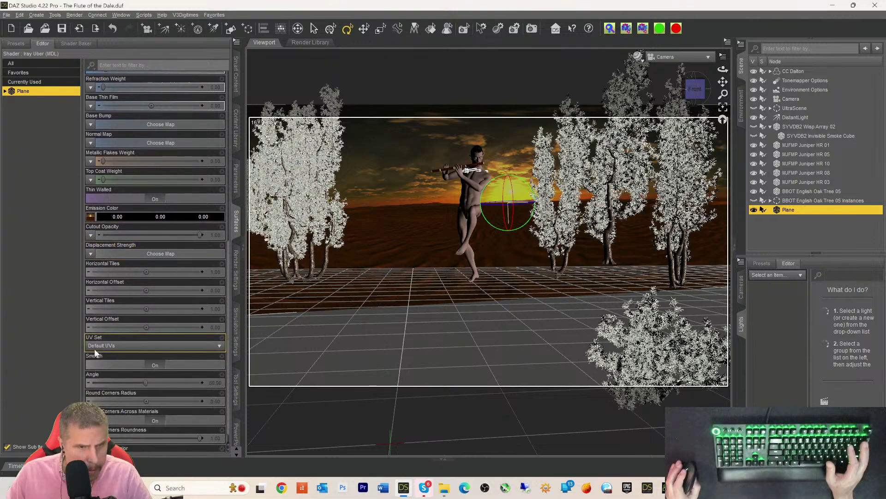
scroll(96, 315, "down", 1)
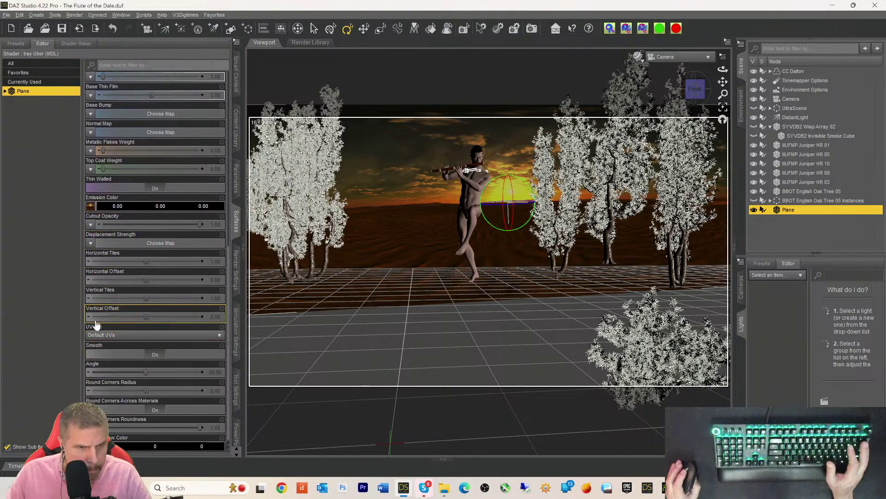
left_click(128, 206)
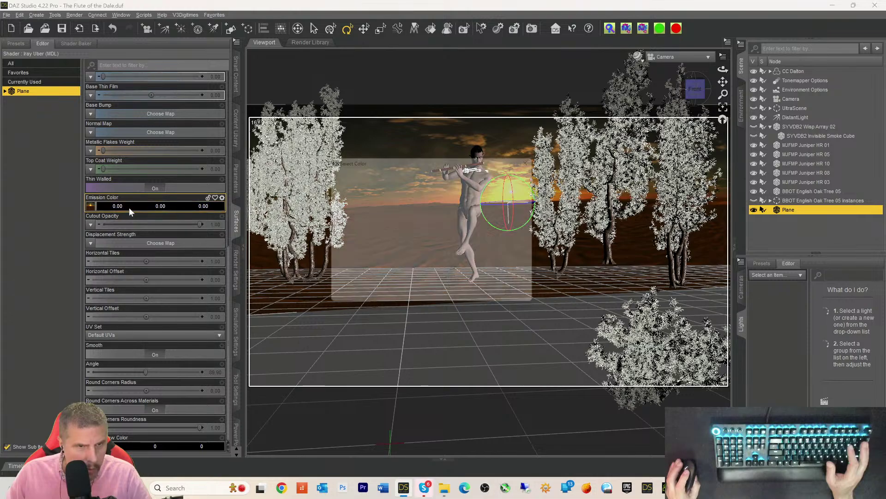
left_click(427, 239)
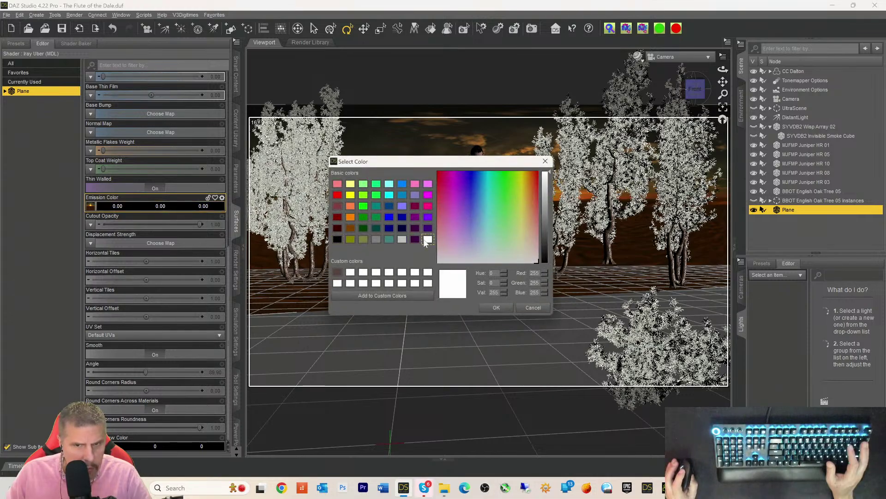
left_click(495, 309)
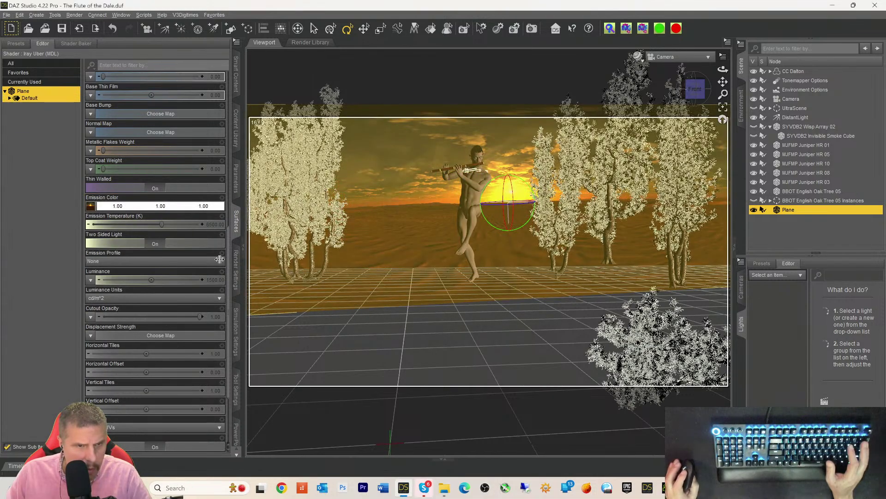
- Assign Bonus03_8K.hdr as the plane's Luminance map and set the Luminance to 2150
left_click(90, 279)
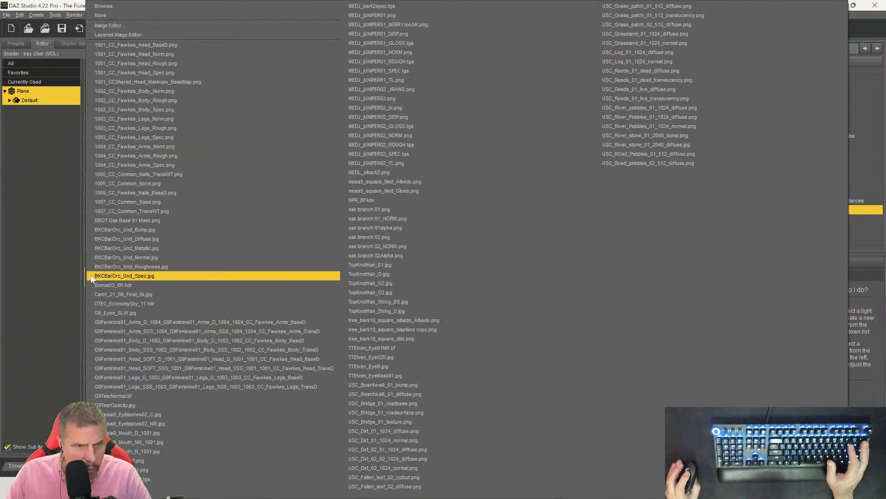
left_click(119, 285)
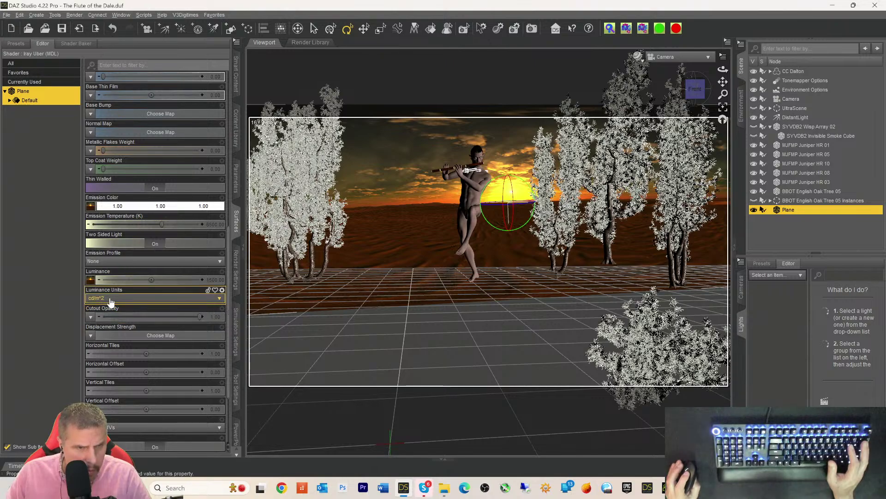
left_click(212, 279)
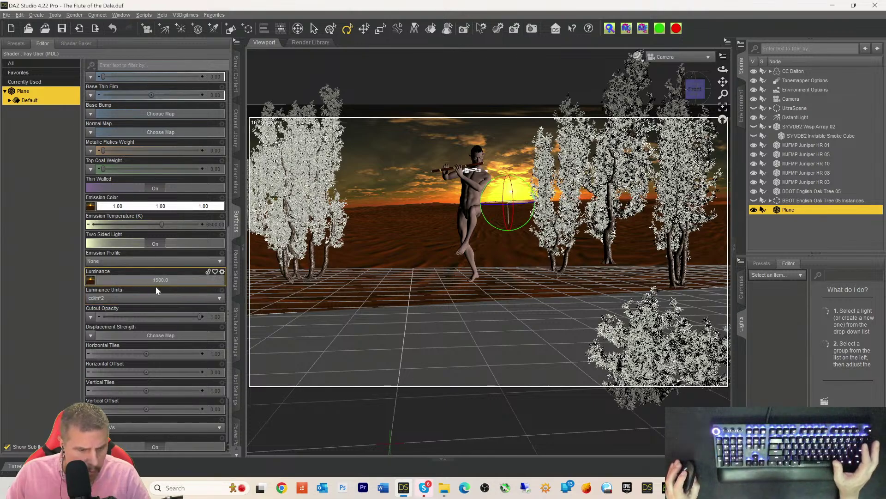
type("2150")
key("Return")
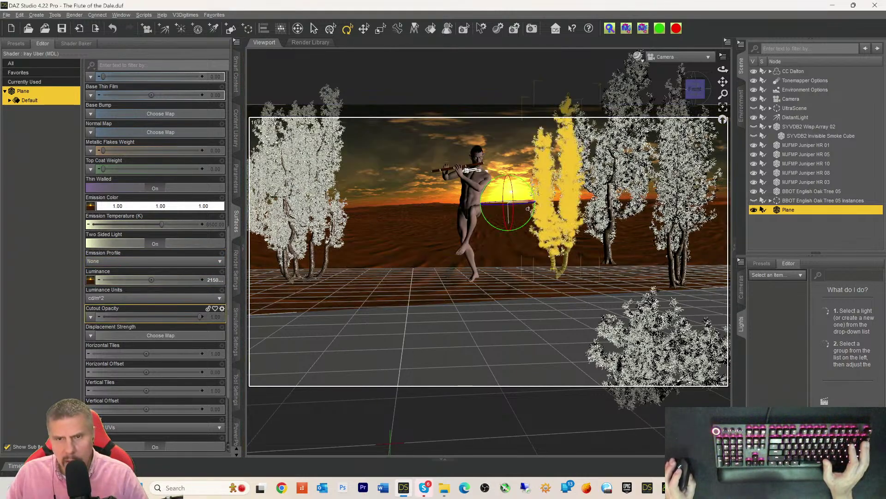
- Lower the backdrop plane in the viewport to about -207 on Y and rotate it to about -0.21 on Y and Z
left_click(364, 28)
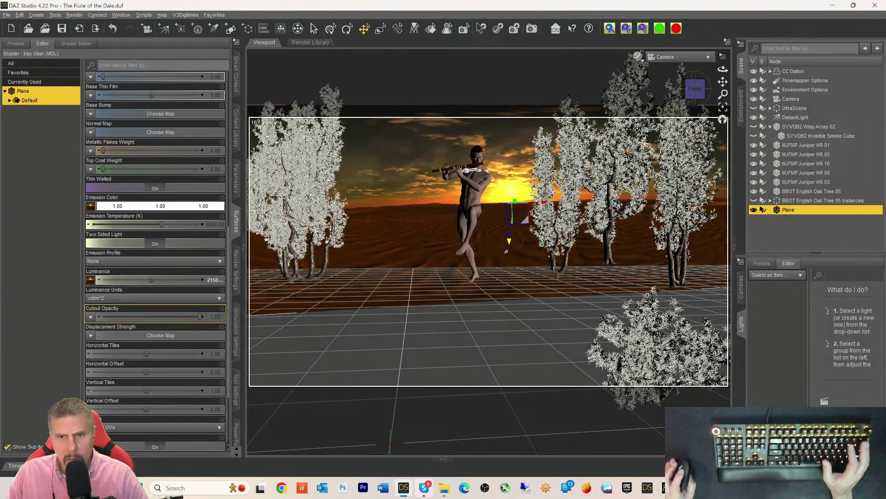
left_click_drag(507, 244, 498, 297)
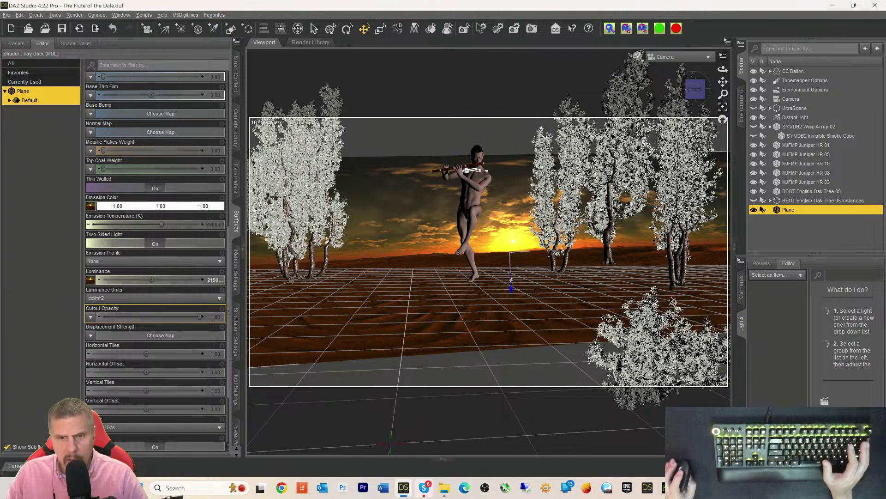
left_click(347, 28)
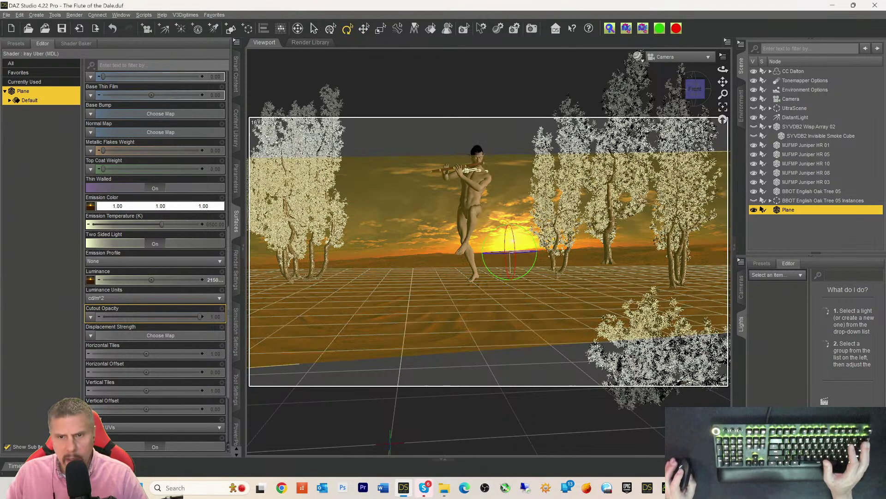
left_click_drag(535, 247, 533, 247)
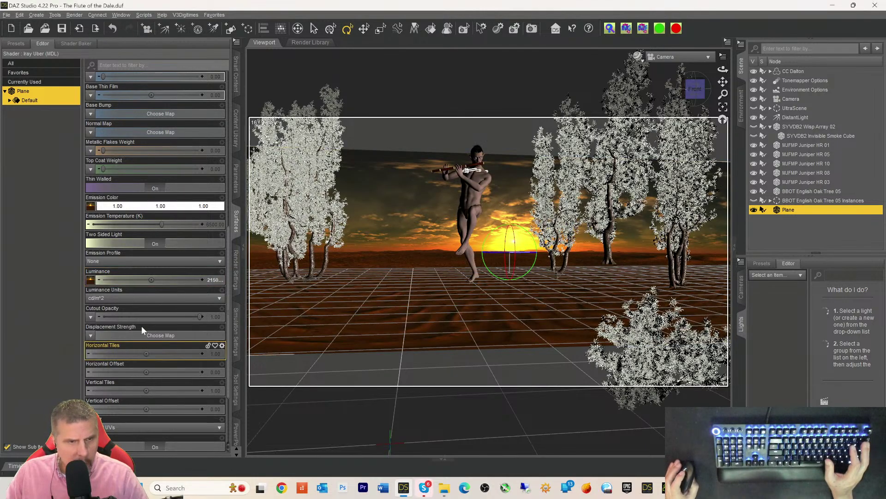
- Stretch the backdrop plane to about 167% Z Scale and lower its Y Translate to about -545
left_click(236, 191)
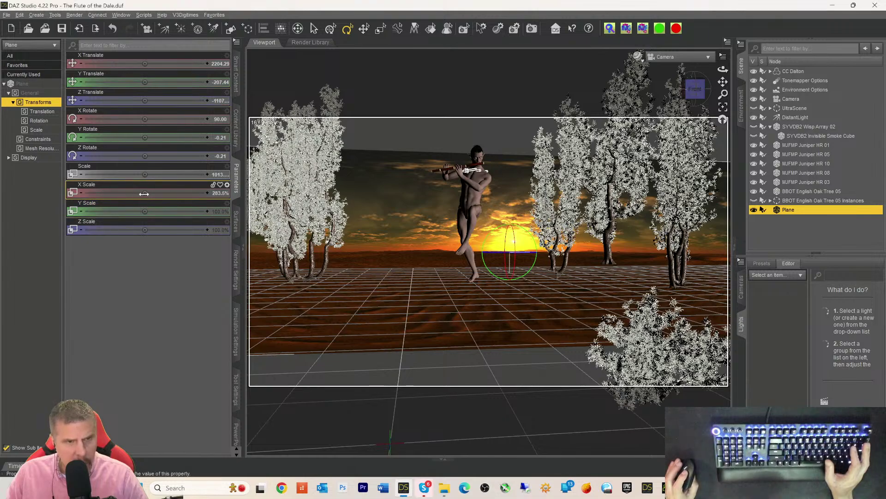
left_click_drag(144, 211, 162, 211)
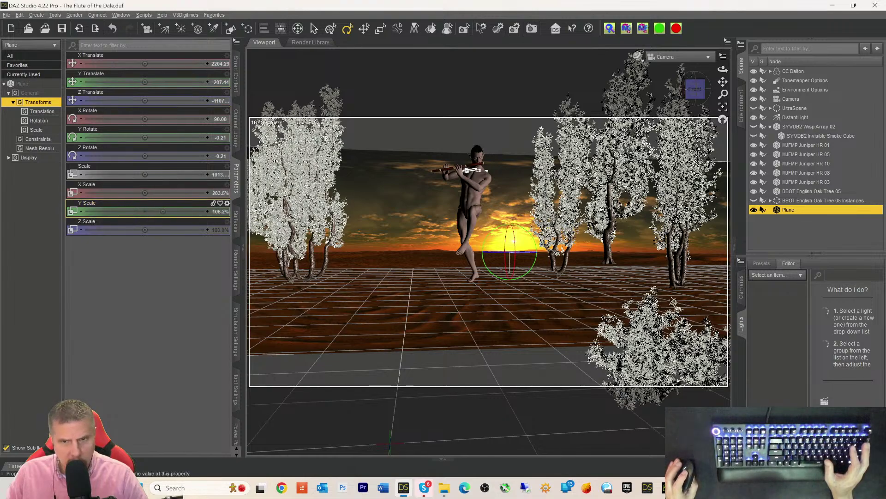
key("ctrl+z")
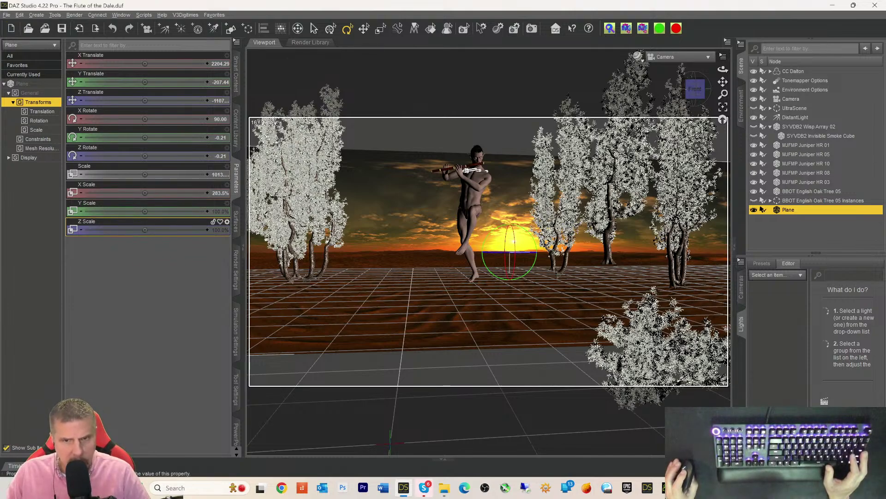
left_click_drag(144, 229, 175, 230)
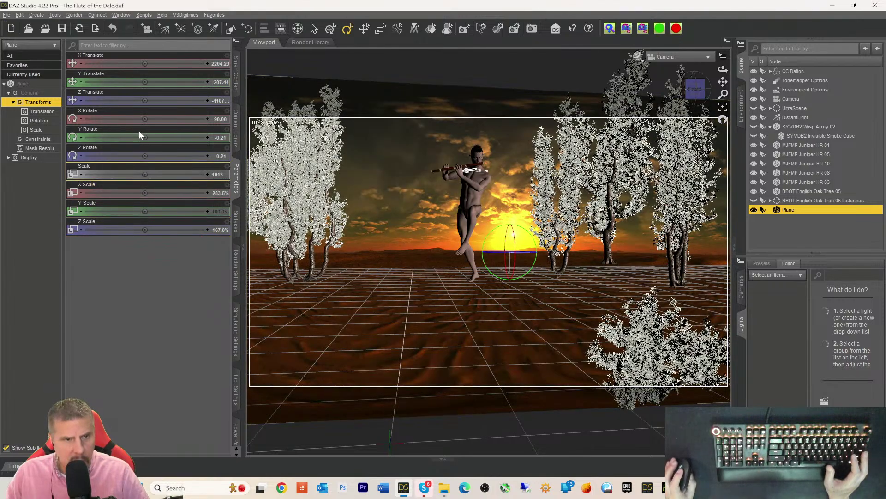
left_click_drag(145, 81, 109, 82)
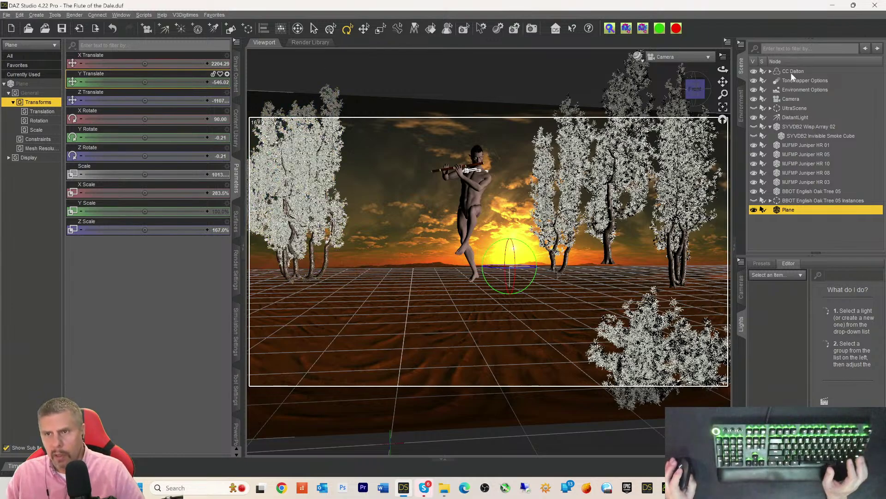
- Make the BBOT English Oak Tree 05 Instances, UltraScene and SYVDB2 Wisp Array 02 visible in the scene
left_click(776, 200)
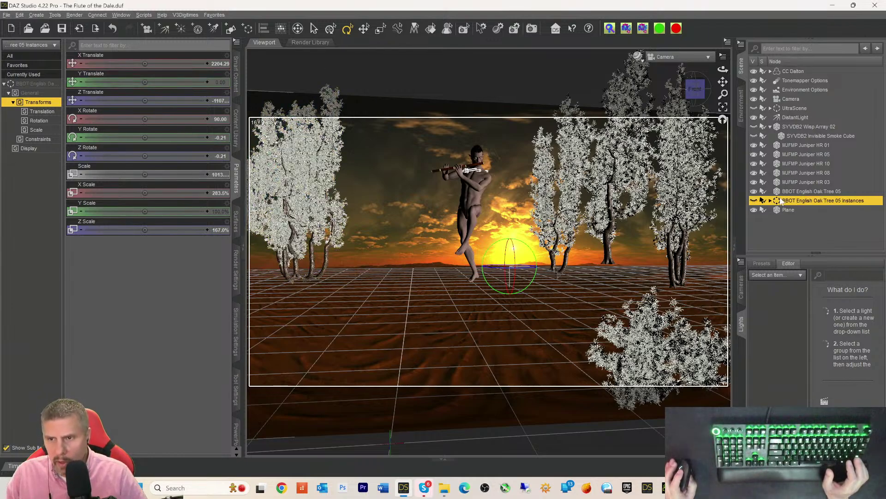
left_click(753, 201)
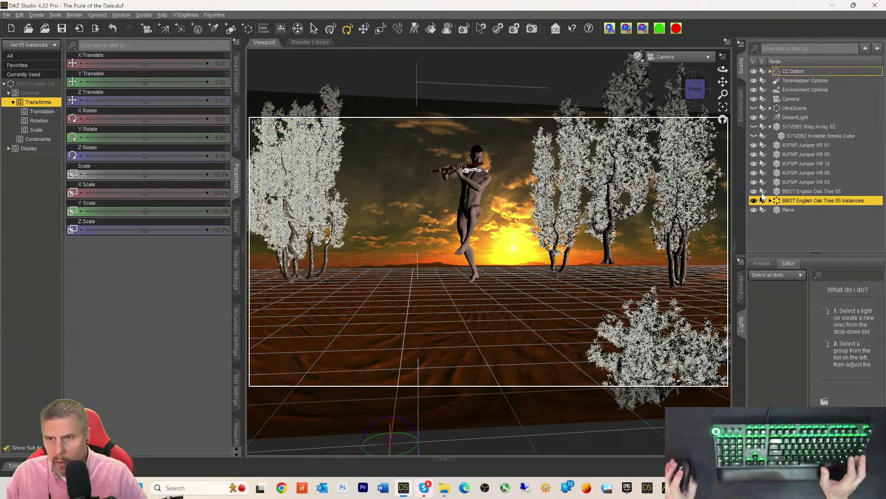
left_click(780, 109)
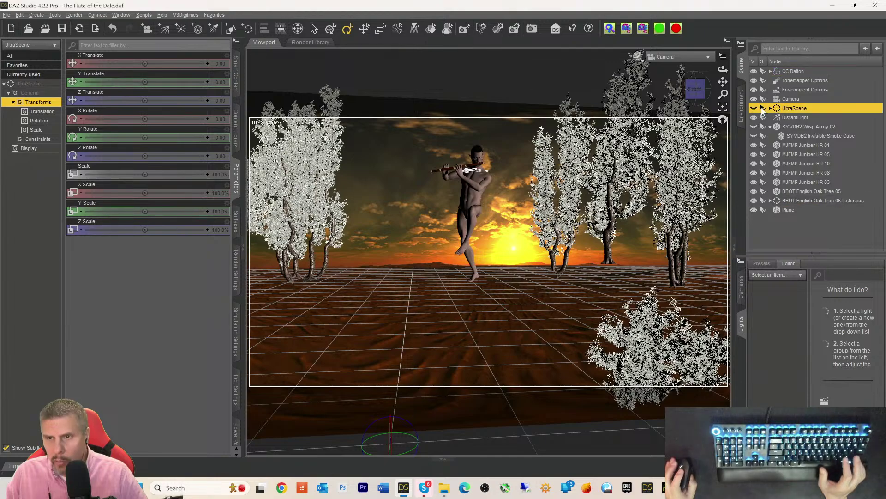
left_click(755, 108)
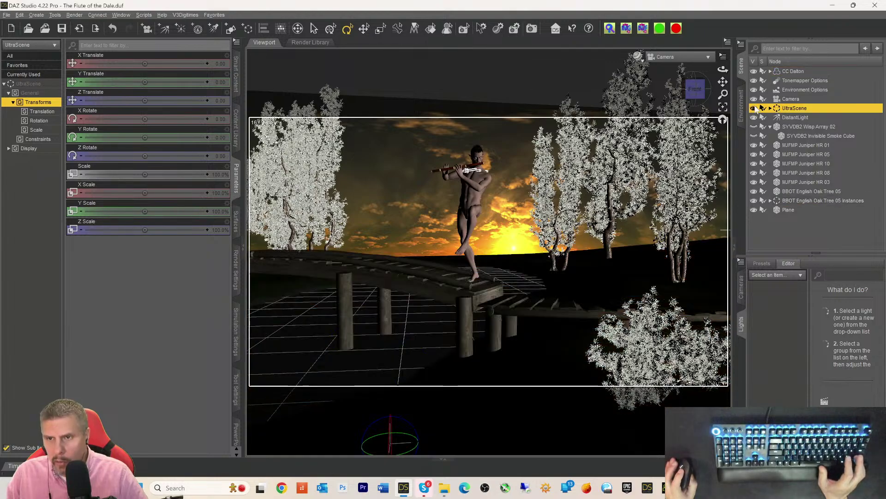
left_click(781, 128)
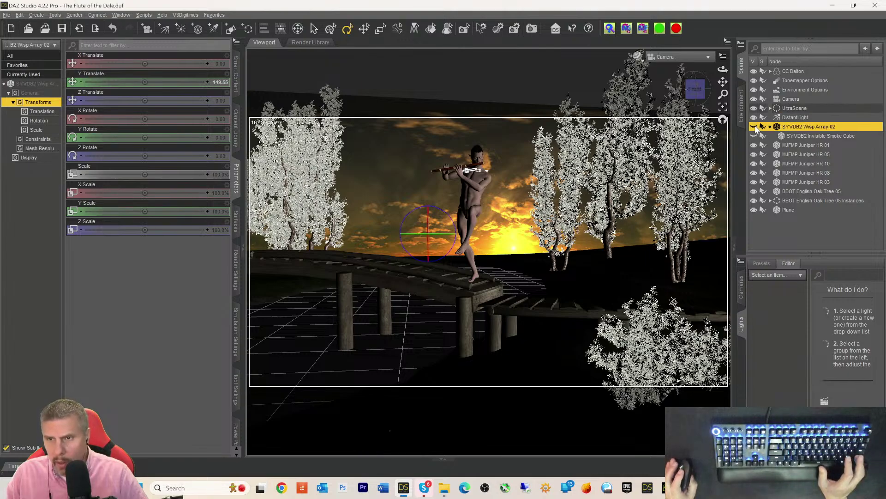
left_click(754, 126)
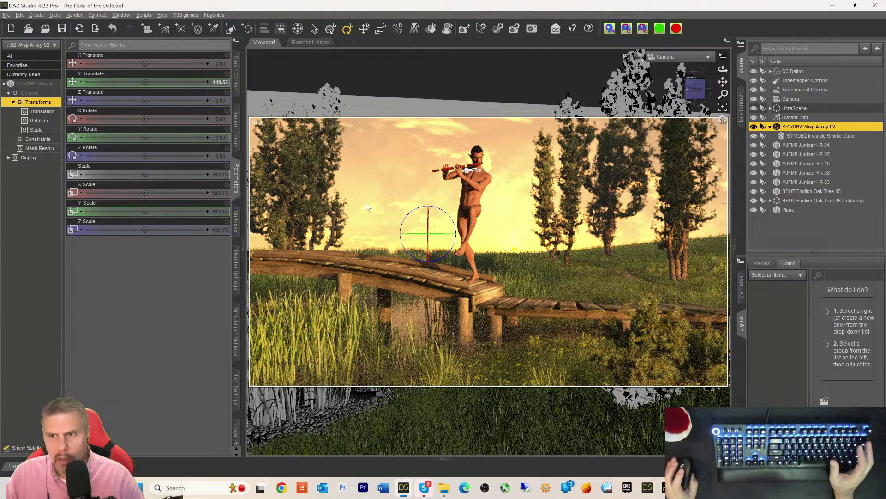
- Set the backdrop plane's surface Luminance to 1500
left_click(778, 212)
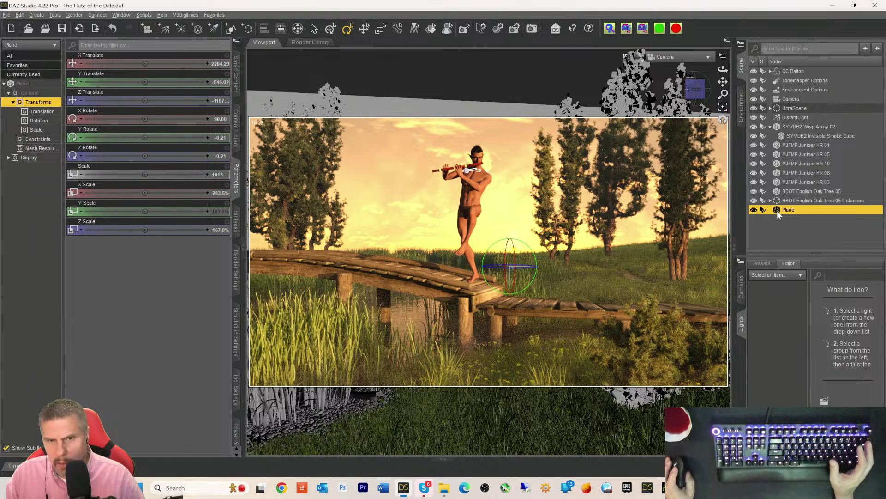
left_click(237, 221)
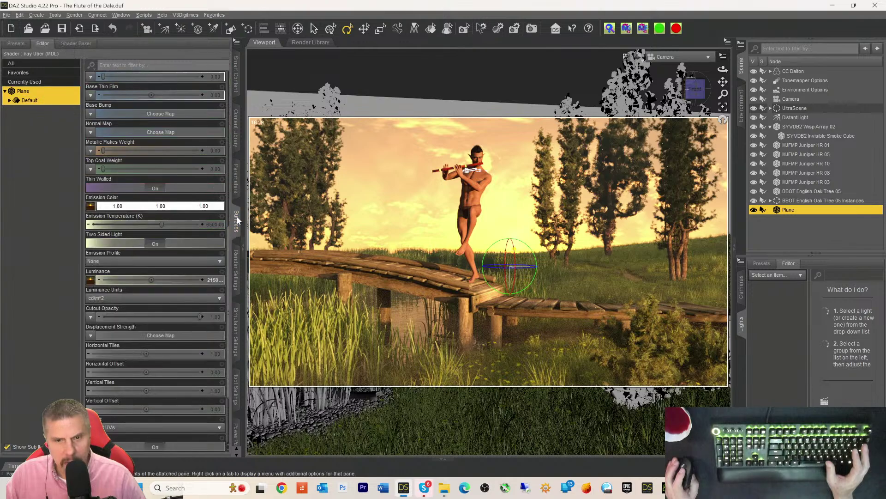
left_click(210, 281)
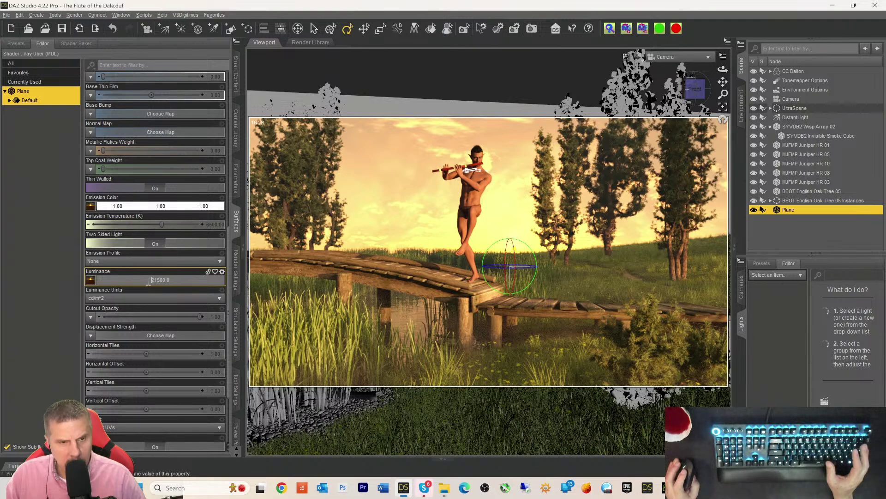
key("Delete")
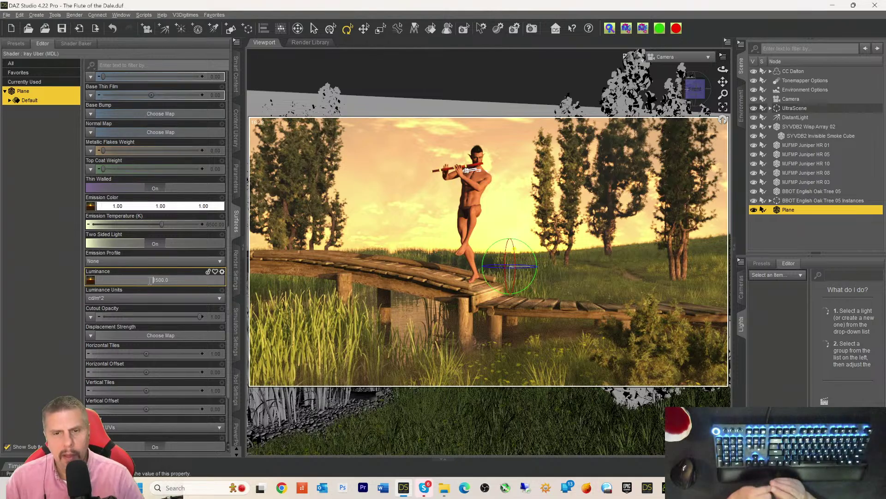
key("Return")
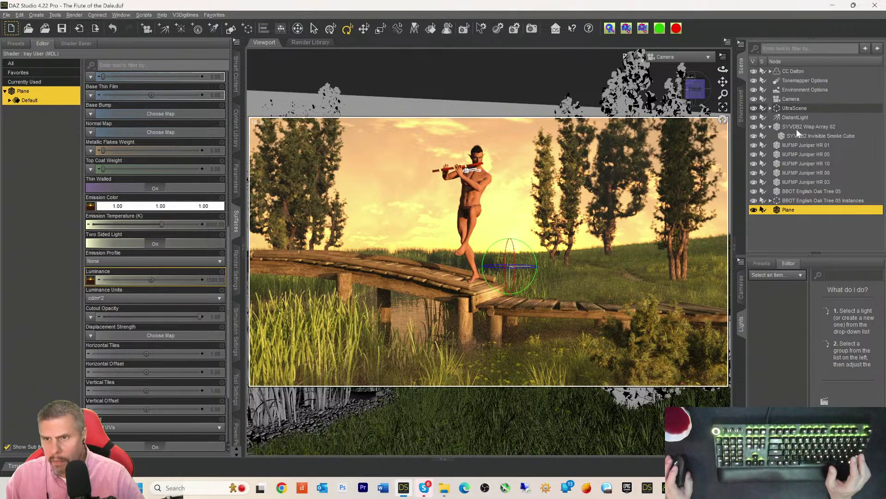
- Hide SYVDB2 Wisp Array 02, select the backdrop plane and switch the viewport back to the textured preview
left_click(764, 129)
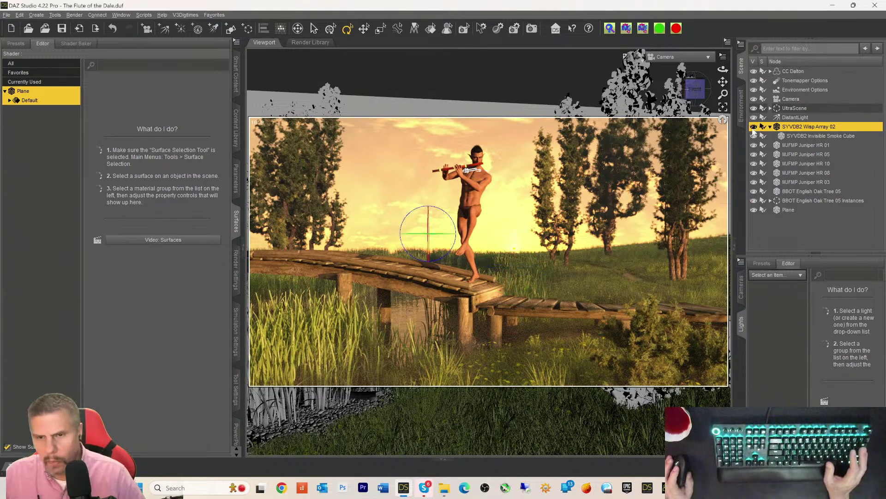
left_click(754, 127)
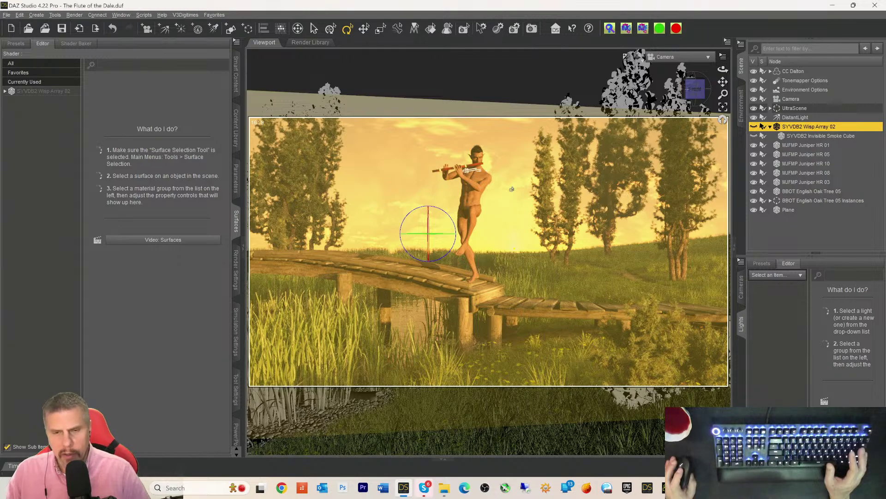
left_click(511, 188)
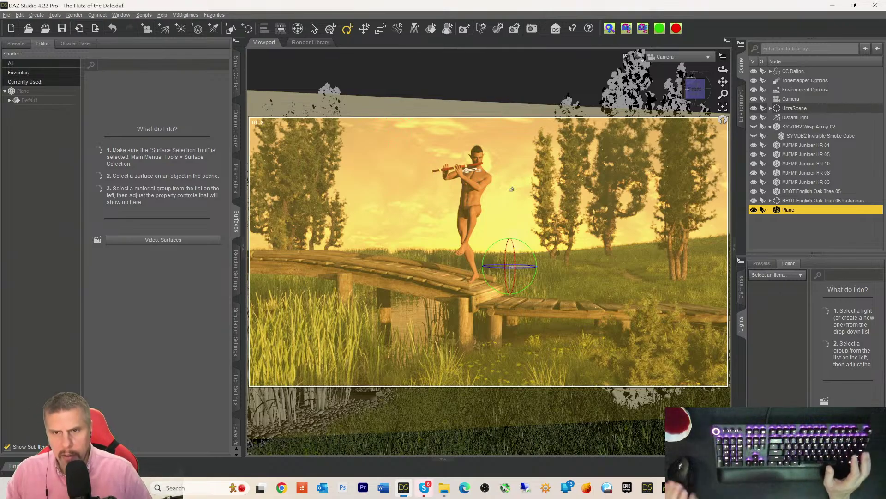
key("ctrl+9")
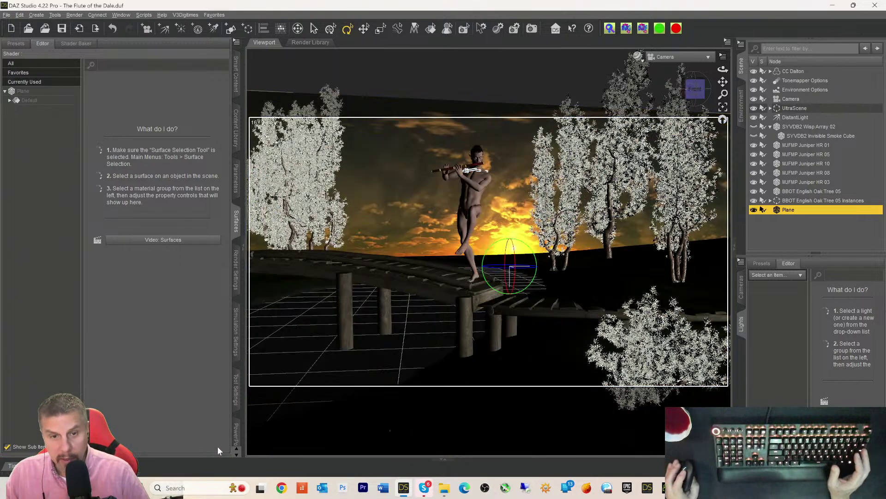
- Darken the backdrop plane's Base Color to a neutral grey with RGB values of 160
left_click(28, 92)
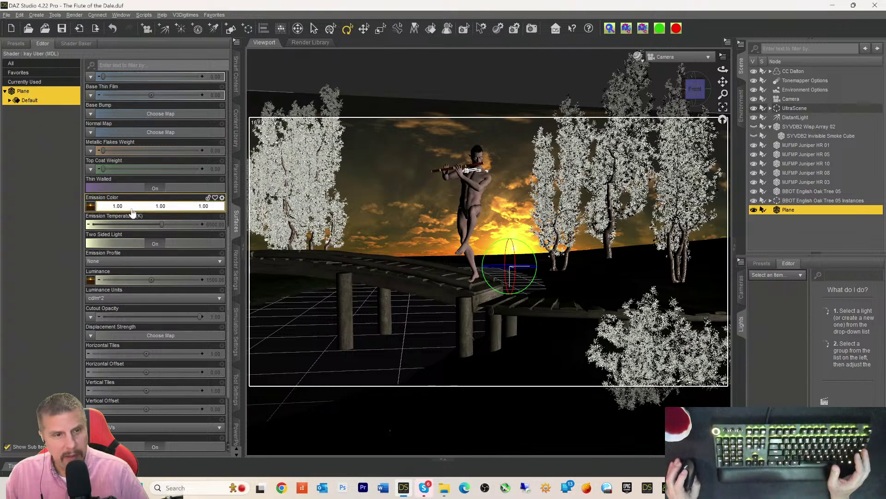
scroll(137, 202, "up", 10)
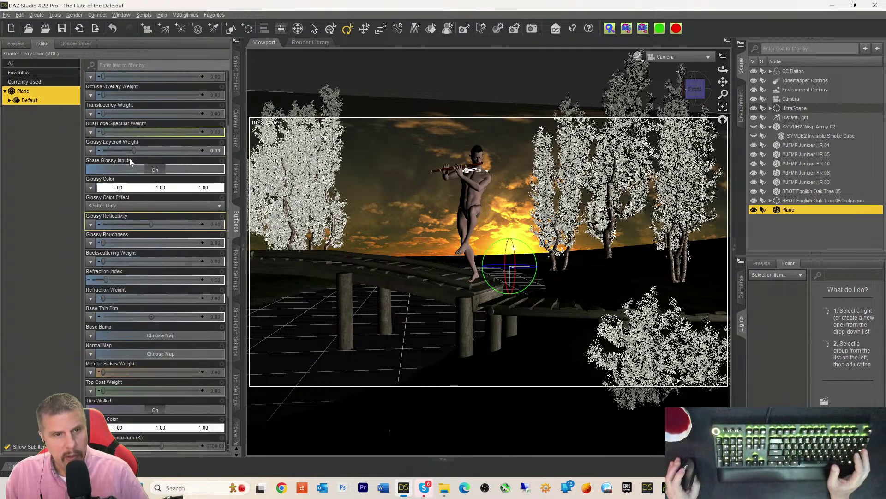
left_click(137, 177)
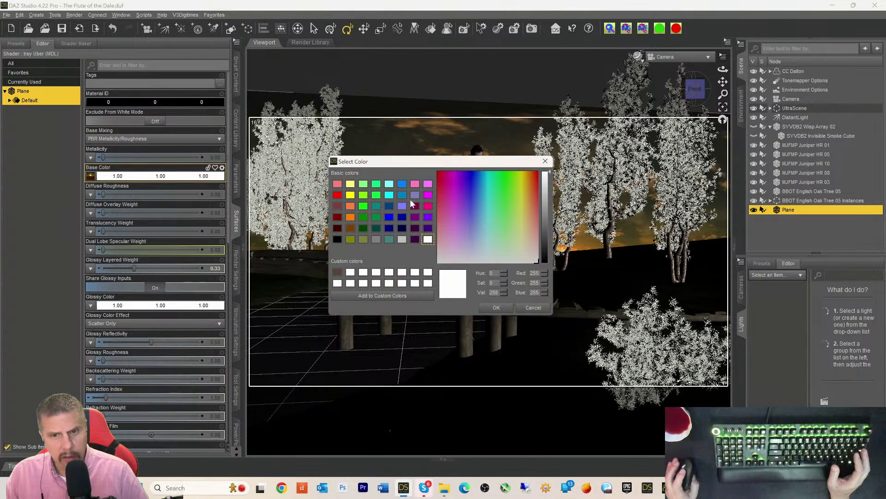
left_click(547, 204)
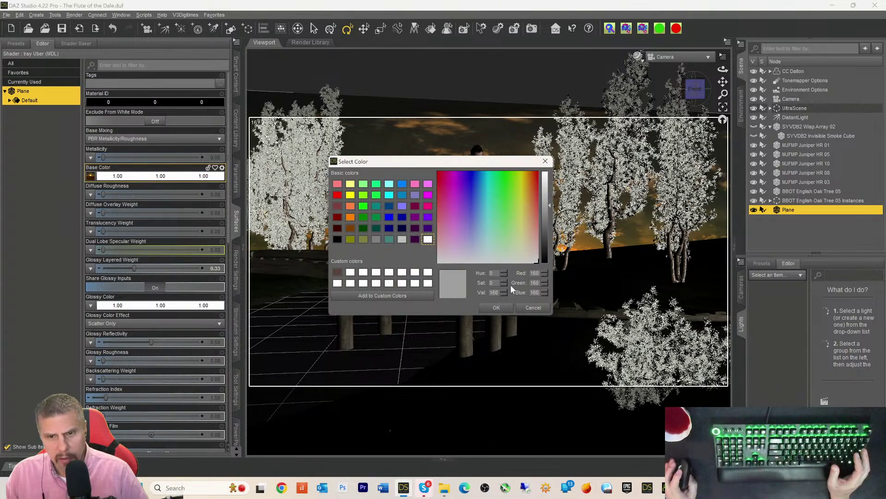
left_click(485, 308)
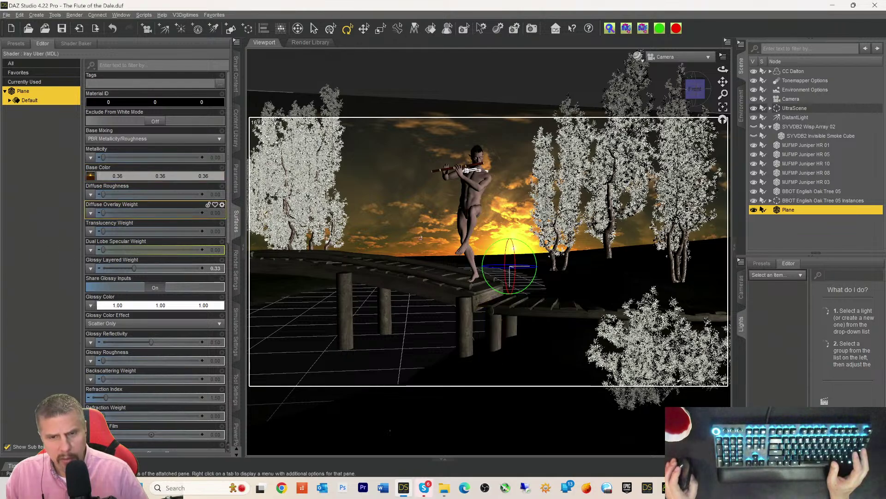
- Examine the plane's emission settings and check which image is assigned as its Luminance map
scroll(74, 235, "down", 3)
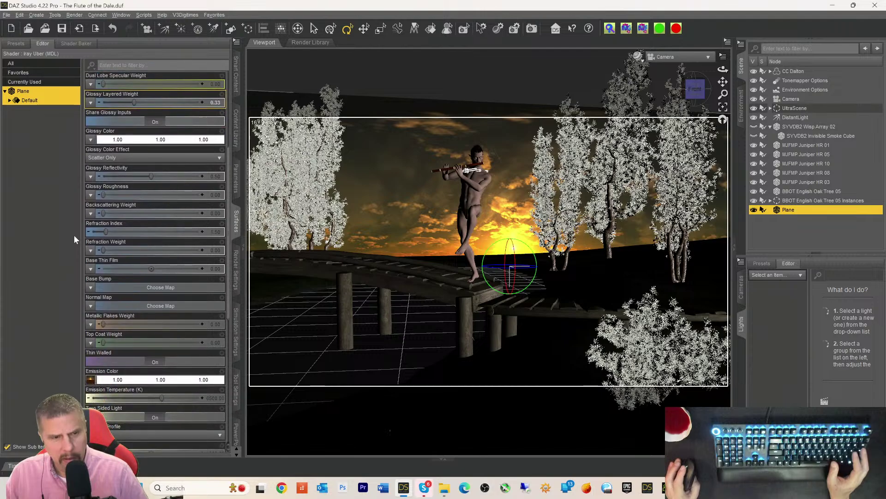
scroll(176, 320, "down", 2)
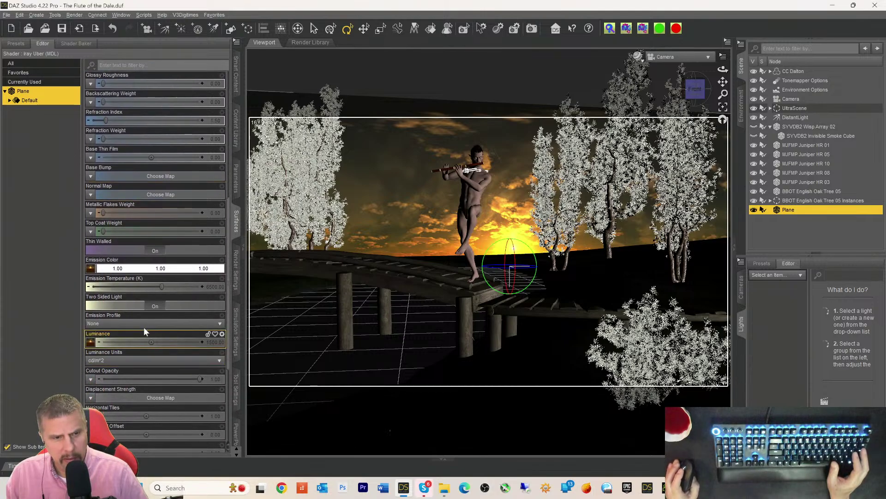
scroll(140, 314, "down", 1)
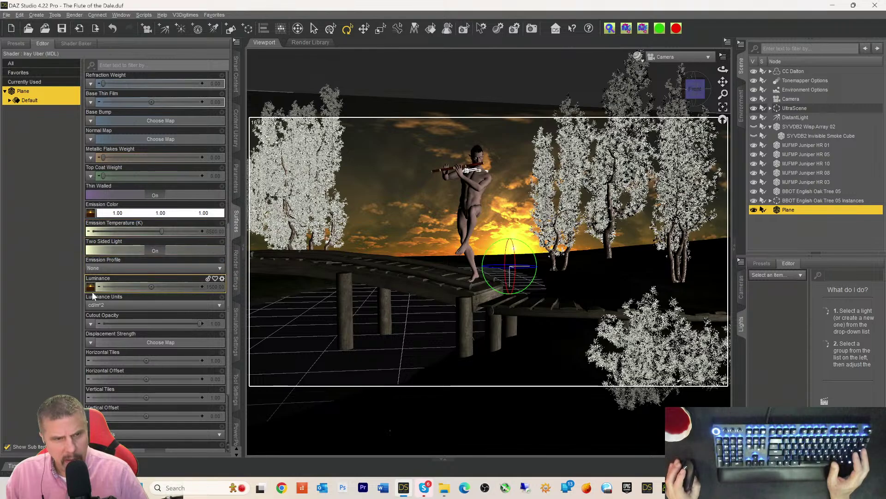
mouse_move(91, 290)
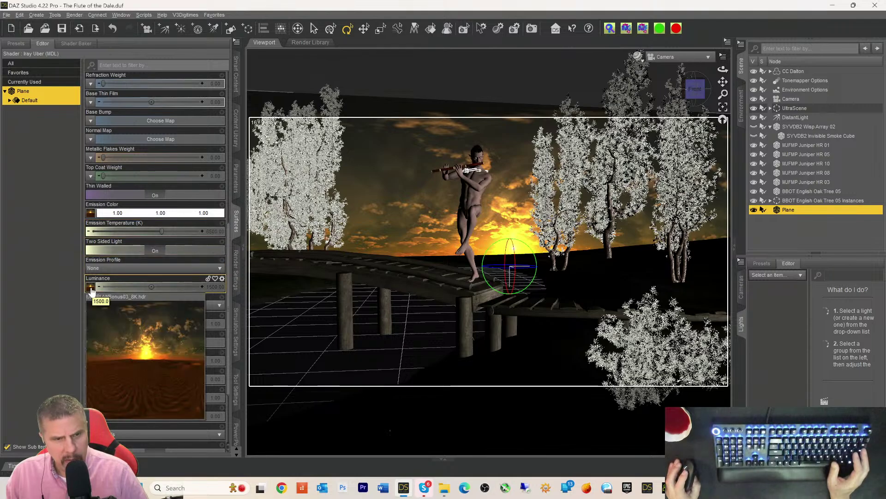
left_click(91, 289)
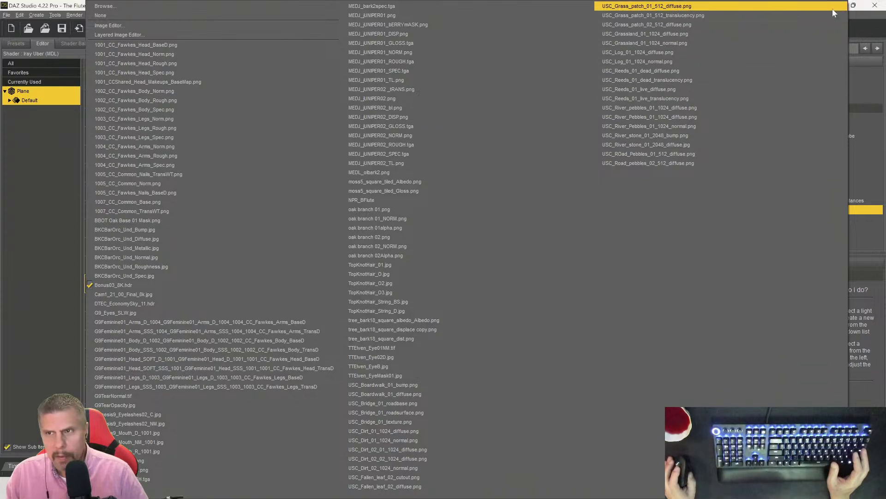
left_click(51, 236)
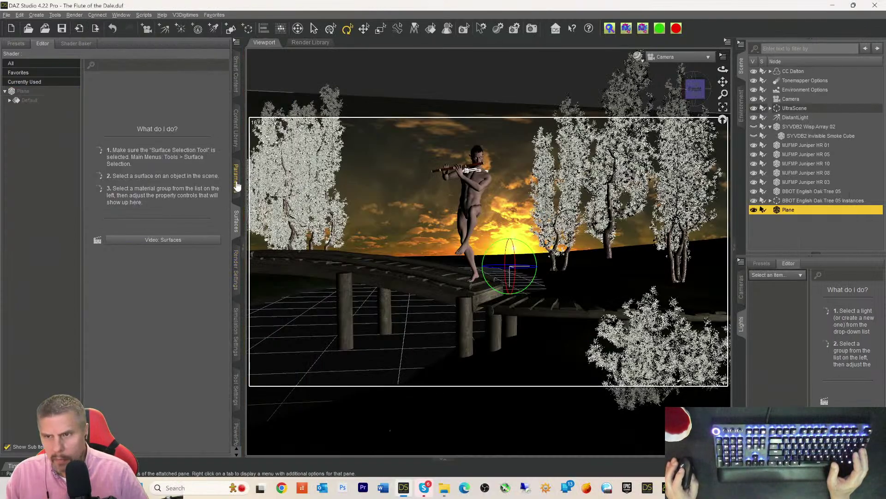
left_click(24, 93)
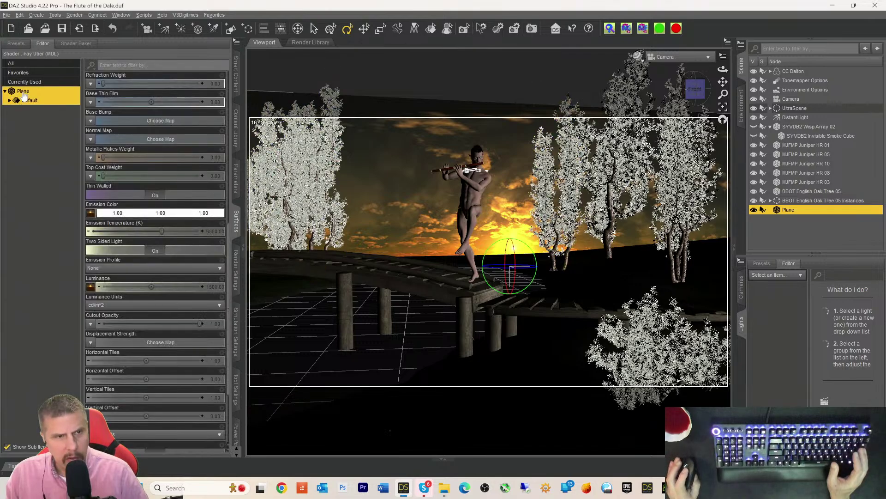
mouse_move(92, 287)
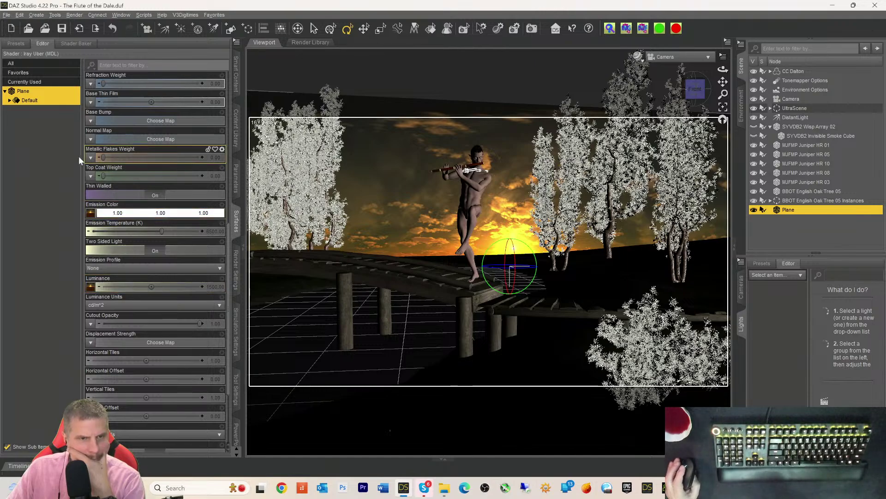
left_click(235, 74)
scroll(211, 135, "down", 3)
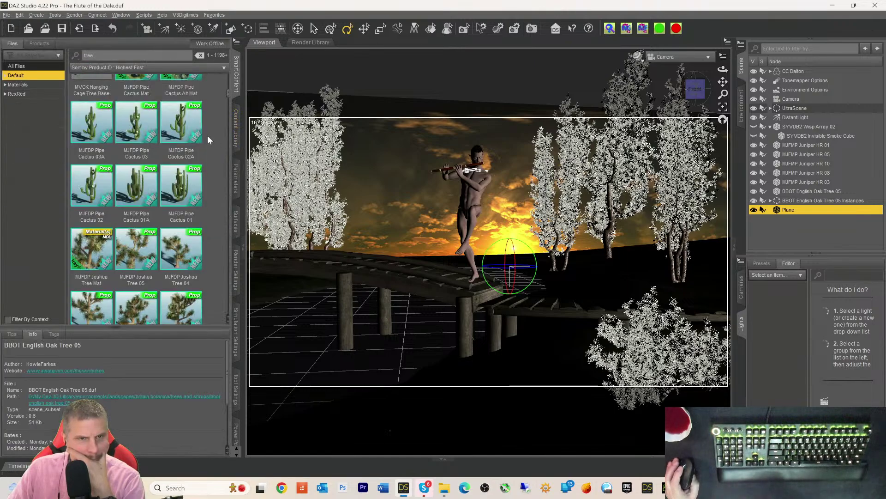
scroll(210, 168, "down", 3)
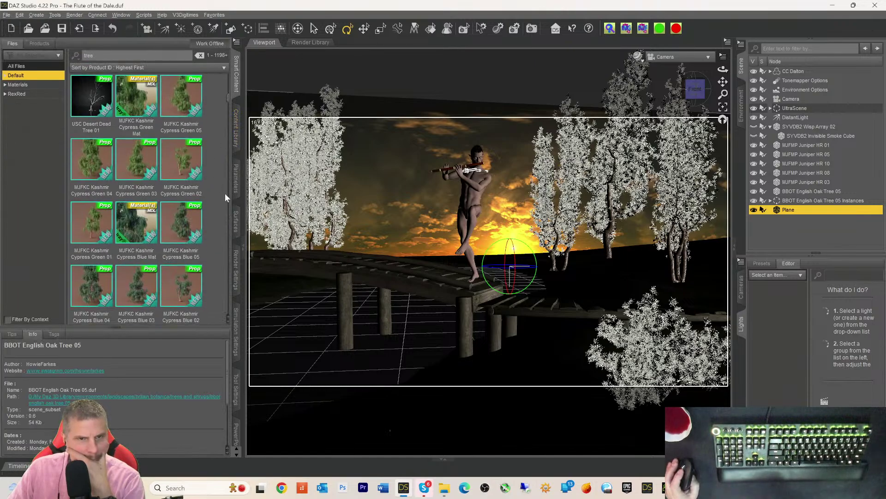
left_click(236, 223)
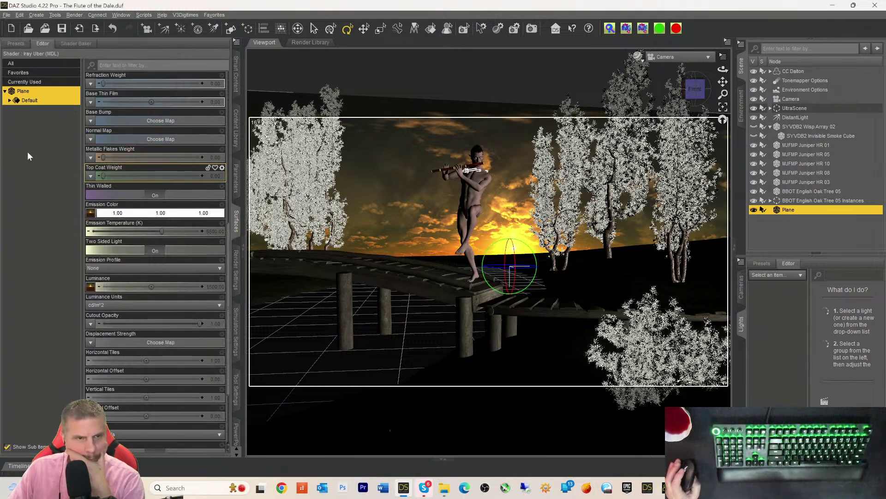
- Raise the backdrop plane's Glossy Roughness to about 0.78
scroll(219, 179, "up", 6)
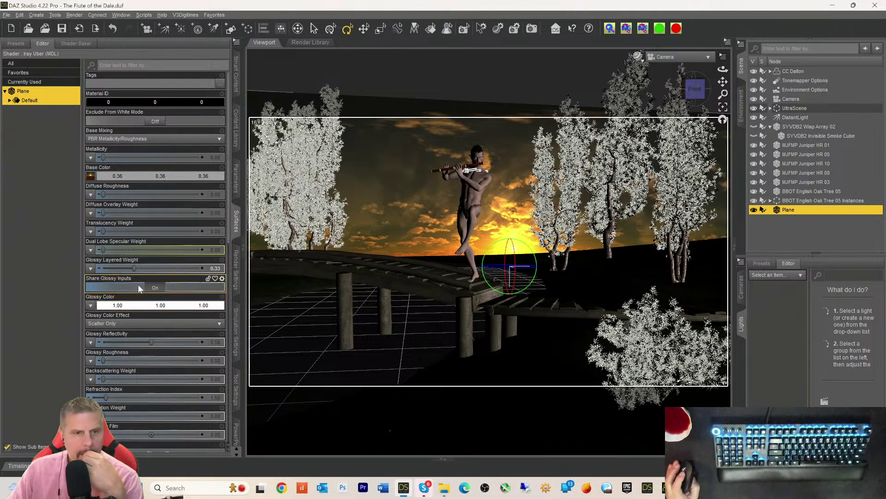
left_click(152, 287)
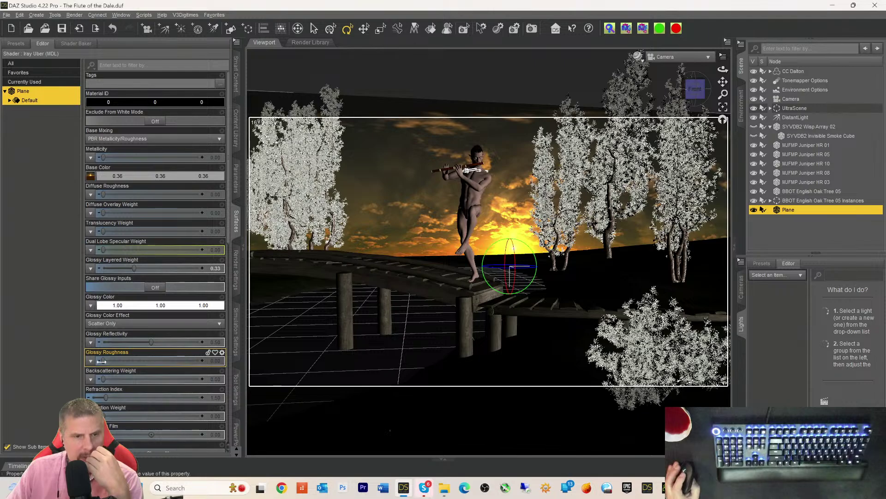
left_click_drag(124, 362, 173, 363)
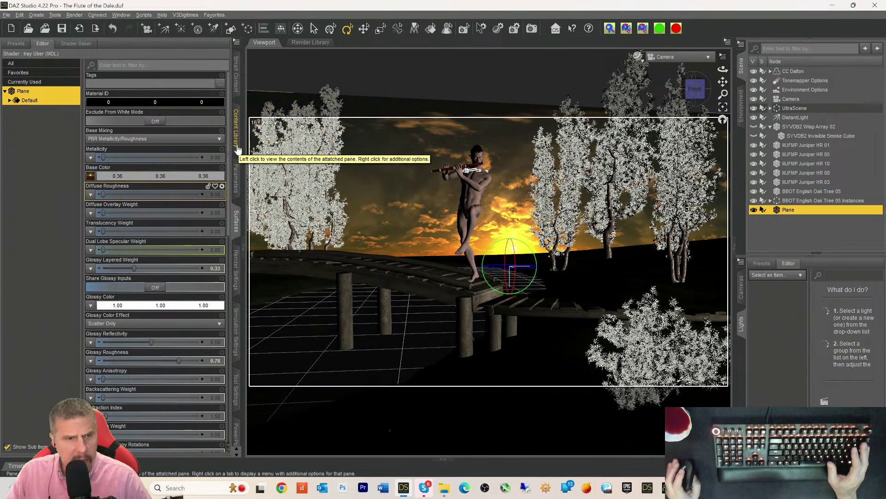
- Darken the backdrop plane's Base Color to a neutral grey with RGB values of 127
left_click(131, 177)
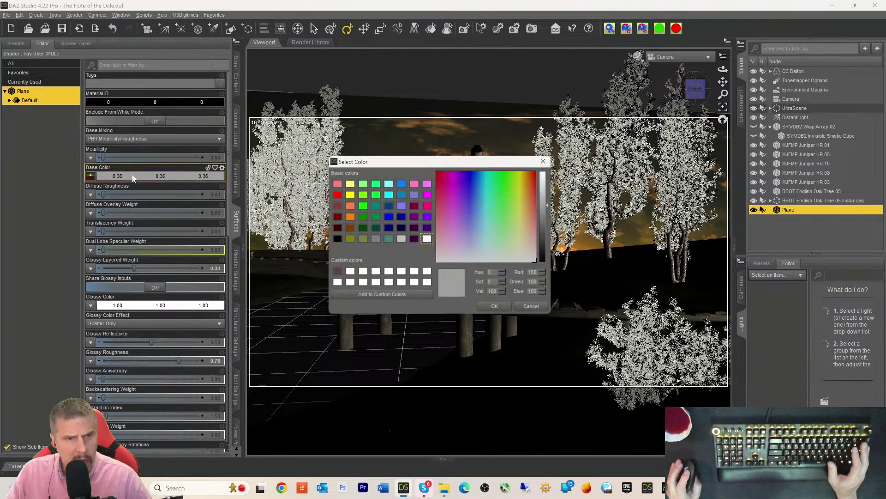
left_click(544, 217)
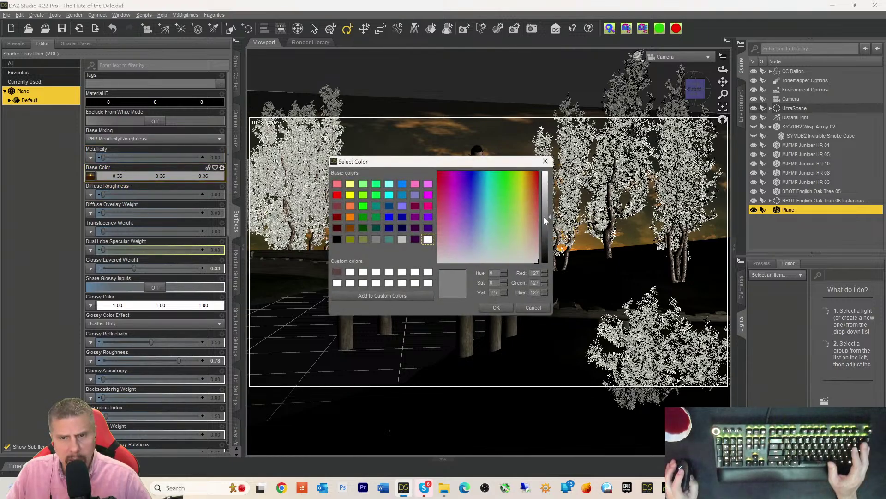
left_click(495, 308)
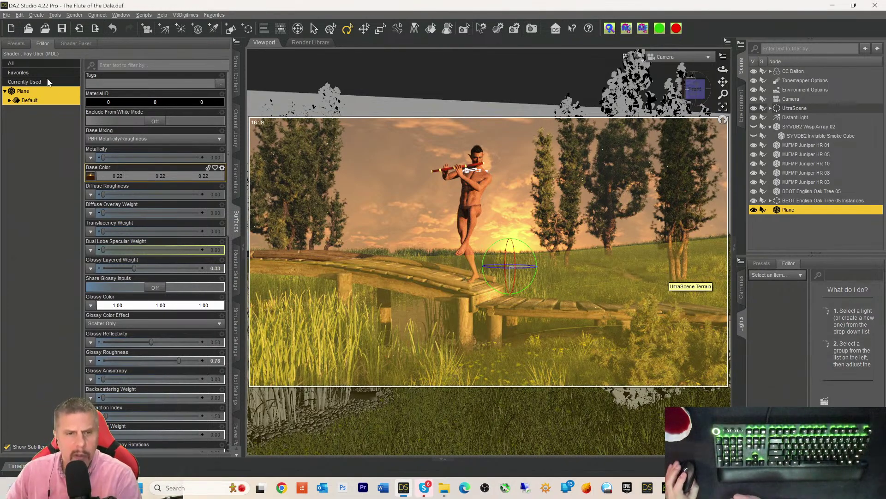
- Reselect the backdrop plane's surface and darken its Base Color to a neutral grey with RGB values of 67
left_click(37, 159)
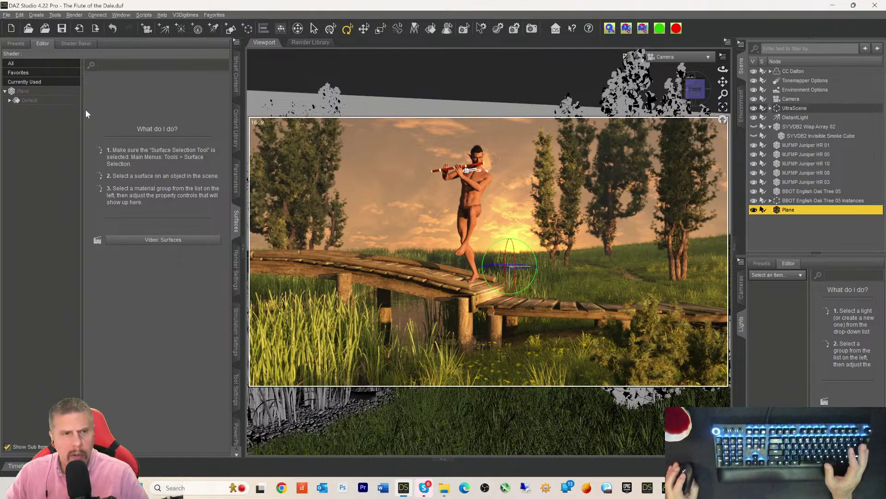
left_click(27, 92)
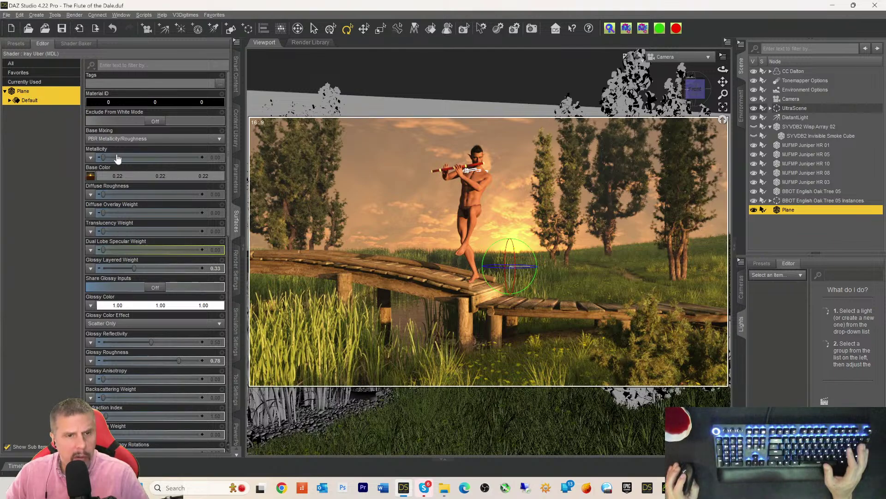
left_click(139, 178)
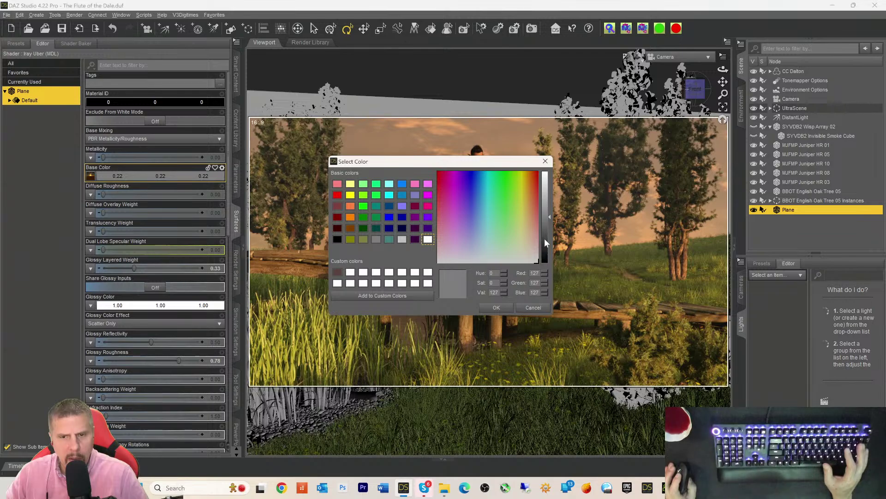
left_click(544, 238)
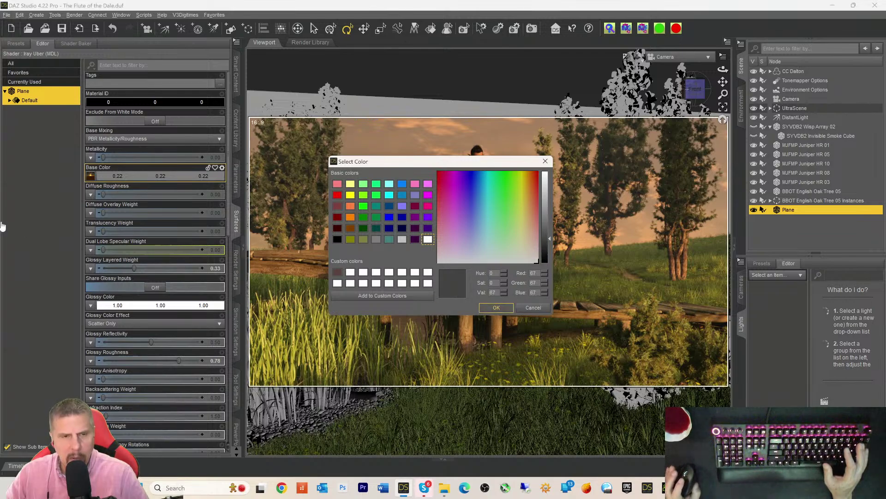
key("Return")
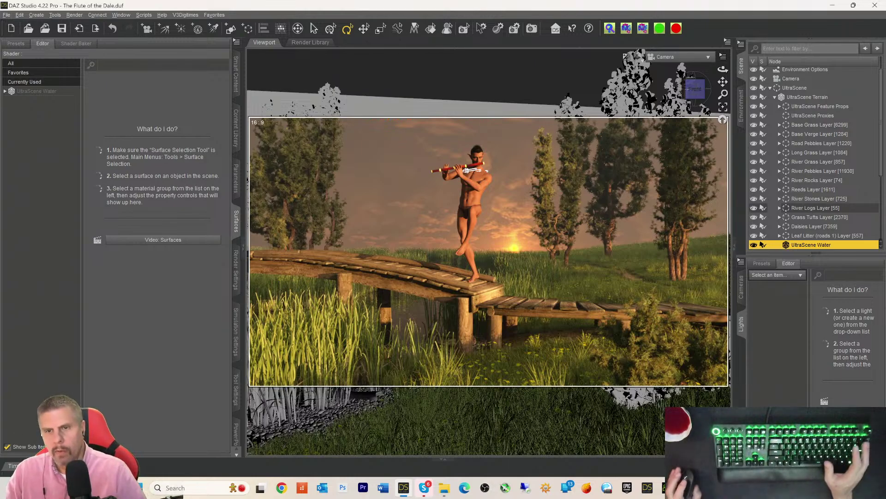
- Switch the viewport to the textured preview and load the MJFMP Mediterranean Juniper 03 prop into the scene
key("ctrl+9")
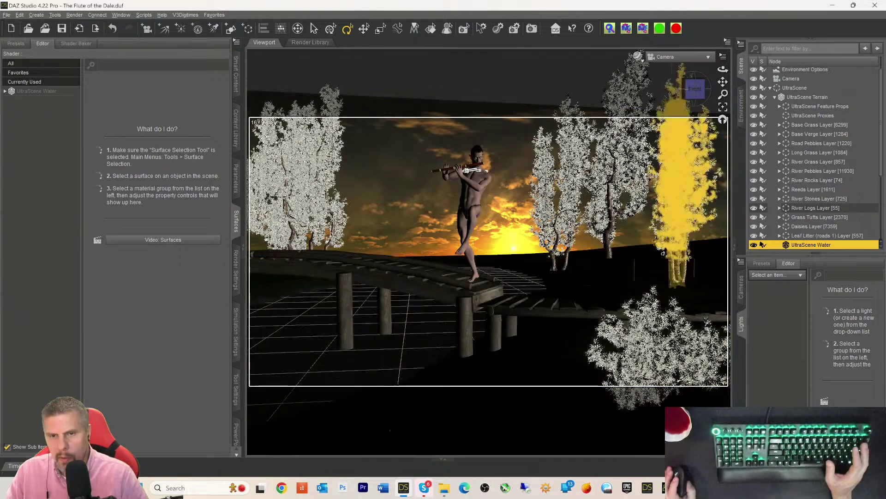
left_click(236, 75)
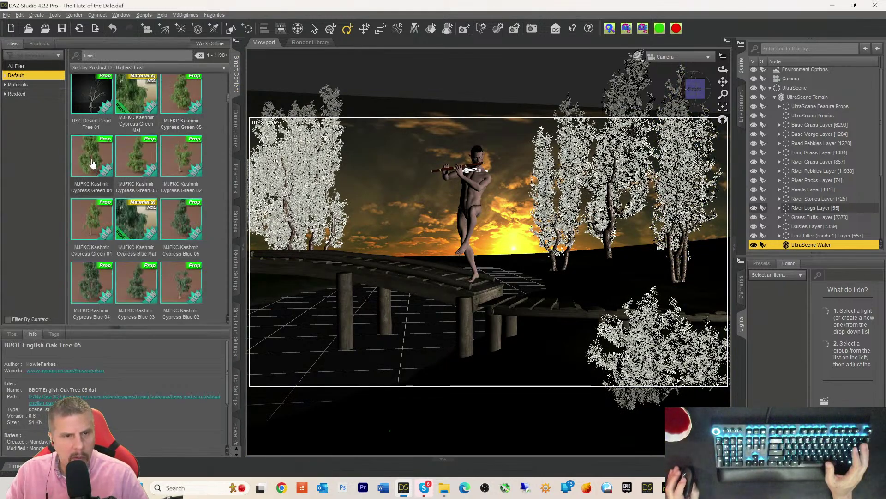
scroll(122, 160, "down", 5)
scroll(124, 158, "down", 5)
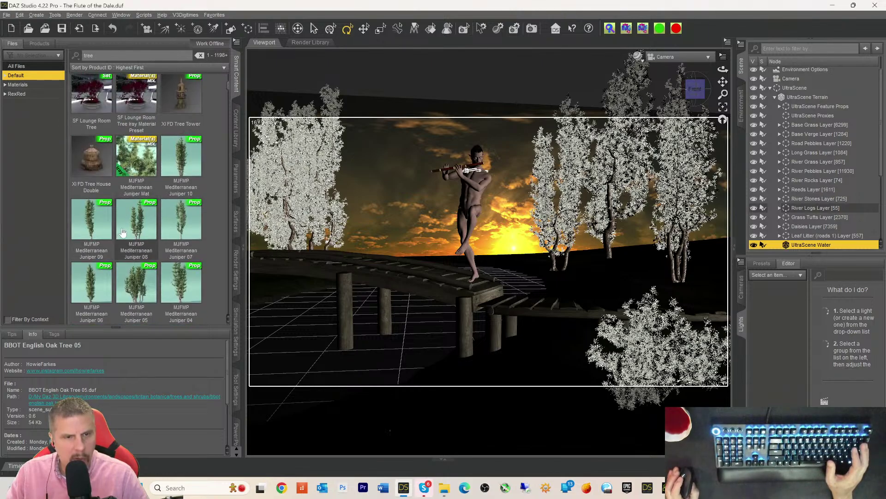
mouse_move(183, 163)
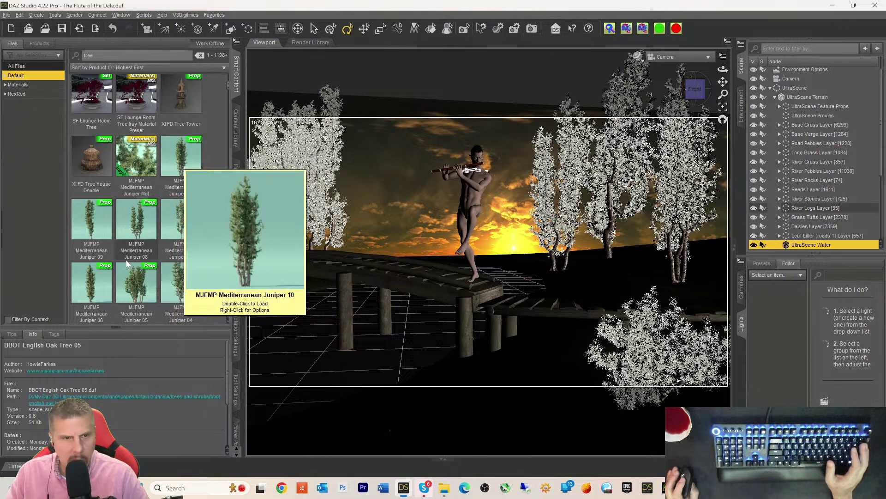
mouse_move(142, 167)
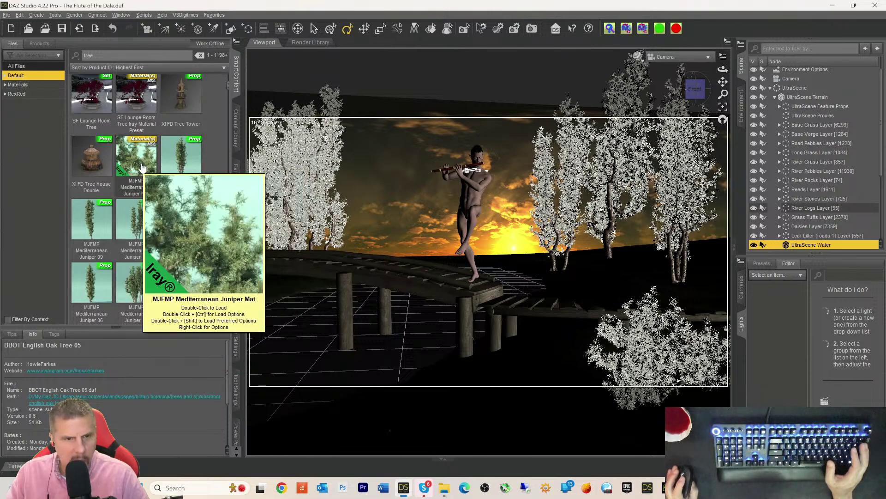
scroll(138, 167, "down", 3)
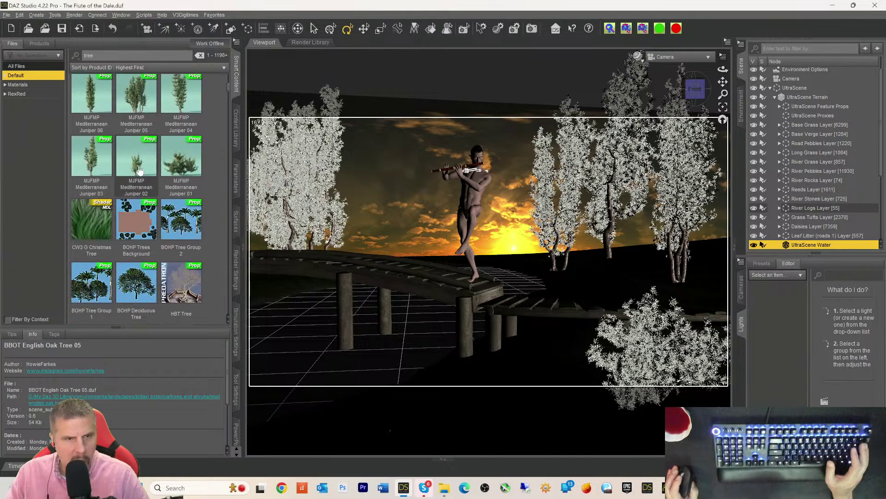
double_click(90, 160)
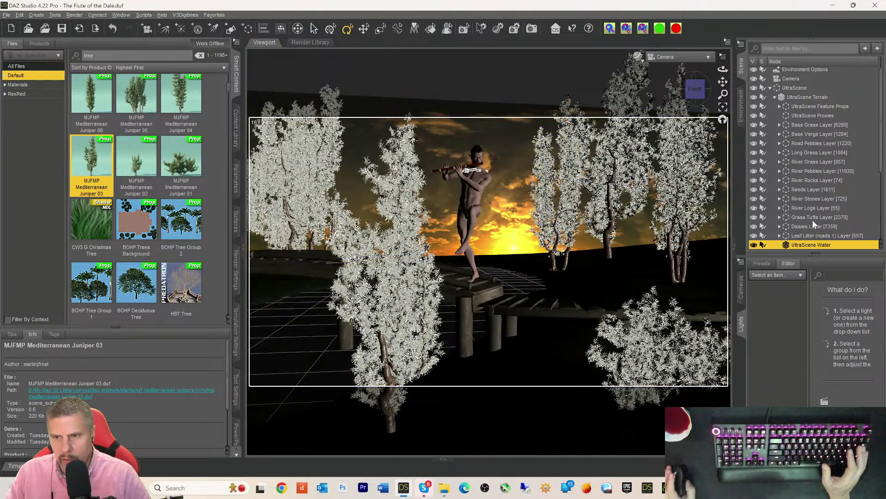
- Select the new juniper, move it far back behind the bridge along Z, and shift it to about -73 on X
scroll(813, 231, "down", 4)
left_click(806, 244)
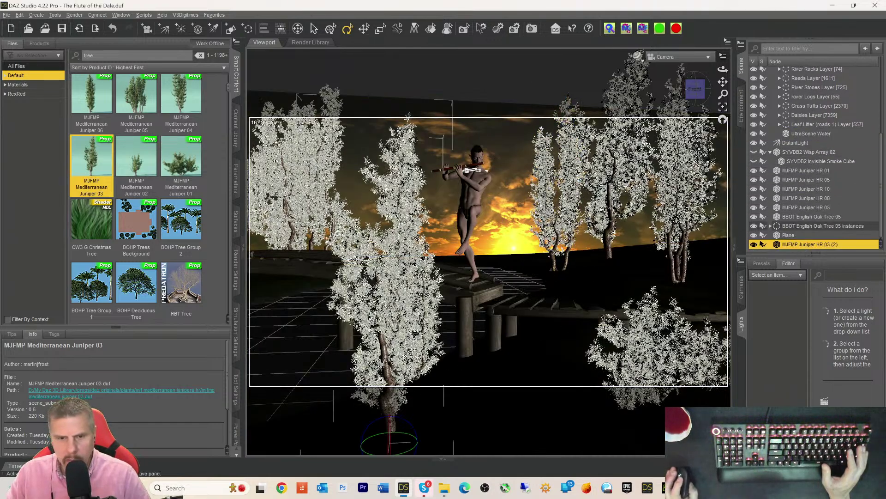
left_click(236, 178)
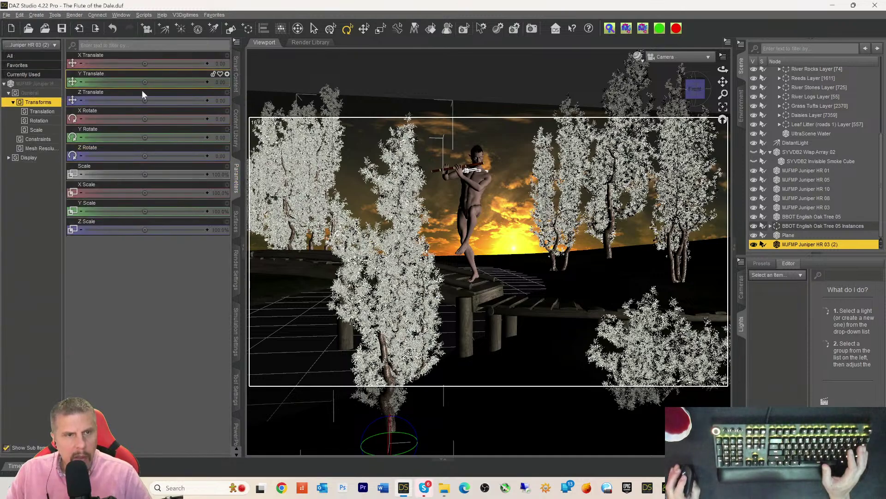
left_click_drag(118, 100, 100, 101)
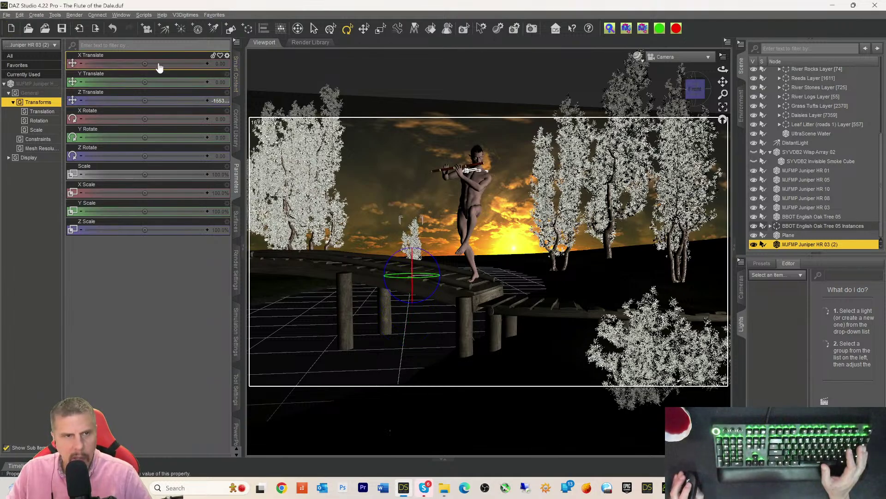
left_click_drag(148, 64, 116, 63)
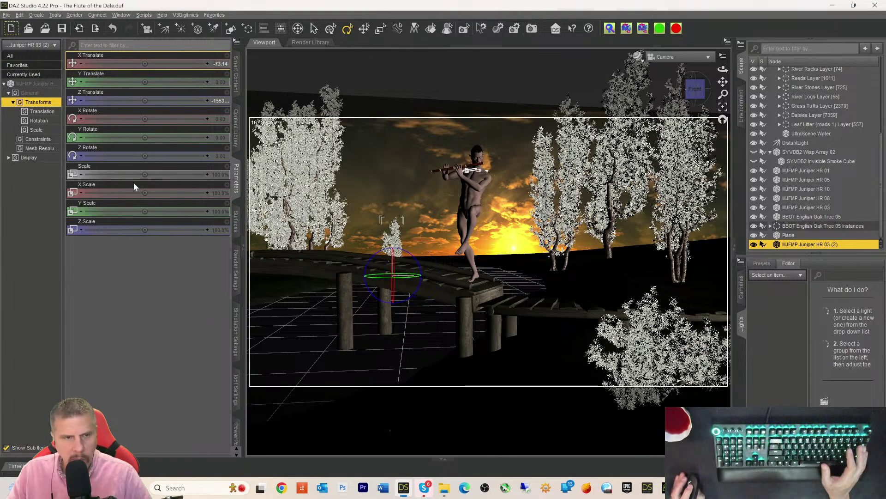
- Scale the new juniper uniformly to about 358% and shift its X Translate to about -92
left_click_drag(145, 211, 149, 209)
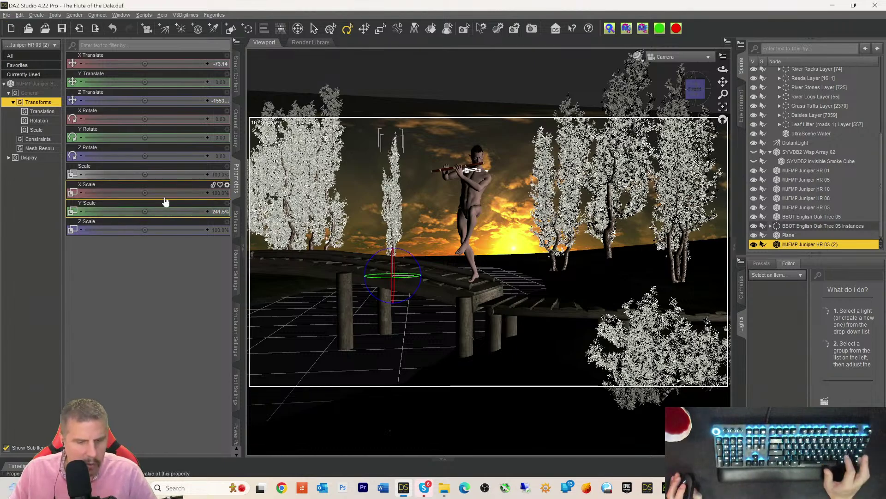
key("ctrl+z")
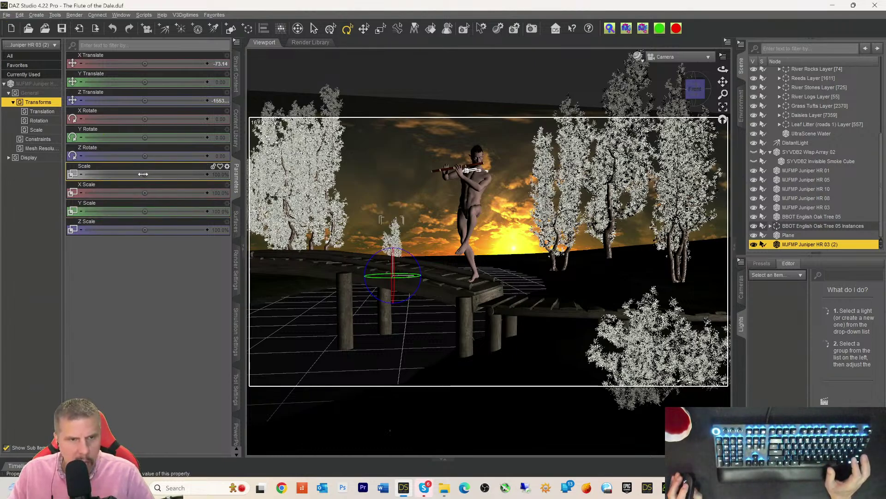
left_click_drag(145, 174, 2, 83)
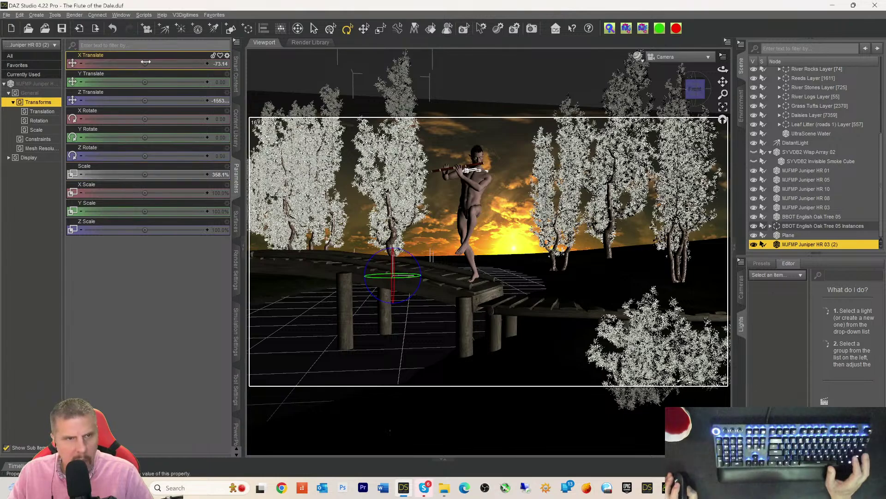
mouse_move(148, 65)
left_mouse_down()
mouse_move(124, 64)
mouse_move(148, 67)
left_mouse_up()
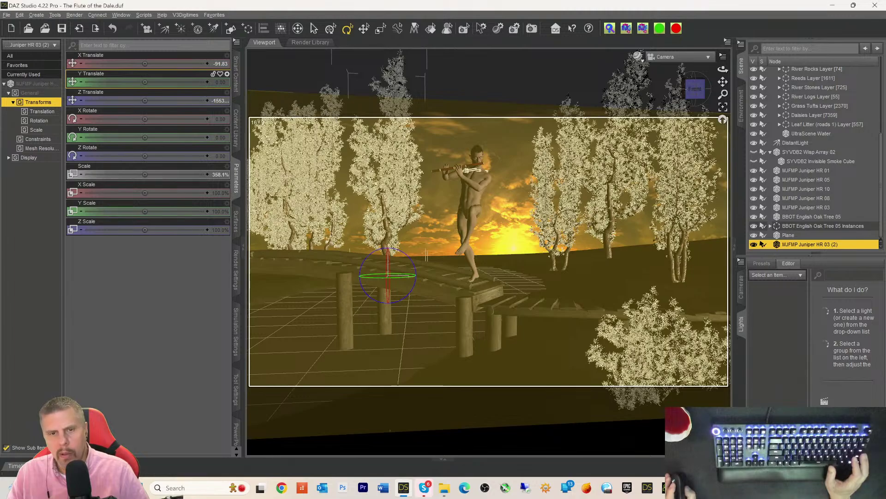
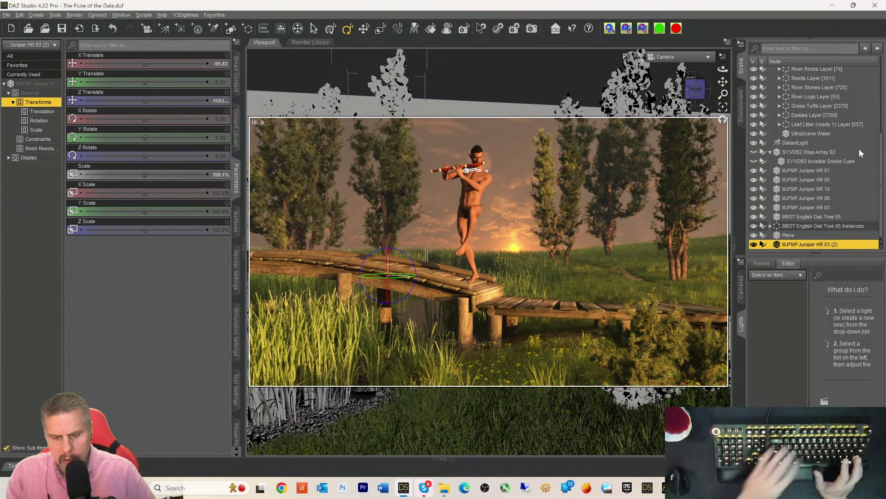
- Return to the textured preview and delete the Top Knot Hair for Genesis 8 Male from the CC Dalton figure
key("ctrl+9")
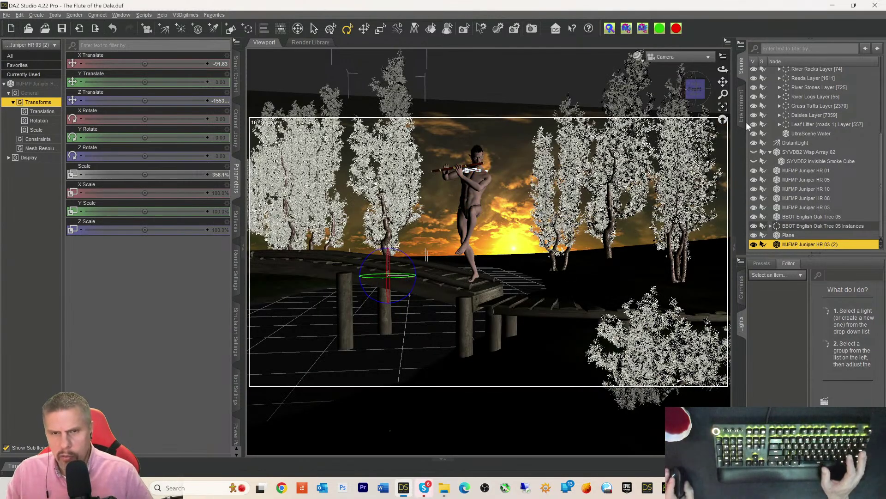
scroll(807, 142, "up", 3)
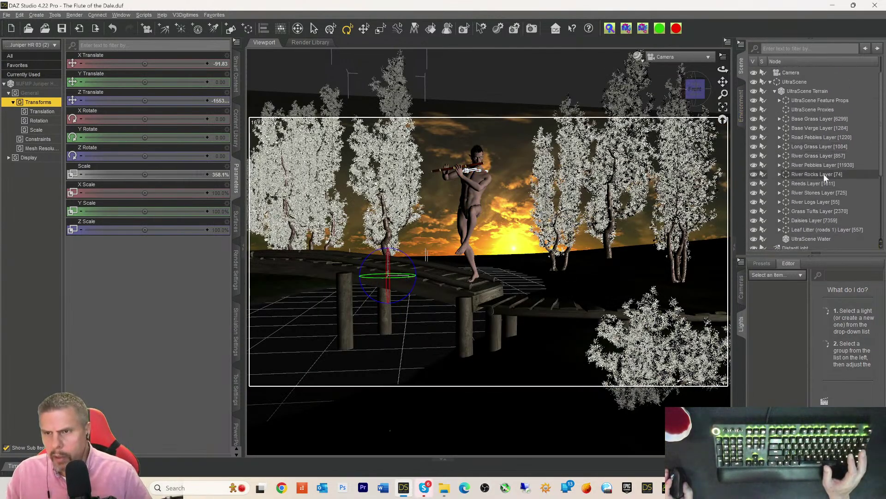
scroll(823, 173, "down", 1)
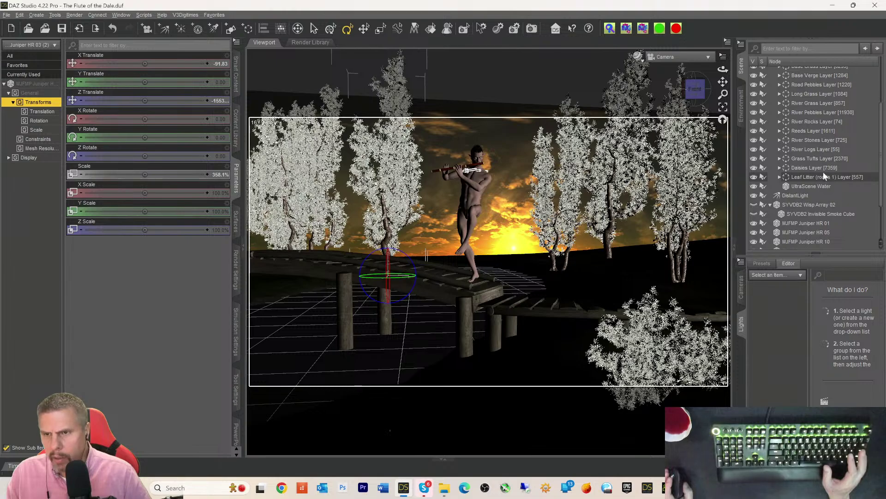
scroll(810, 167, "up", 3)
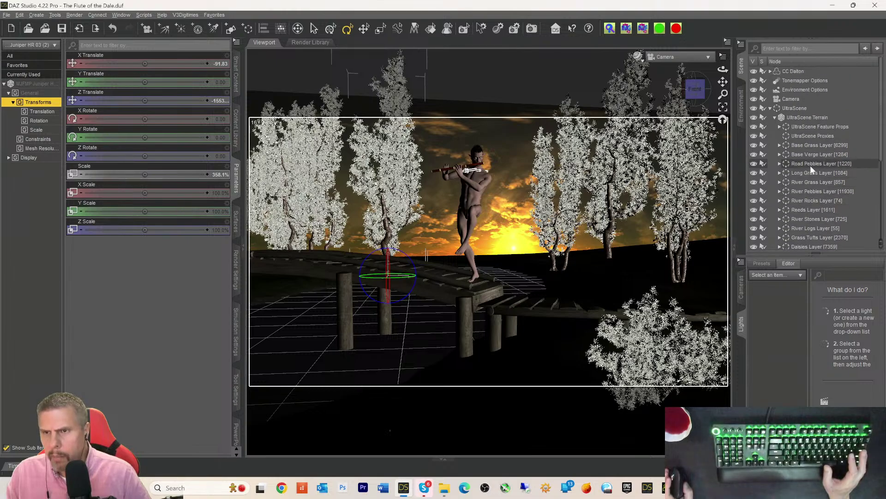
left_click(771, 71)
scroll(812, 178, "down", 1)
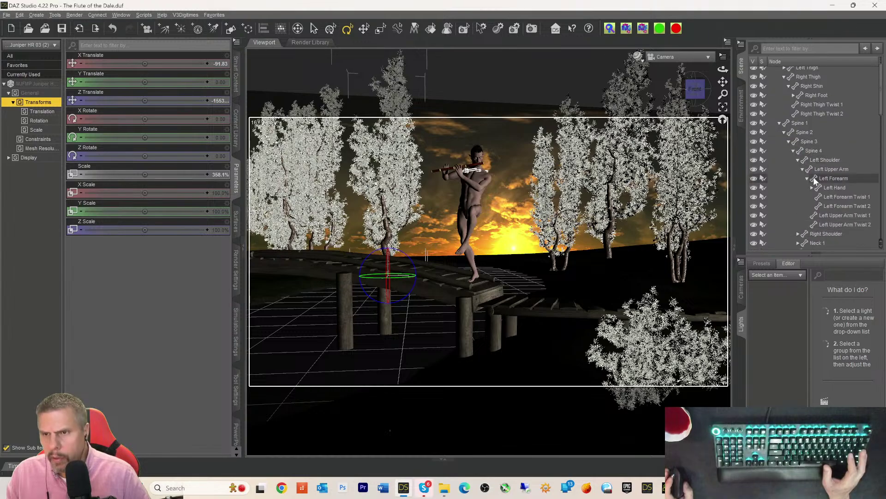
scroll(815, 180, "down", 5)
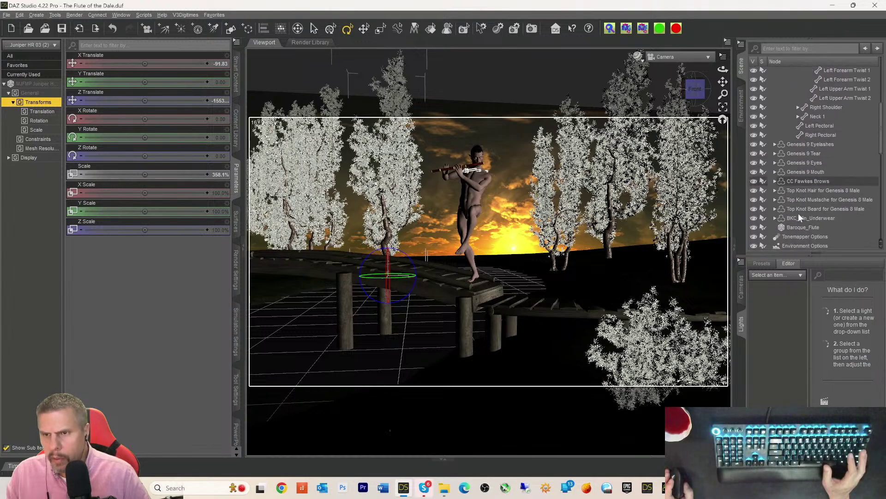
left_click(802, 190)
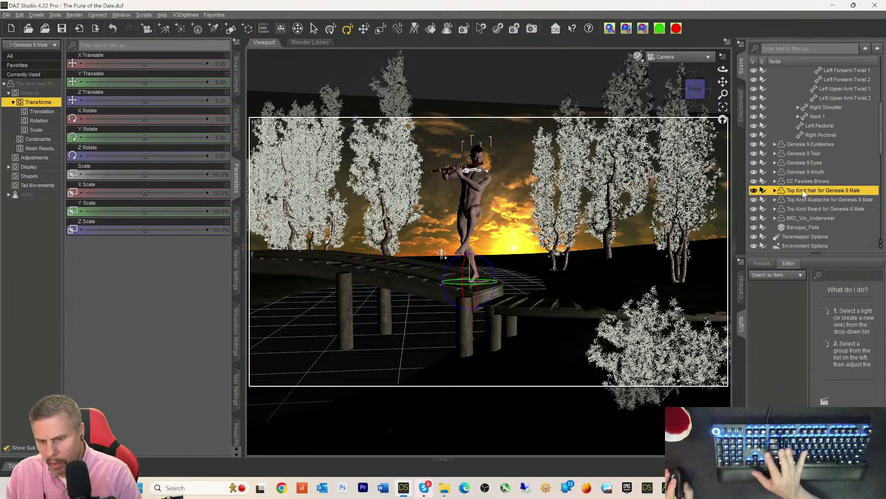
key("Delete")
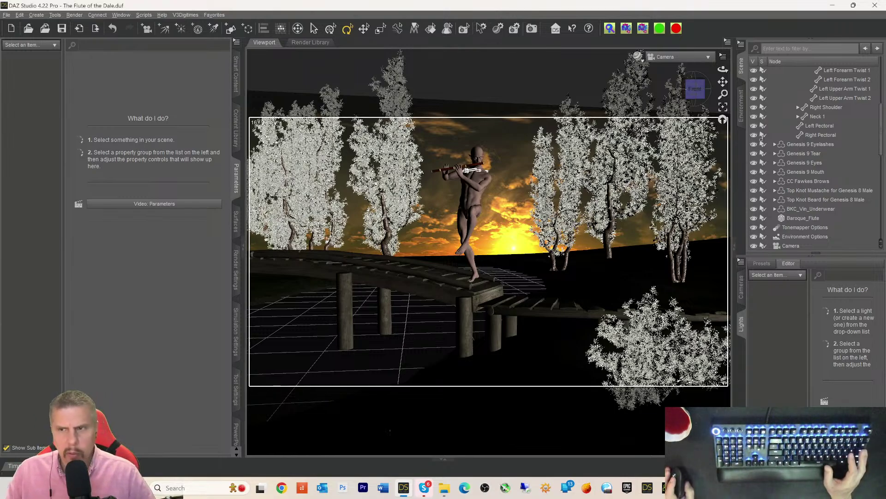
- Select the CC Dalton figure and list the Hair category of the products in Smart Content
scroll(799, 112, "up", 6)
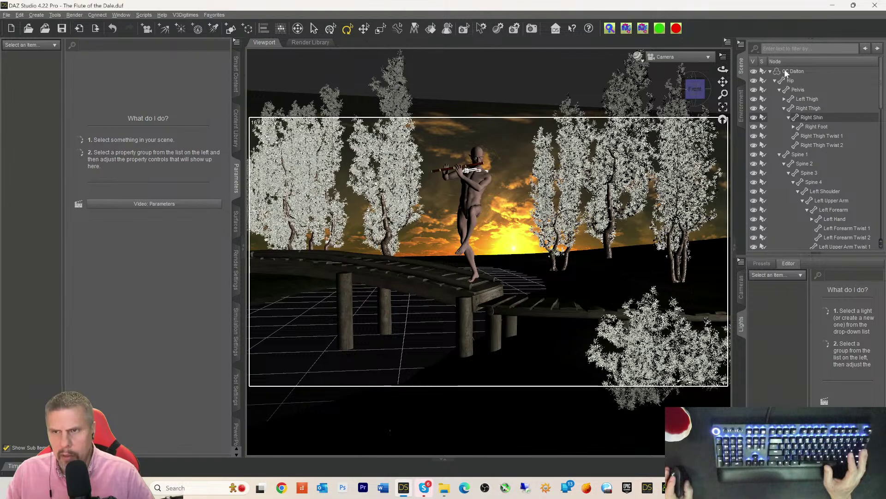
left_click(783, 71)
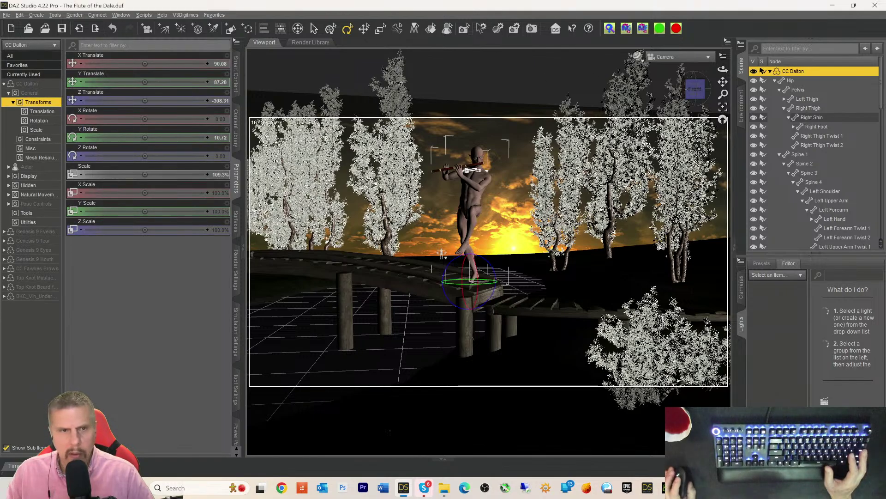
left_click(236, 74)
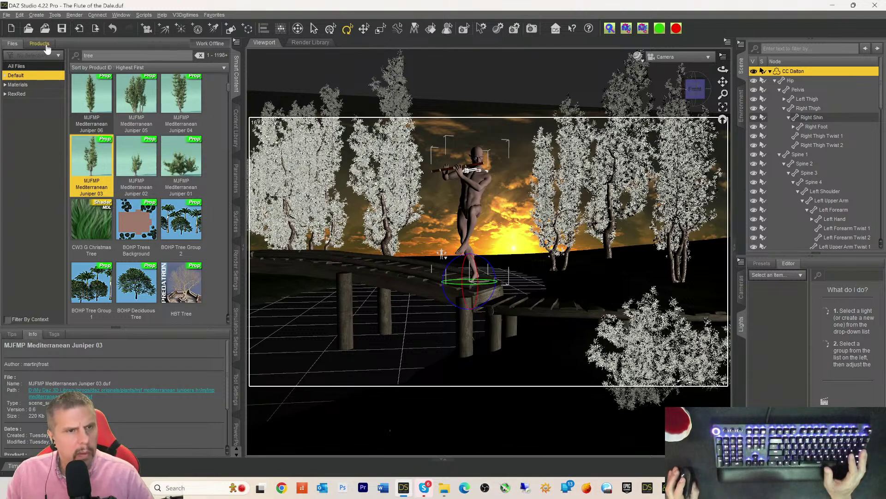
scroll(127, 91, "down", 5)
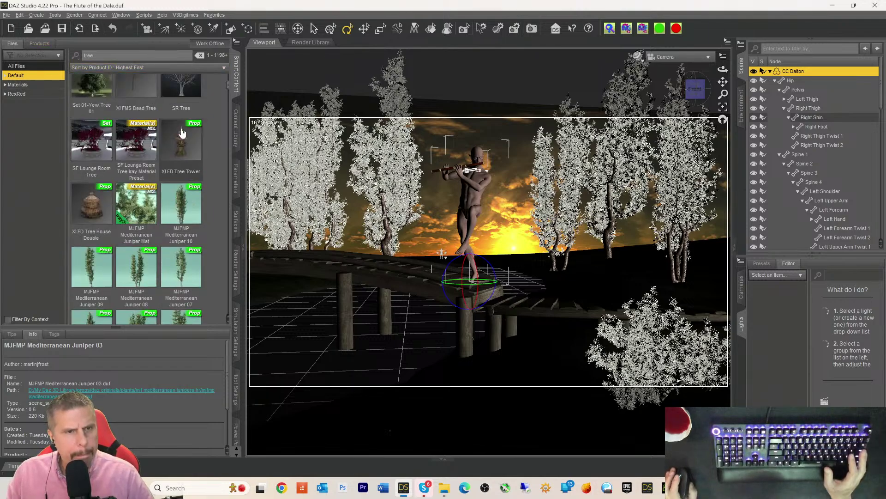
scroll(127, 91, "up", 4)
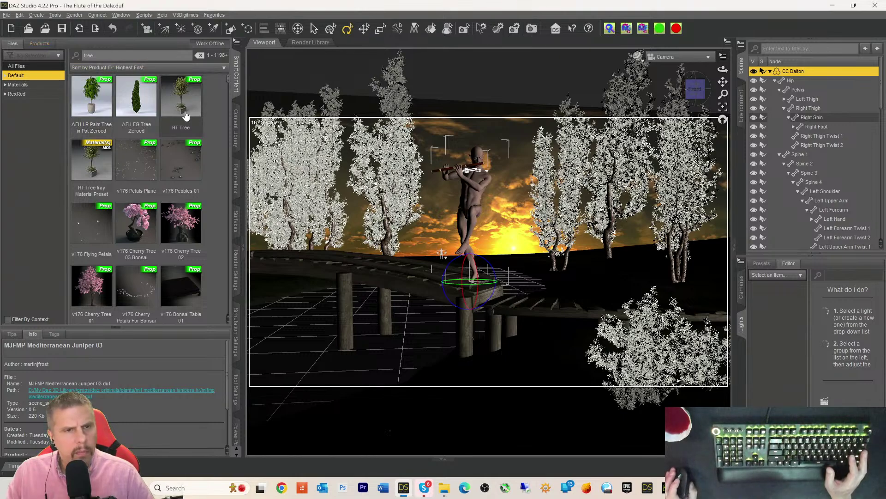
mouse_move(178, 115)
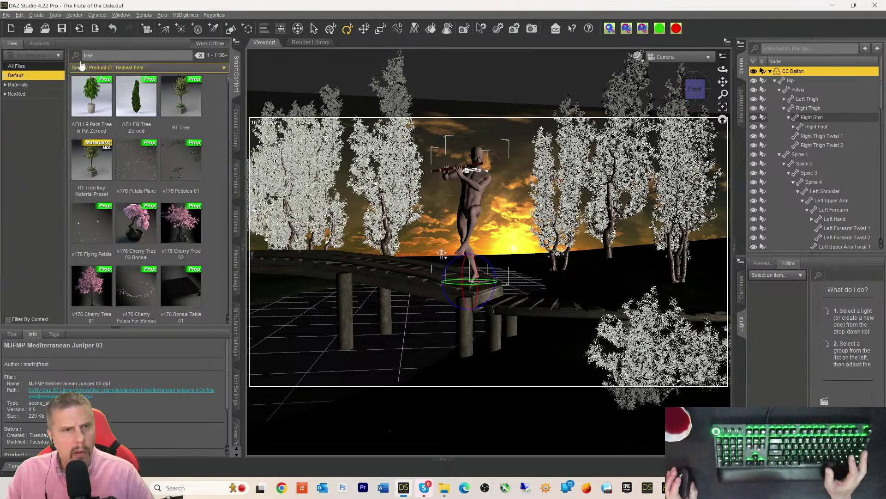
left_click(5, 76)
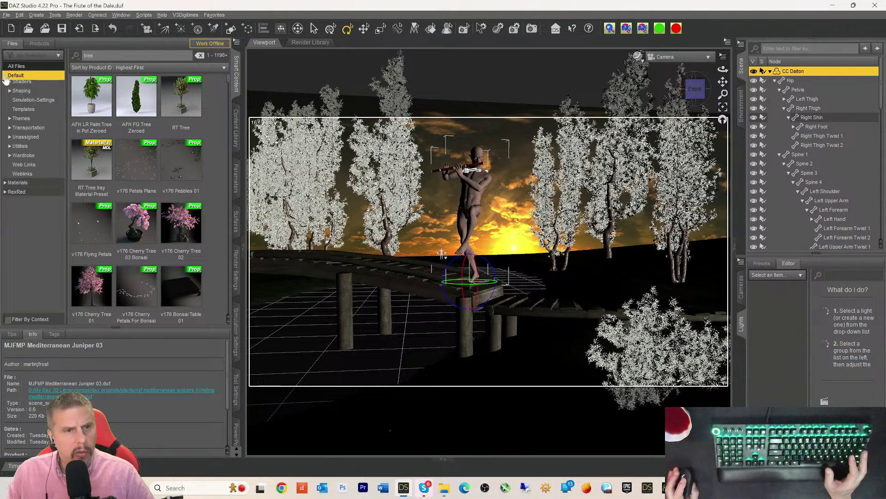
left_click(39, 44)
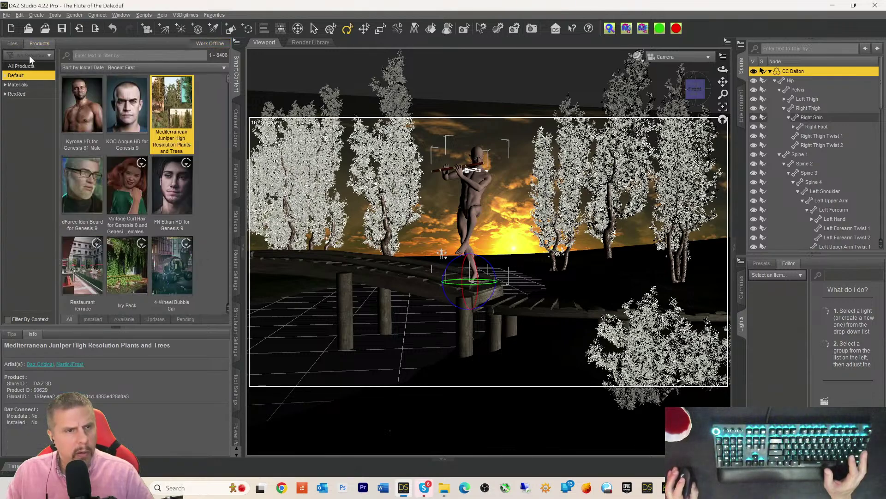
left_click(5, 77)
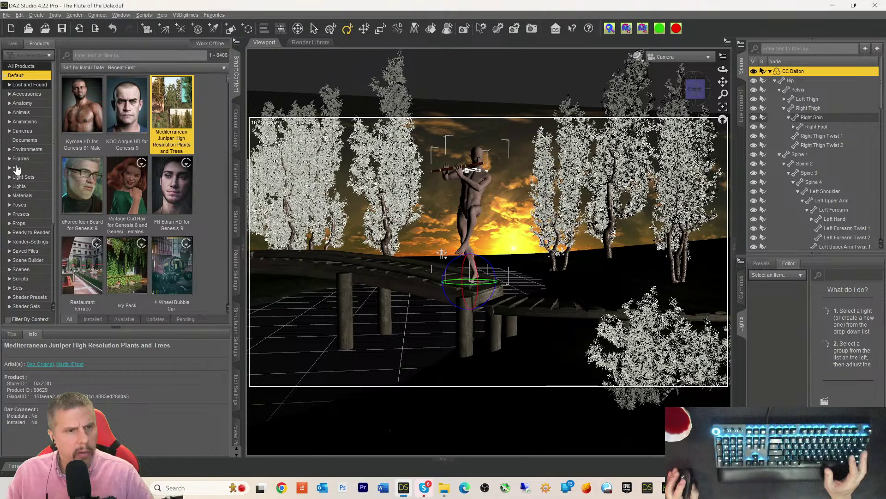
left_click(17, 168)
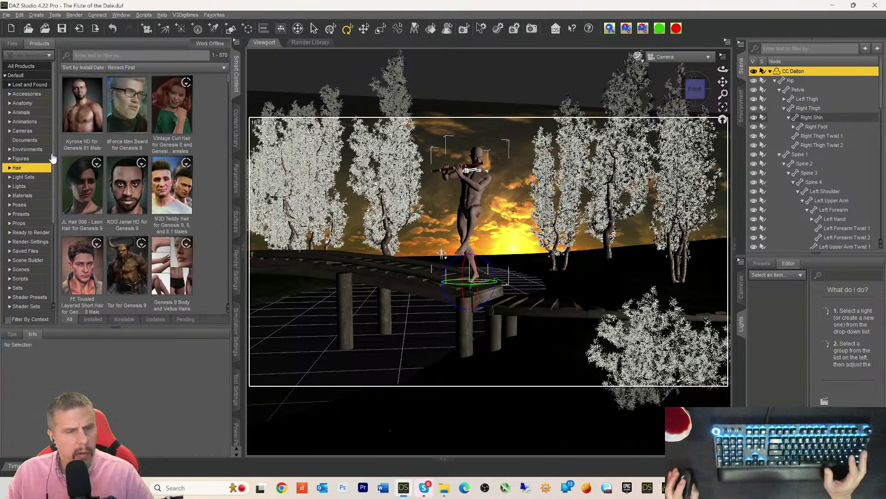
- Find the dForce Ash Hair for Genesis 9 product and load its Ash Hair onto the CC Dalton figure
mouse_move(155, 139)
scroll(173, 106, "down", 5)
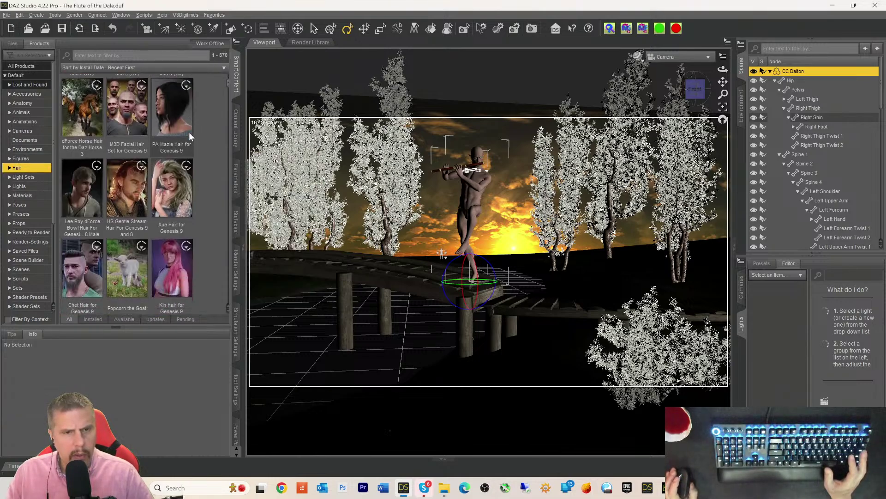
mouse_move(189, 134)
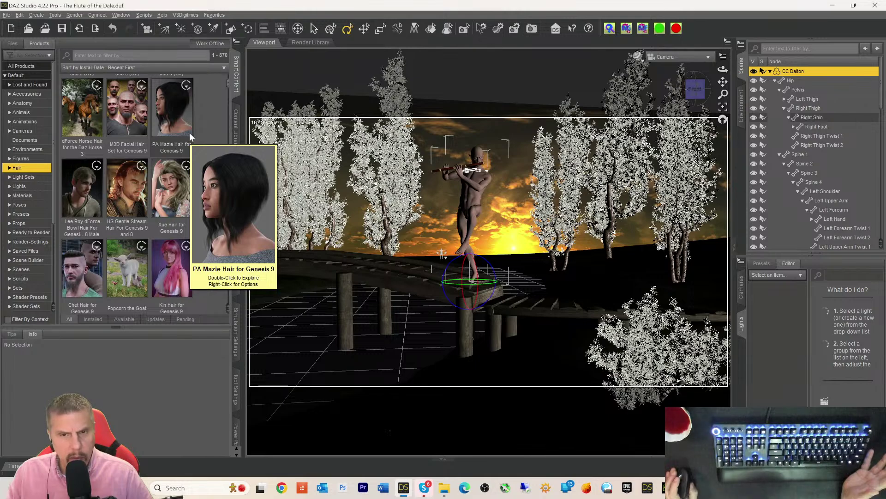
scroll(190, 132, "down", 5)
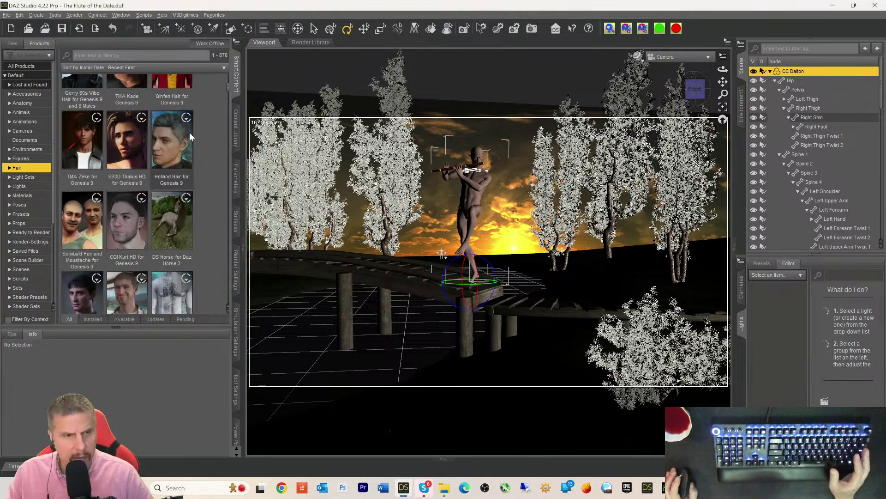
scroll(189, 132, "down", 3)
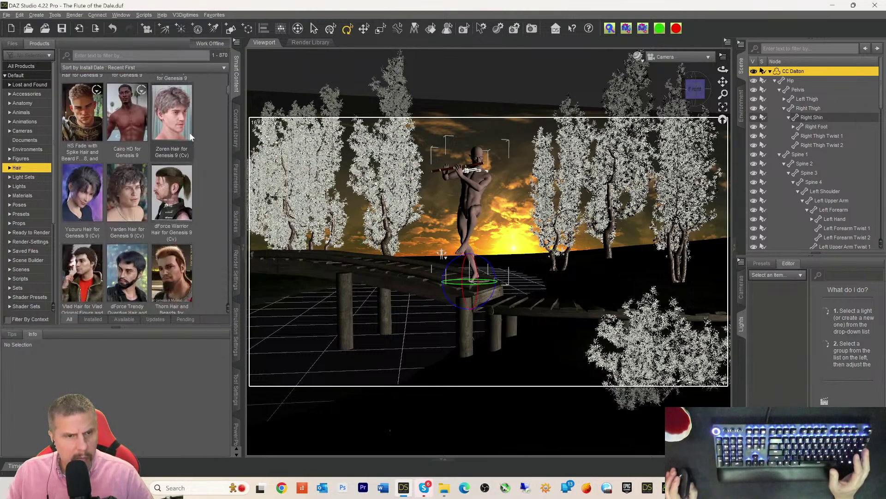
scroll(189, 132, "down", 3)
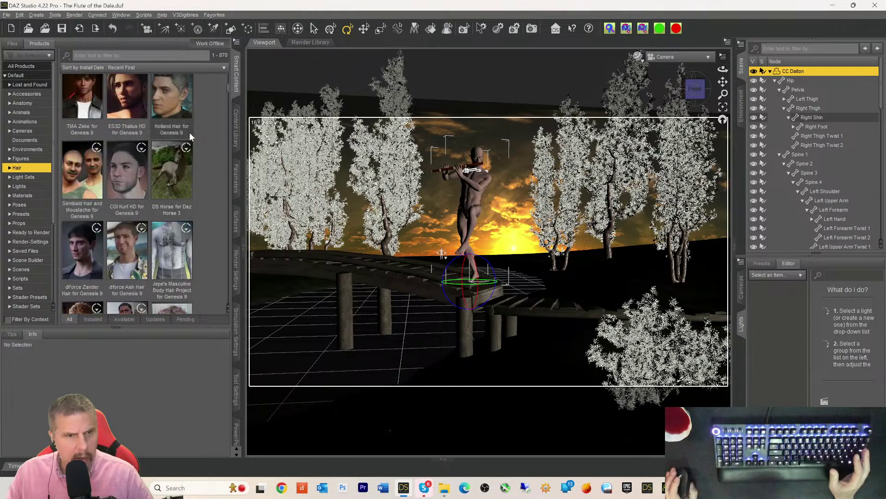
left_click(123, 256)
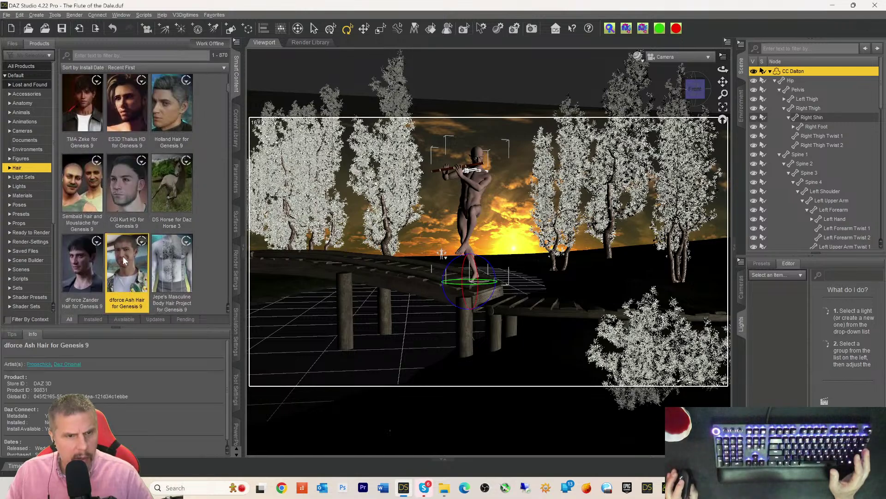
double_click(123, 251)
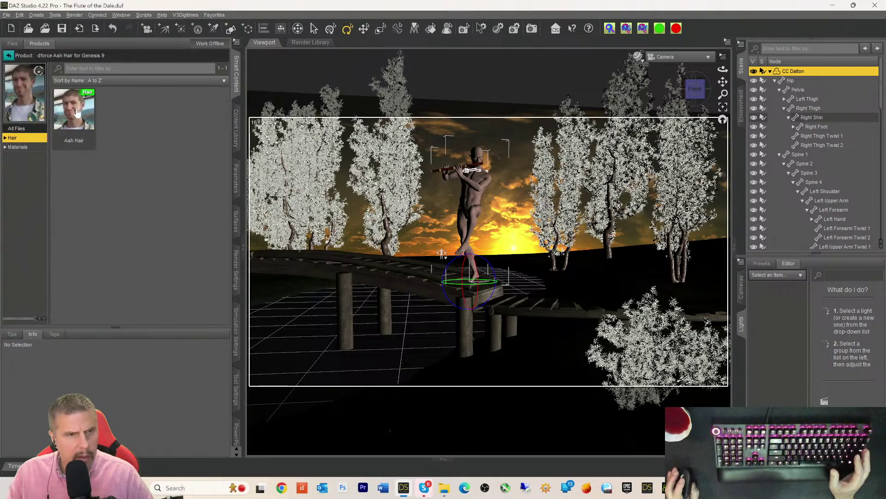
mouse_move(77, 113)
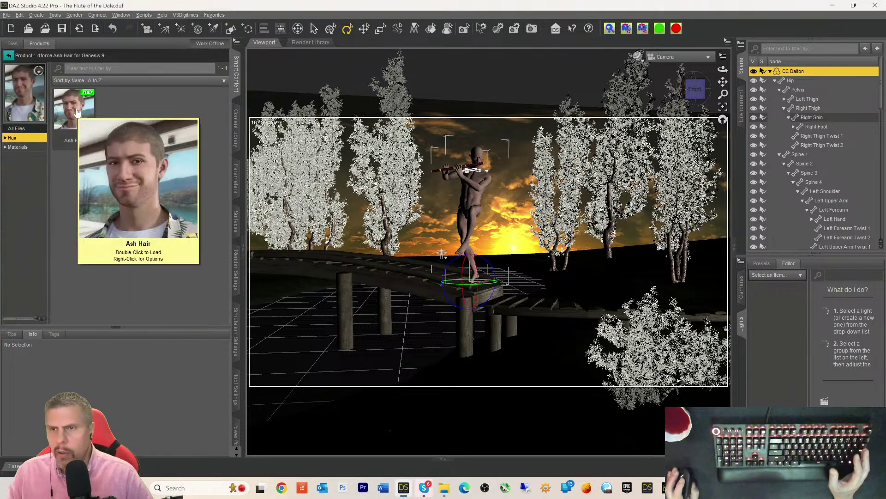
left_click(77, 113)
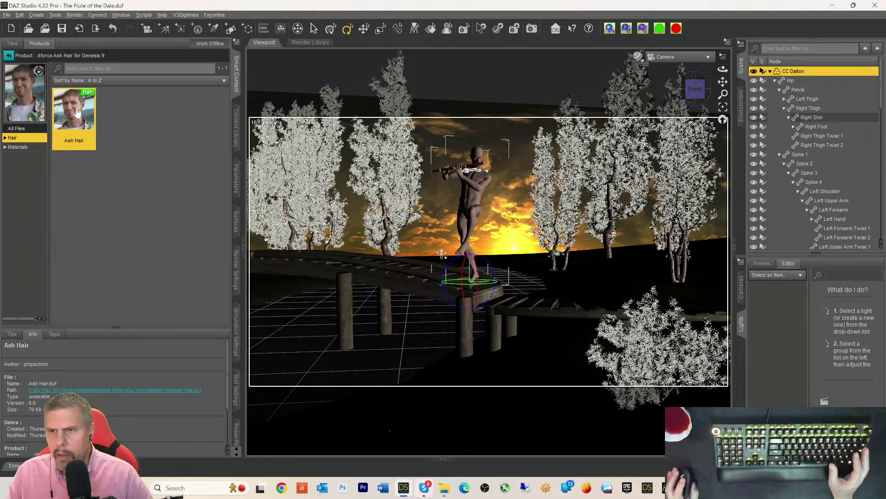
double_click(77, 112)
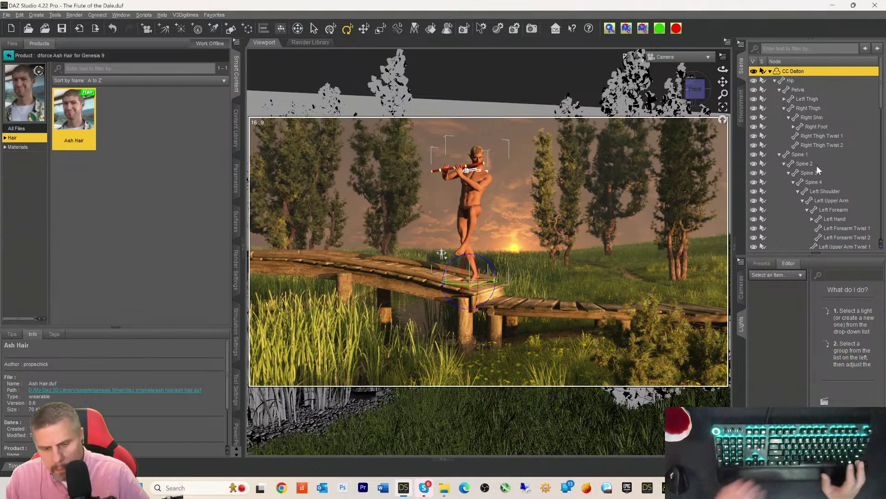
- Hide the Top Knot Mustache and Top Knot Beard for Genesis 8 Male, and delete both from the figure
scroll(817, 166, "down", 3)
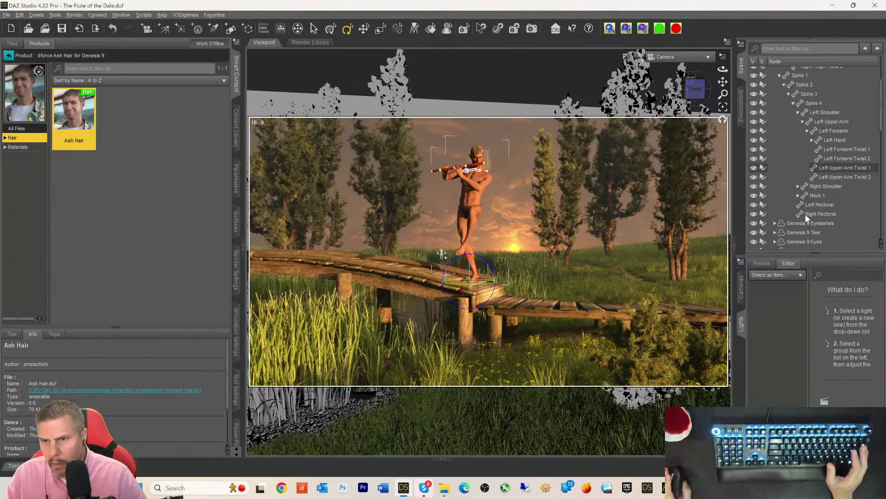
scroll(807, 209, "down", 2)
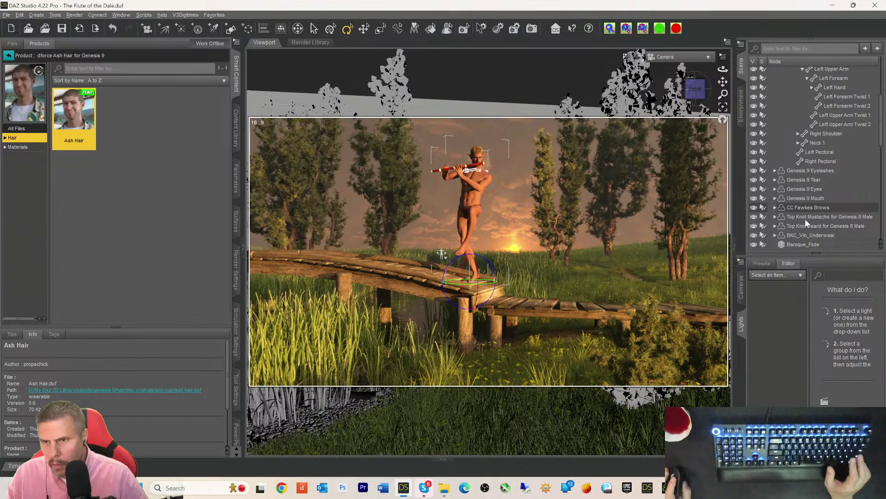
left_click(806, 218)
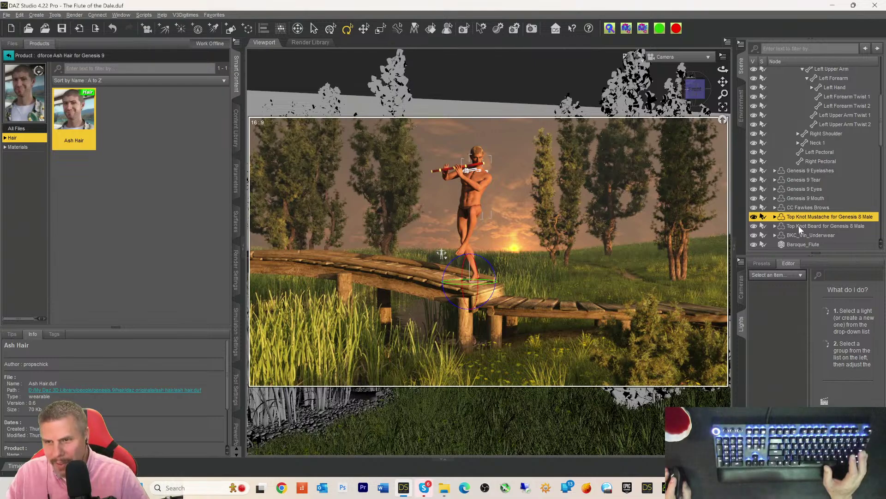
left_click(799, 226)
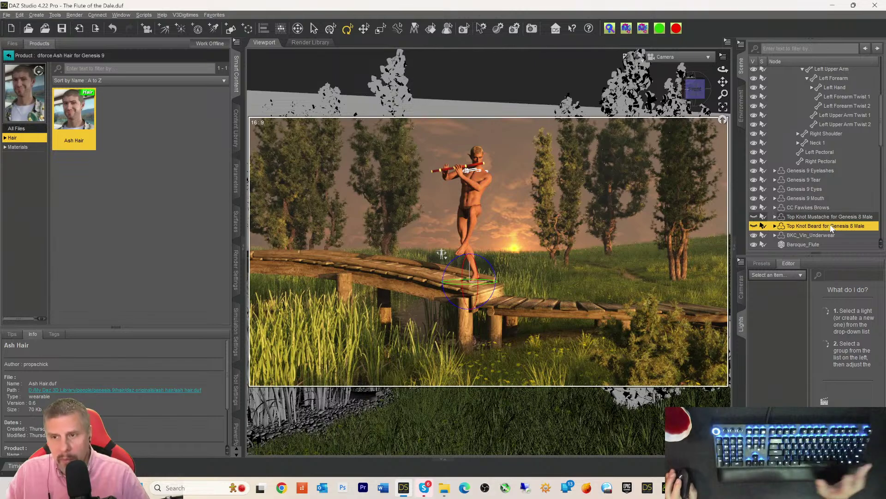
left_click(789, 217)
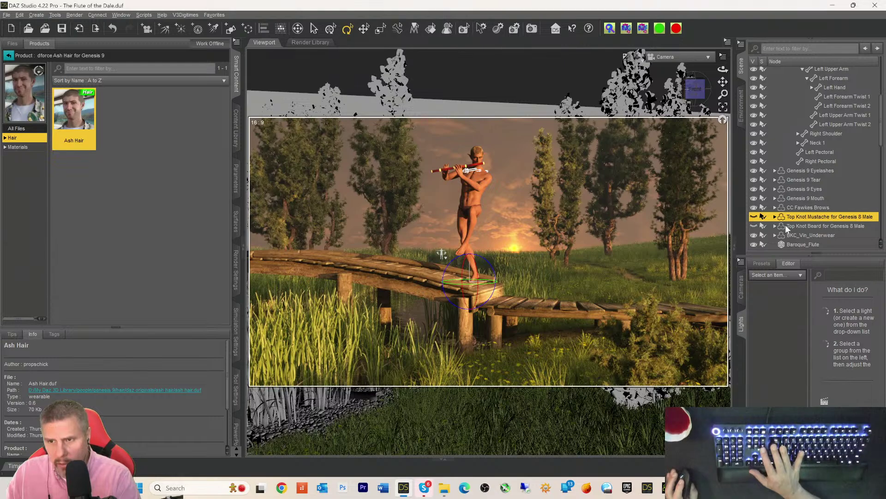
key("Delete")
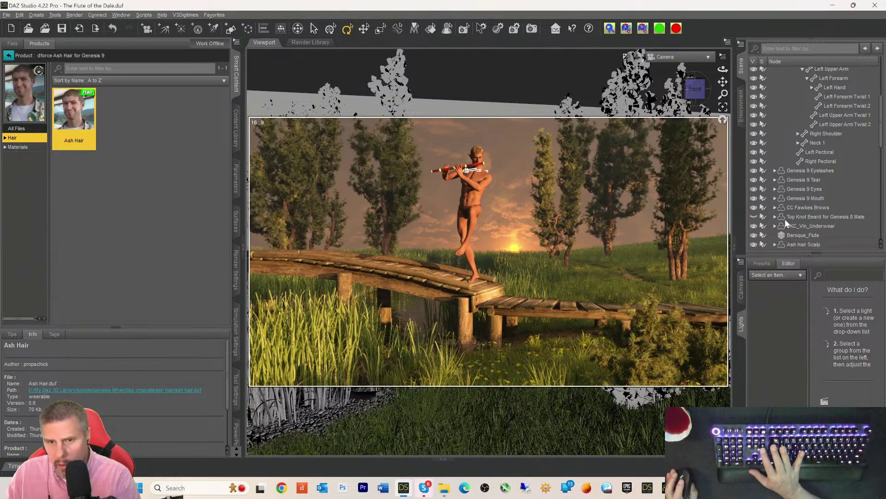
left_click(785, 219)
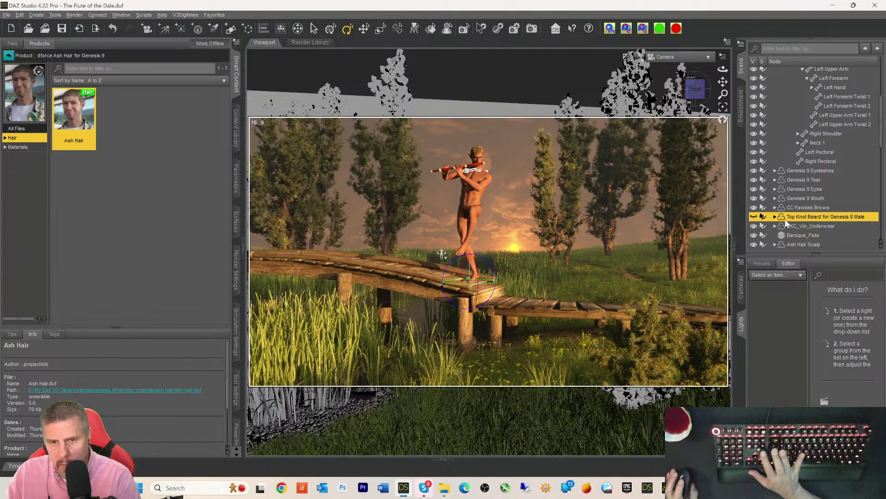
key("Delete")
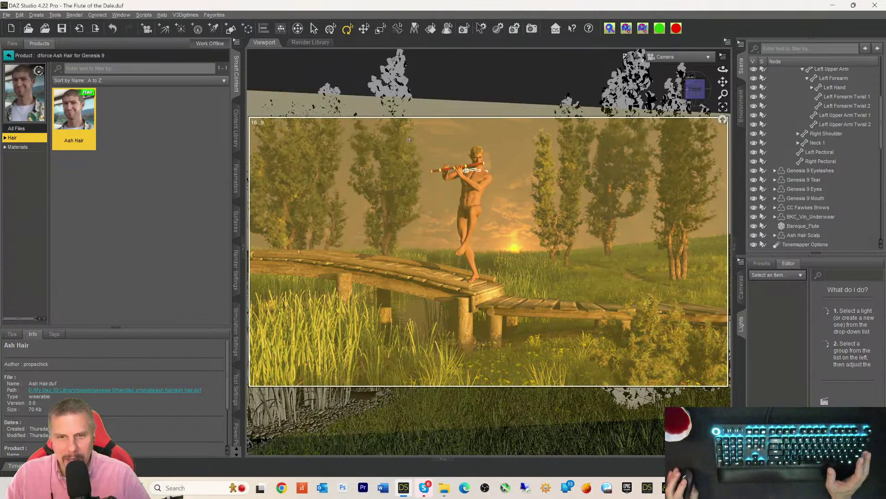
- Select the sunset backdrop plane in the textured preview and nudge it slightly forward along Z with the Translate tool
left_click(364, 32)
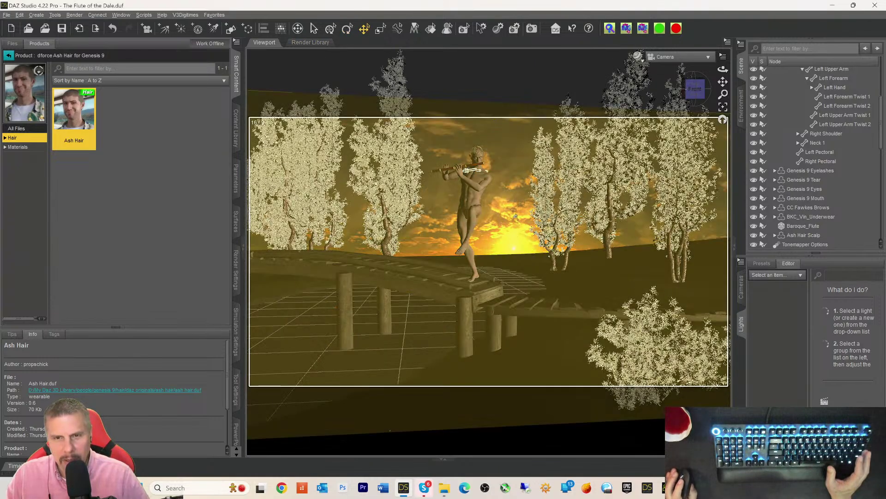
left_click(515, 212)
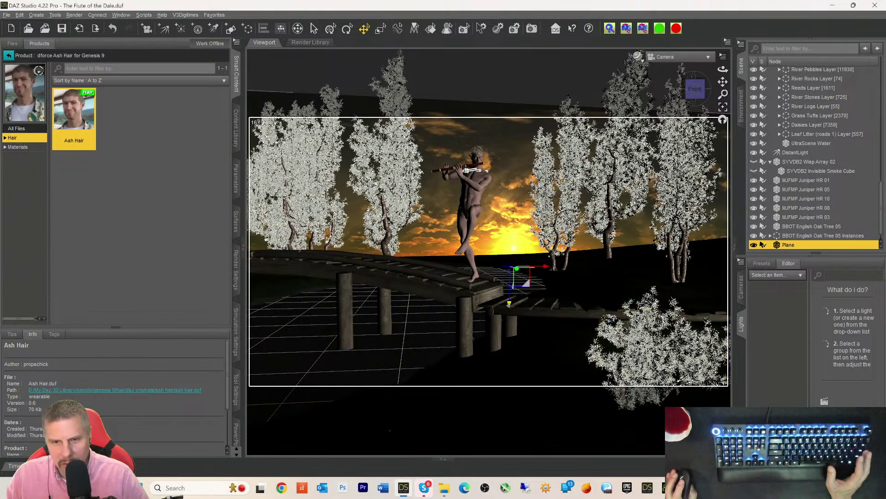
left_click_drag(509, 304, 509, 306)
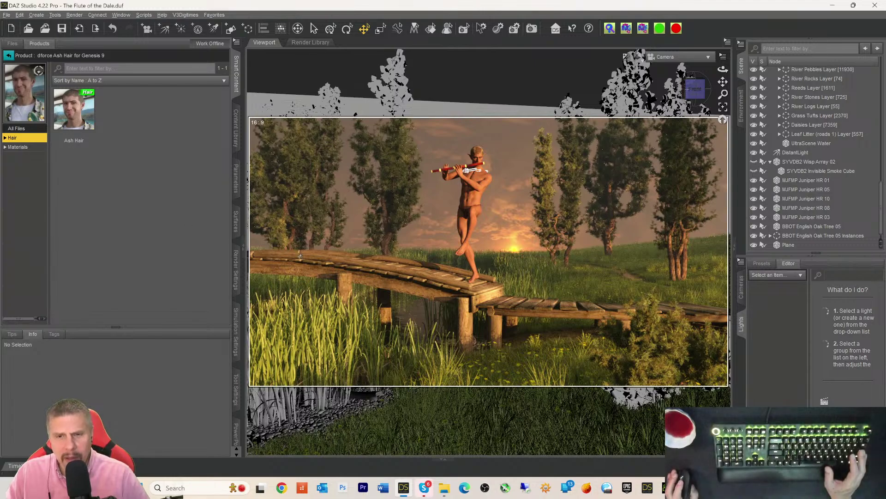
- Return to the textured preview and reselect the sunset backdrop plane for another adjustment
key("ctrl+9")
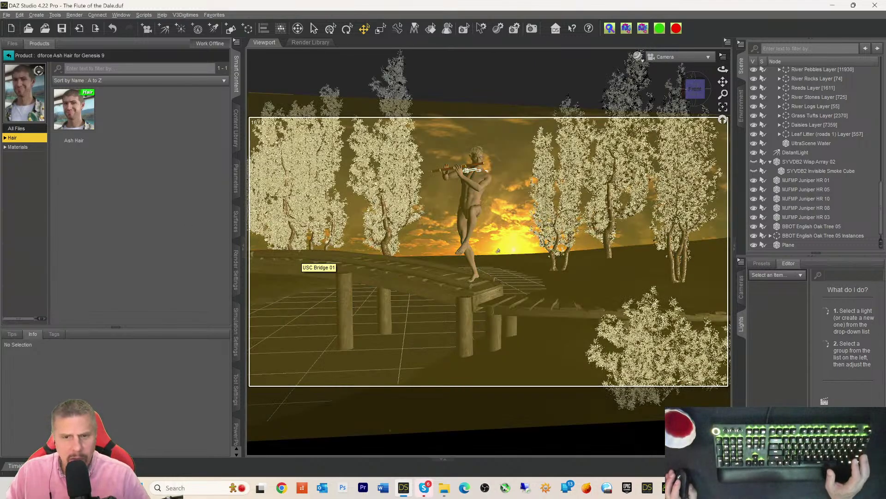
left_click(510, 243)
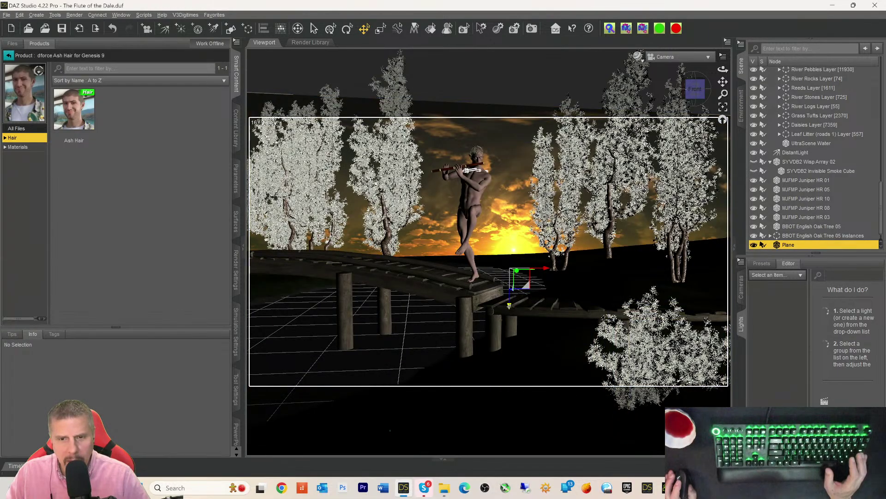
- Move the Plane slightly along its Z axis
left_click_drag(509, 306, 509, 301)
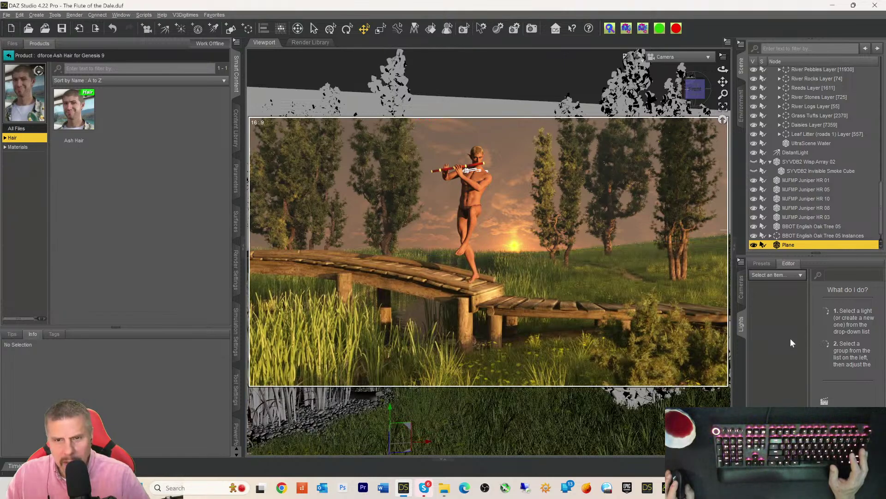
- Try making SYVDB2 Wisp Array 02 visible in the scene, then hide it again
scroll(811, 198, "up", 3)
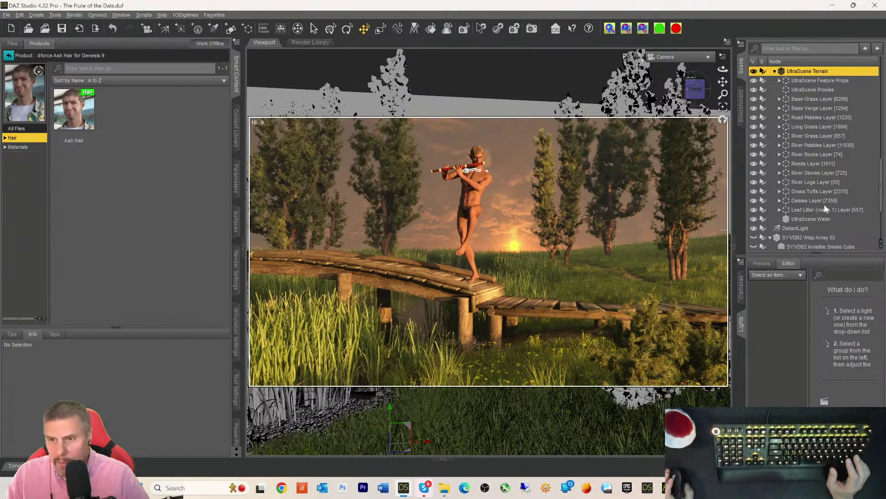
scroll(810, 203, "down", 3)
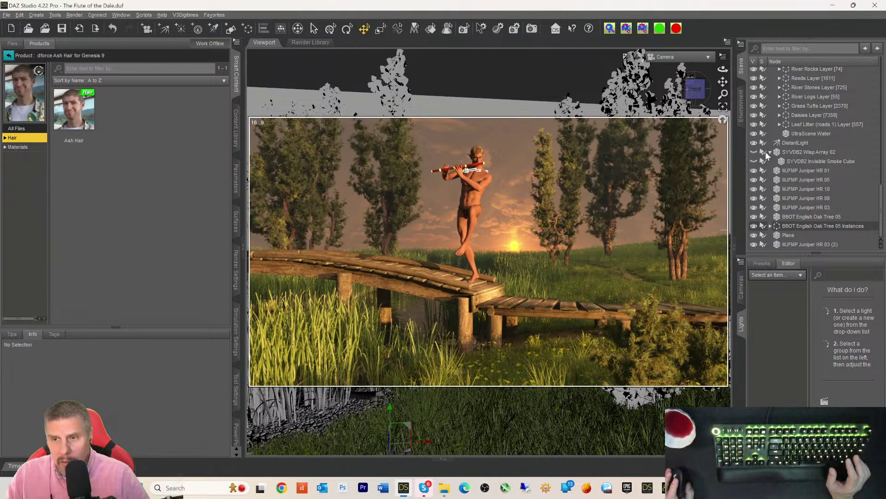
left_click(779, 153)
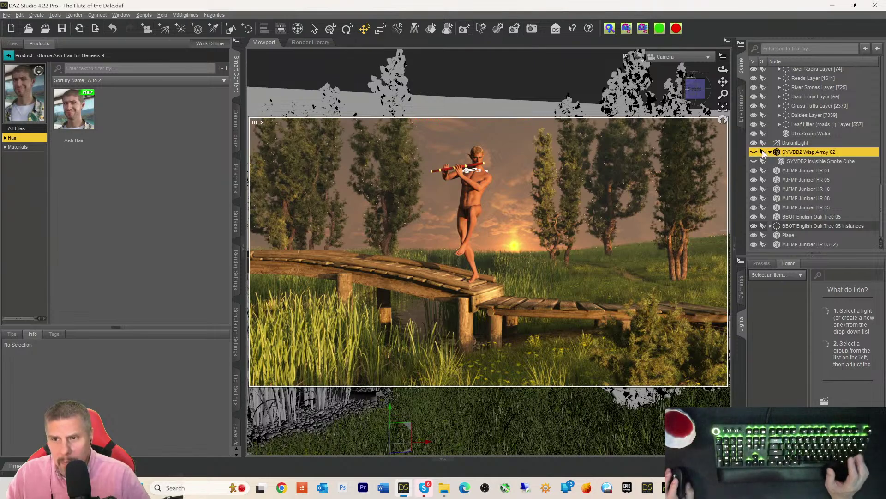
left_click(754, 152)
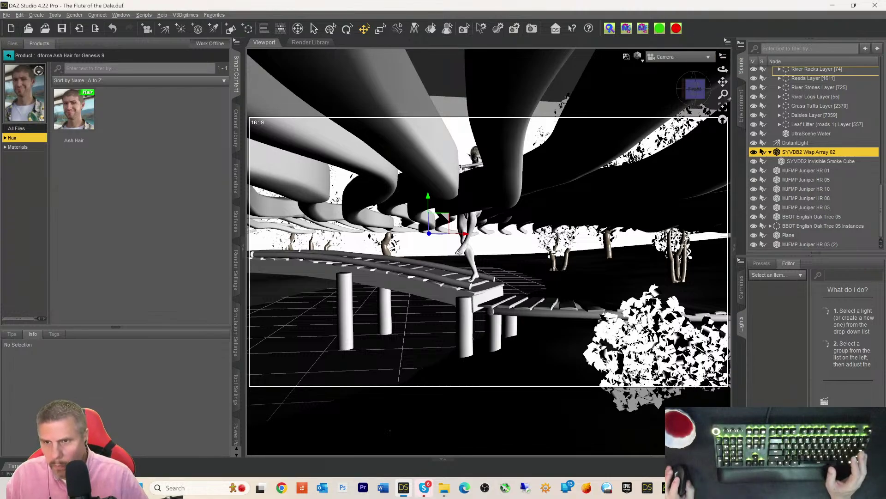
left_click(753, 152)
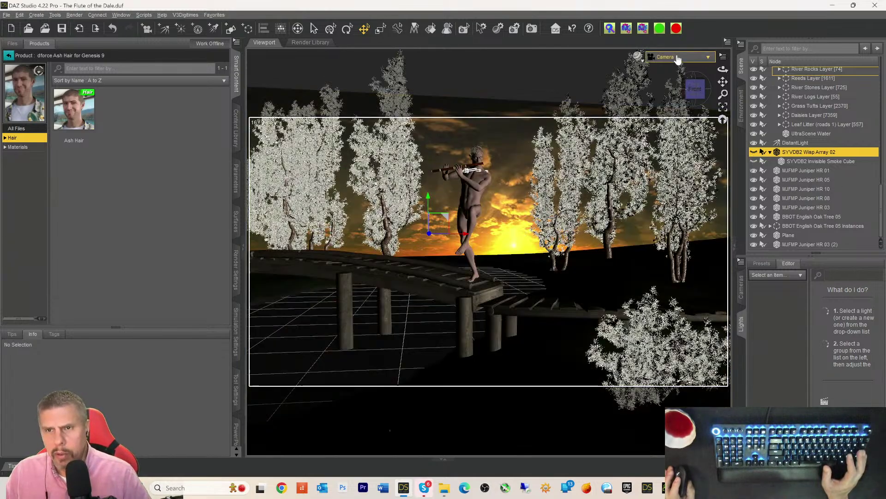
- Switch to Perspective View, frame the CC Dalton figure, and bring its head into close view from the front
left_click(677, 57)
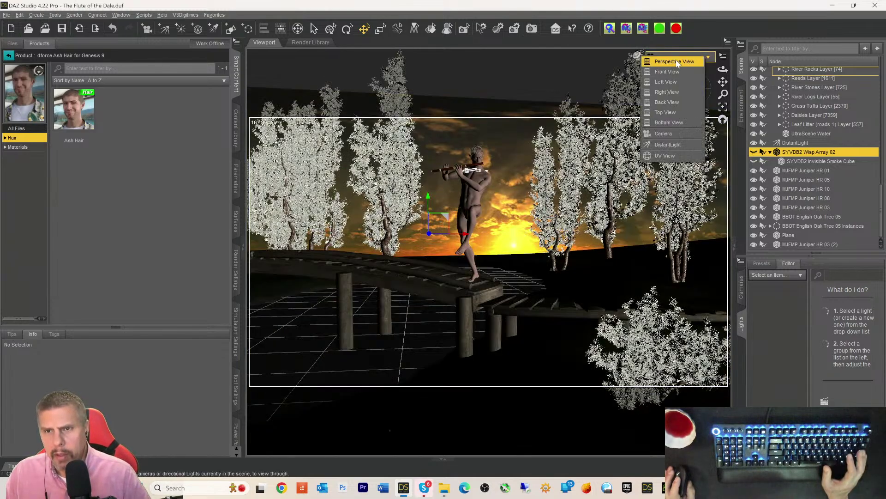
left_click(677, 63)
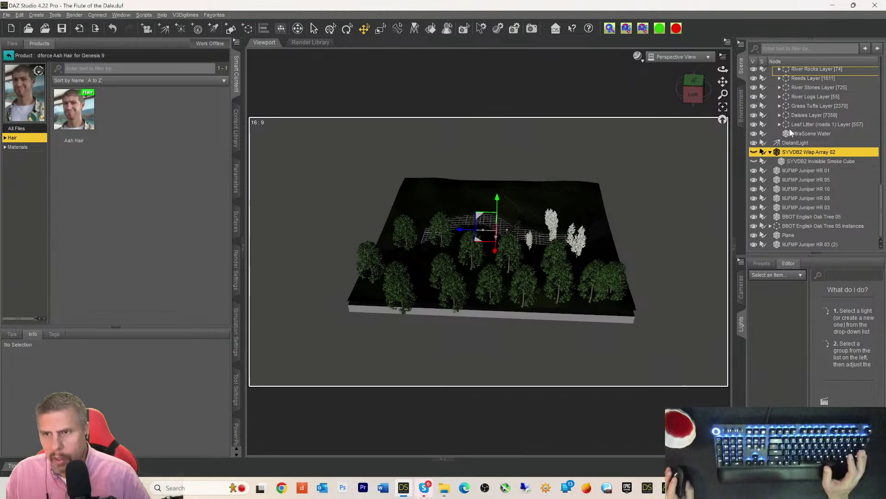
scroll(794, 97, "up", 10)
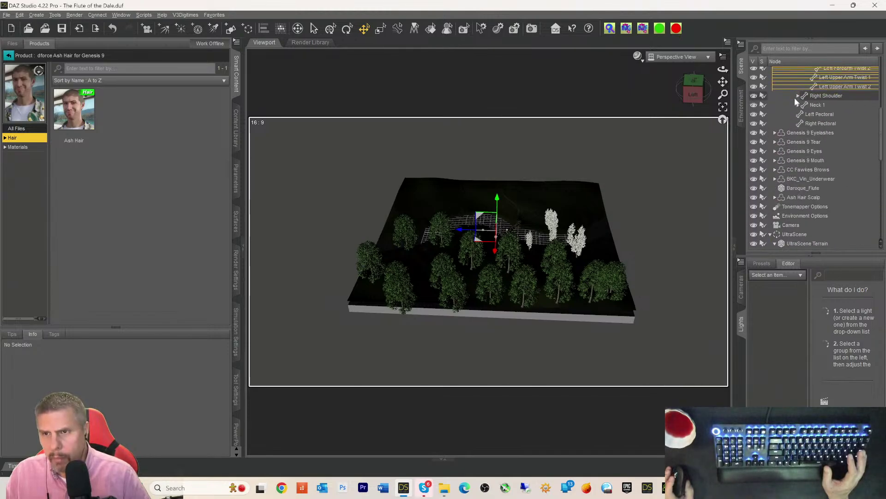
scroll(793, 98, "up", 3)
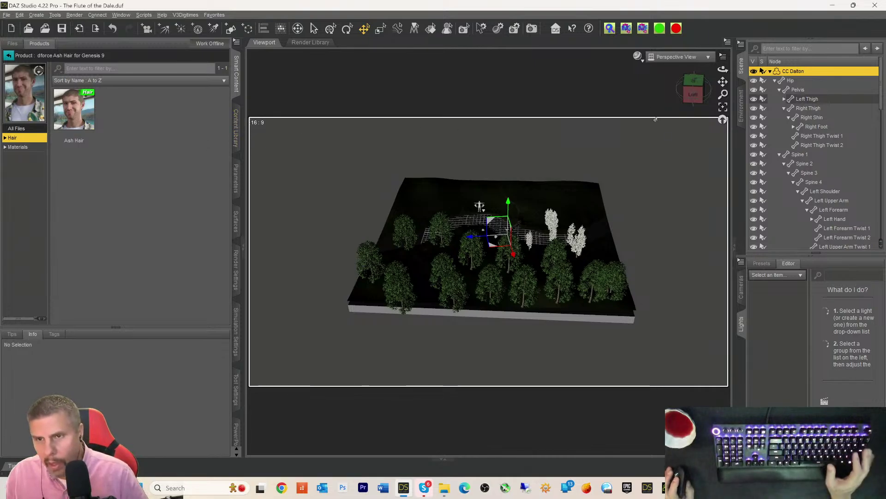
left_click(722, 107)
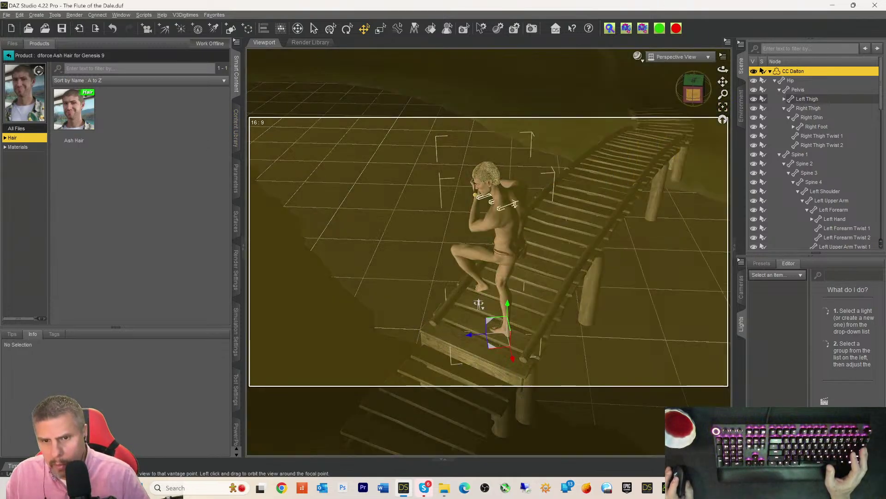
left_click_drag(694, 94, 726, 71)
scroll(691, 122, "up", 5)
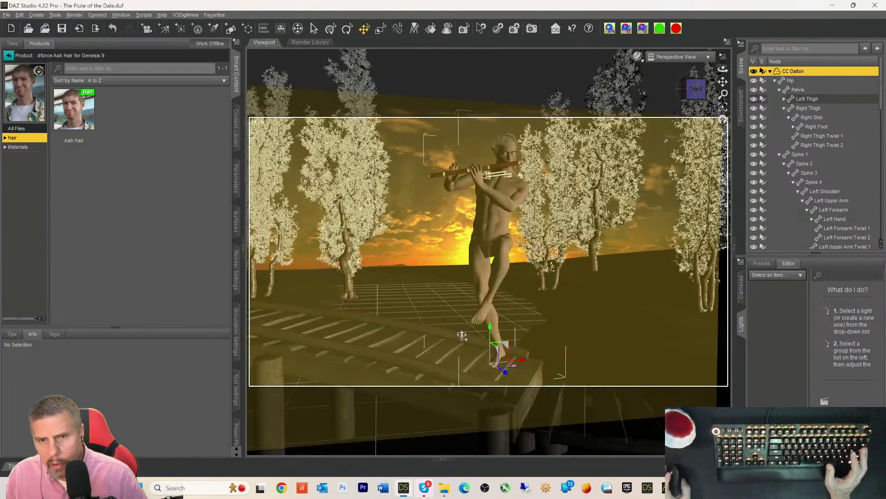
scroll(691, 122, "up", 3)
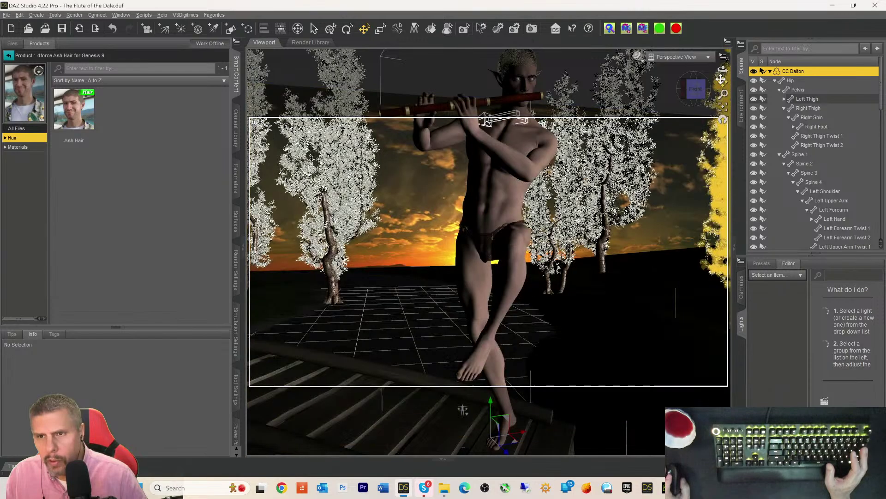
mouse_move(723, 81)
left_mouse_down()
mouse_move(721, 107)
mouse_move(723, 78)
mouse_move(694, 109)
mouse_move(706, 89)
mouse_move(694, 88)
mouse_move(723, 81)
left_mouse_up()
- Try expanding the Ash Hair Scalp with body_bs_ExpandAll at 87.8%, then undo the change
scroll(825, 176, "down", 10)
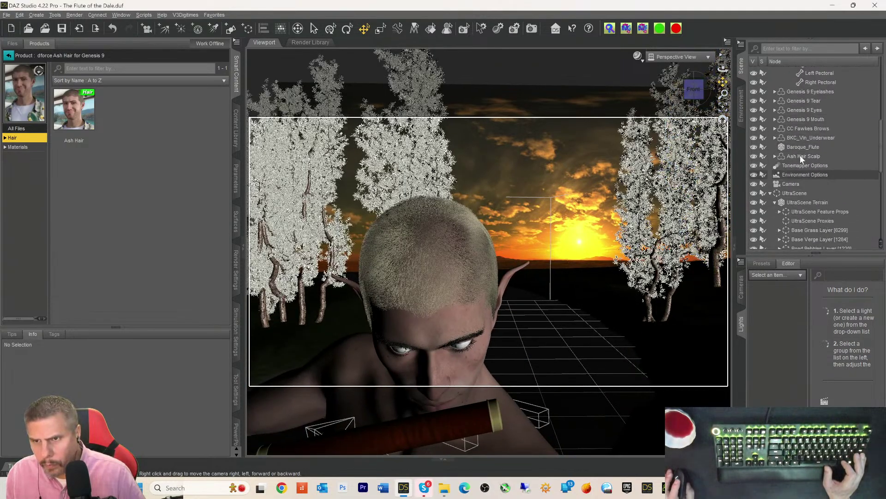
left_click(799, 156)
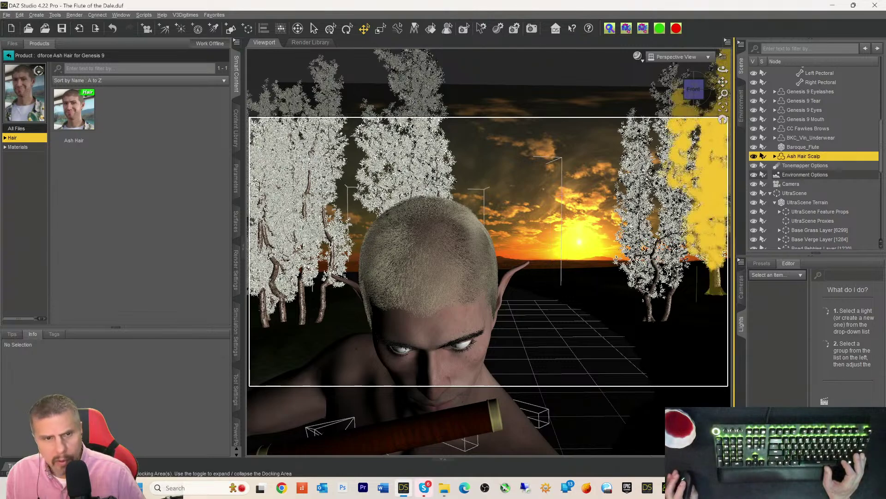
left_click(236, 179)
left_click(31, 83)
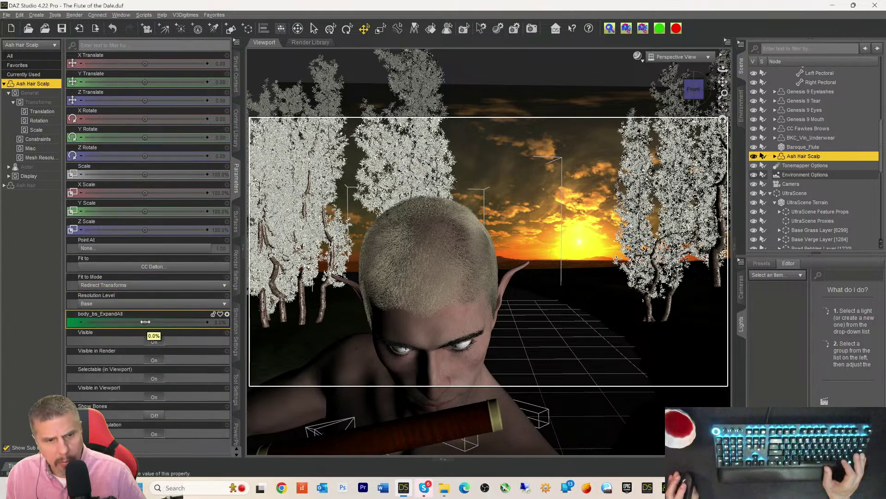
left_click_drag(145, 322, 173, 322)
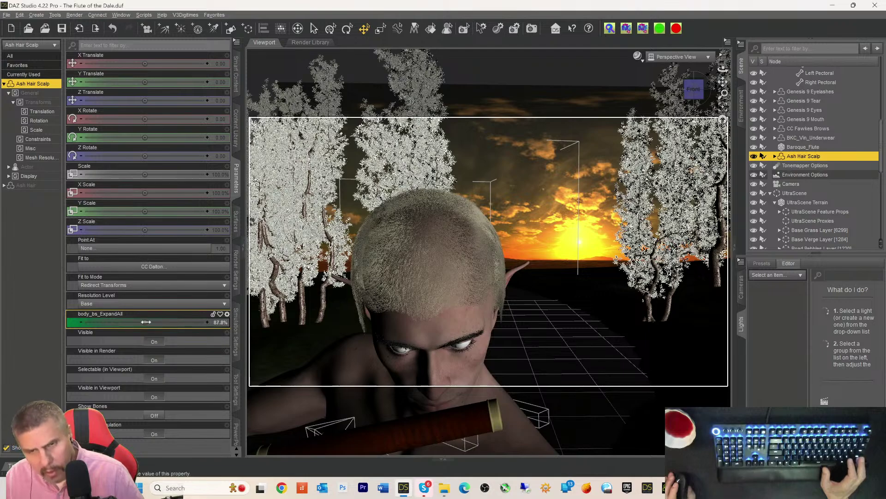
key("ctrl+z")
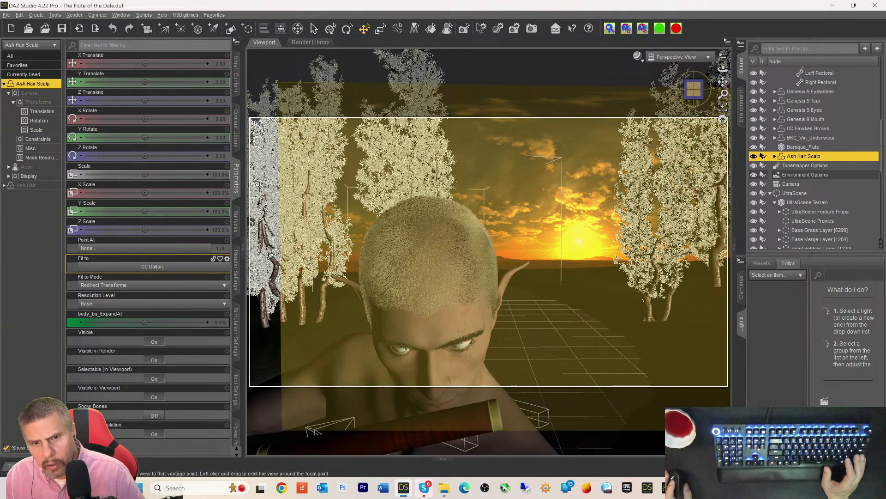
- Examine the hair on the figure's head from the side, back and front, and the upper body in the rendered preview
left_click(693, 89)
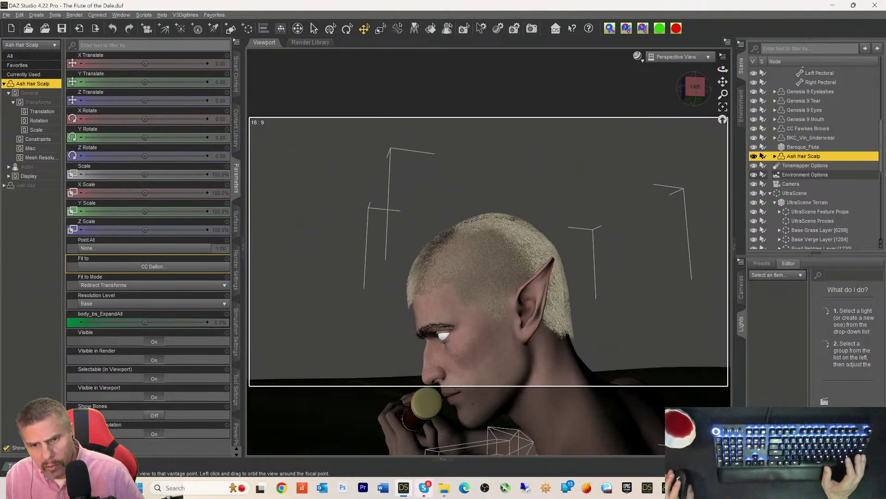
left_click_drag(693, 90, 647, 114)
key("ctrl+l")
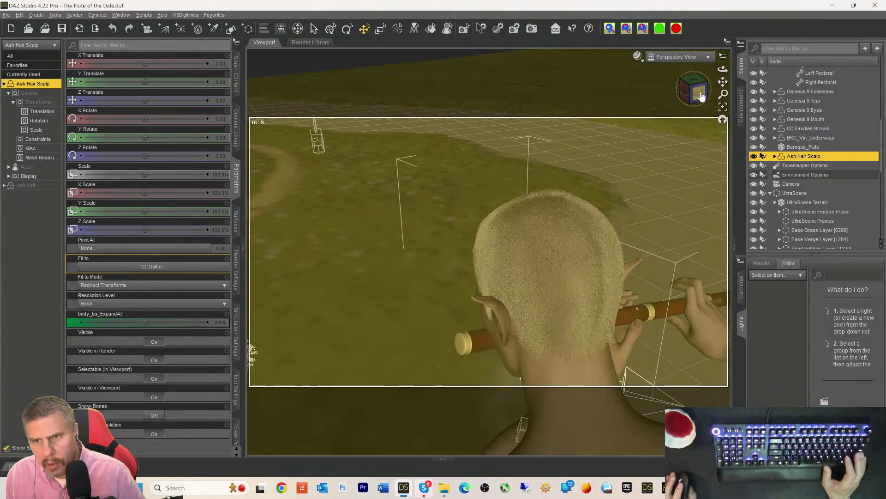
left_click_drag(701, 96, 751, 87)
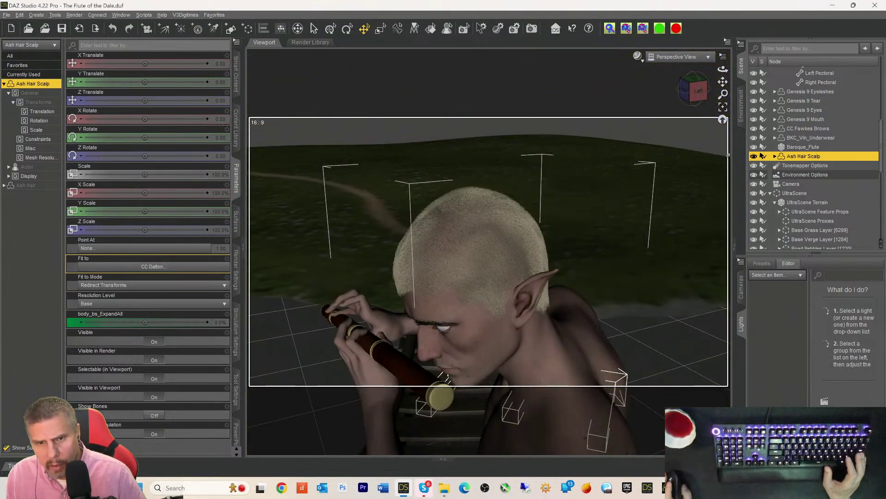
left_click_drag(697, 92, 723, 74)
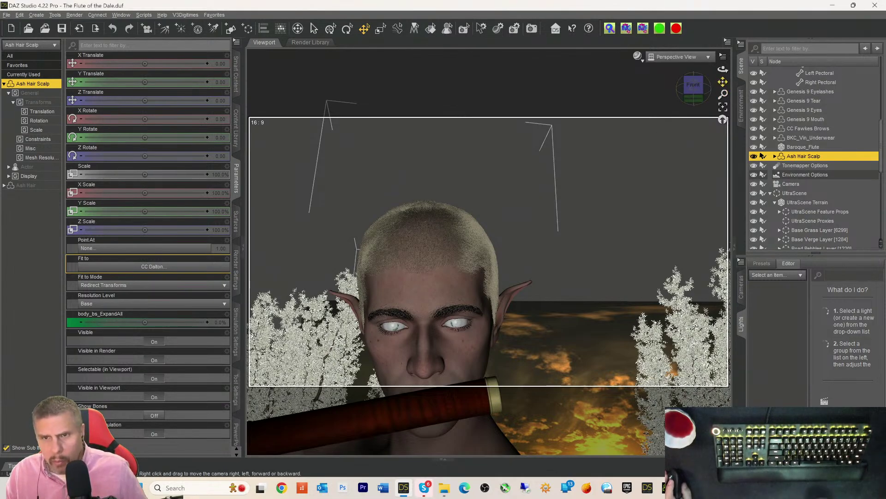
left_click_drag(723, 82, 721, 82)
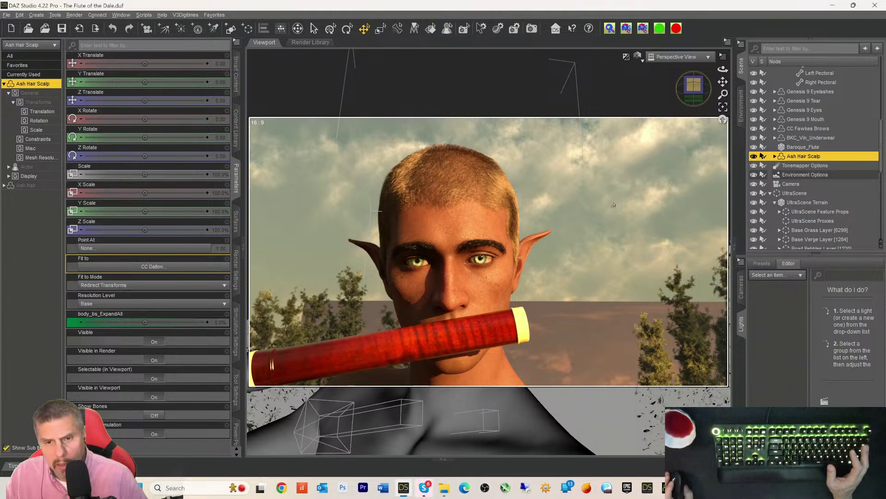
scroll(642, 170, "down", 4)
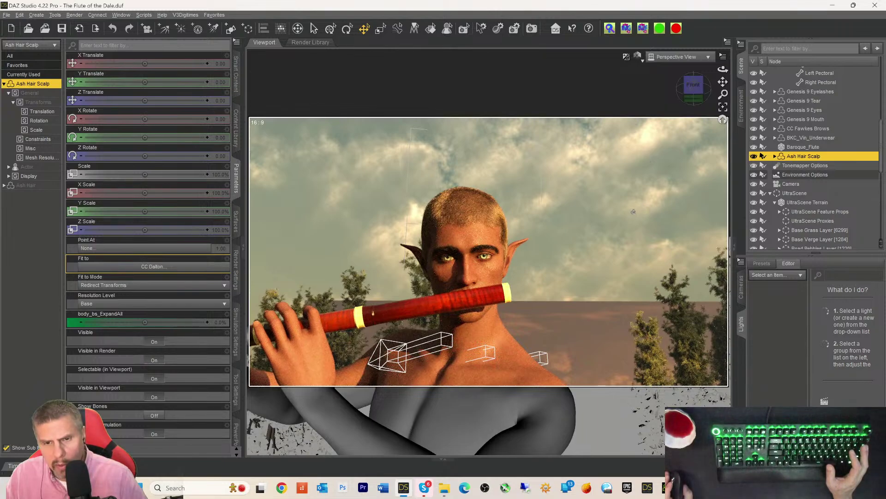
scroll(633, 211, "down", 3)
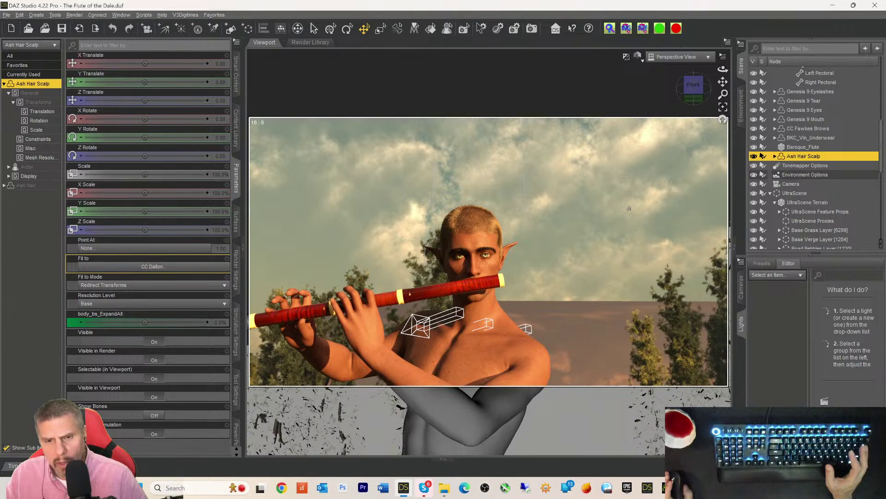
scroll(629, 208, "down", 2)
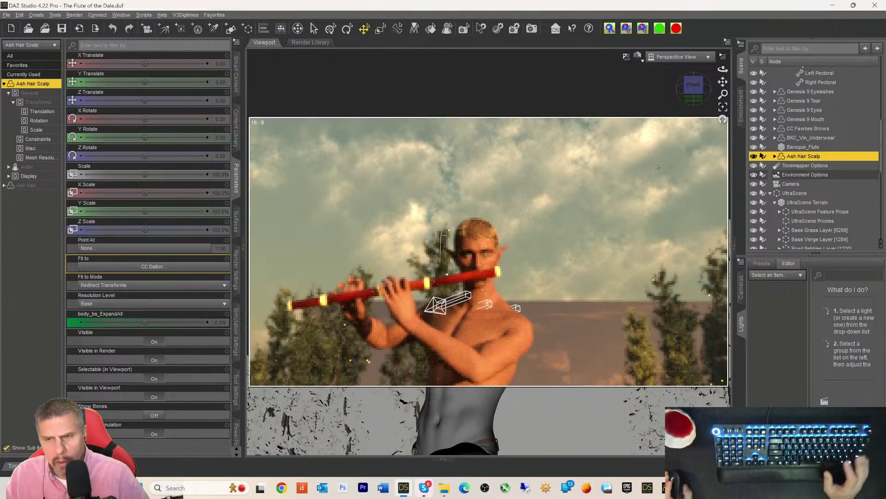
scroll(658, 166, "down", 1)
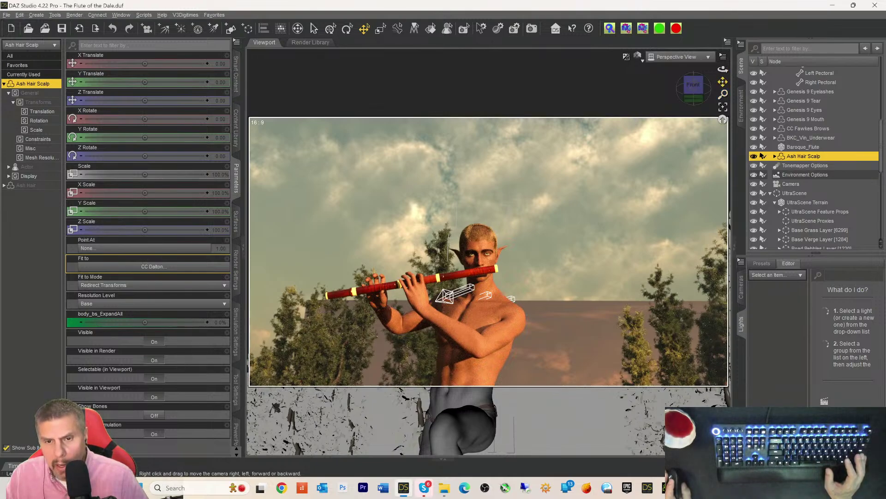
left_click_drag(723, 81, 723, 75)
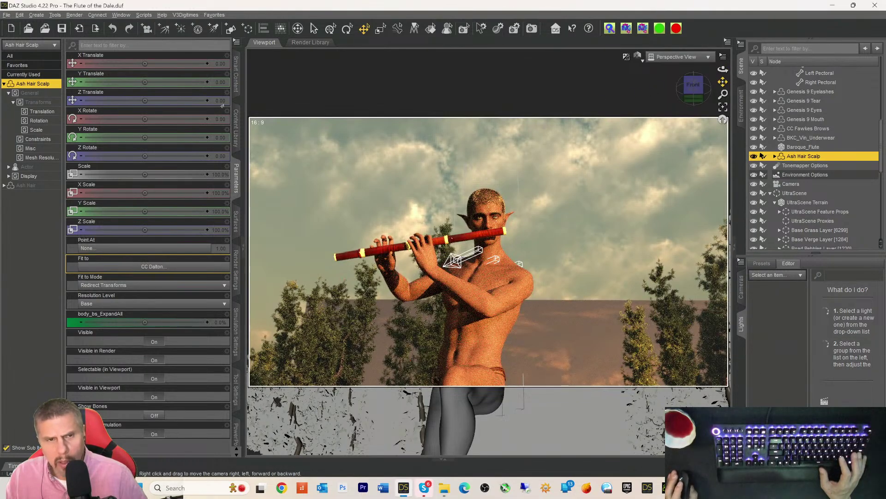
- Add the JP-BHP9M-Shell from Jepe's Masculine Body Hair Project for Genesis 9 to the CC Dalton figure
left_click(237, 79)
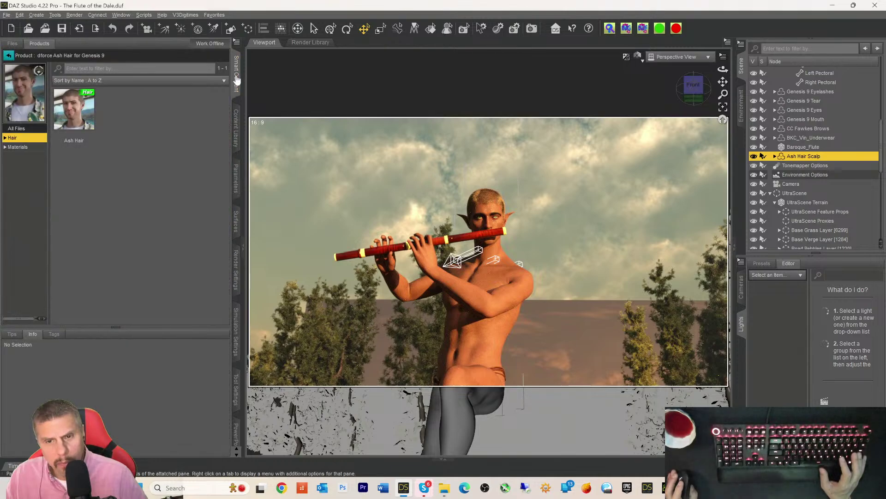
left_click(9, 56)
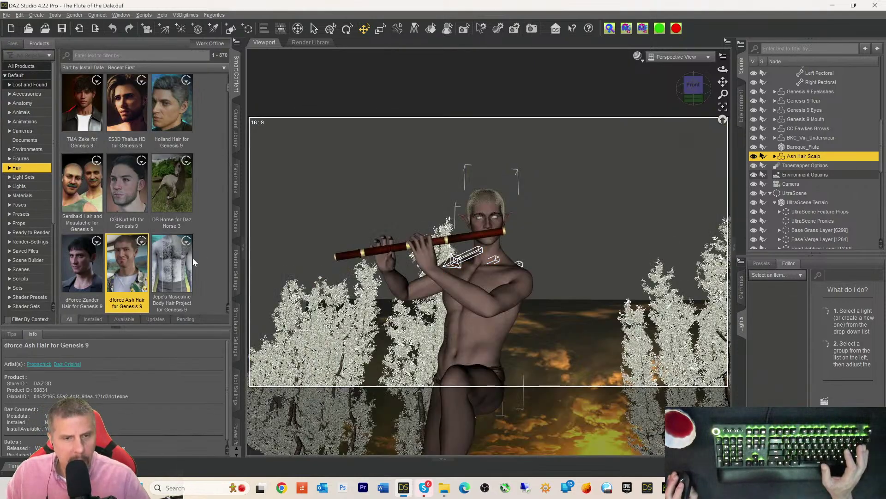
left_click(167, 272)
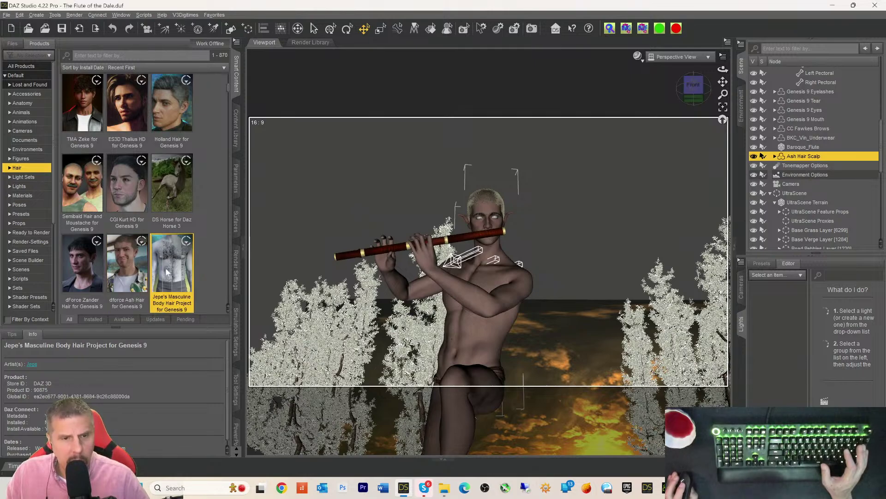
double_click(167, 271)
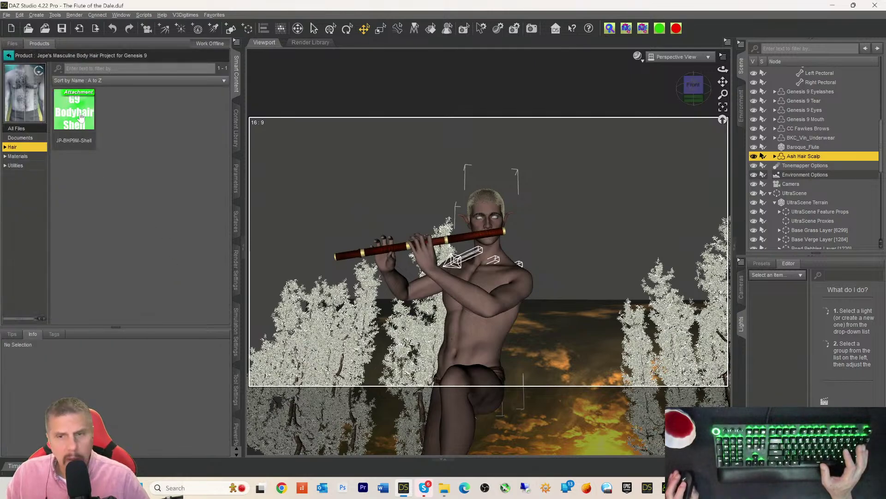
scroll(790, 115, "up", 20)
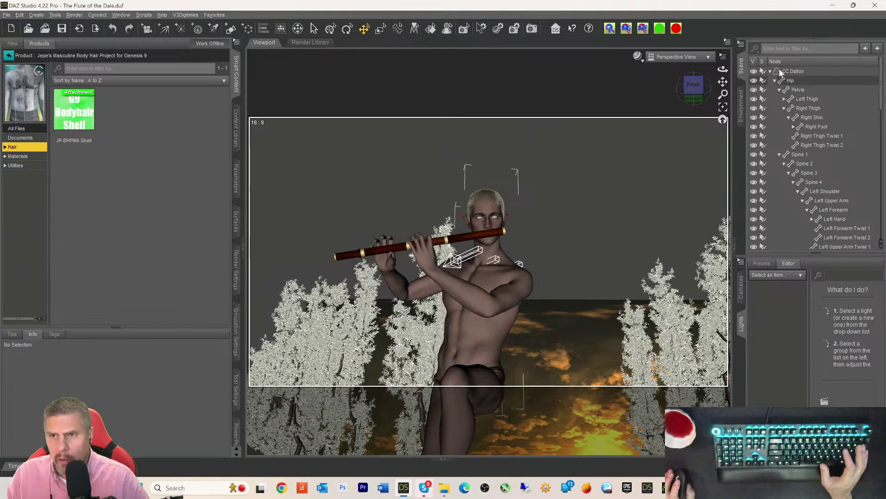
left_click(780, 70)
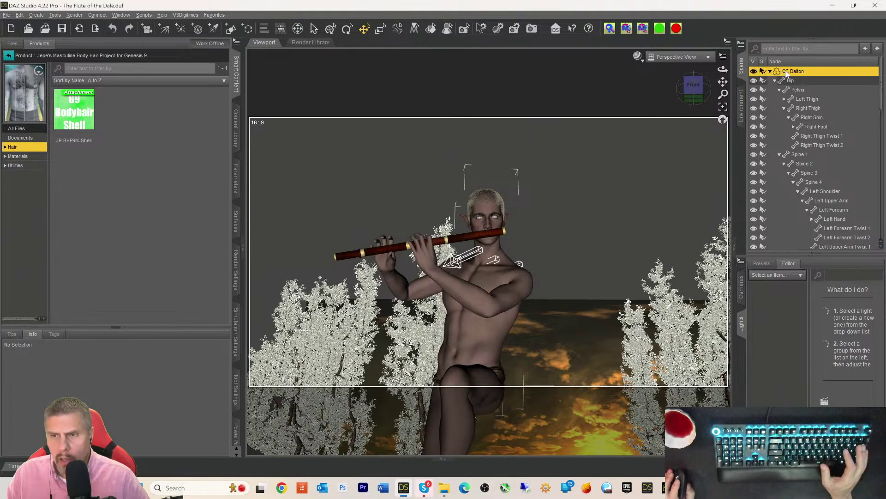
left_click(75, 119)
double_click(75, 118)
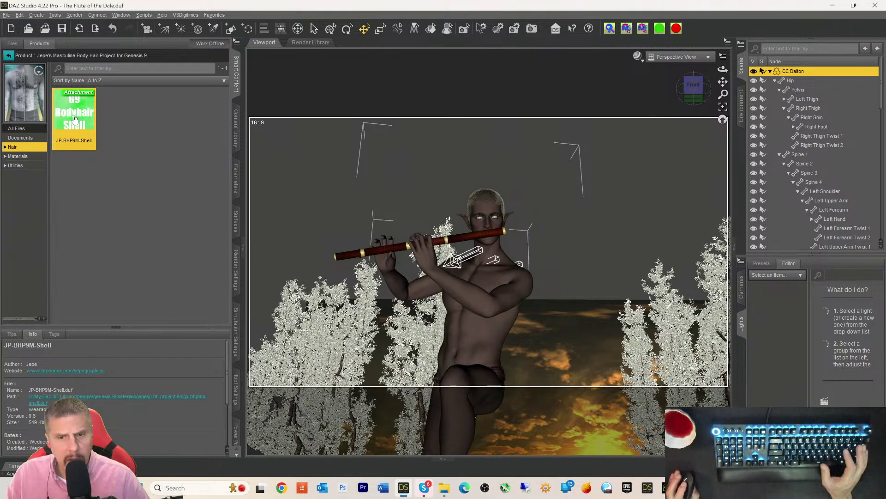
- Examine the chest hair material presets of Jepe's Masculine Body Hair Project, including JP BHP9M G Chest Af01 and the NG Chest variants
left_click(19, 158)
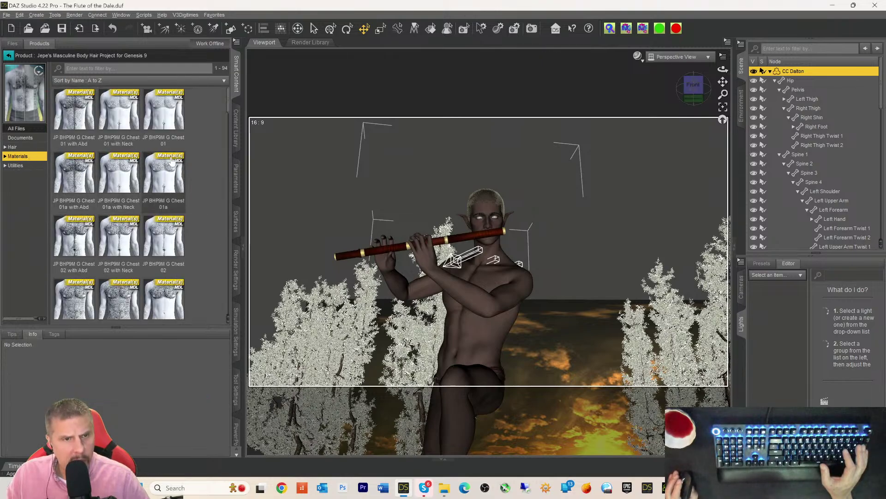
scroll(171, 161, "down", 5)
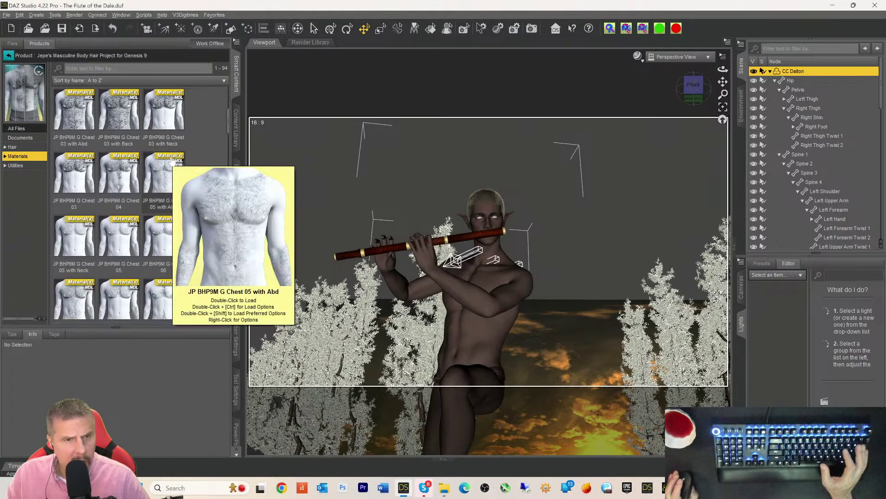
scroll(171, 161, "down", 3)
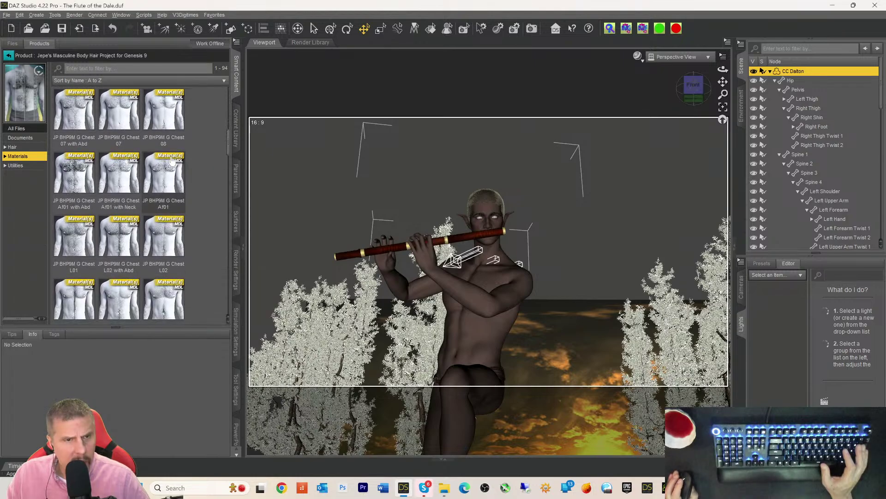
left_click(168, 186)
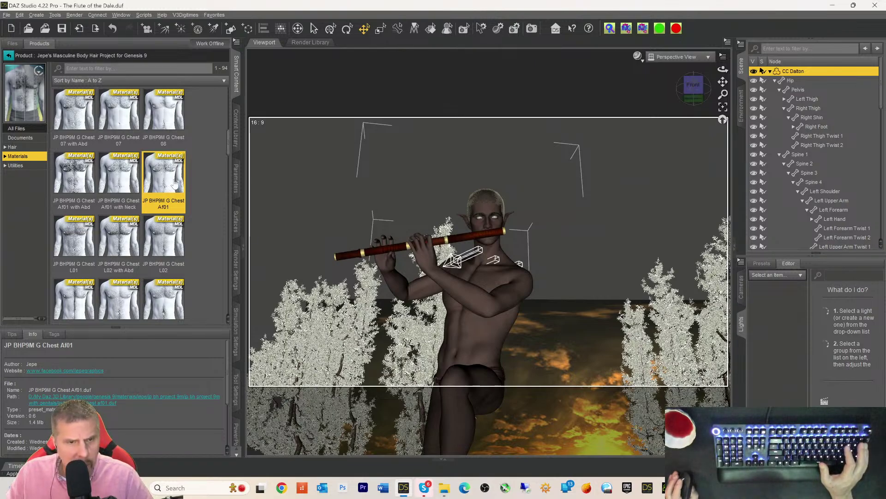
scroll(180, 183, "down", 5)
scroll(192, 182, "down", 3)
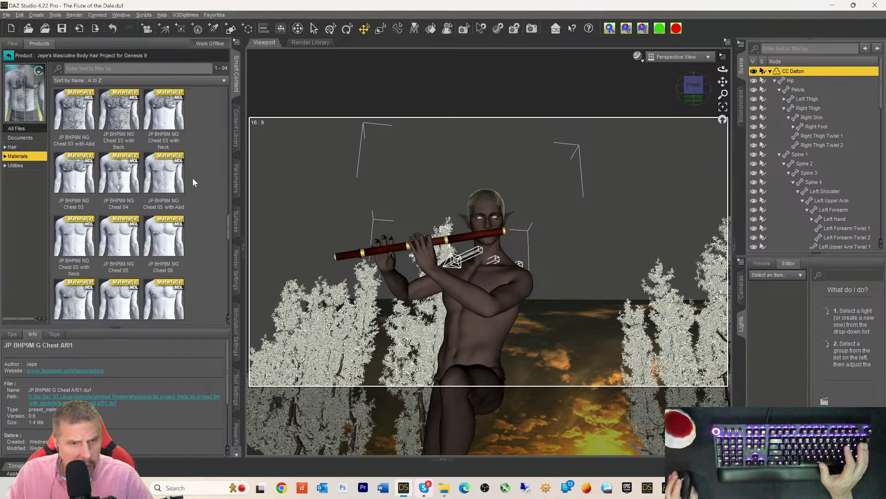
scroll(192, 178, "down", 3)
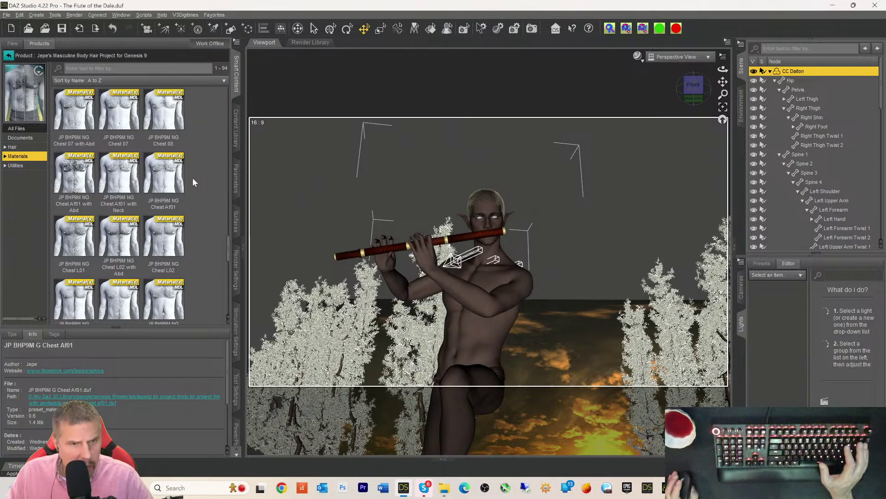
scroll(192, 178, "down", 3)
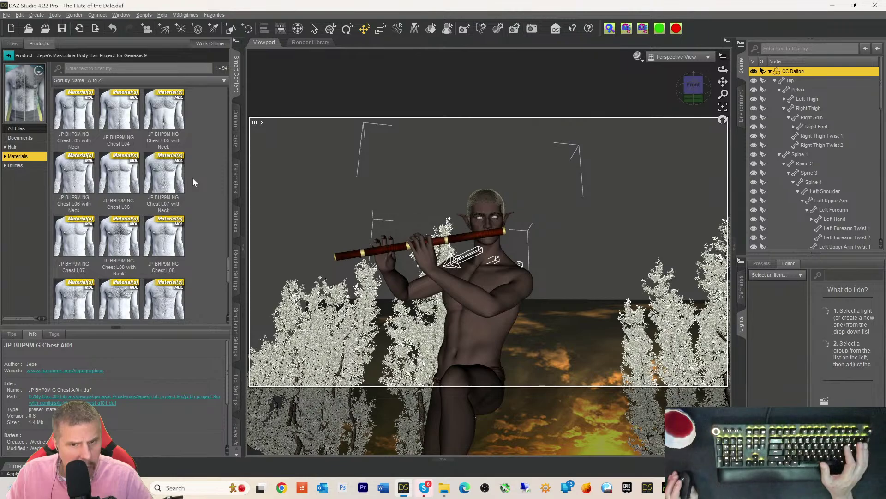
- Apply the JP BHP9M NG Chest L05 with Neck material preset to the JP-BHP9M-Shell under CC Dalton
left_click(165, 128)
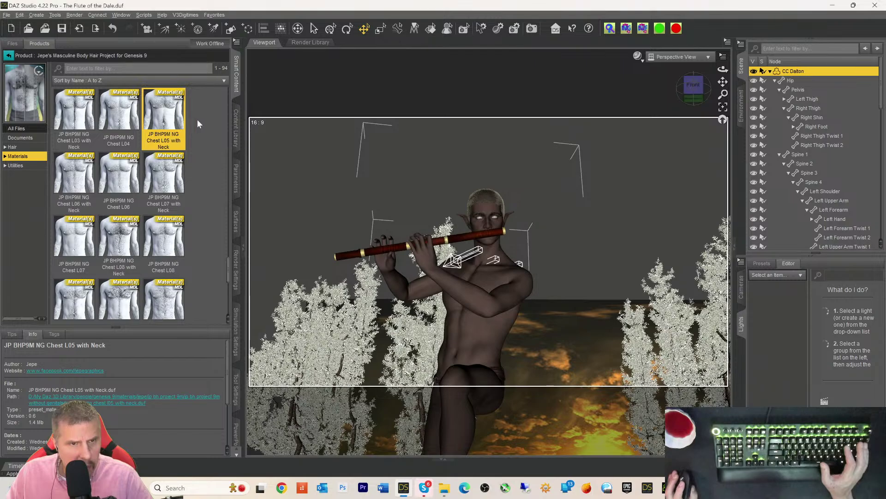
double_click(168, 123)
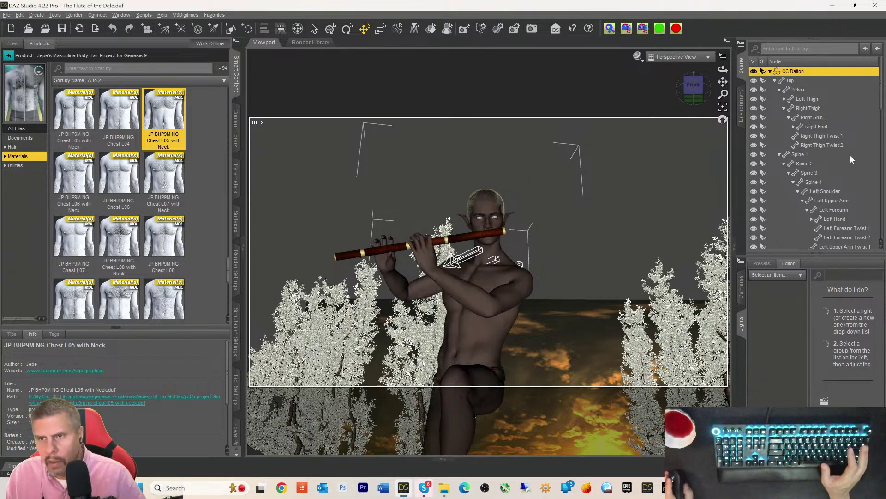
scroll(843, 156, "down", 2)
scroll(843, 158, "down", 5)
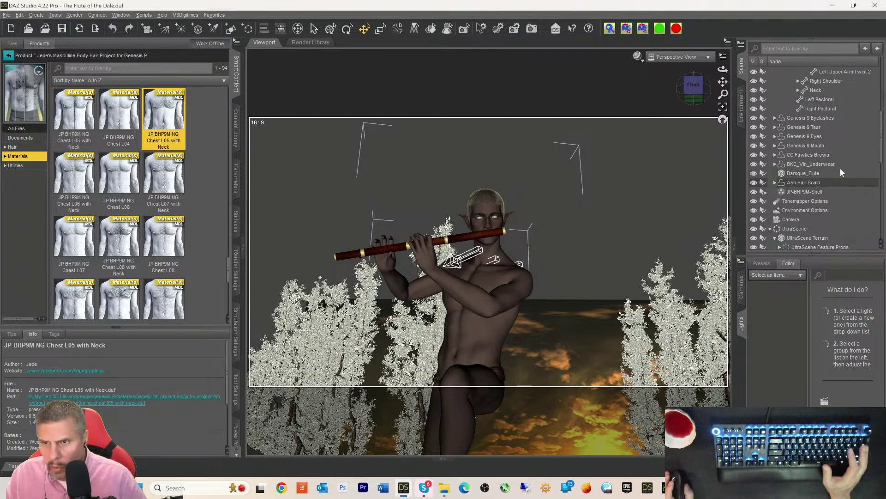
left_click(796, 192)
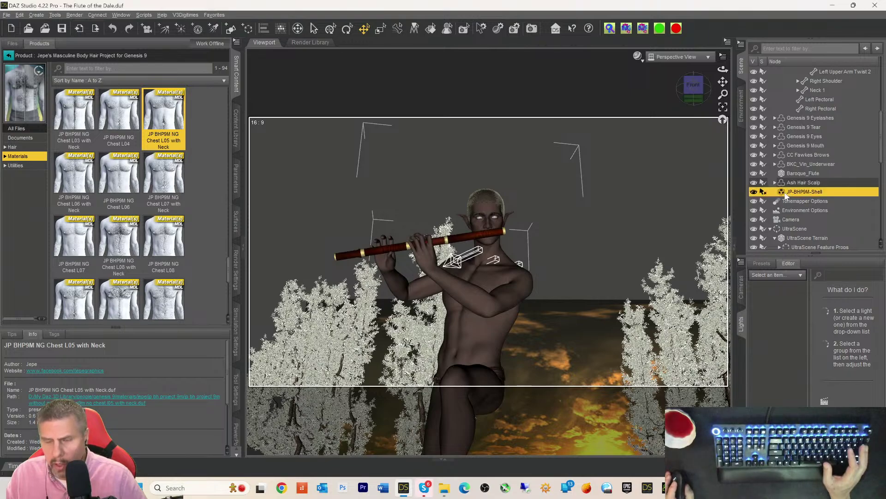
double_click(159, 113)
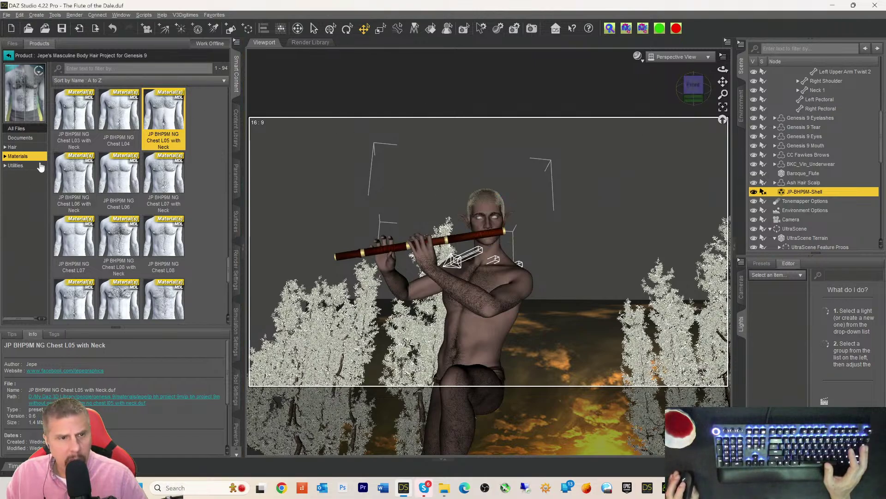
- Color the body hair shell with the JP P9M BH Color Blonde preset and show the scene through the Camera in rendered preview
scroll(110, 224, "down", 8)
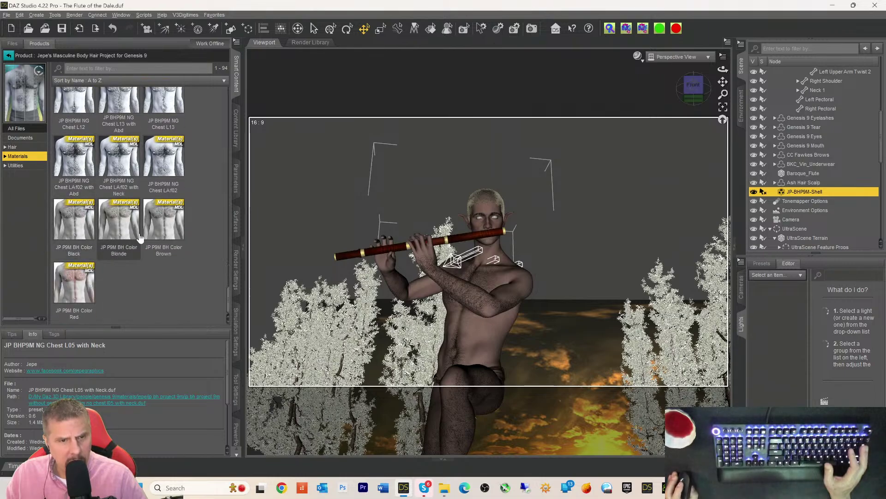
left_click(112, 235)
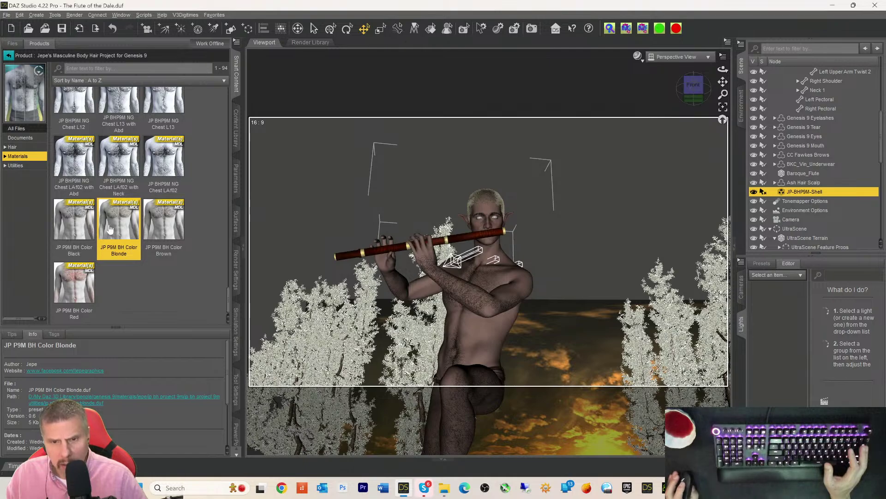
double_click(115, 226)
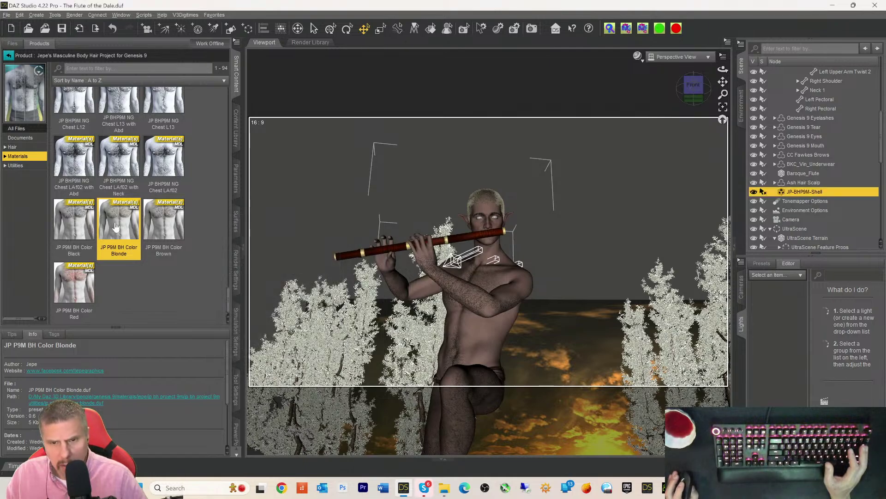
left_click(674, 57)
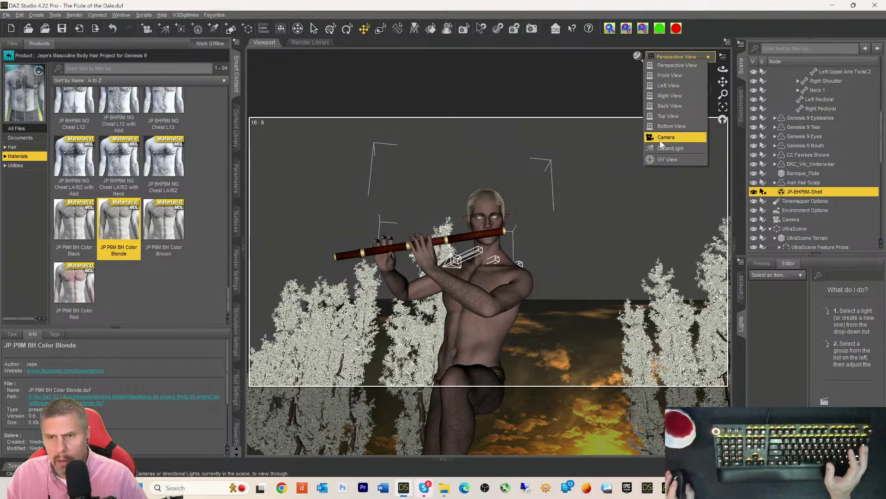
left_click(735, 121)
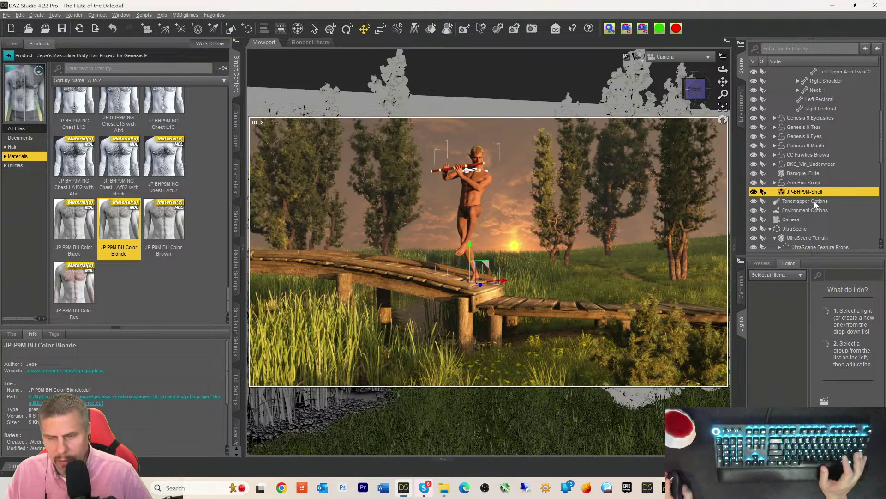
- Try a temperature of 1680 K on the DistantLight, then undo the change
scroll(813, 200, "down", 4)
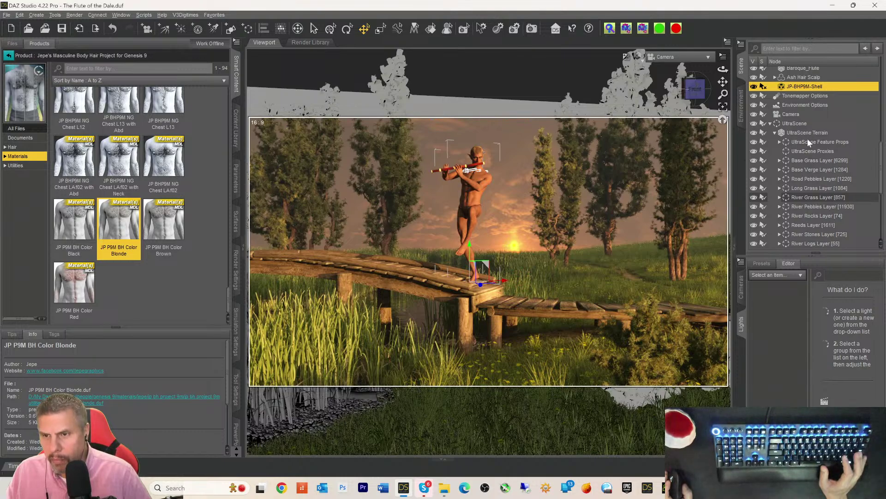
scroll(808, 138, "down", 2)
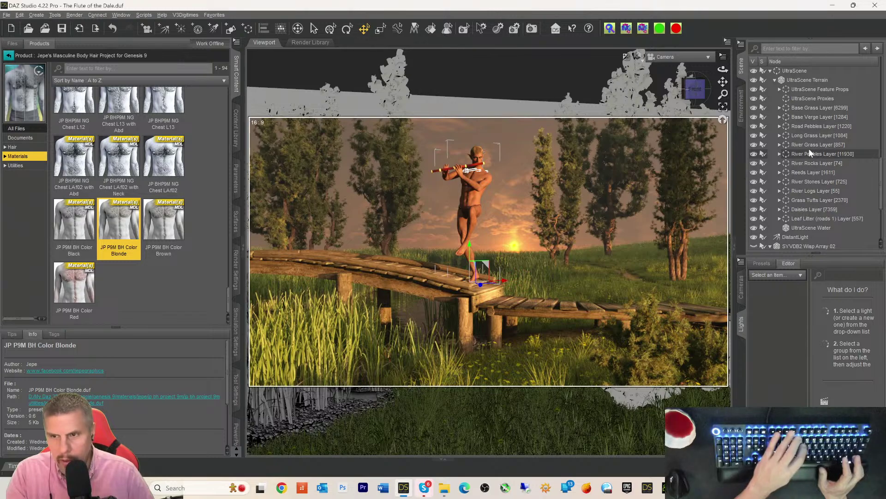
left_click(783, 236)
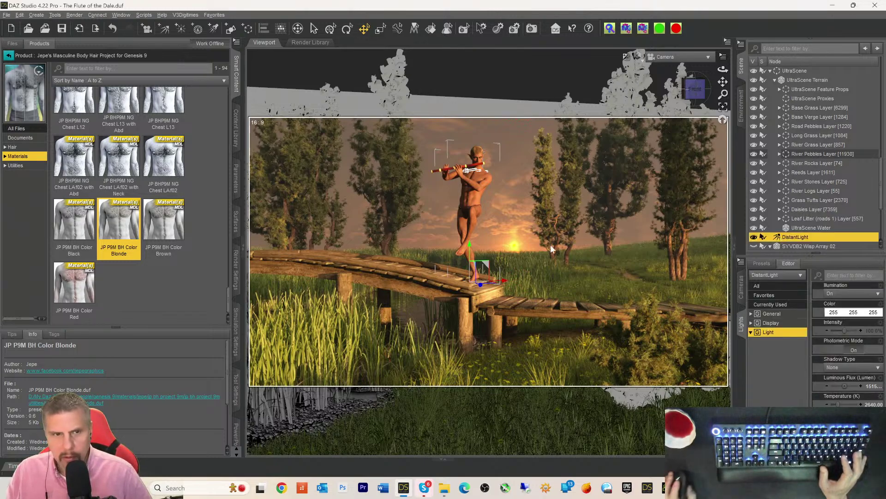
left_click(235, 181)
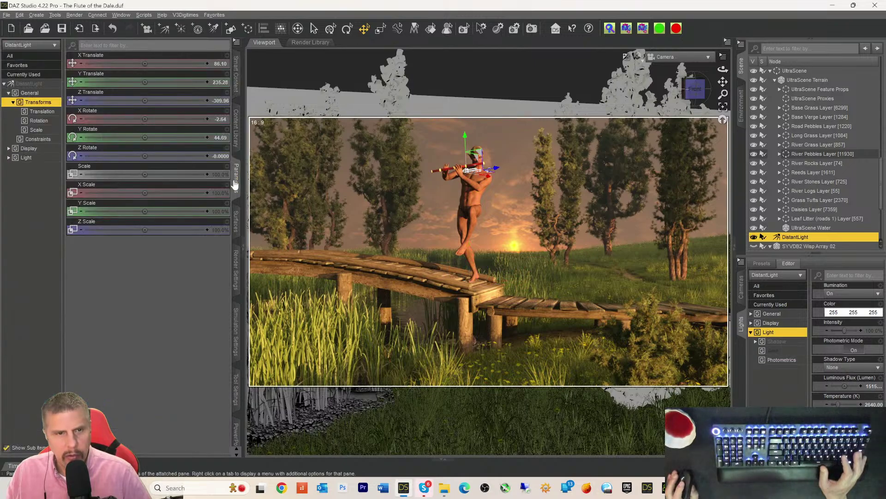
left_click(28, 84)
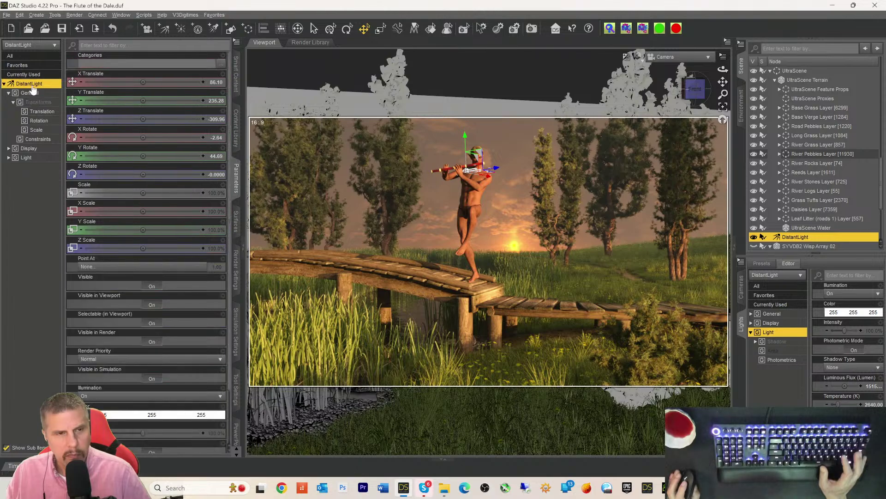
scroll(70, 353, "down", 3)
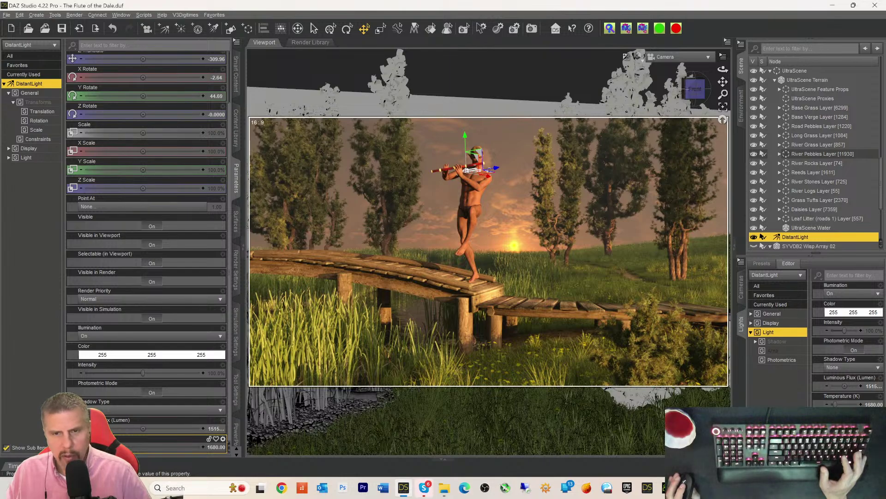
left_click(103, 447)
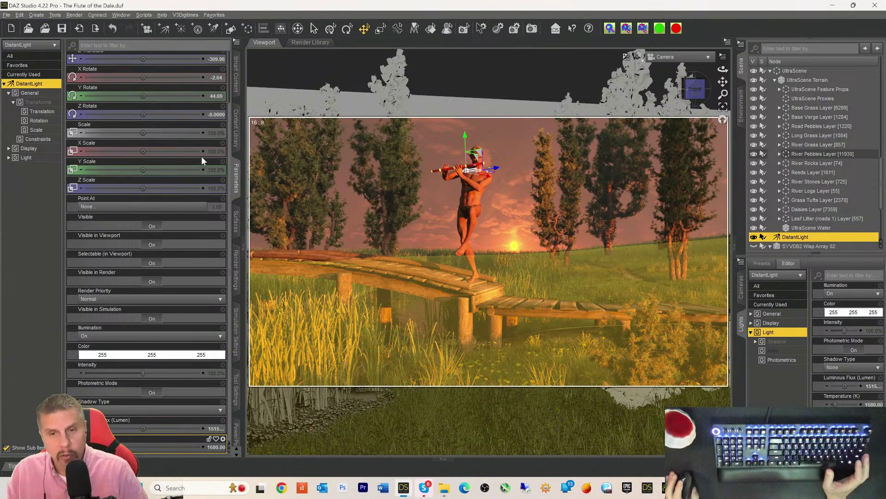
key("ctrl+z")
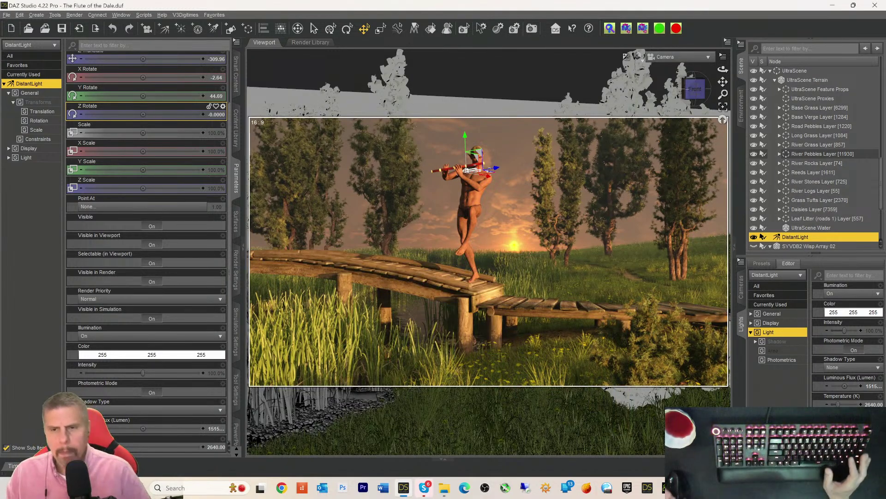
- Turn off the rendered preview and search the Default categories of the content files for "bushes"
key("ctrl+9")
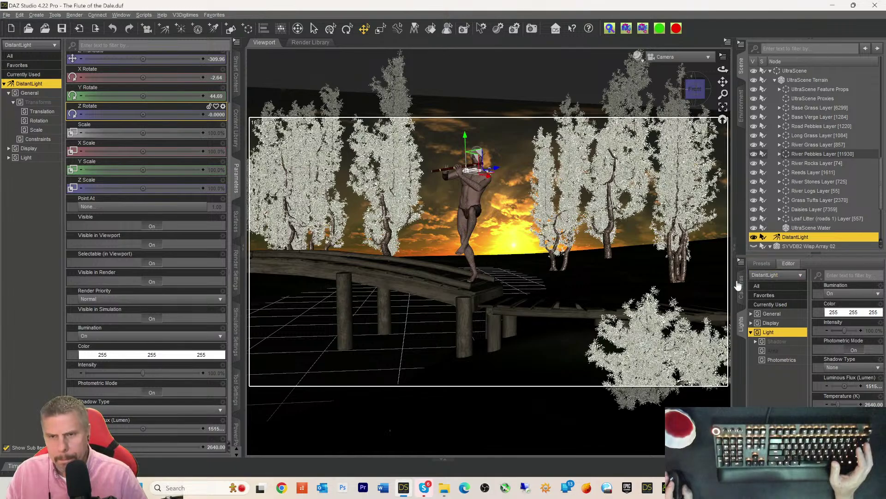
left_click(236, 73)
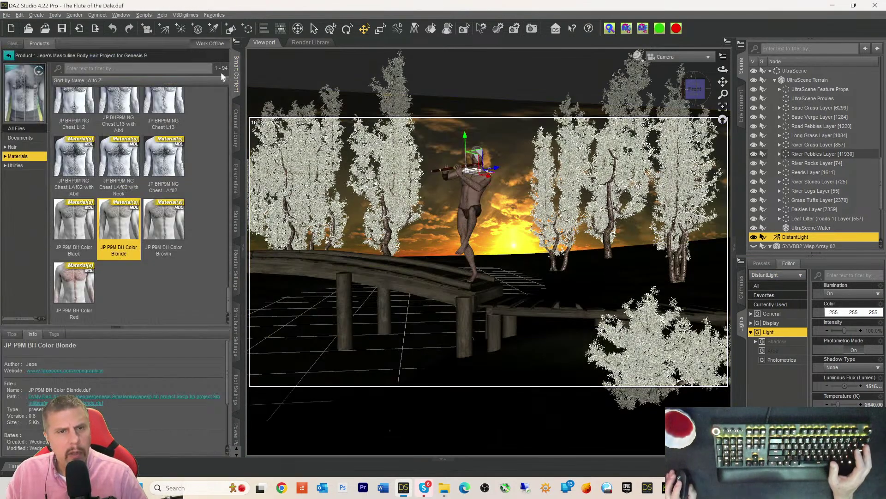
left_click(7, 56)
left_click(14, 45)
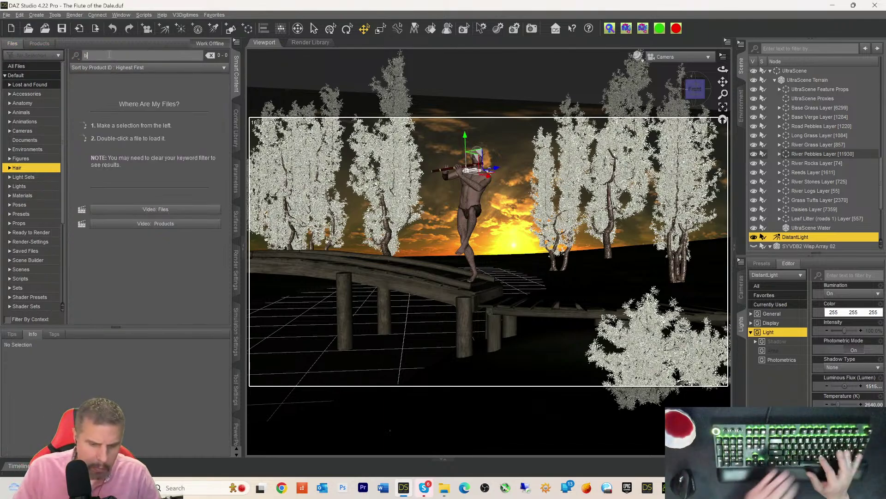
type("bushes")
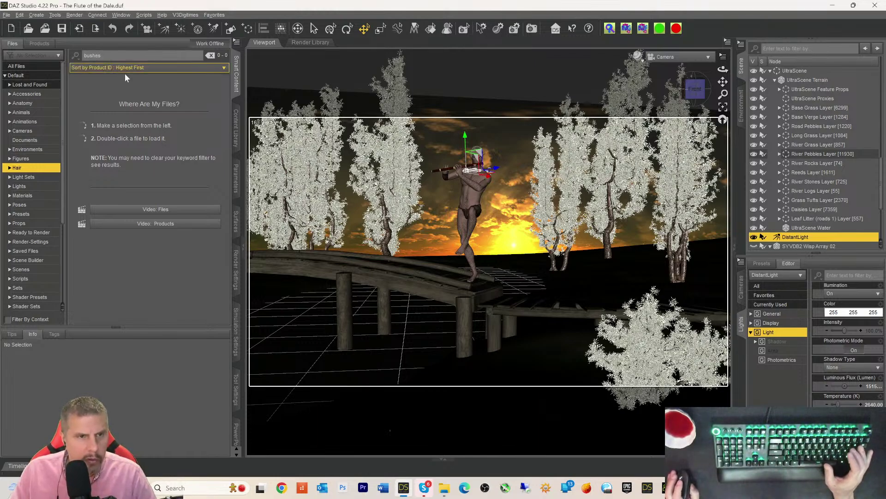
left_click(14, 76)
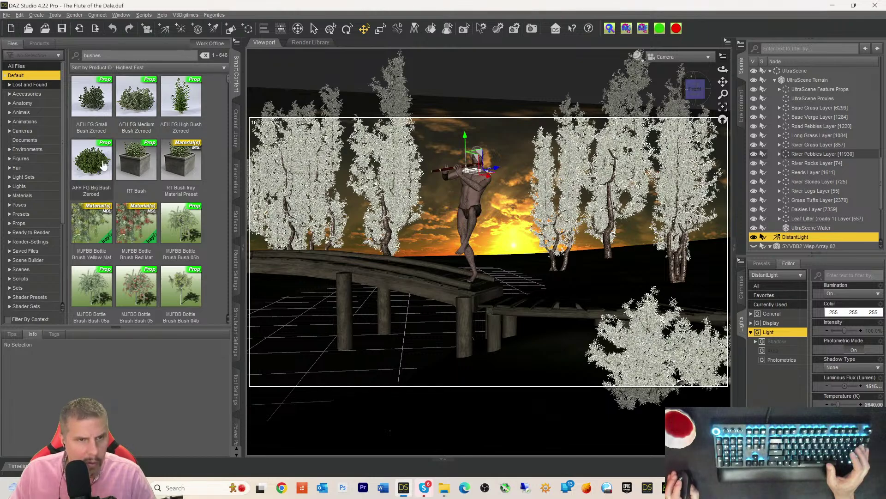
- Browse down through the "bushes" search results, comparing the bush and shrub props for ones that suit the scenery
scroll(103, 165, "down", 5)
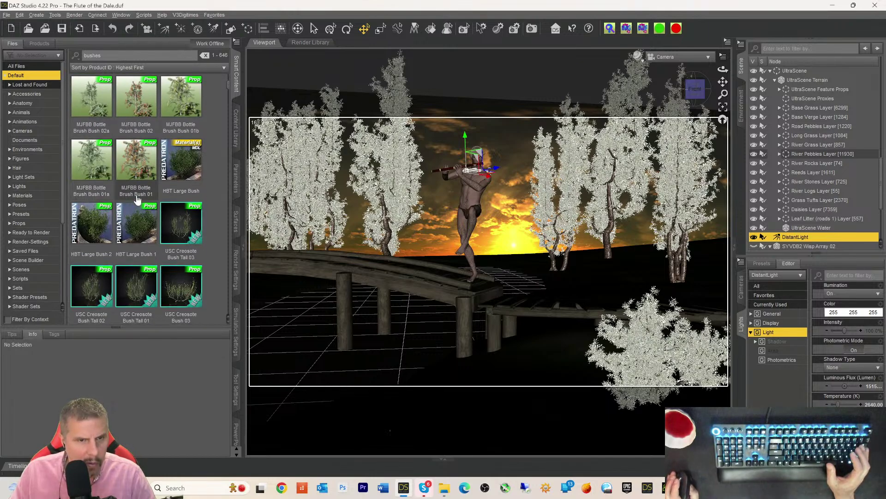
scroll(134, 225, "down", 5)
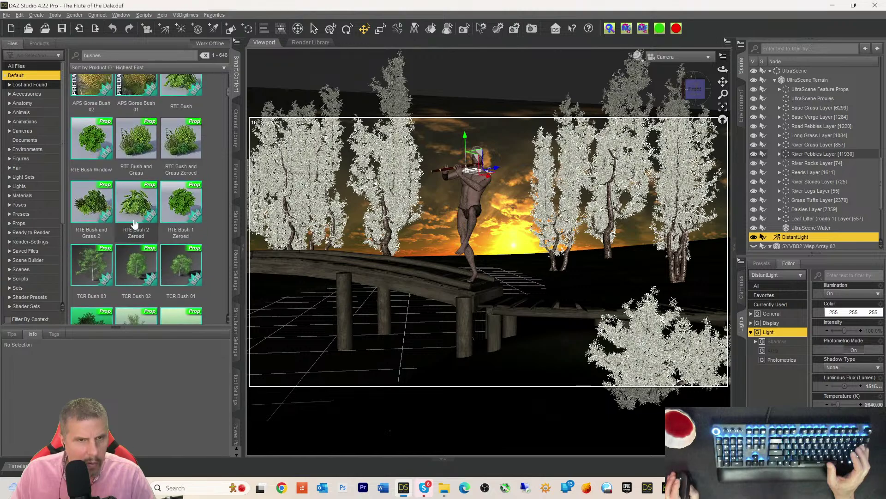
scroll(157, 240, "up", 5)
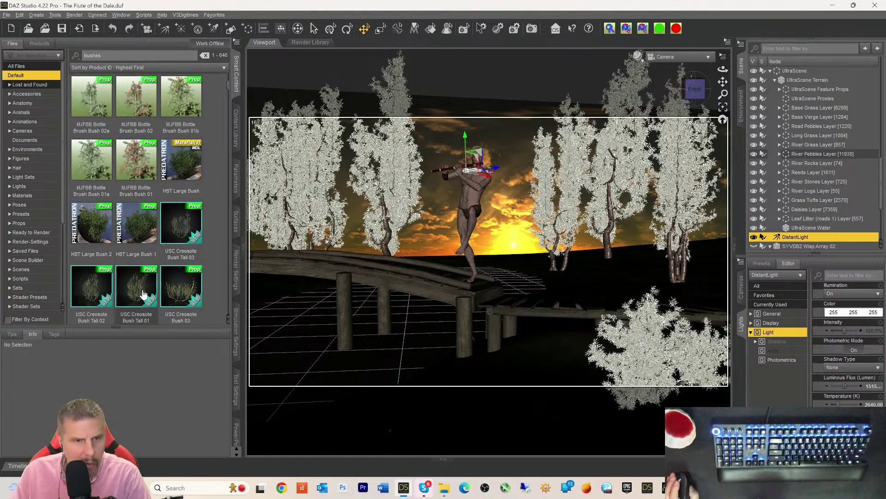
mouse_move(141, 292)
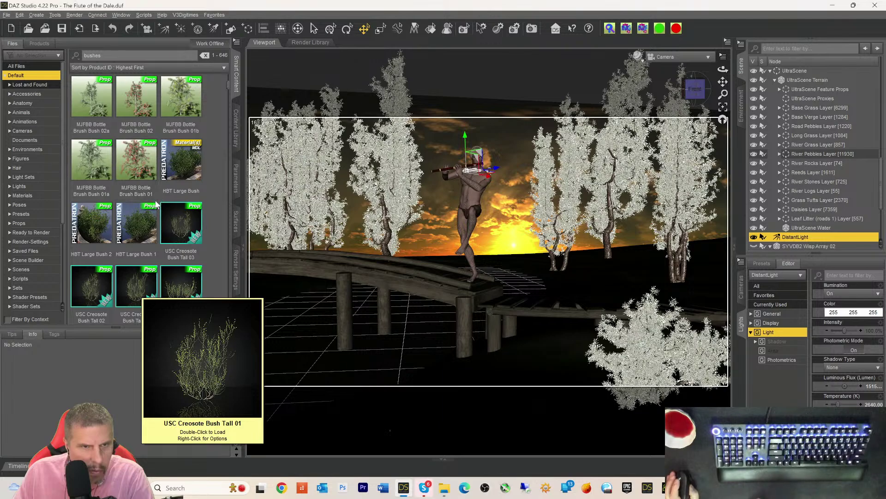
scroll(157, 205, "down", 5)
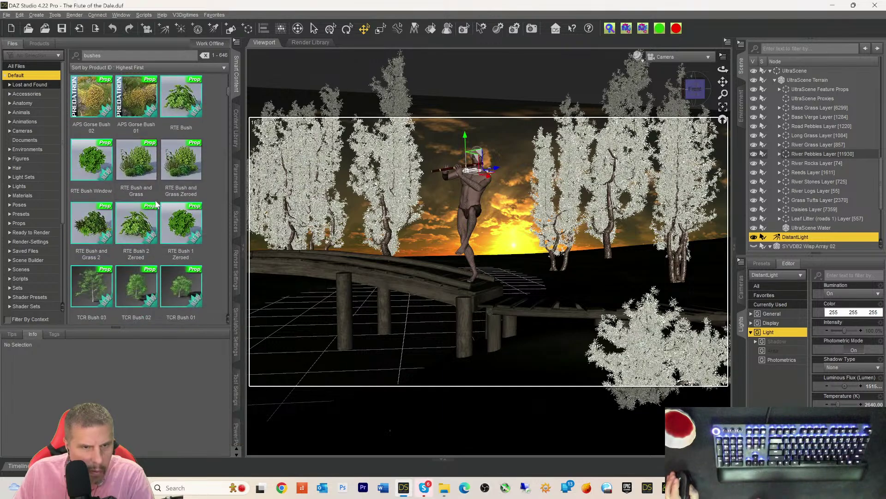
scroll(155, 205, "down", 6)
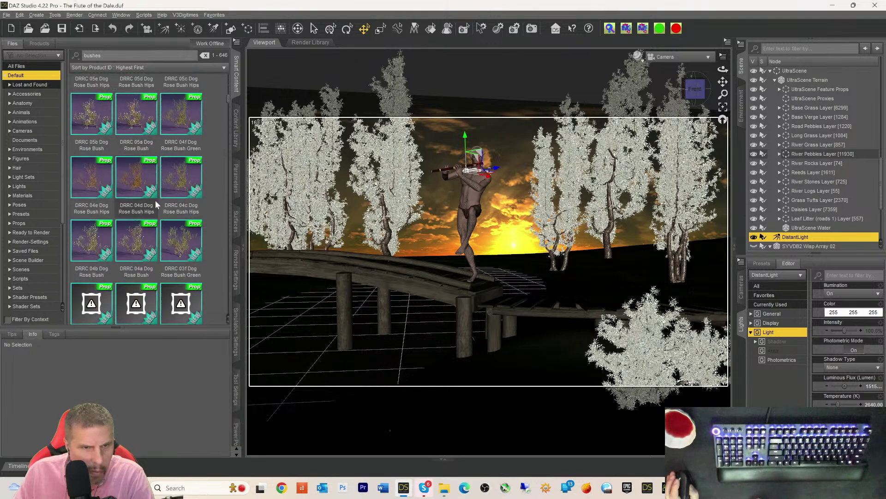
scroll(155, 201, "down", 6)
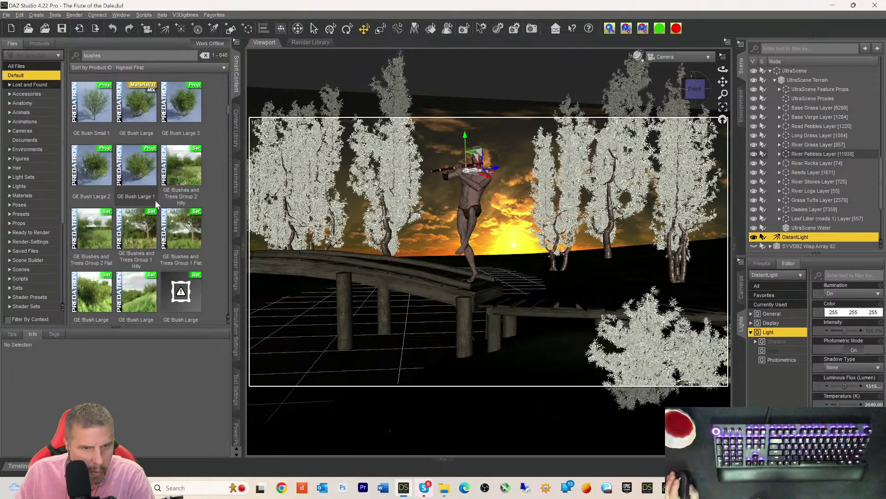
scroll(155, 201, "down", 3)
scroll(155, 202, "down", 6)
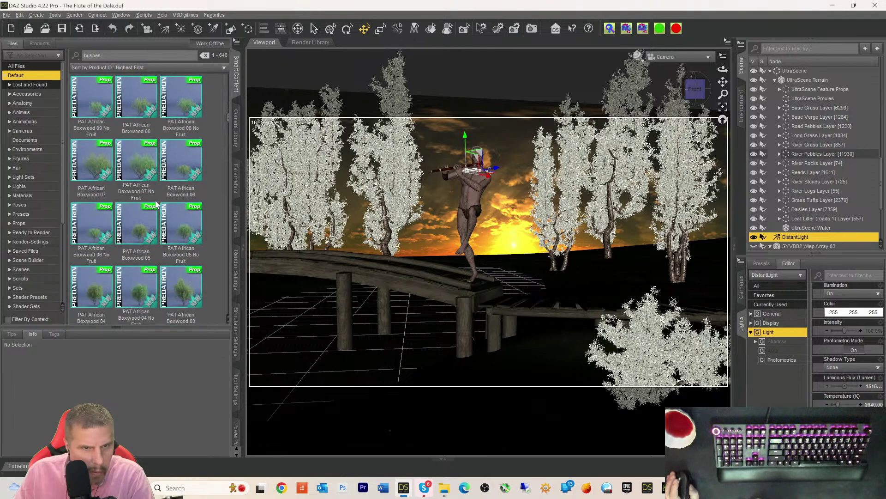
scroll(156, 201, "down", 6)
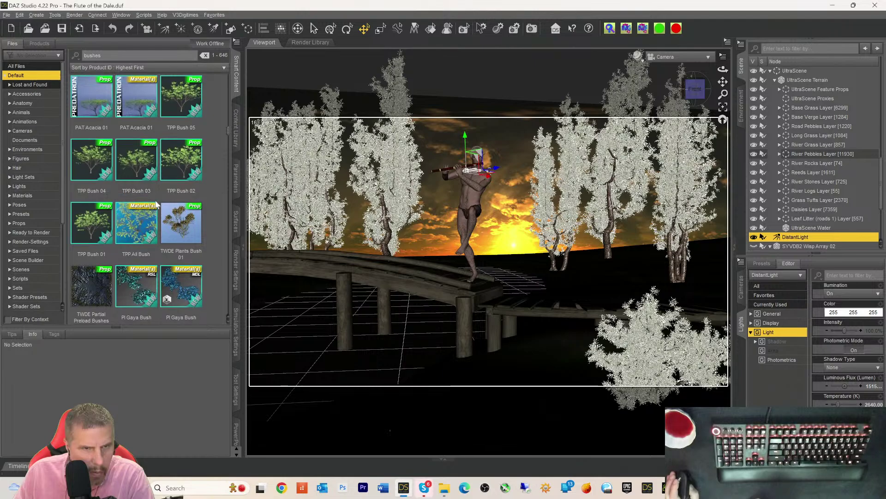
scroll(156, 204, "down", 8)
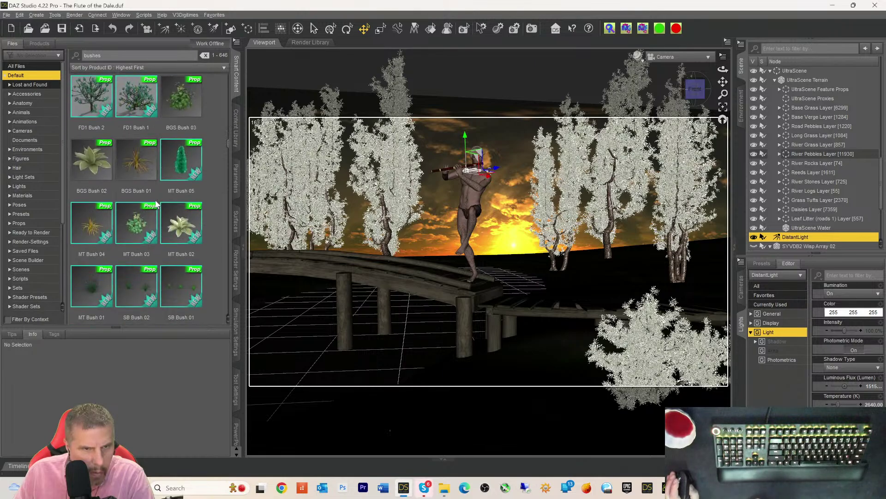
scroll(156, 204, "down", 8)
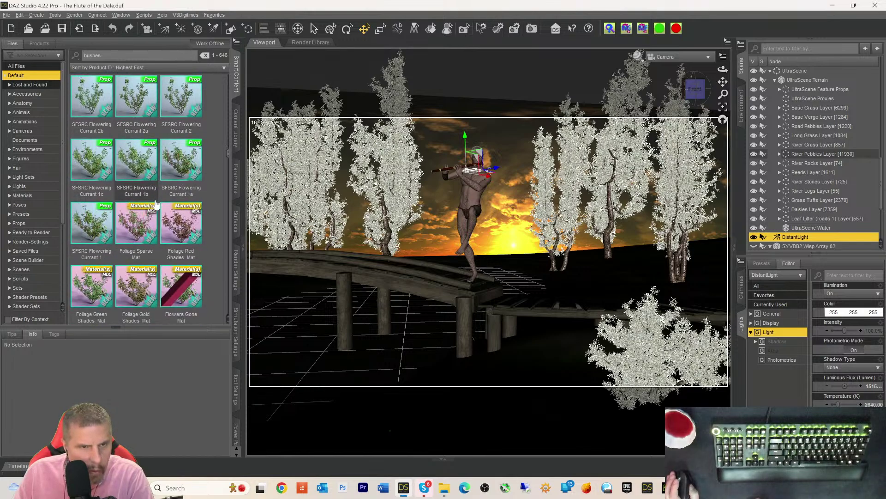
scroll(156, 204, "down", 8)
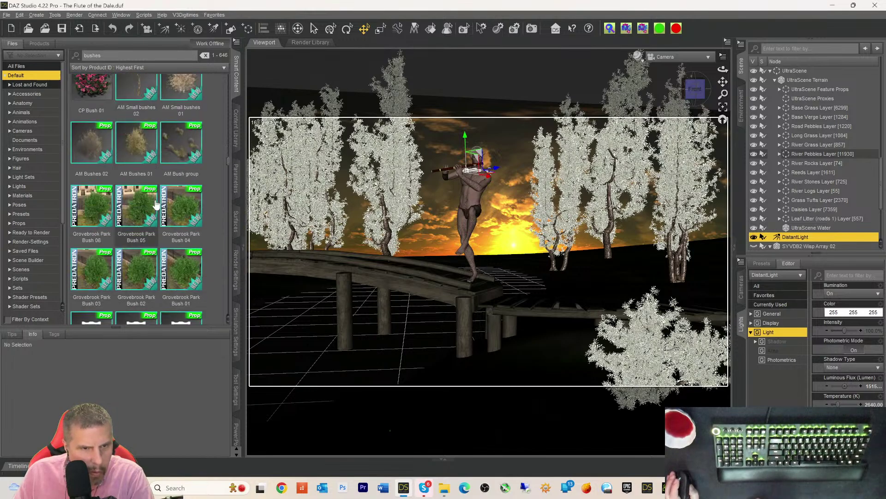
scroll(156, 204, "down", 2)
scroll(156, 204, "down", 8)
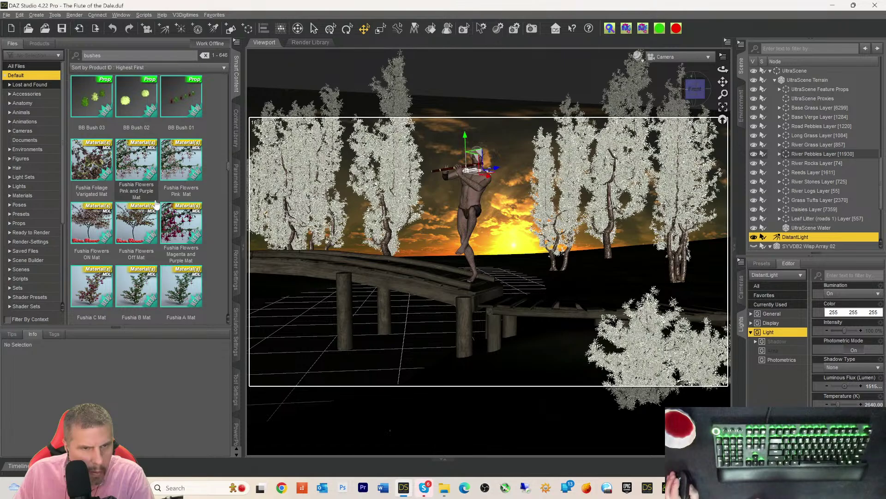
scroll(156, 204, "down", 6)
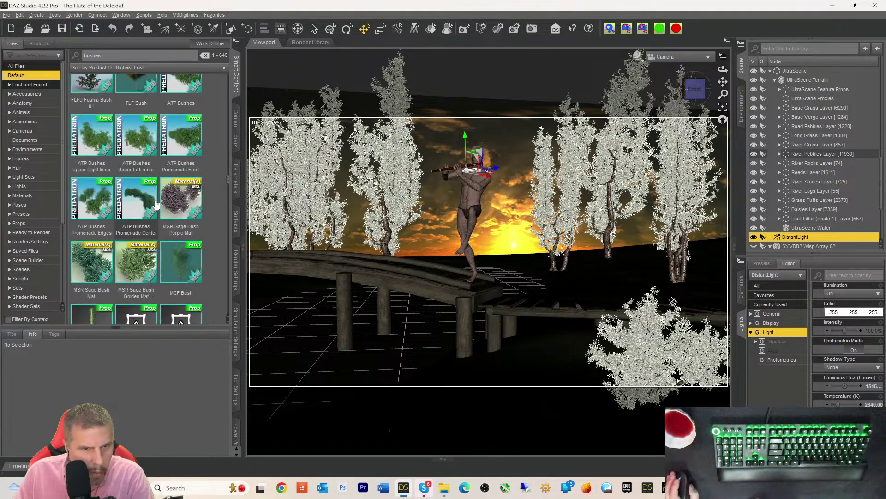
scroll(156, 204, "down", 3)
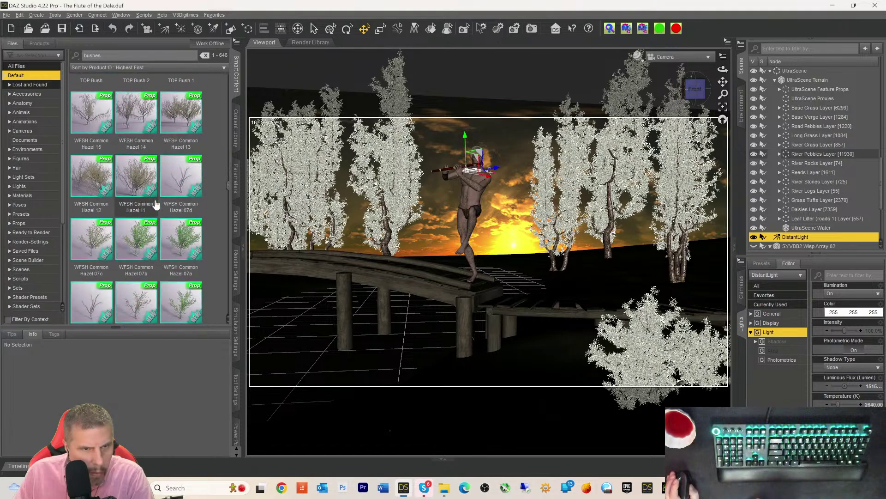
scroll(156, 204, "down", 2)
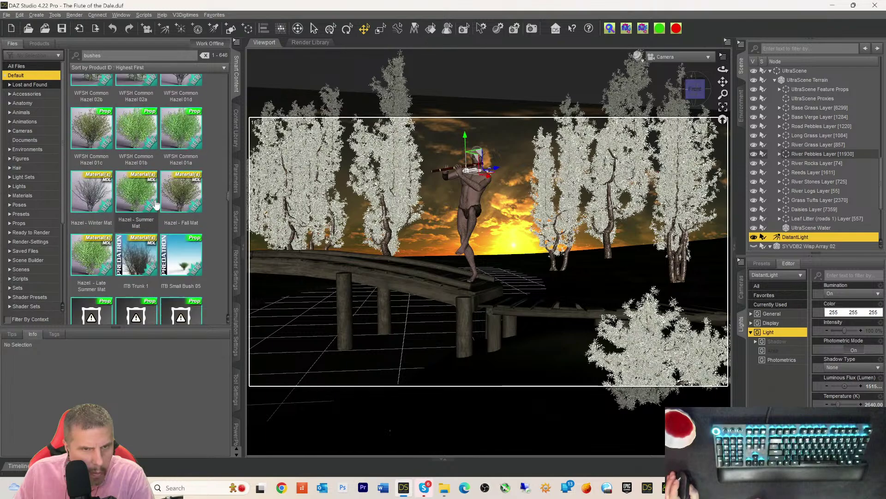
scroll(156, 204, "down", 4)
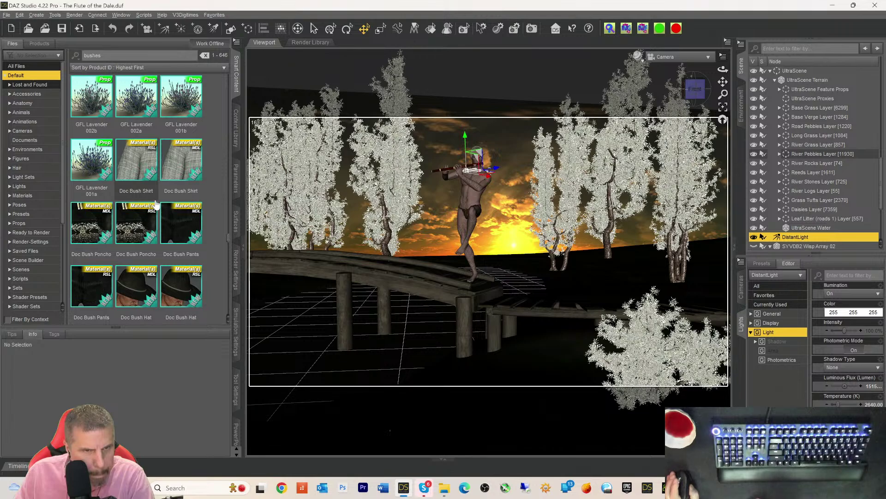
scroll(156, 205, "down", 3)
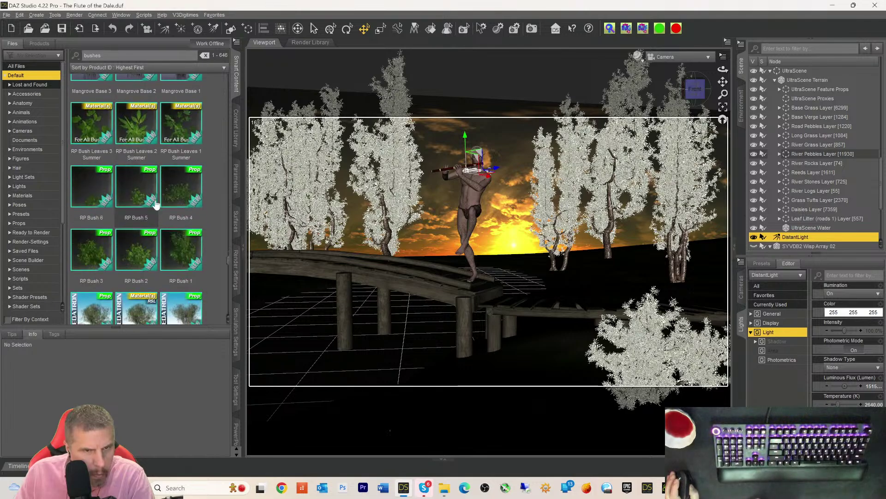
scroll(156, 204, "down", 3)
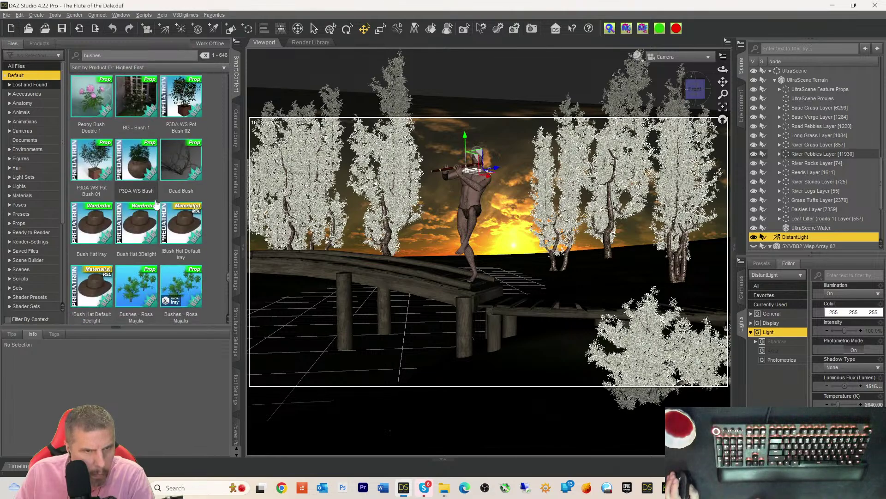
scroll(156, 205, "down", 3)
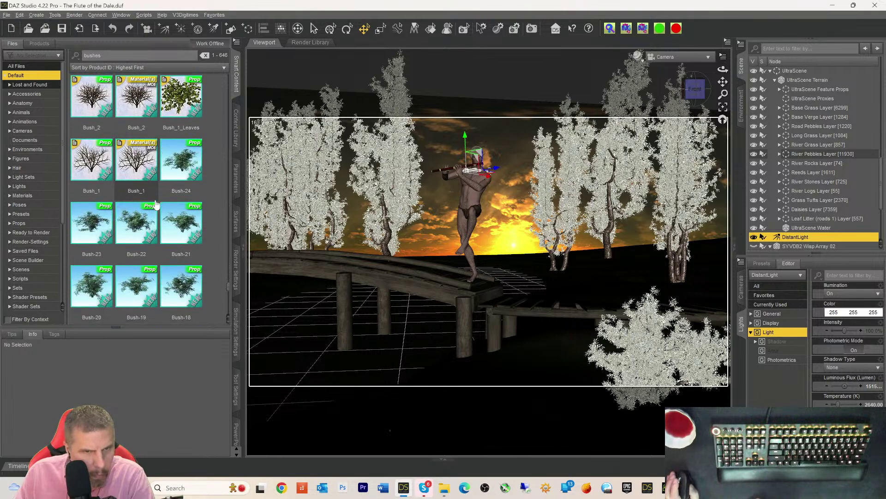
- Go back up the results from the Rosa Majalis bushes and preview the SP Big Bush with Flowers prop
scroll(156, 204, "up", 3)
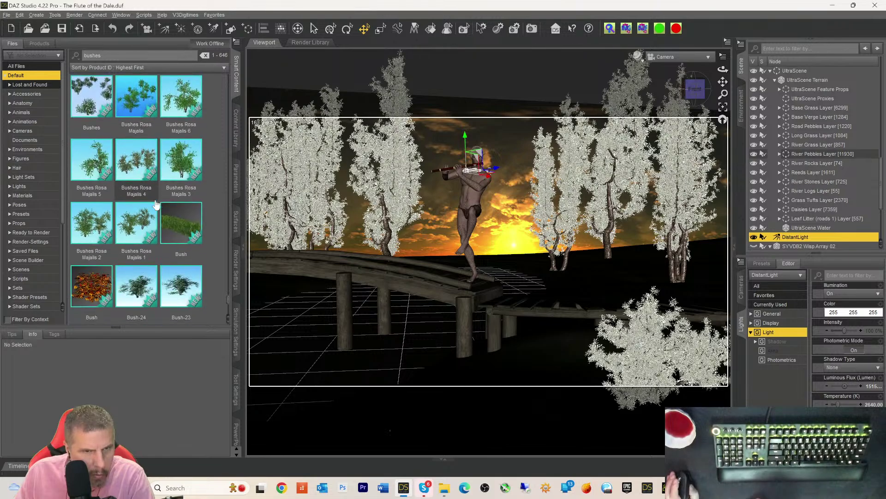
scroll(156, 205, "down", 1)
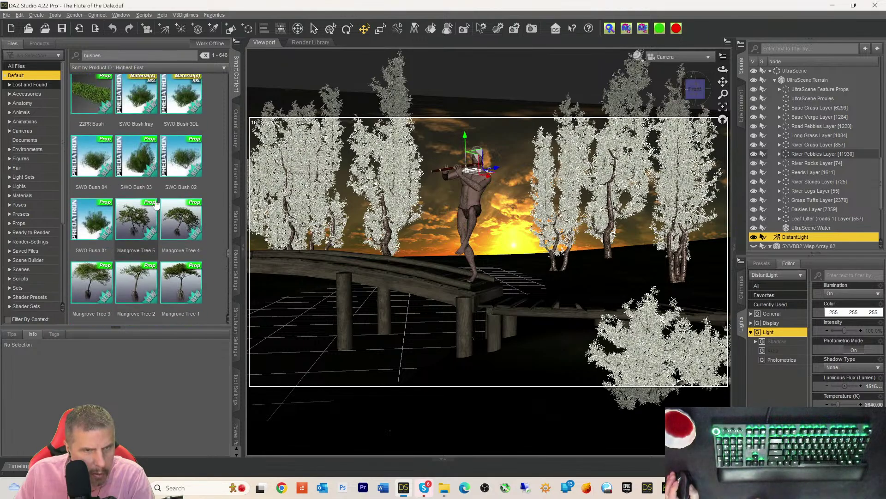
scroll(156, 204, "down", 5)
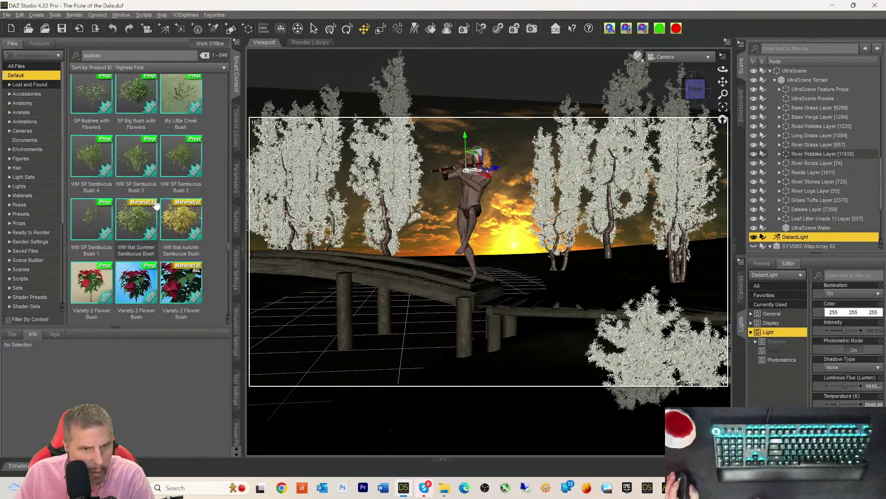
scroll(152, 209, "up", 3)
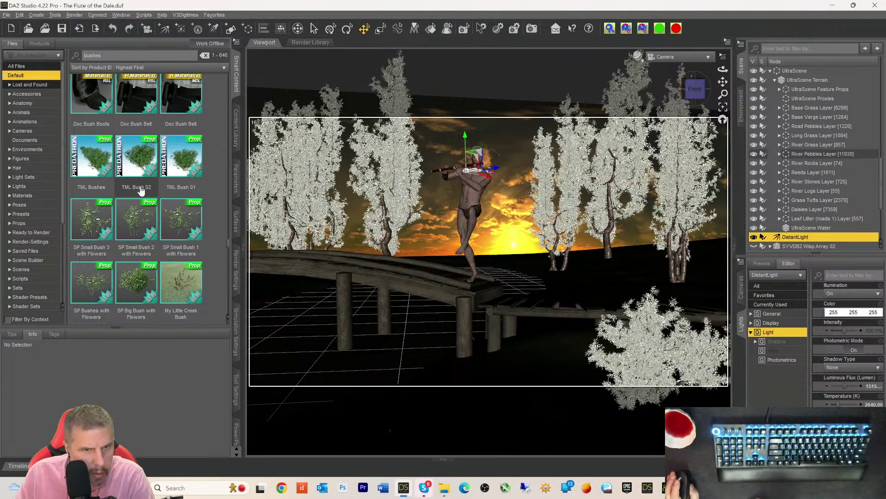
mouse_move(140, 283)
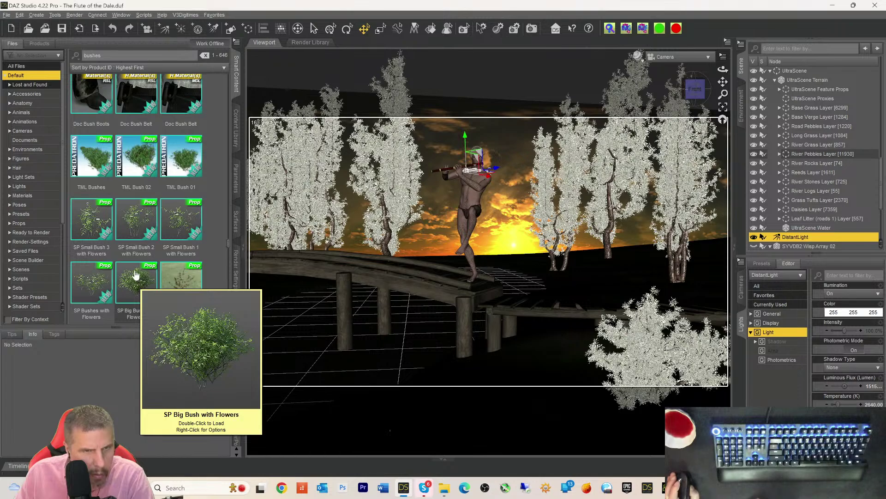
- Browse up and down through the "bushes" search results, comparing the bush props and groups for one that suits the scenery
scroll(135, 274, "down", 5)
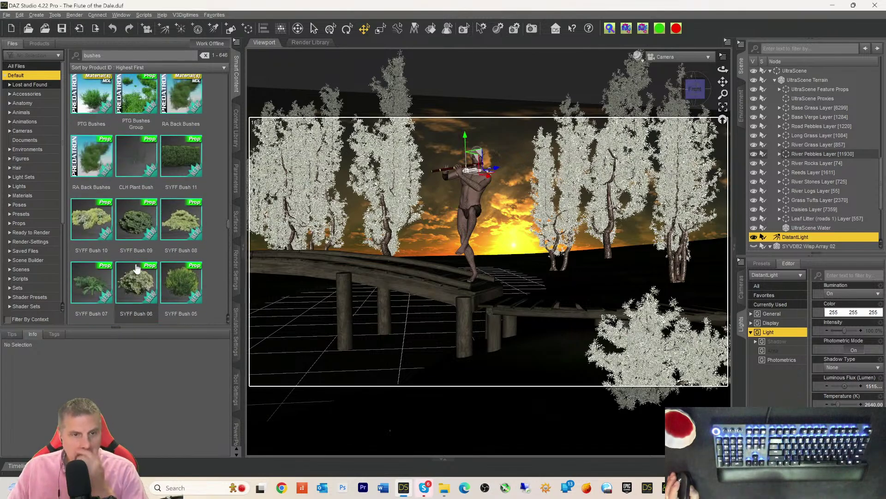
scroll(137, 268, "down", 10)
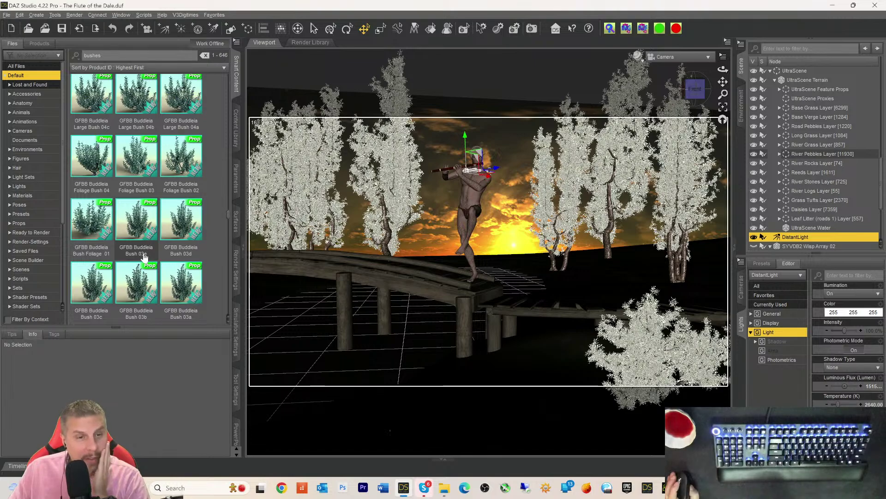
scroll(144, 257, "up", 3)
scroll(143, 255, "up", 5)
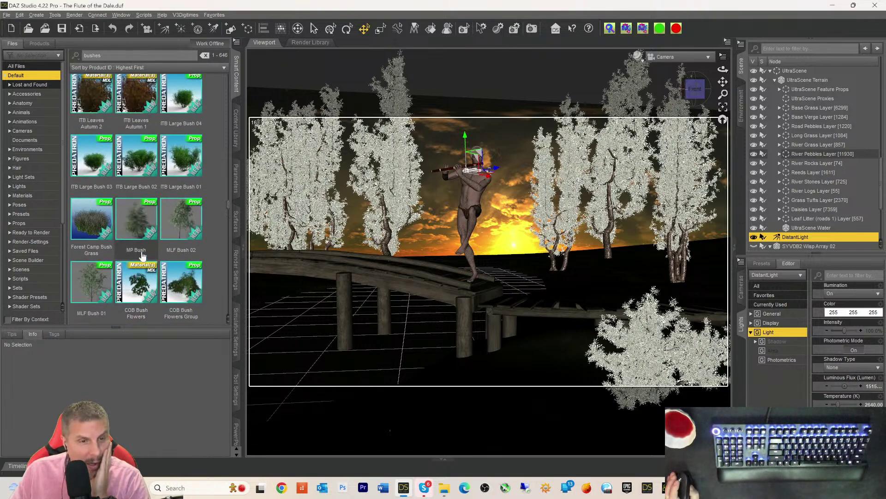
scroll(142, 257, "down", 4)
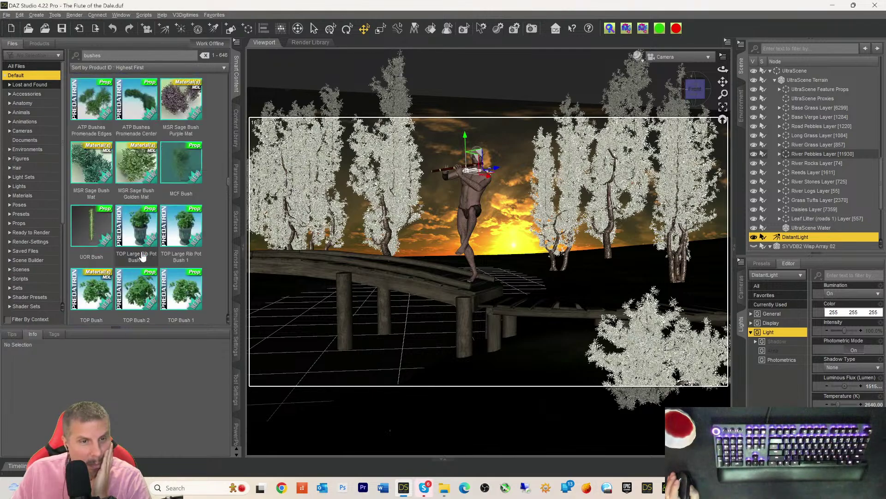
scroll(143, 255, "up", 3)
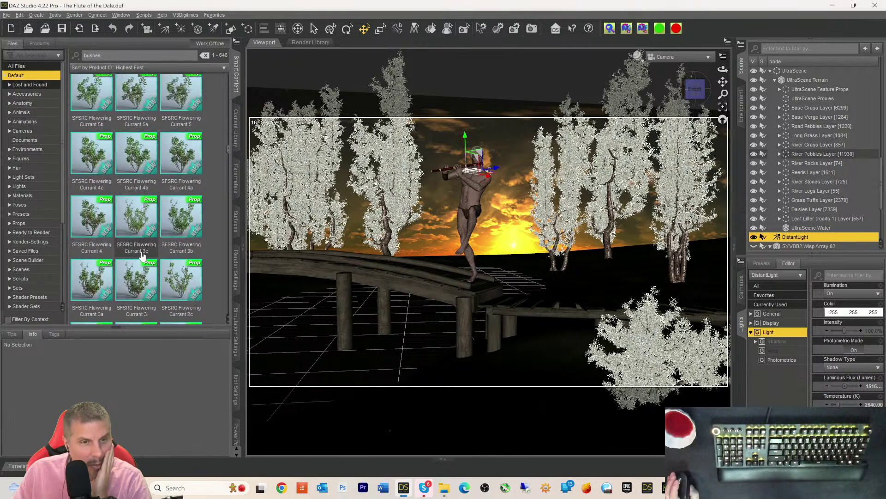
scroll(137, 255, "up", 10)
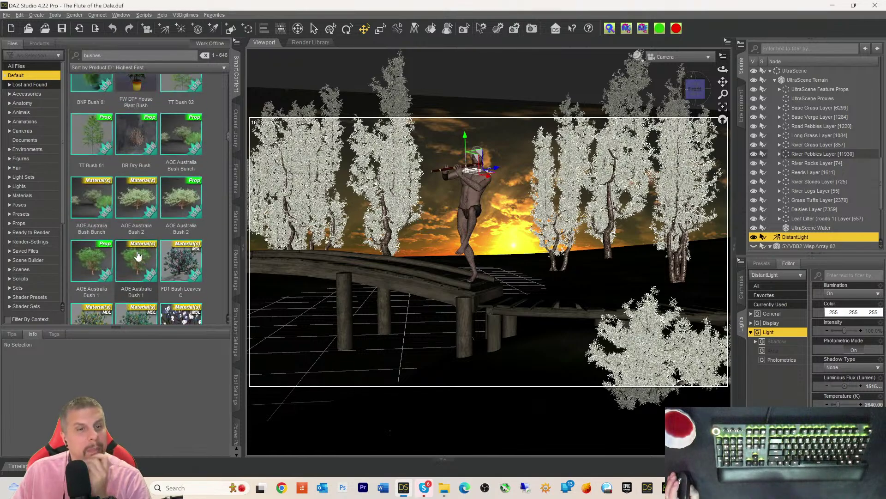
scroll(135, 252, "up", 3)
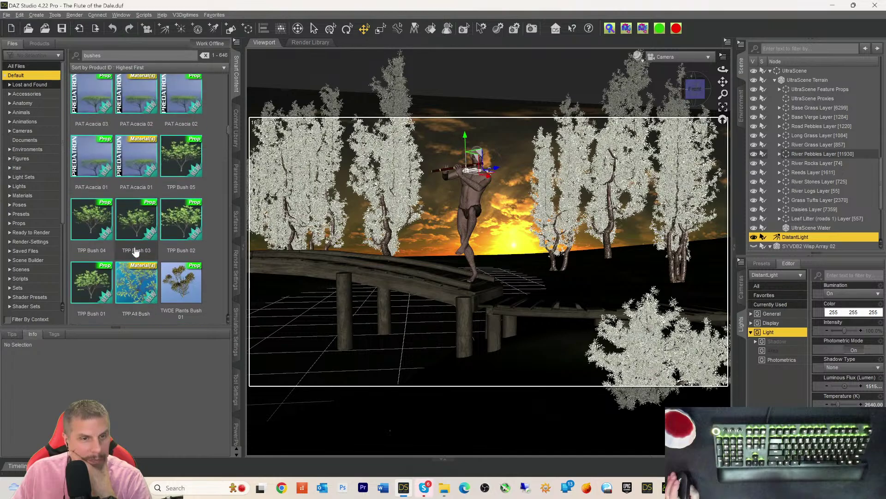
scroll(135, 252, "down", 3)
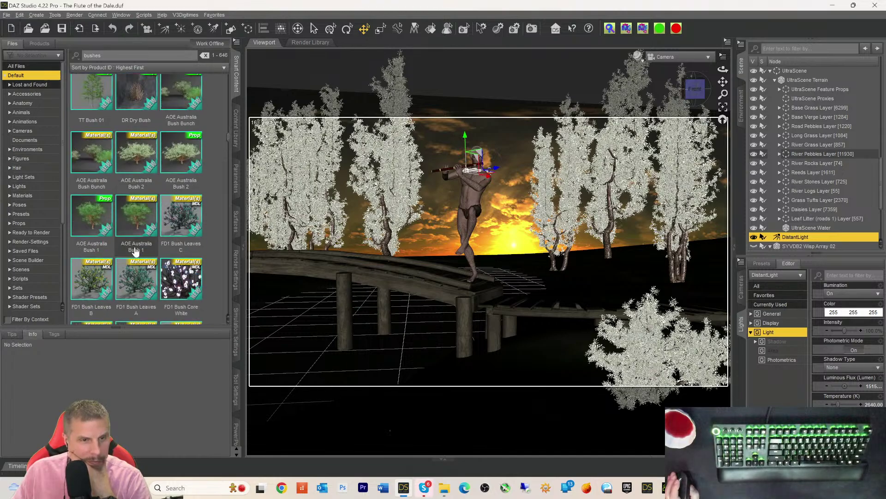
scroll(136, 252, "down", 2)
scroll(133, 208, "up", 3)
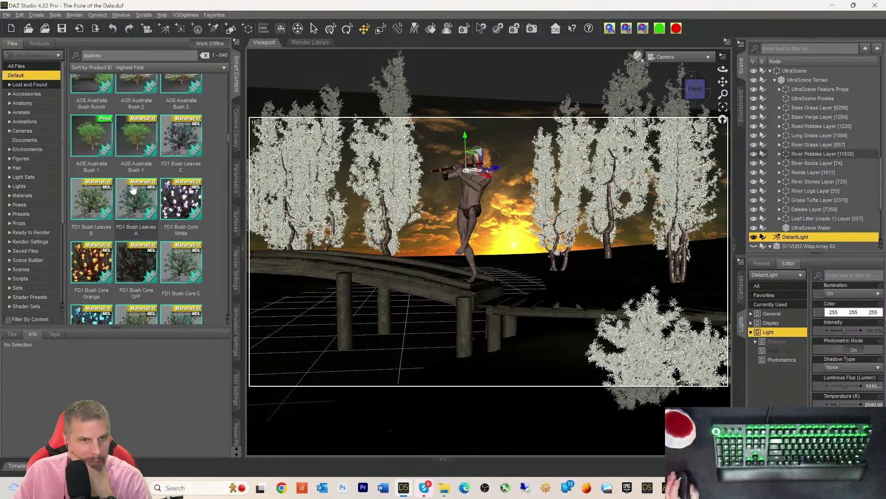
scroll(132, 192, "up", 5)
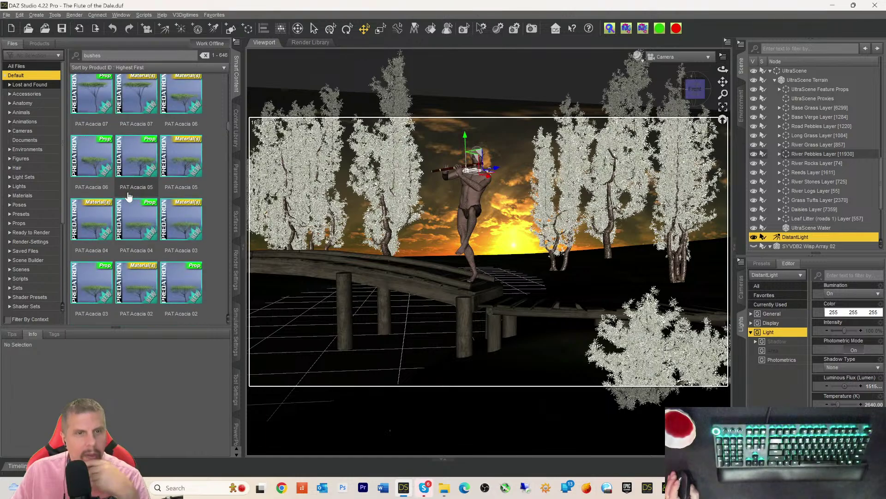
scroll(129, 196, "up", 5)
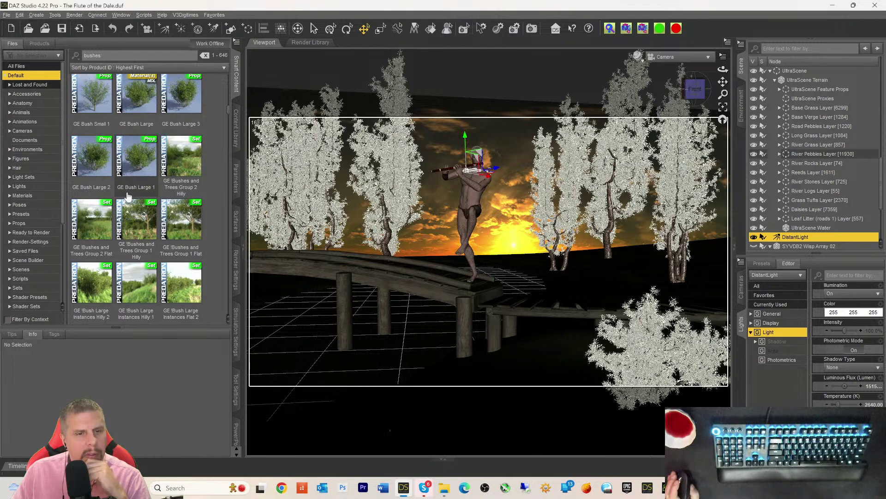
- Find the Predatron GE Bush props in the results and load GE Bush Large 3 into the scene
scroll(130, 196, "up", 4)
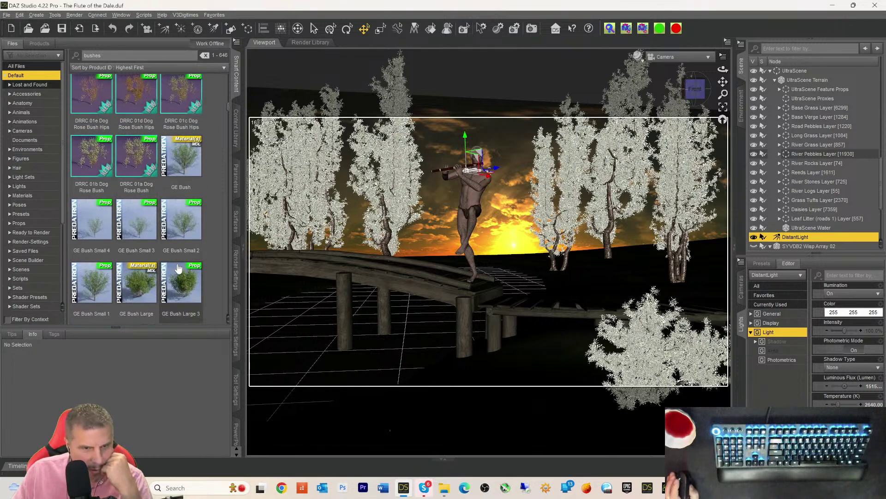
scroll(178, 268, "down", 4)
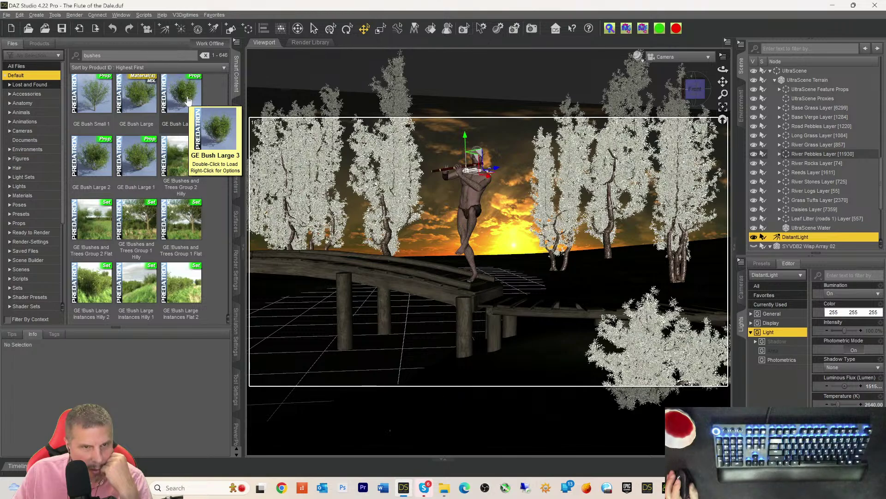
double_click(188, 101)
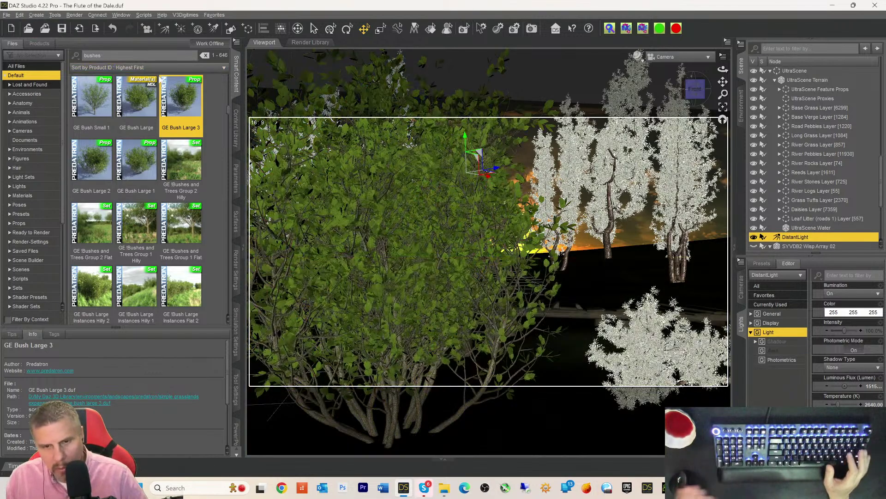
left_click(236, 179)
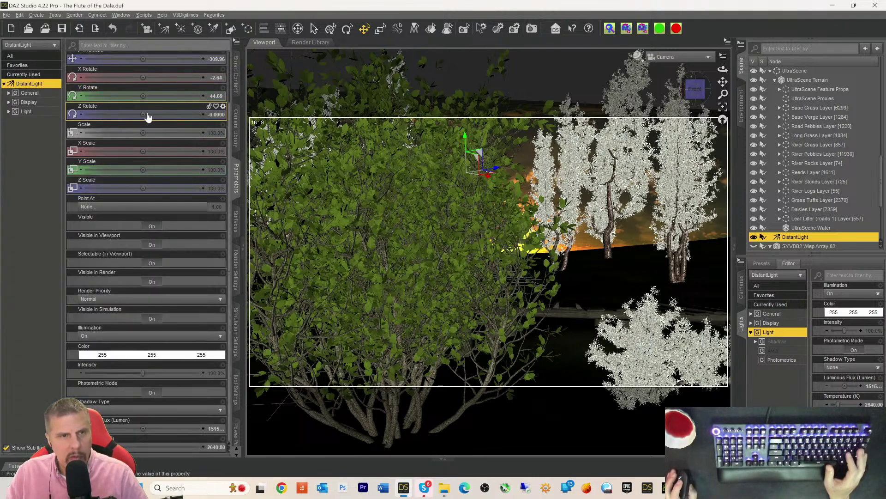
scroll(145, 87, "up", 3)
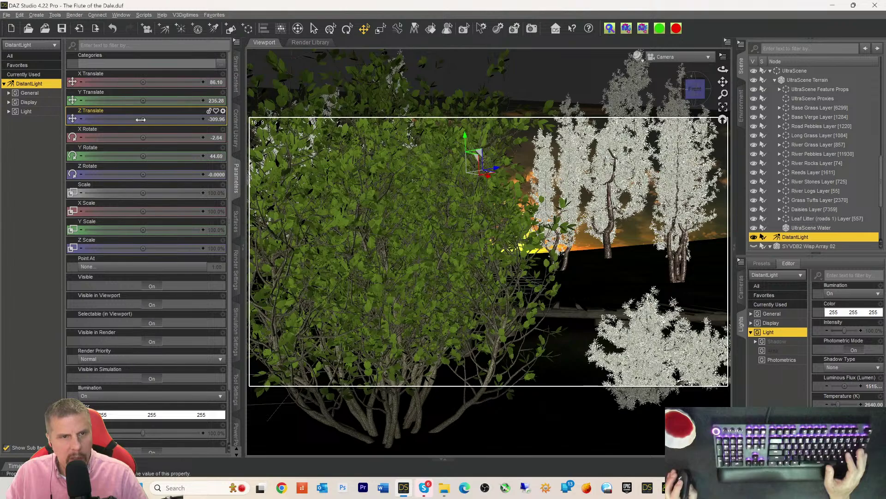
left_click_drag(121, 119, 116, 119)
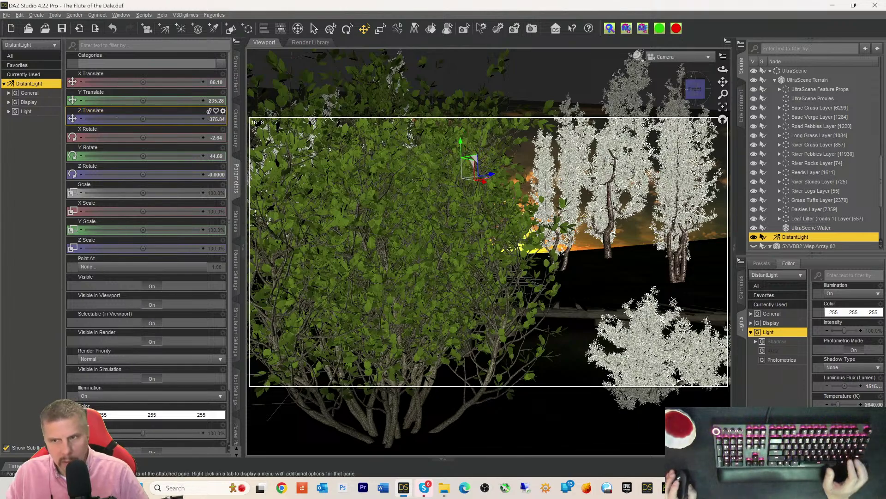
key("ctrl+z")
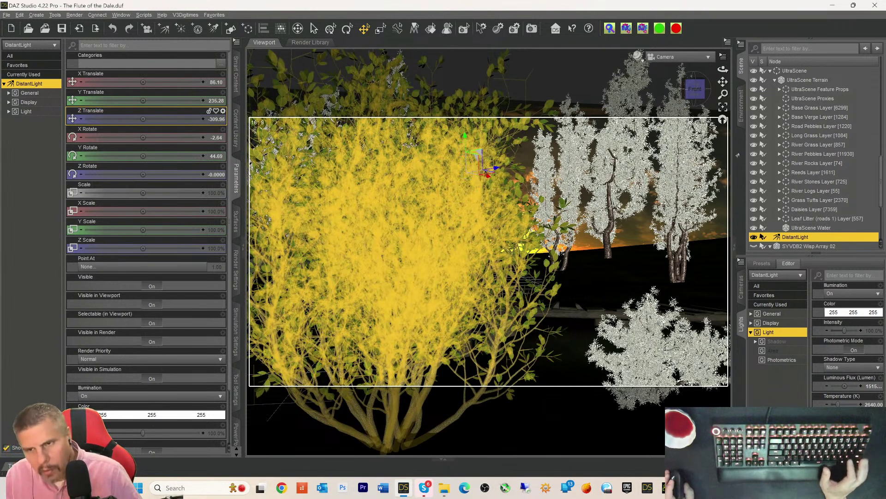
- Try pushing the loaded GE Bush Large 03 back along Z to about -1570, then undo the moves
scroll(808, 213, "down", 4)
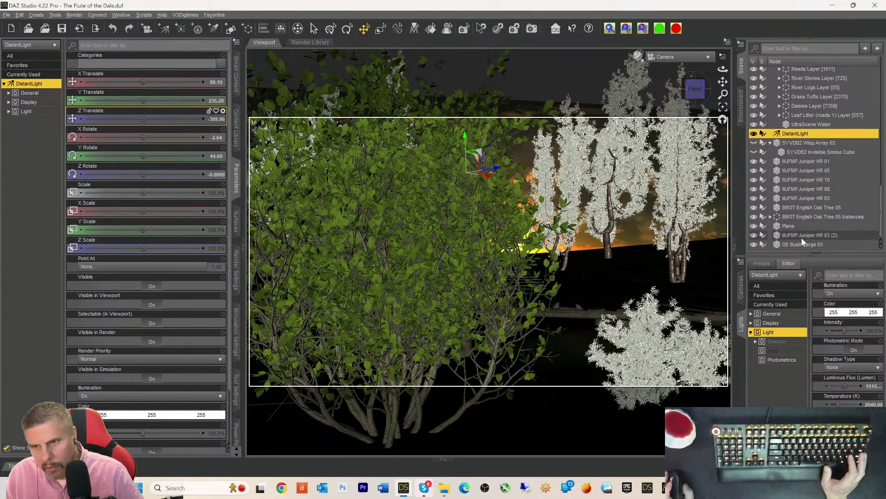
left_click(799, 243)
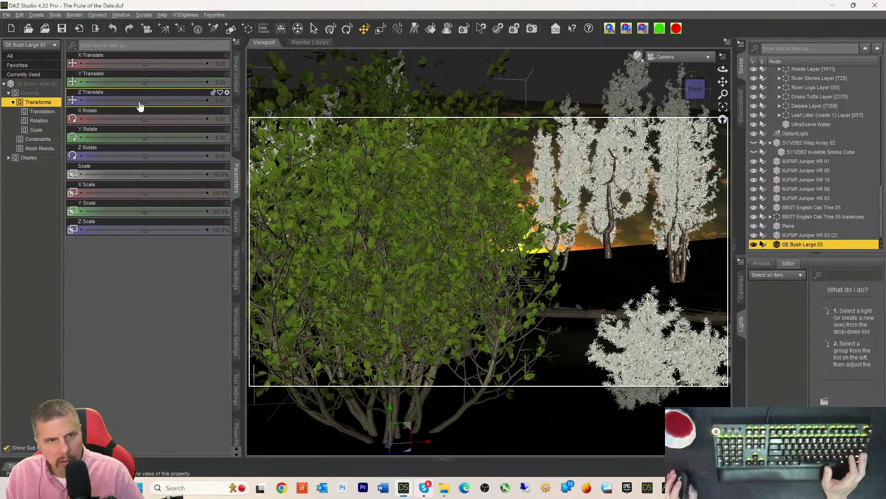
left_click_drag(140, 103, 101, 102)
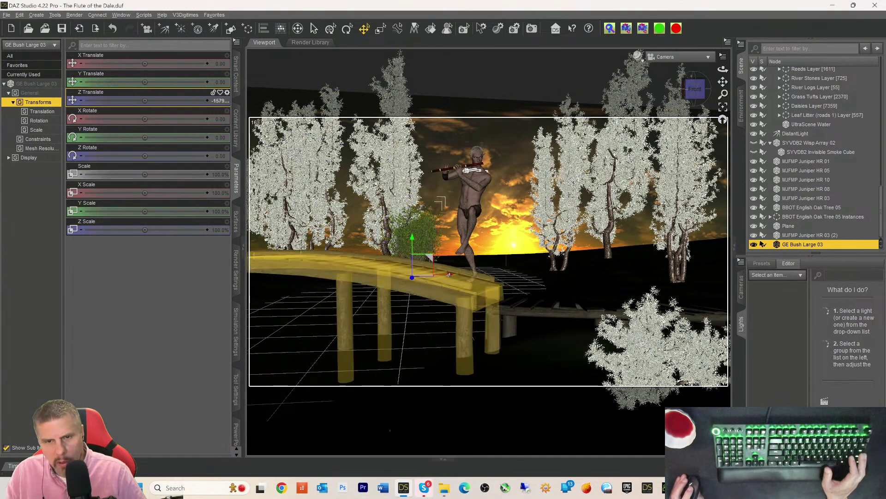
left_click(449, 274)
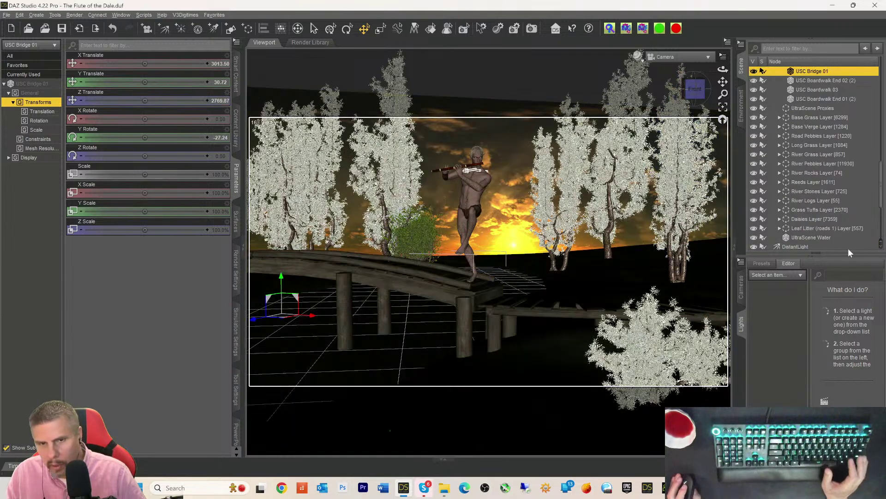
key("ctrl+z")
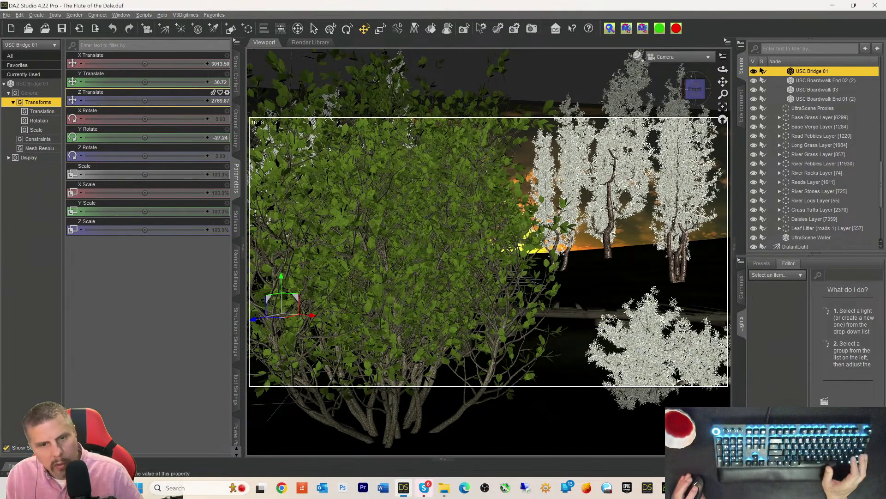
left_click_drag(141, 100, 146, 99)
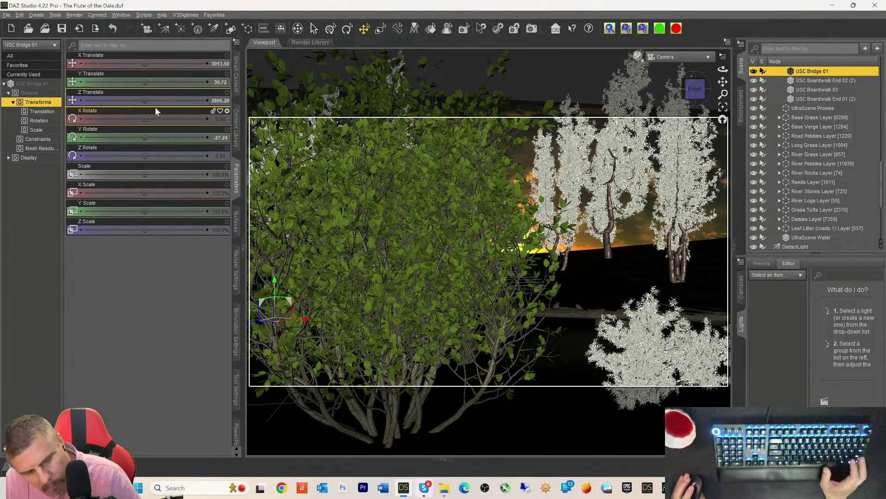
key("ctrl+z")
- Move GE Bush Large 03 behind the boardwalk, to about 616 on X and about -1191 on Z
scroll(789, 220, "down", 4)
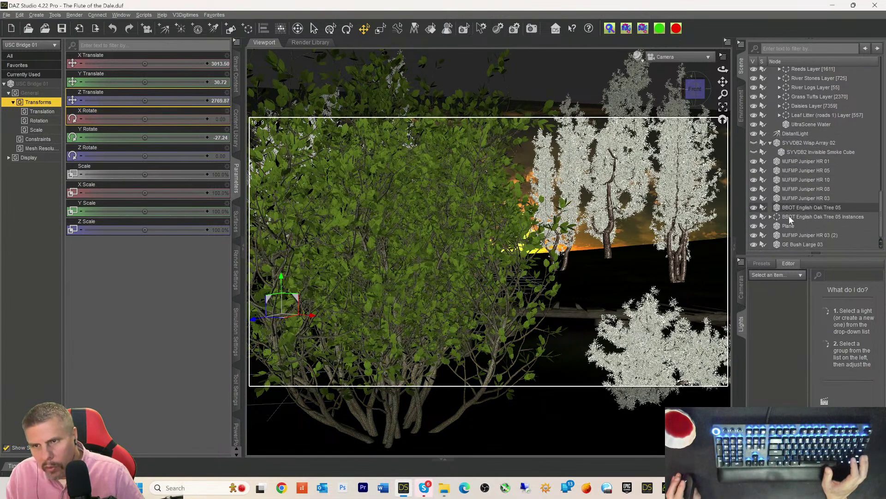
left_click(790, 244)
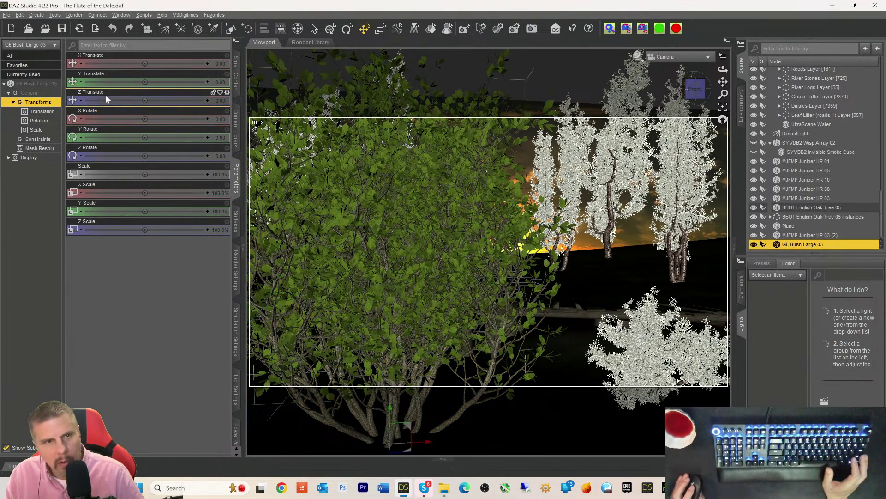
left_click_drag(141, 101, 101, 101)
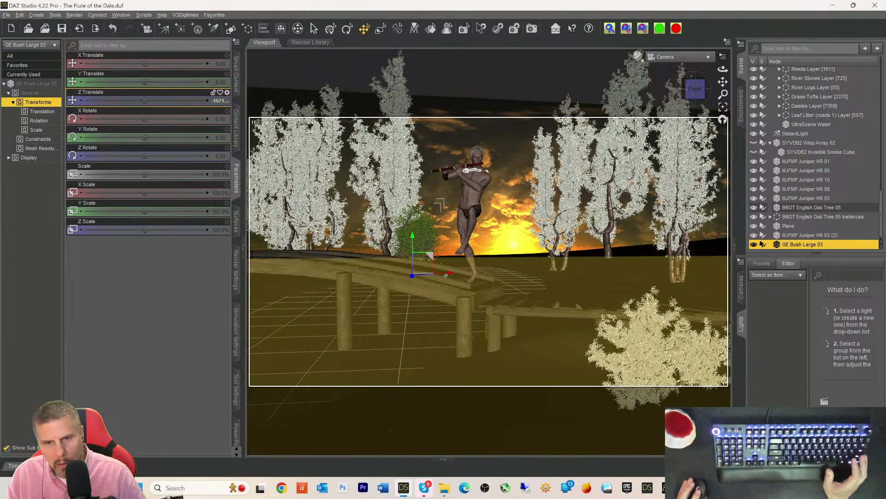
left_click_drag(446, 276, 589, 311)
left_click_drag(594, 281, 615, 286)
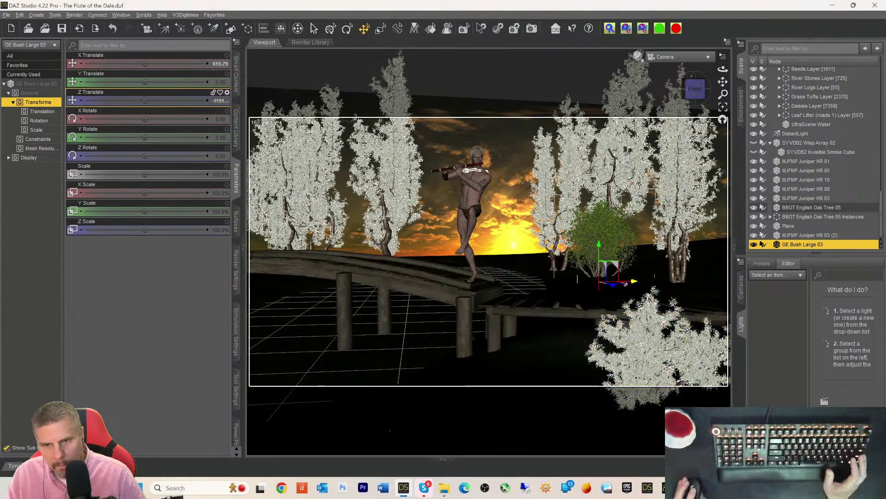
- Scale GE Bush Large 03 down to 39.2% and shift it toward the flute player, to about 414 on X
left_click_drag(626, 284, 605, 291)
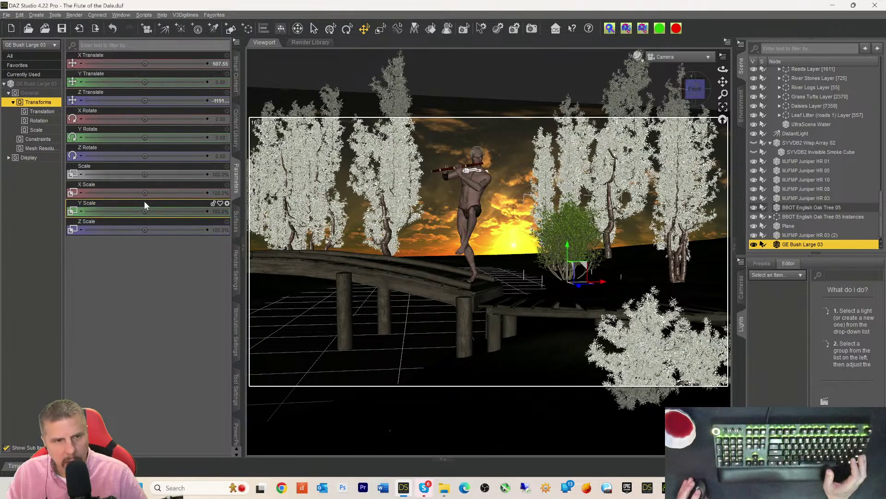
left_click_drag(145, 174, 115, 174)
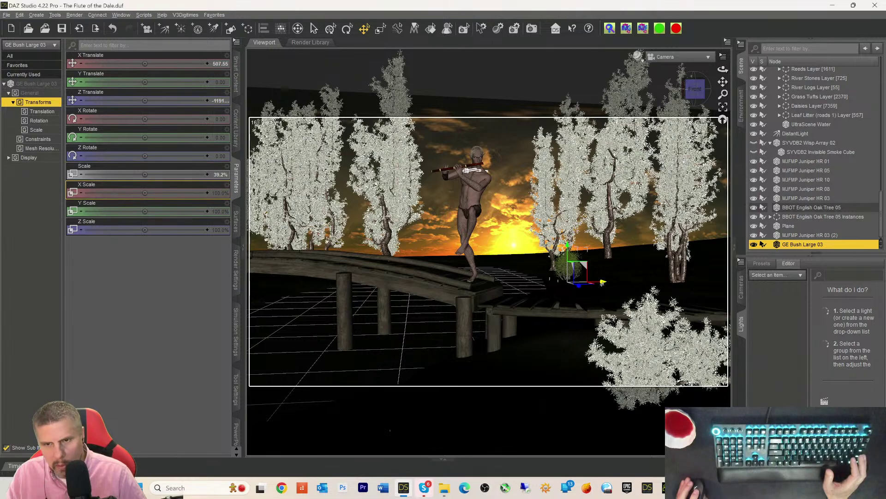
left_click_drag(603, 283, 576, 290)
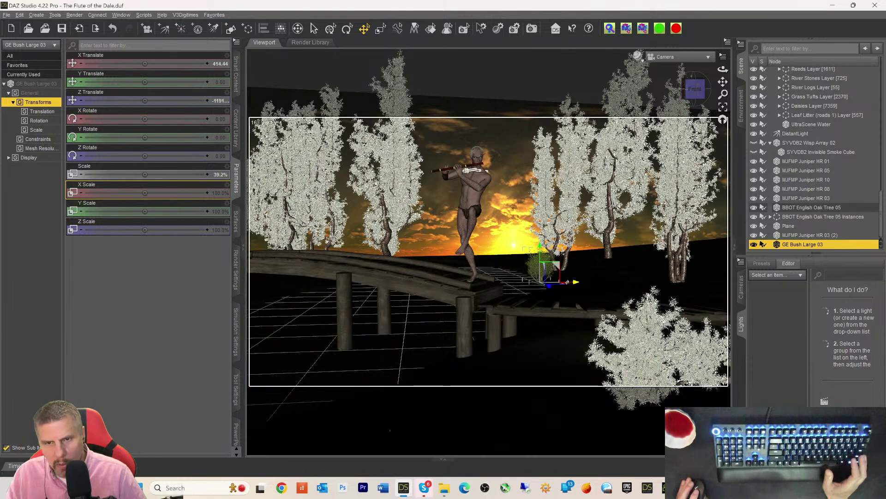
- Duplicate the scaled bush with its node hierarchy and move one of the two bushes to about 707 on X
left_click(19, 15)
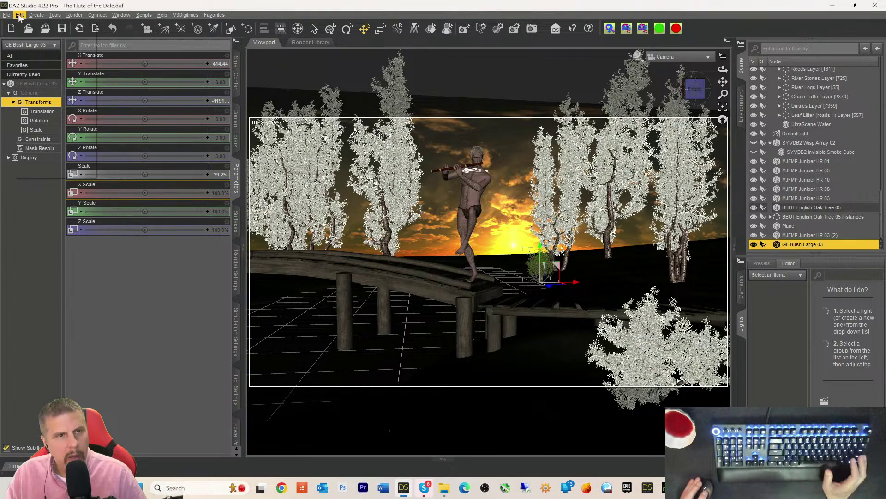
mouse_move(37, 67)
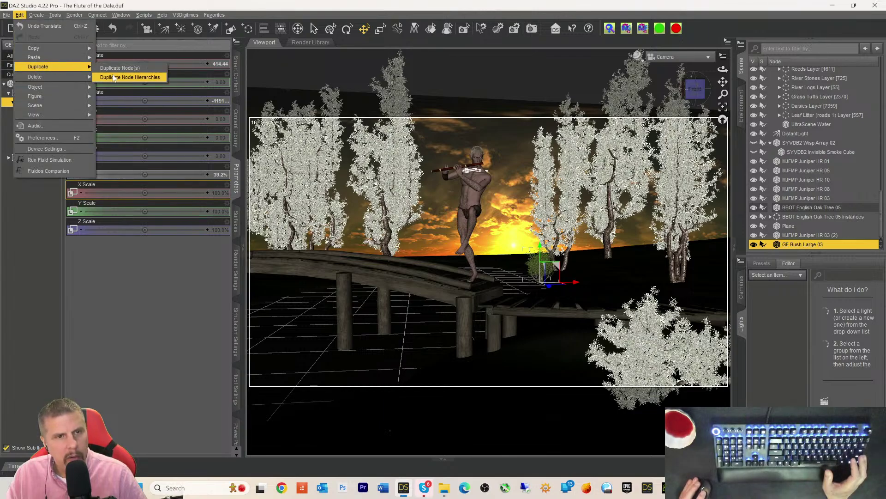
left_click(113, 77)
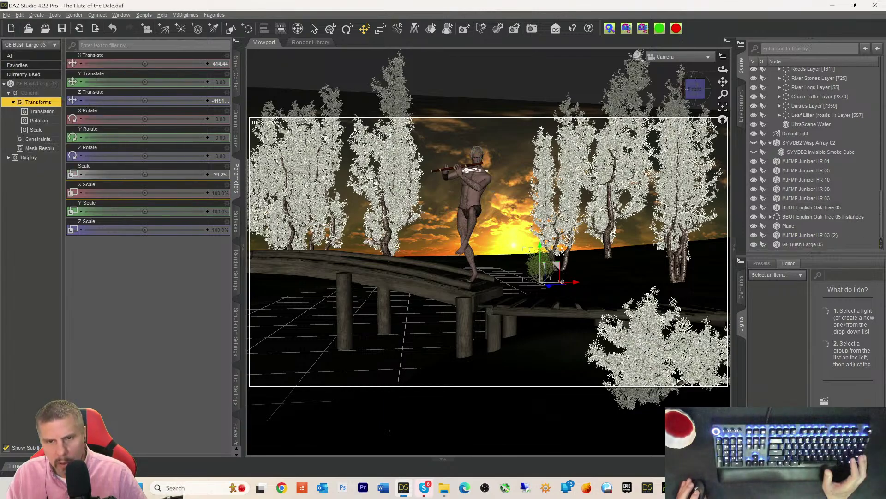
left_click_drag(562, 282, 657, 275)
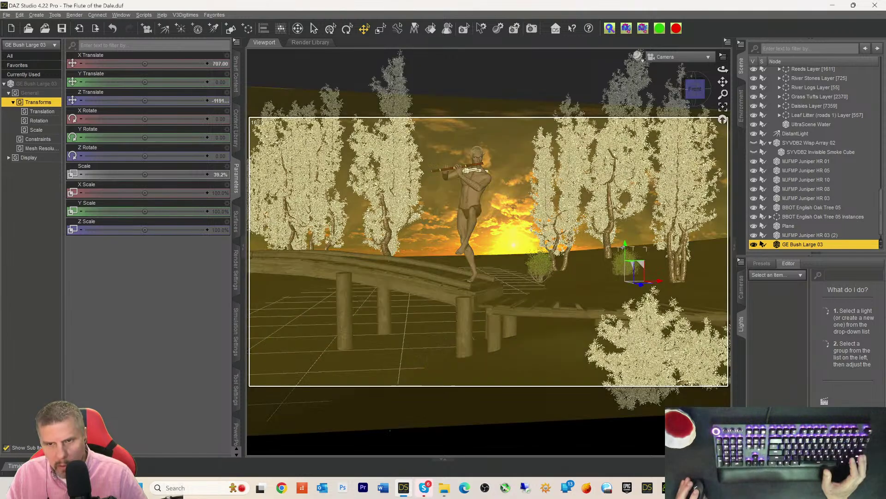
- Move GE Bush Large 03 farther back among the trees, to about 1048 on X, 24.7 on Y and -1929 on Z
left_click_drag(625, 233, 625, 236)
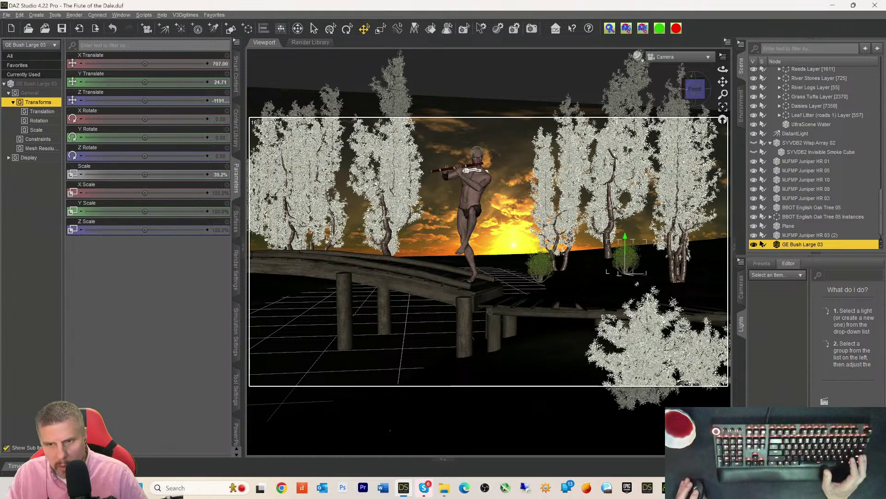
mouse_move(641, 277)
left_mouse_down()
mouse_move(599, 272)
mouse_move(656, 266)
mouse_move(648, 271)
left_mouse_up()
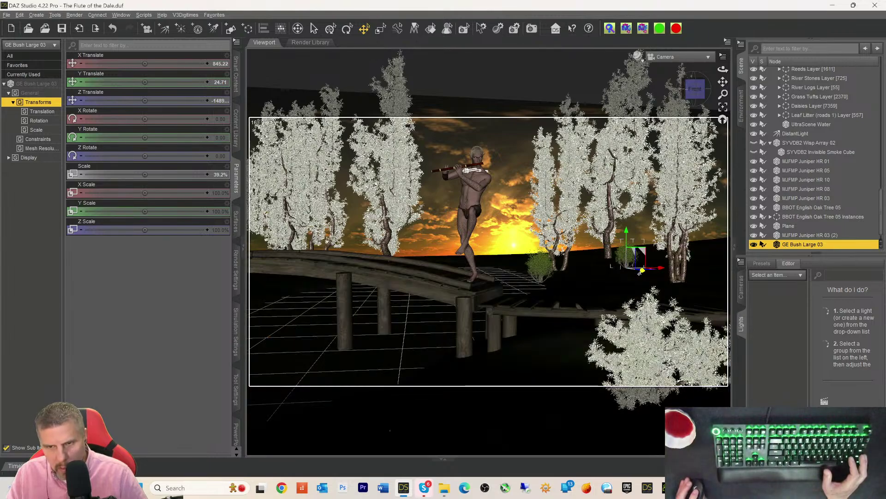
left_click_drag(637, 272, 663, 262)
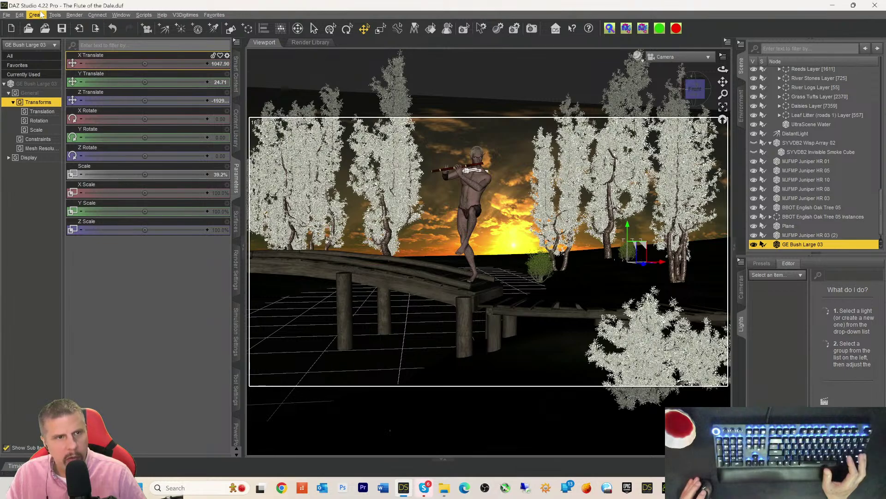
- Duplicate the bush's node hierarchy and place GE Bush Large 03 at about 809 on X, 18.4 on Y and -872 on Z
left_click(20, 15)
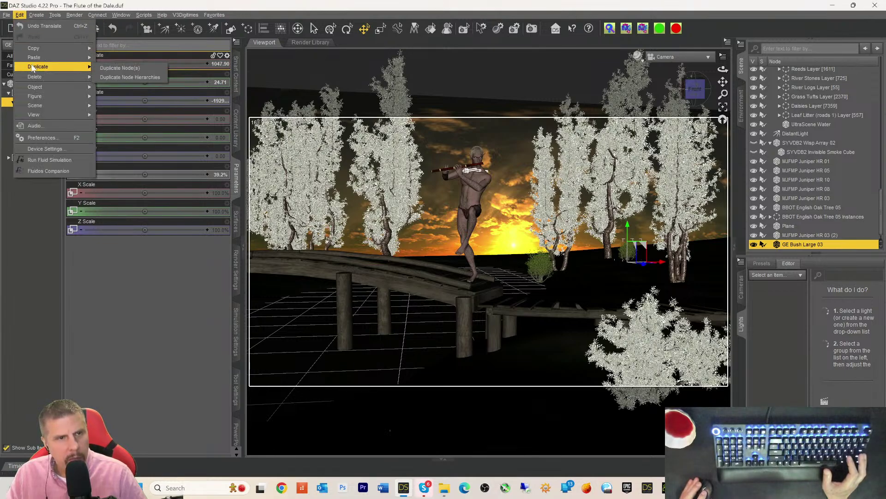
mouse_move(69, 66)
left_click(123, 76)
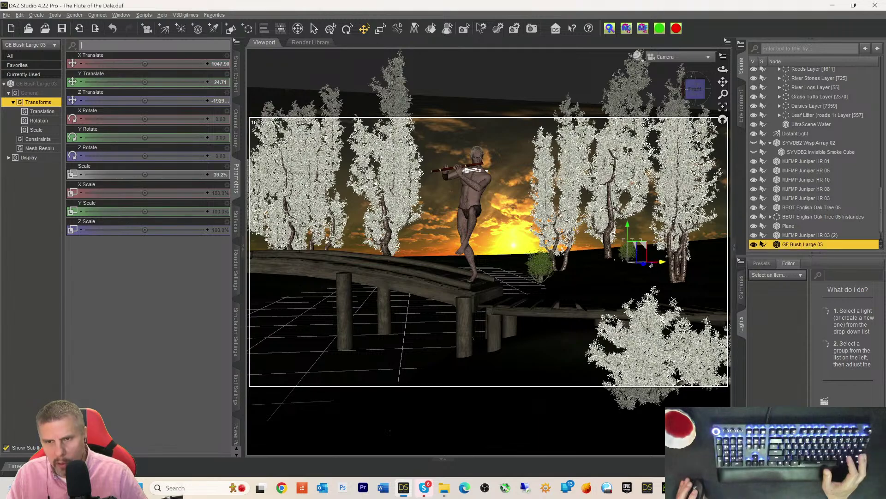
left_click_drag(644, 264, 720, 307)
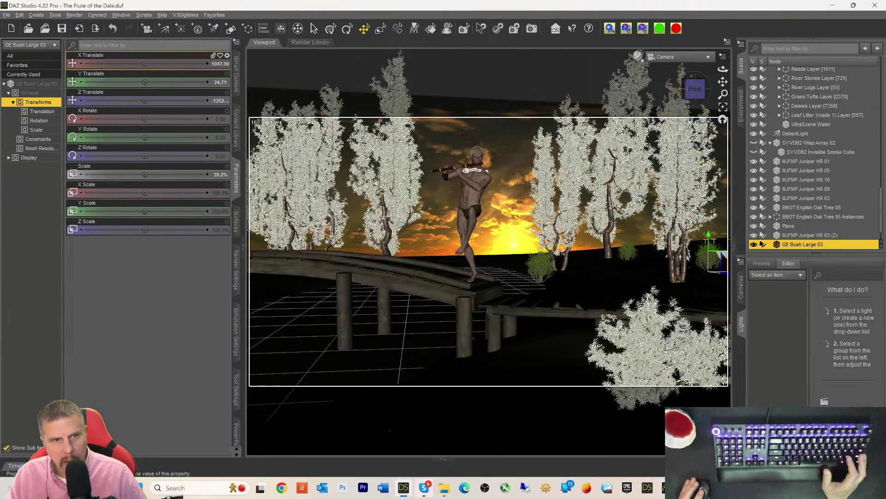
left_click_drag(147, 64, 115, 65)
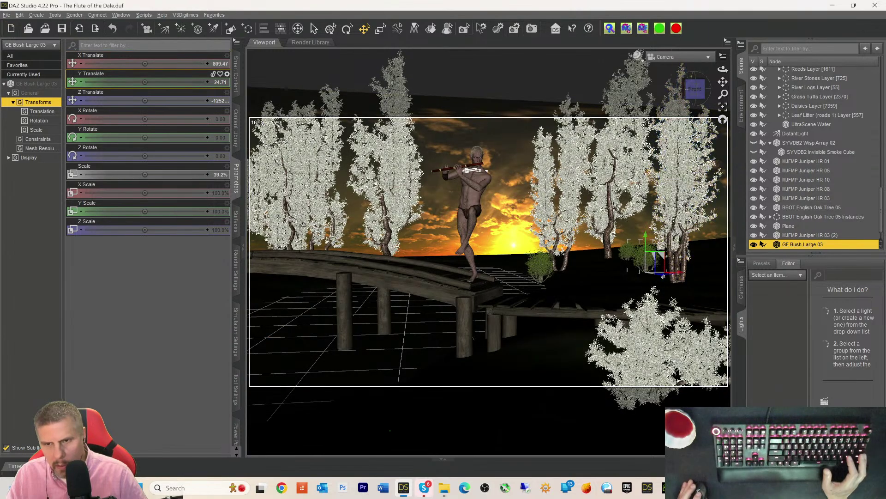
left_click_drag(663, 276, 739, 278)
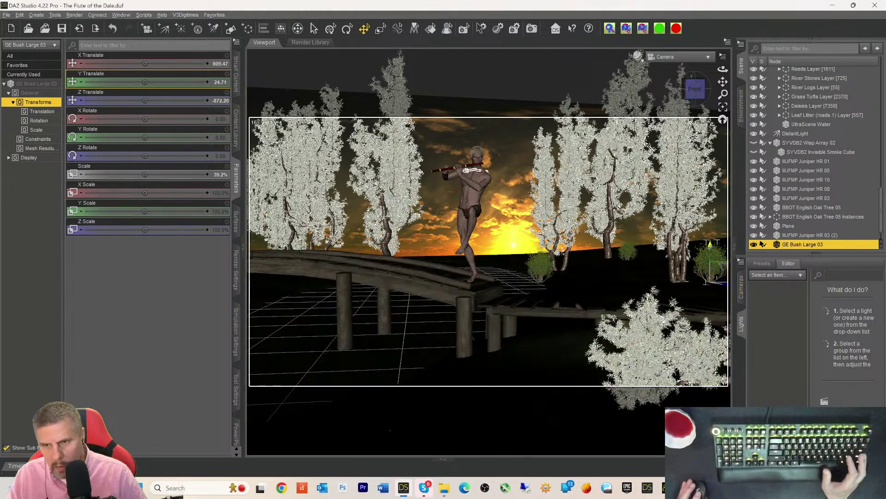
left_click_drag(711, 246, 710, 247)
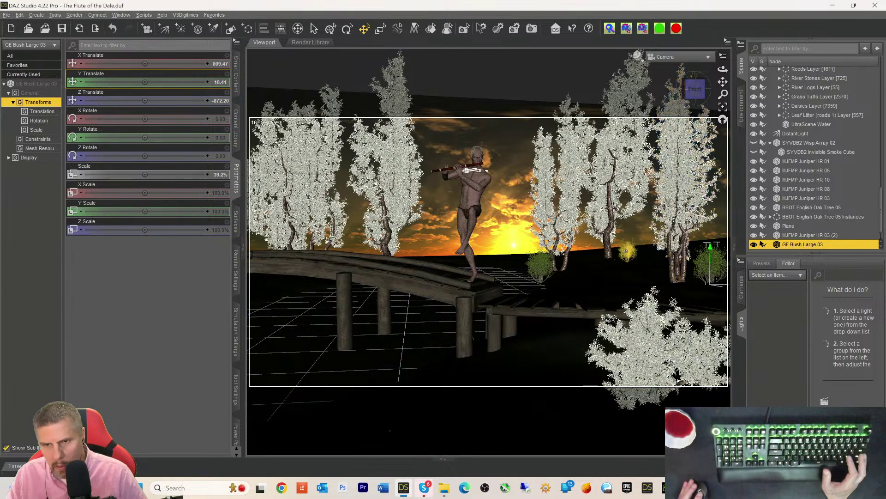
- Adjust the position of GE Bush Large 03 (3) to about 1033 on X and 31.6 on Y
left_click(628, 252)
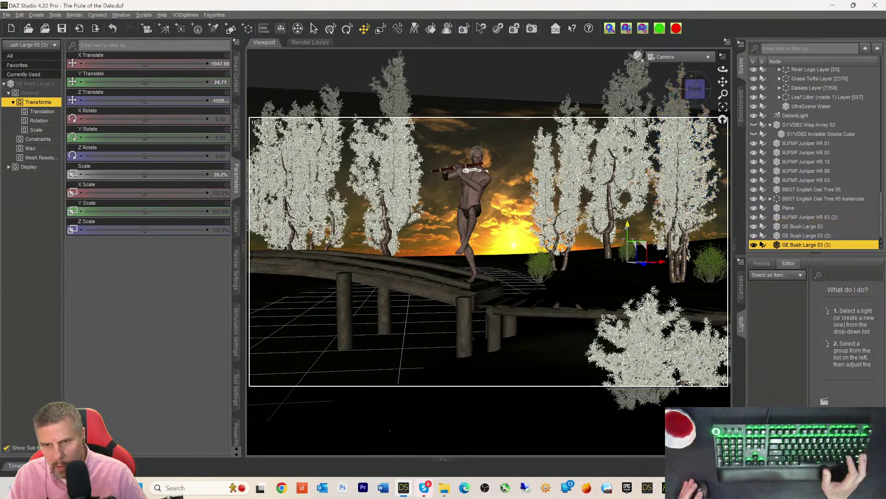
left_click_drag(628, 225, 627, 223)
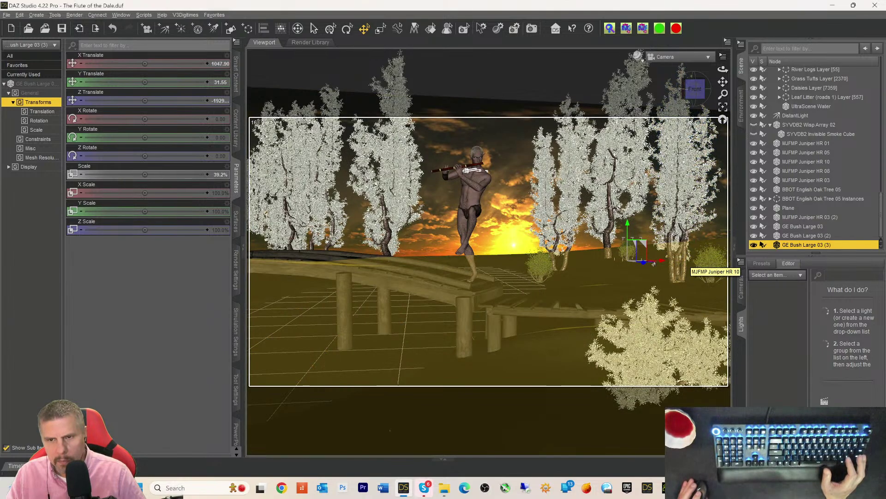
left_click_drag(658, 260, 651, 260)
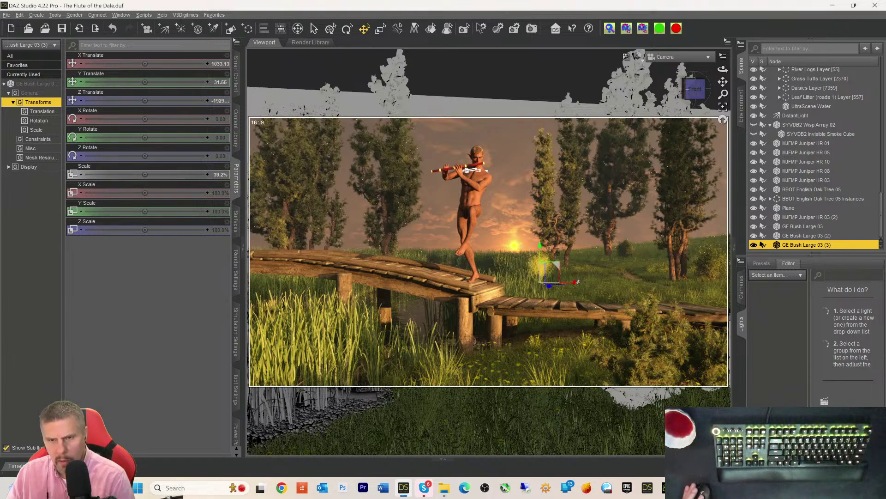
- Shift GE Bush Large 03 (2) away from the flute player, to about 552 on X
left_click(574, 284)
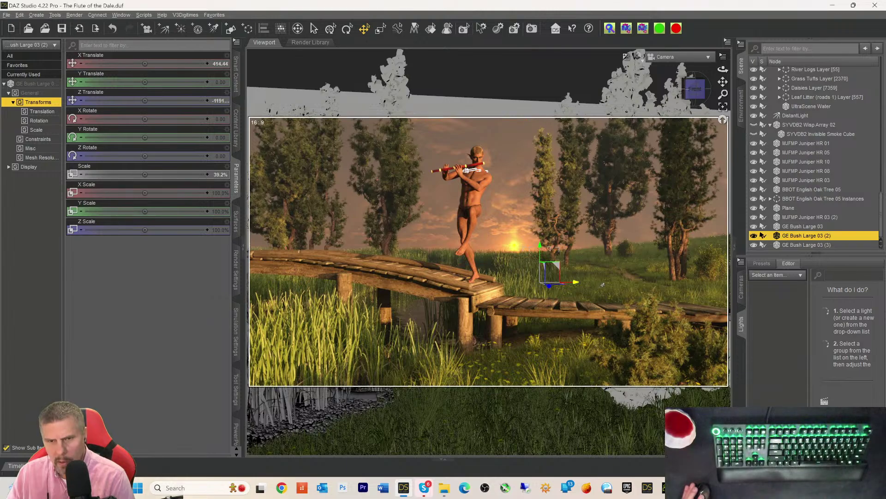
left_click_drag(576, 281, 604, 281)
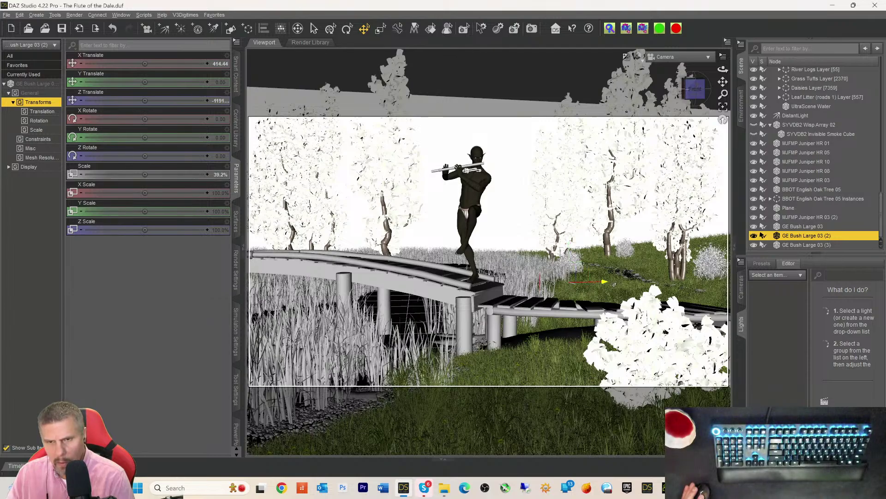
left_click_drag(604, 282, 614, 281)
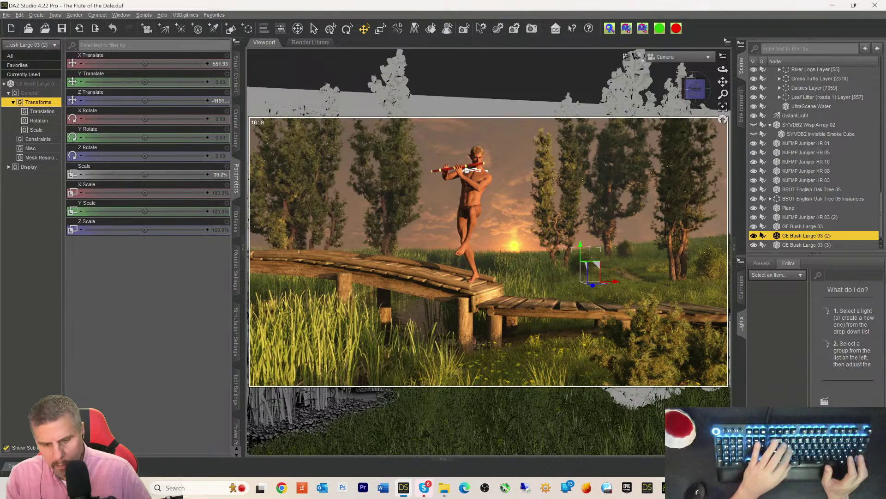
- Leave the rendered preview, enlarge GE Bush Large 03 (3) to 54.3% and shift it to about 1018 on X
key("ctrl+9")
left_click(632, 252)
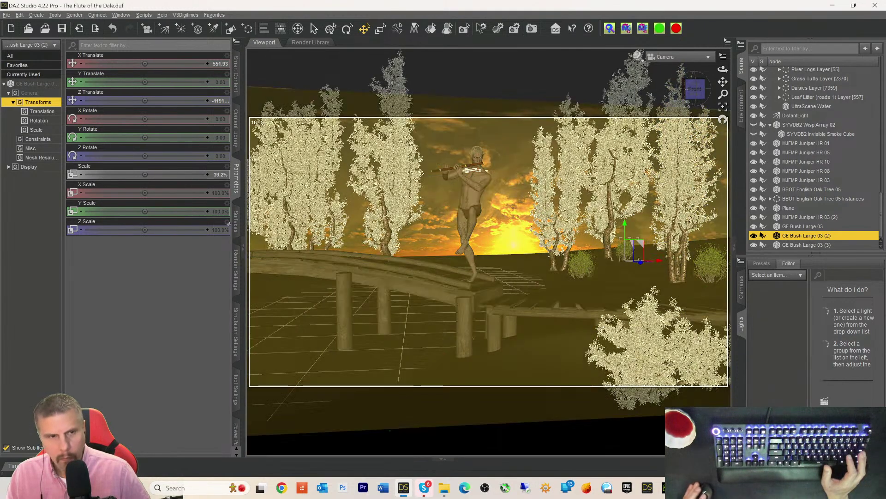
left_click_drag(144, 173, 167, 173)
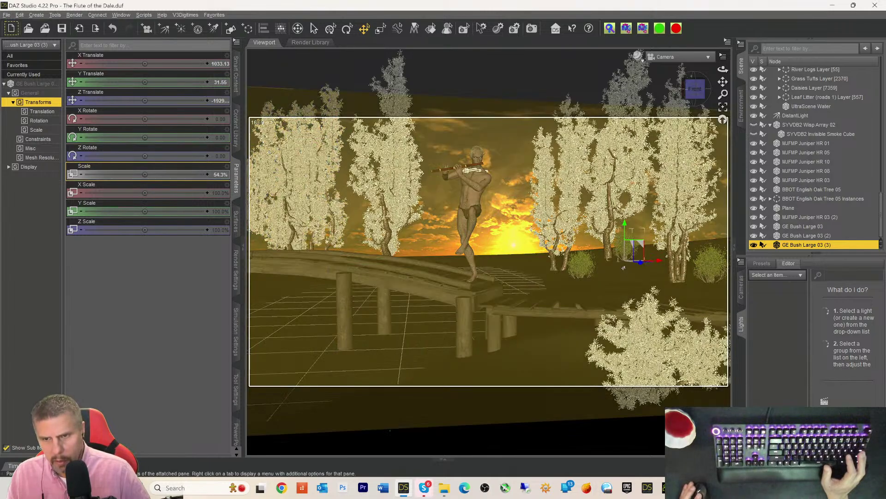
left_click_drag(659, 261, 656, 261)
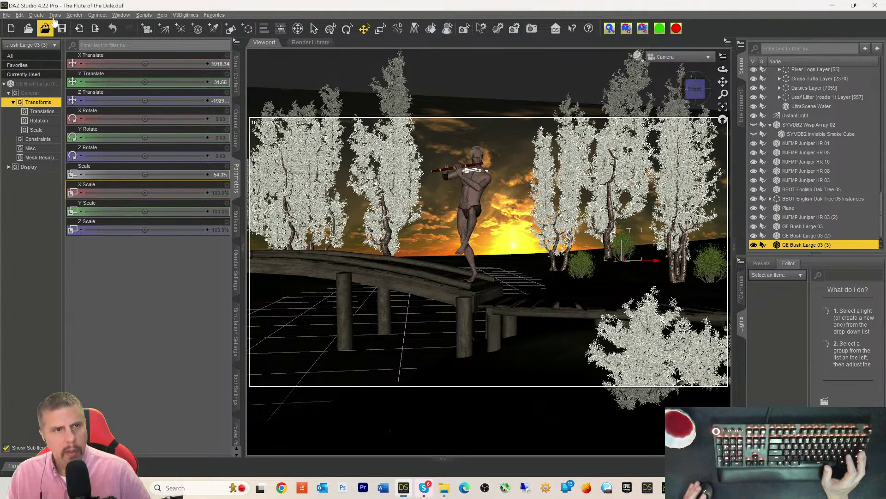
- Create node instances of GE Bush Large 03 (3) with default settings and move instance (2) to about 1477 on X
left_click(19, 15)
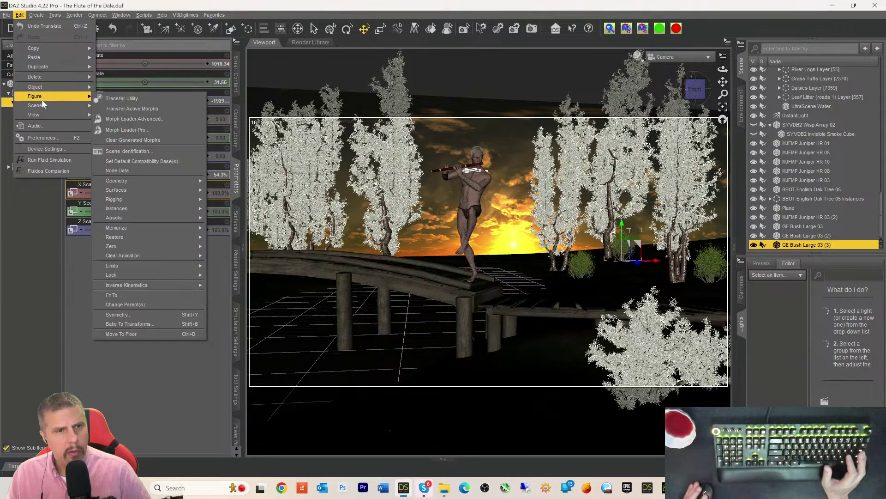
mouse_move(43, 106)
mouse_move(36, 15)
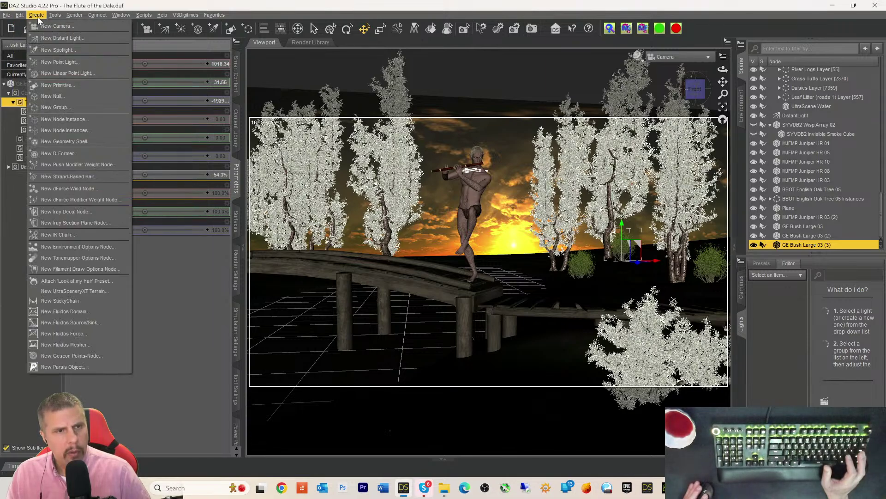
left_click(67, 134)
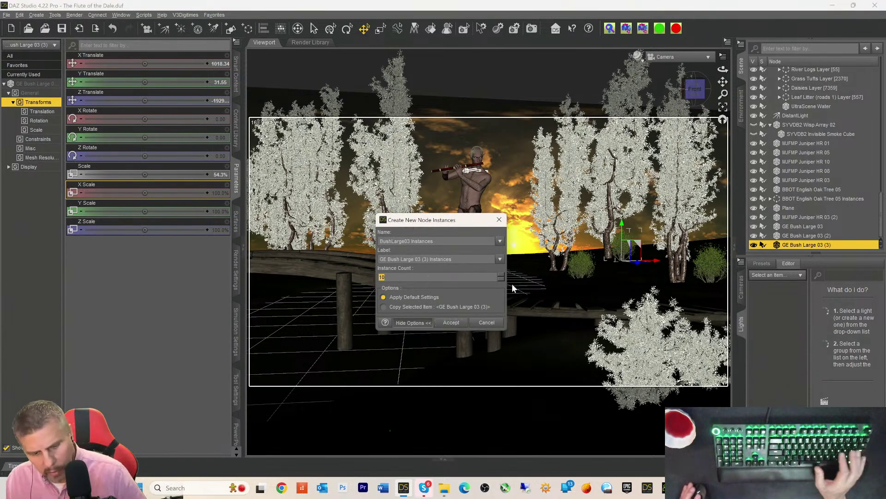
left_click(451, 322)
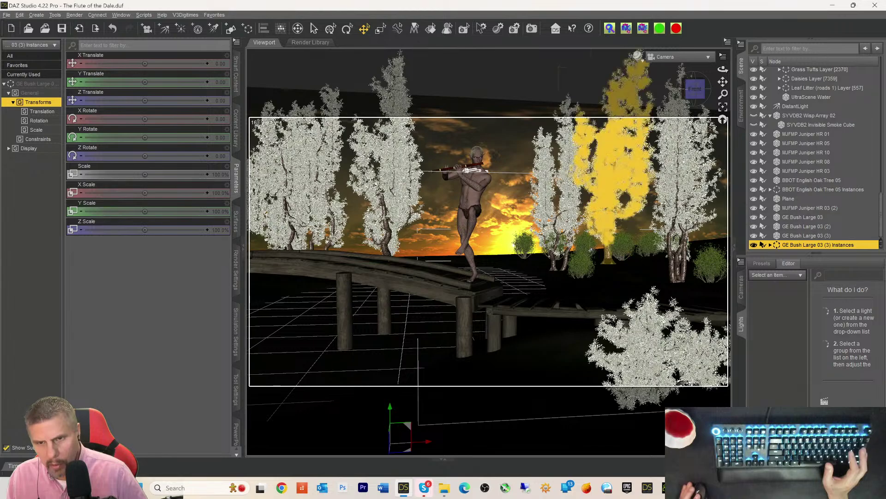
left_click(586, 249)
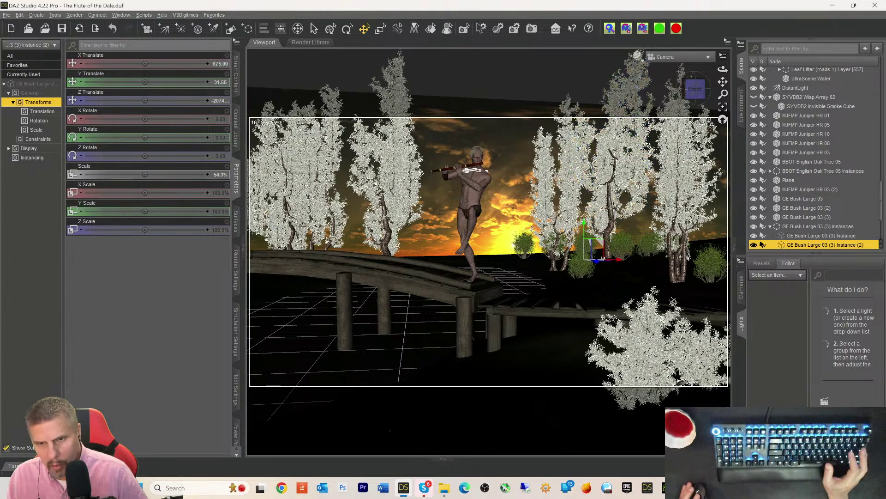
left_click_drag(619, 259, 721, 258)
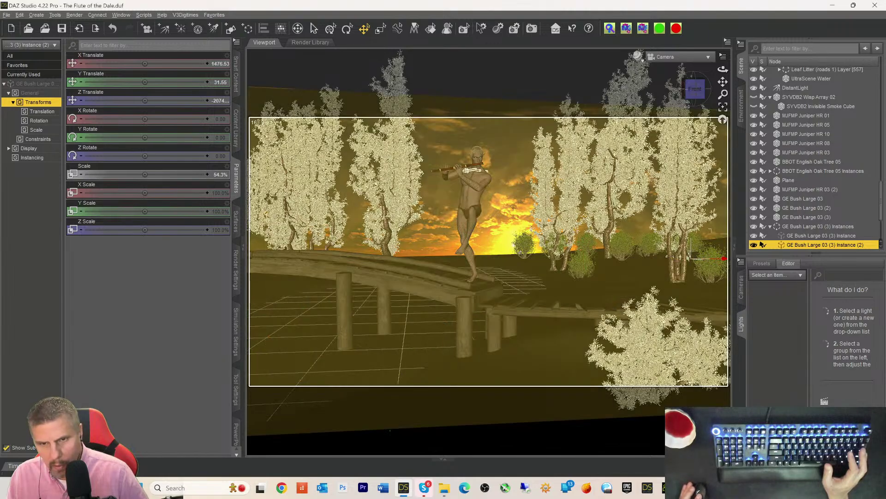
- Move bush instance (6) to about 1678 on X and 76.8 on Y, and rotate it 22.2 degrees about Y
left_click(524, 246)
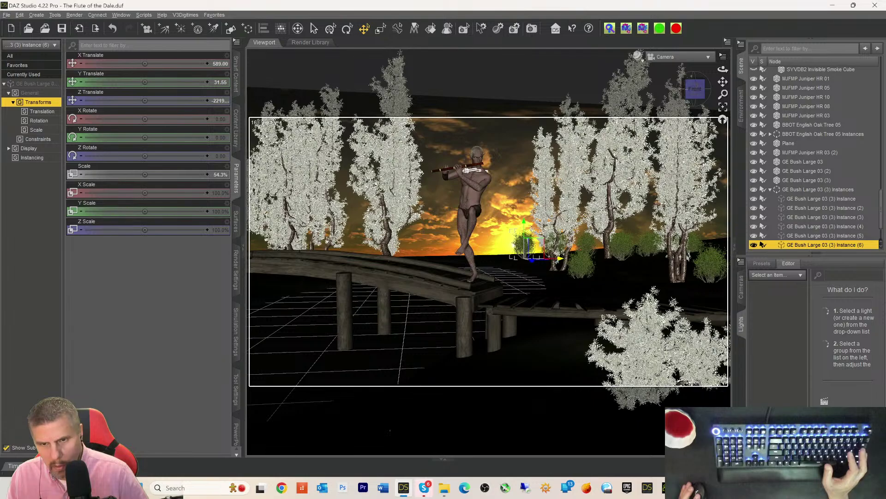
left_click_drag(559, 258, 739, 262)
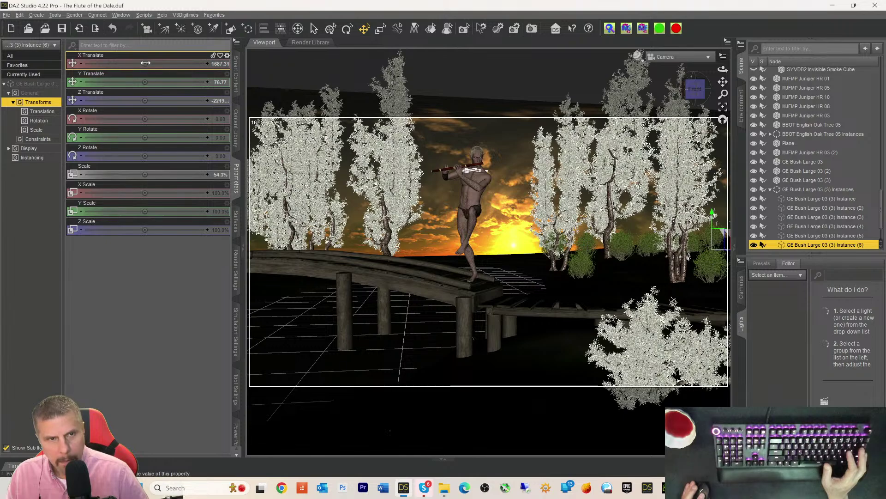
left_click_drag(146, 63, 133, 63)
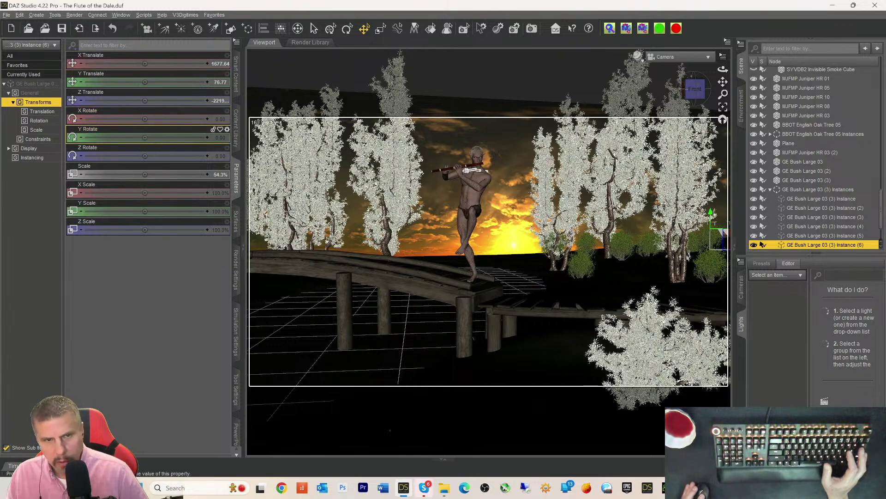
left_click_drag(141, 140, 159, 140)
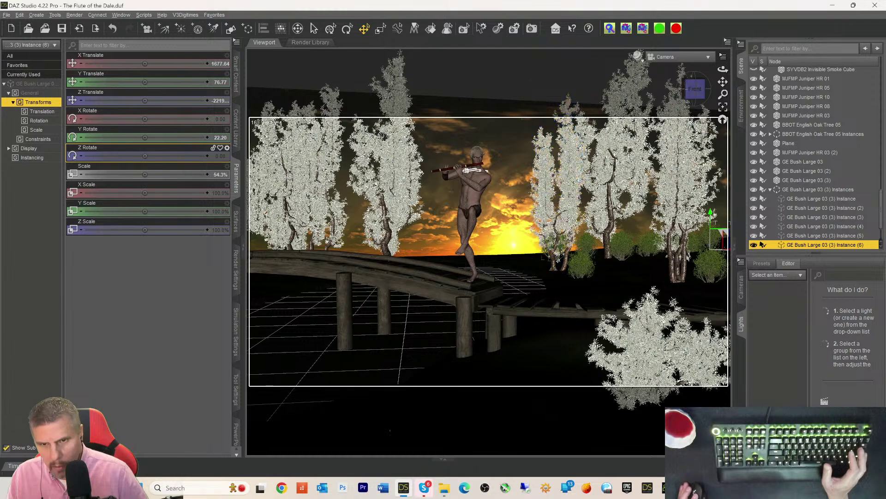
- Move the first GE Bush Large 03 (3) instance to about 950 on X and push it back to about -2622 on Z
left_click(556, 254)
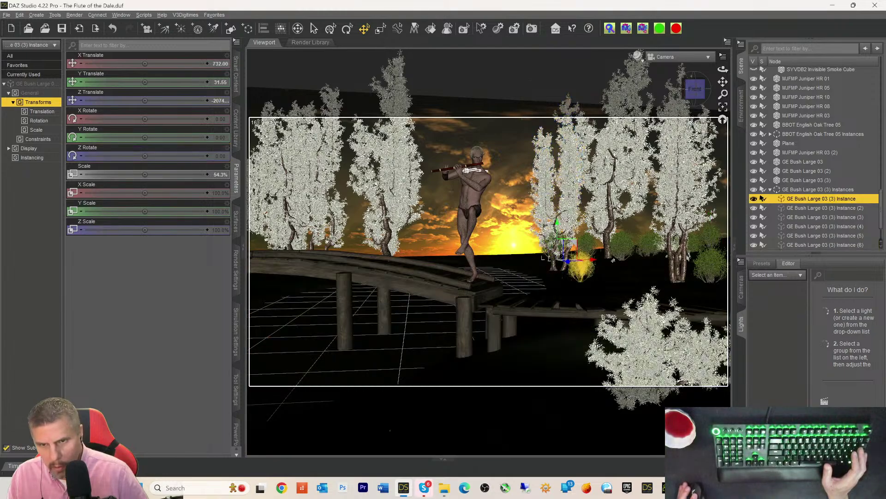
left_click(582, 268)
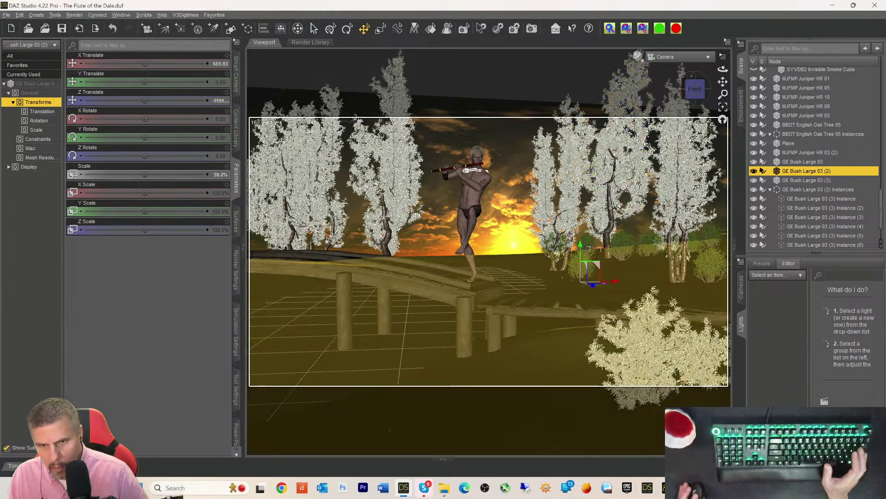
left_click(557, 253)
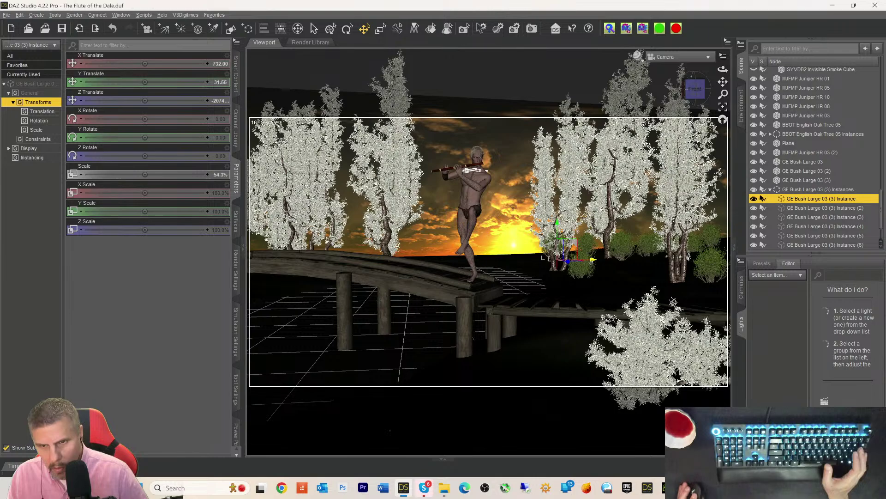
left_click_drag(618, 263, 630, 263)
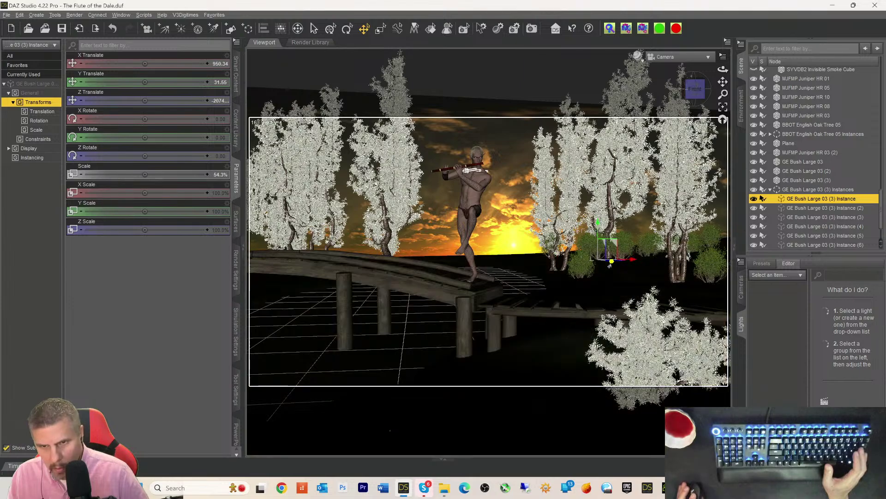
left_click_drag(612, 263, 609, 263)
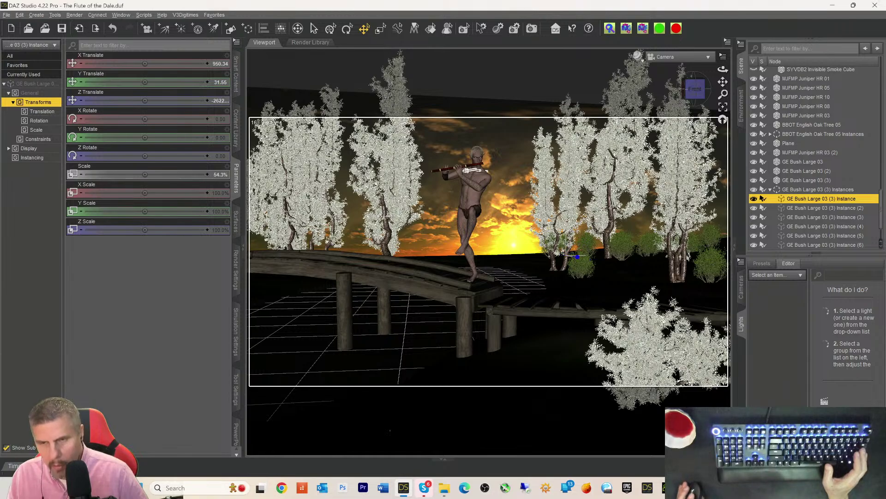
- Switch the viewport to Perspective View and frame the selected bush instance
left_click(691, 63)
left_click(690, 64)
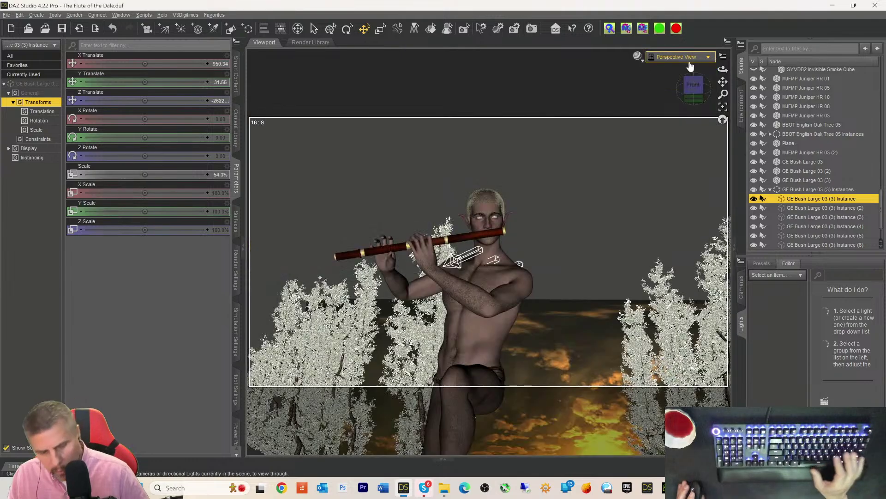
left_click(723, 107)
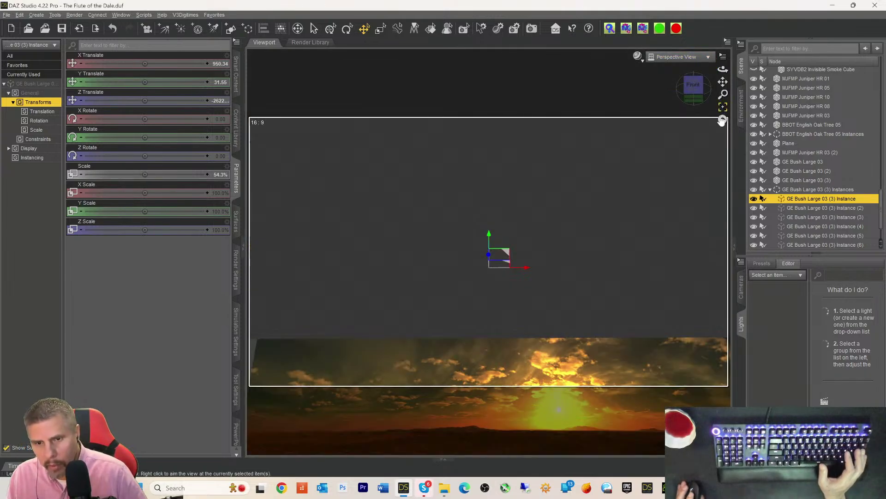
- Move GE Bush Large 03 (3) instance (6) to about 1322 on X to bring it closer to the other bushes
left_click_drag(695, 88, 723, 74)
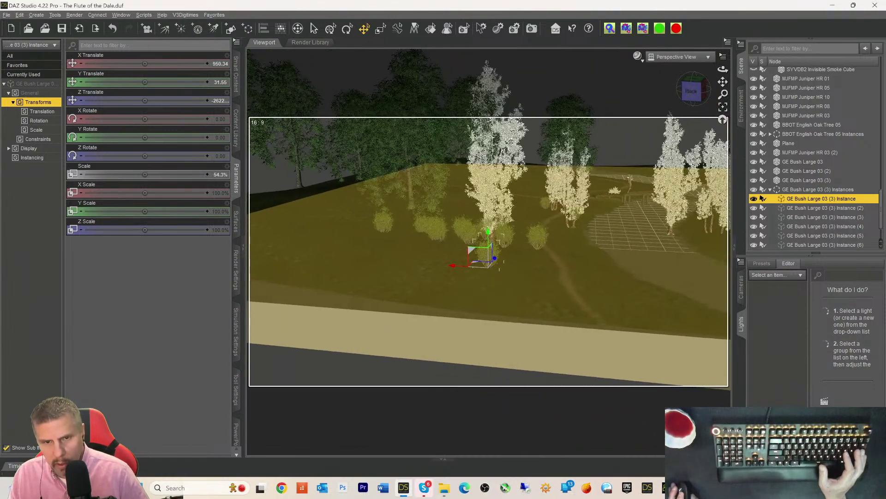
left_click(389, 223)
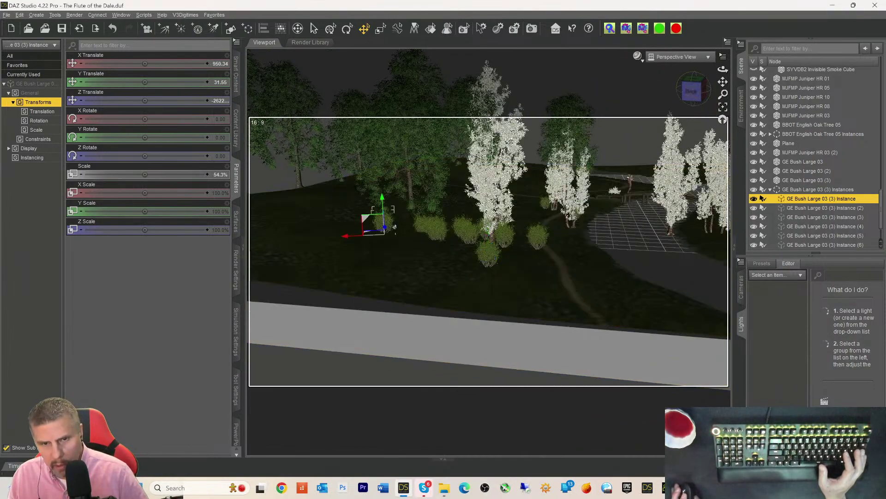
left_click_drag(345, 237, 425, 237)
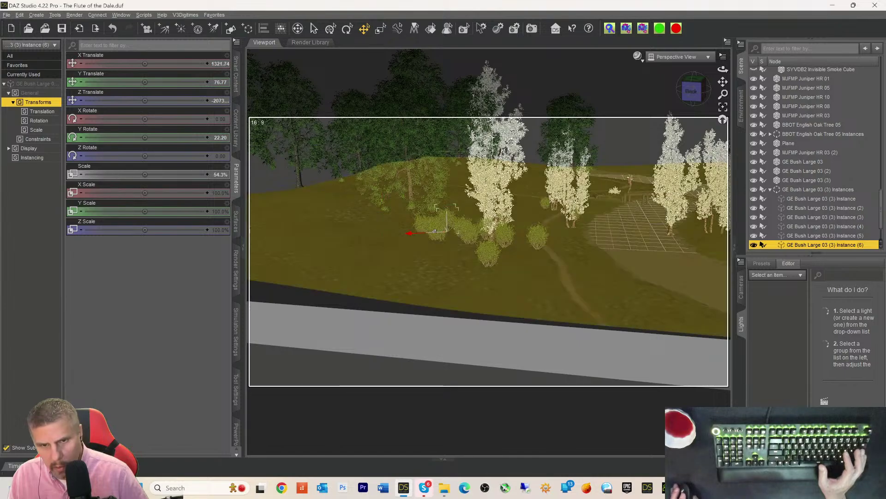
- Move the first GE Bush Large 03 (3) instance to about -2395 on Z and about 1012 on X
left_click(486, 262)
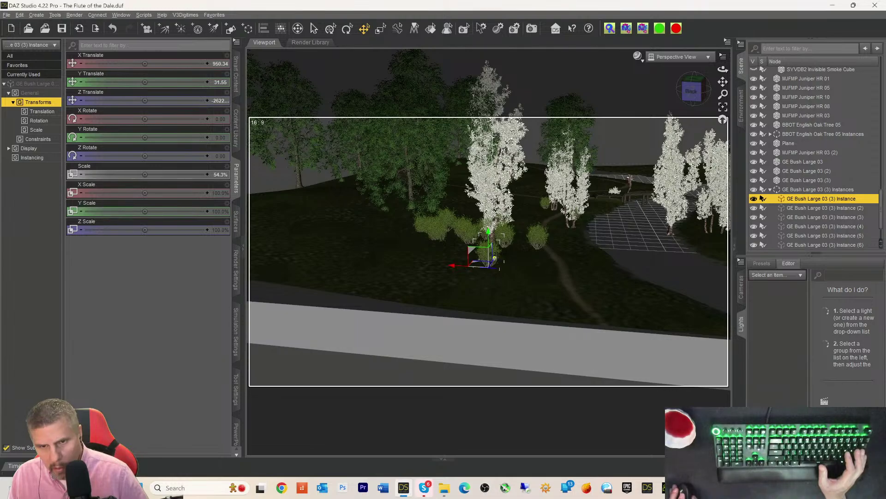
left_click_drag(495, 257, 502, 250)
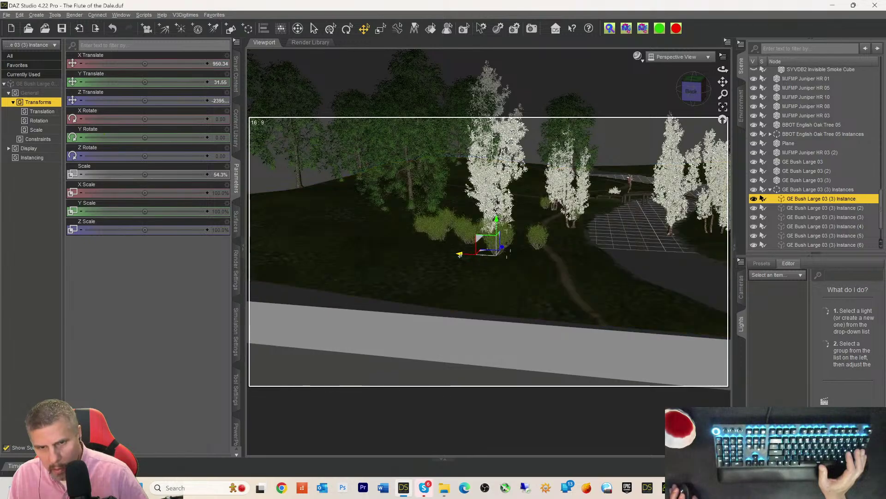
left_click_drag(461, 254, 446, 225)
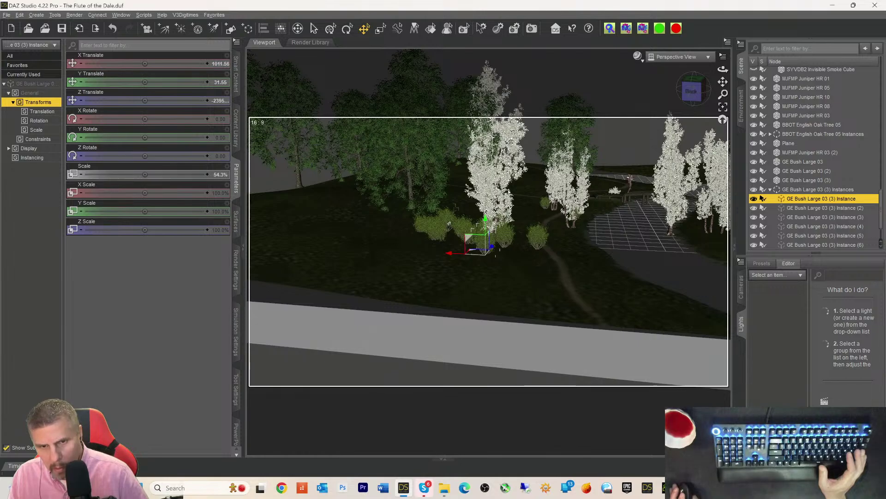
- Move bush instance (6) to about 1205 on X and -2360 on Z, and scale it to 70.4%
left_click(444, 225)
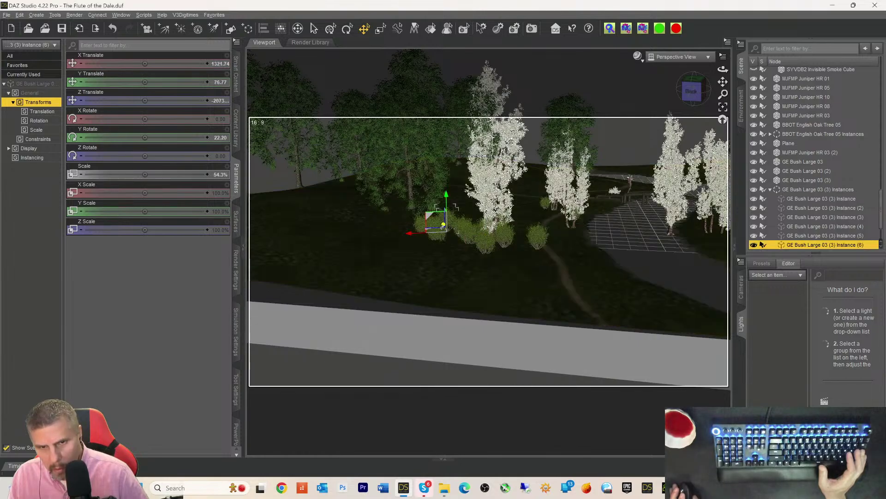
left_click_drag(443, 224, 447, 234)
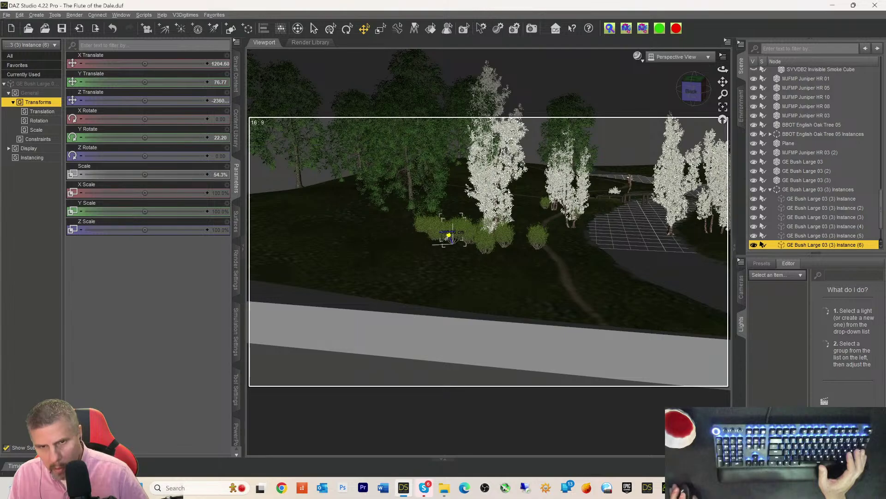
left_click(685, 57)
left_click(694, 28)
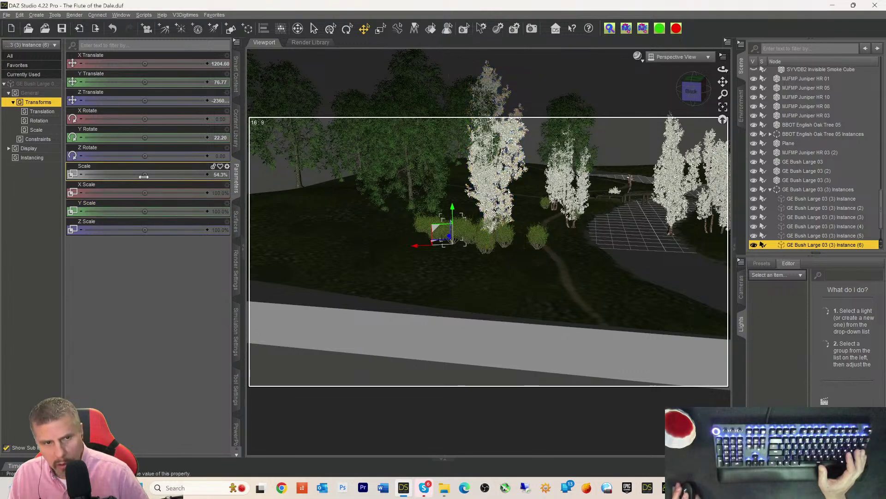
left_click_drag(143, 176, 168, 177)
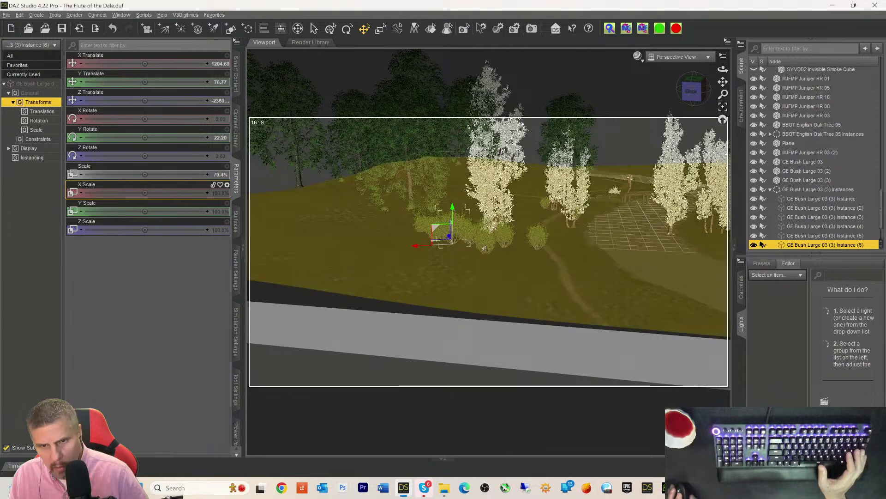
- Scale the first bush instance to 65.4% and bush instance (2) to 74.8%
left_click(495, 252)
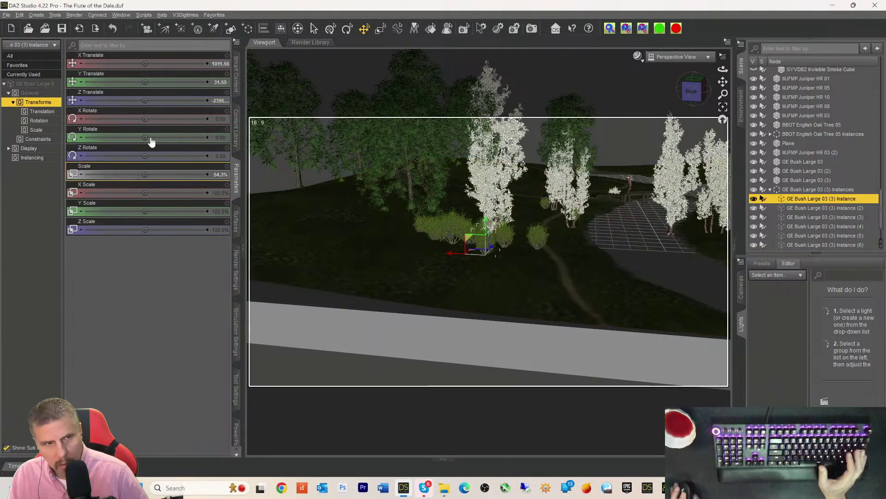
left_click_drag(146, 174, 353, 212)
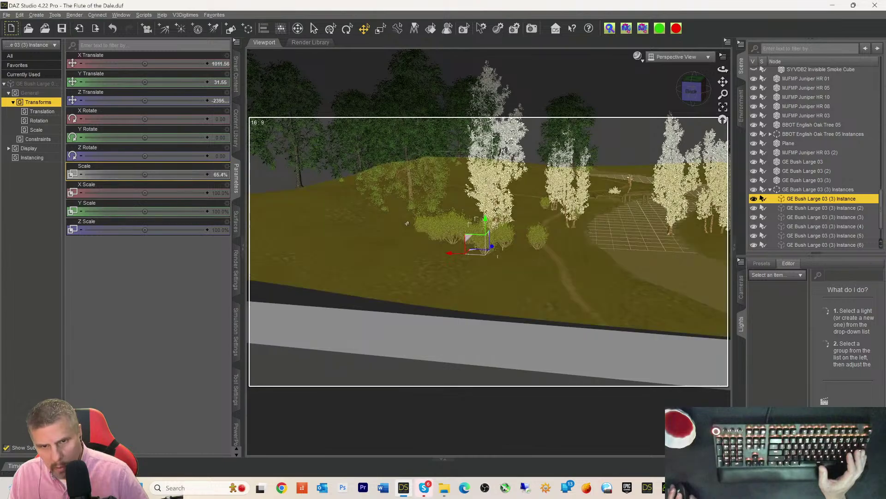
left_click(407, 228)
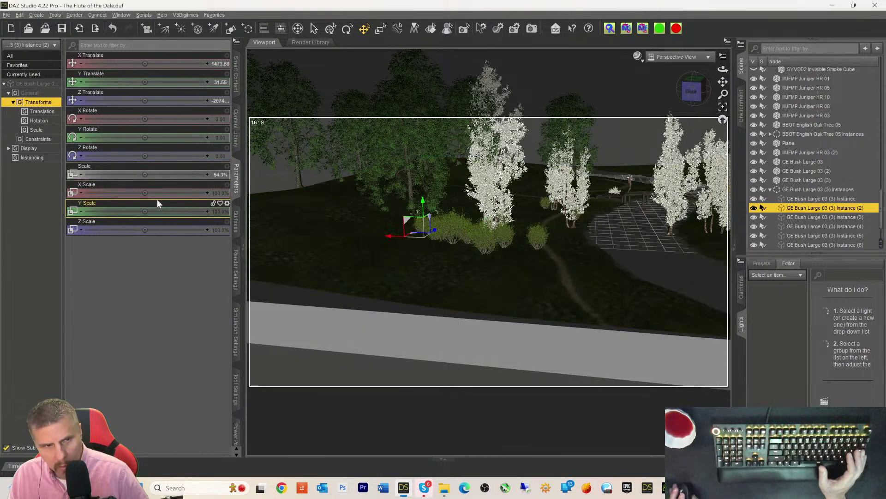
left_click_drag(144, 175, 314, 194)
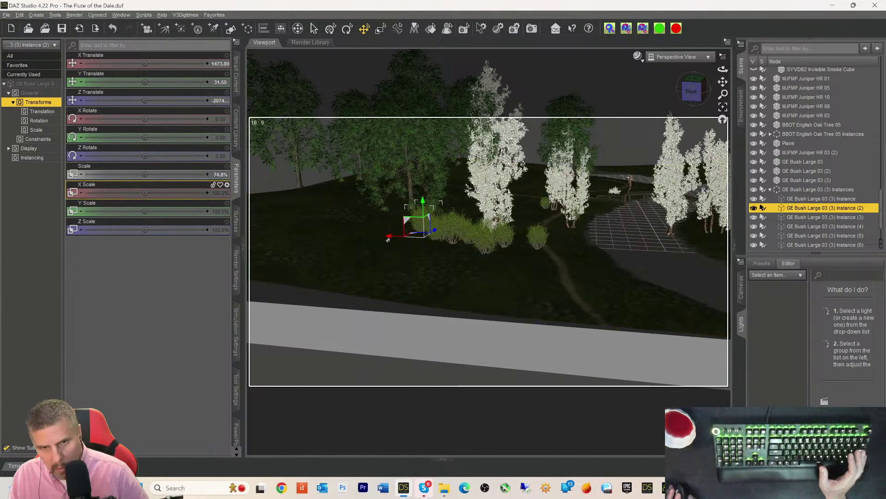
- Reselect bush instance (2) and move it to about 1512 on X
left_click(401, 234)
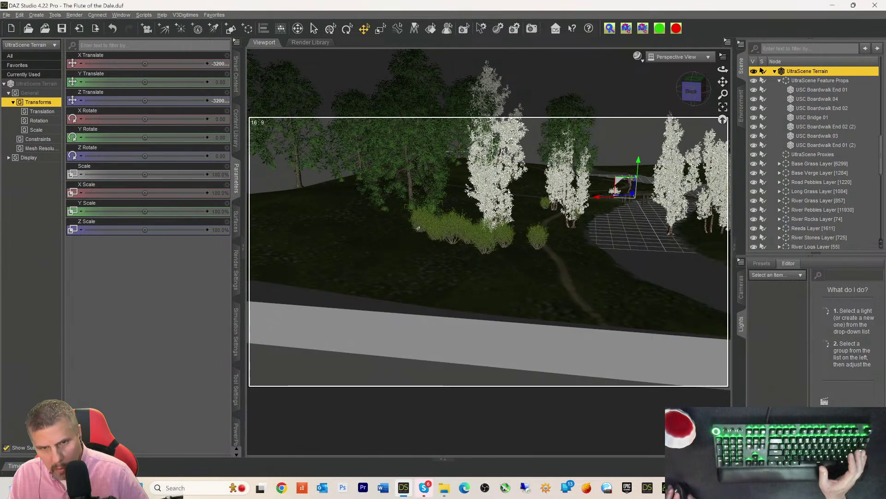
left_click(419, 228)
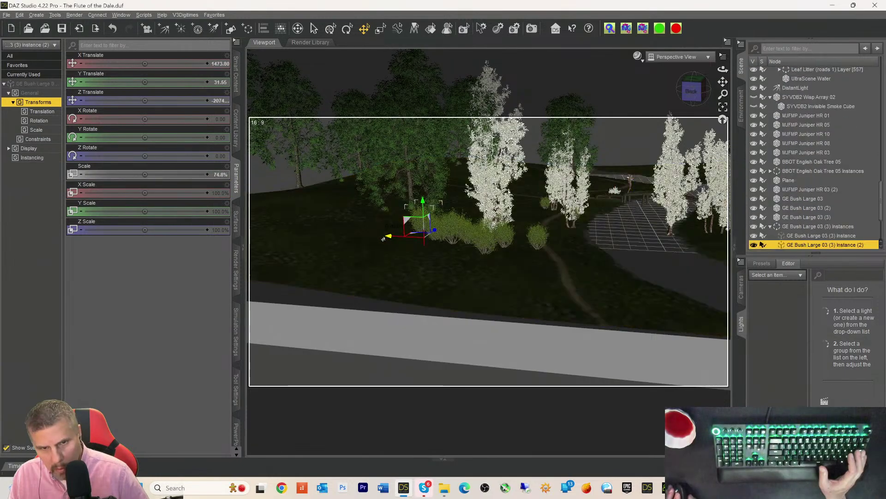
left_click_drag(384, 239, 382, 238)
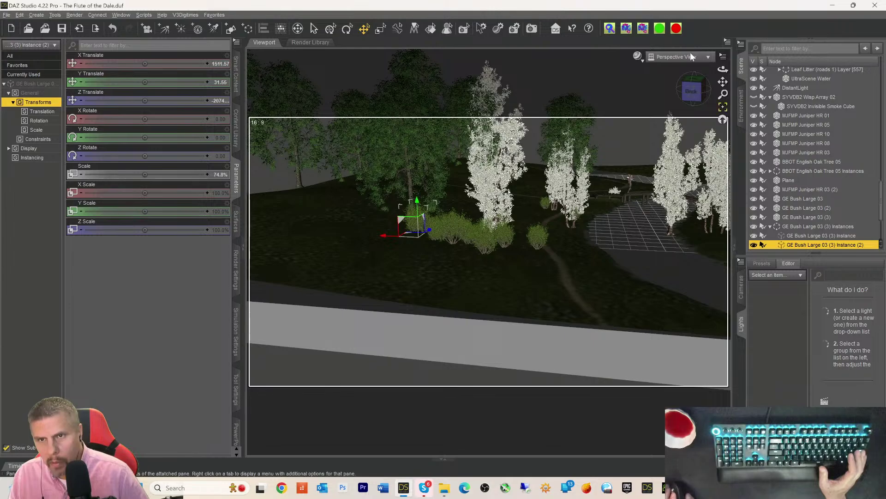
- In the Camera view, shift bush instance (6) slightly along positive X and move instance (2) to about 1501 on X
left_click(677, 57)
left_click(663, 137)
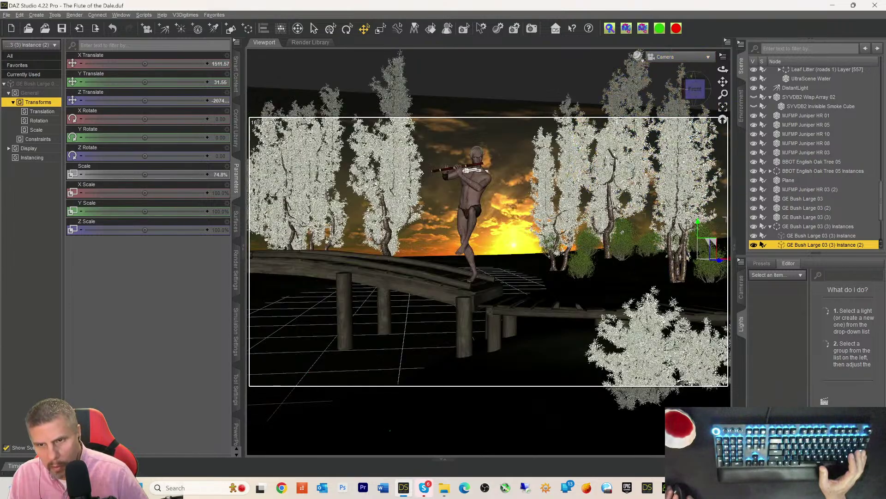
key("ctrl+d")
key("ctrl+d")
key("ctrl+d")
key("ctrl+d")
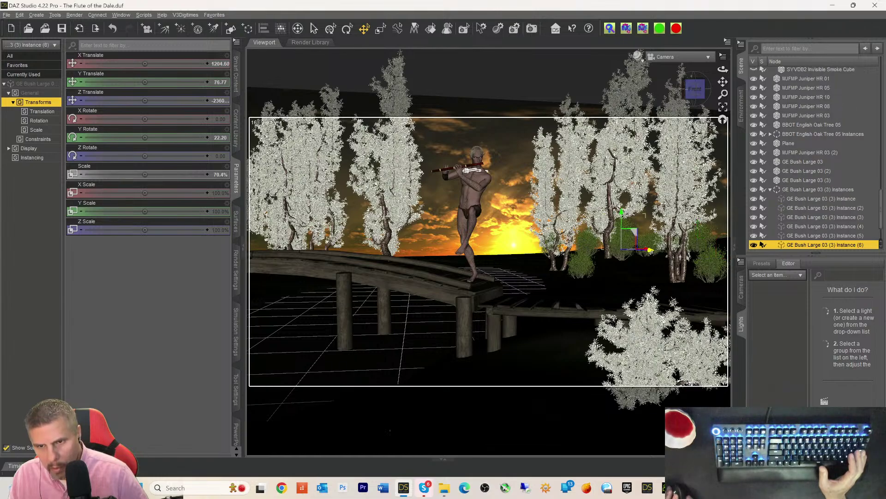
left_click_drag(650, 250, 663, 250)
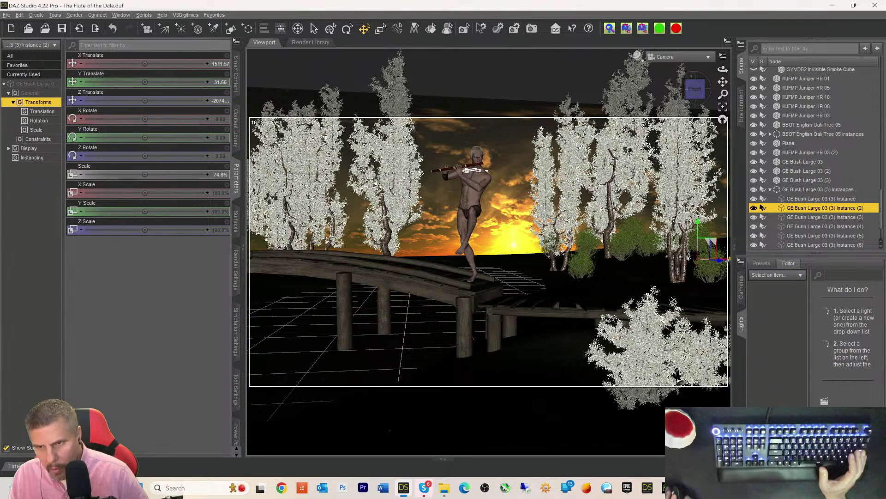
left_click_drag(709, 241, 720, 260)
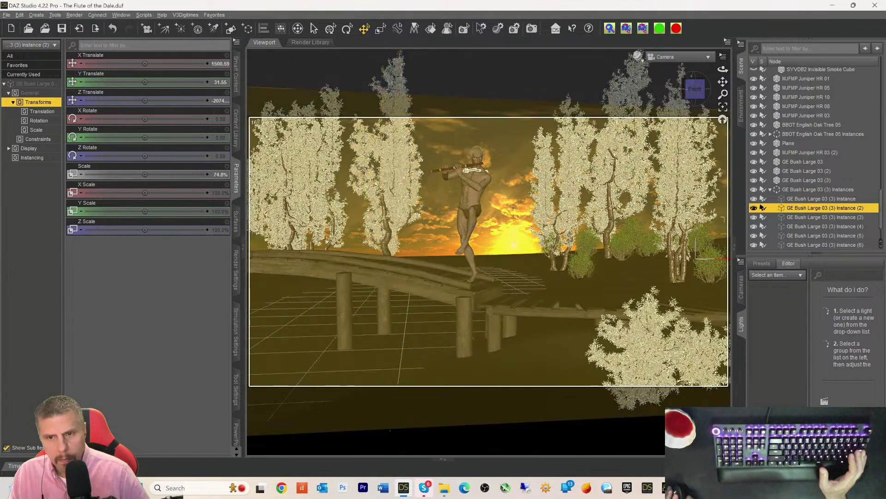
- Lower bush instance (8) to about 11.3 on Y and move it to about 887 on X
left_click(589, 246)
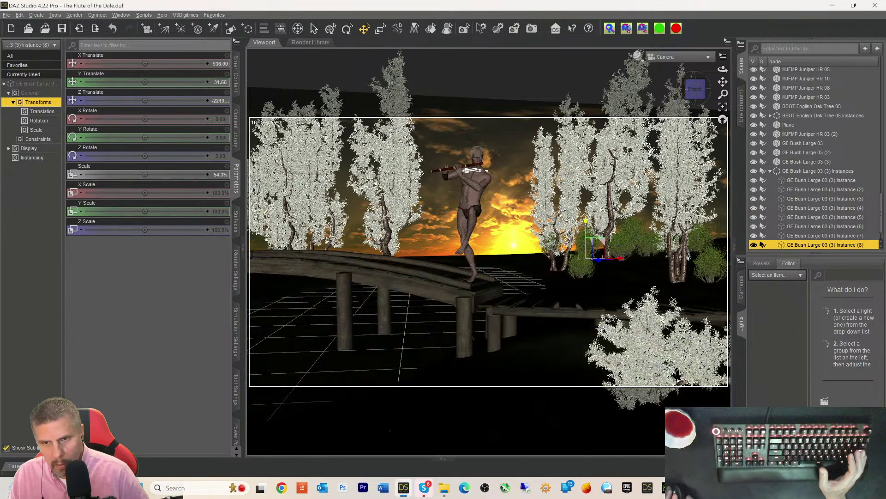
left_click_drag(587, 222, 587, 225)
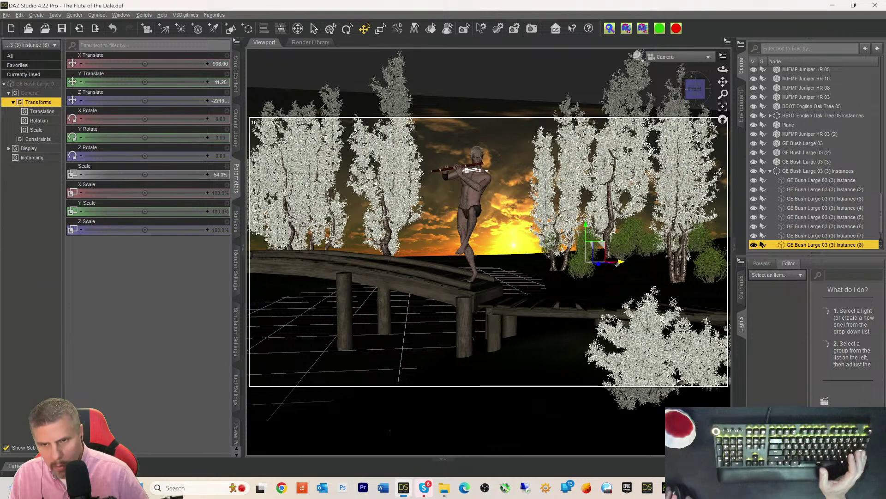
left_click_drag(615, 265, 610, 263)
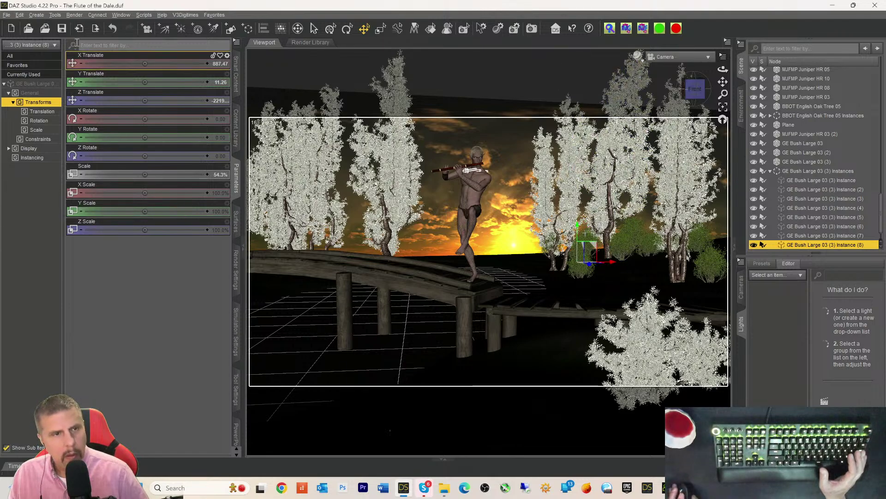
- Duplicate the node of bush instance (8) and move the selected bush to about 1007 on X
left_click(20, 15)
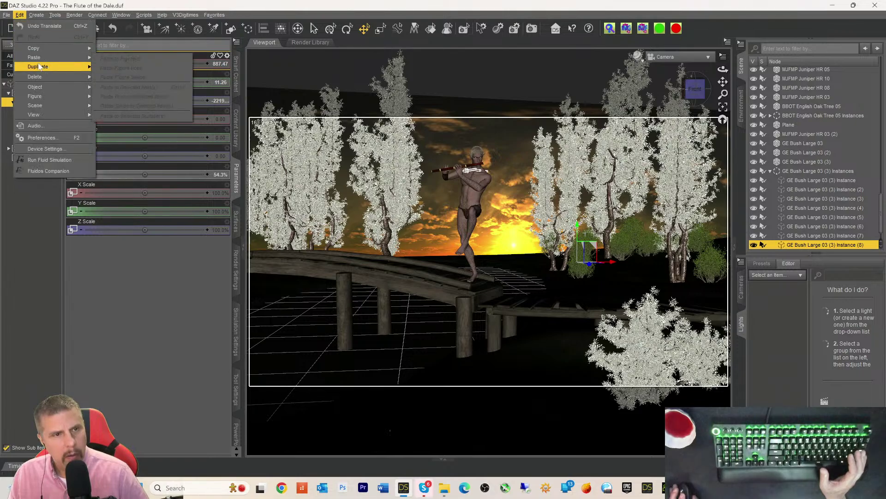
mouse_move(47, 68)
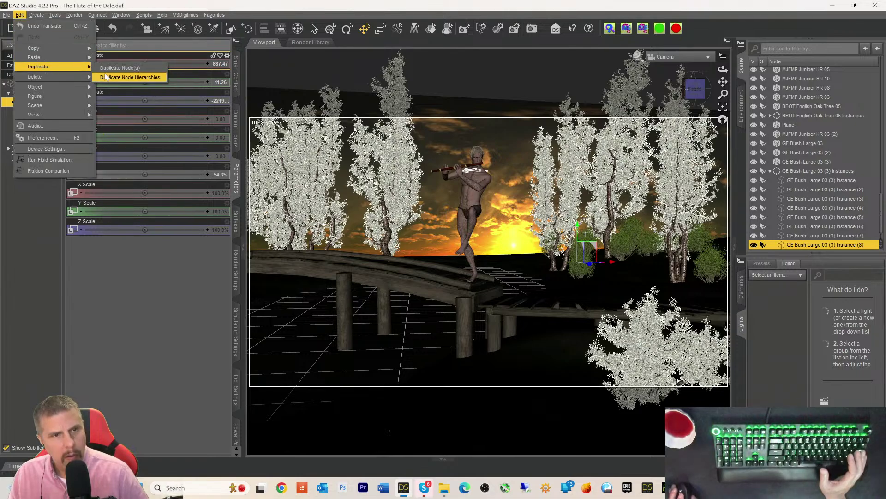
left_click(119, 68)
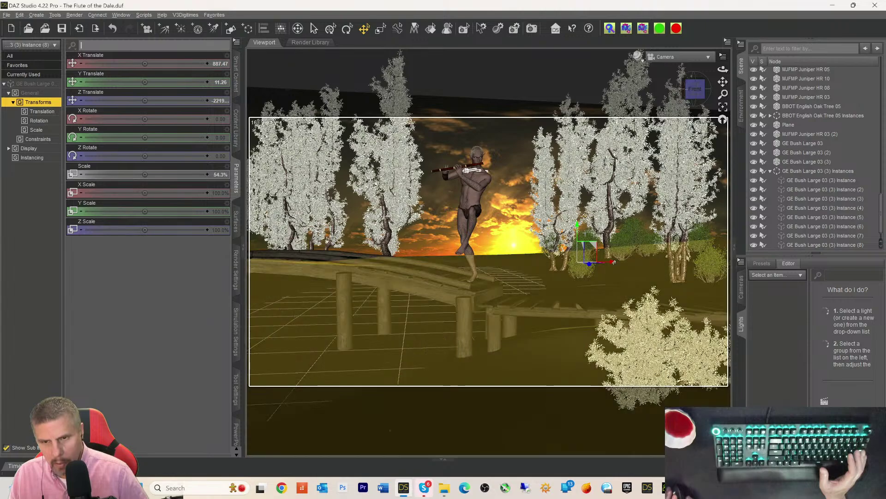
left_click_drag(621, 263, 633, 262)
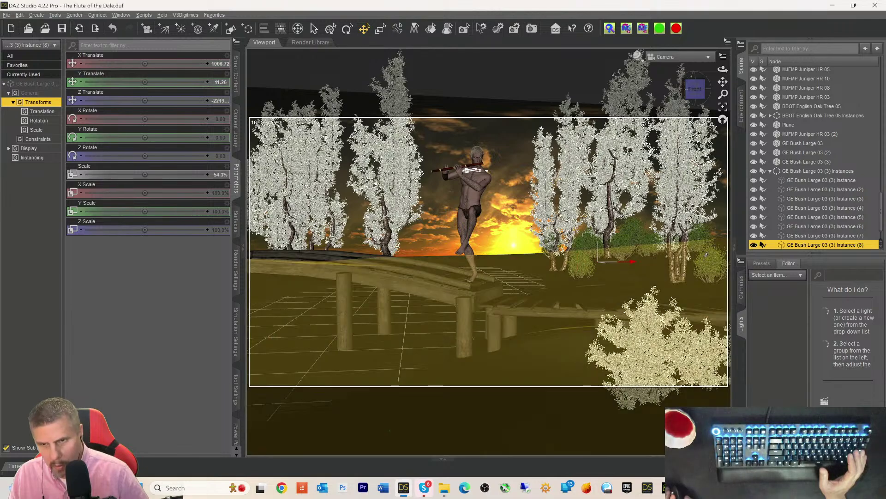
- Duplicate the node hierarchy of bush instance (2), and place the selected bush at about 1614 on X with a 22.7-degree Y rotation
left_click(699, 241)
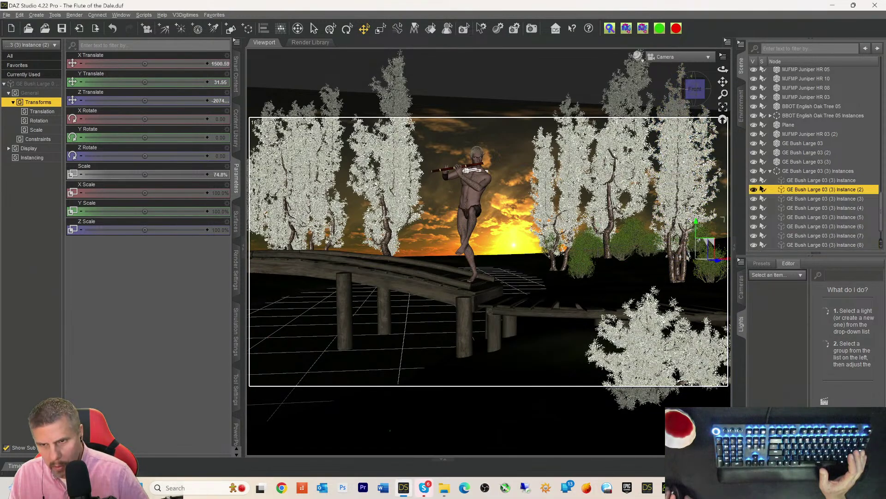
left_click(20, 15)
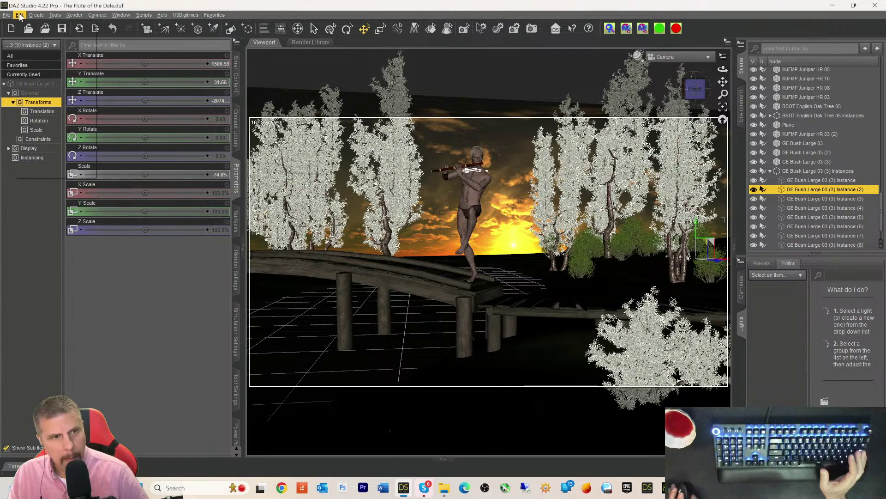
mouse_move(32, 67)
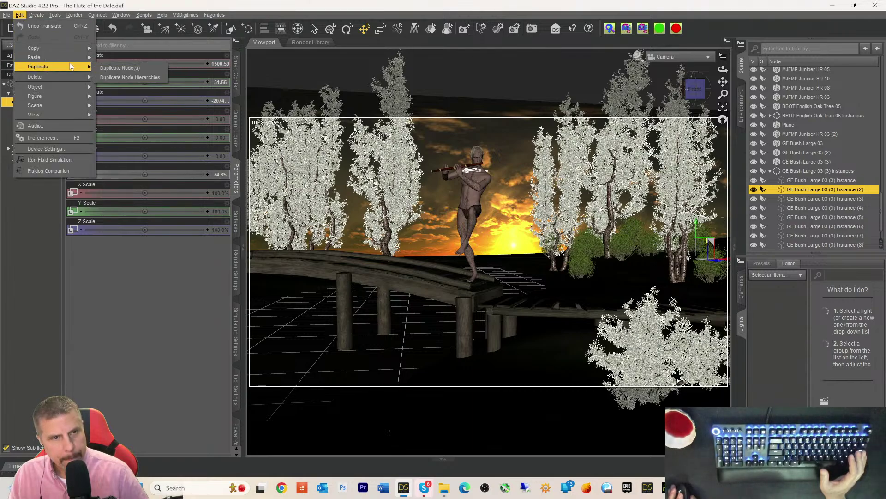
left_click(138, 78)
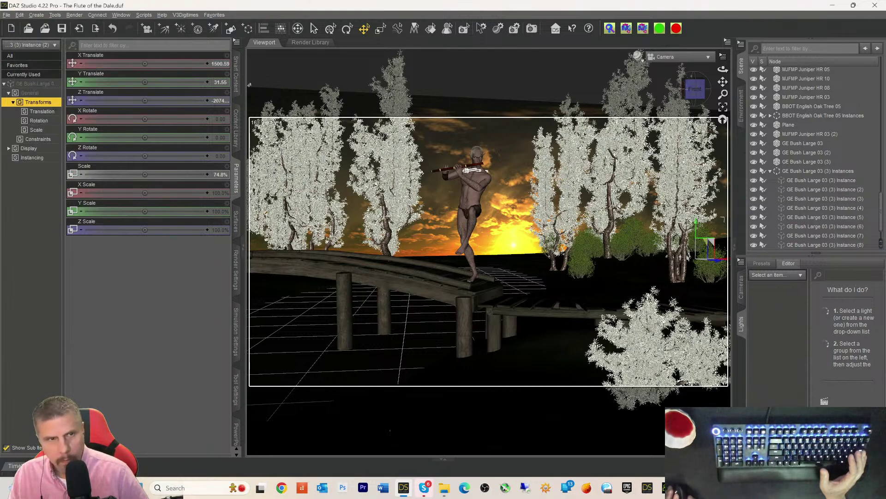
left_click_drag(145, 63, 174, 63)
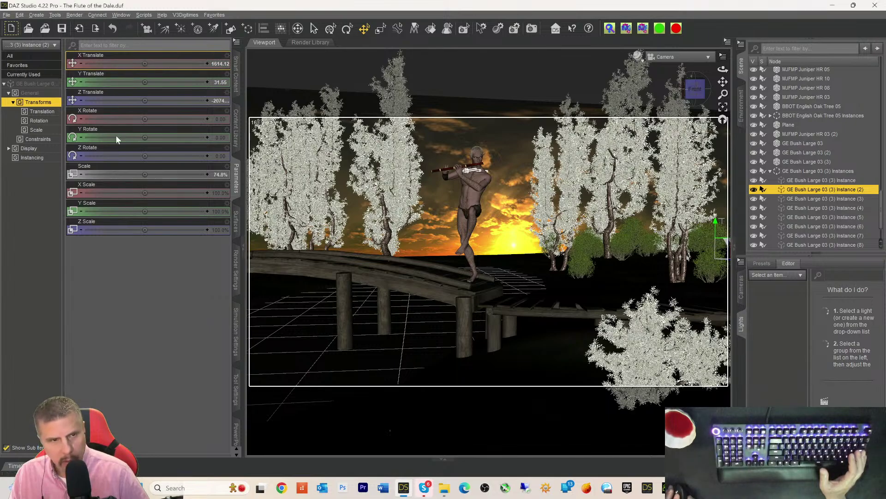
left_click_drag(159, 137, 170, 137)
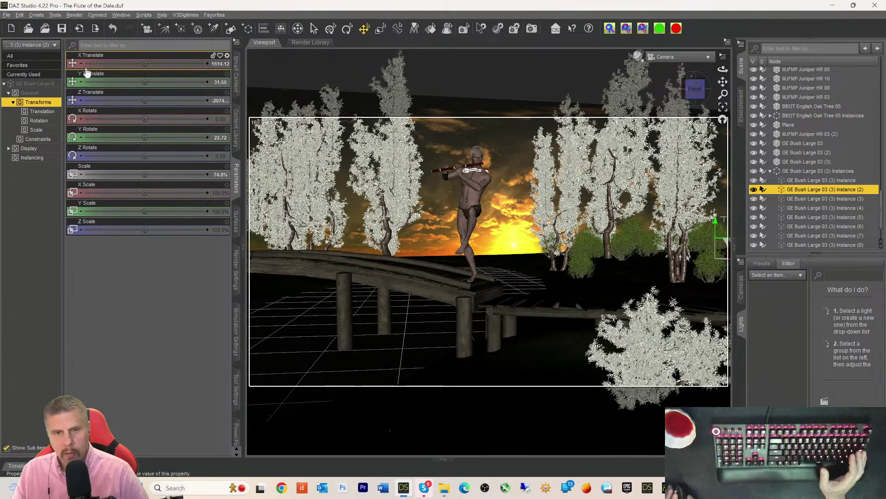
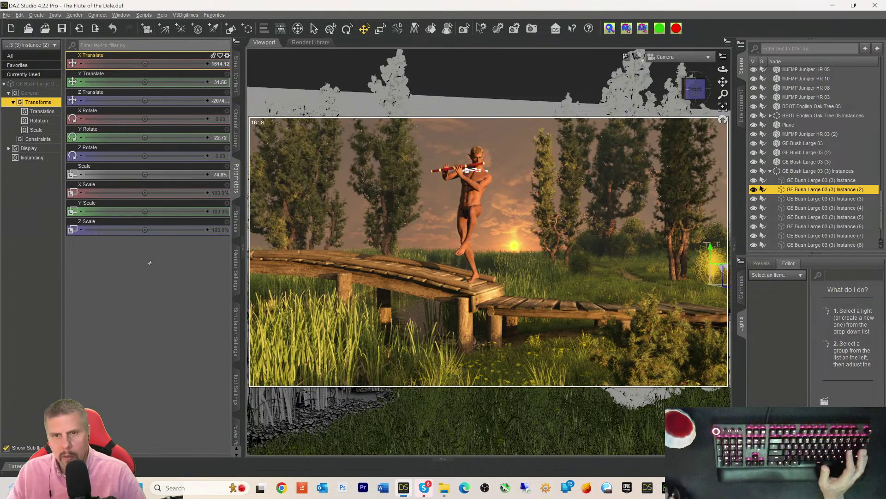
- Leave the rendered preview and move GE Bush Large 03 to about 841 on X and -966 on Z
key("ctrl+9")
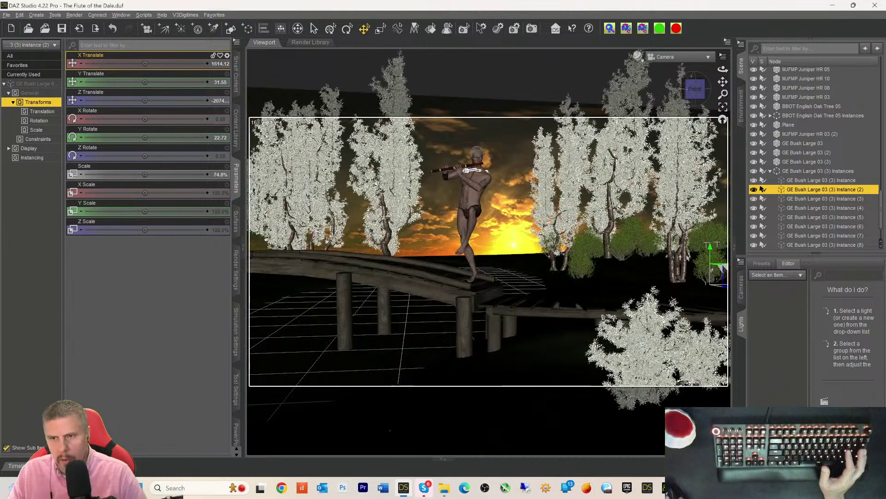
left_click(712, 270)
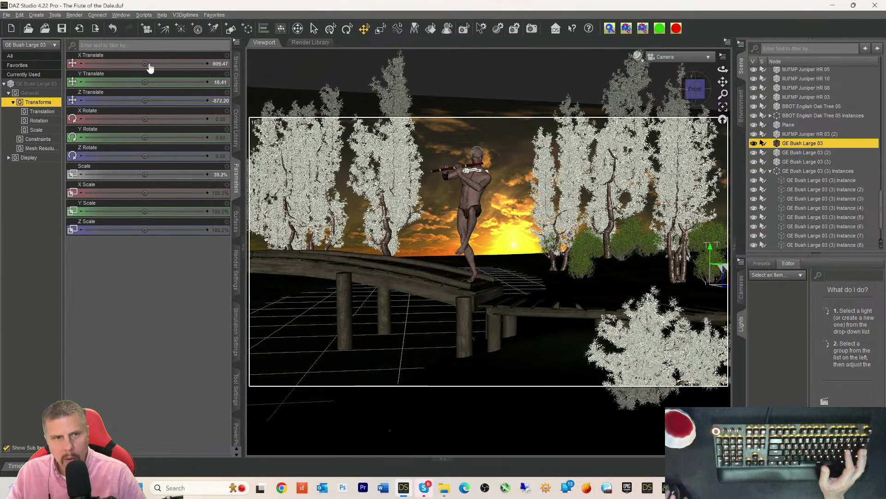
left_click_drag(146, 64, 136, 64)
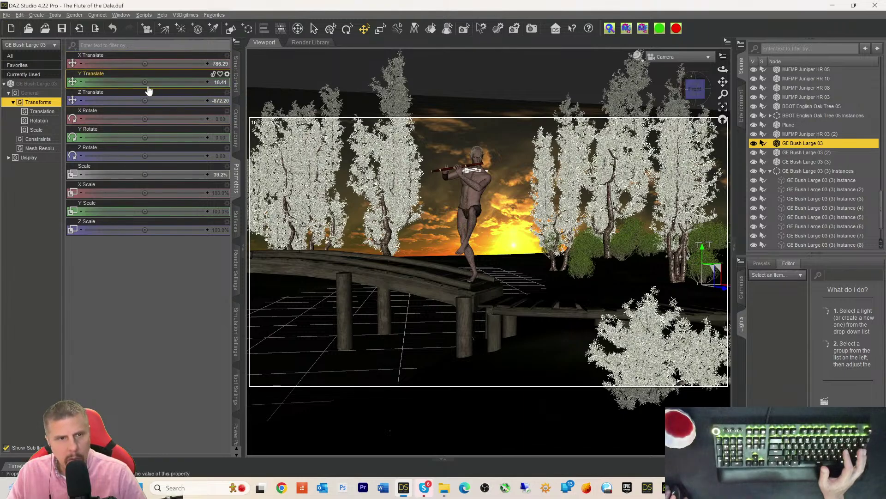
left_click_drag(145, 100, 110, 100)
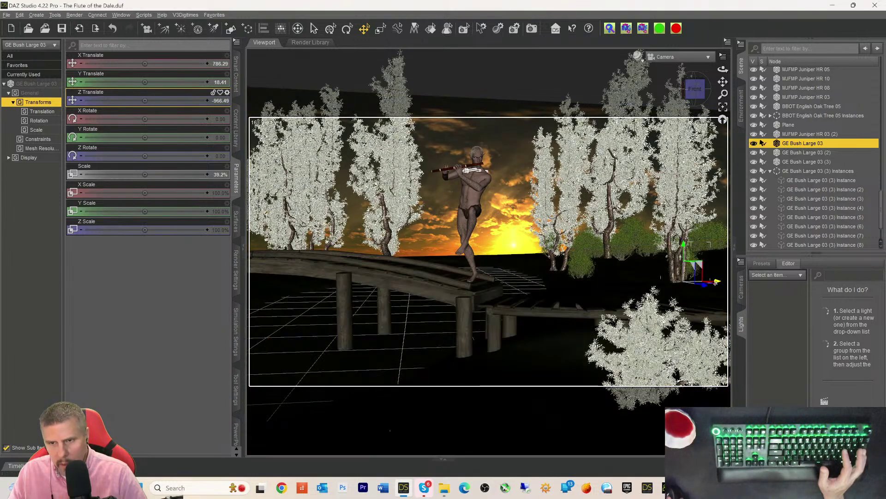
left_click_drag(716, 281, 733, 282)
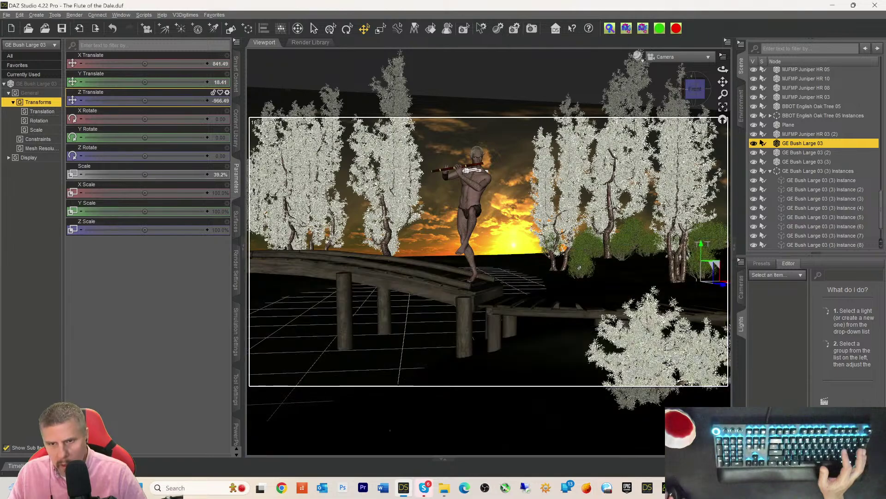
- Scale GE Bush Large 03 (2) to 65% and move it back to about 656 on X and -1887 on Z
left_click(590, 279)
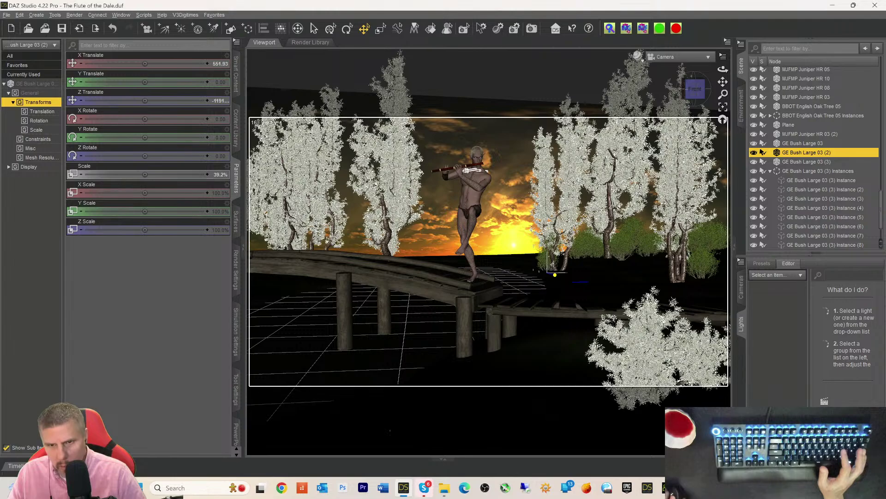
left_click_drag(547, 264, 581, 271)
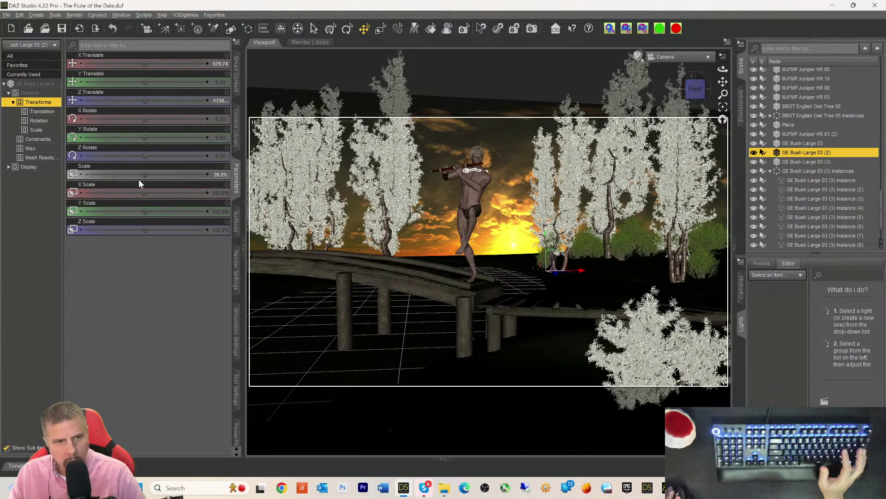
left_click_drag(142, 174, 167, 174)
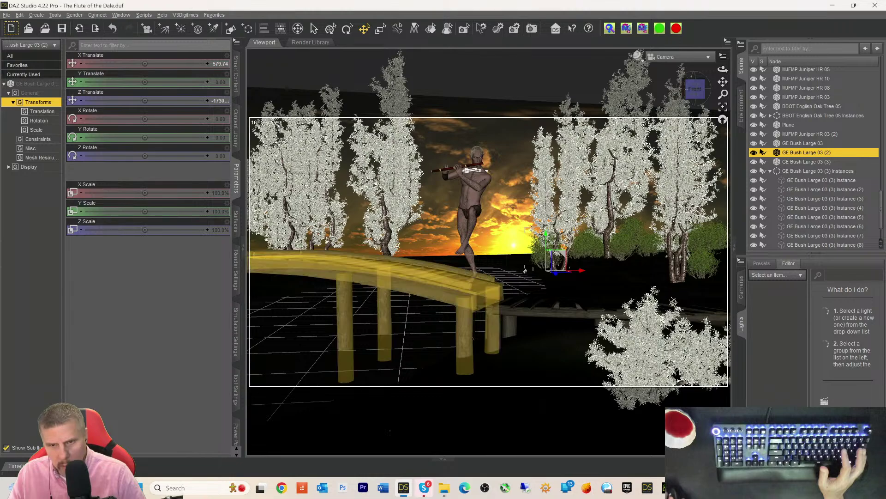
left_click_drag(554, 272, 581, 270)
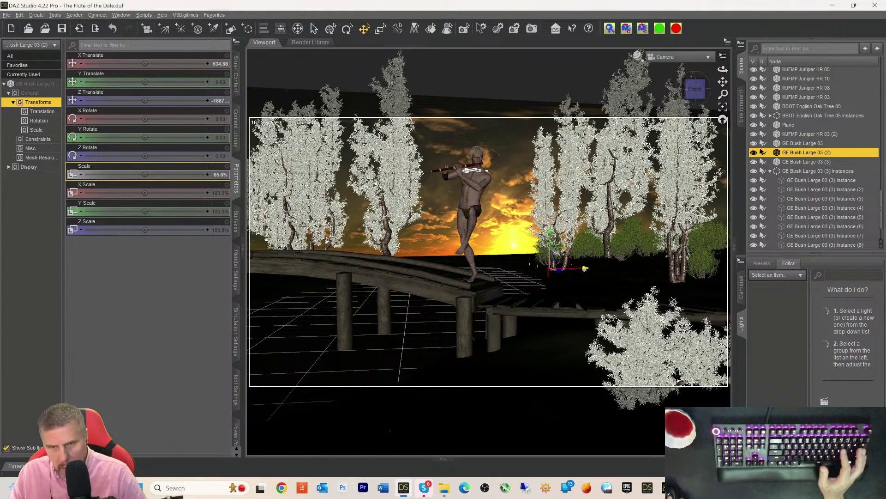
left_click_drag(585, 269, 587, 268)
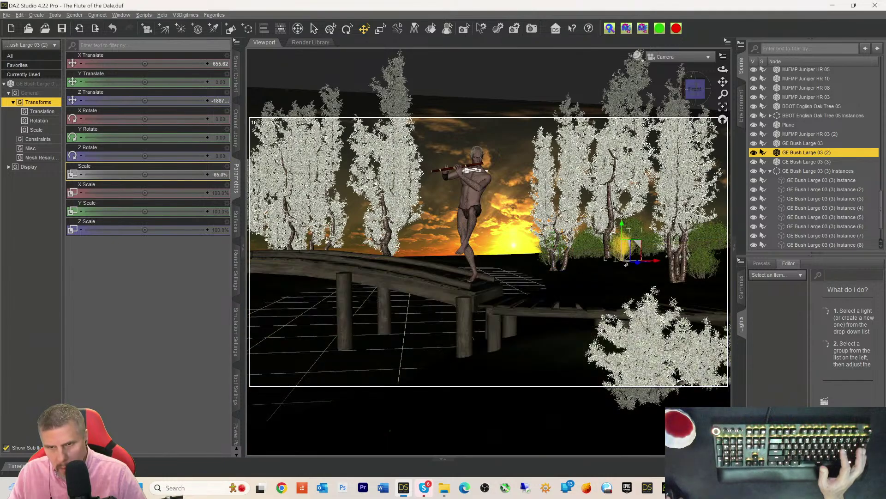
- Move GE Bush Large 03 (3) to about 1226 on X and -2182 on Z
left_click(626, 264)
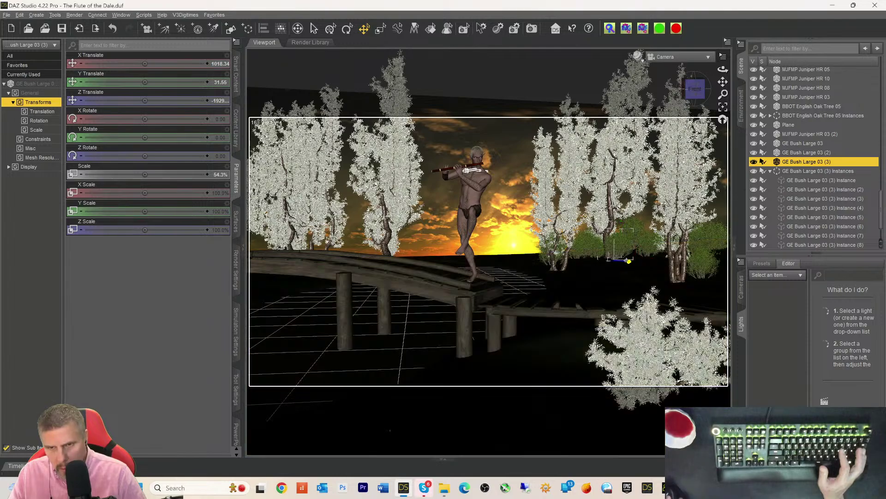
left_click_drag(629, 260, 672, 257)
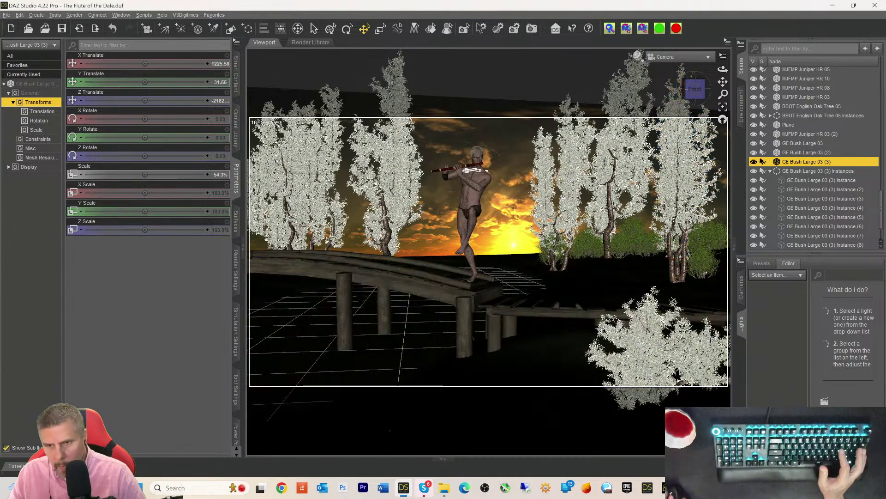
- Duplicate the node hierarchy of GE Bush Large 03, and place the selected bush at about 906 on X and 26.9 on Y with a 19.9-degree Y rotation
left_click(700, 261)
left_click(19, 14)
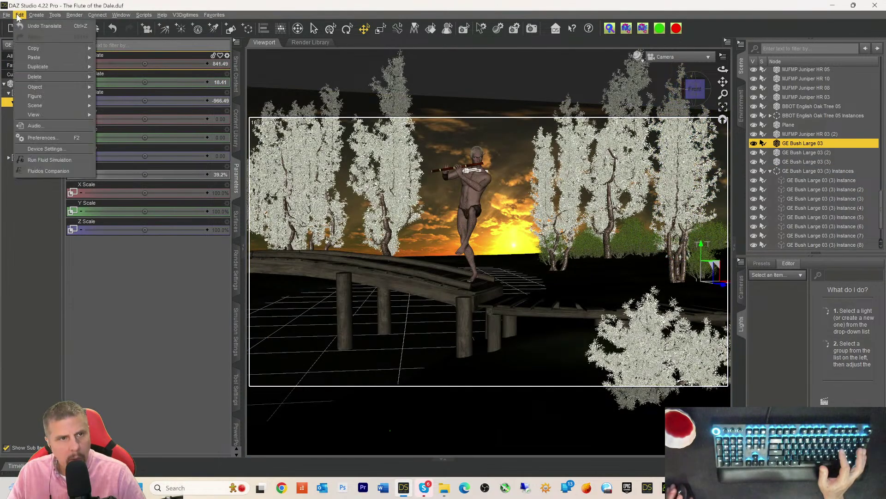
mouse_move(33, 49)
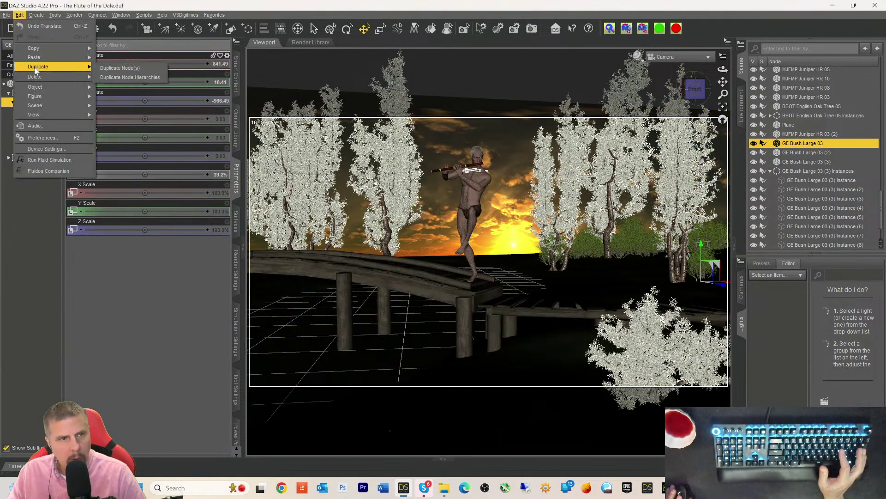
left_click(134, 76)
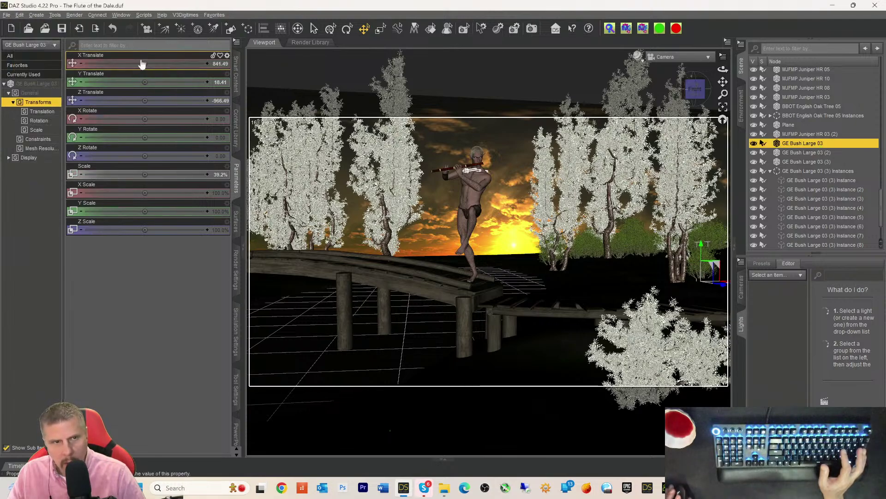
left_click_drag(142, 63, 152, 62)
left_click_drag(171, 63, 172, 64)
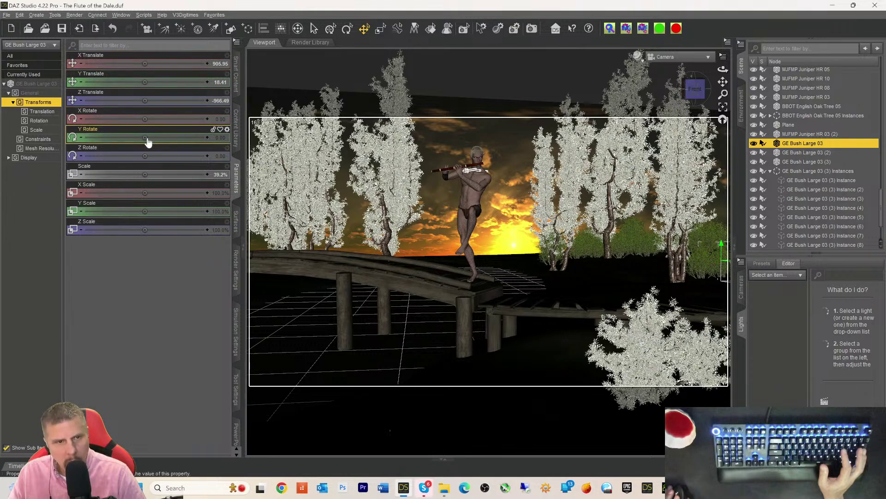
left_click_drag(146, 82, 158, 82)
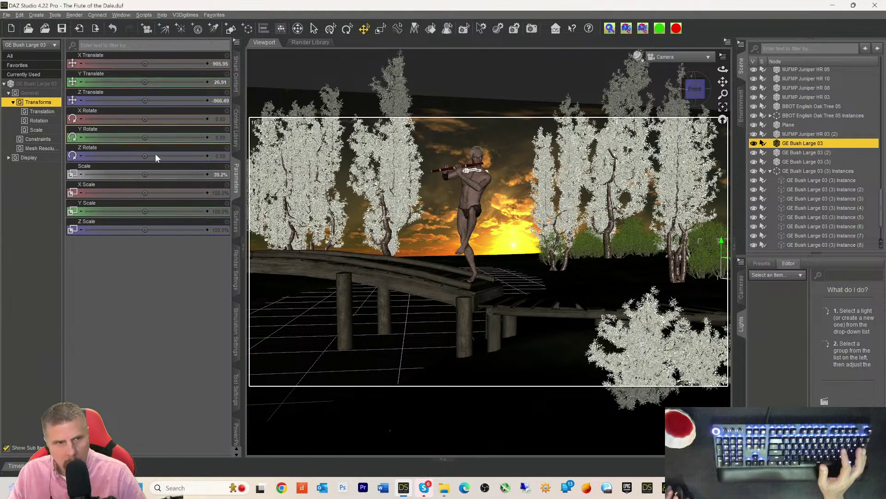
left_click_drag(145, 138, 163, 137)
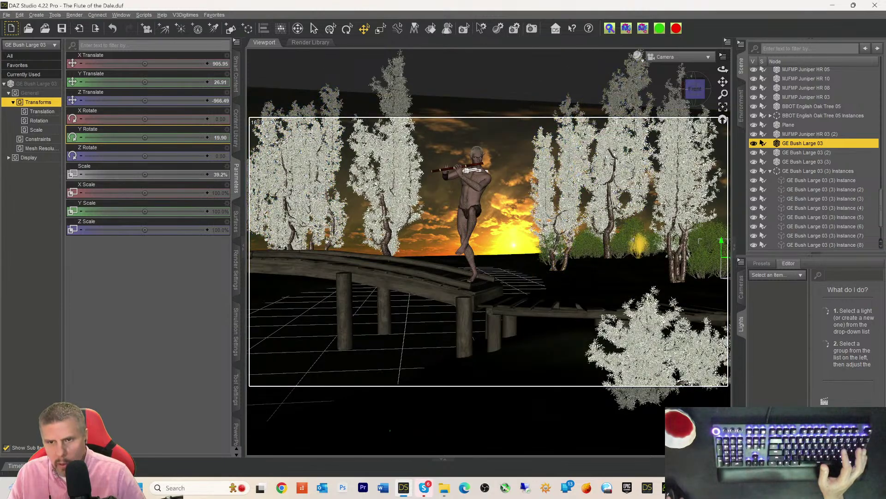
- Move bush instance (6) to about 1249 on X
left_click(637, 229)
left_click(637, 229)
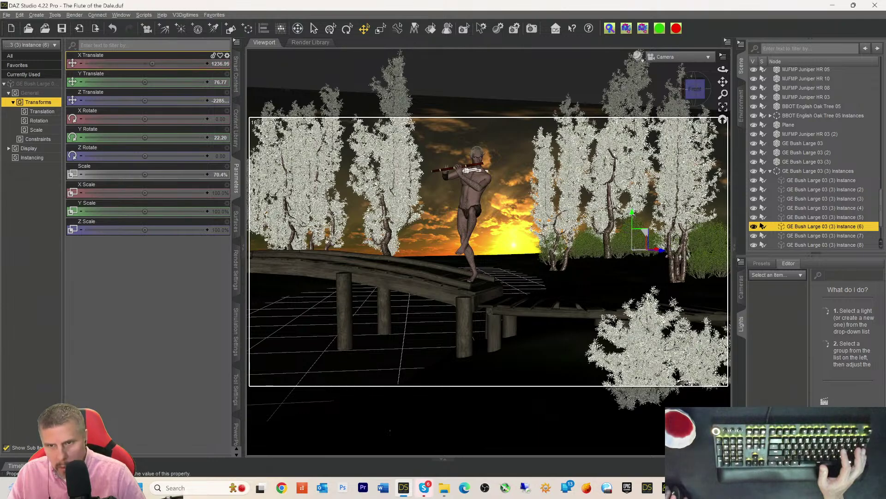
left_click_drag(158, 63, 162, 63)
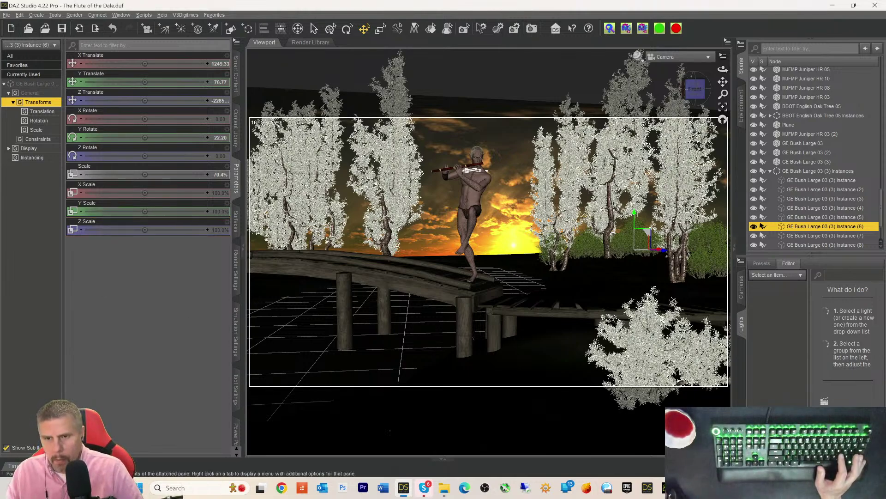
- Scale the foreground MJFMP Juniper HR 01 to 112.5% and shift it to about 207 on X
left_click(661, 367)
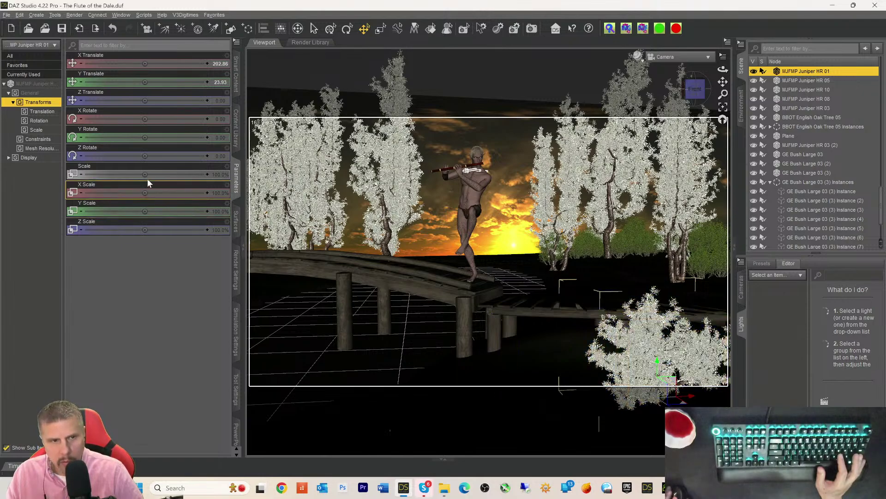
left_click_drag(145, 174, 171, 174)
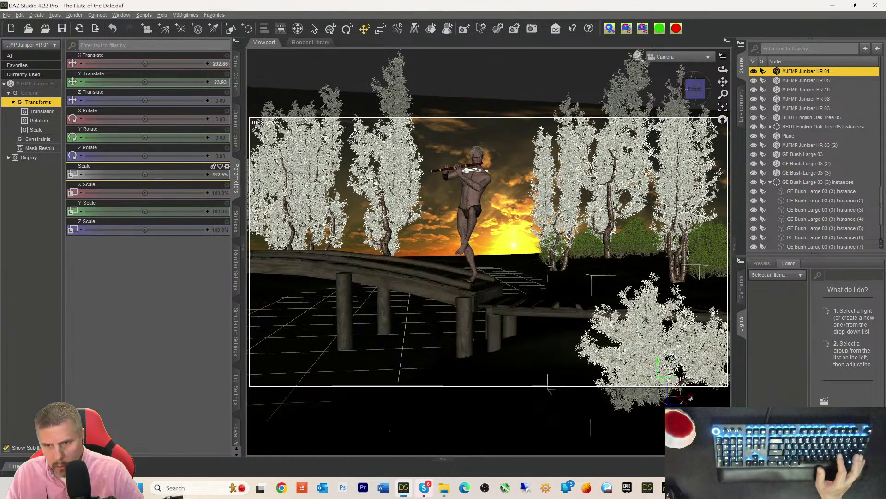
mouse_move(692, 396)
left_mouse_down()
mouse_move(707, 396)
mouse_move(696, 395)
left_mouse_up()
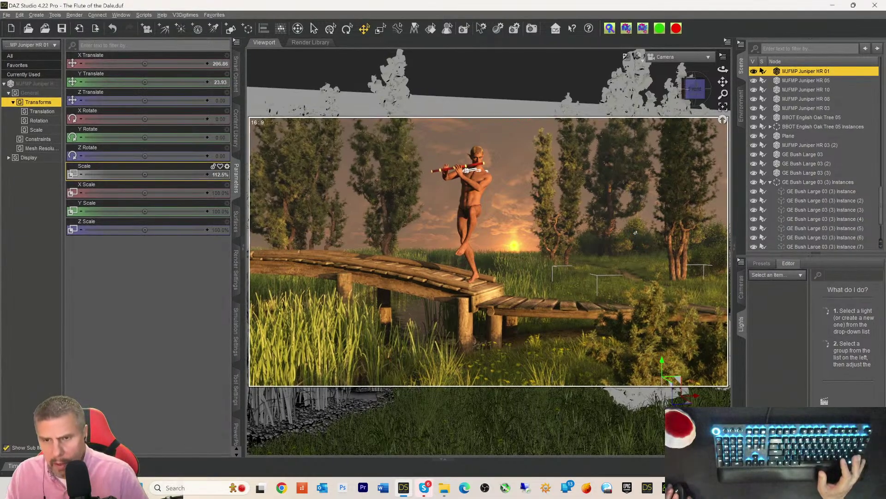
- Duplicate the node hierarchy of bush instance (6) and move the selected bush behind the bridge to about -327 on X
left_click(636, 233)
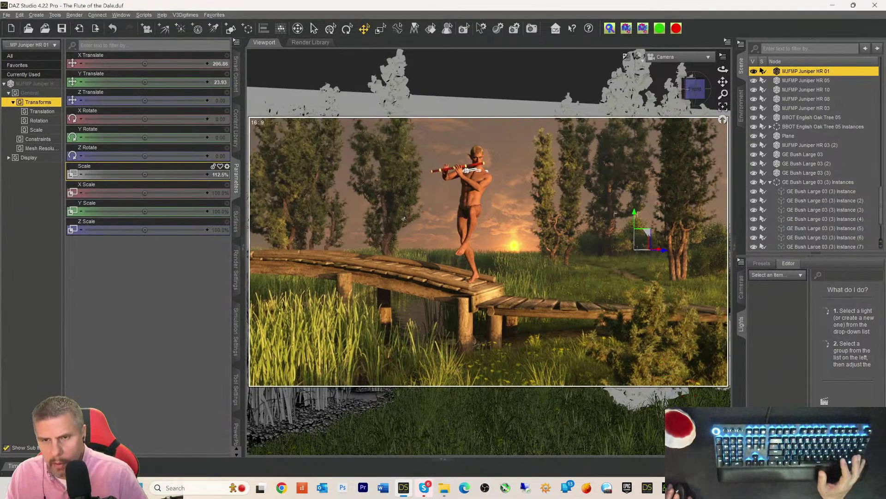
key("ctrl+9")
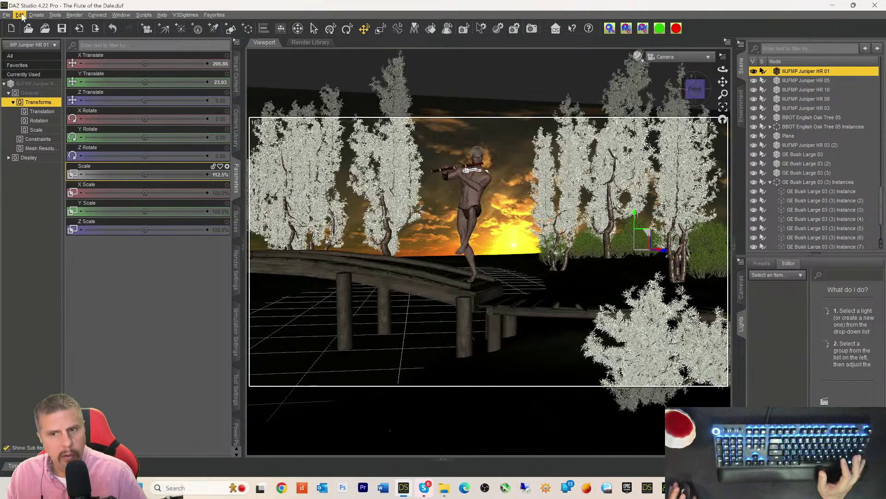
left_click(20, 14)
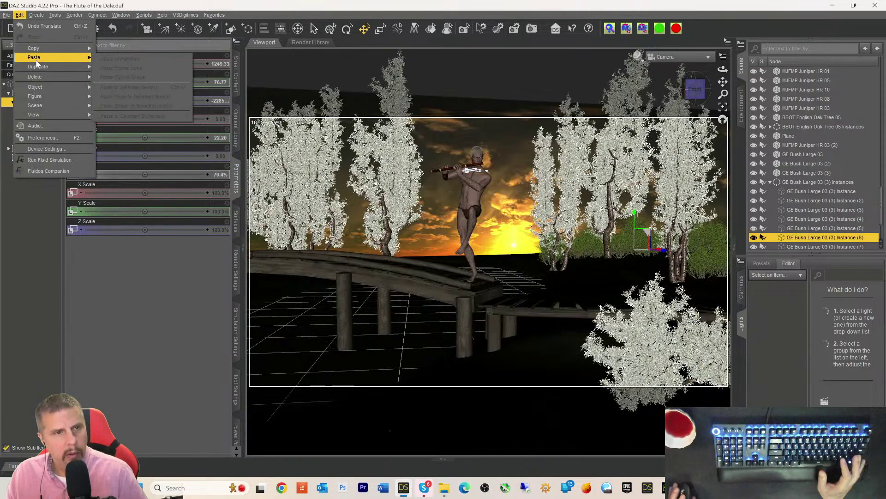
mouse_move(38, 67)
left_click(112, 77)
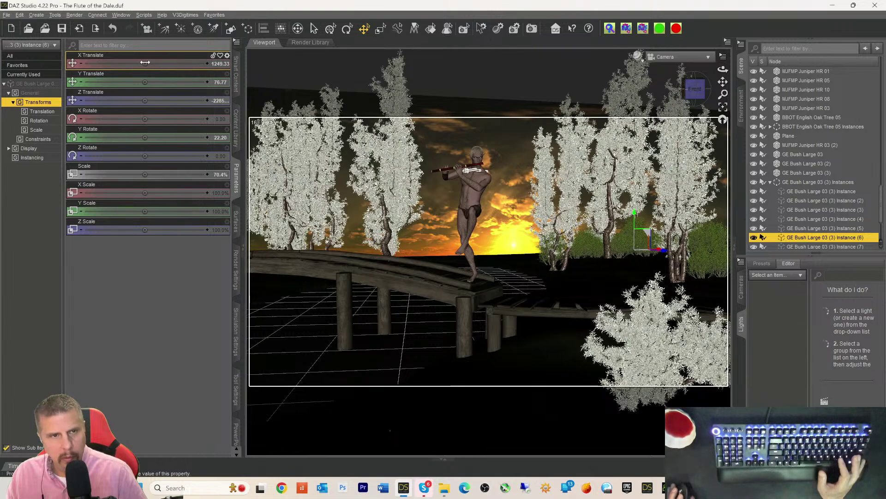
left_click_drag(145, 64, 103, 64)
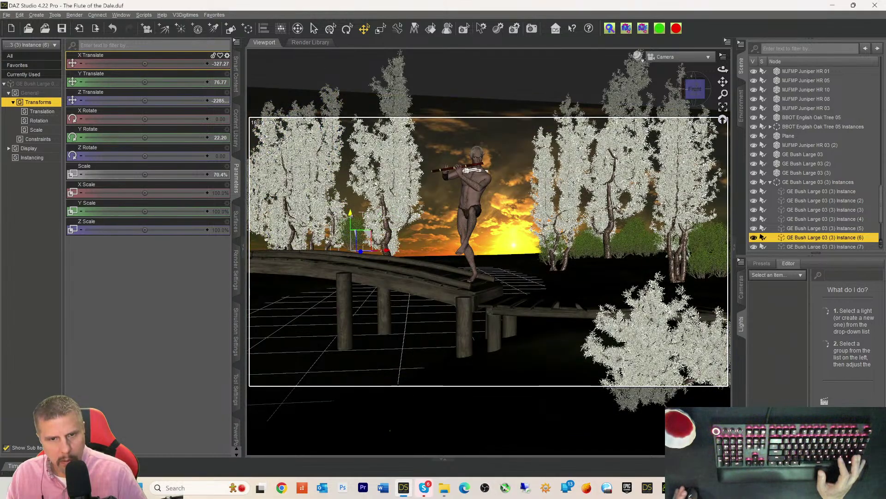
- Scale the bush behind the bridge to 100.8% and place it at about -442 on X, -10.4 on Y and -2847 on Z
left_click_drag(350, 220, 351, 233)
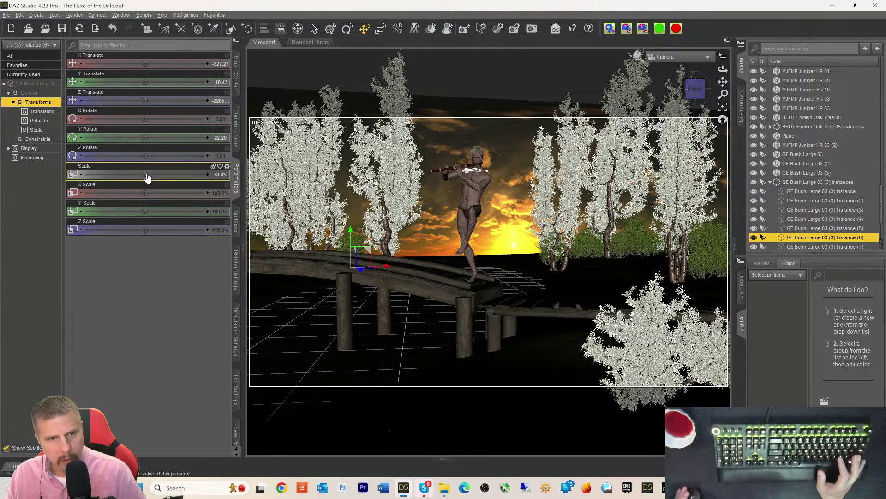
left_click_drag(147, 178, 171, 175)
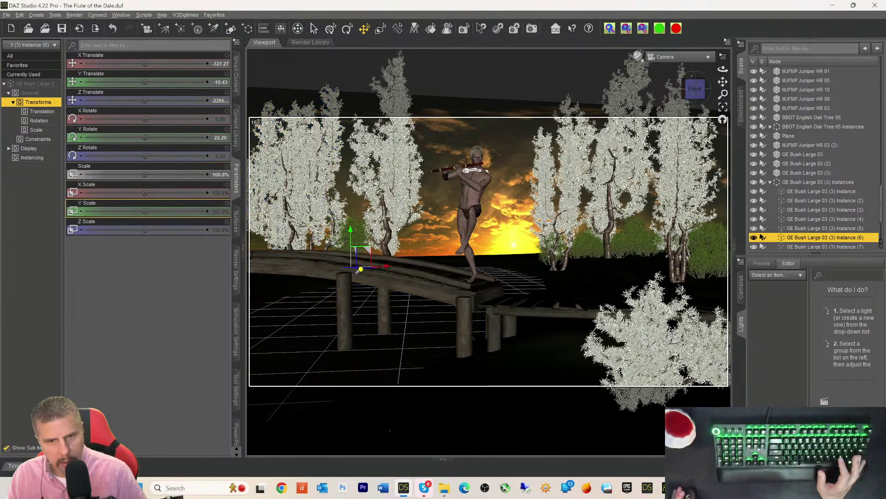
left_click_drag(361, 270, 333, 263)
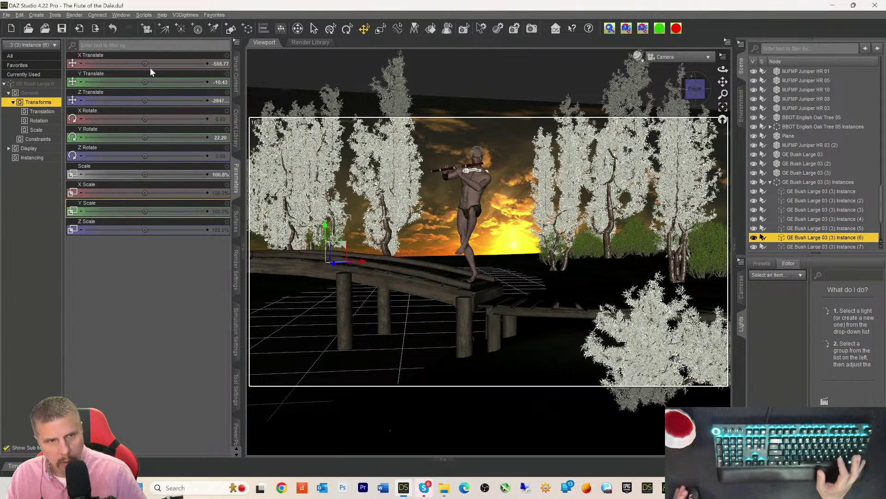
left_click_drag(158, 63, 175, 63)
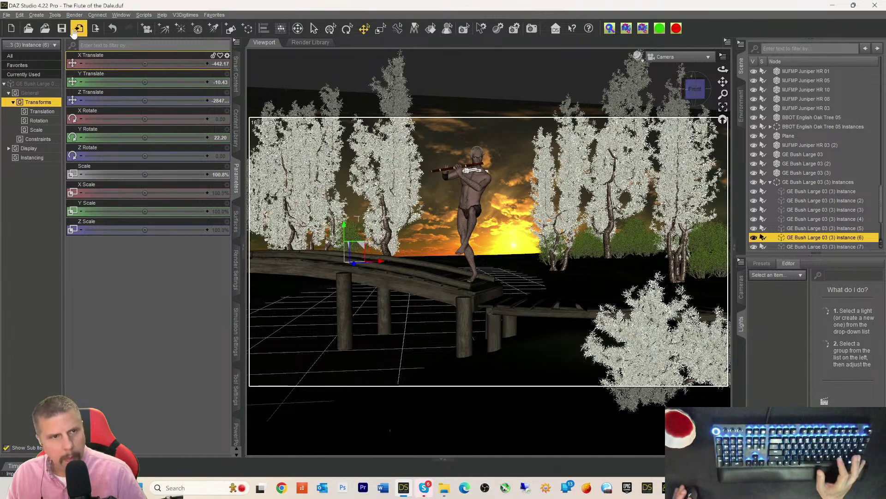
- Duplicate the node hierarchy of the selected bush instance (6) behind the bridge
left_click(20, 15)
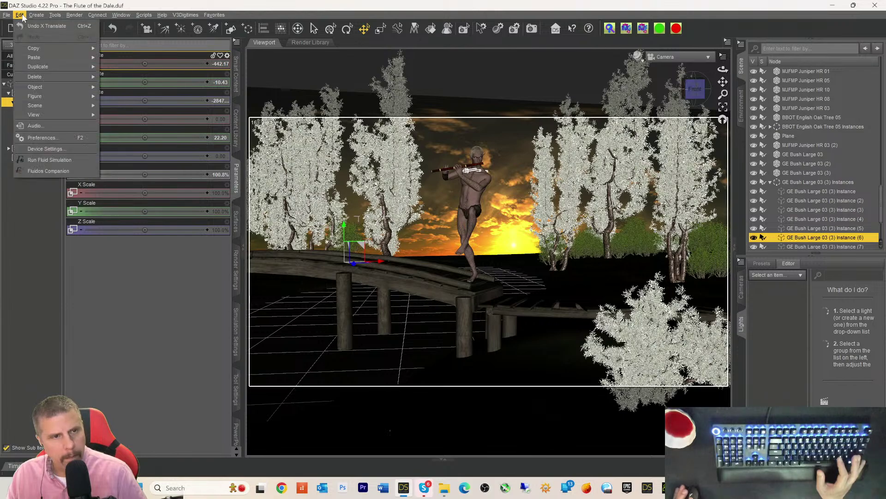
mouse_move(34, 115)
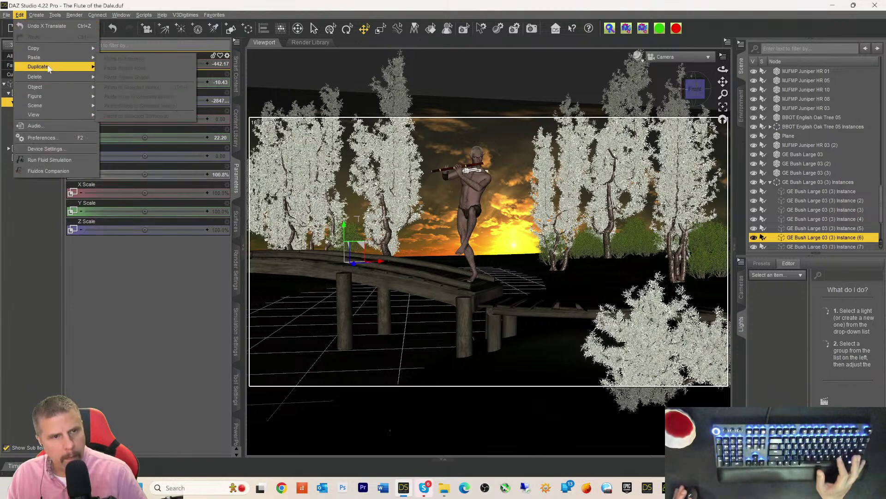
mouse_move(56, 68)
left_click(125, 79)
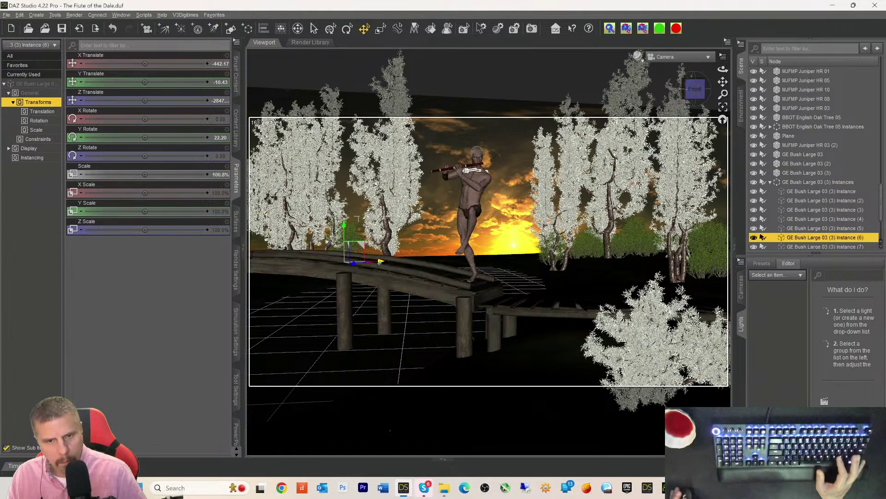
- Move bush instance (6) behind the bridge to about -272 on X and -2917 on Z, and duplicate its node hierarchy
left_click_drag(380, 262, 406, 261)
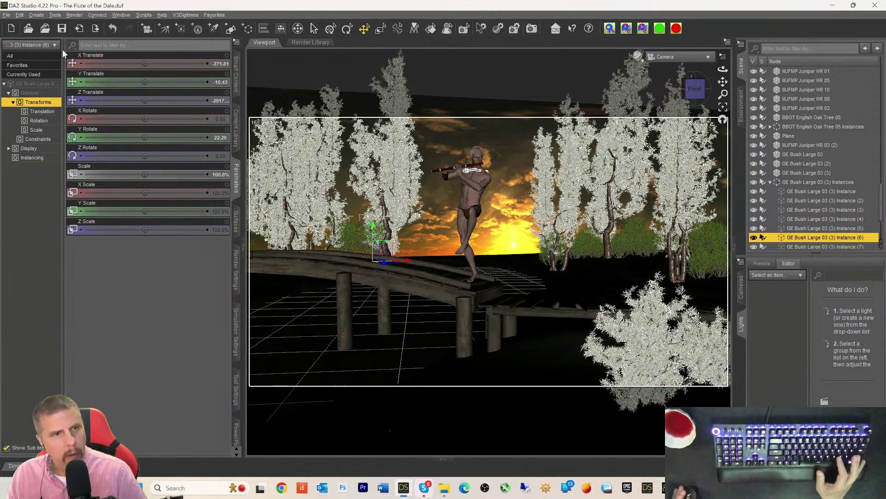
left_click(19, 15)
mouse_move(56, 67)
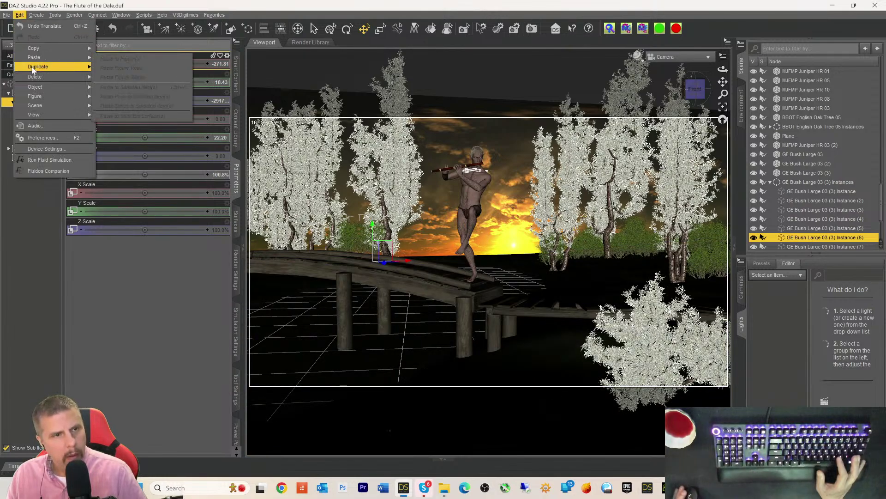
left_click(109, 77)
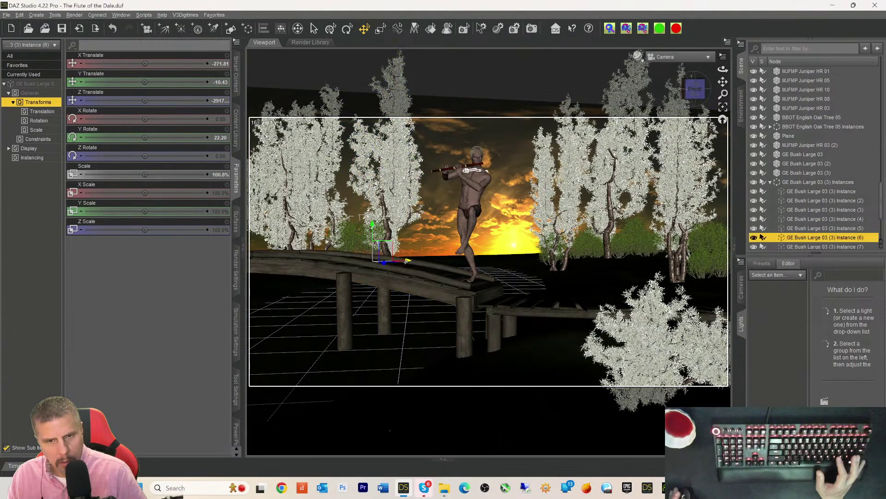
- Place another copy of bush instance (6) at about -573 on X and -2794 on Z, and move instance (6) to about -875 on X
left_click_drag(405, 261, 358, 267)
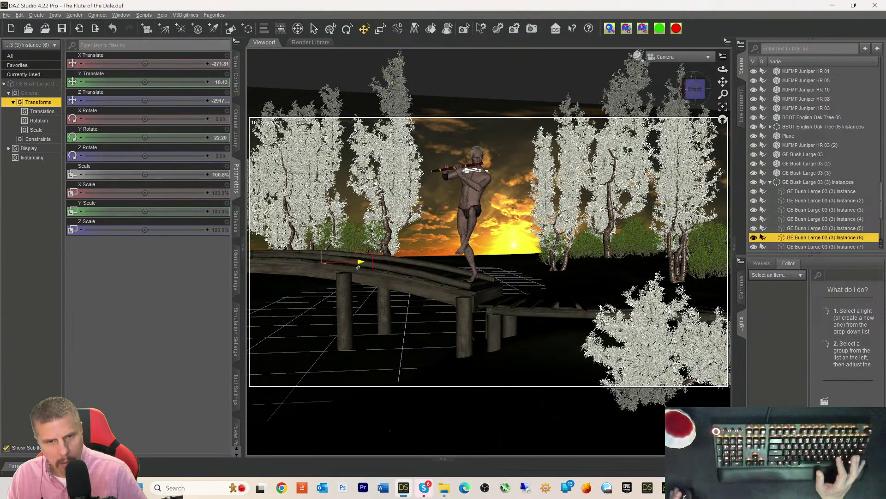
left_click(19, 15)
mouse_move(40, 70)
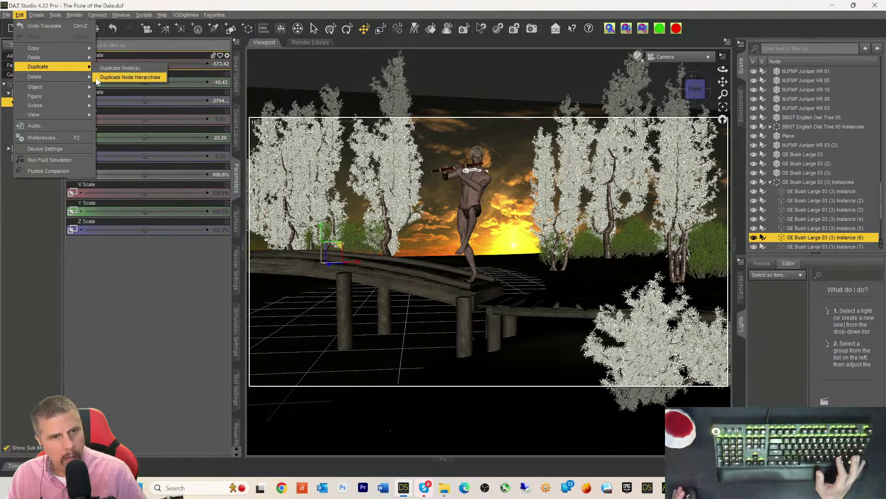
left_click(107, 79)
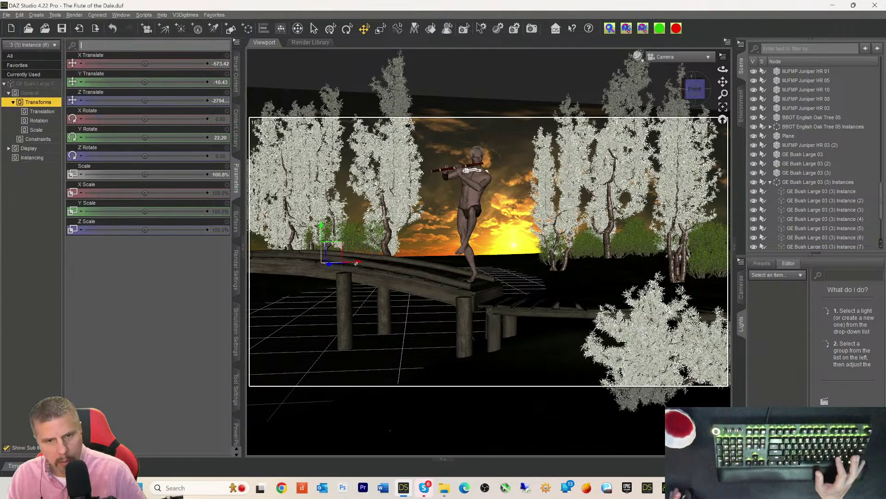
left_click_drag(356, 263, 305, 263)
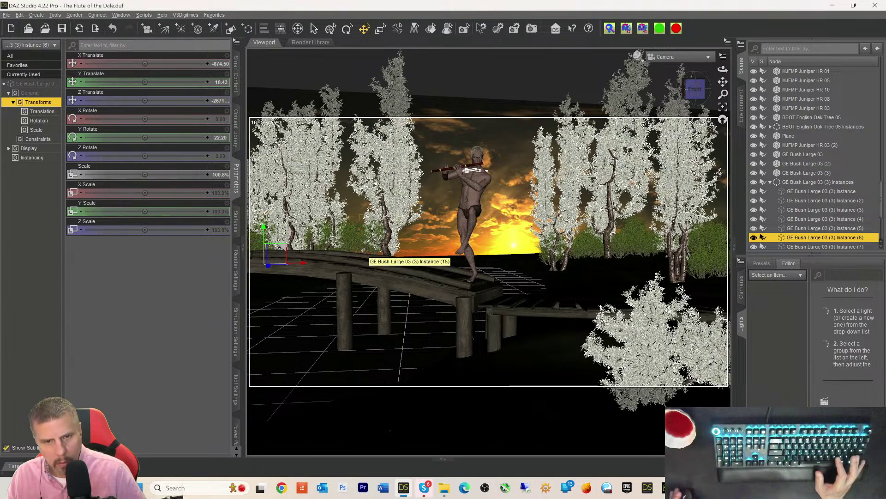
- Lower bush instance (15) to about -37.6 on Y and bush instance (14) to about -36.8 on Y
left_click(376, 254)
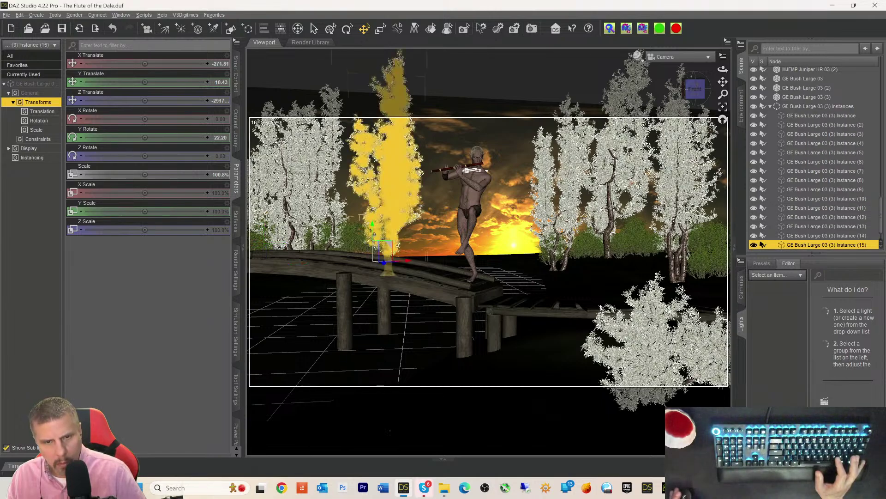
left_click_drag(372, 224, 372, 228)
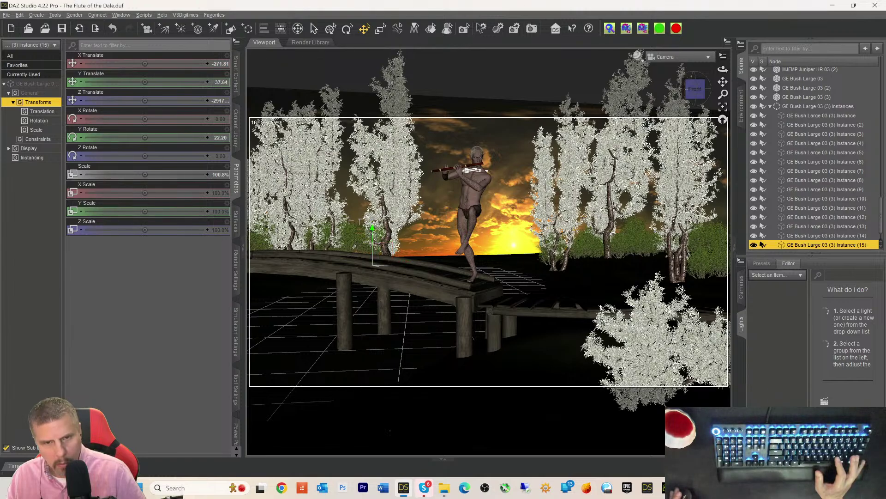
left_click(359, 220)
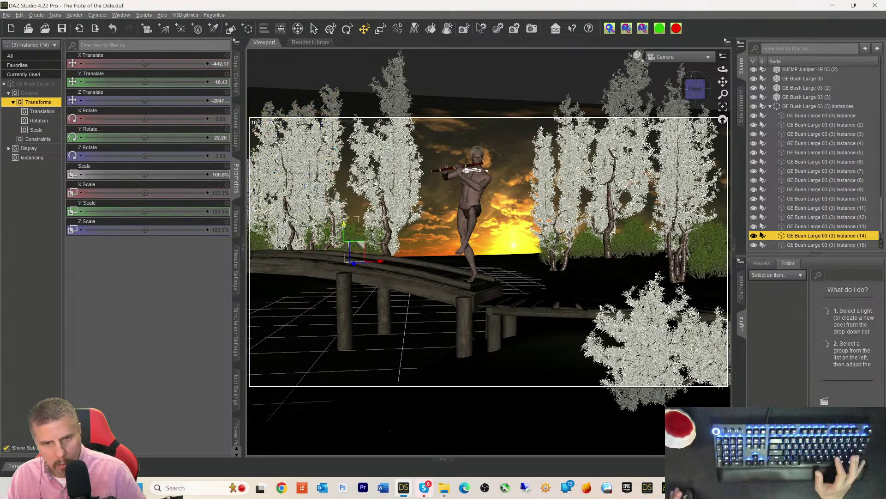
left_click_drag(357, 218, 357, 223)
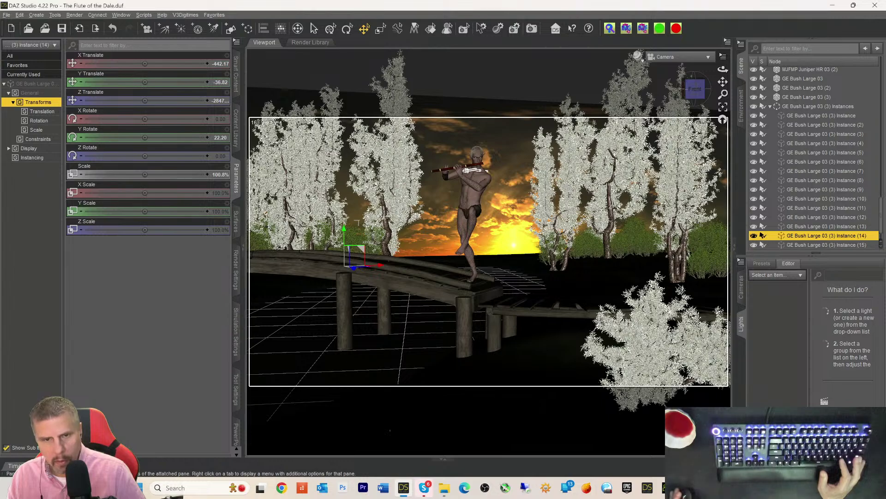
- Duplicate the node hierarchy of bush instance (14) and move the selected bush to about -140 on X, -55.4 on Y and -2971 on Z
left_click(20, 15)
mouse_move(33, 66)
mouse_move(37, 96)
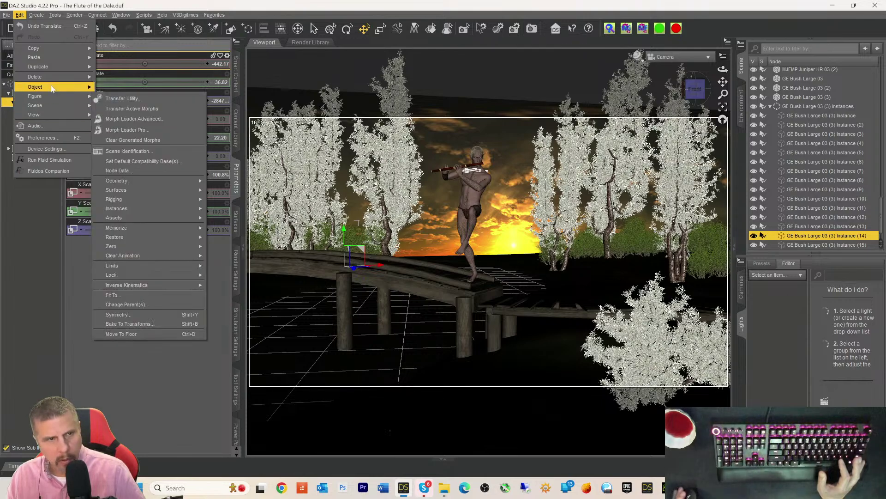
left_click(113, 78)
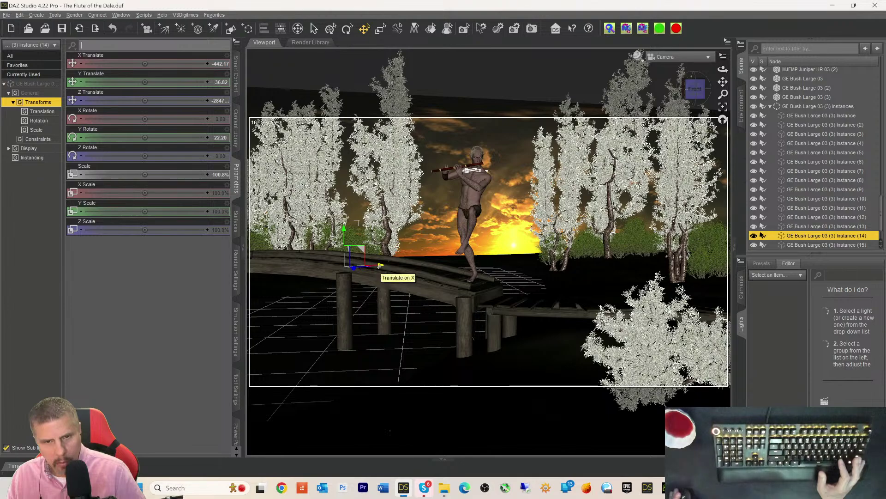
left_click_drag(380, 266, 426, 265)
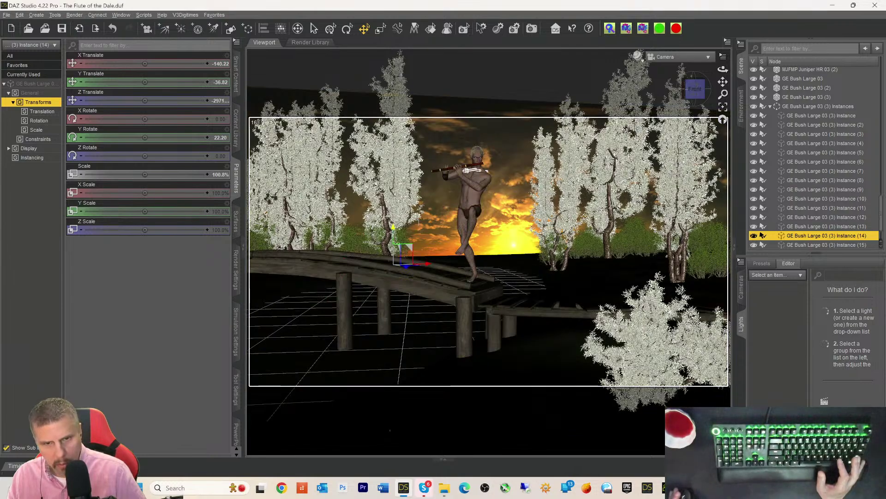
left_click_drag(393, 228, 393, 229)
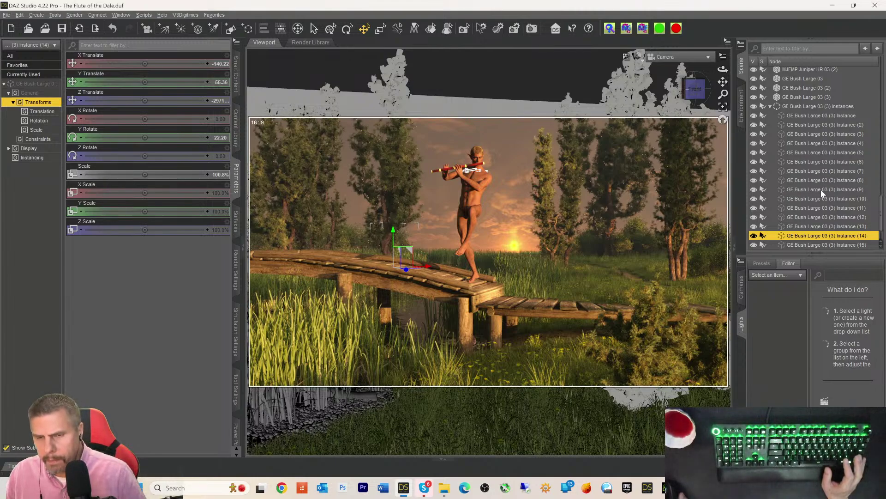
- Switch the viewport out of the rendered preview and make the hidden SYVDB2 Wisp Array 02 visible
scroll(820, 190, "up", 3)
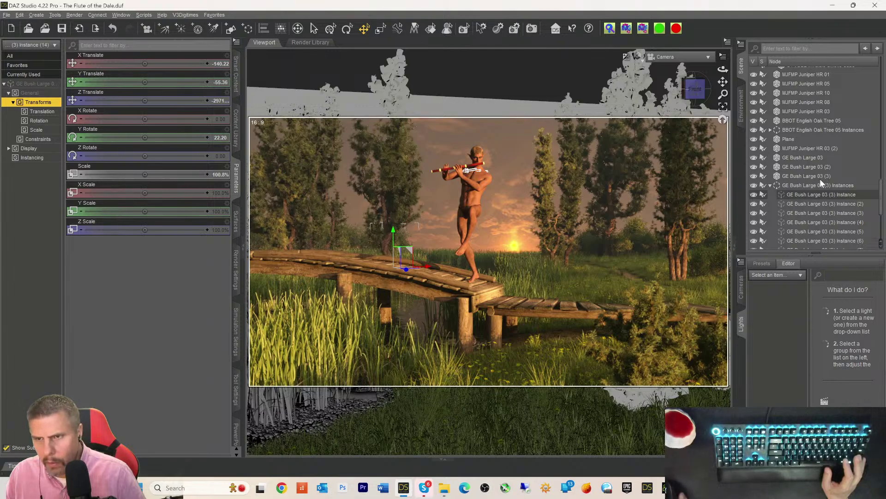
scroll(821, 181, "down", 4)
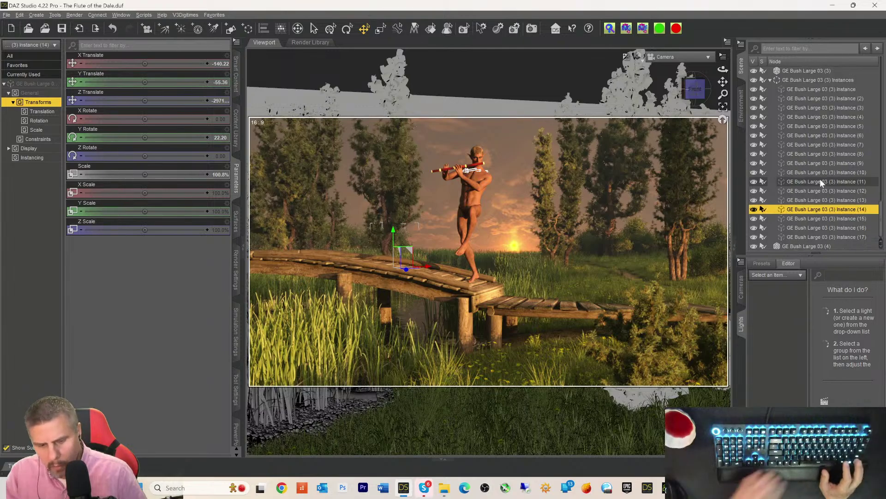
key("ctrl+9")
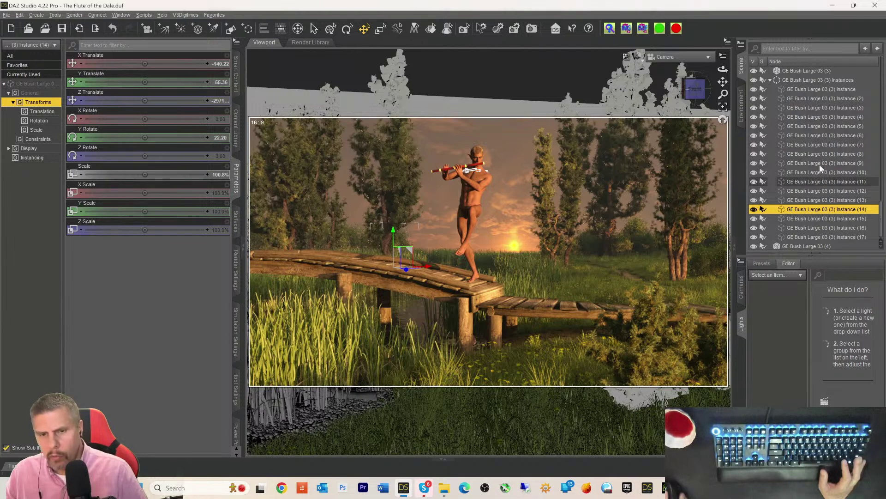
scroll(816, 161, "up", 5)
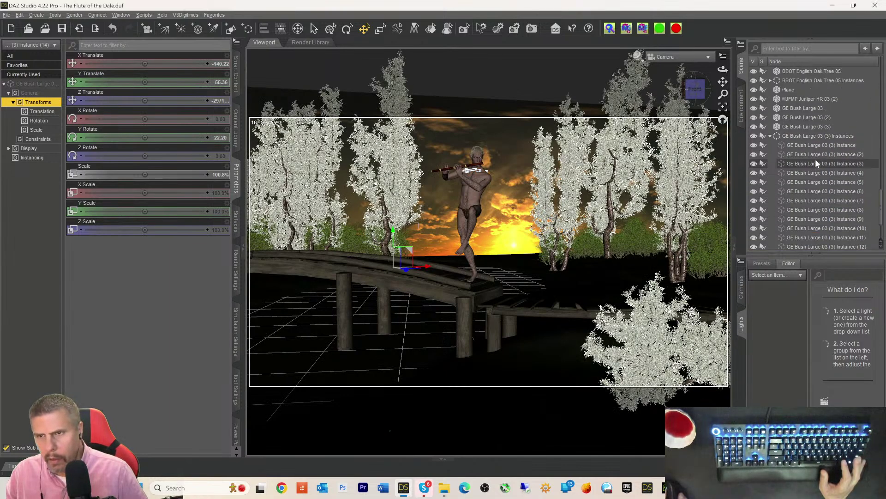
scroll(815, 173, "up", 5)
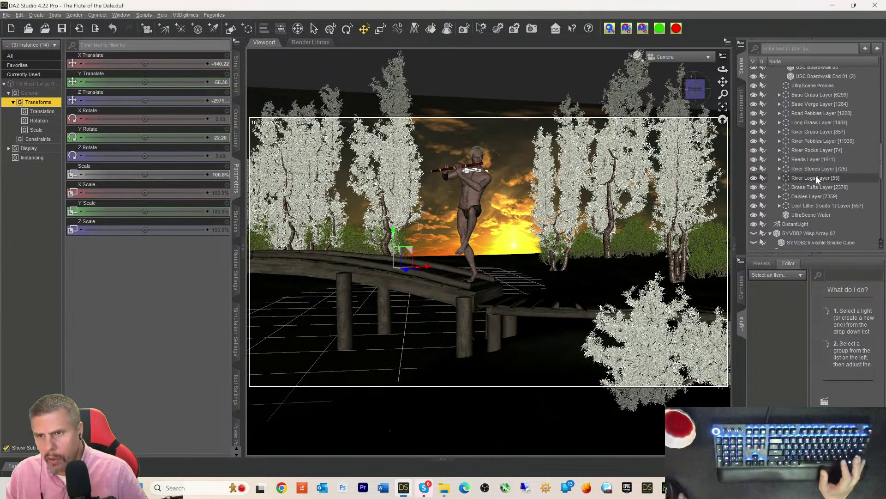
left_click(790, 186)
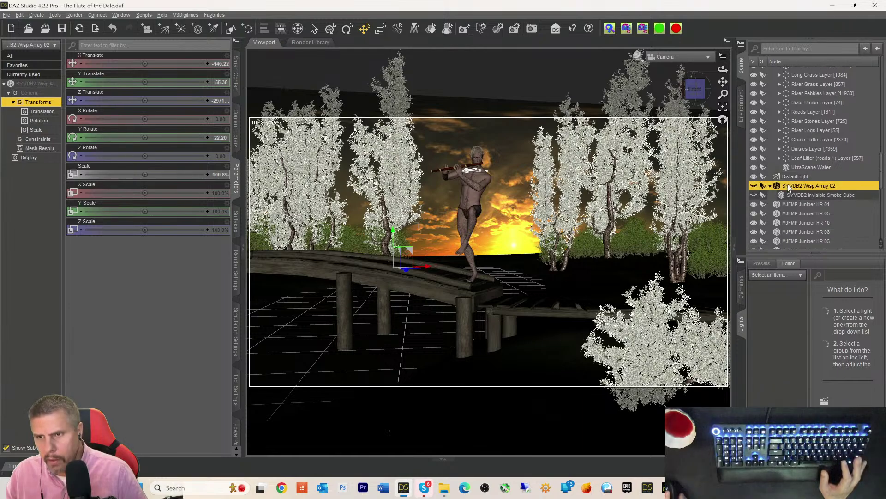
left_click(754, 186)
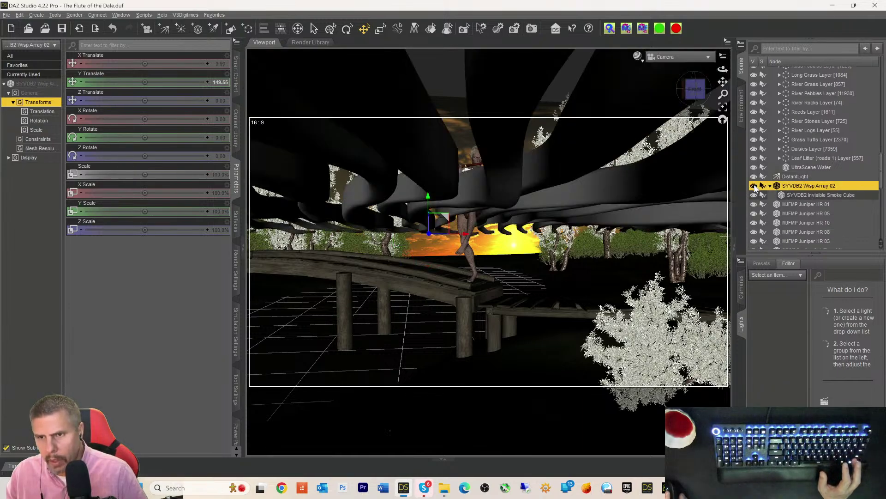
- Save the scene and set the pixel width of the render output to 8000
key("ctrl+s")
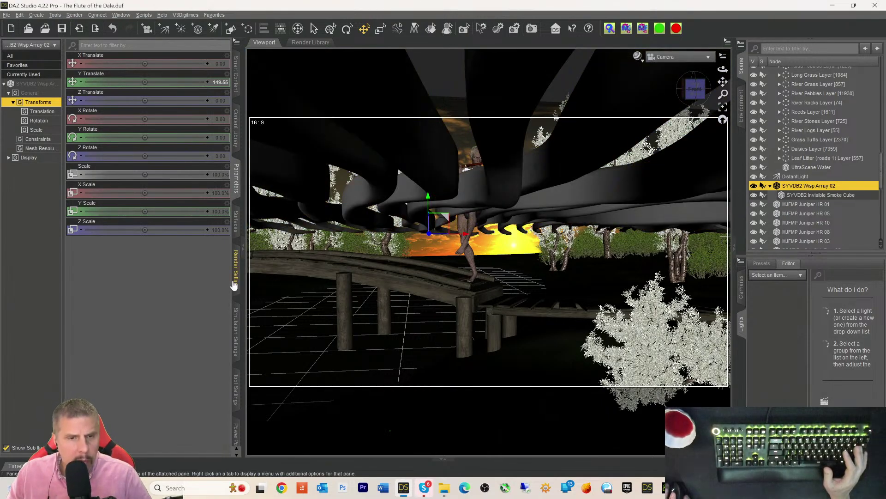
left_click(234, 285)
left_click(22, 93)
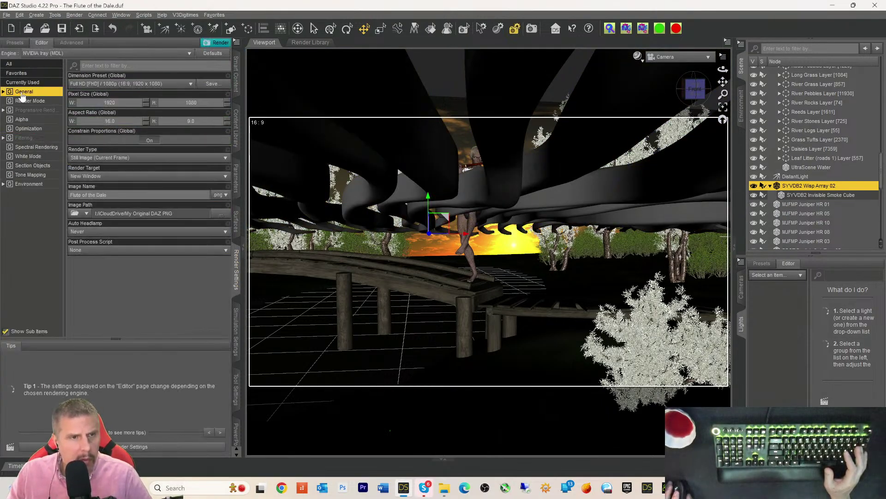
left_click(119, 103)
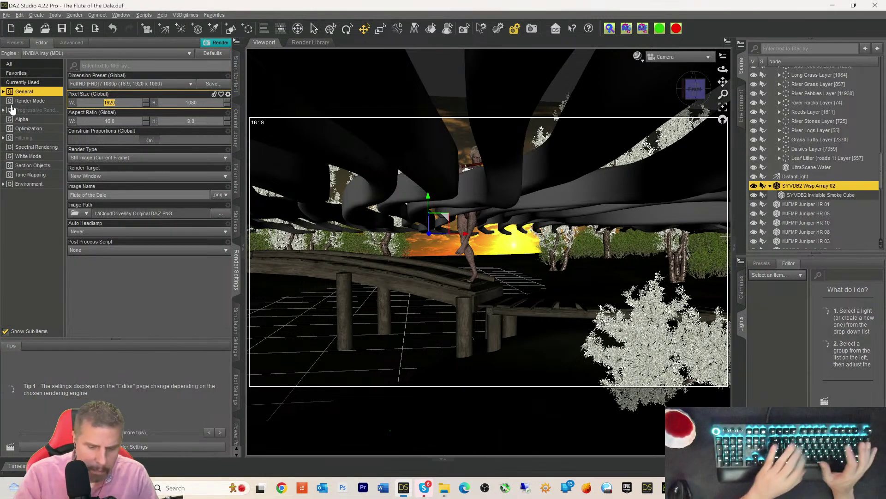
type("8000")
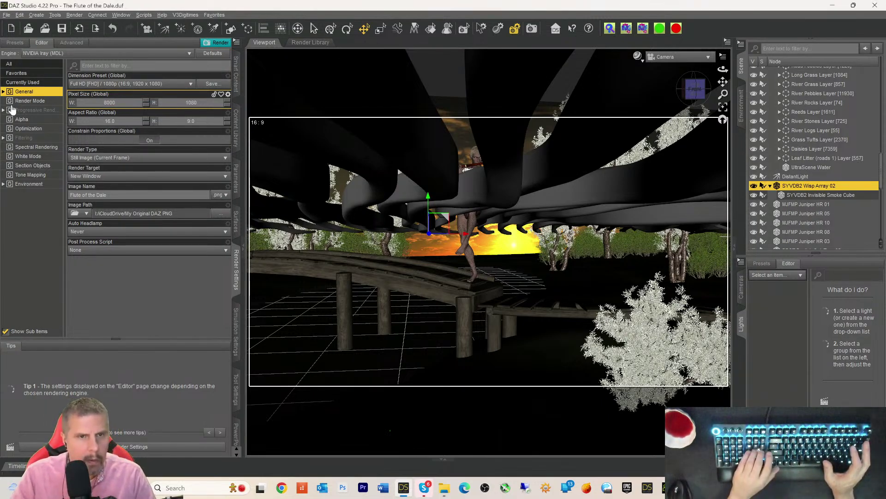
key("Return")
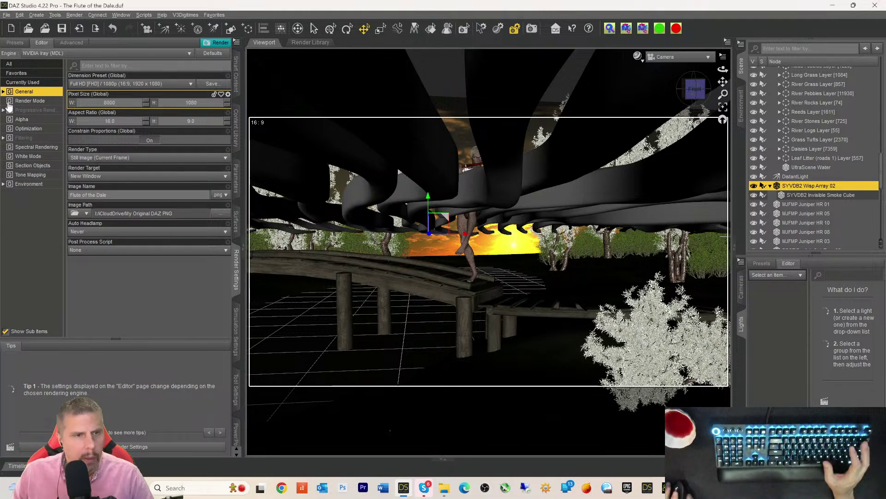
- Review the optimization and progressive rendering settings and start the final Iray render
left_click(31, 128)
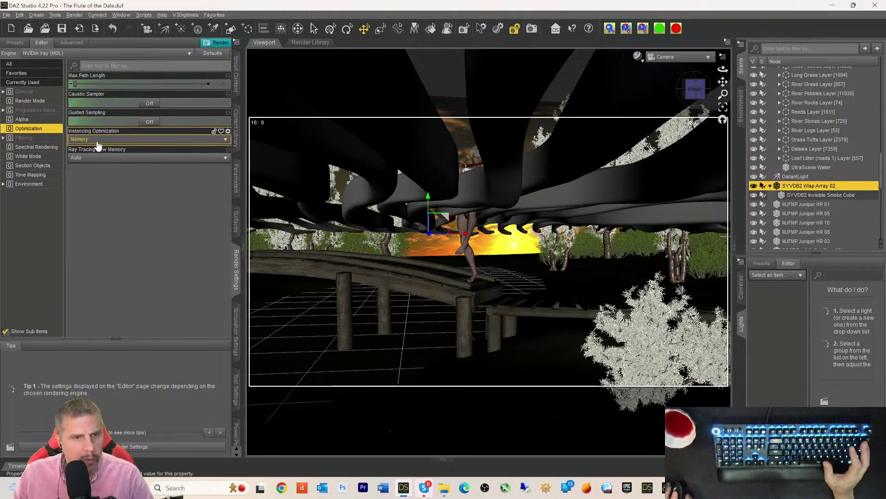
left_click(31, 110)
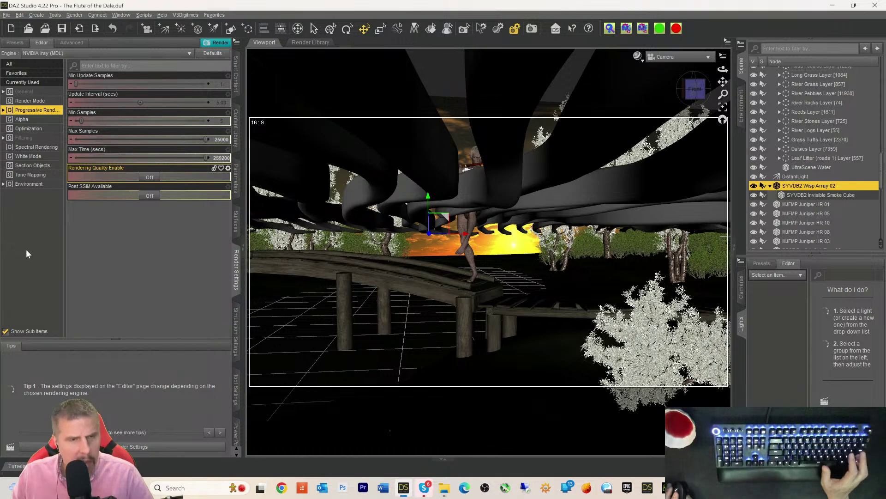
left_click(216, 43)
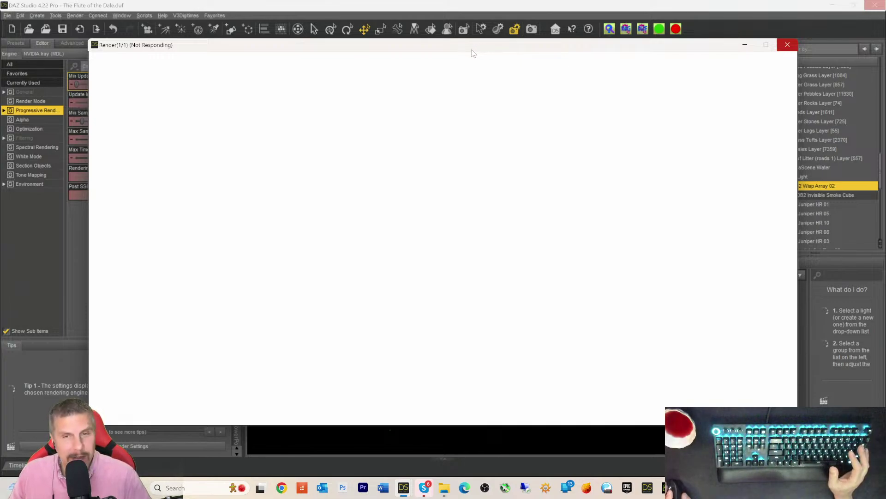
- Bring the render window to the front and examine the developing image from the grass up to the flute player's face
left_click_drag(474, 45, 427, 37)
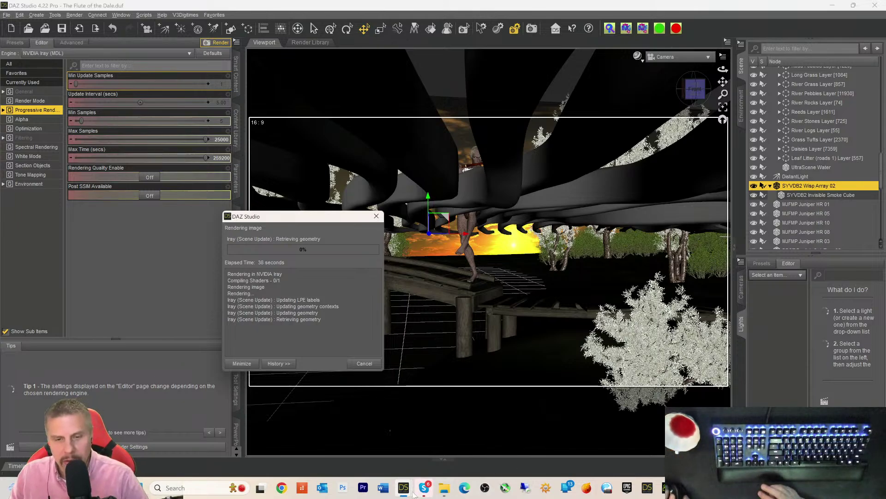
mouse_move(404, 489)
left_click(432, 447)
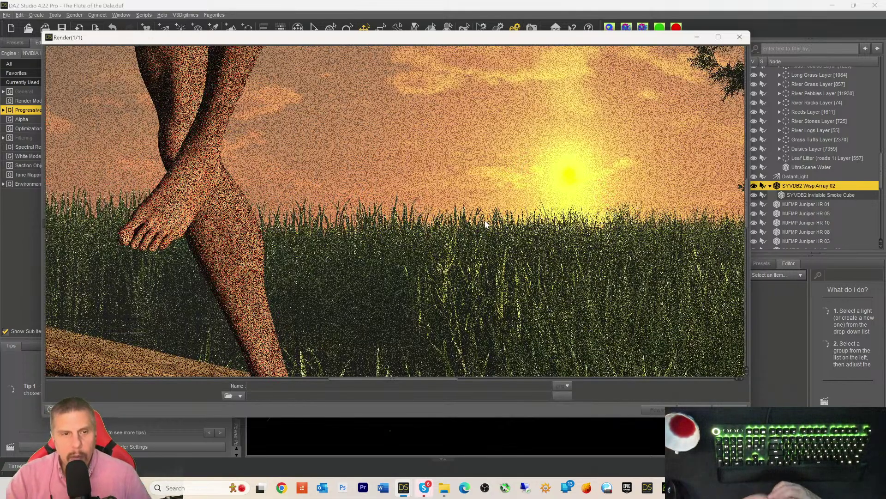
scroll(368, 197, "up", 8)
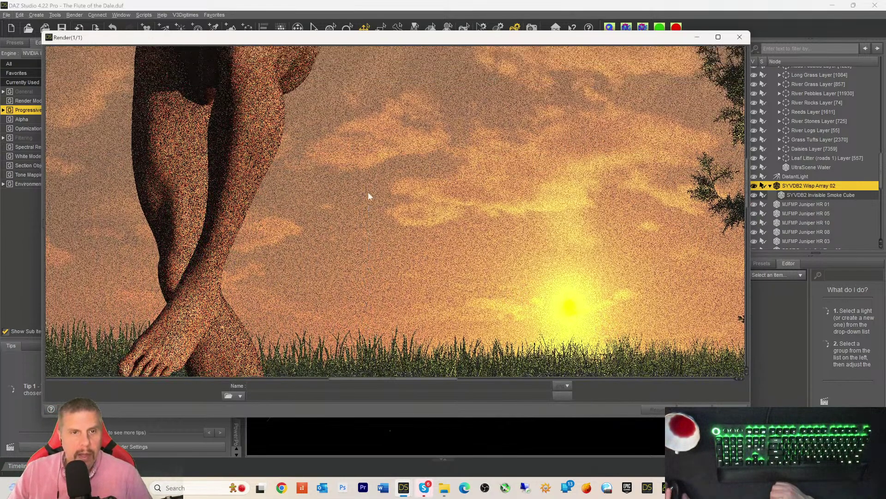
scroll(370, 195, "up", 8)
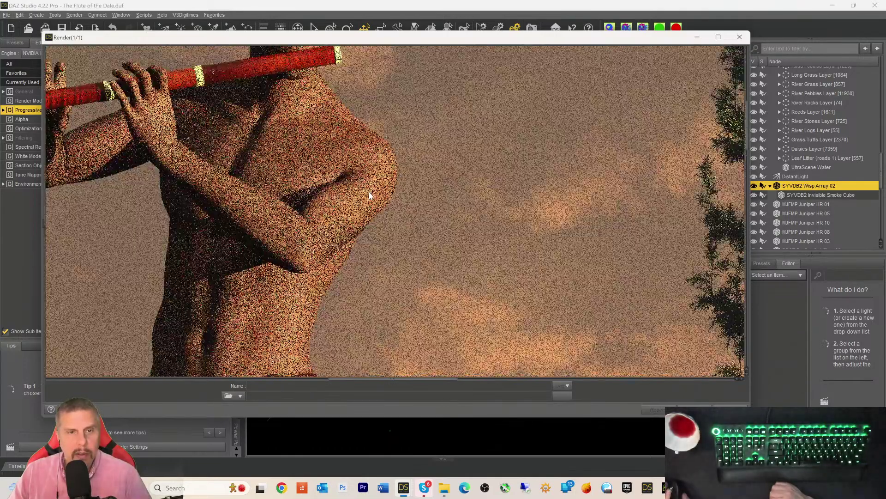
scroll(369, 197, "up", 4)
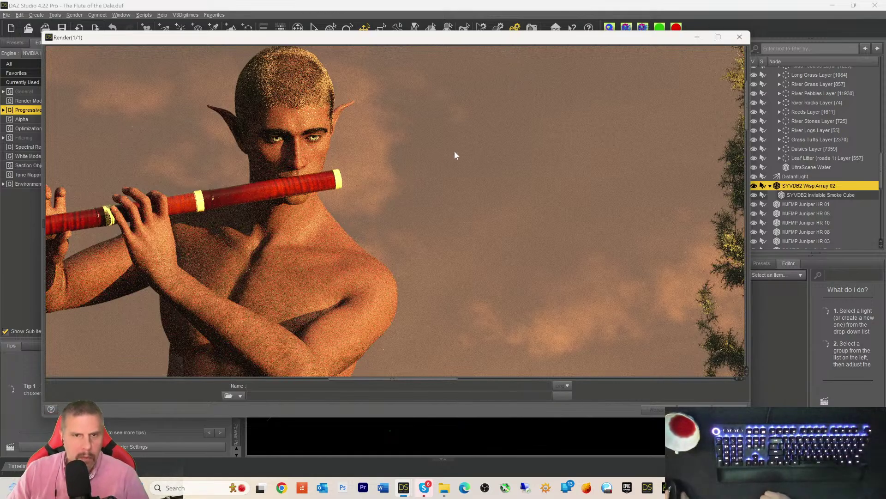
- Inspect the developing render from the flute player's head down to the bare feet on the wooden walkway
scroll(454, 152, "up", 1)
scroll(460, 157, "down", 5)
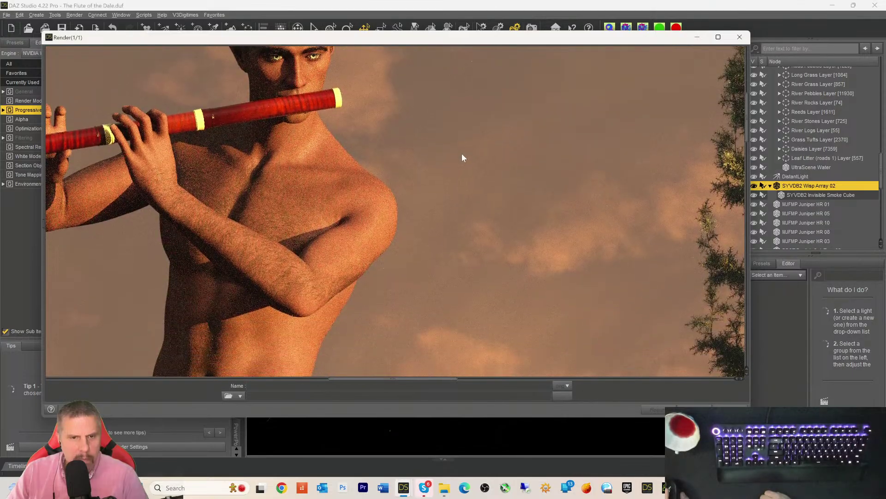
scroll(463, 157, "down", 10)
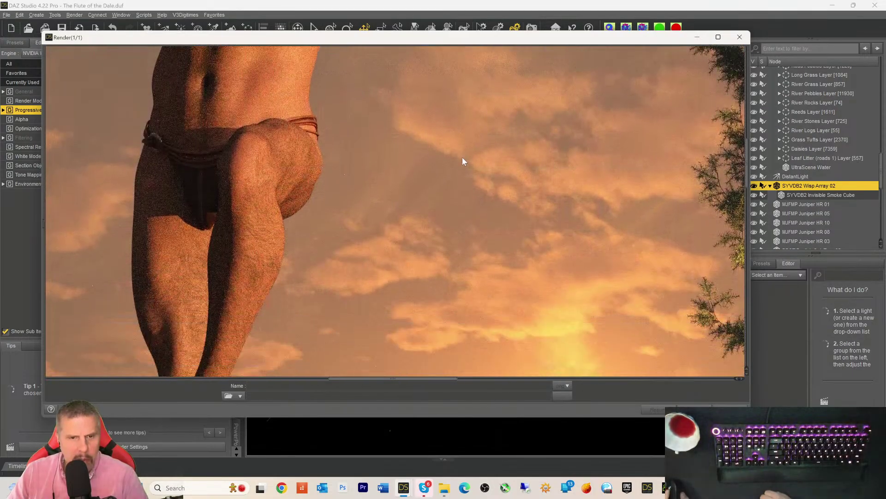
scroll(463, 160, "down", 10)
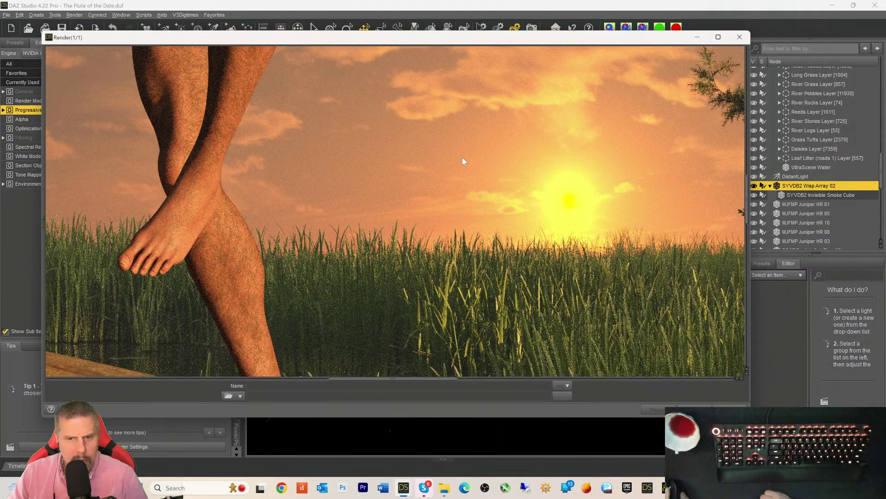
scroll(464, 161, "down", 8)
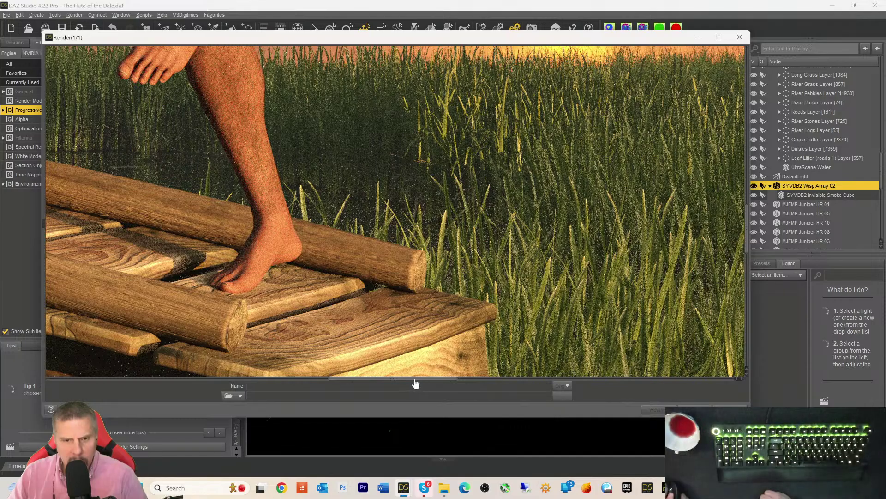
- Examine the rendered log railing at the walkway's far end and the dense junipers rising behind it
left_click_drag(426, 375, 79, 362)
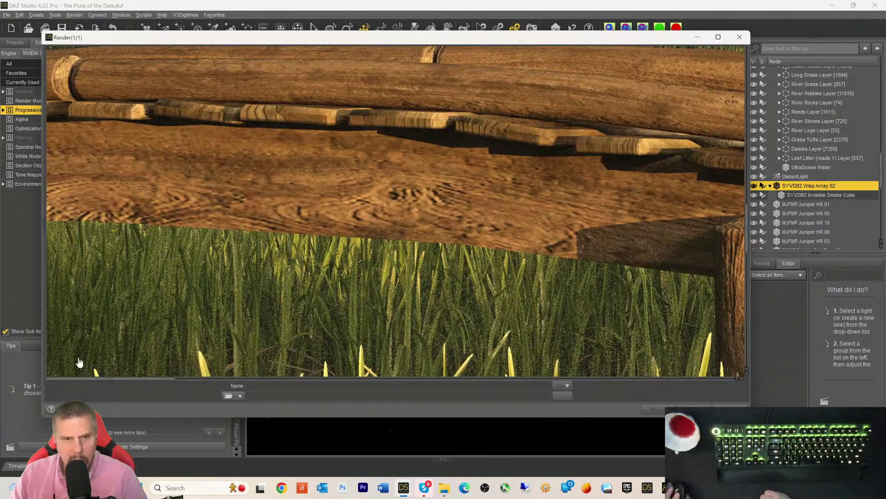
scroll(224, 227, "up", 8)
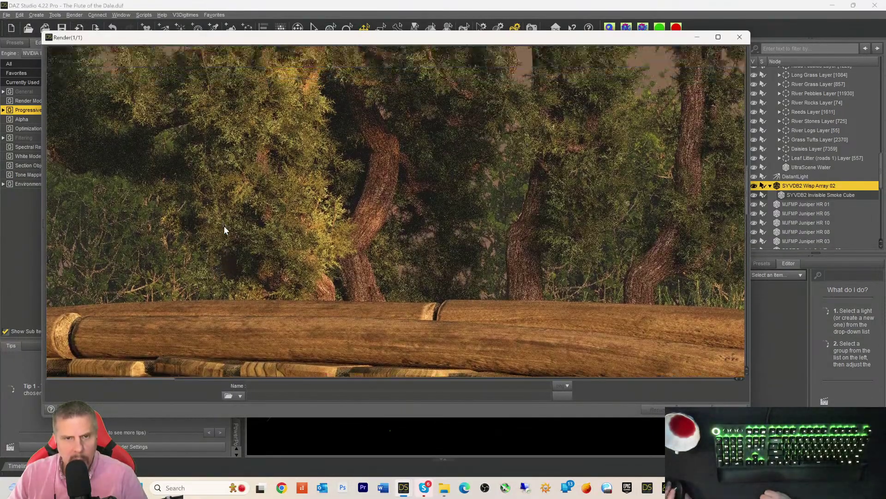
scroll(224, 230, "up", 4)
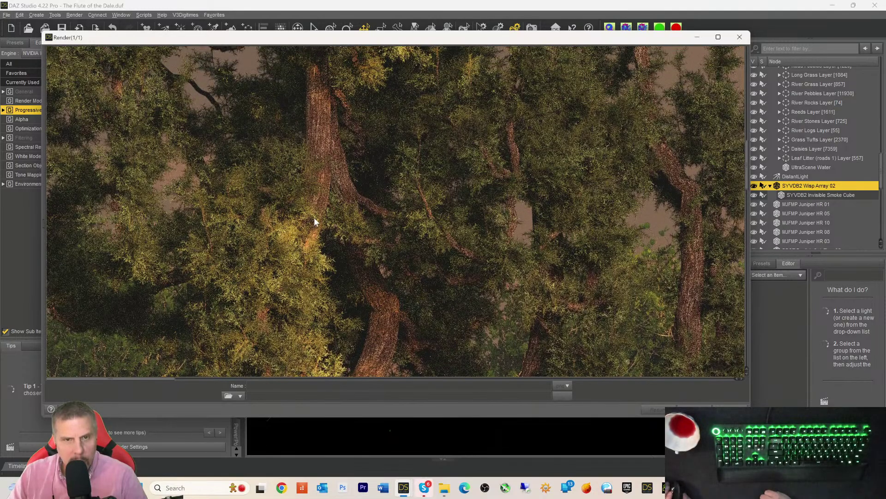
scroll(315, 221, "up", 8)
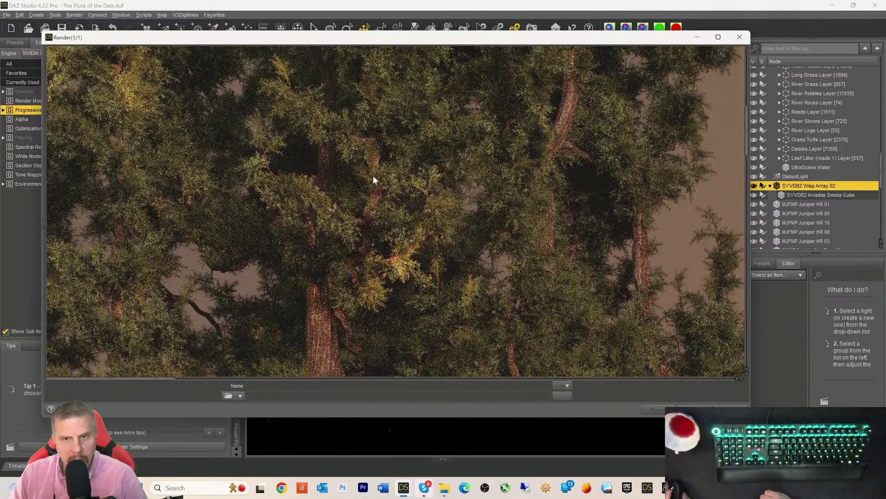
scroll(374, 179, "up", 8)
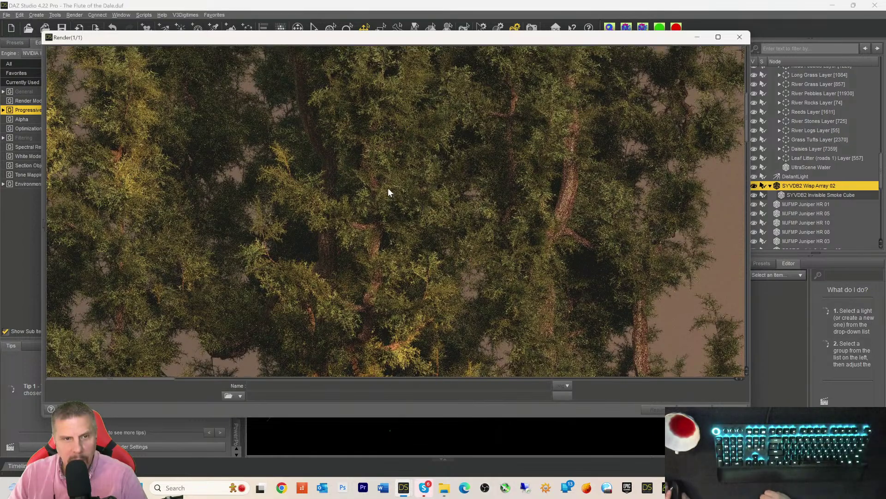
scroll(389, 190, "up", 8)
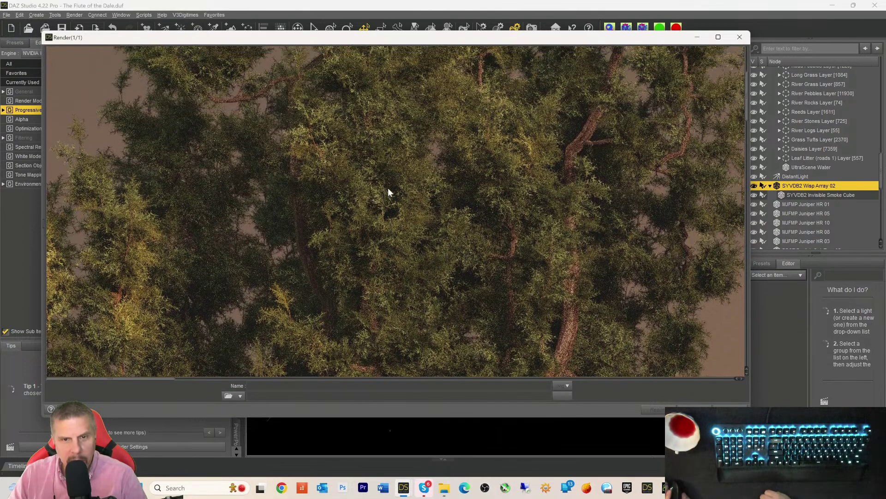
scroll(388, 190, "up", 5)
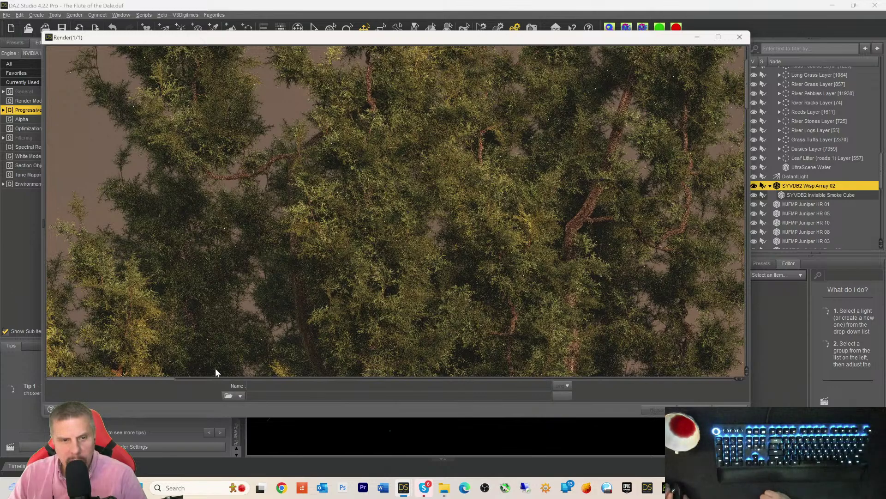
- Examine the juniper foliage and trunks between the dense tree group and the end of the flute
left_click_drag(147, 380, 202, 385)
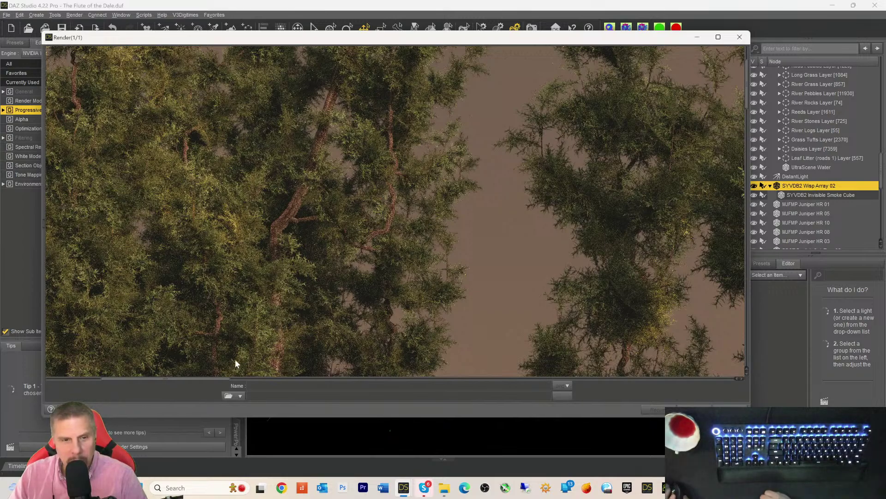
left_click_drag(209, 381, 311, 392)
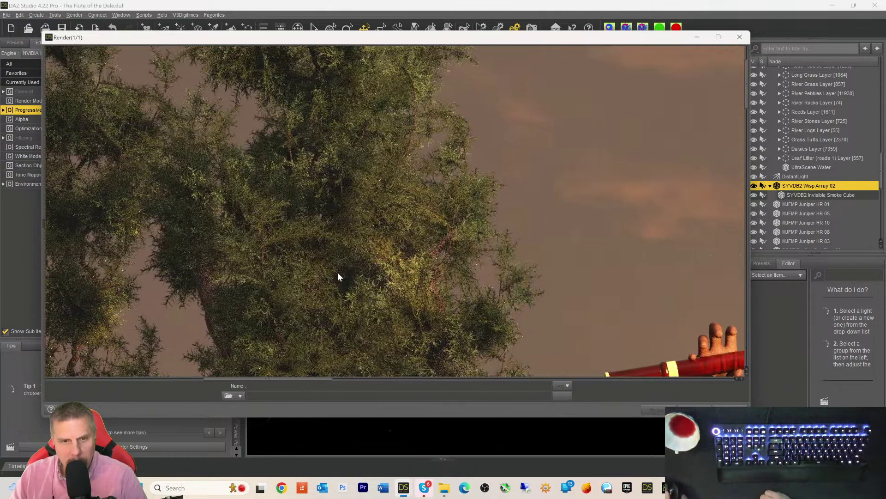
scroll(338, 271, "down", 3)
scroll(338, 271, "down", 5)
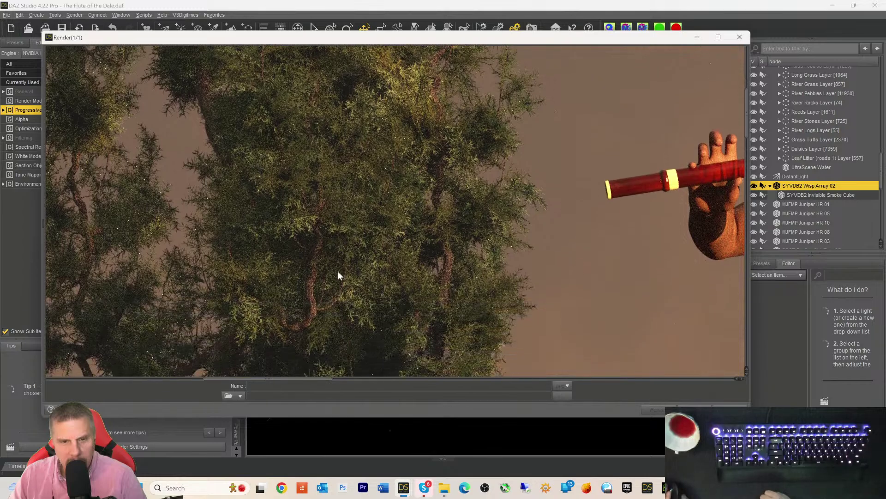
scroll(339, 276, "down", 5)
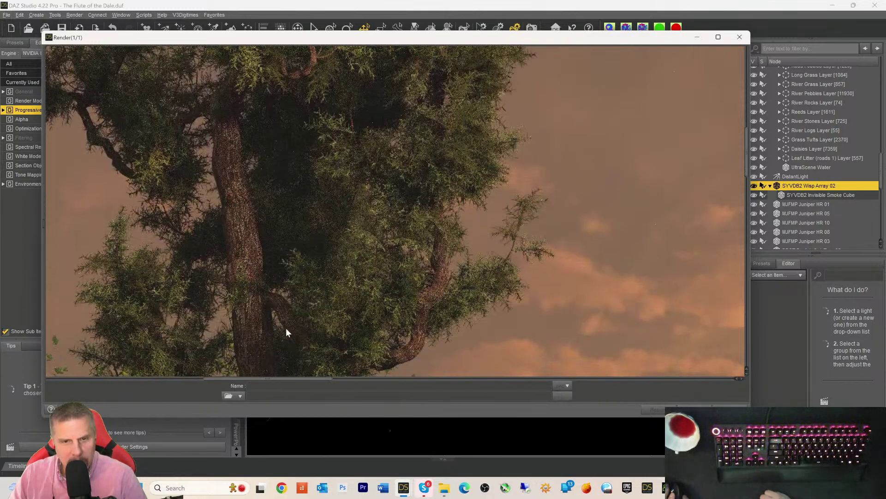
scroll(289, 262, "up", 5)
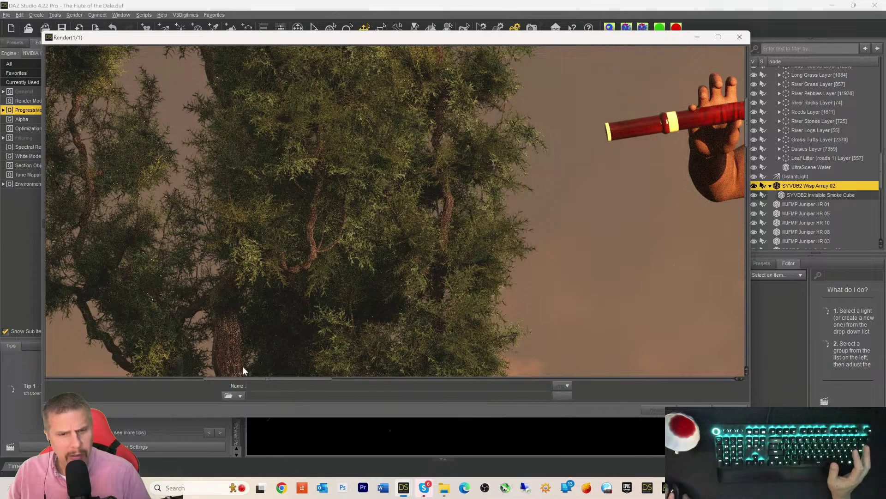
- Inspect the sunlit junipers on the sunset's other side, from their foliage down to the trunks and background bushes
left_click_drag(240, 379, 477, 386)
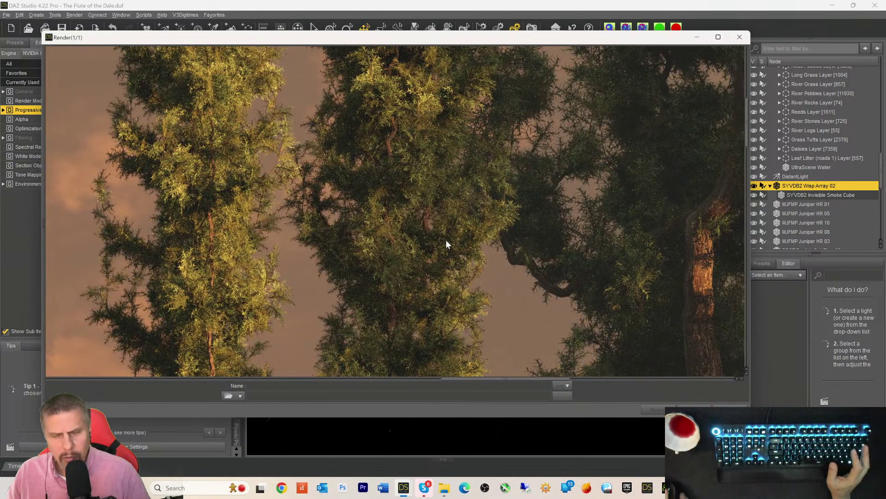
scroll(448, 243, "down", 5)
scroll(448, 272, "down", 2)
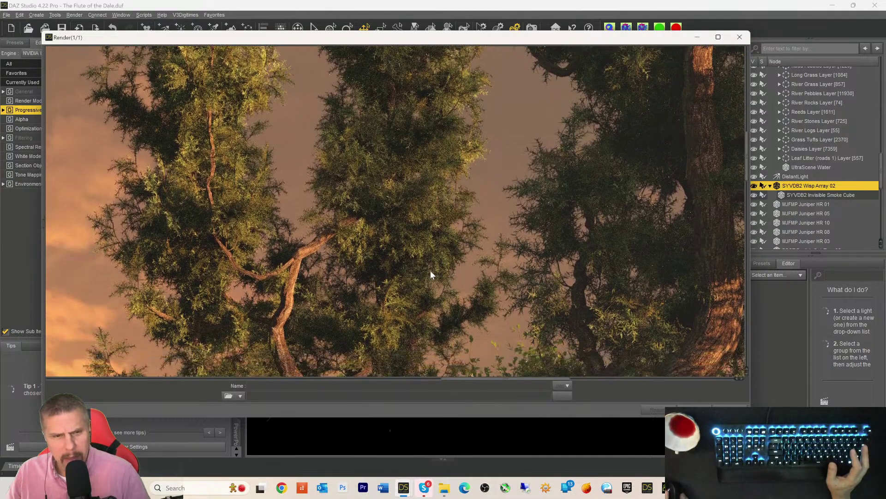
scroll(310, 221, "down", 4)
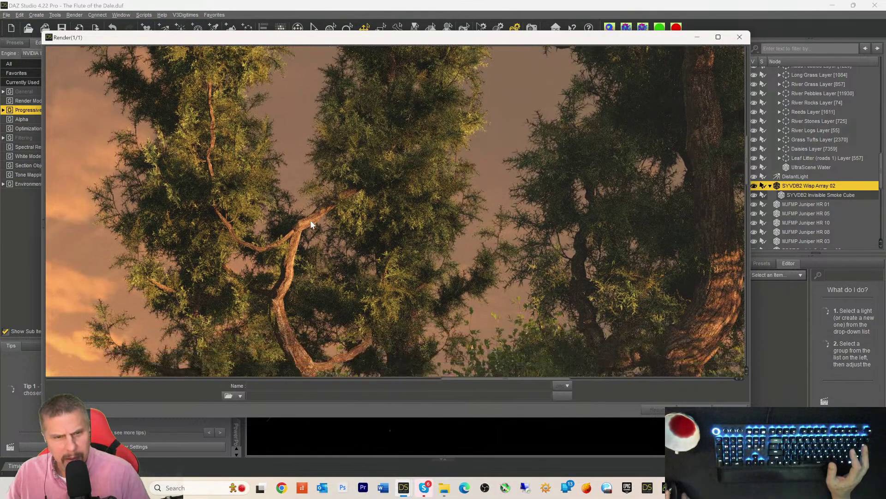
scroll(310, 220, "down", 5)
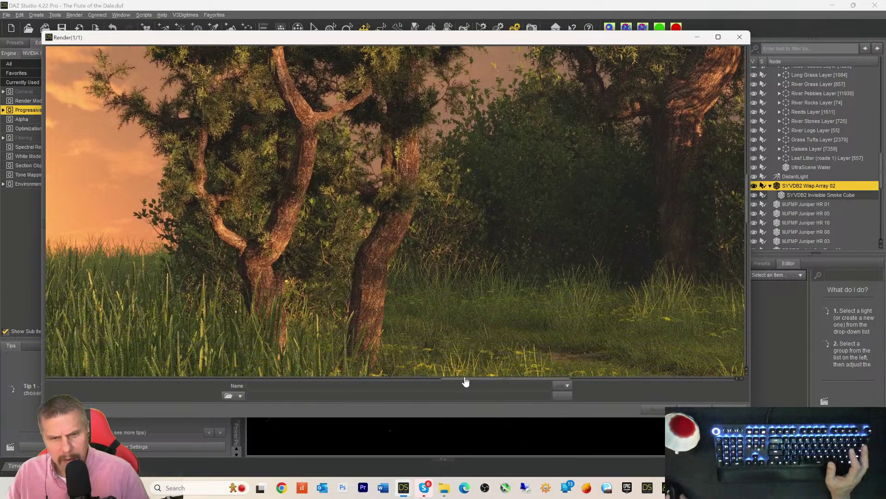
left_click_drag(465, 382, 587, 381)
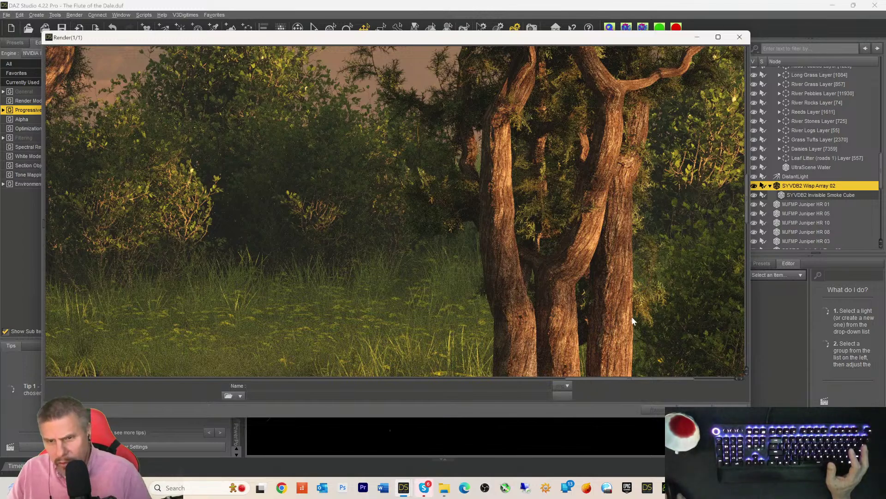
left_click_drag(604, 382, 669, 382)
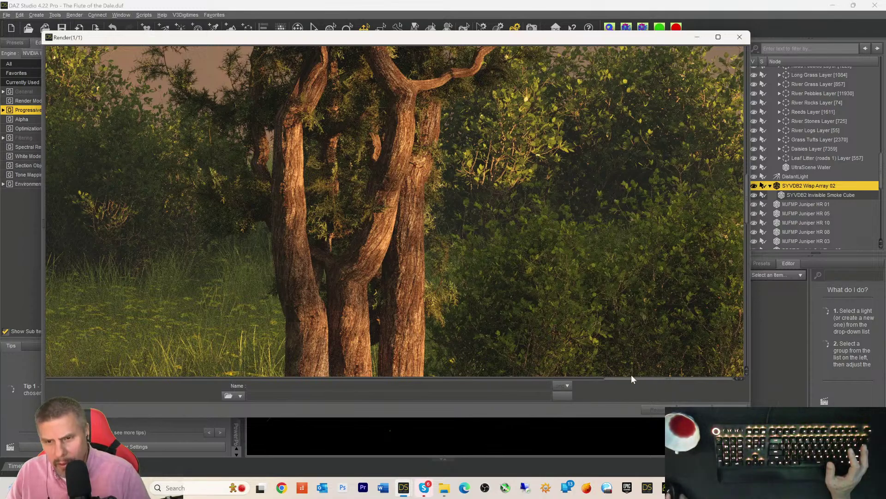
- Check the meadow grass, the lower walkway planks and the shaded ground with daisies beneath them in the render
left_click_drag(631, 378, 465, 378)
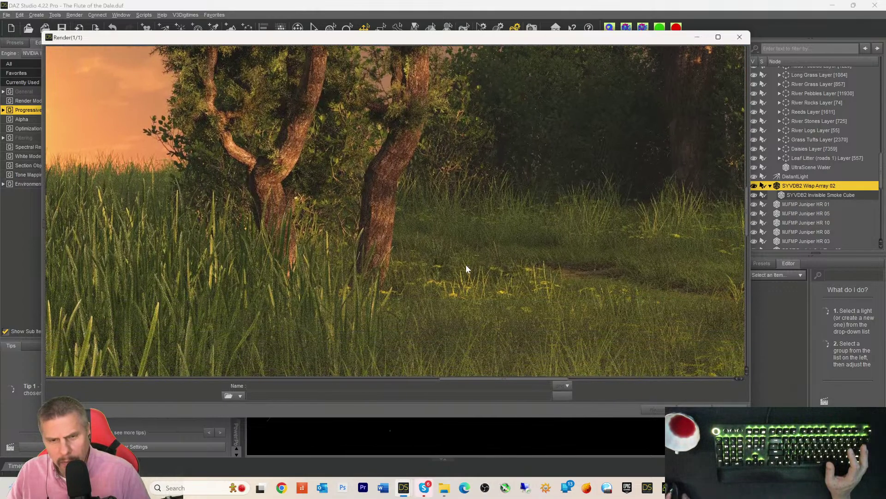
scroll(466, 265, "down", 3)
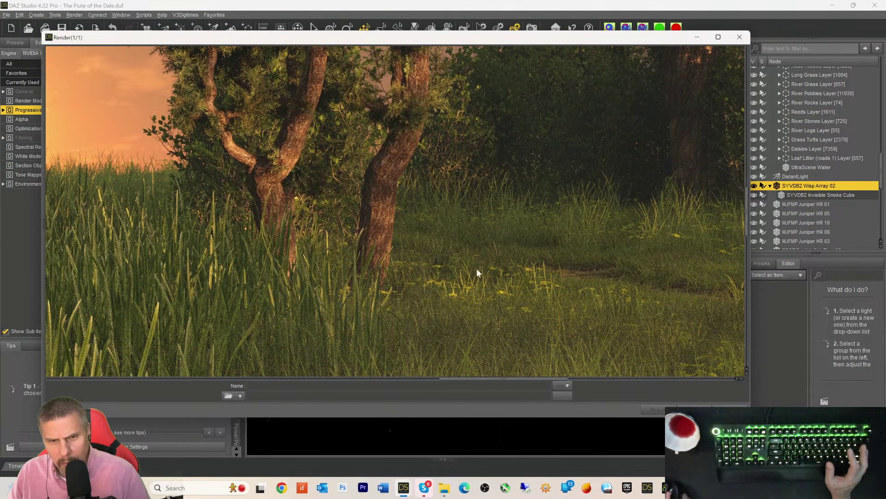
scroll(501, 283, "down", 5)
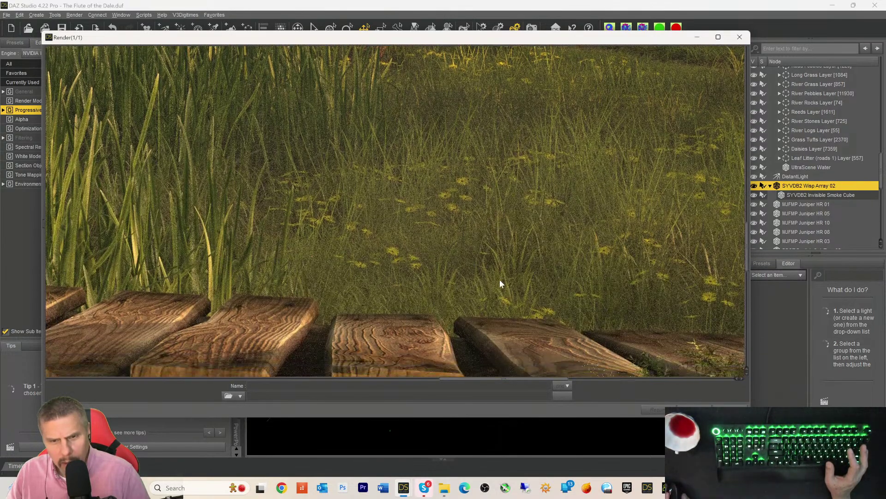
scroll(500, 286, "down", 4)
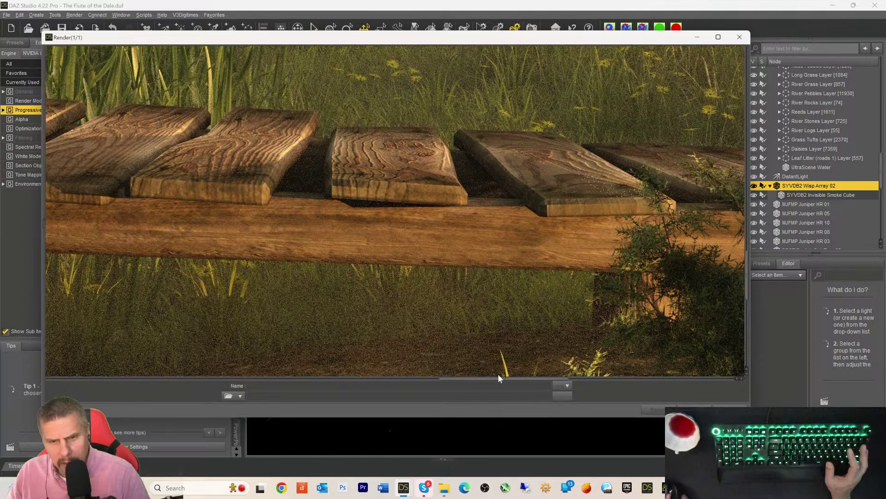
left_click_drag(507, 383, 443, 382)
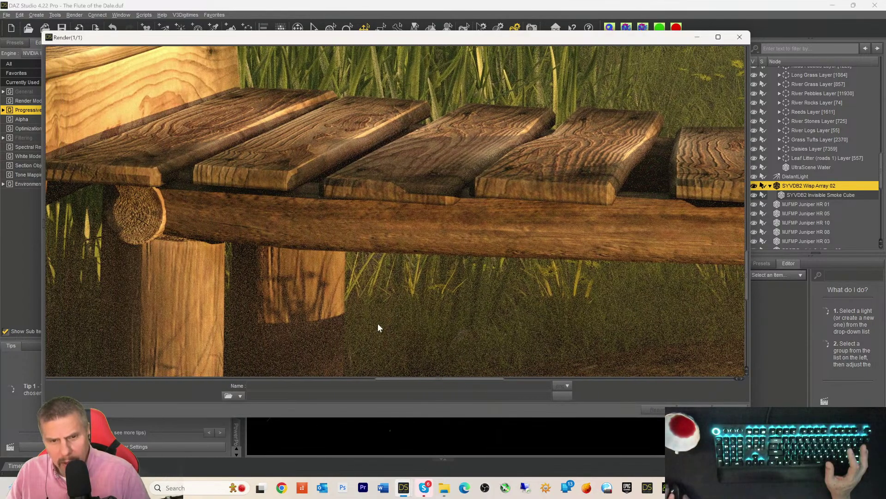
scroll(567, 320, "up", 5)
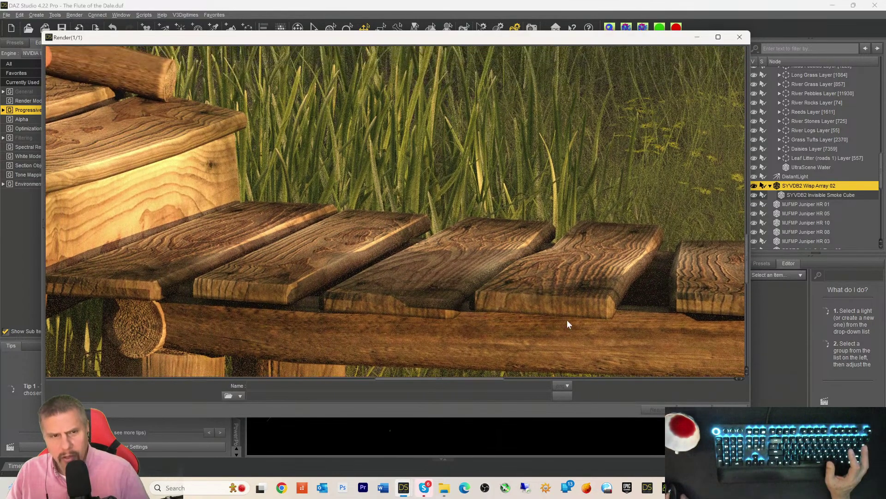
scroll(567, 320, "up", 3)
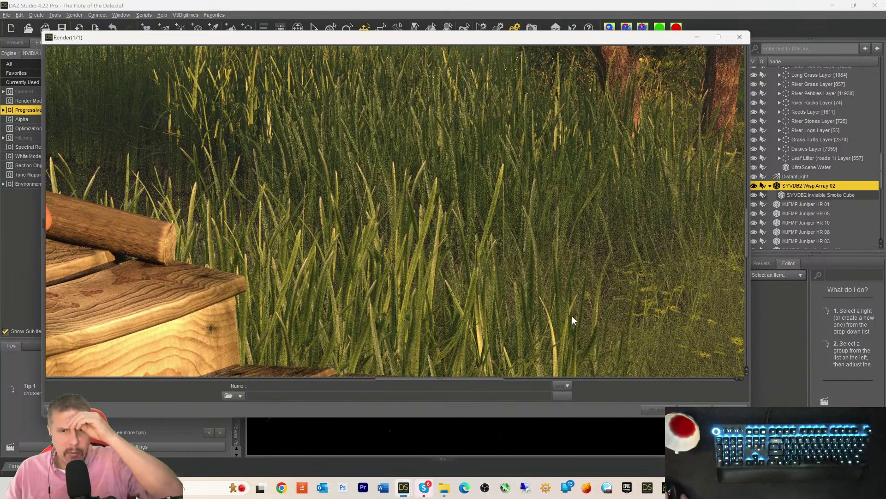
scroll(568, 298, "down", 6)
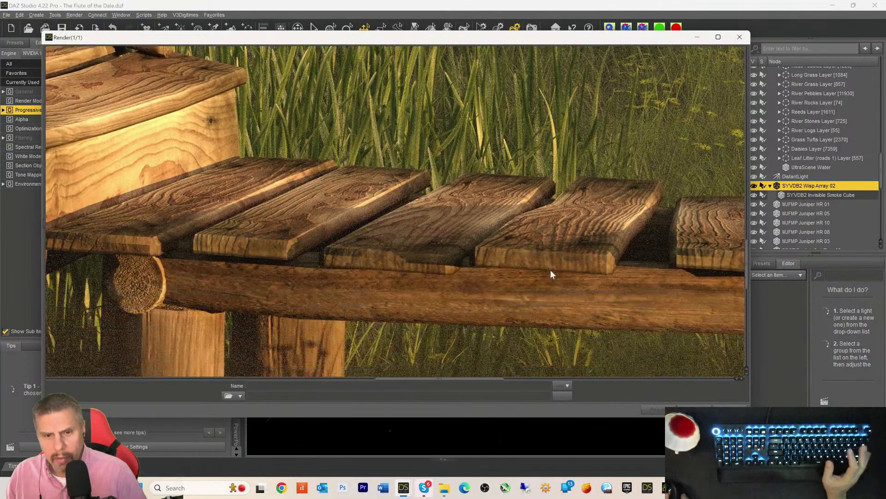
scroll(548, 294, "down", 3)
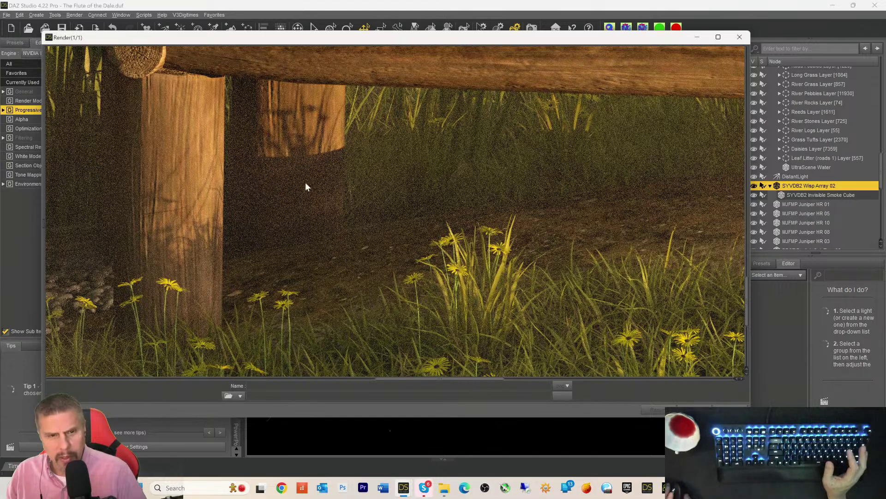
scroll(551, 231, "up", 10)
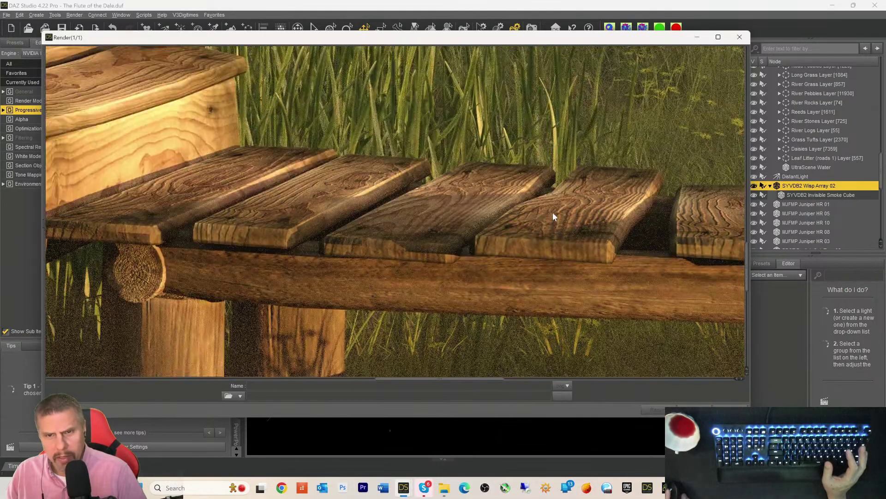
- Examine the sunset sky and the upper juniper foliage above the meadow in the render
scroll(559, 109, "up", 10)
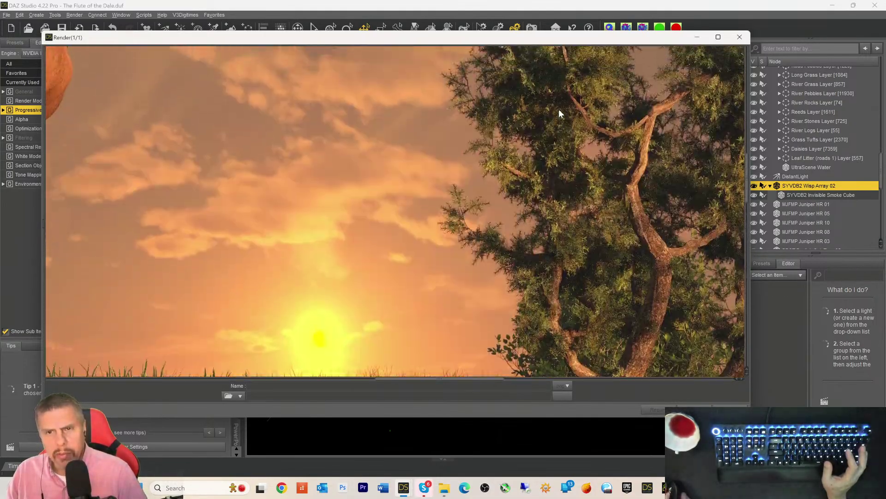
scroll(558, 115, "up", 8)
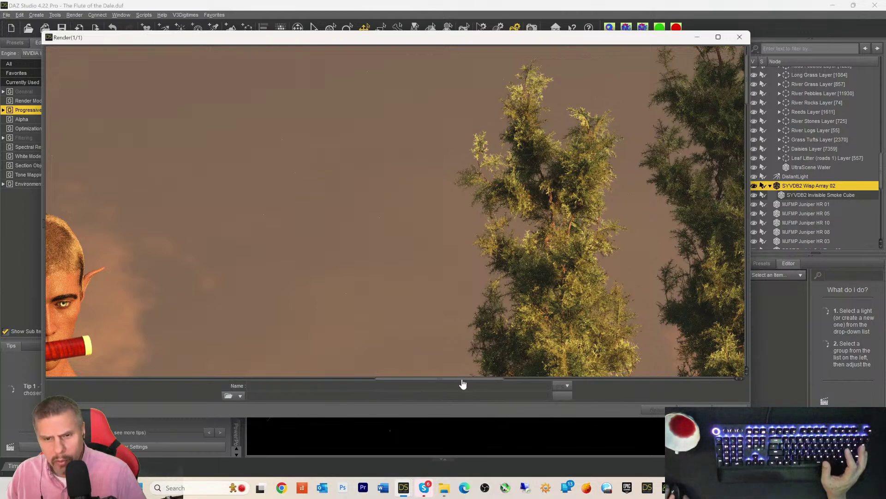
left_click_drag(463, 378, 641, 391)
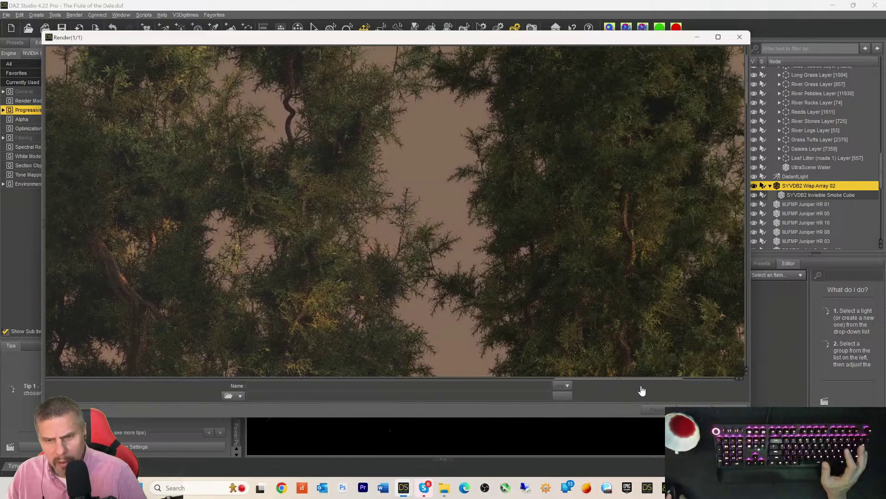
- Examine the upper juniper foliage and the sky between the dense trees and the flute player in the render
scroll(501, 187, "up", 2)
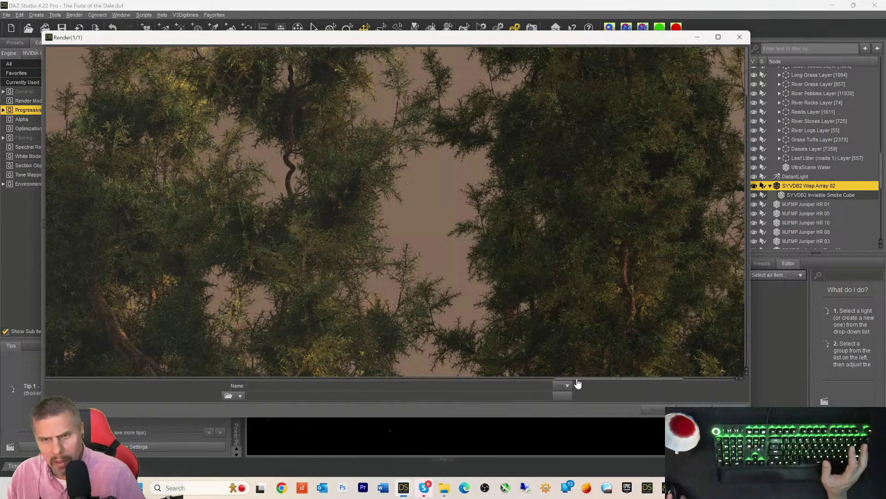
left_click_drag(577, 379, 560, 385)
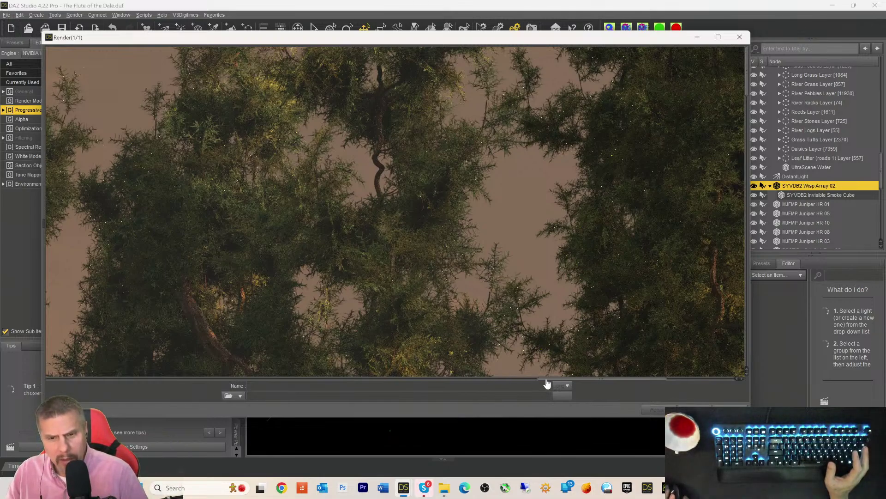
left_click_drag(562, 381, 406, 386)
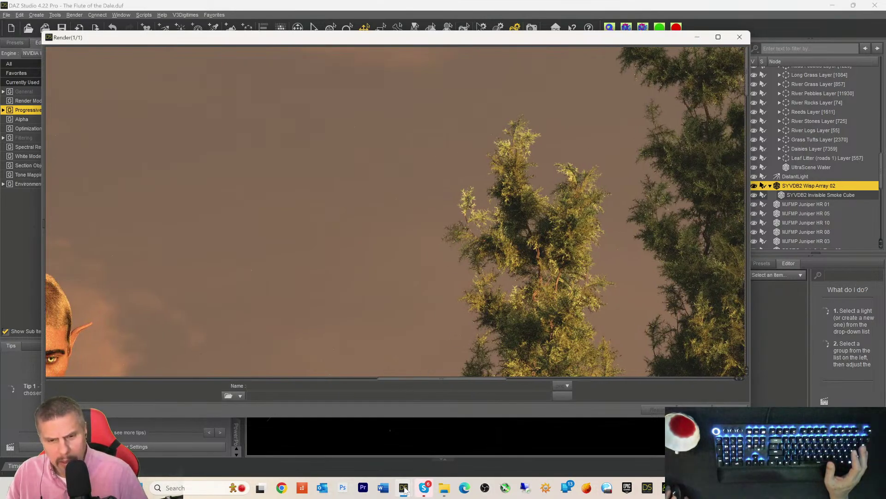
- Bring up the render progress window and move it off the viewport over the render settings to check the iterations
mouse_move(404, 488)
mouse_move(428, 461)
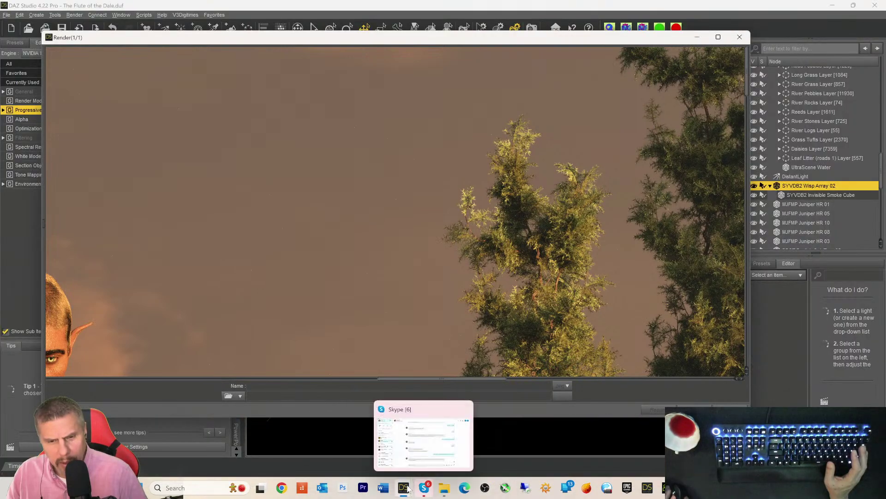
left_click(361, 444)
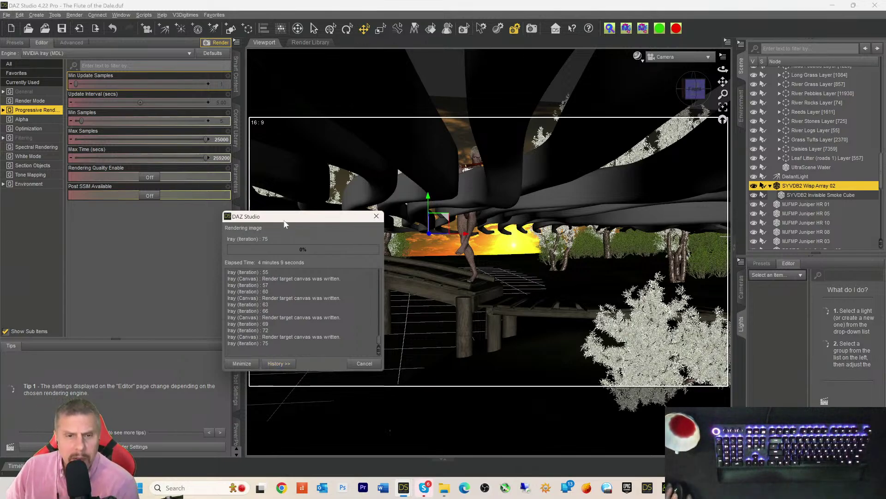
left_click_drag(284, 224, 150, 230)
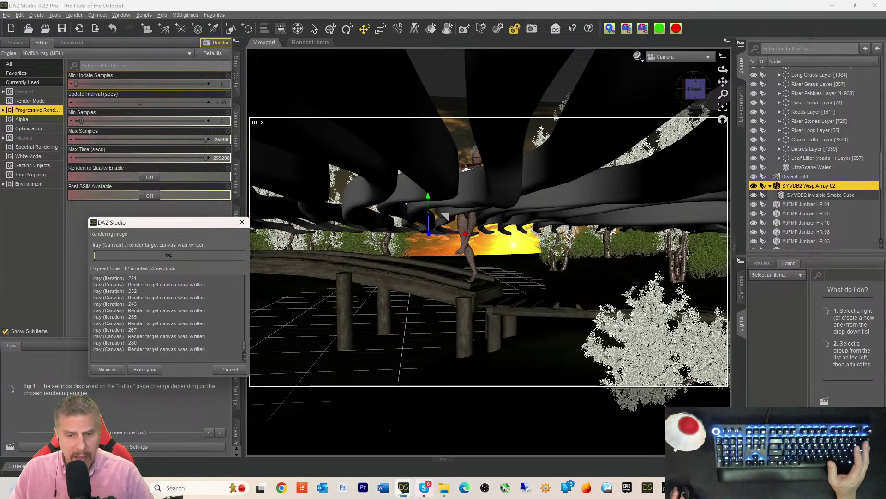
- Return to the developing render and inspect the flute player from his face and flute down to his foot on the bridge
mouse_move(404, 487)
left_click(430, 446)
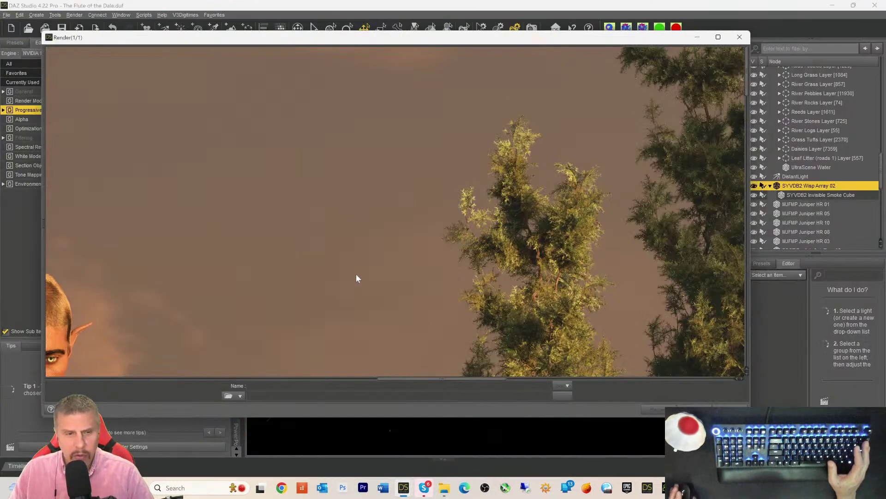
scroll(356, 277, "down", 3)
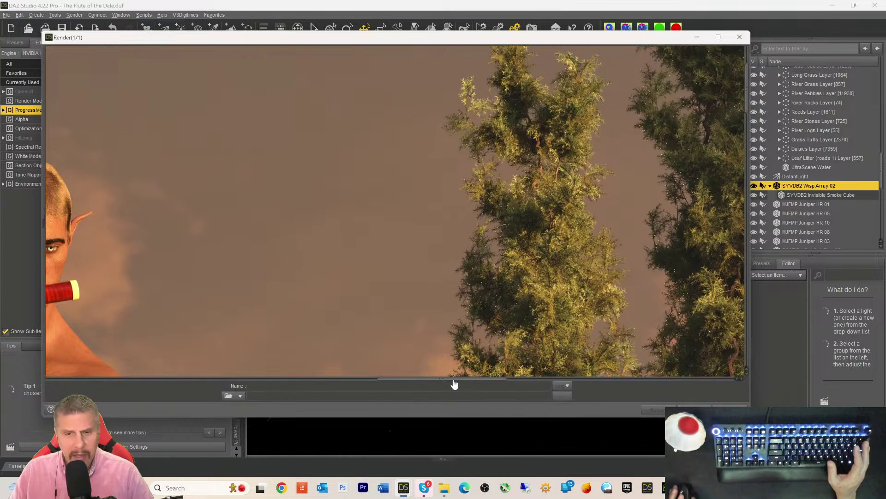
left_click_drag(455, 384, 374, 392)
scroll(372, 314, "down", 10)
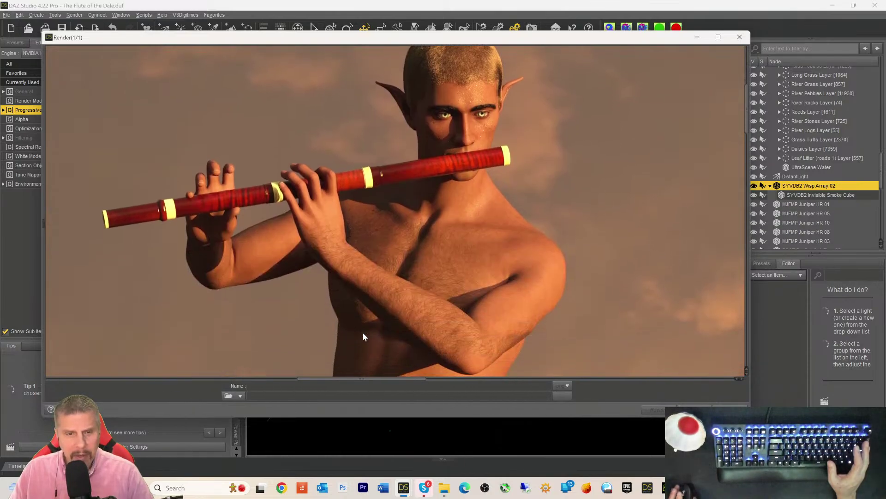
scroll(264, 354, "down", 15)
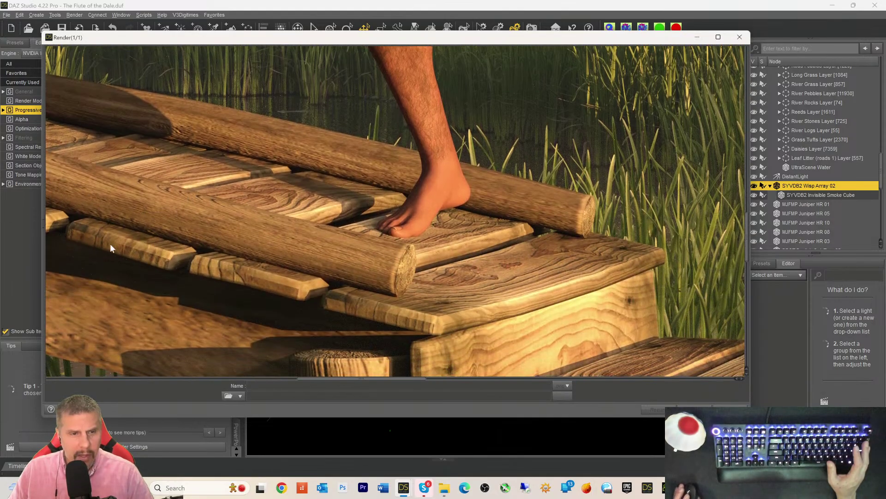
- Check the bridge's log railings, plank edges and underside beam, along with the reeds behind them in the render
left_click_drag(330, 383, 265, 379)
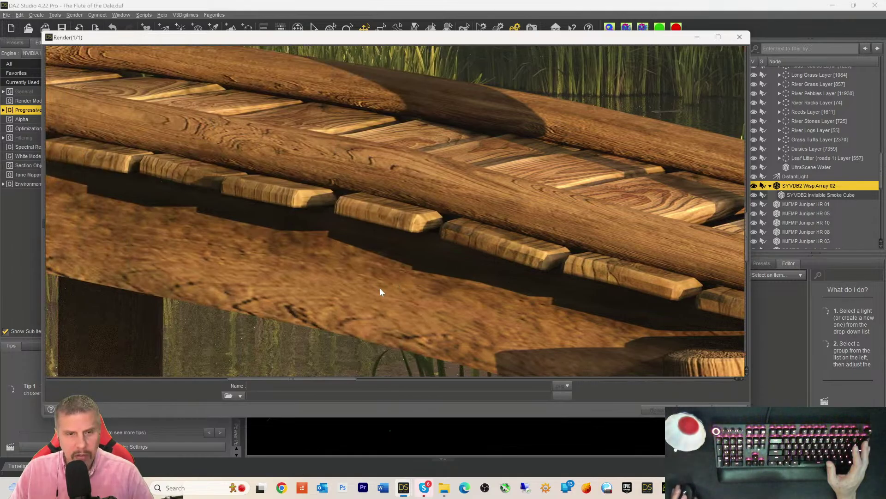
scroll(330, 256, "up", 3)
scroll(330, 256, "down", 3)
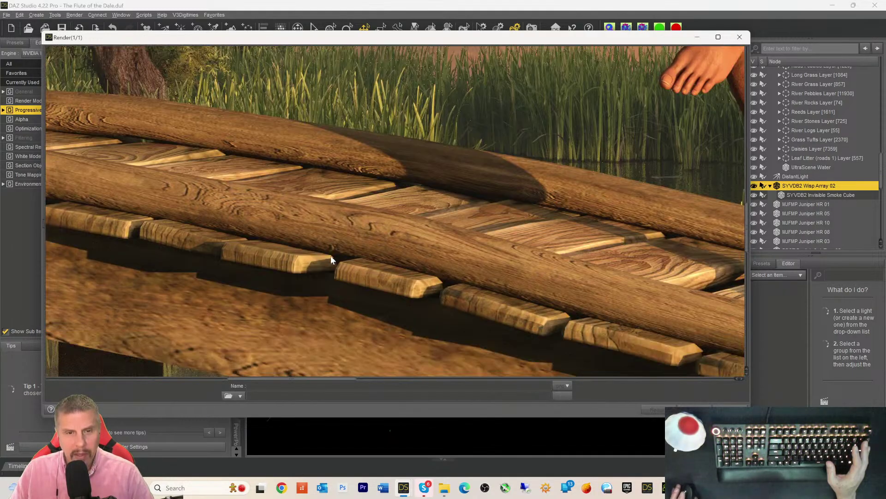
scroll(361, 256, "up", 1)
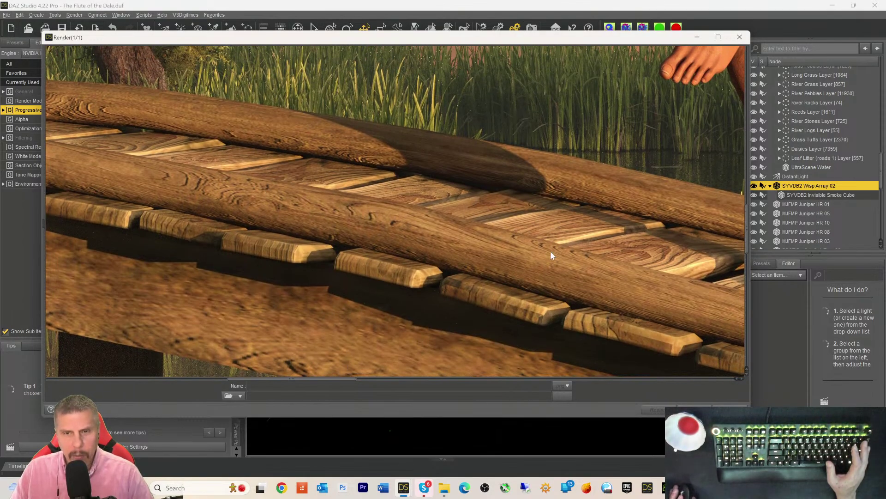
scroll(406, 231, "up", 1)
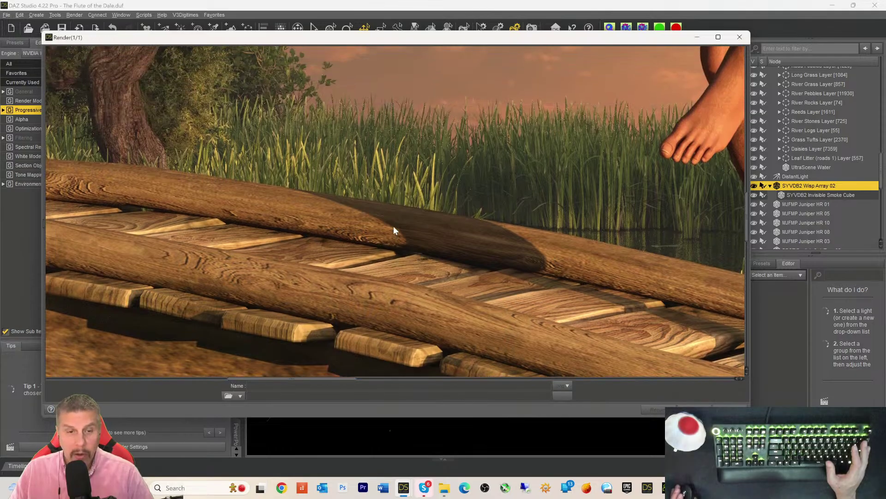
scroll(393, 228, "down", 3)
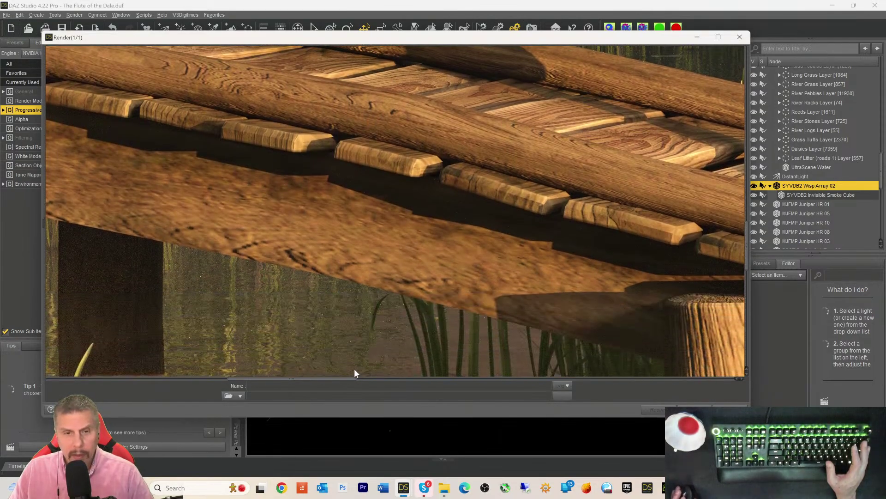
- Inspect the end of the bridge by the standing foot and the support posts, reeds and shaded water beneath it
mouse_move(341, 384)
left_mouse_down()
mouse_move(400, 384)
mouse_move(357, 385)
left_mouse_up()
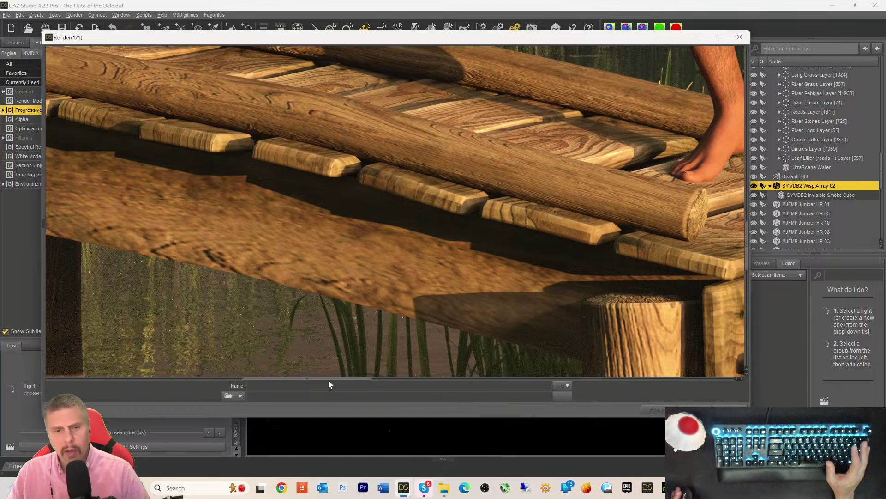
left_click_drag(329, 384, 362, 383)
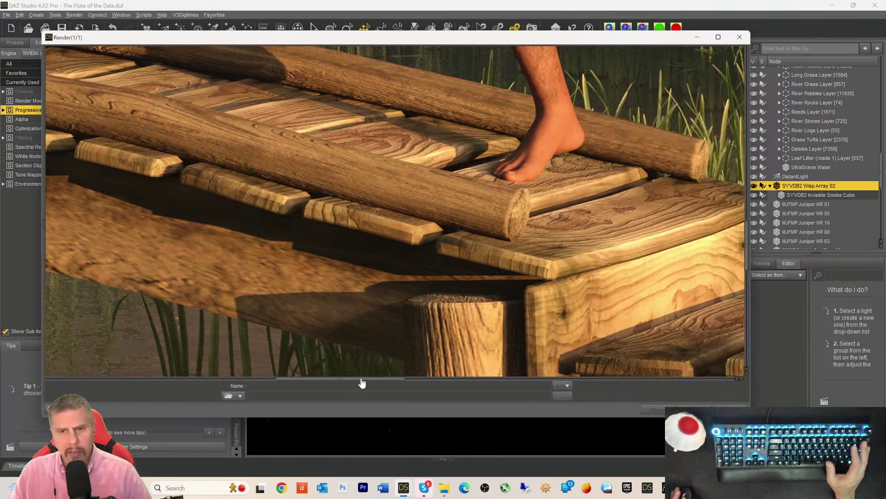
scroll(538, 281, "down", 10)
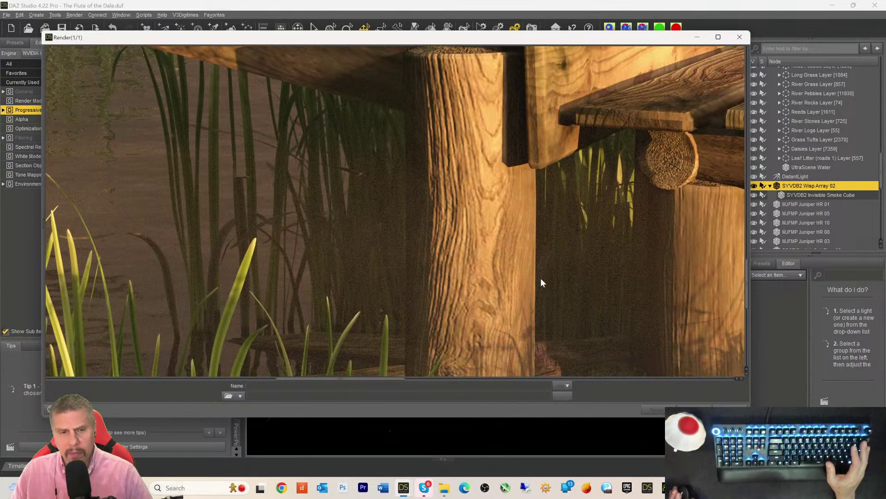
scroll(539, 278, "down", 3)
scroll(539, 278, "up", 8)
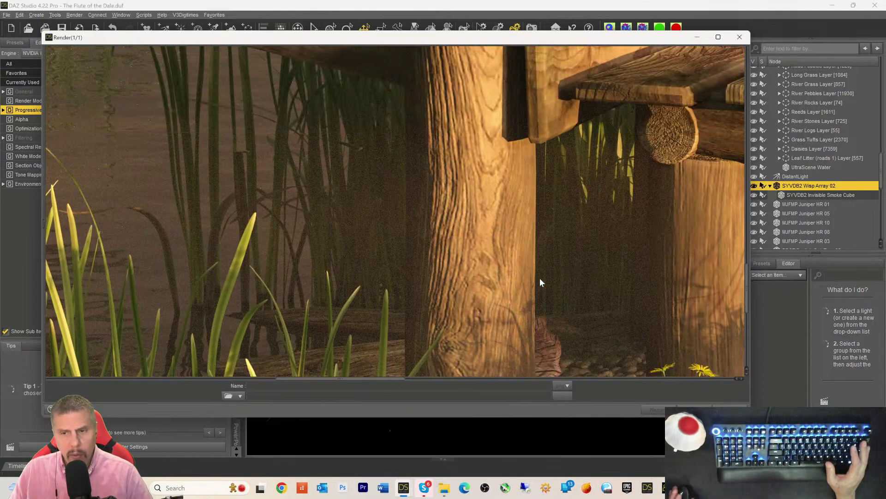
- Examine the flute player from his crossed legs up to his face, including the sunset clouds beside him
scroll(539, 277, "up", 10)
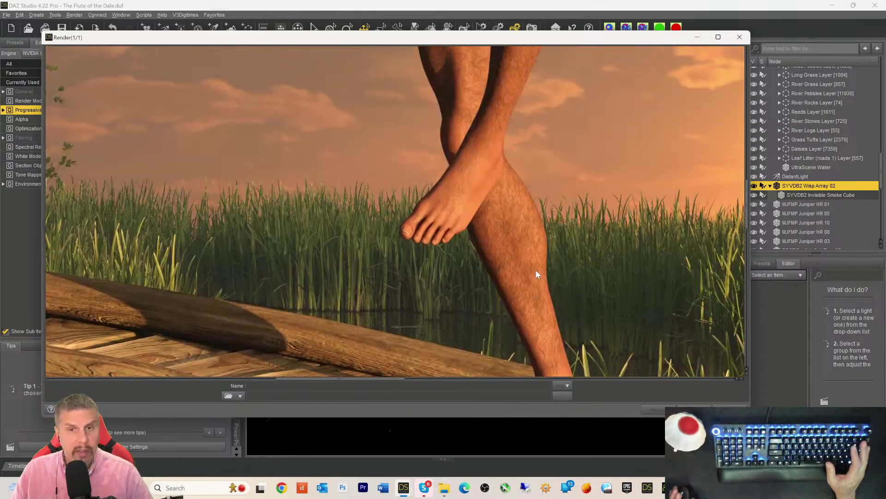
scroll(533, 264, "up", 3)
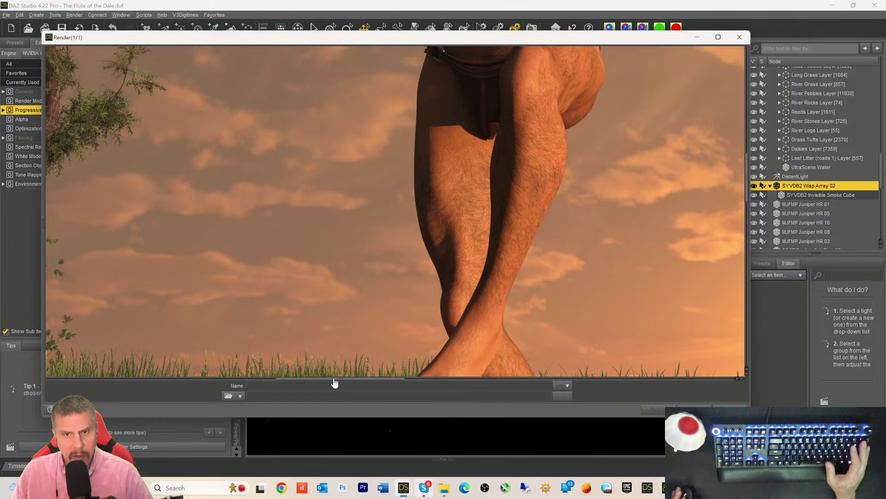
left_click_drag(334, 383, 397, 379)
scroll(400, 262, "up", 8)
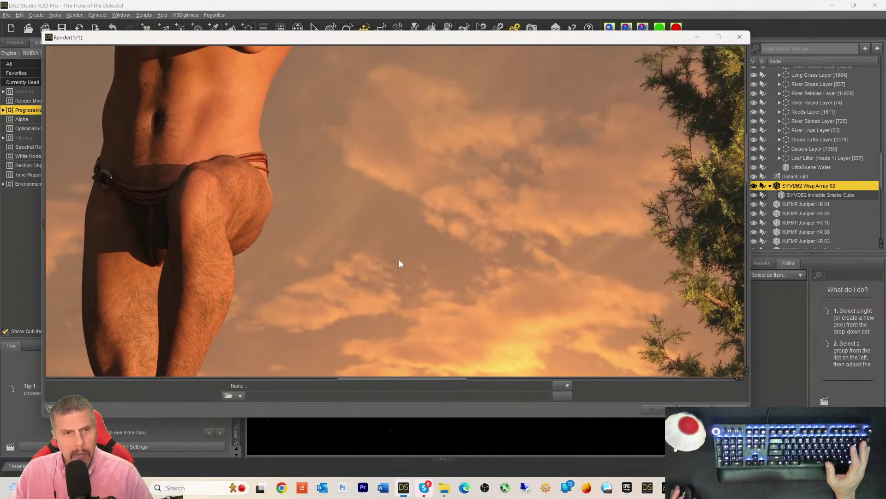
scroll(317, 251, "up", 4)
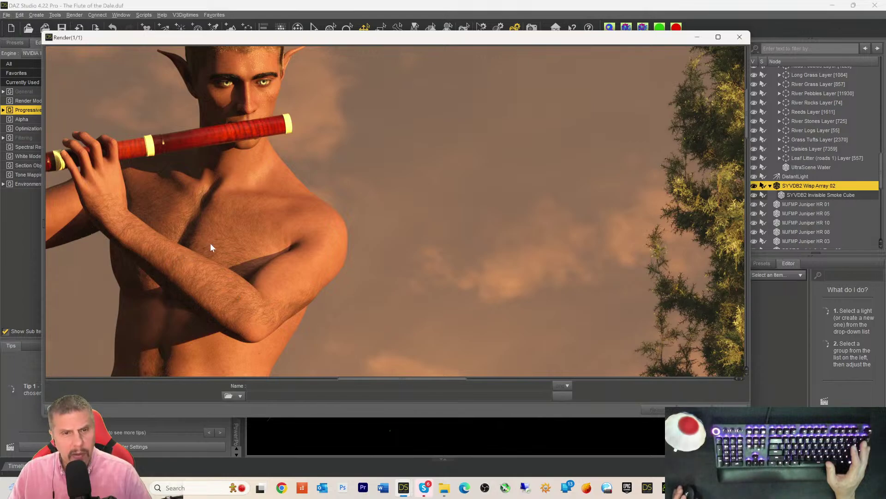
- Inspect the render from the player's torso down past his legs and the sunlit reeds to the lower walkway planks
scroll(222, 244, "down", 5)
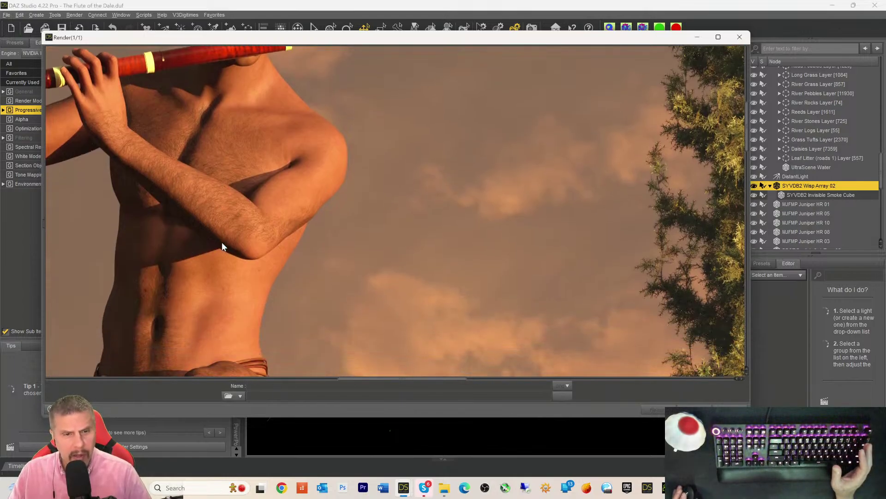
scroll(226, 250, "down", 3)
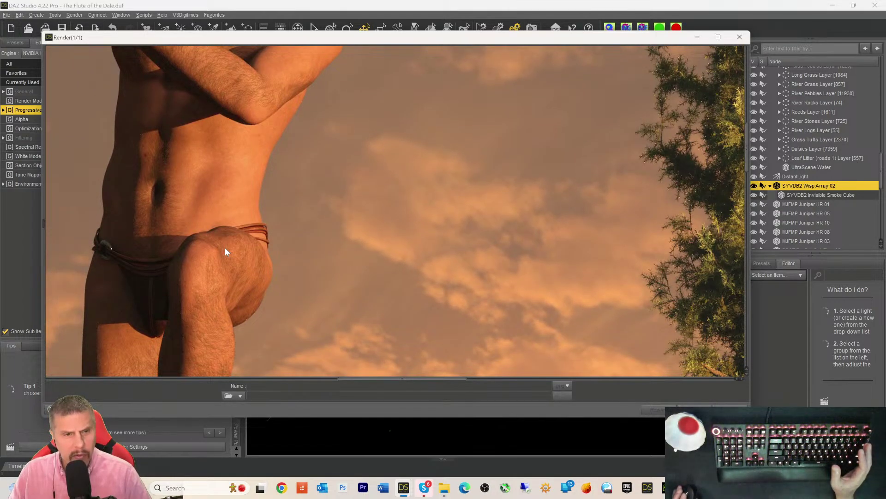
scroll(225, 248, "down", 5)
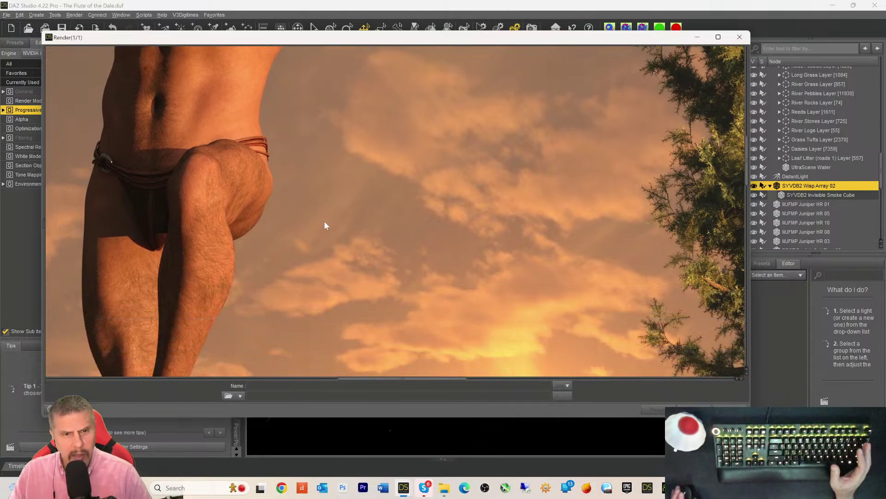
scroll(324, 222, "down", 10)
scroll(322, 226, "down", 12)
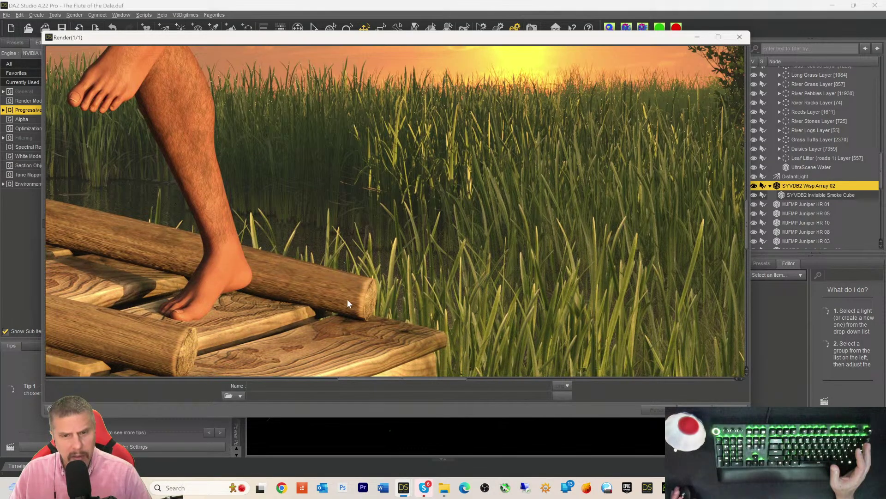
scroll(349, 292, "down", 5)
scroll(354, 293, "down", 5)
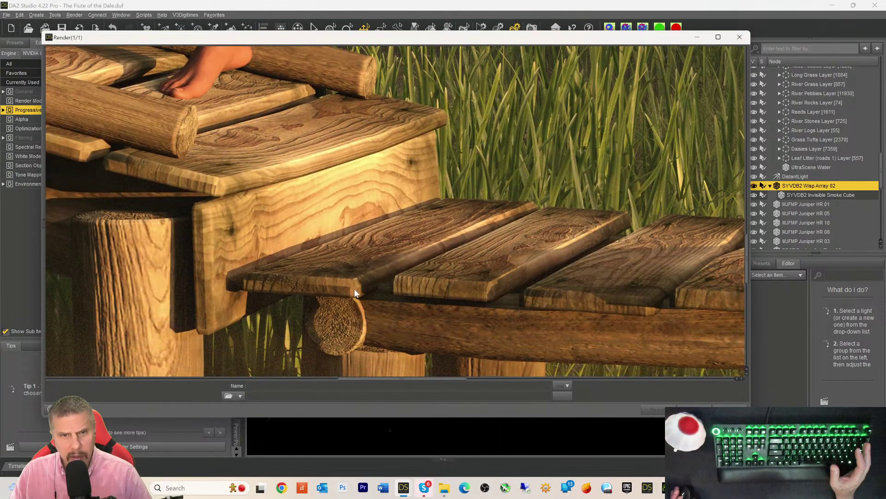